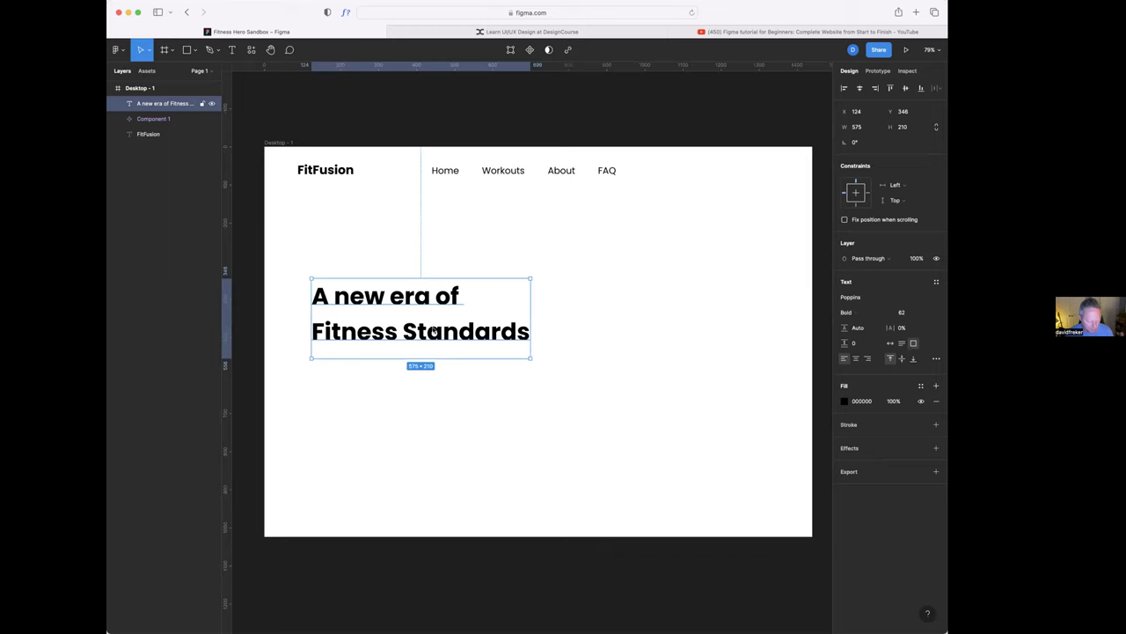
- Duplicate the heading directly beneath itself and set the copy's text to size 32 with Regular weight
drag(426, 317, 427, 393)
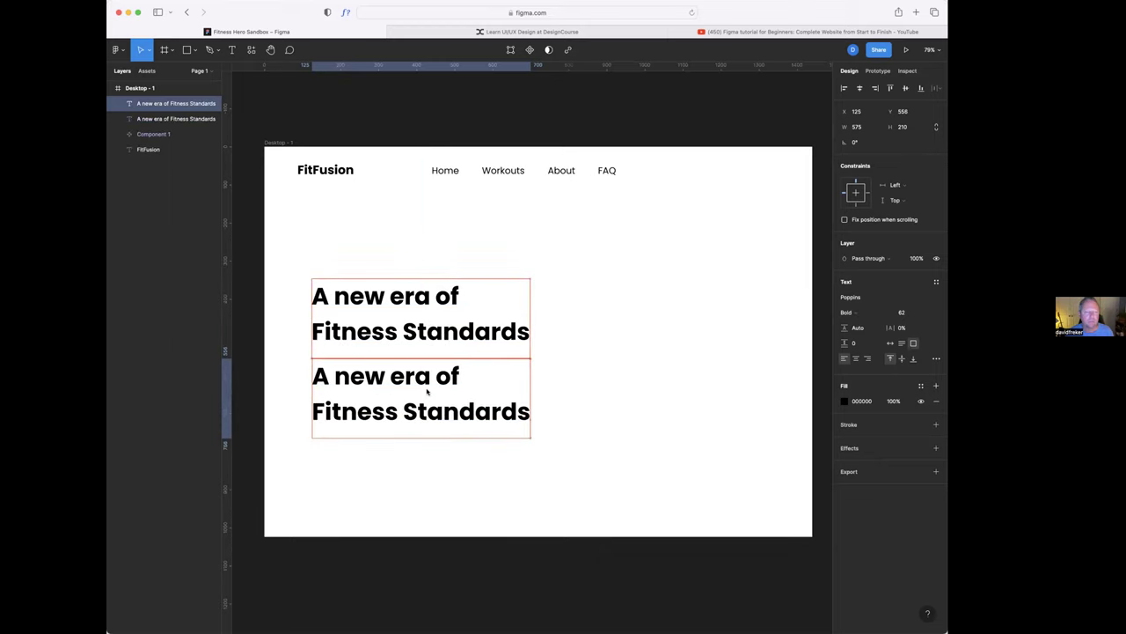
double_click(416, 385)
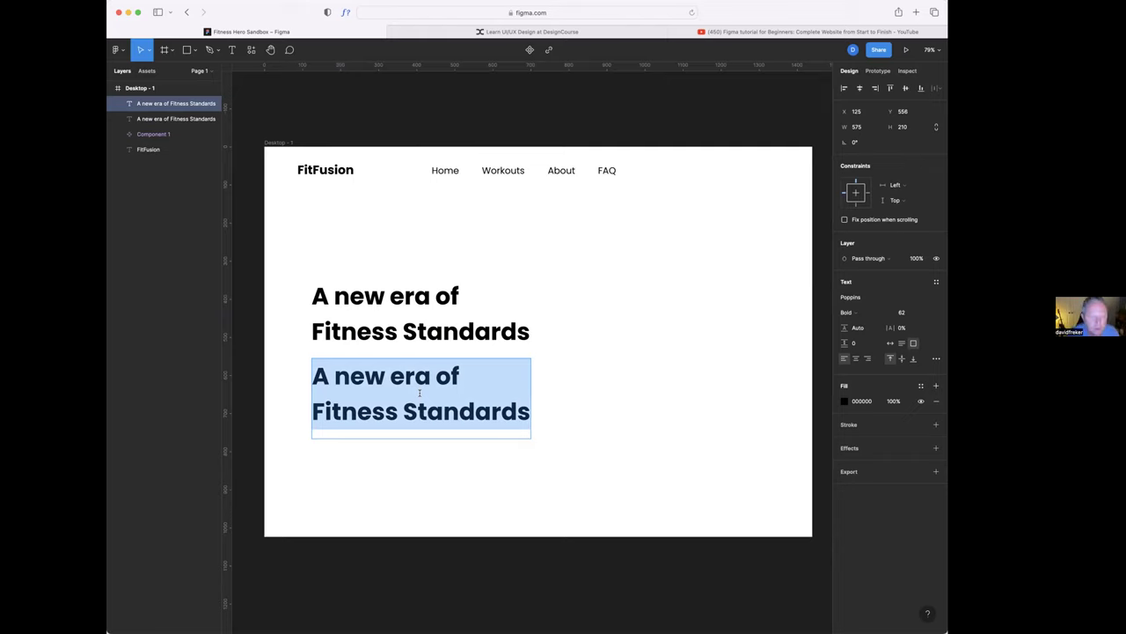
click(900, 314)
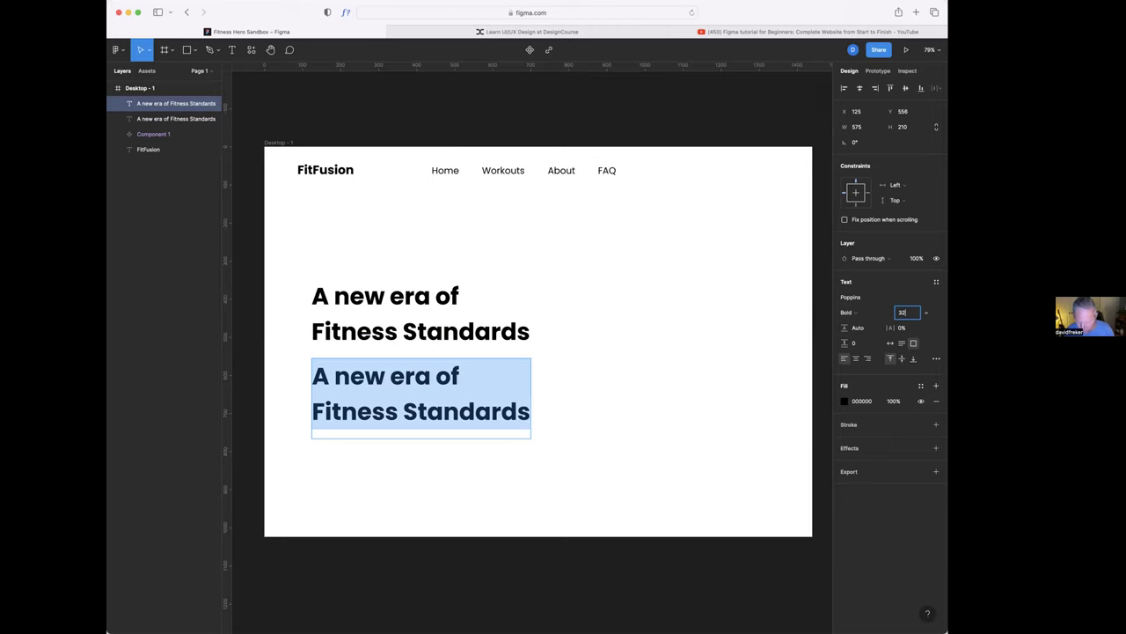
key(Return)
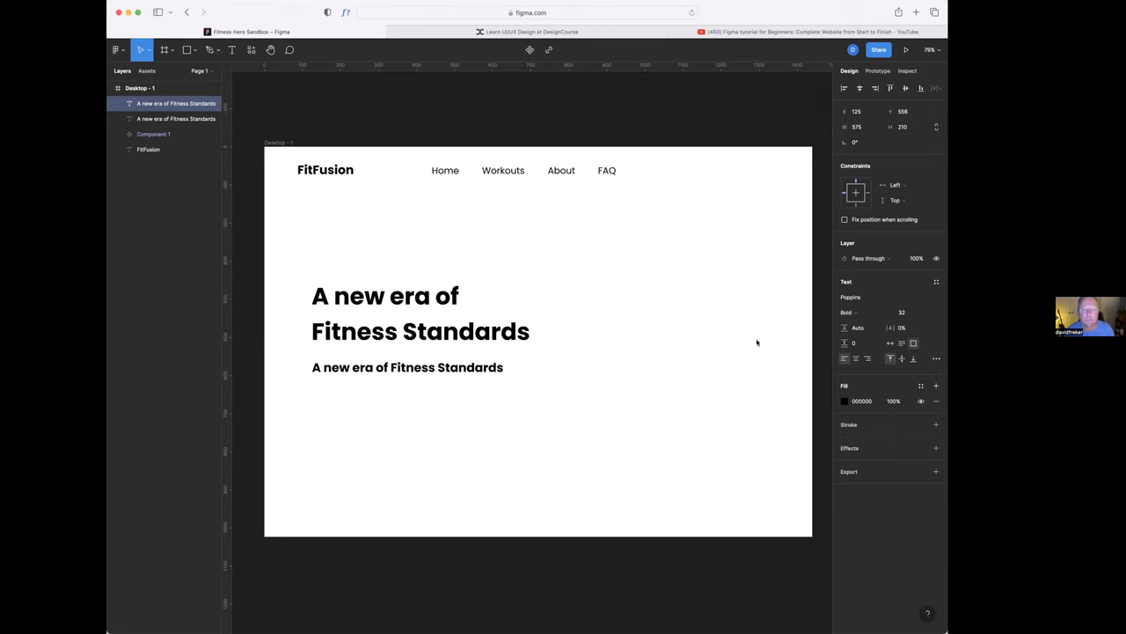
key(Return)
click(851, 313)
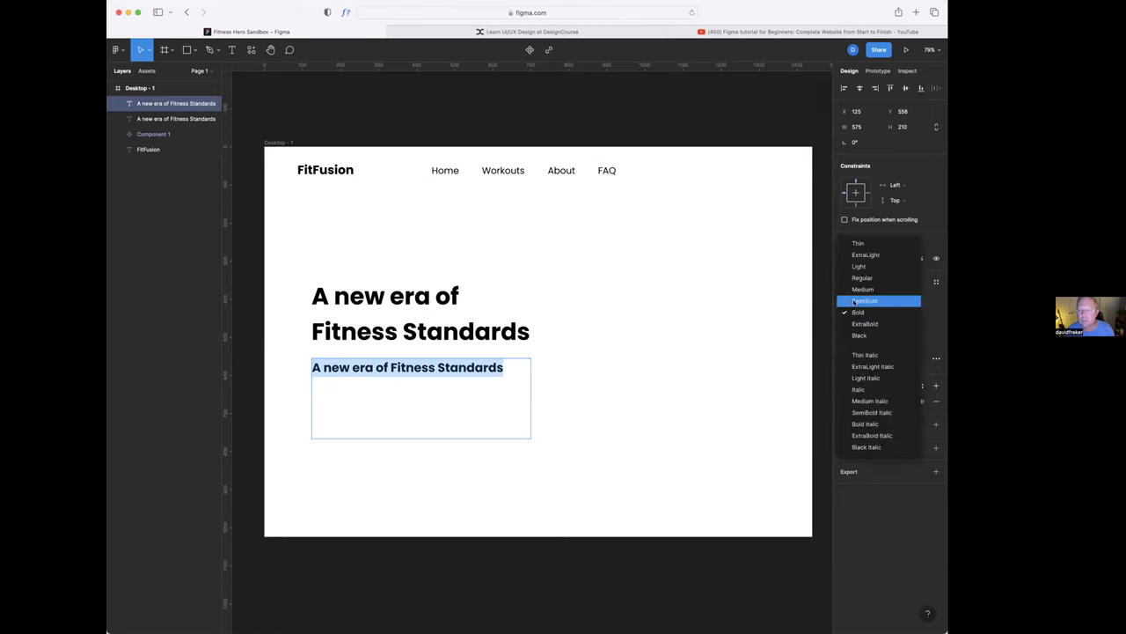
click(861, 277)
- Replace the copied heading's text with "Conventional fitness doesn't work. Discover the FitFusion methodology of health and fitenss"
triple_click(471, 367)
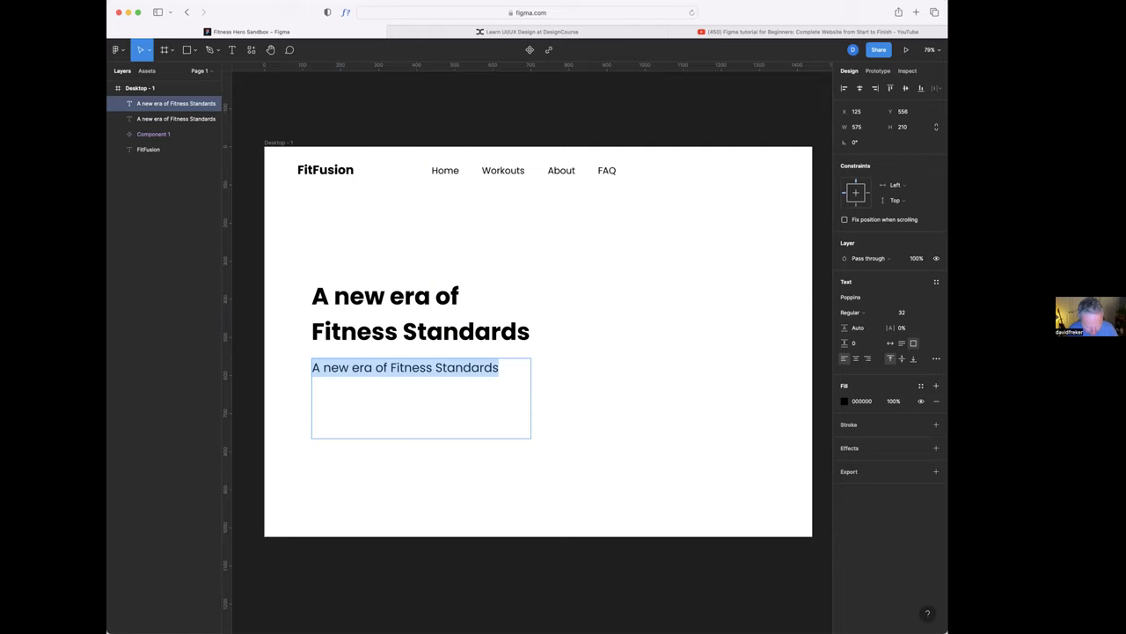
text(Conventional )
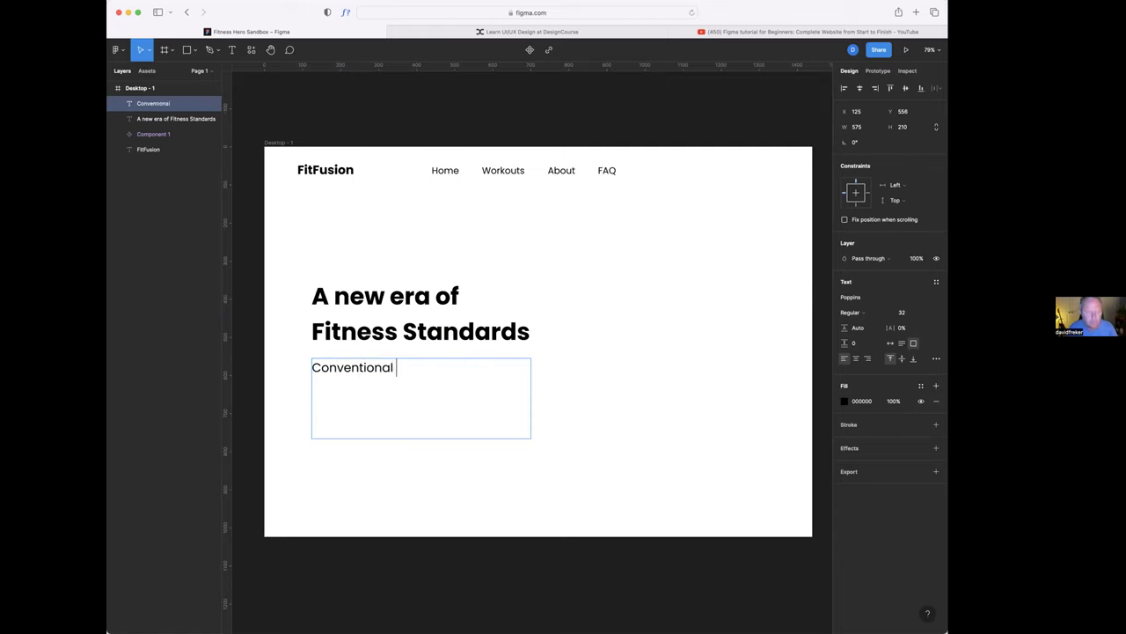
text(fitnes)
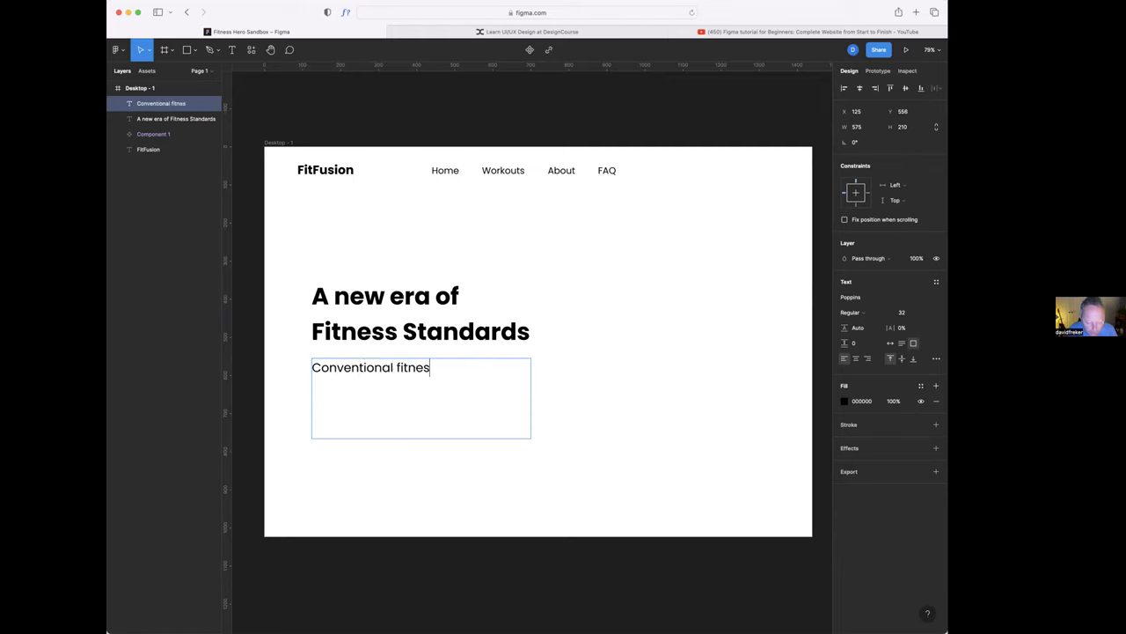
text(s doesn)
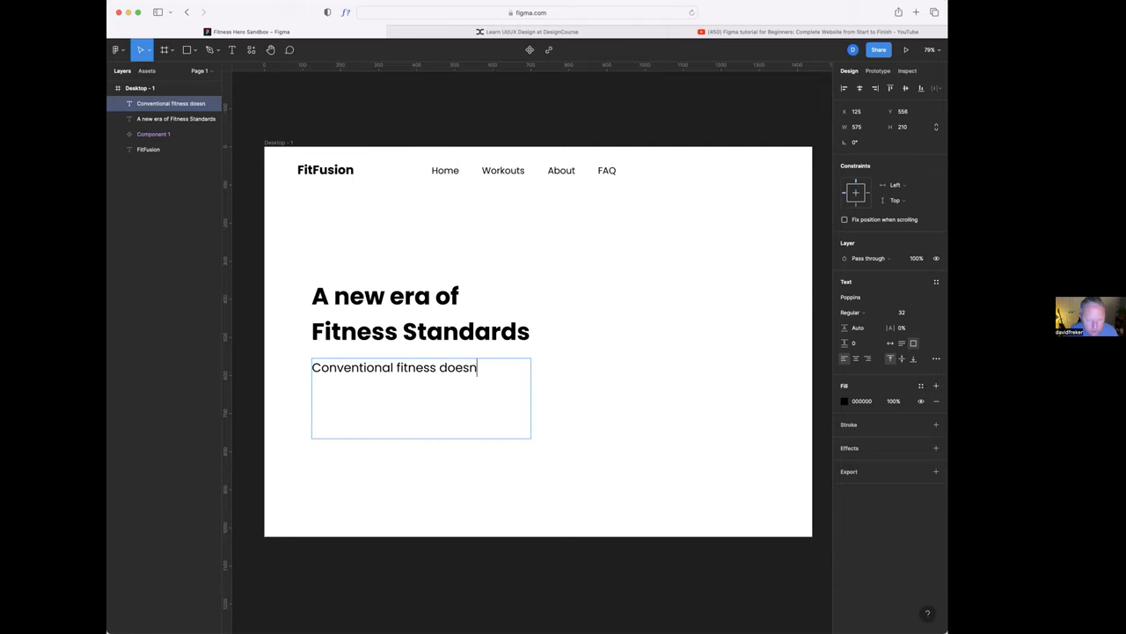
text('t work. )
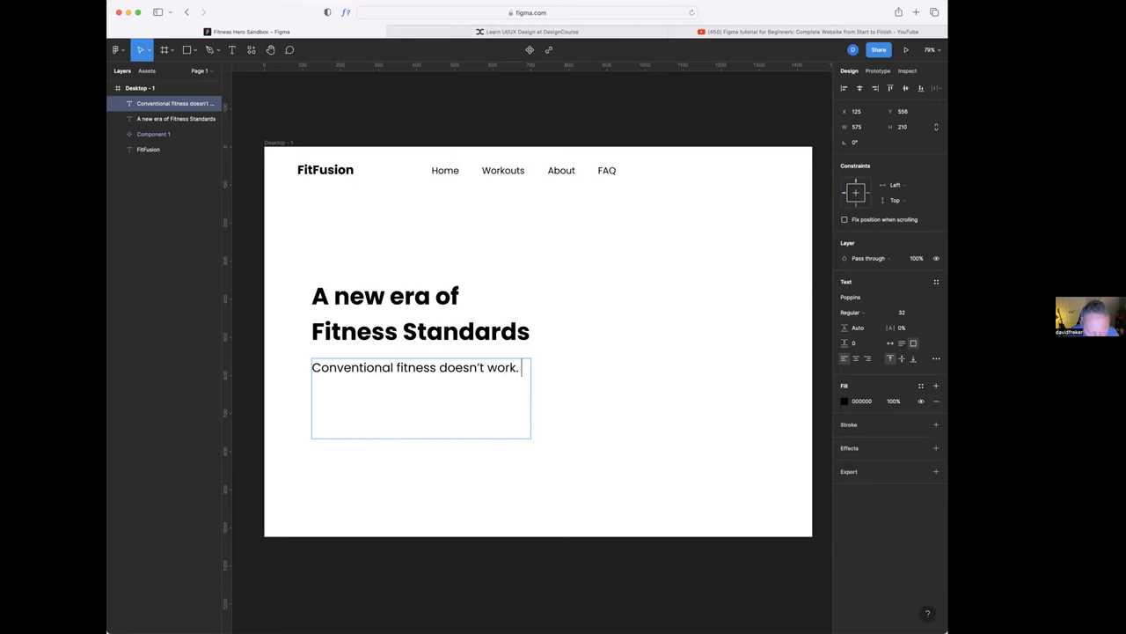
text(Di)
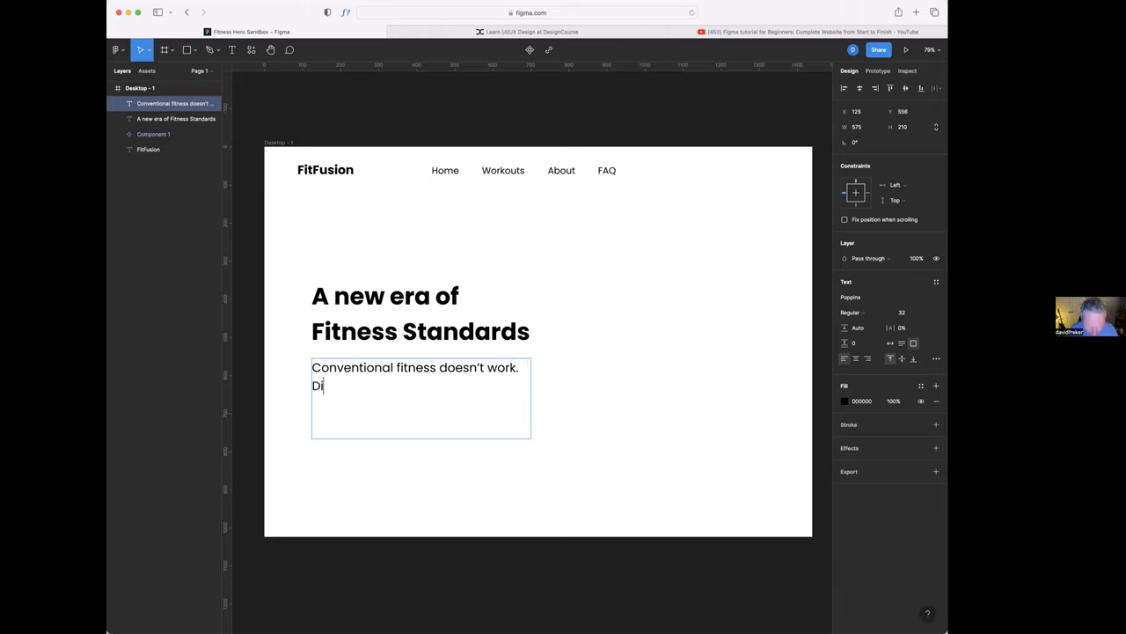
text(scover the G)
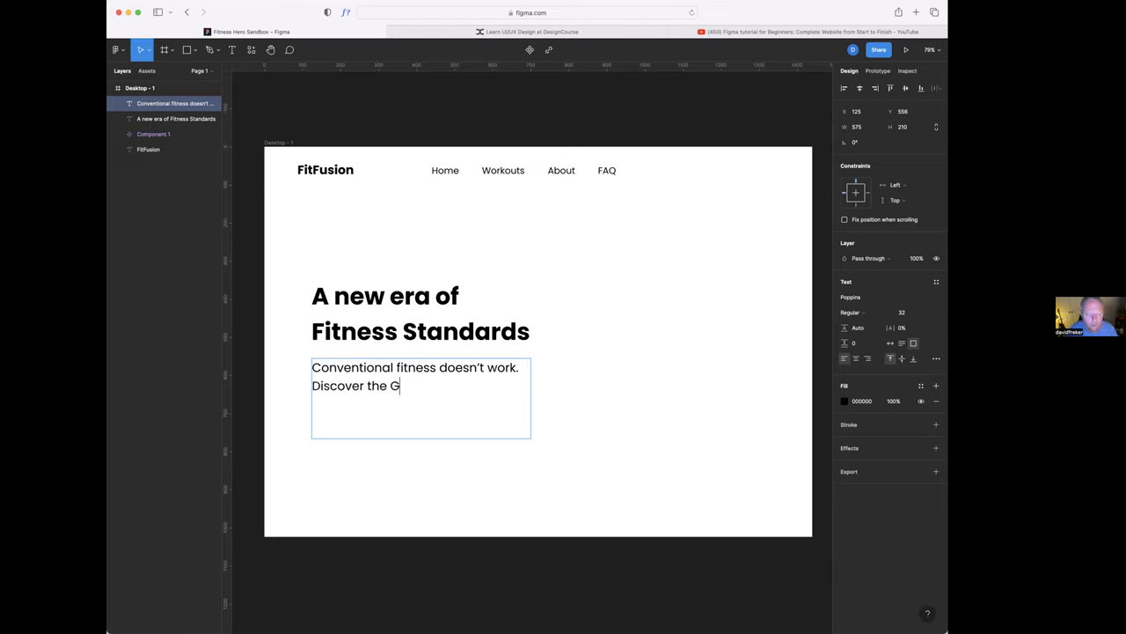
key(BackSpace)
text(FitF)
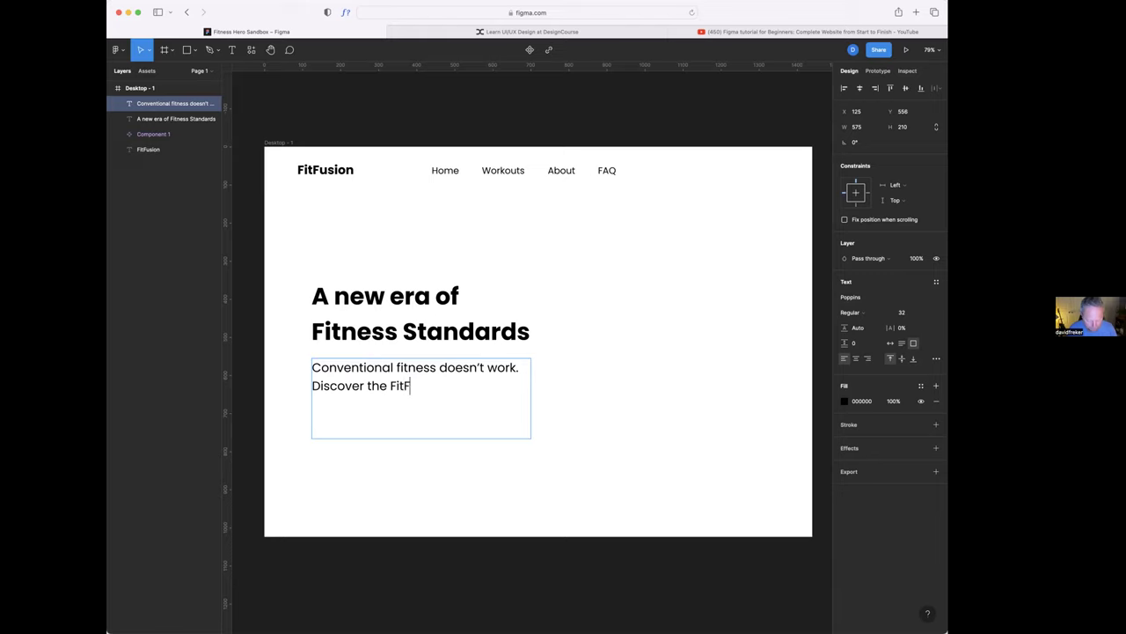
text(usion methodology of h)
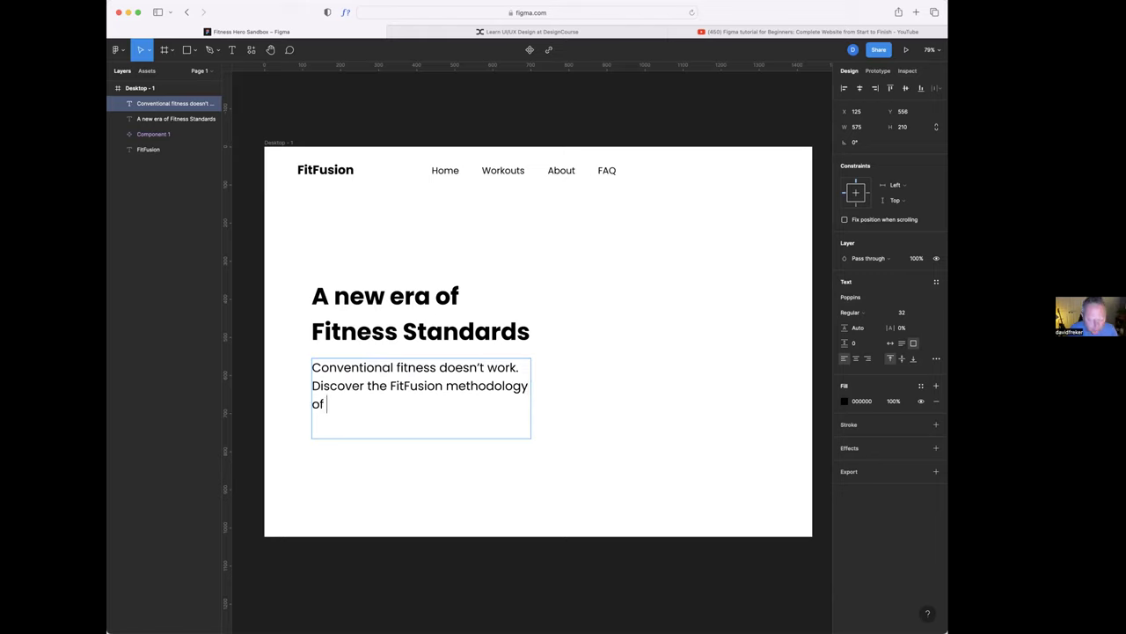
text(eal)
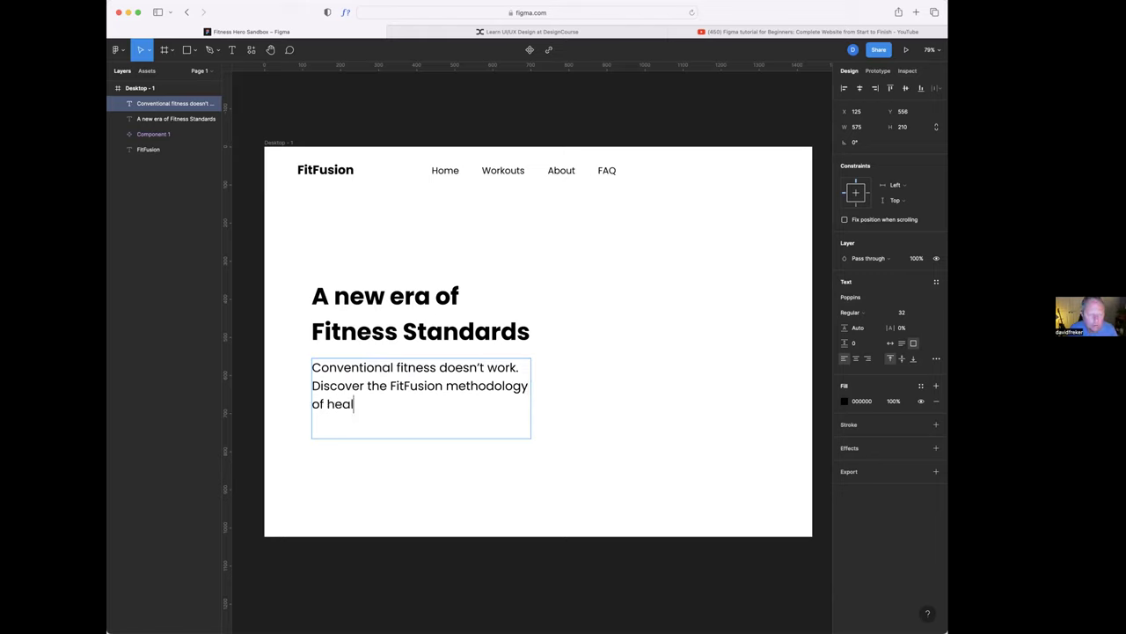
text(th and fitenss)
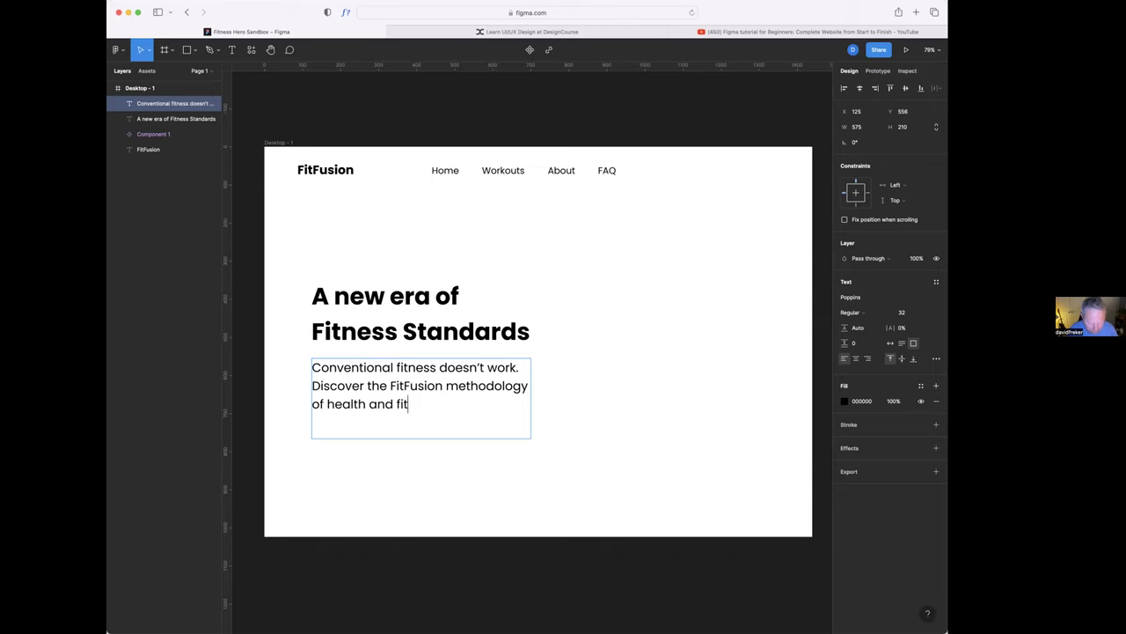
scroll(518, 422, right, 2)
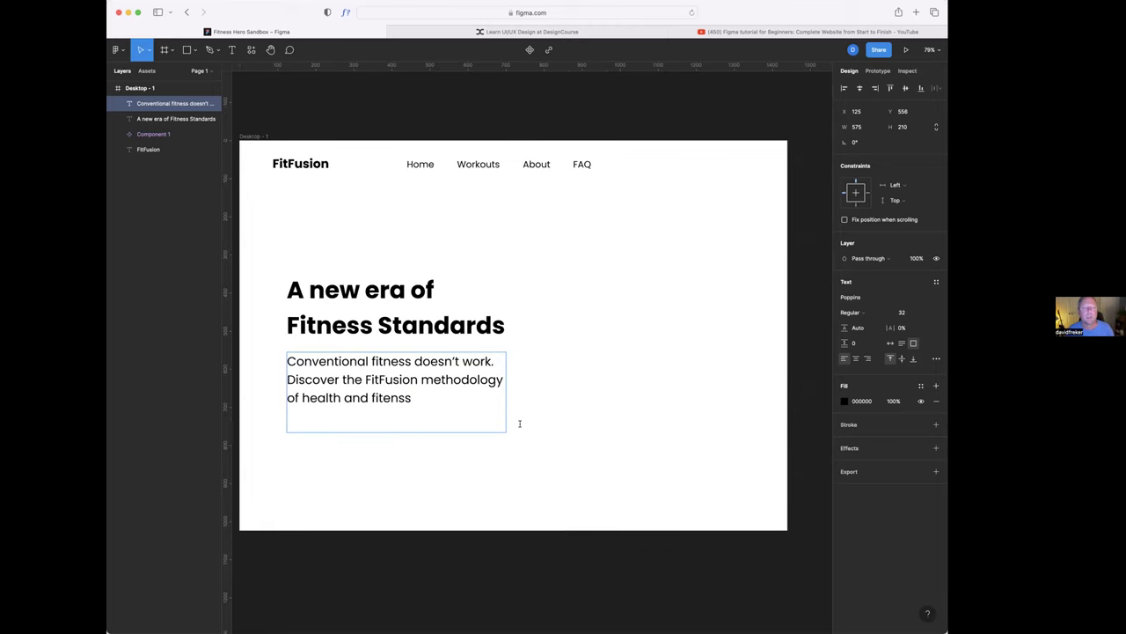
key(Escape)
click(548, 445)
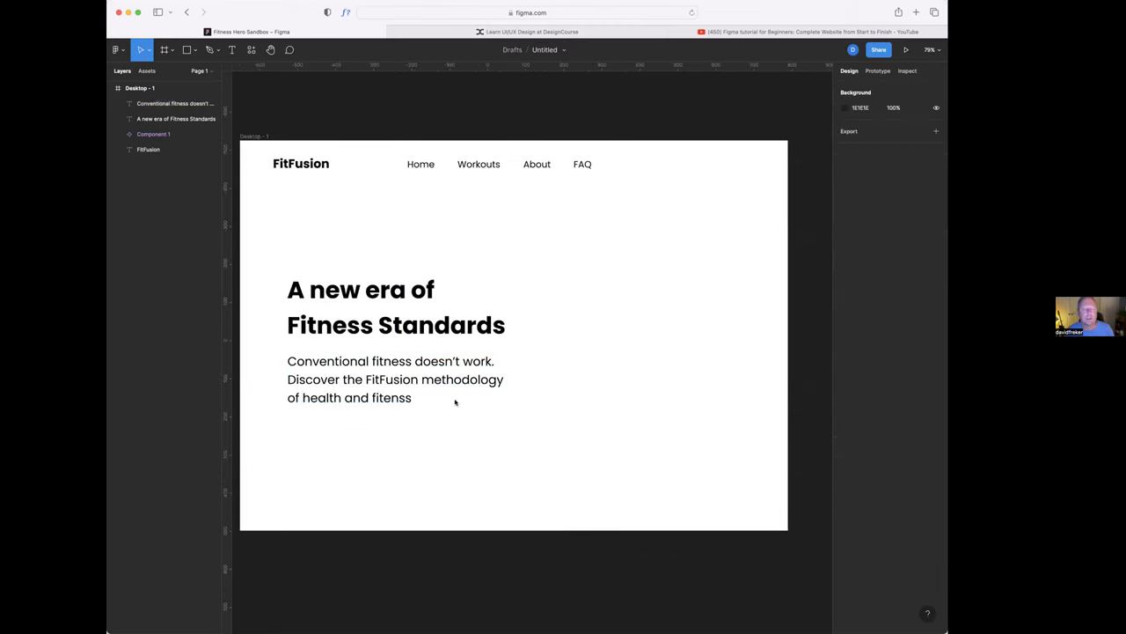
- Set the description paragraph's font size to 24 after trying 28
click(465, 395)
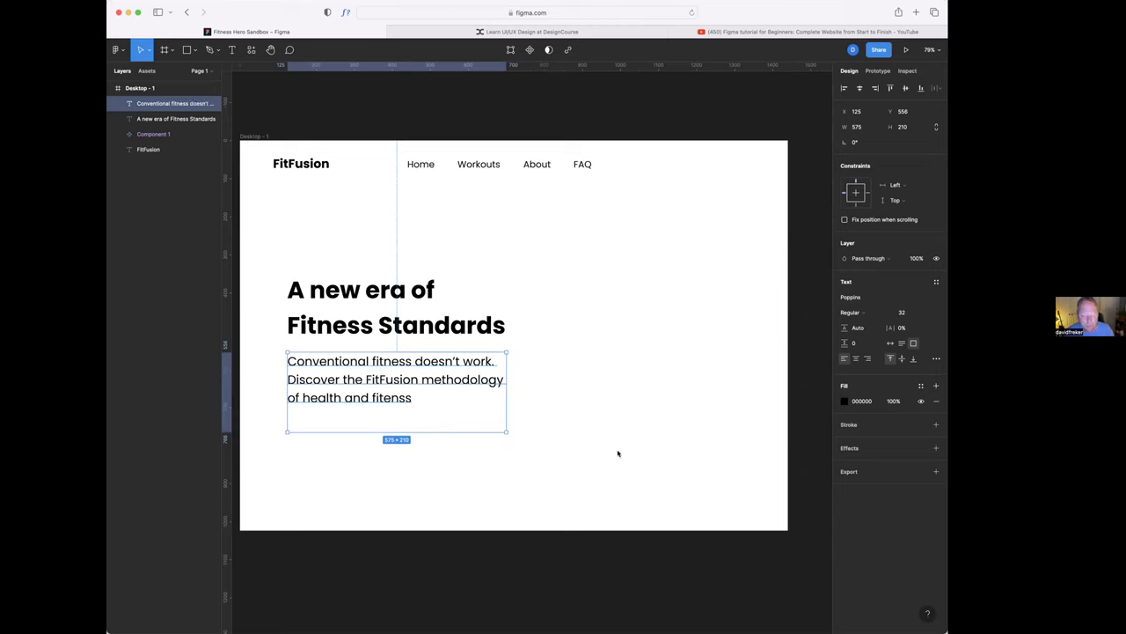
click(901, 313)
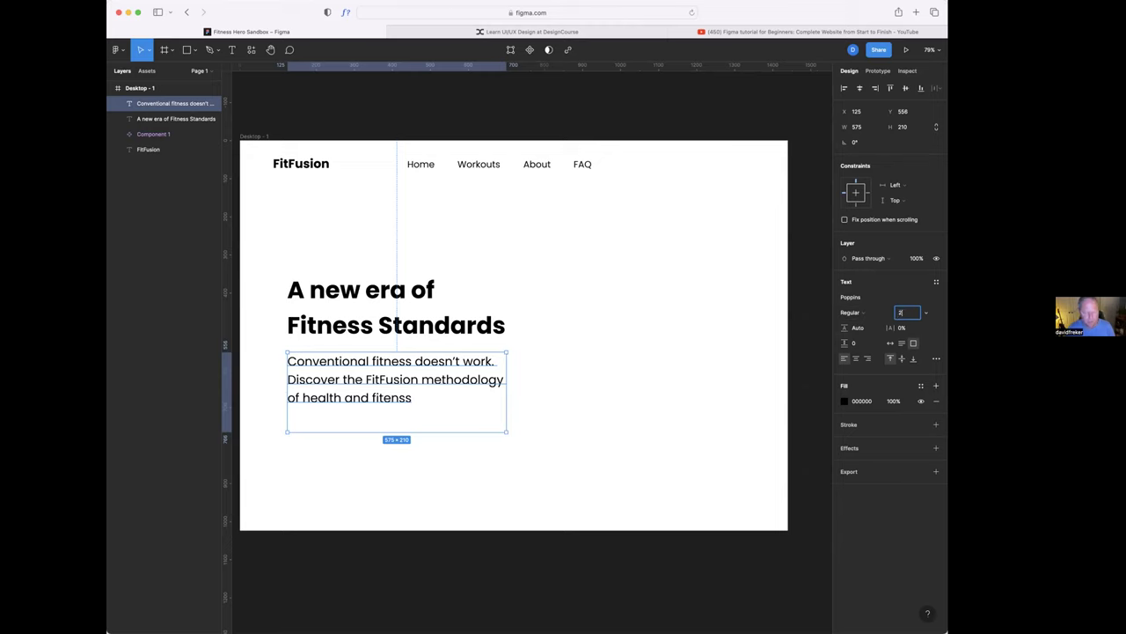
key(Return)
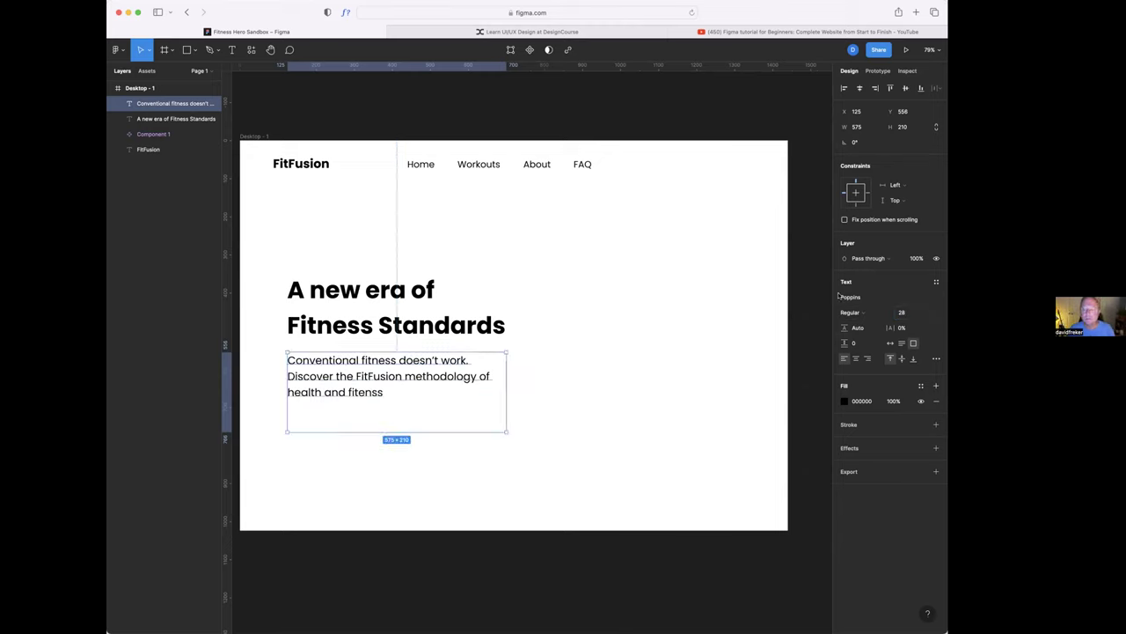
click(902, 313)
text(28)
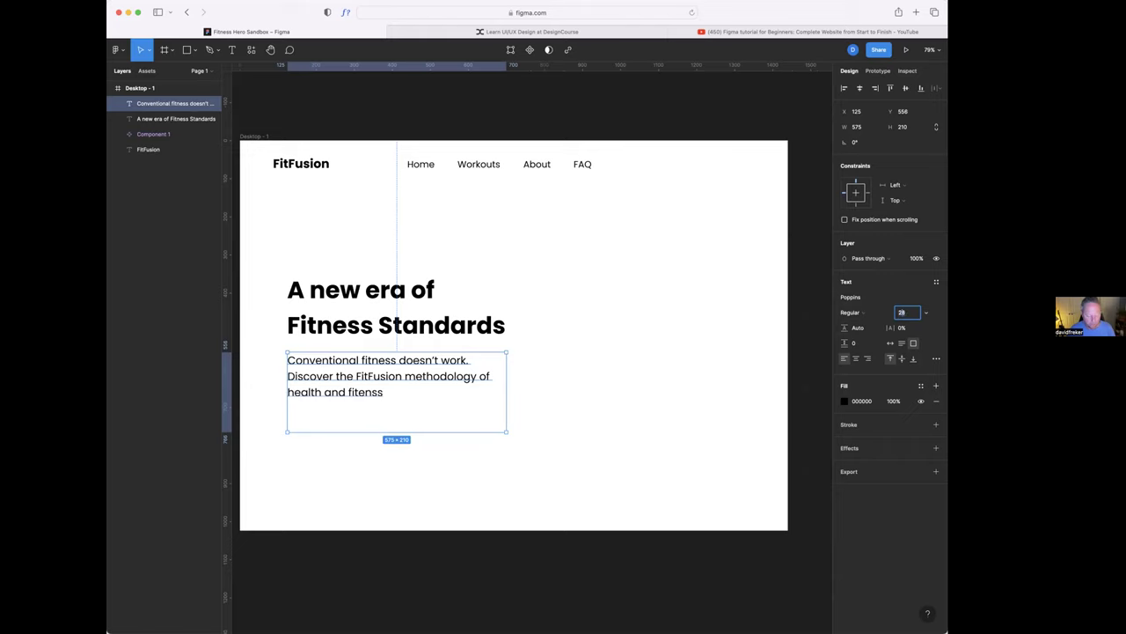
key(Return)
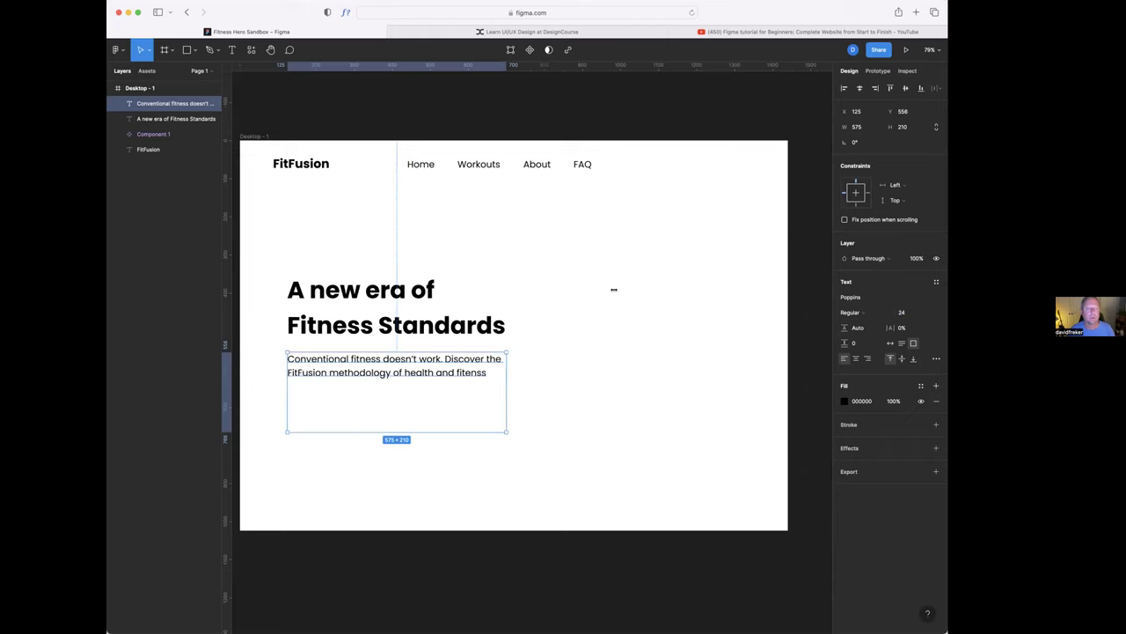
- Tighten the line height of the "A new era of Fitness Standards" heading to 120.5%
click(440, 321)
scroll(580, 354, down, 1)
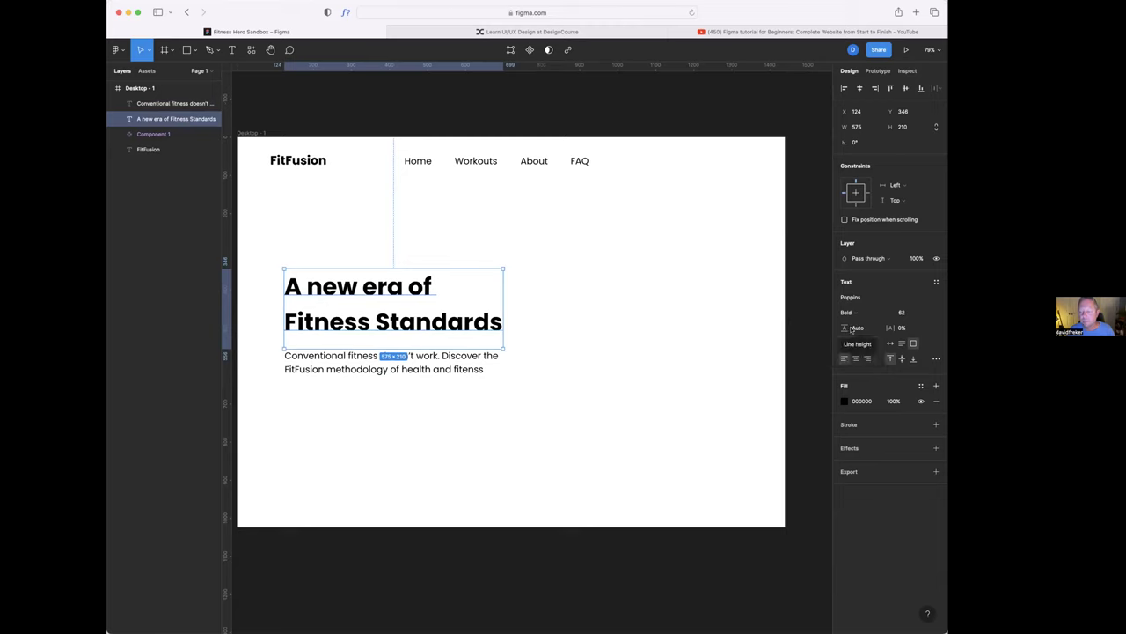
drag(845, 328, 818, 328)
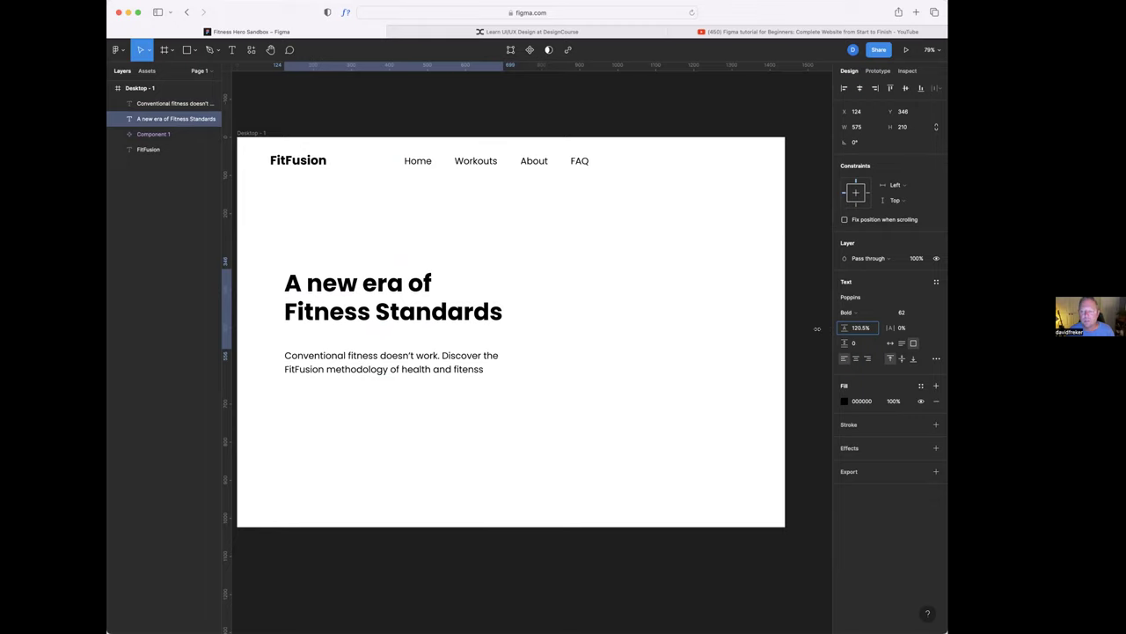
click(502, 416)
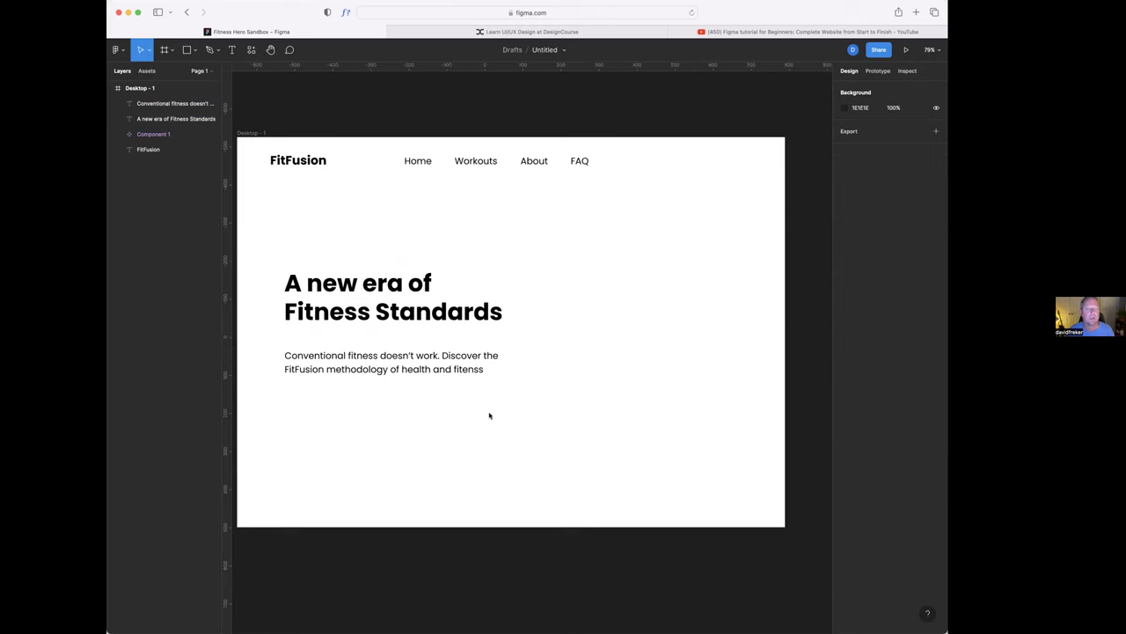
- Move the description paragraph up so it sits close beneath the heading
mouse_move(420, 360)
mouse_down()
mouse_move(418, 346)
mouse_move(412, 390)
mouse_move(414, 365)
mouse_up()
click(426, 407)
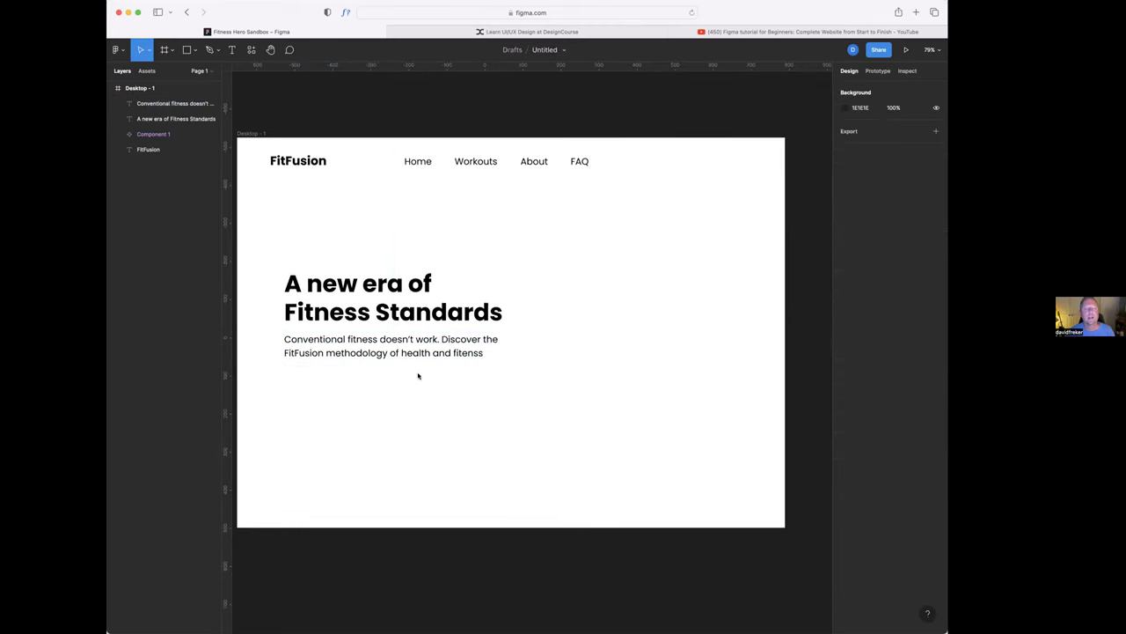
- Draw a button rectangle about 247 × 55 below the description paragraph, aligned with the text's left edge
scroll(531, 410, left, 3)
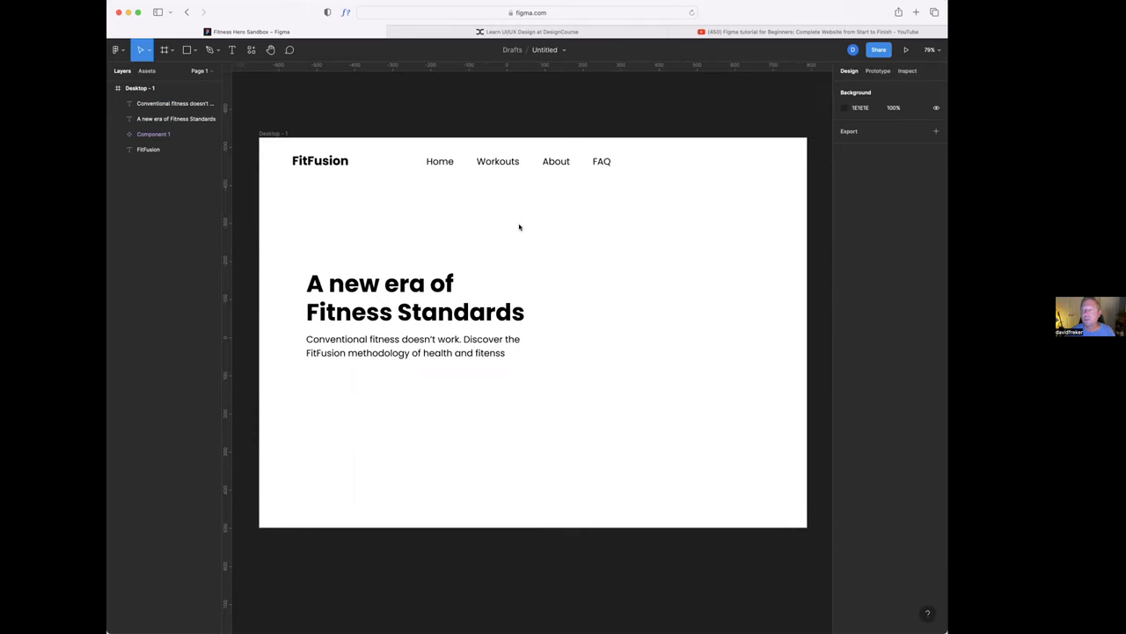
click(186, 53)
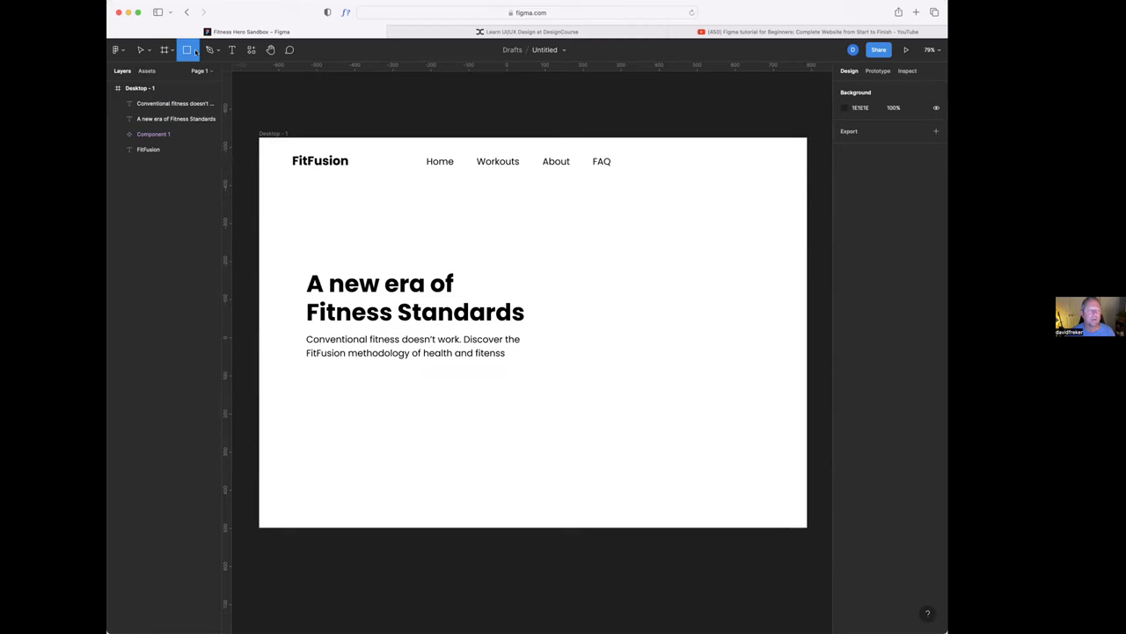
click(195, 53)
click(185, 51)
drag(307, 374, 402, 395)
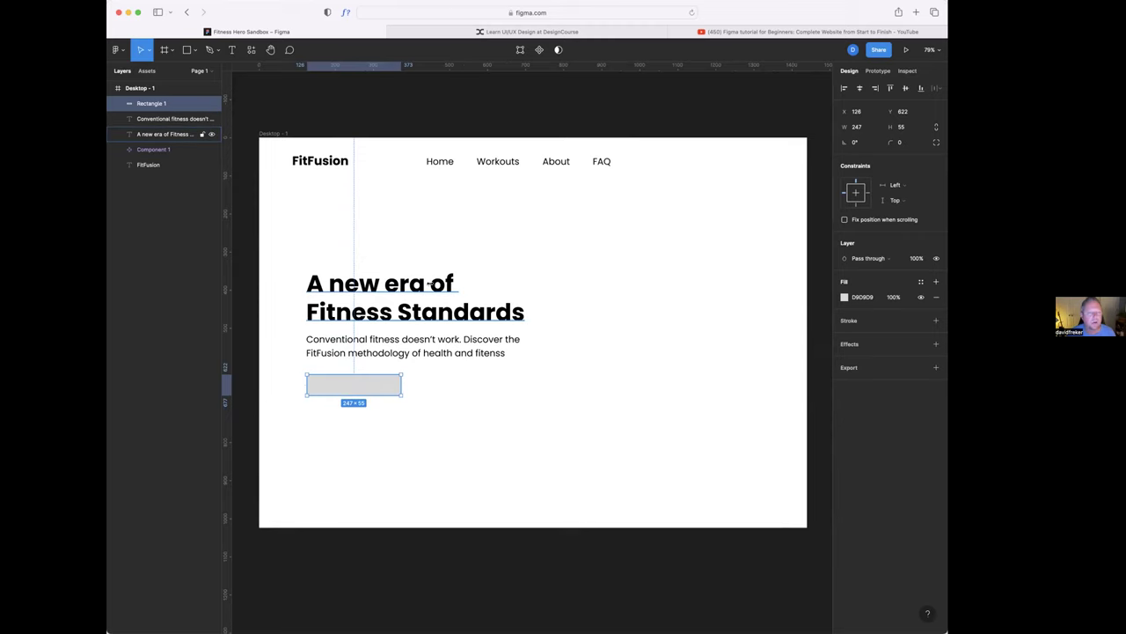
click(442, 250)
- Add a text box about 181 × 32 over the button rectangle with the label "Get Fit"
click(232, 49)
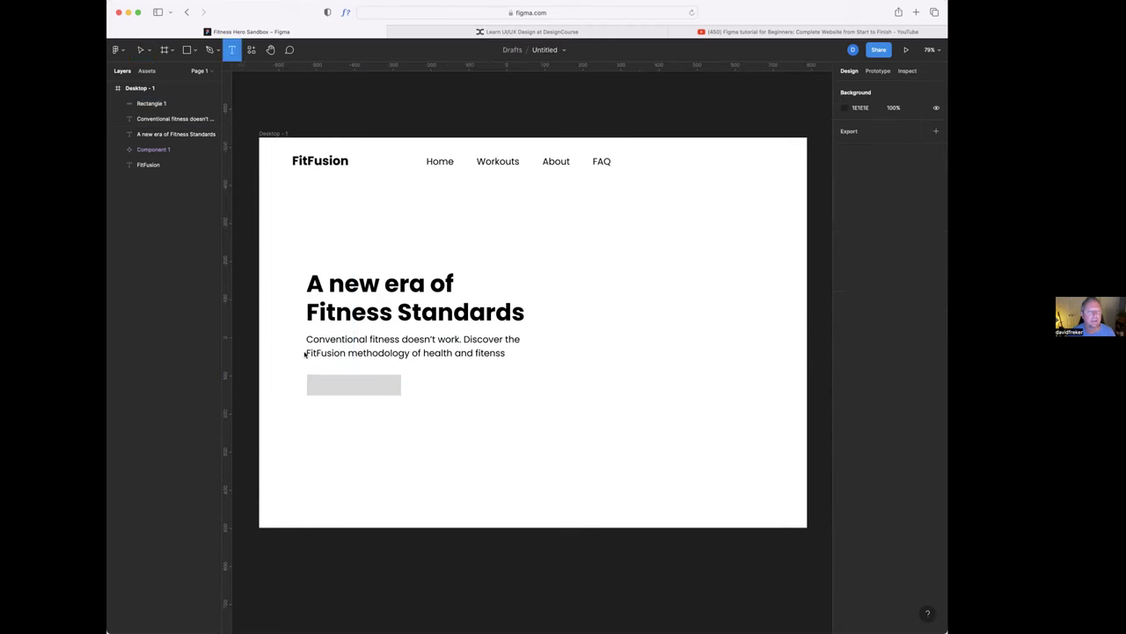
drag(324, 385, 389, 392)
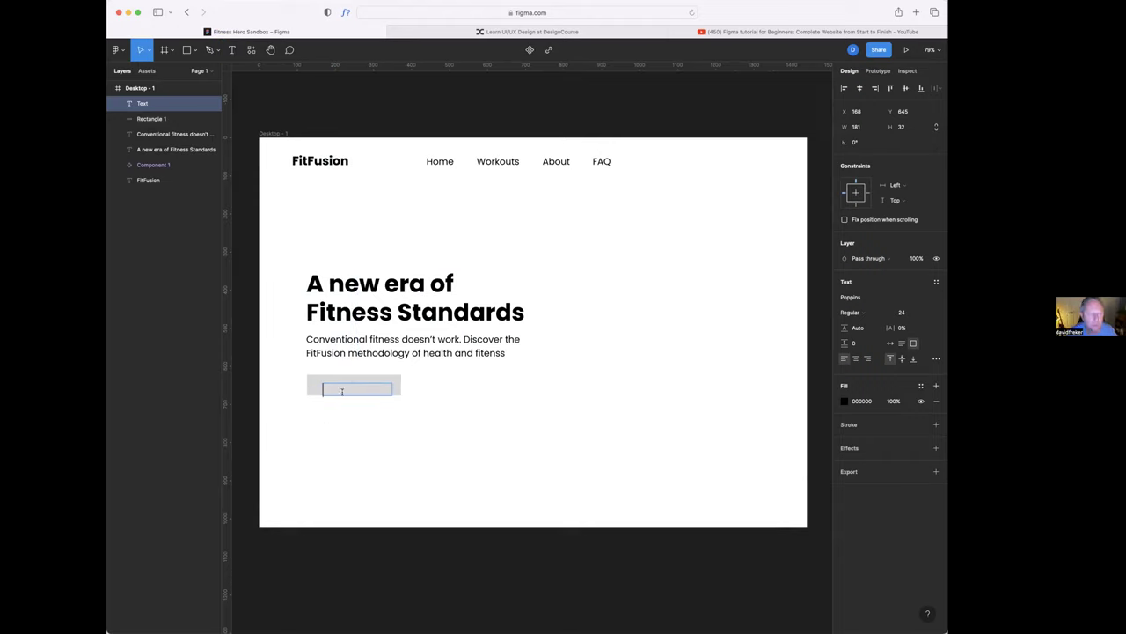
text(Get Fit)
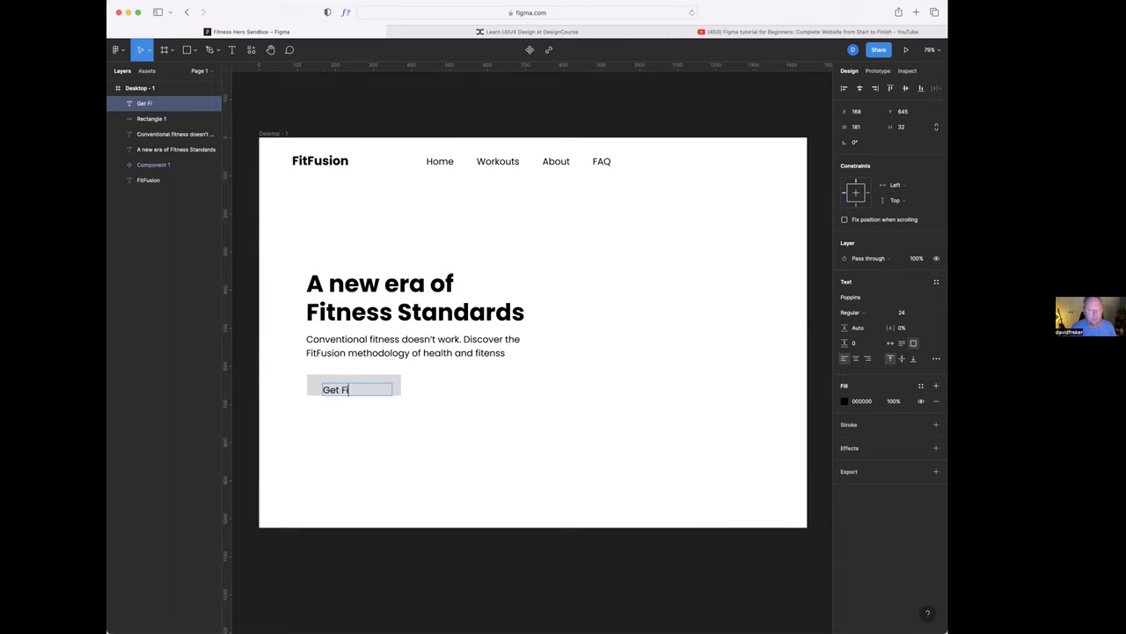
scroll(341, 412, down, 1)
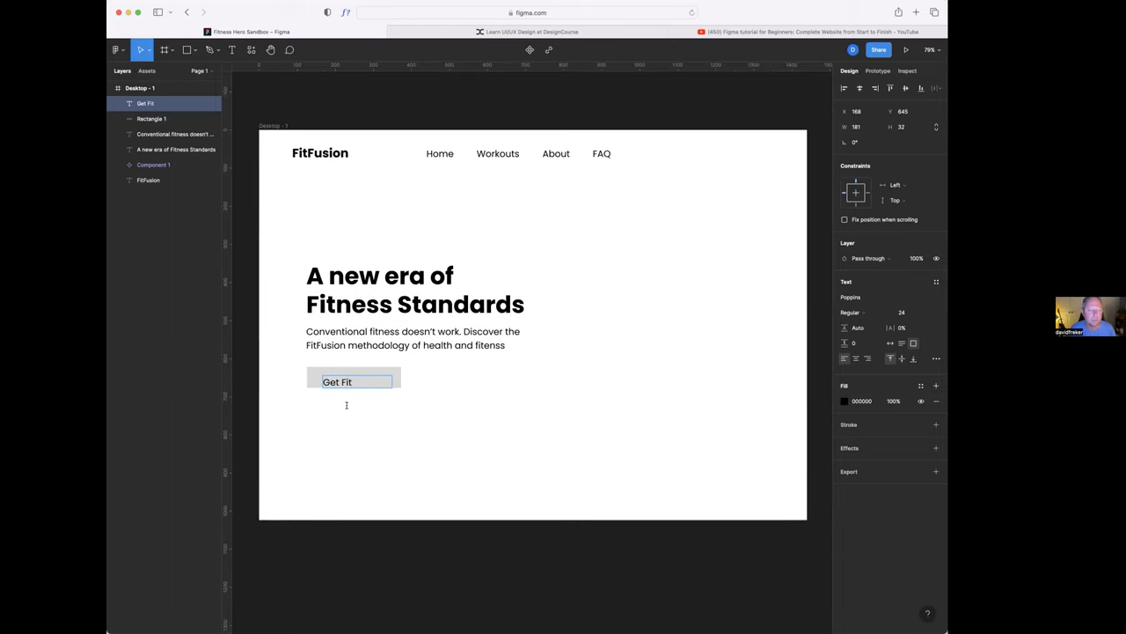
key(Escape)
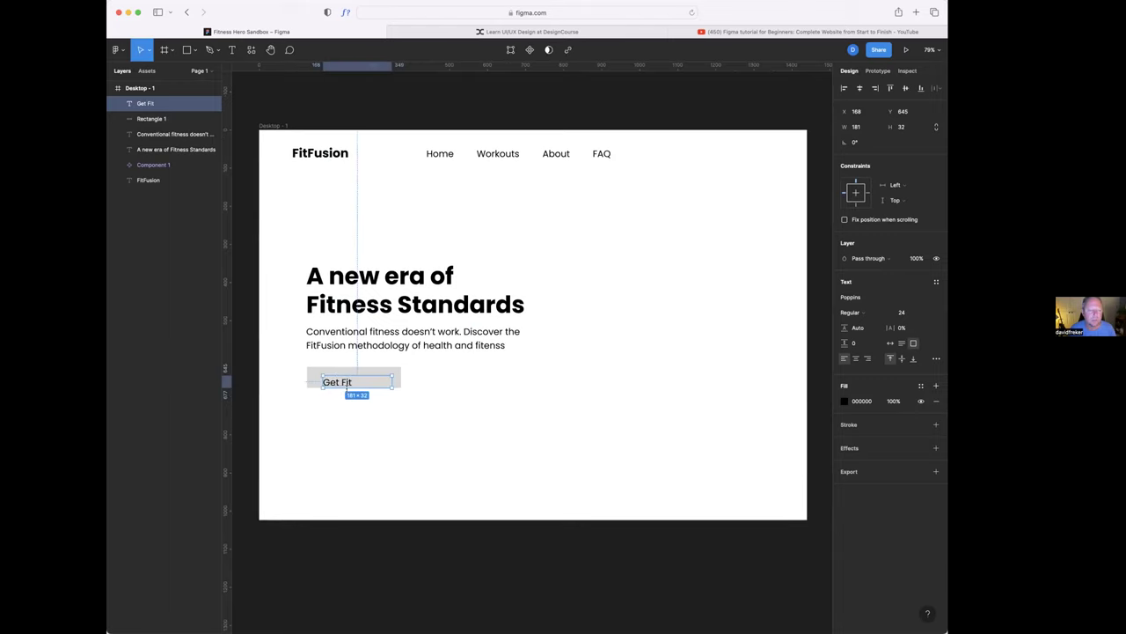
- Switch the "Get Fit" text to auto width and center it on the button rectangle
click(889, 343)
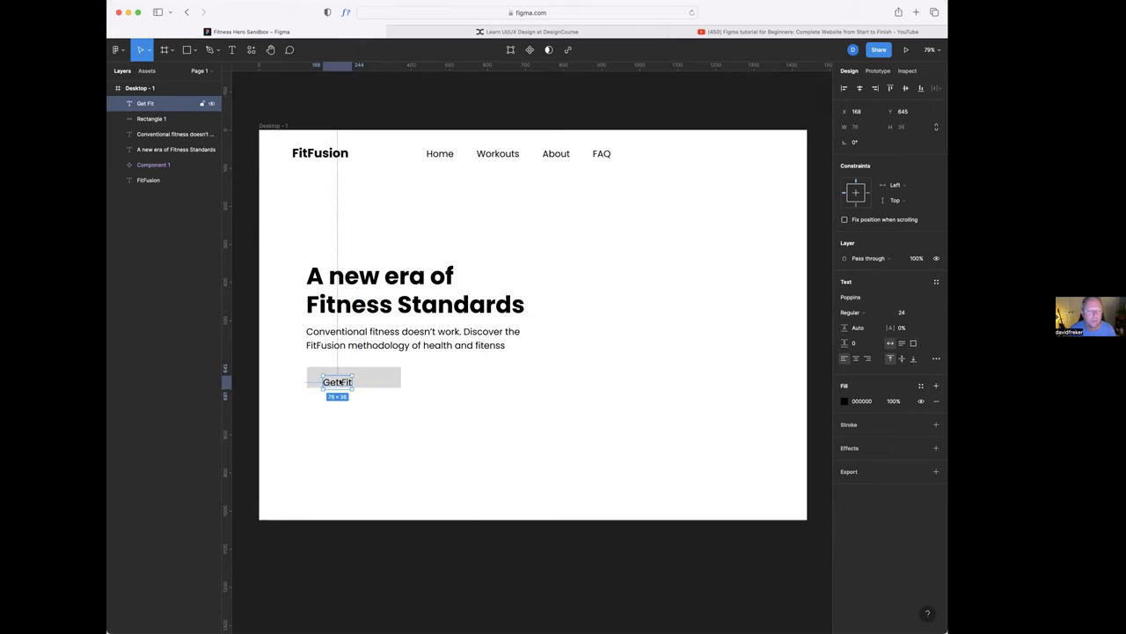
drag(343, 381, 355, 378)
click(364, 417)
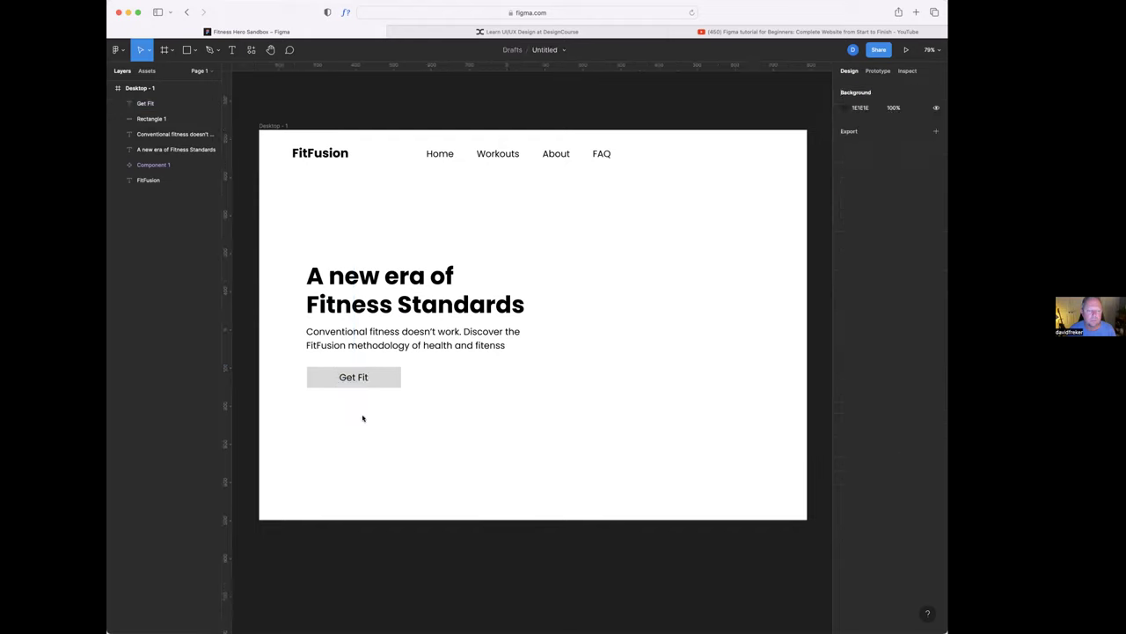
click(352, 380)
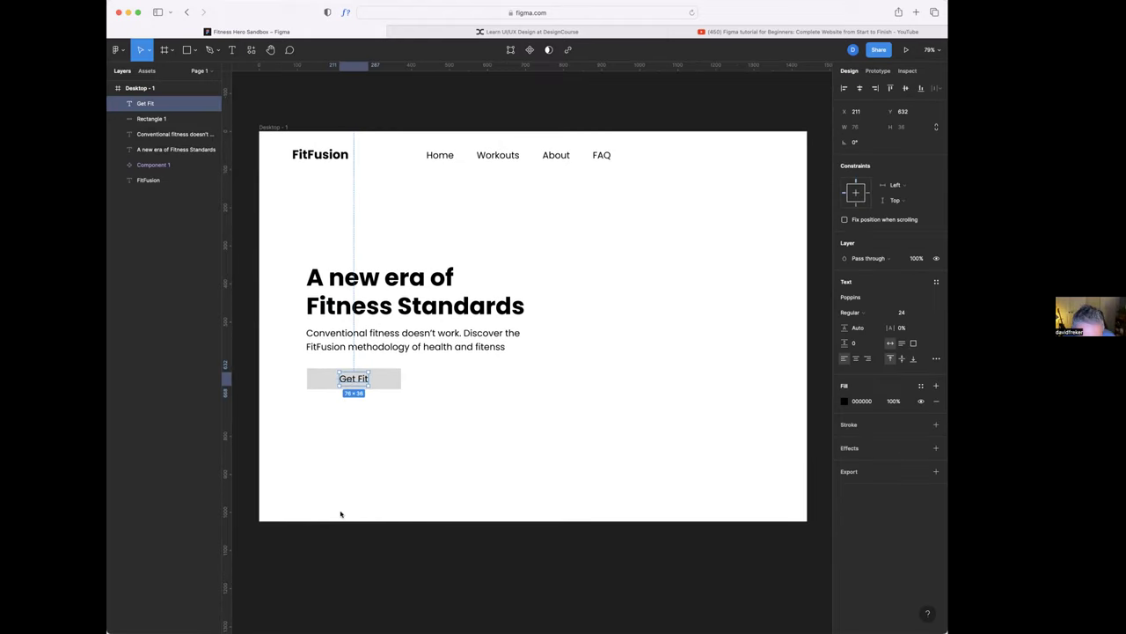
double_click(355, 380)
text(28)
key(BackSpace)
text(Get Fit)
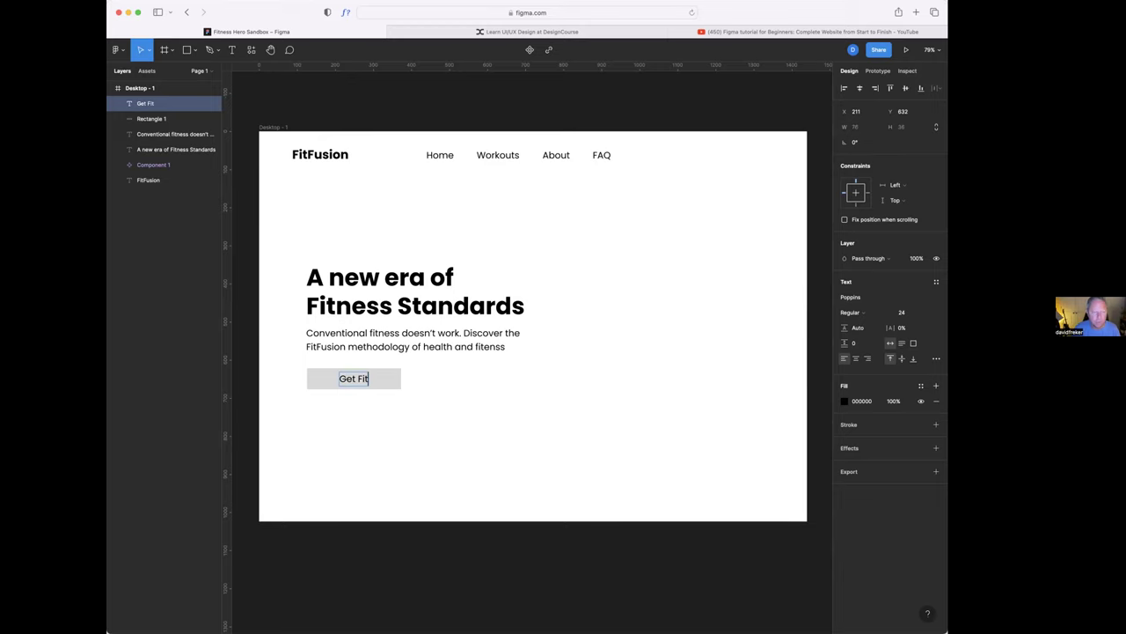
scroll(344, 410, right, 1)
key(Escape)
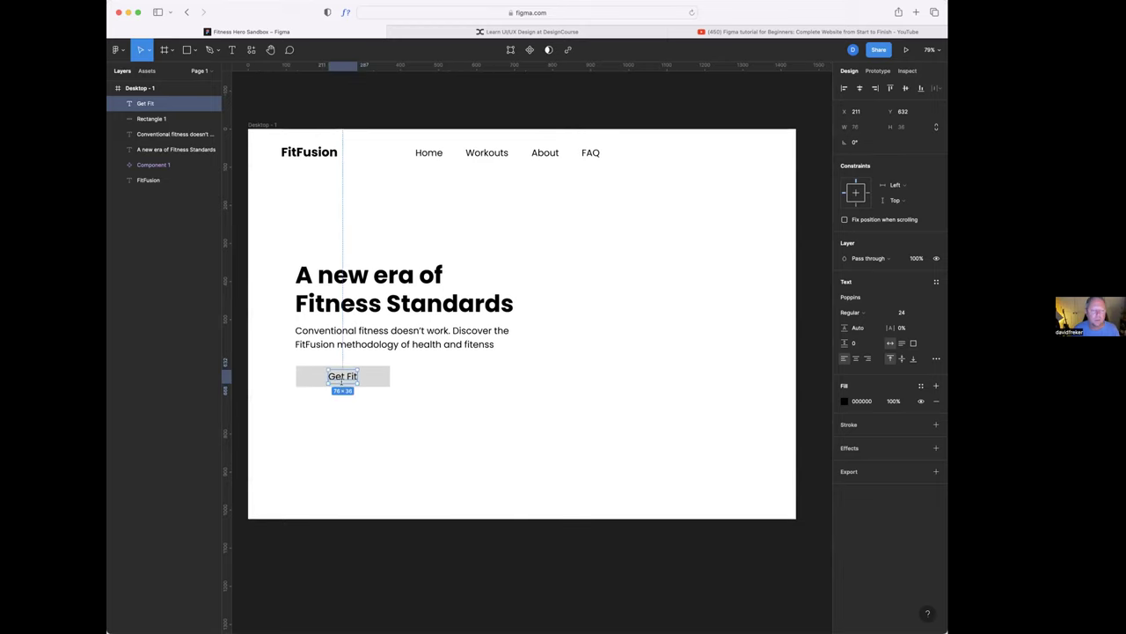
- Set the "Get Fit" label's font size to 28 and re-center it on the button rectangle
click(903, 313)
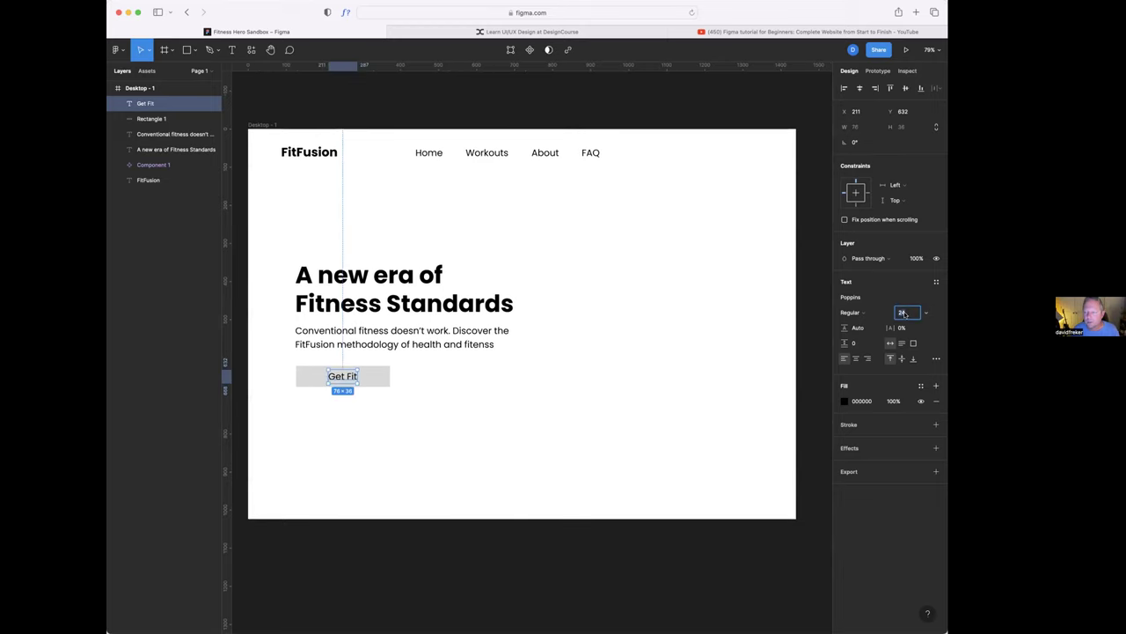
text(28)
key(Return)
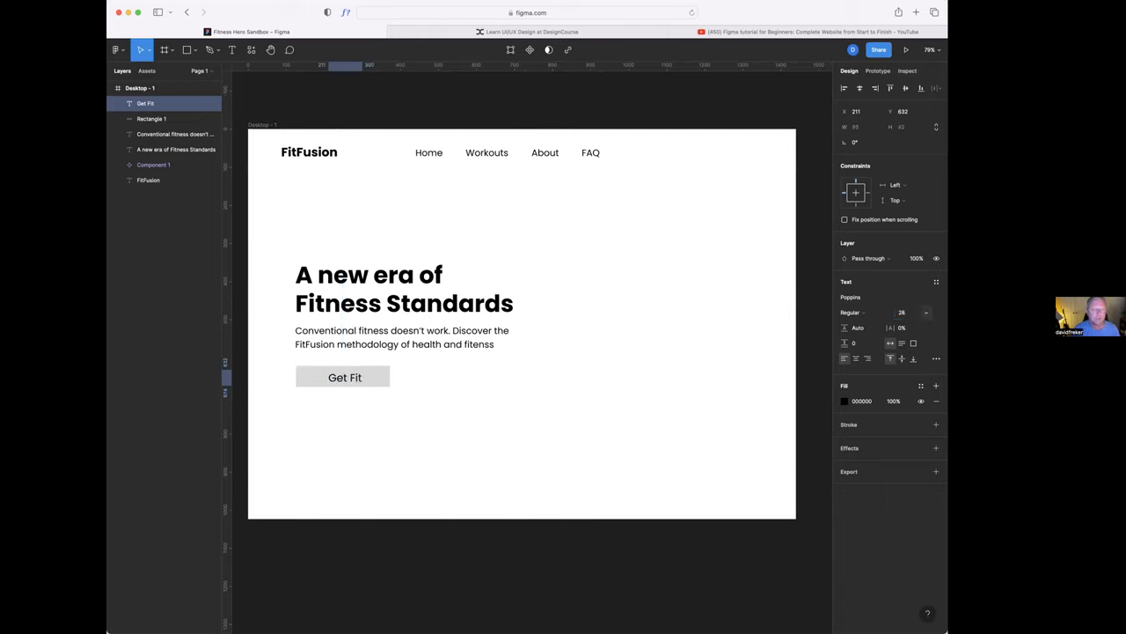
click(379, 420)
click(347, 377)
drag(349, 378, 349, 383)
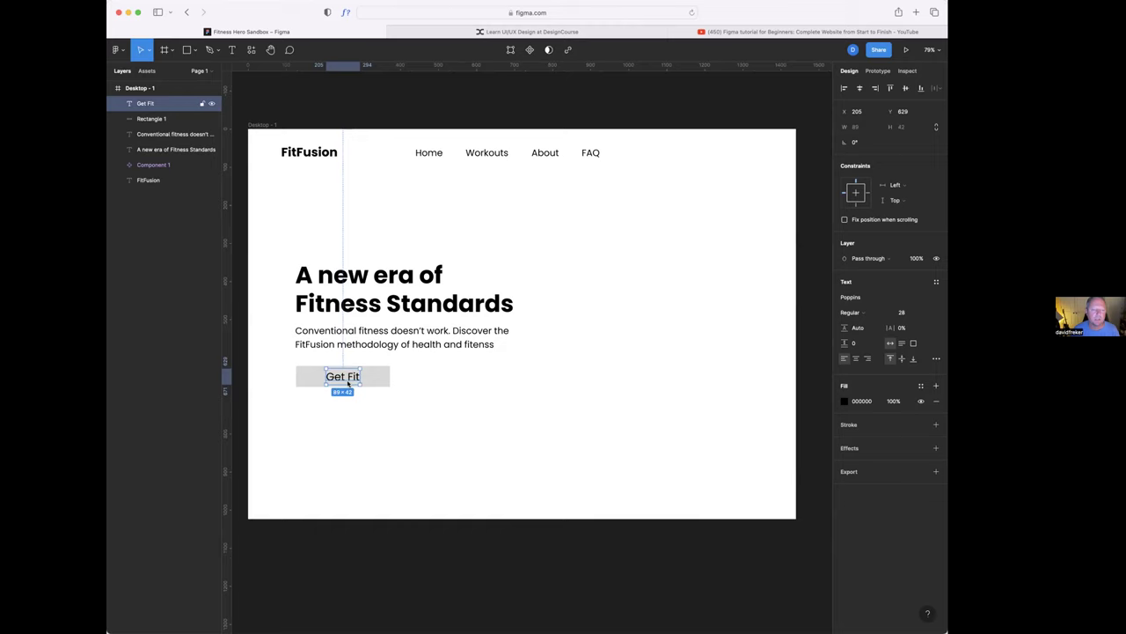
click(352, 414)
- Duplicate the "Get Fit" button with its label and place the copy directly to its right on the same line
drag(288, 362, 402, 402)
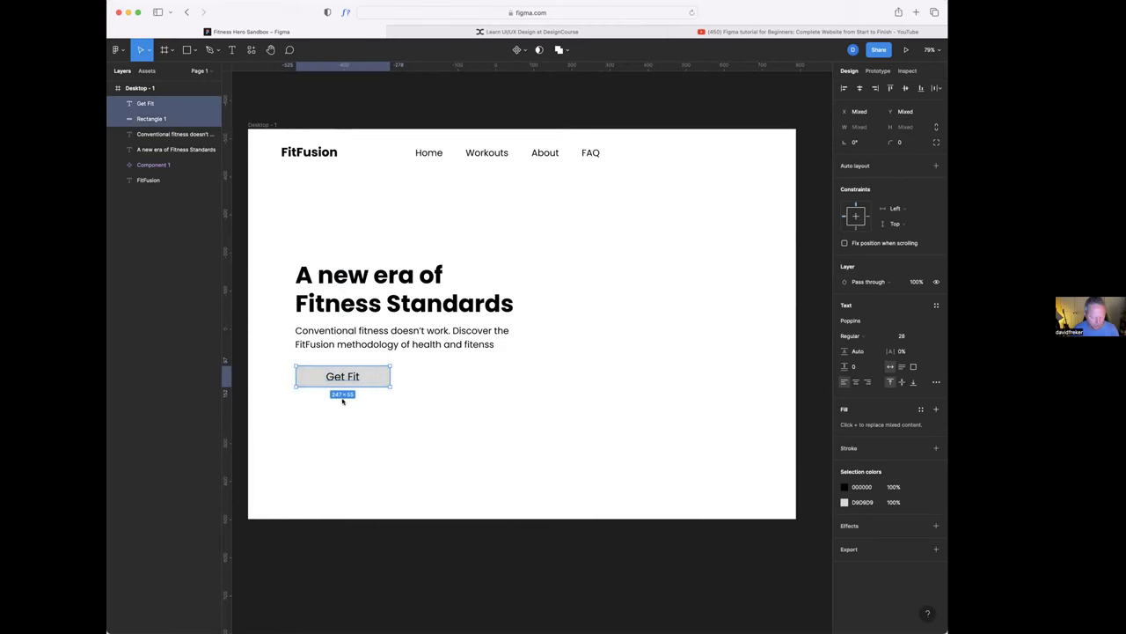
key(alt)
key(alt)
drag(378, 378, 471, 378)
- Change the duplicated button's label to "How it works" and center it on its rectangle
double_click(455, 377)
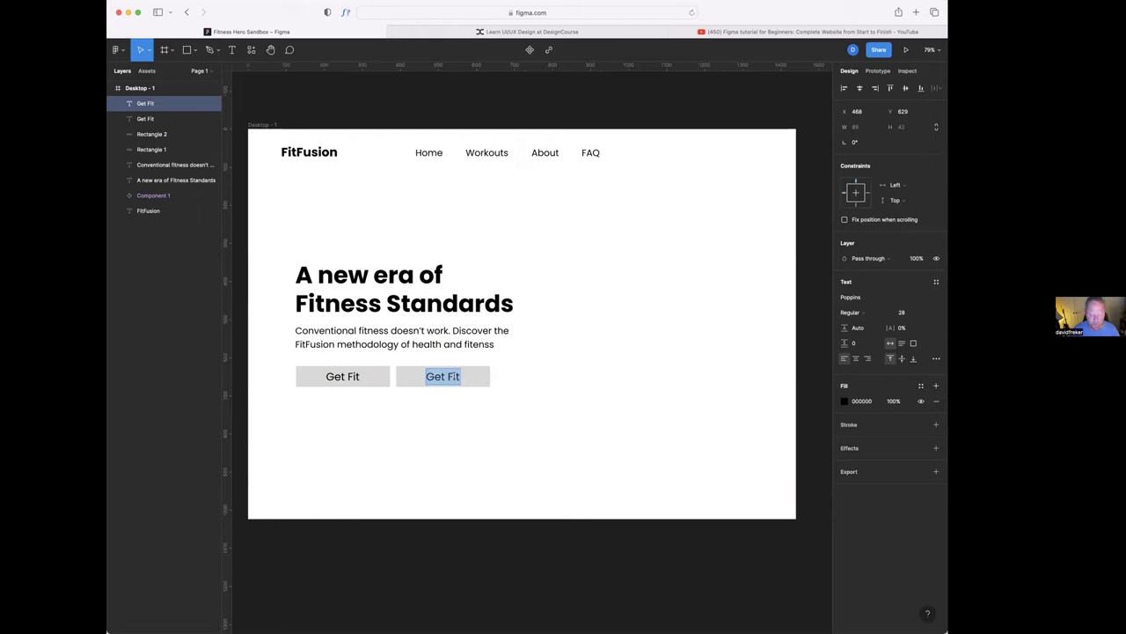
text(How it works)
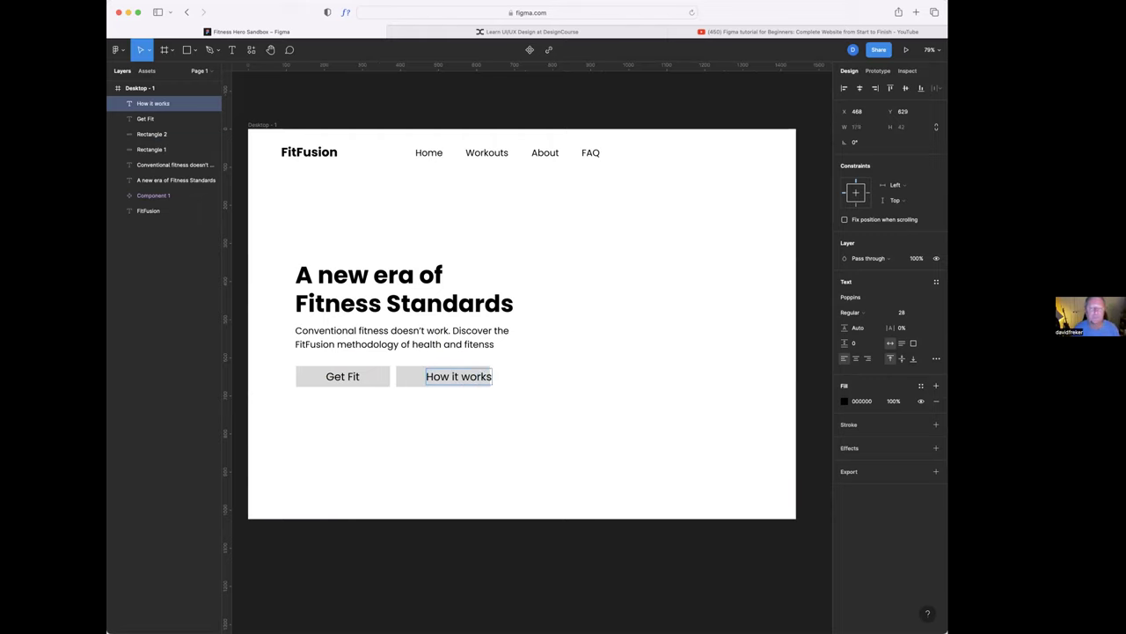
key(Escape)
click(468, 410)
click(464, 376)
drag(456, 377, 451, 379)
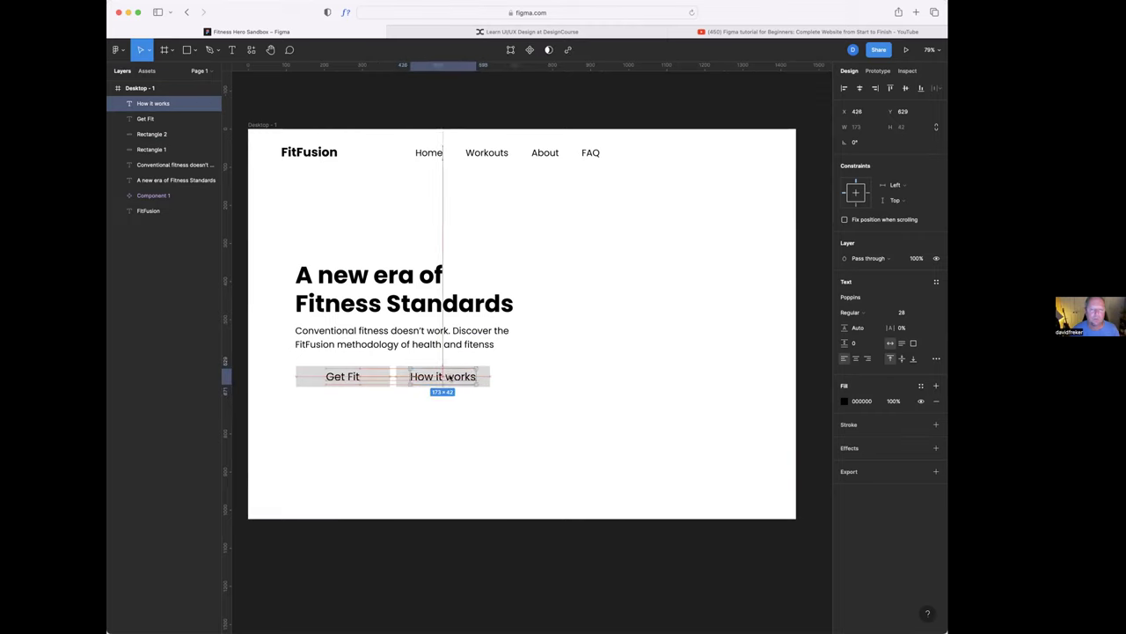
click(454, 422)
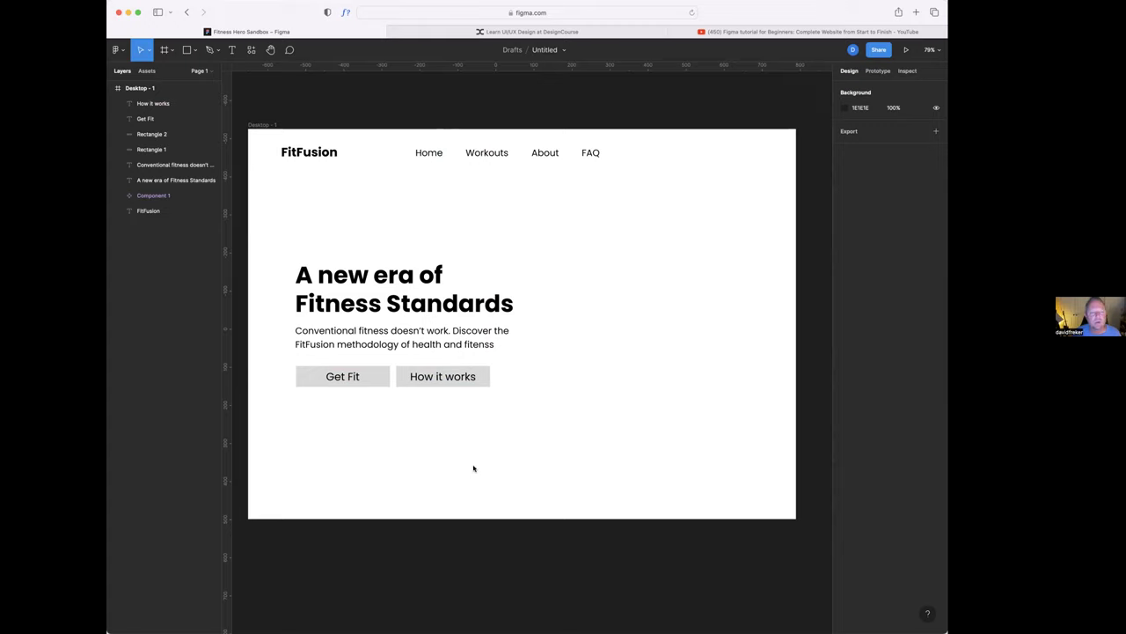
- Draw an image placeholder rectangle about 695 × 897 below the navigation, reaching the frame's right and bottom edges
scroll(478, 472, right, 1)
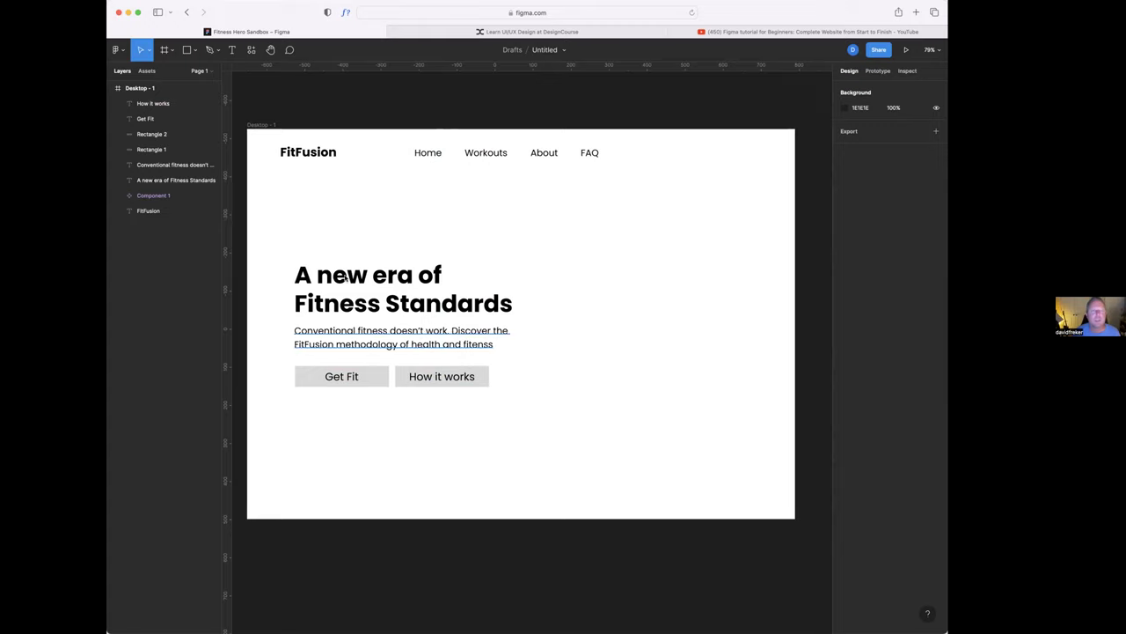
scroll(453, 281, left, 2)
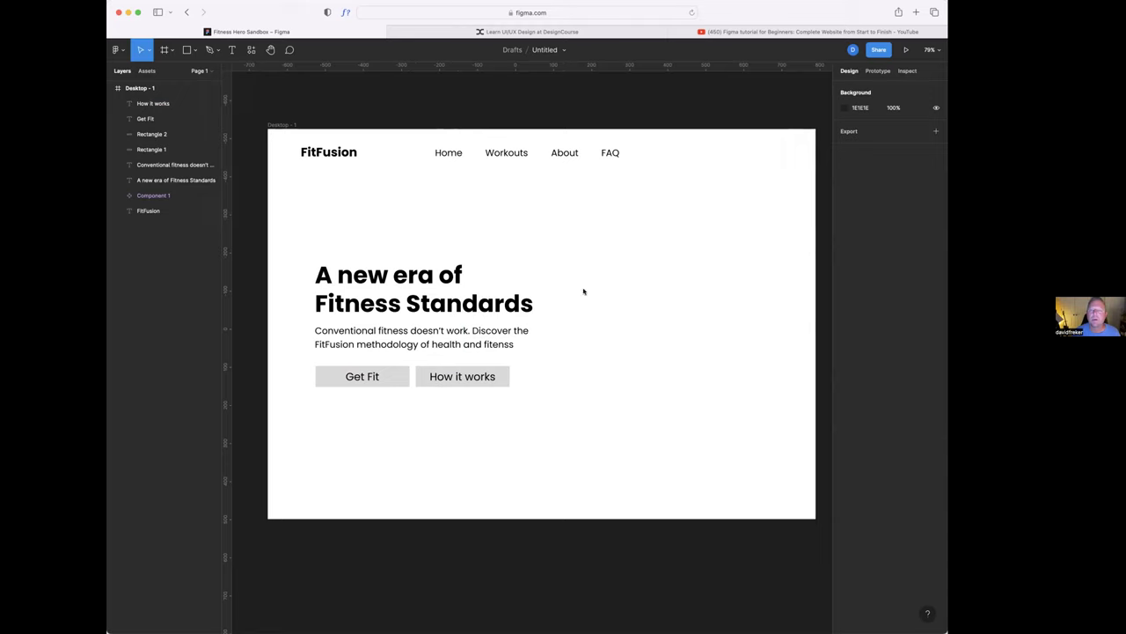
click(186, 51)
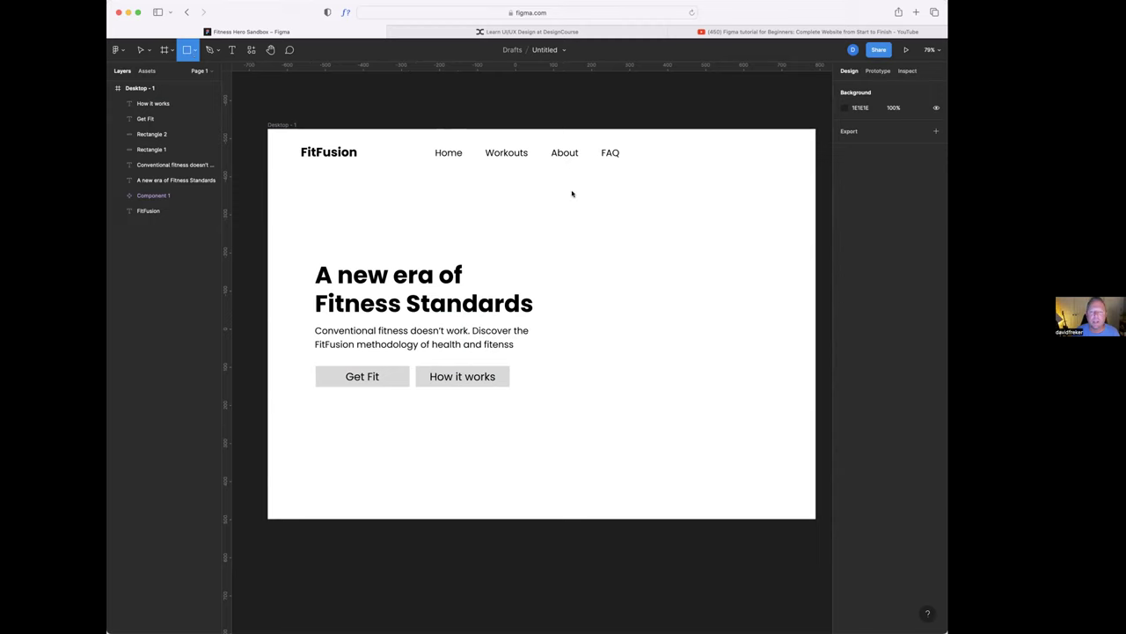
drag(550, 186, 816, 519)
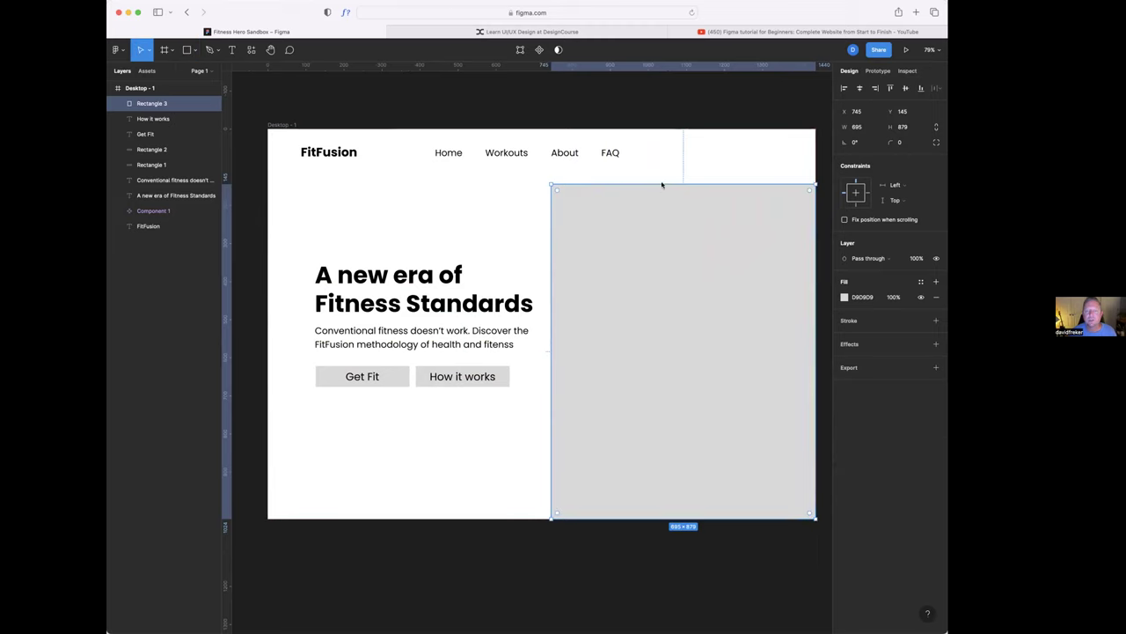
drag(662, 184, 663, 177)
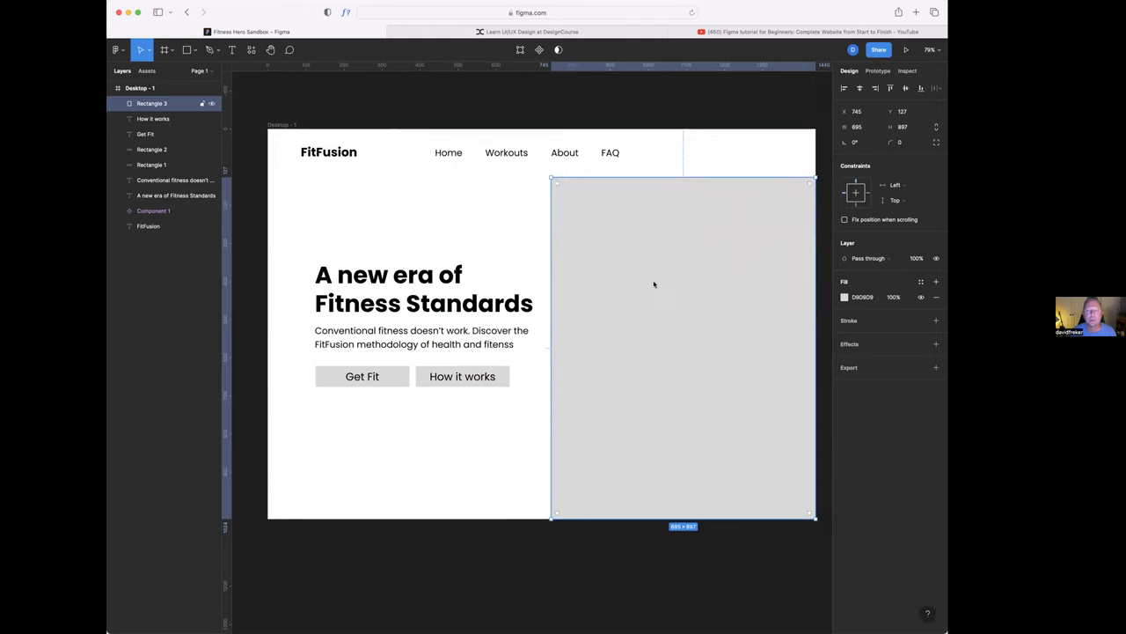
click(476, 502)
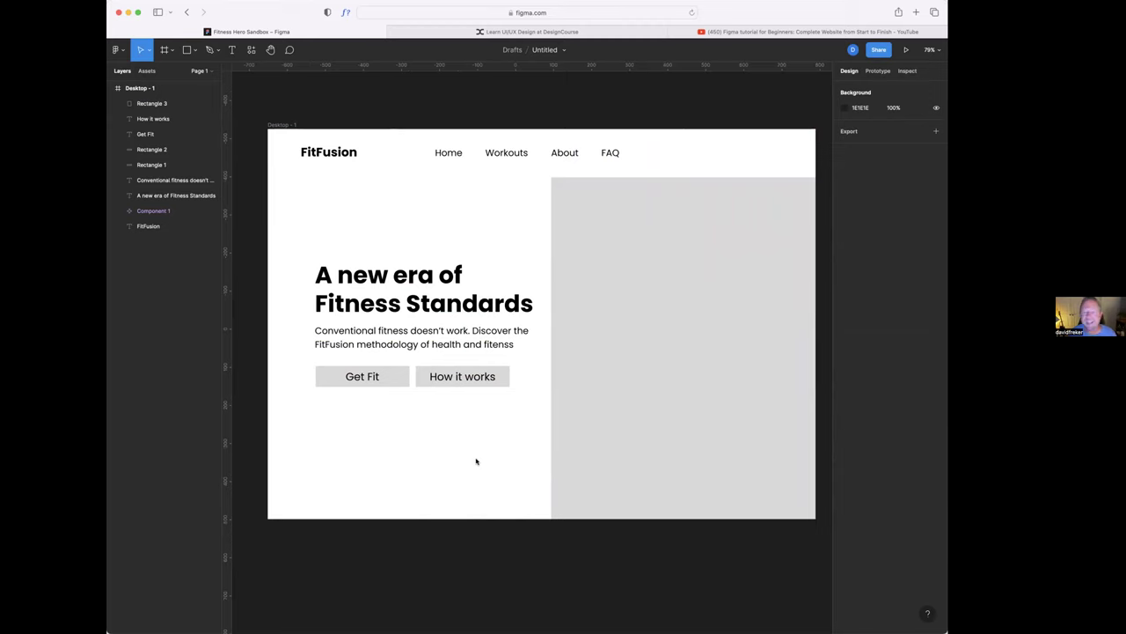
right_click(628, 295)
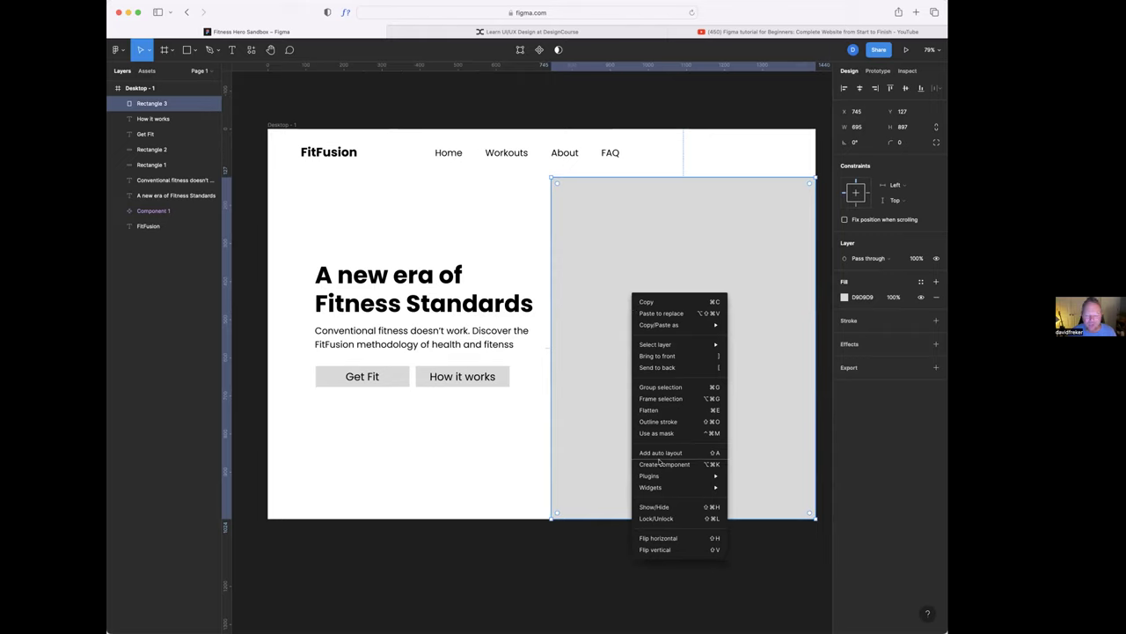
mouse_move(663, 478)
click(616, 216)
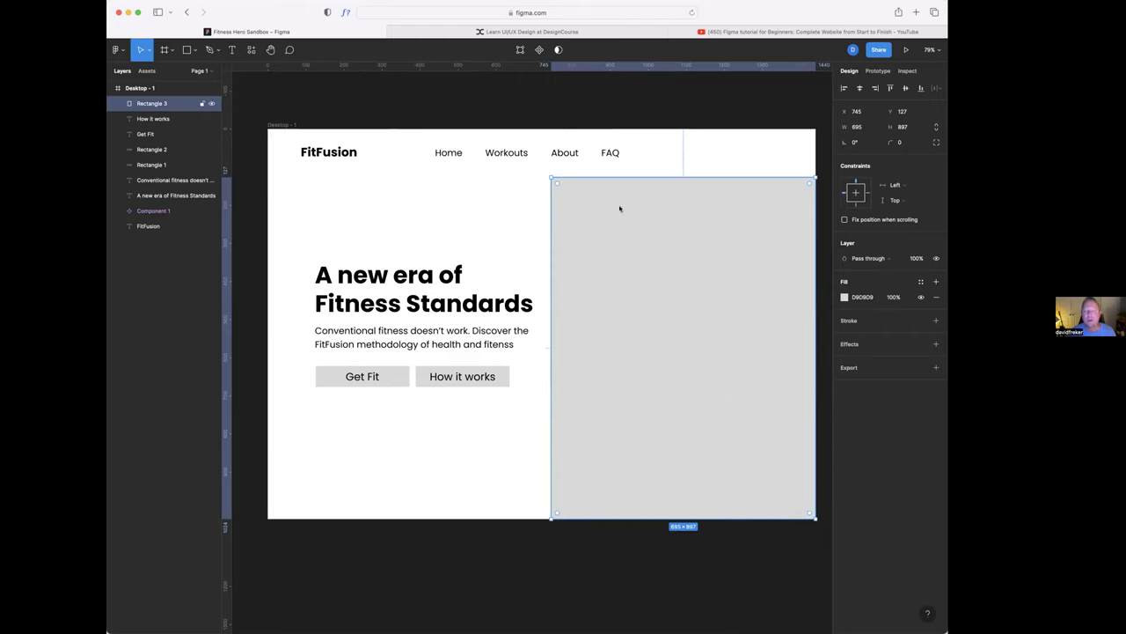
- Run the Unsplash plugin on the placeholder rectangle and search its photos for "workout"
right_click(631, 275)
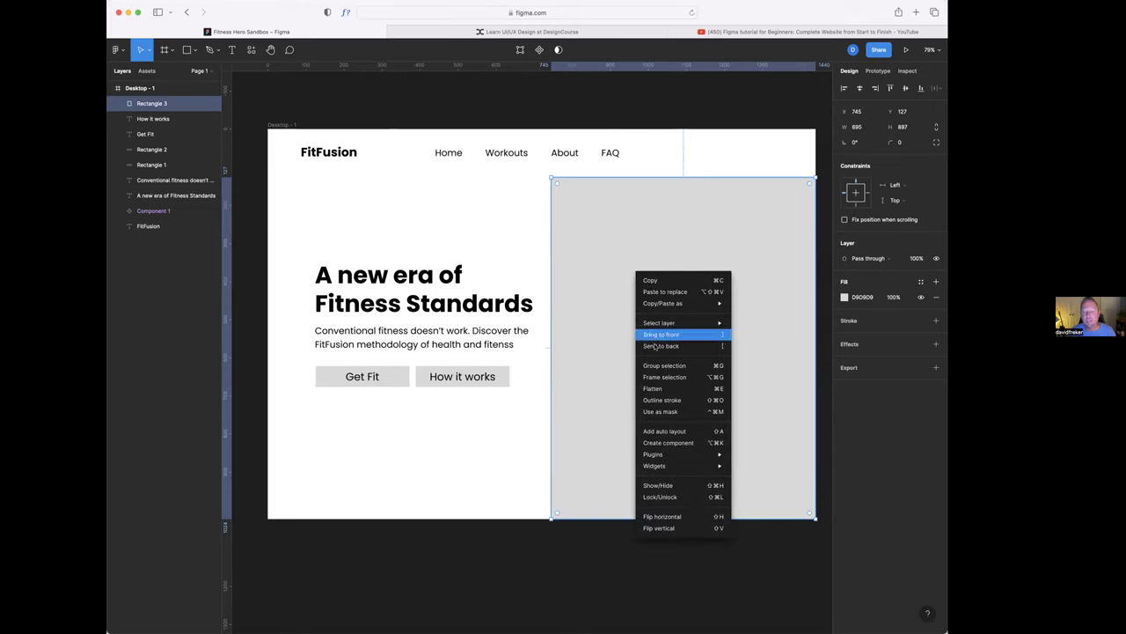
mouse_move(658, 454)
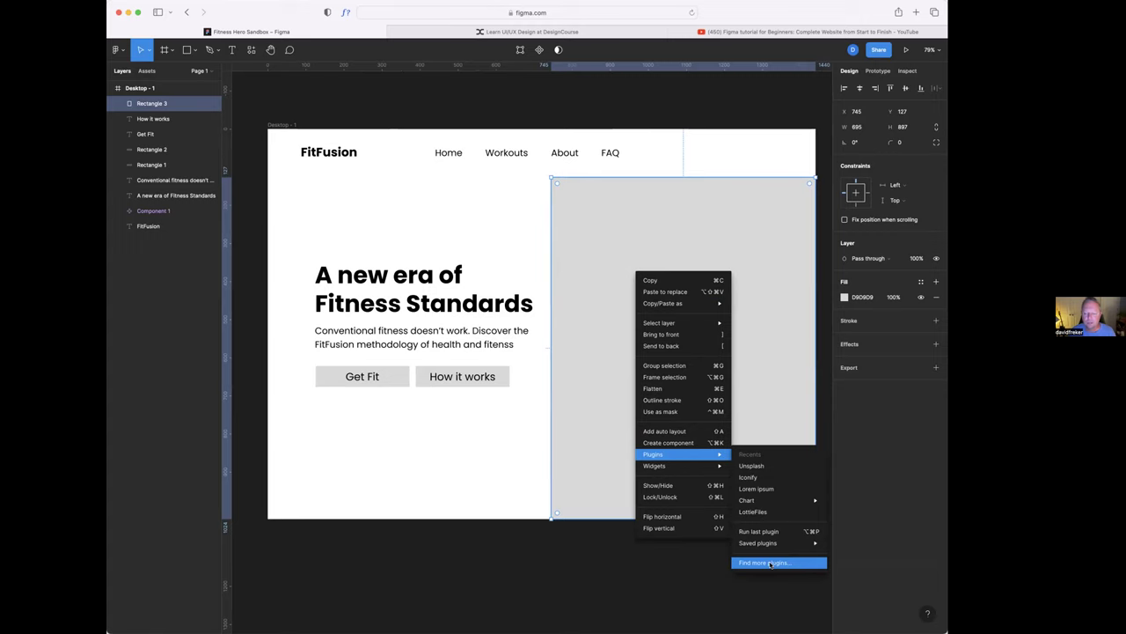
click(774, 466)
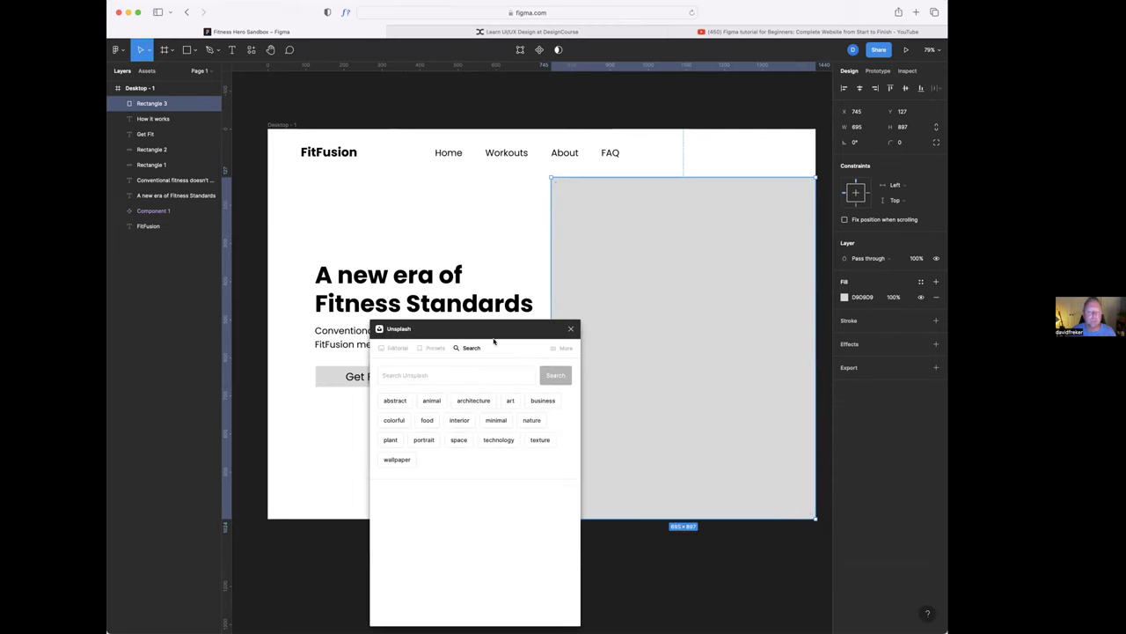
click(440, 376)
text(wo)
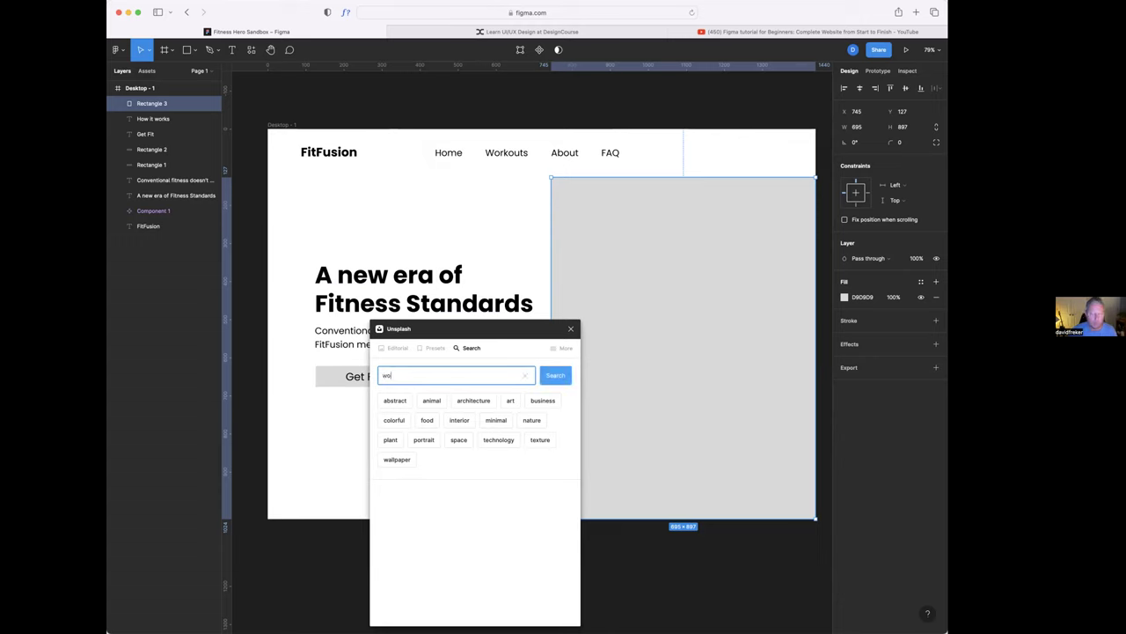
text(rkout)
key(Return)
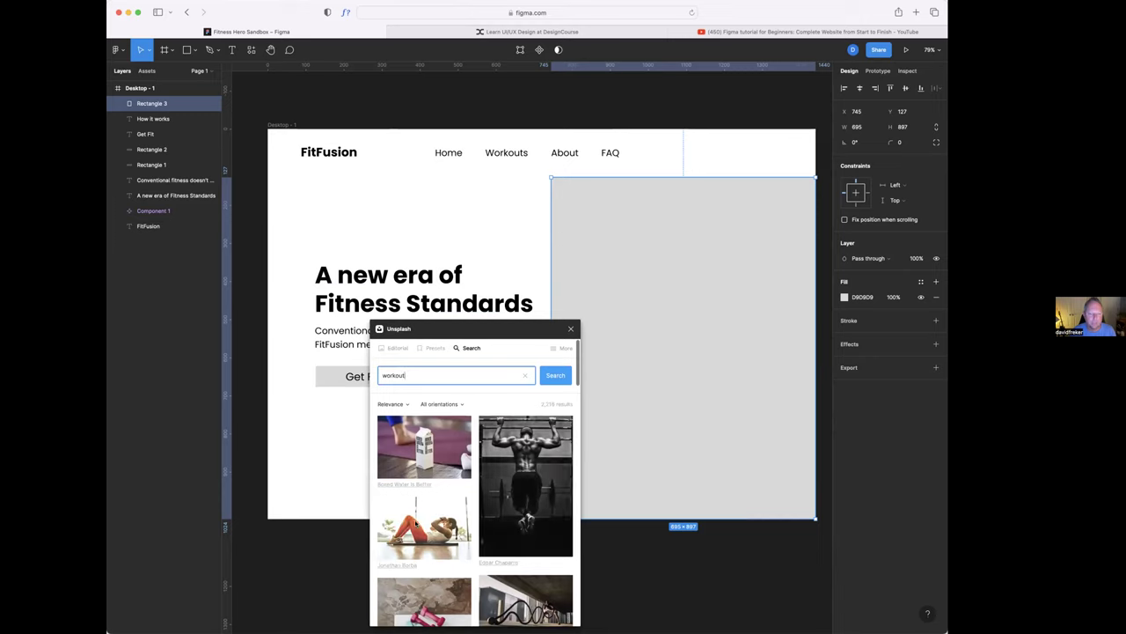
- Fill the placeholder with the photo of the woman in red leggings doing sit-ups and close the Unsplash plugin
click(438, 526)
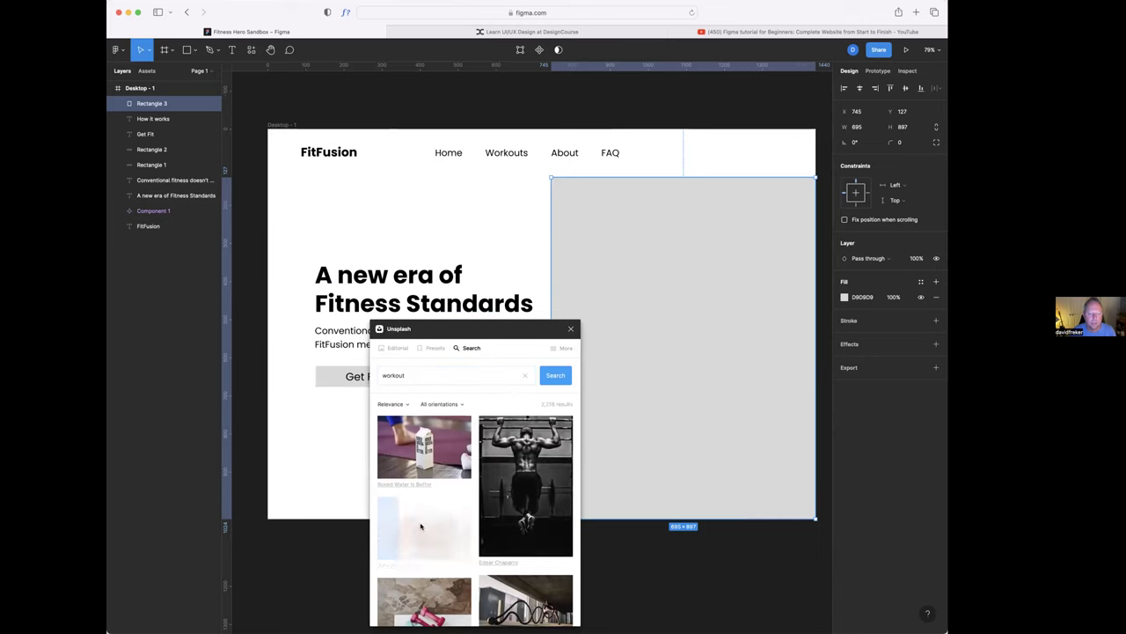
click(666, 550)
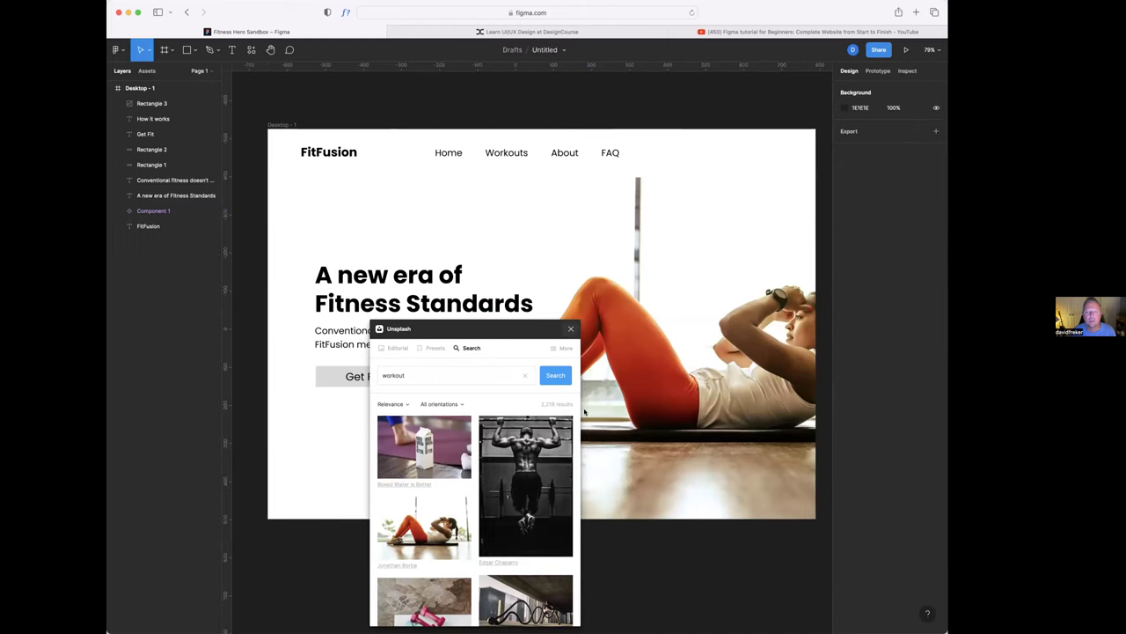
key(Escape)
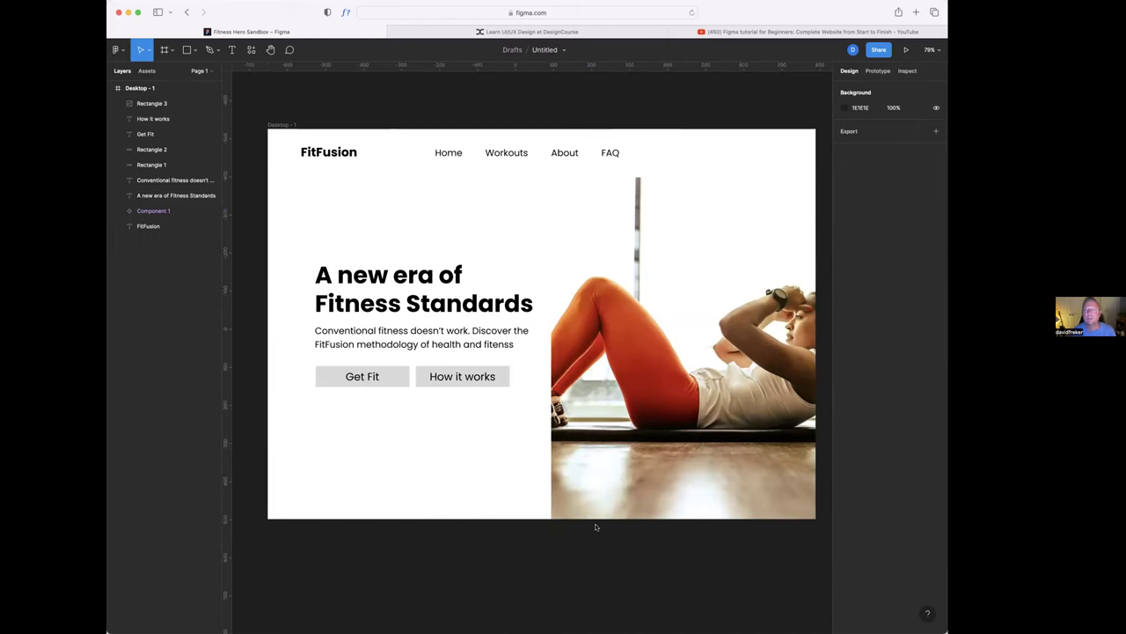
- Remove the solid grey fill beneath the workout photo and set the image's scaling mode to Fit
click(611, 322)
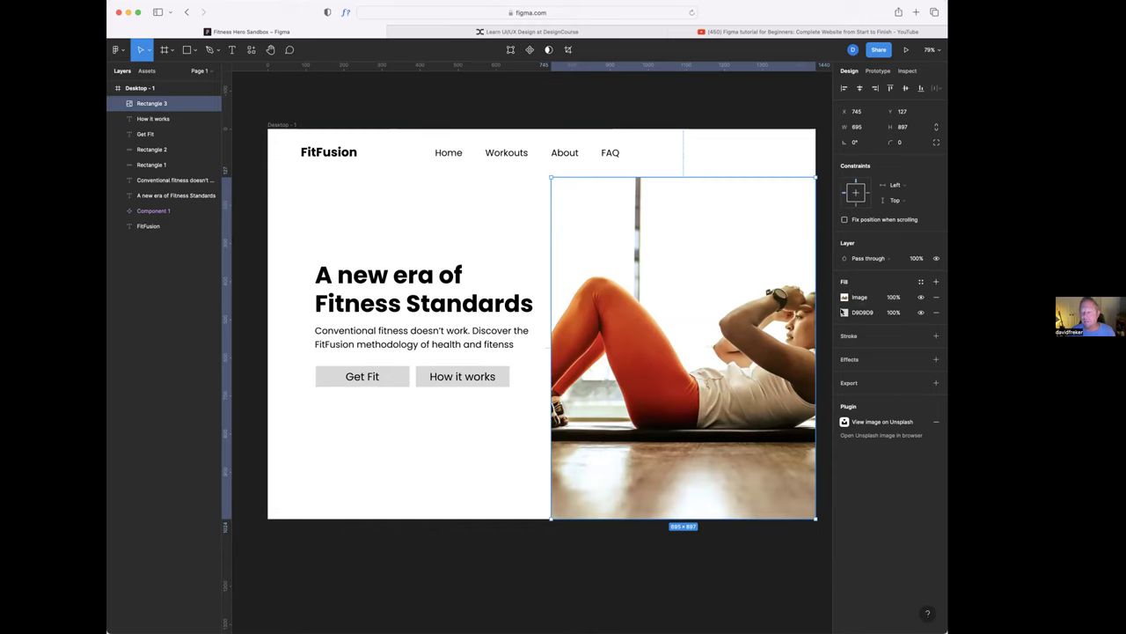
click(935, 311)
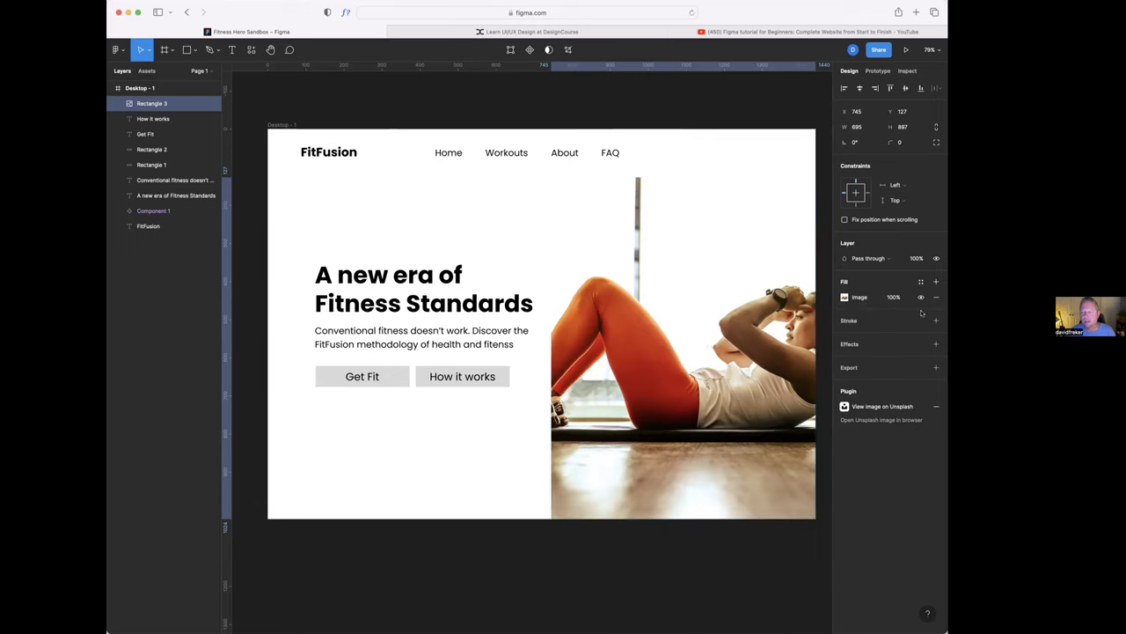
click(845, 298)
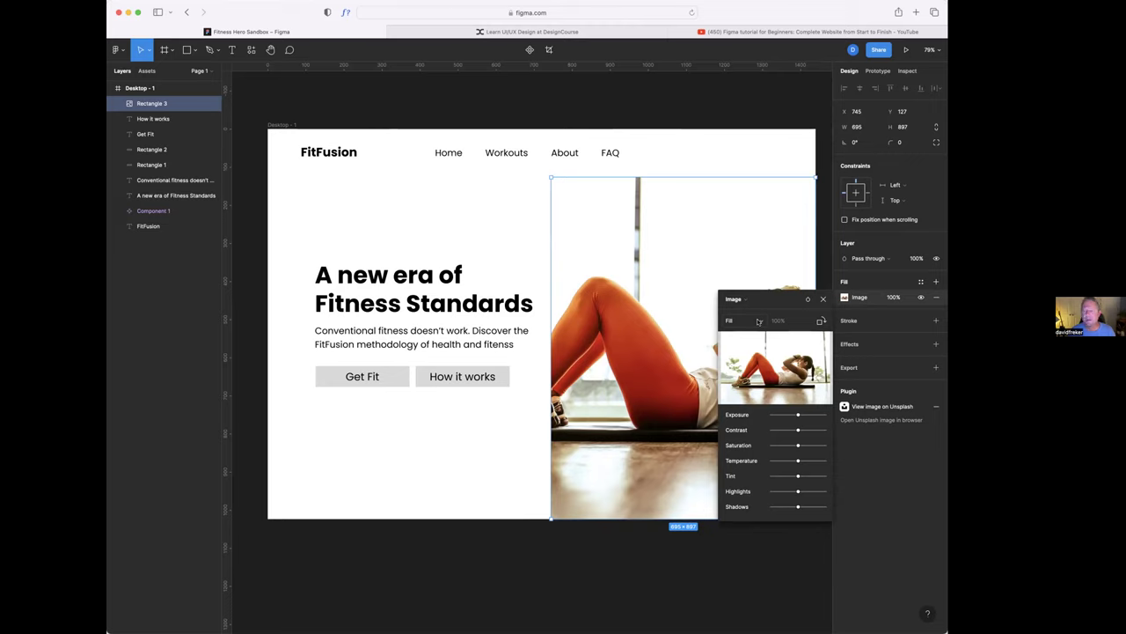
click(759, 321)
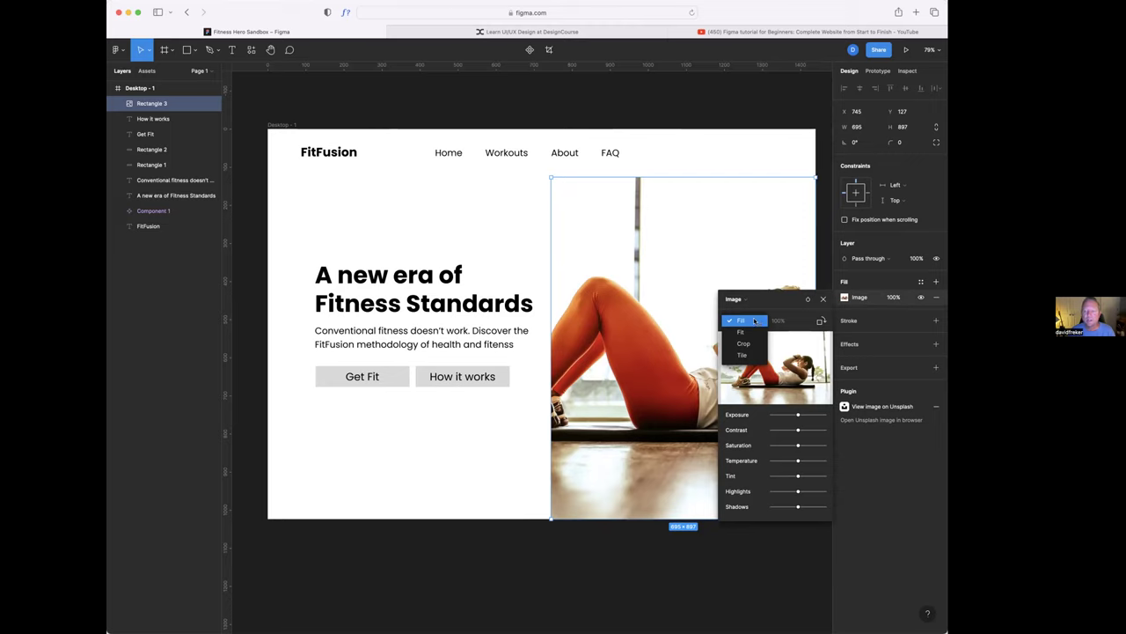
click(747, 331)
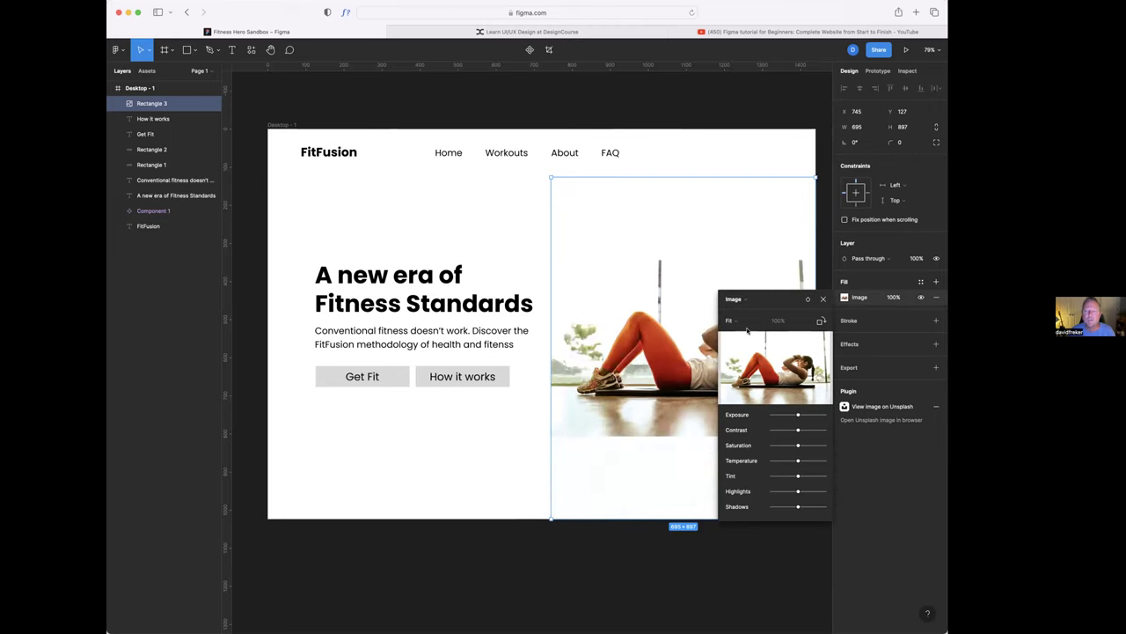
- Set the workout photo's scaling mode to Fill and, from that full-height framing, switch it to Crop
drag(792, 299, 771, 369)
click(727, 394)
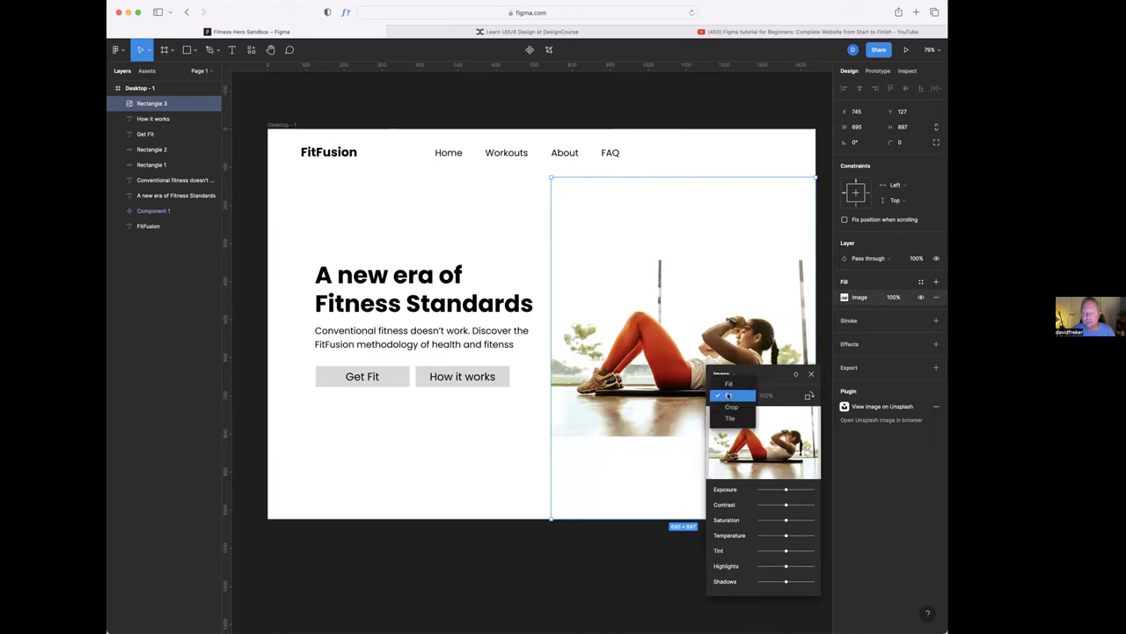
click(731, 407)
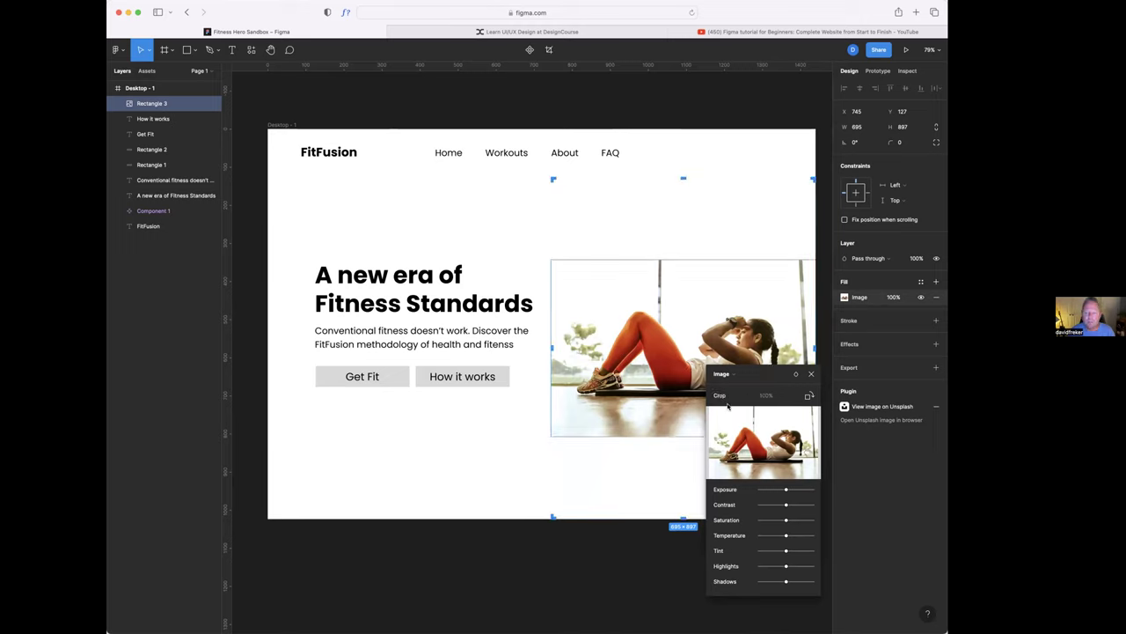
click(730, 394)
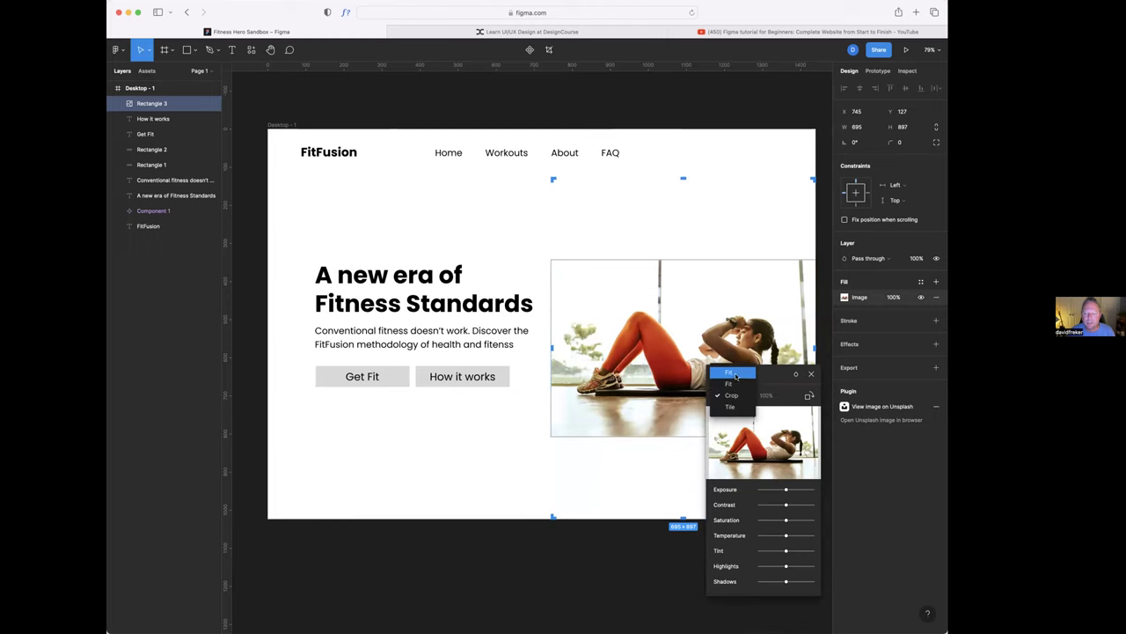
click(737, 376)
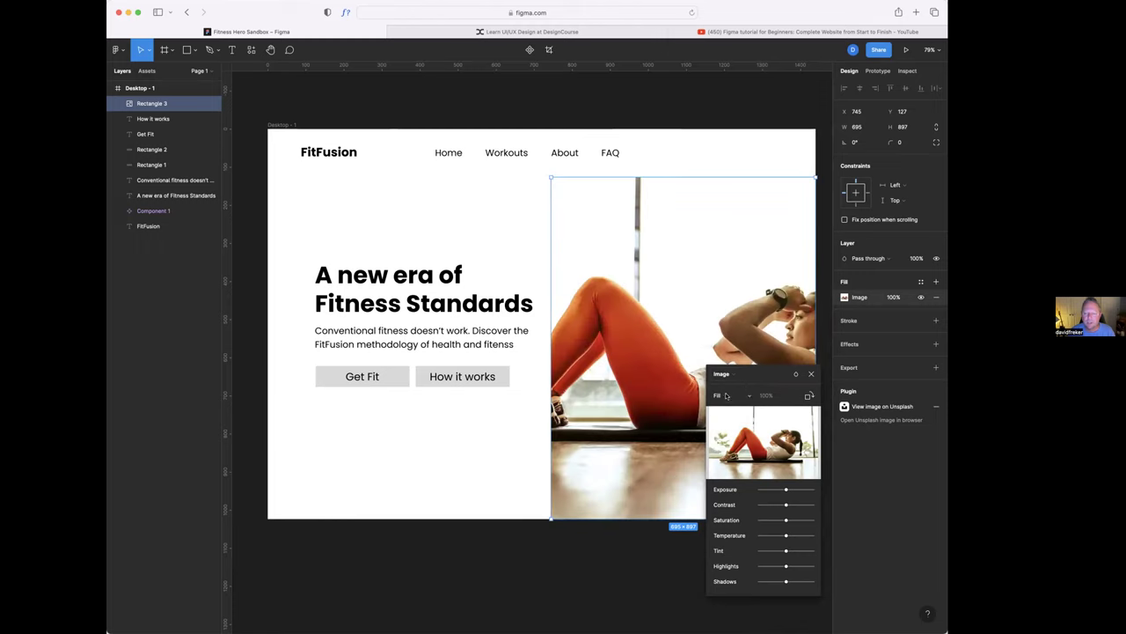
click(726, 396)
click(731, 418)
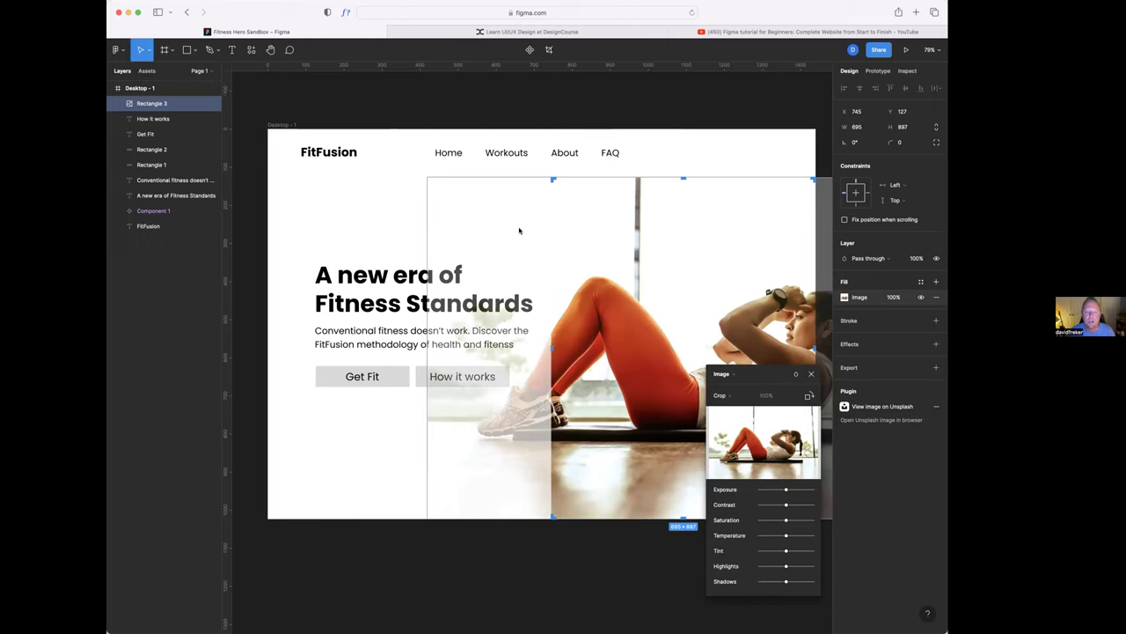
- Shift the cropped photo left and enlarge it from its upper-left corner, framing the woman's head and torso inside the placeholder
drag(517, 231, 468, 229)
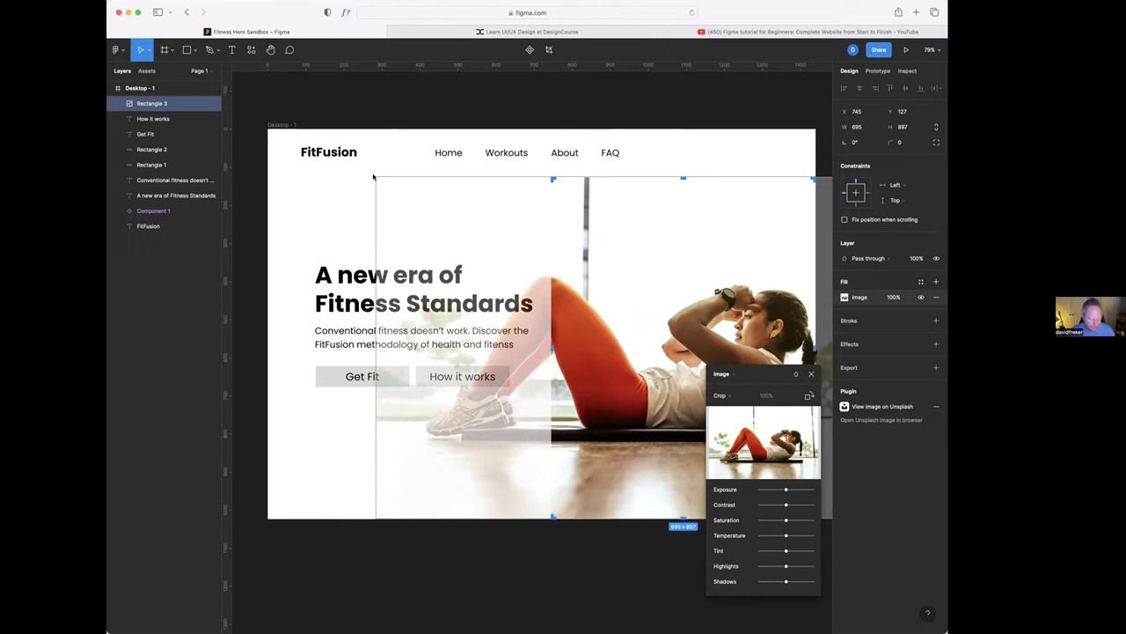
drag(373, 177, 356, 161)
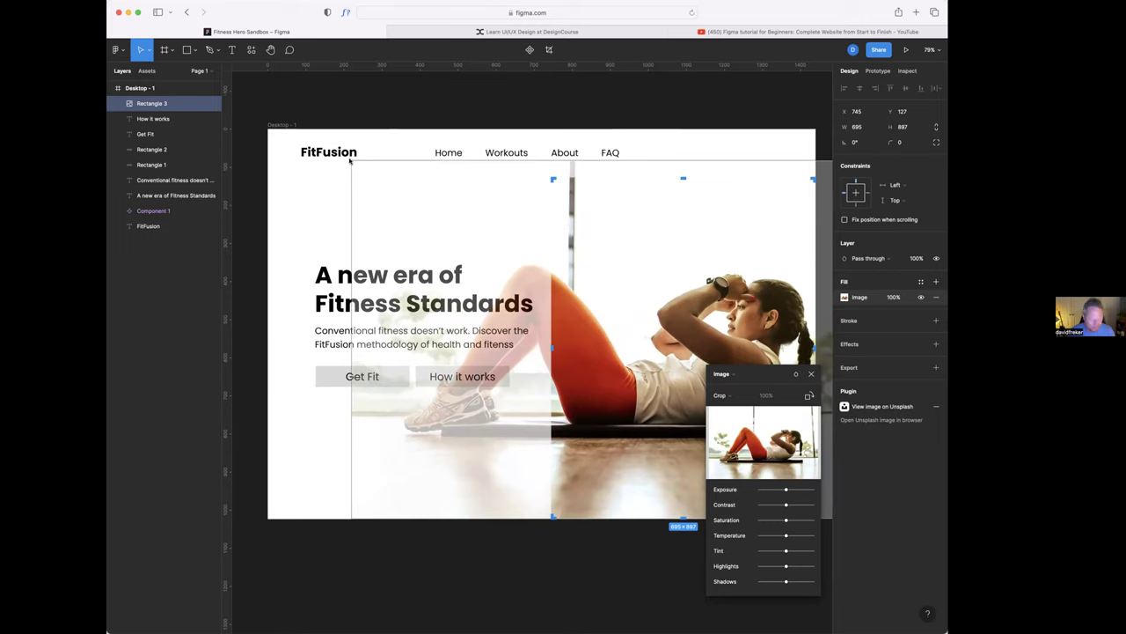
drag(350, 160, 305, 136)
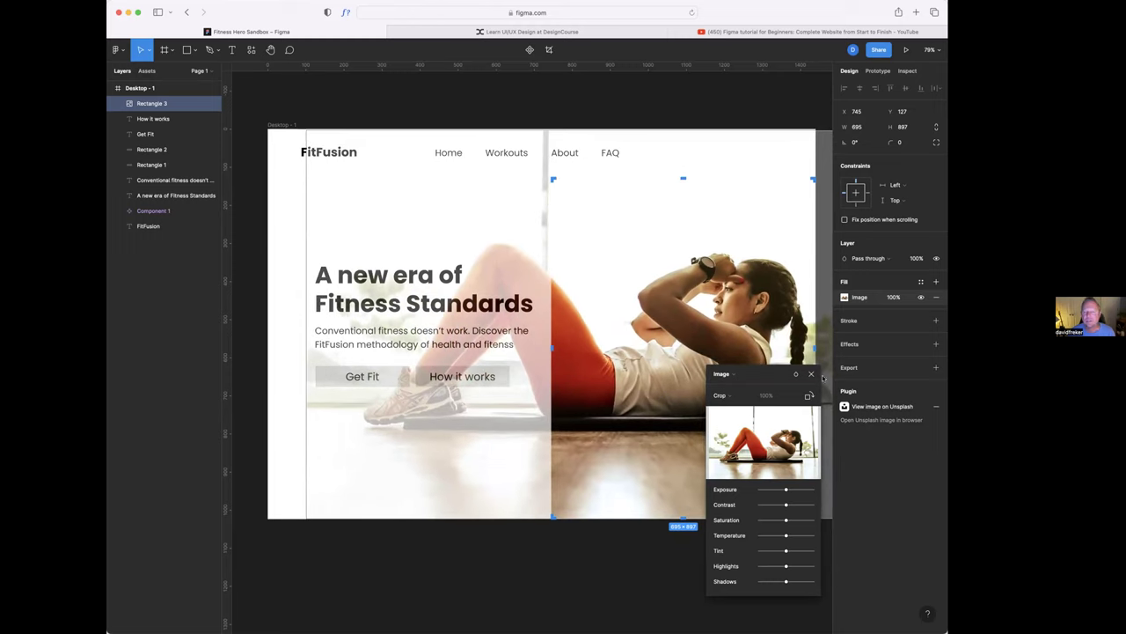
click(810, 374)
click(551, 546)
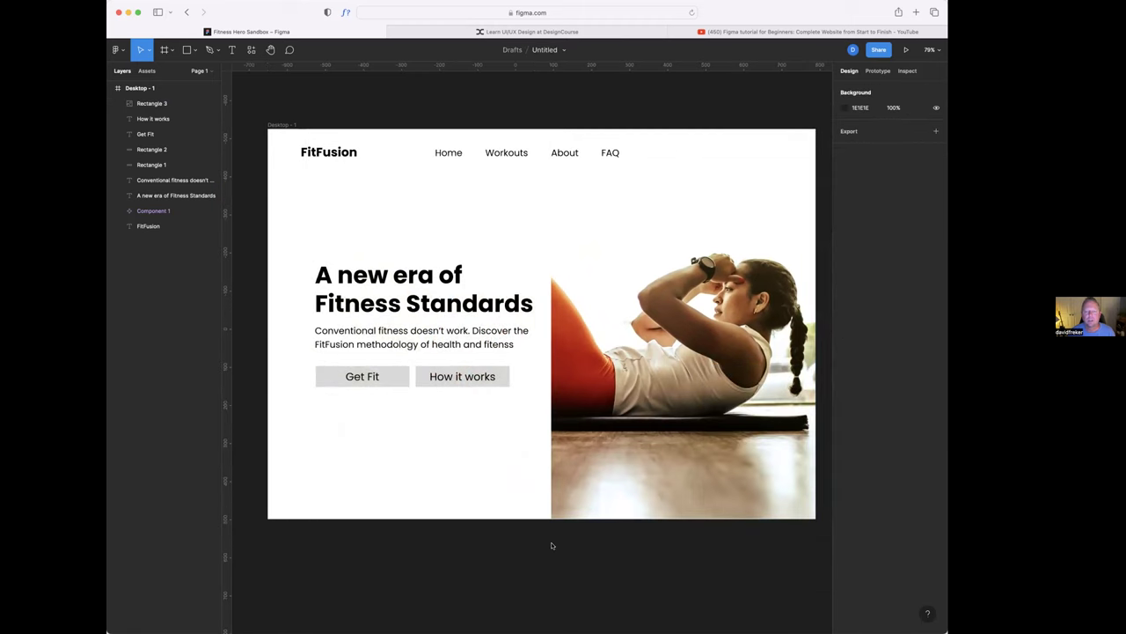
- Reopen the workout photo's crop and nudge the image slightly right within the placeholder
click(625, 319)
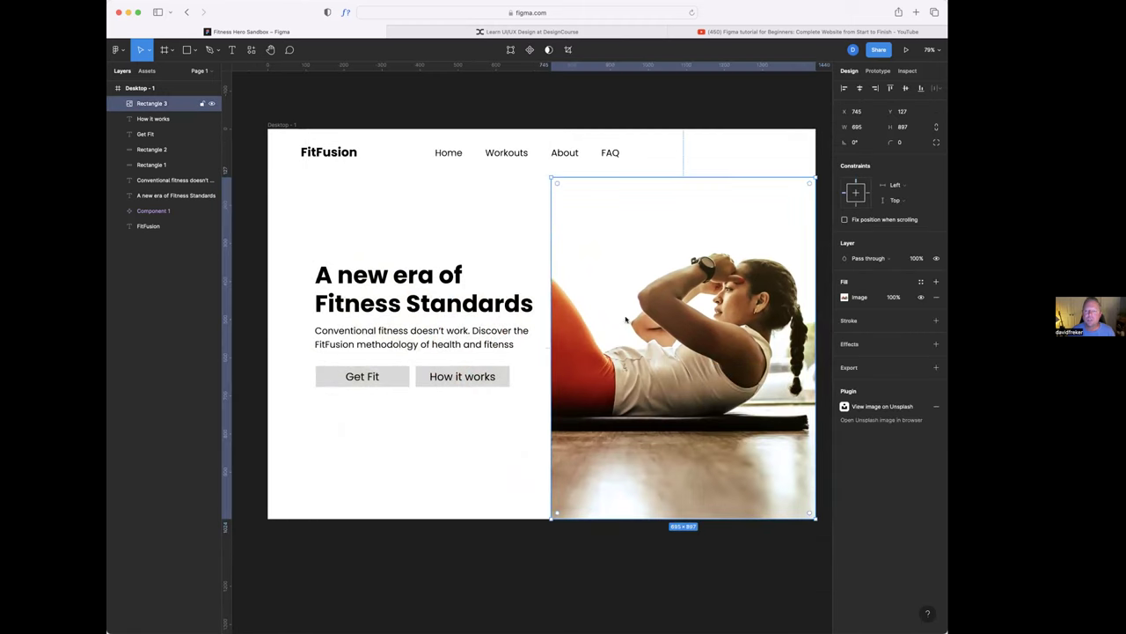
click(845, 297)
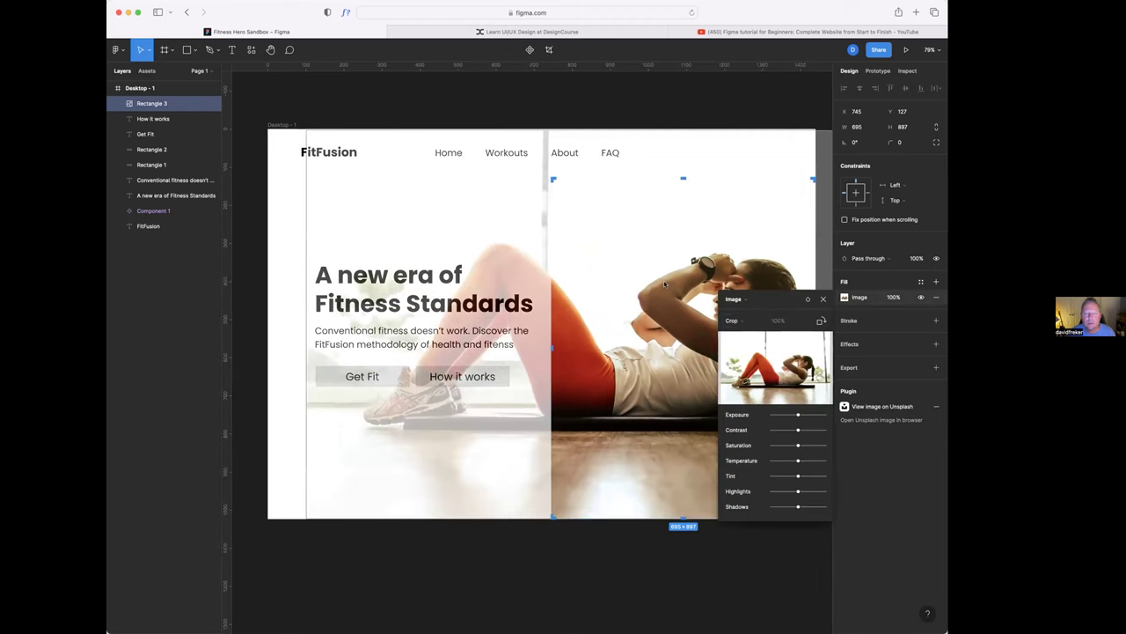
mouse_move(668, 284)
mouse_down()
mouse_move(678, 285)
mouse_move(667, 285)
mouse_up()
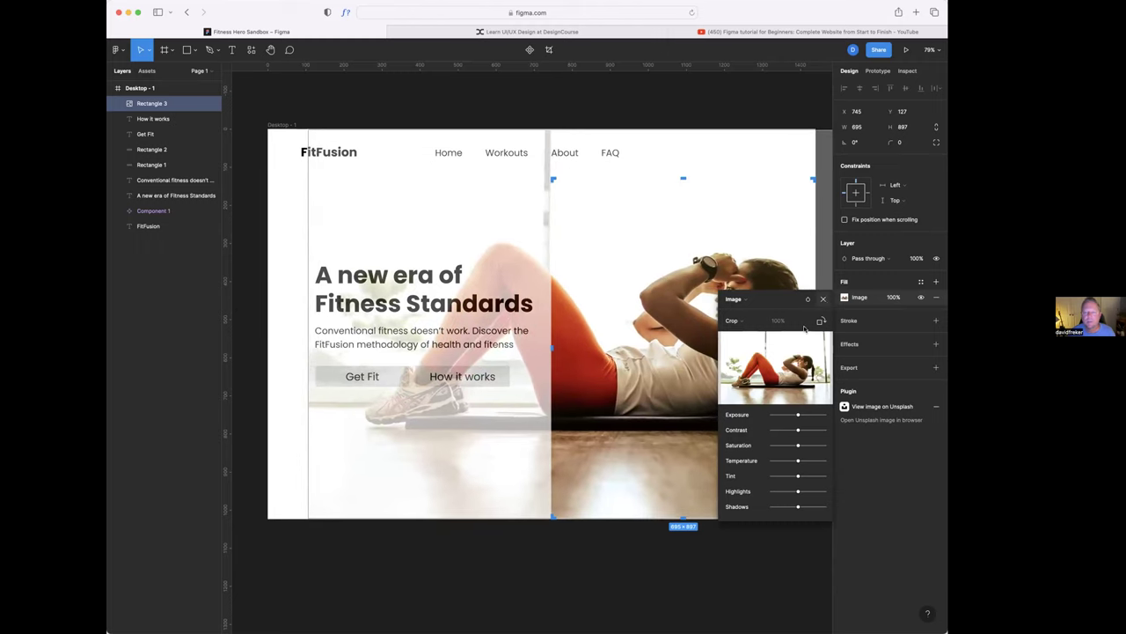
click(700, 540)
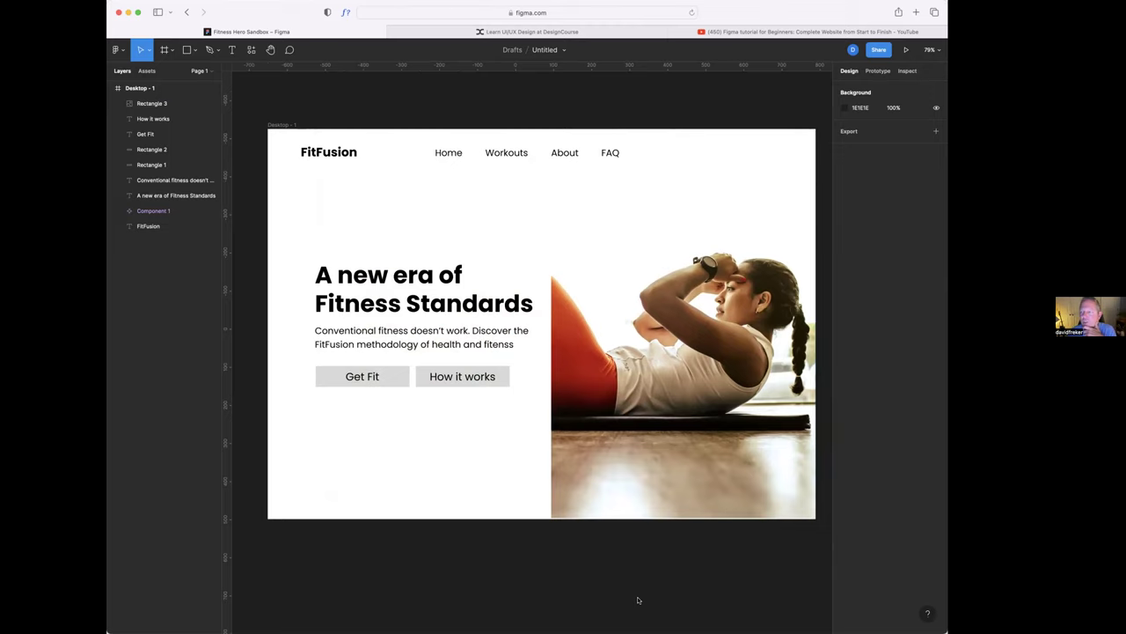
- Fill the Get Fit button's rectangle with the orange-red D9451A sampled from the woman's leggings in the photo
click(399, 379)
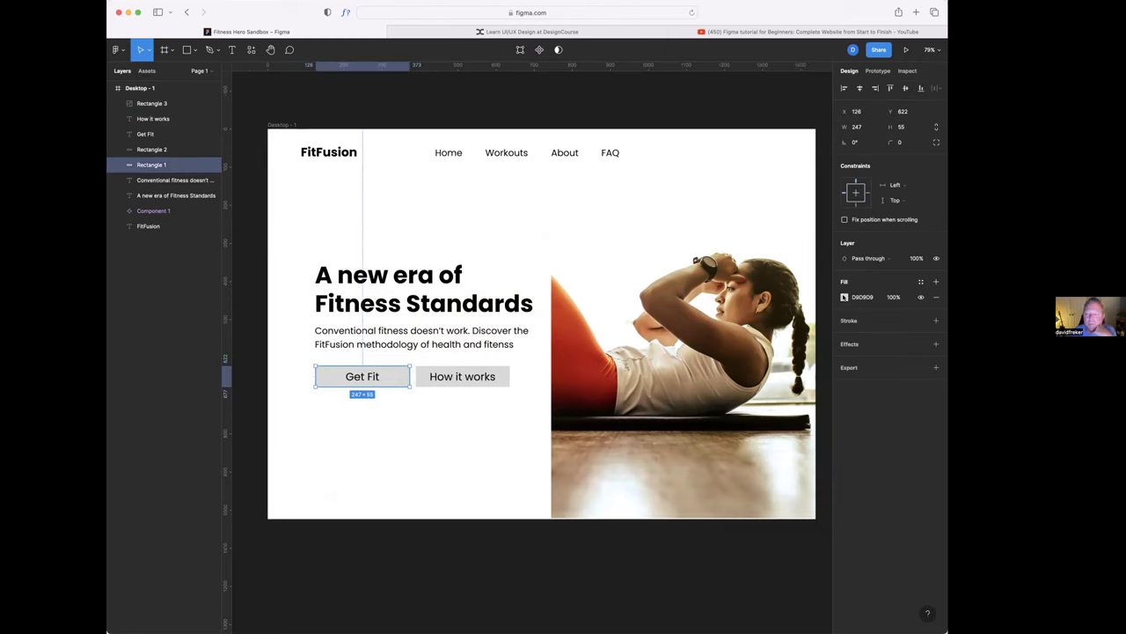
click(845, 297)
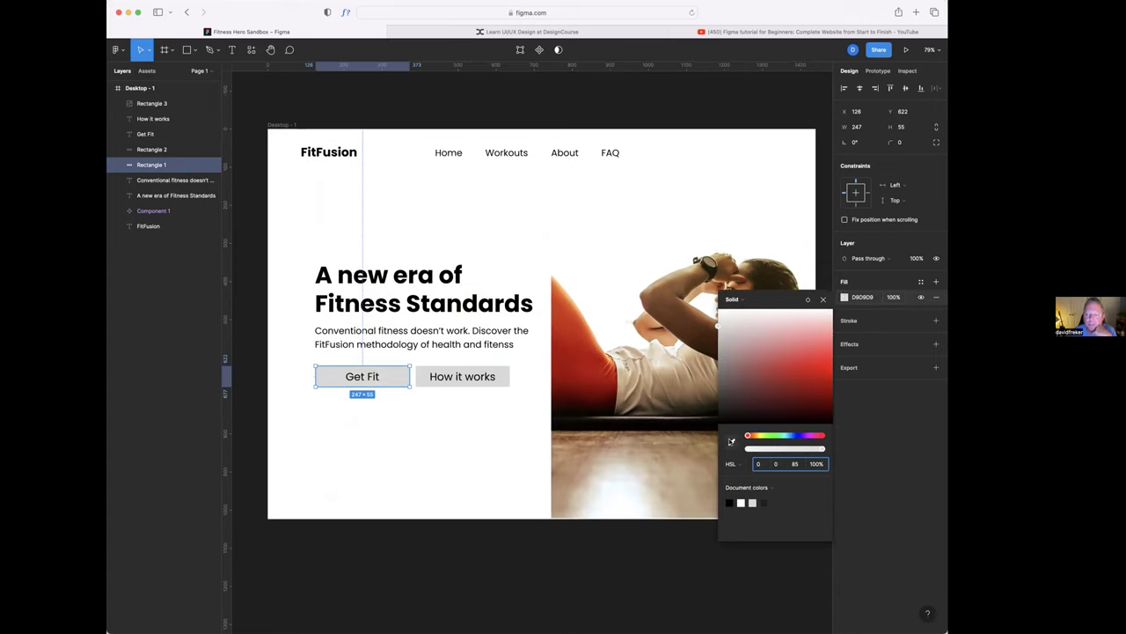
click(730, 440)
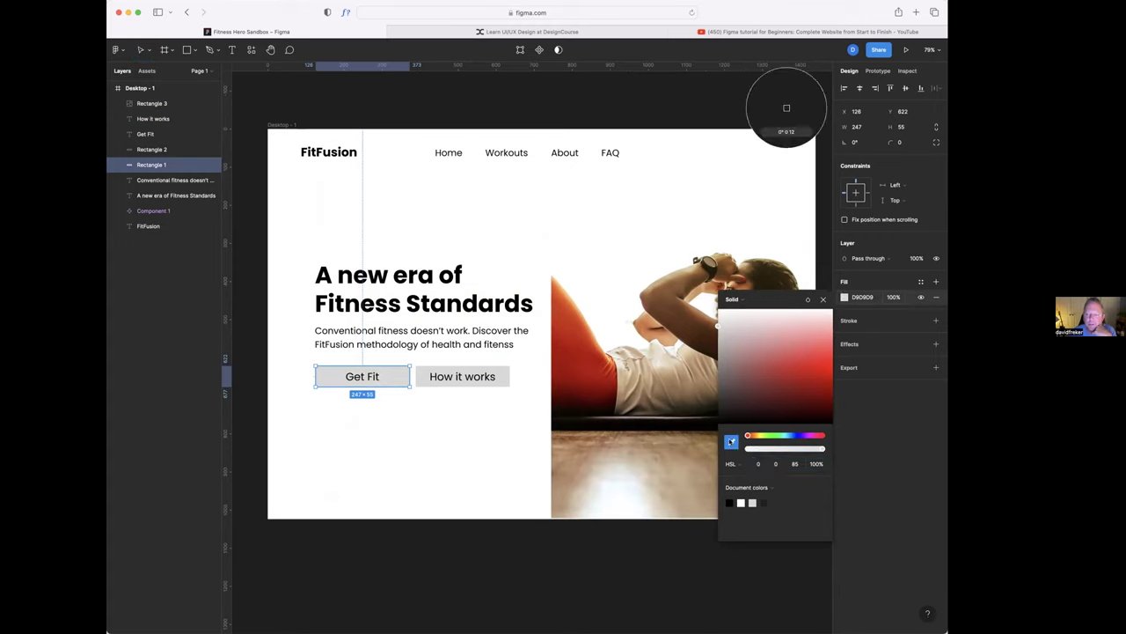
click(576, 322)
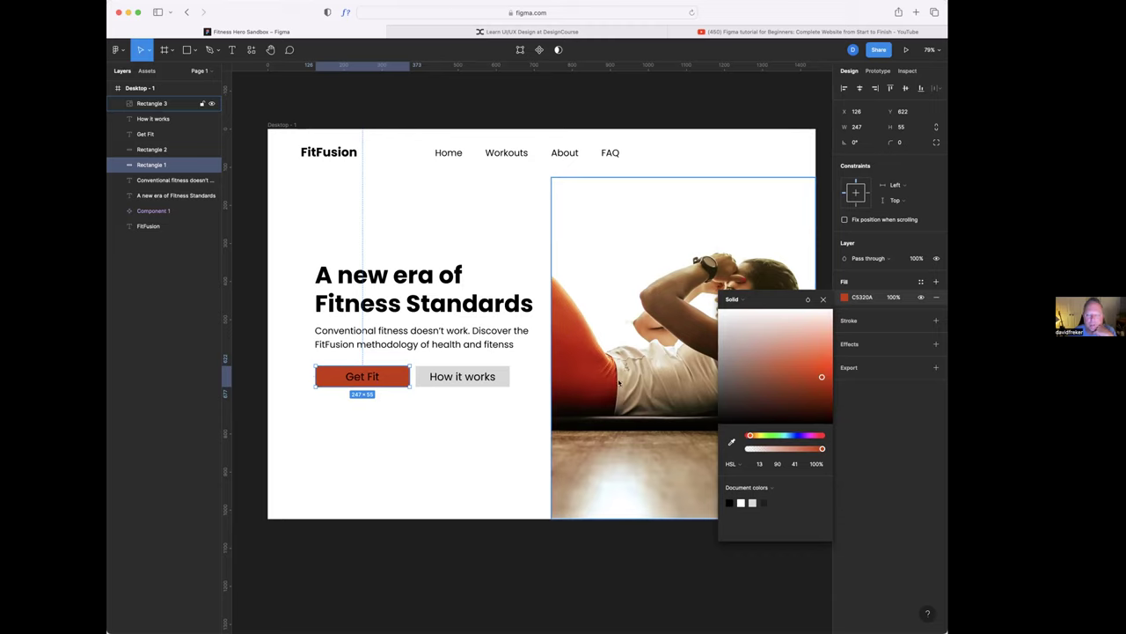
key(i)
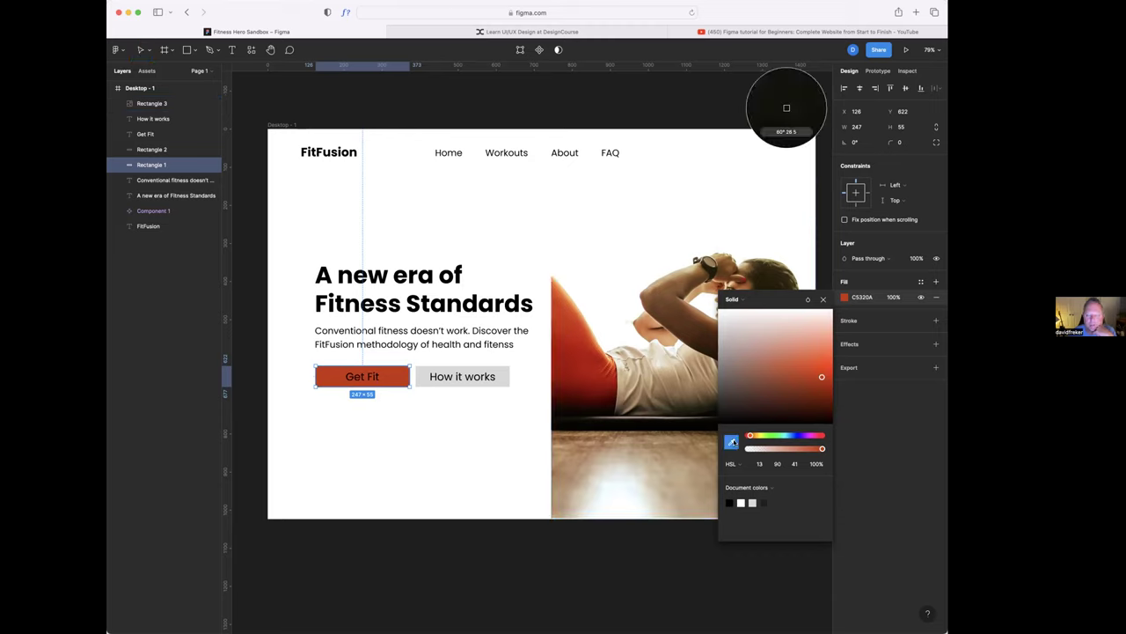
click(583, 331)
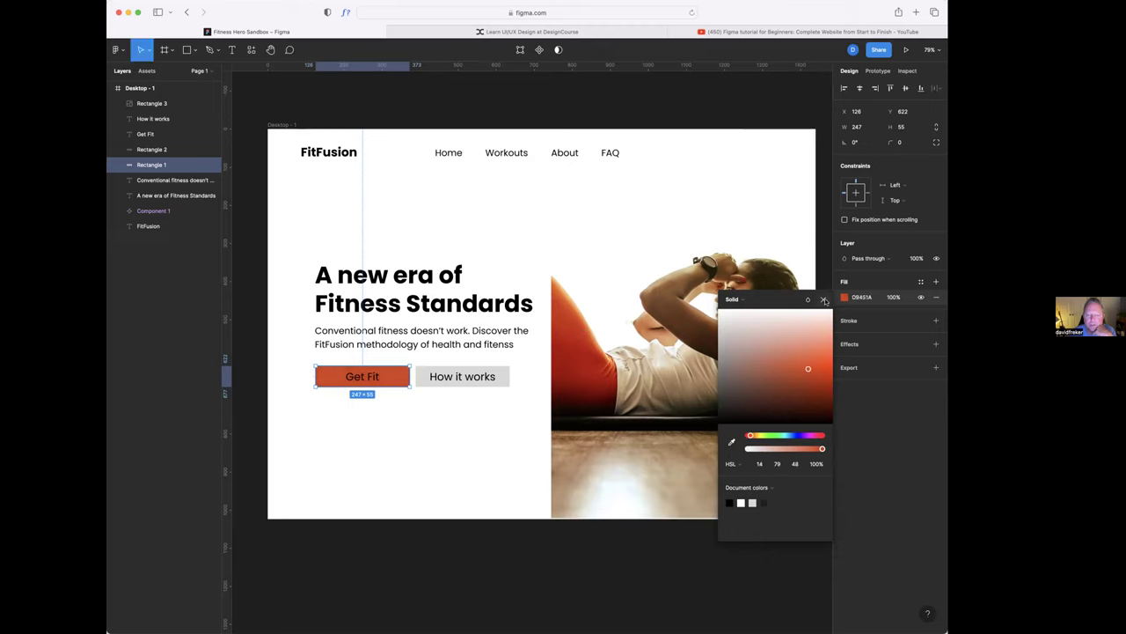
click(547, 455)
click(547, 455)
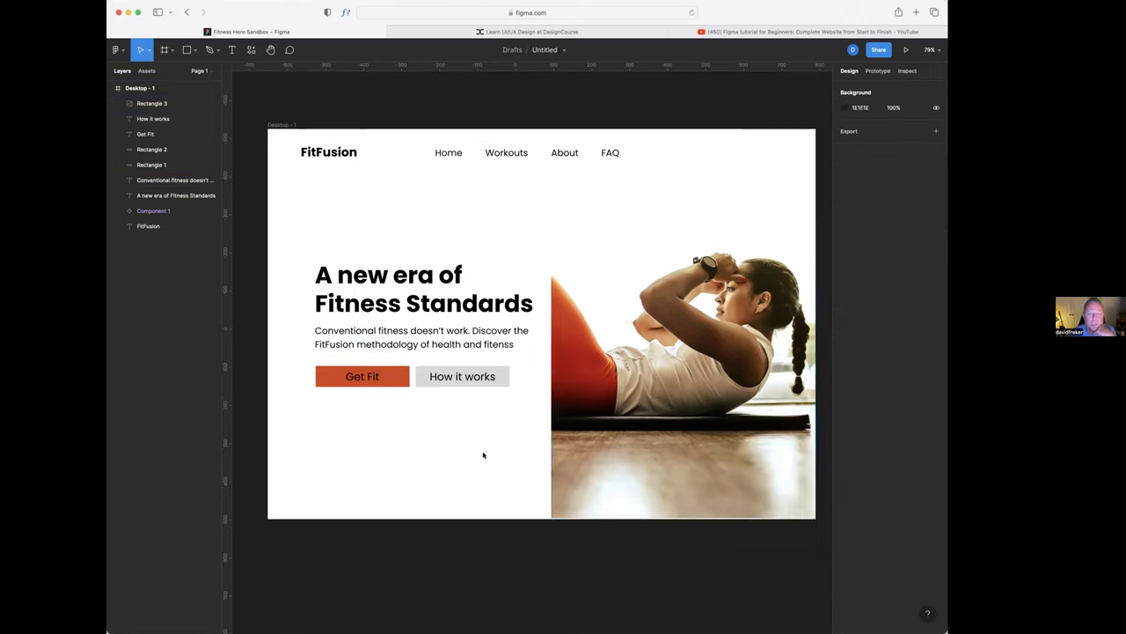
- Change the Get Fit button's label color to white using the document colors
click(368, 376)
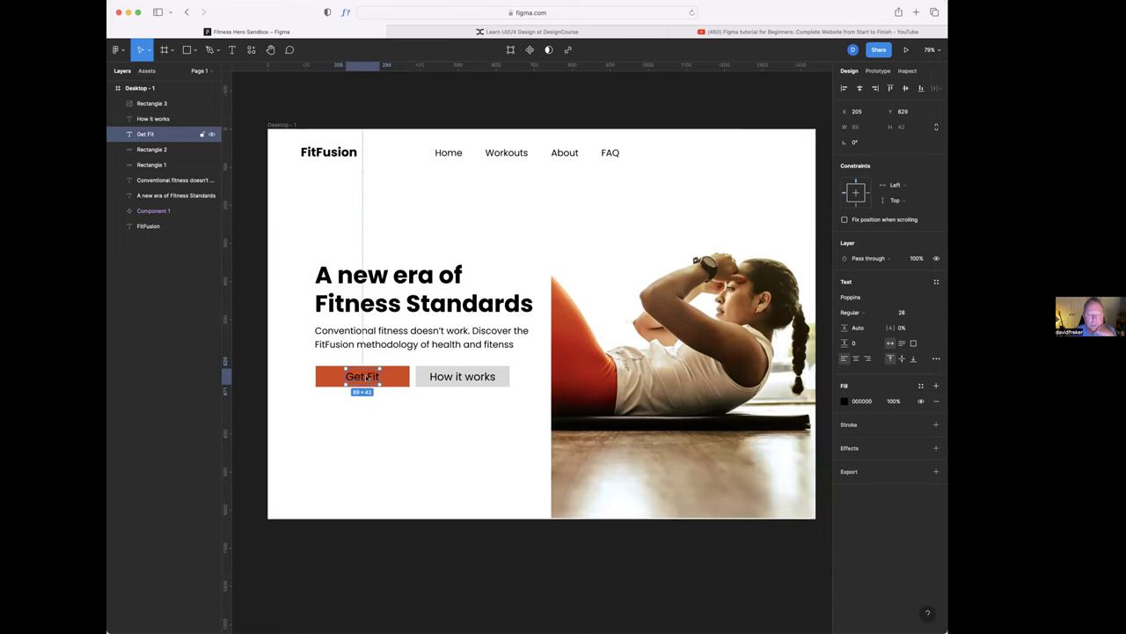
click(843, 400)
click(741, 587)
click(473, 473)
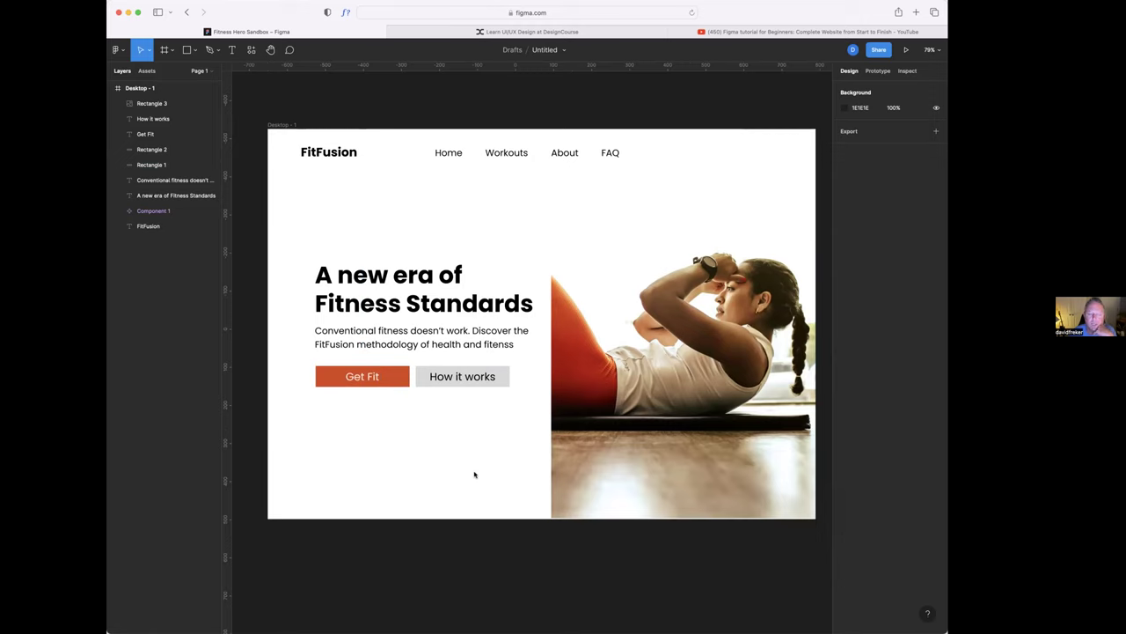
- Add an inside stroke of width 2 to the How it works rectangle, in D9451A sampled from the Get Fit button
click(501, 374)
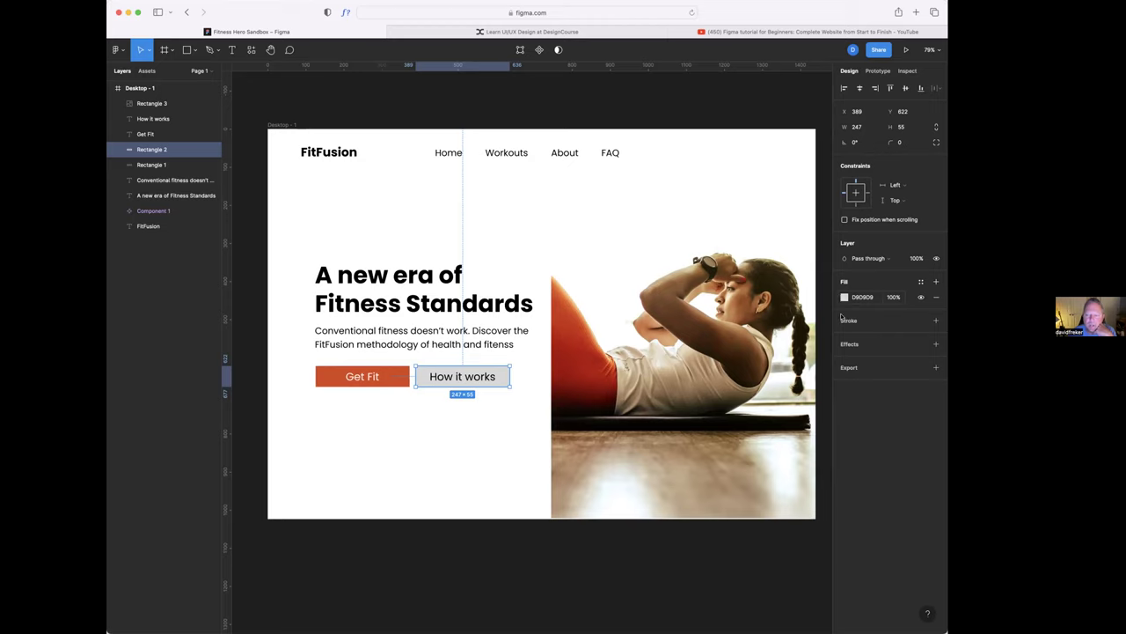
click(847, 321)
click(844, 336)
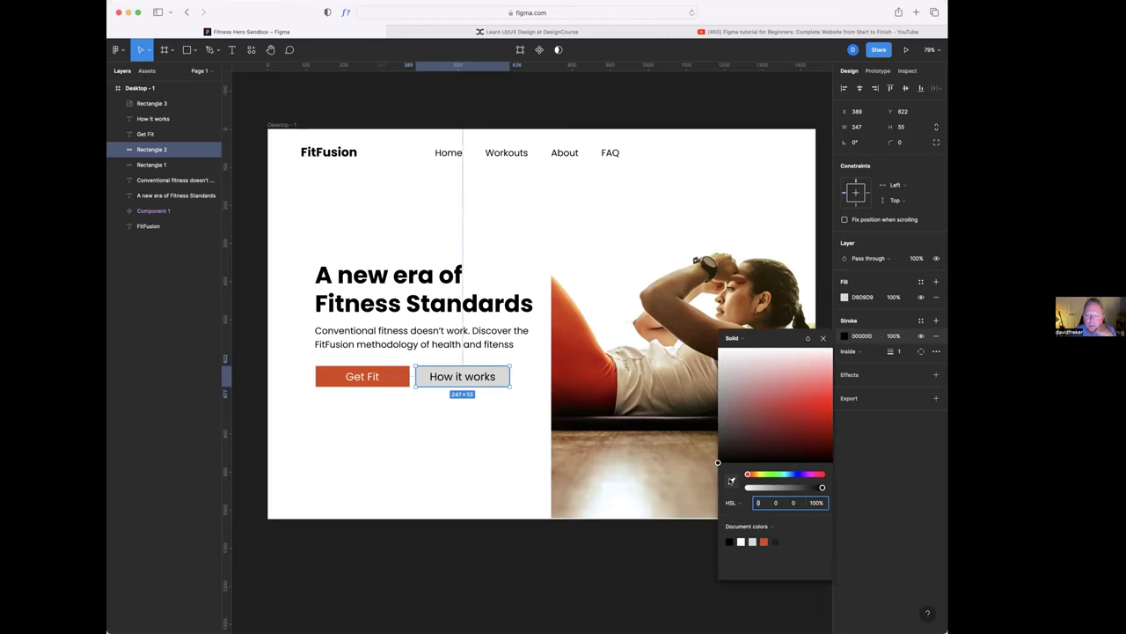
click(730, 480)
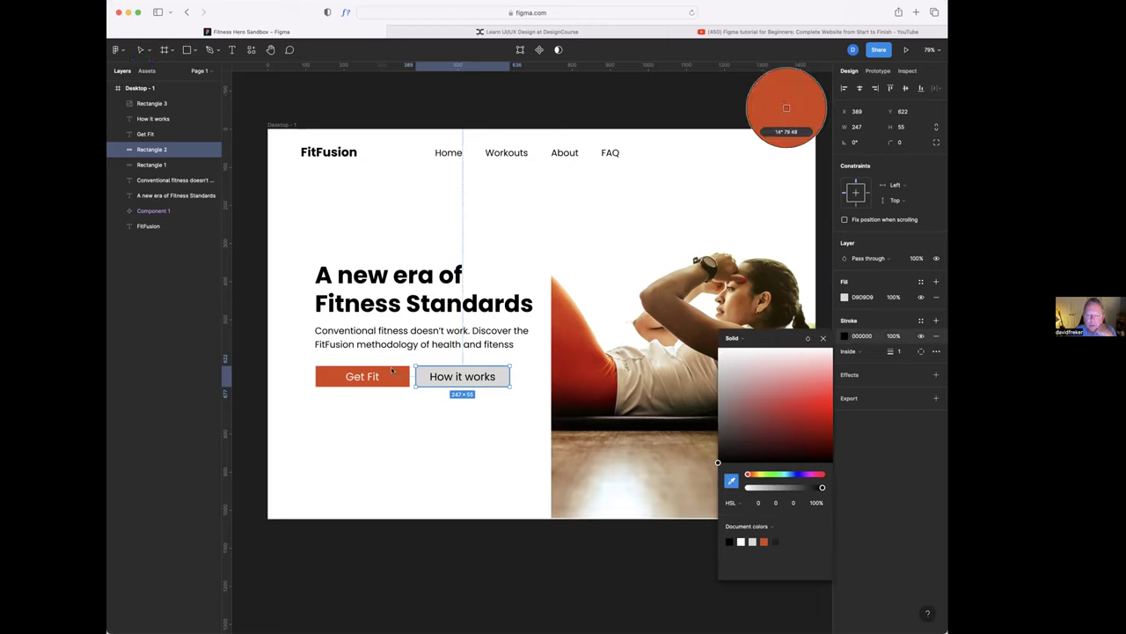
click(390, 372)
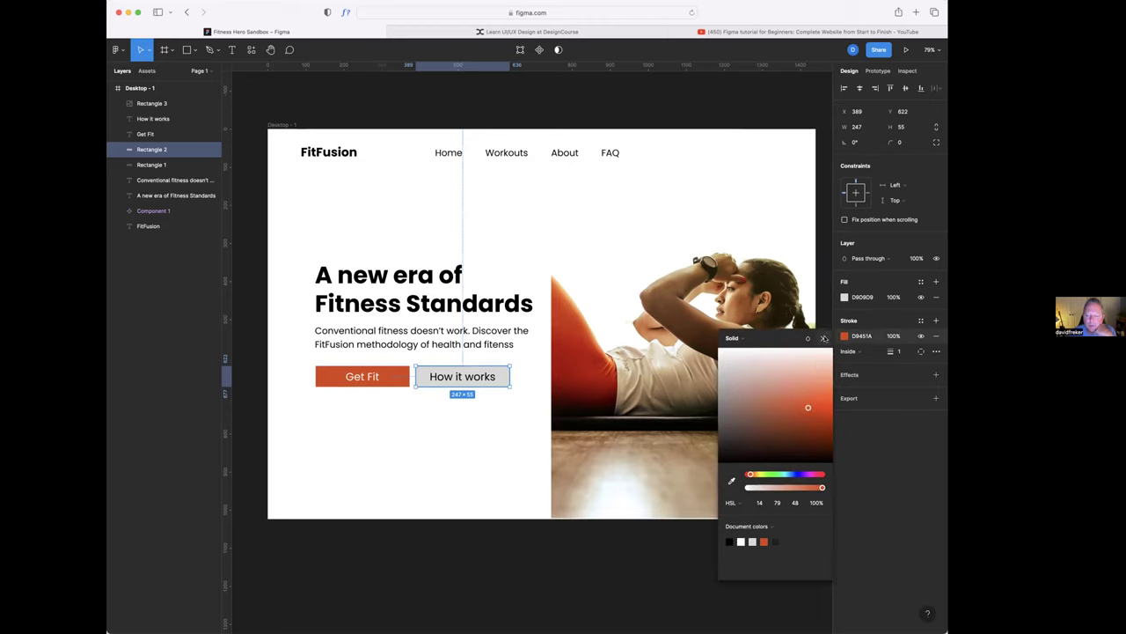
click(825, 338)
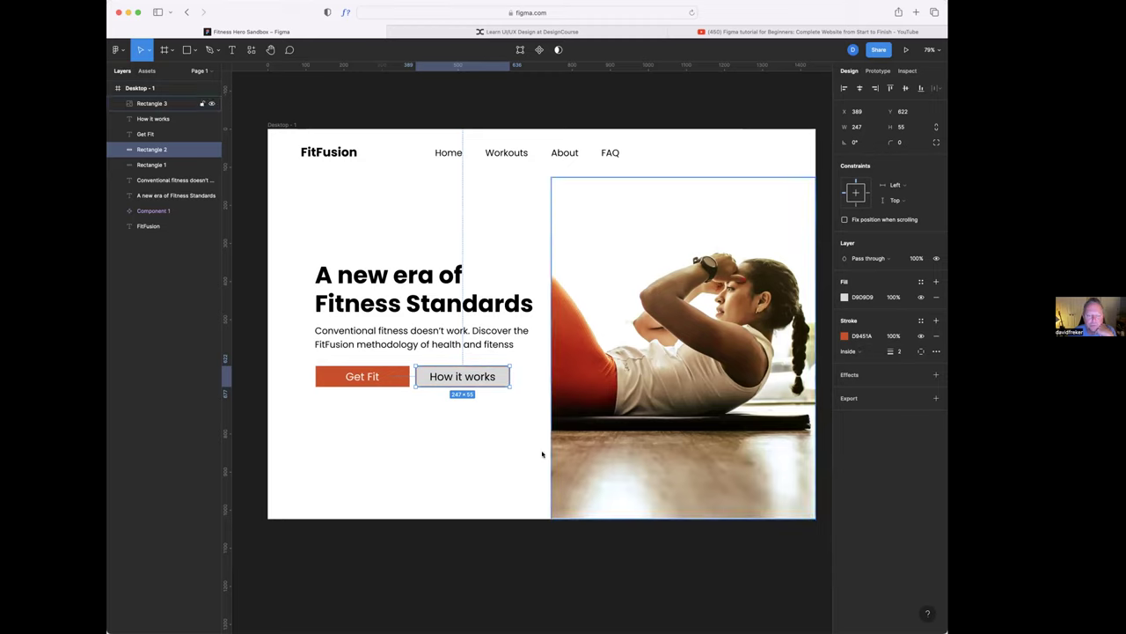
click(488, 433)
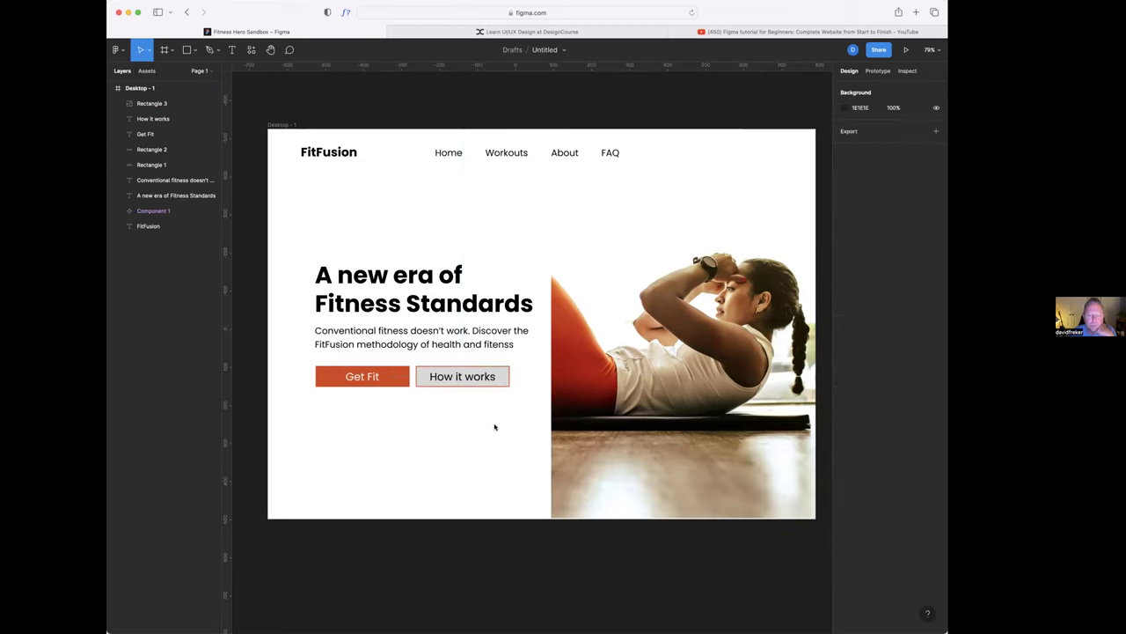
- Make the How it works rectangle's grey fill fully transparent by lowering its opacity to 0%
click(498, 375)
click(844, 297)
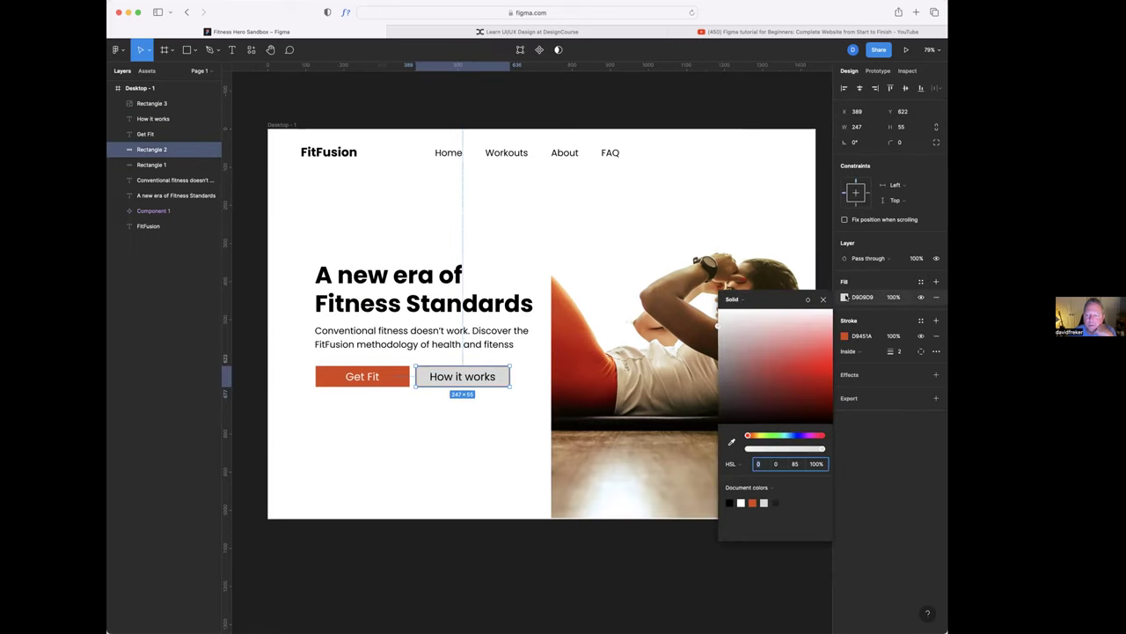
drag(822, 449, 746, 449)
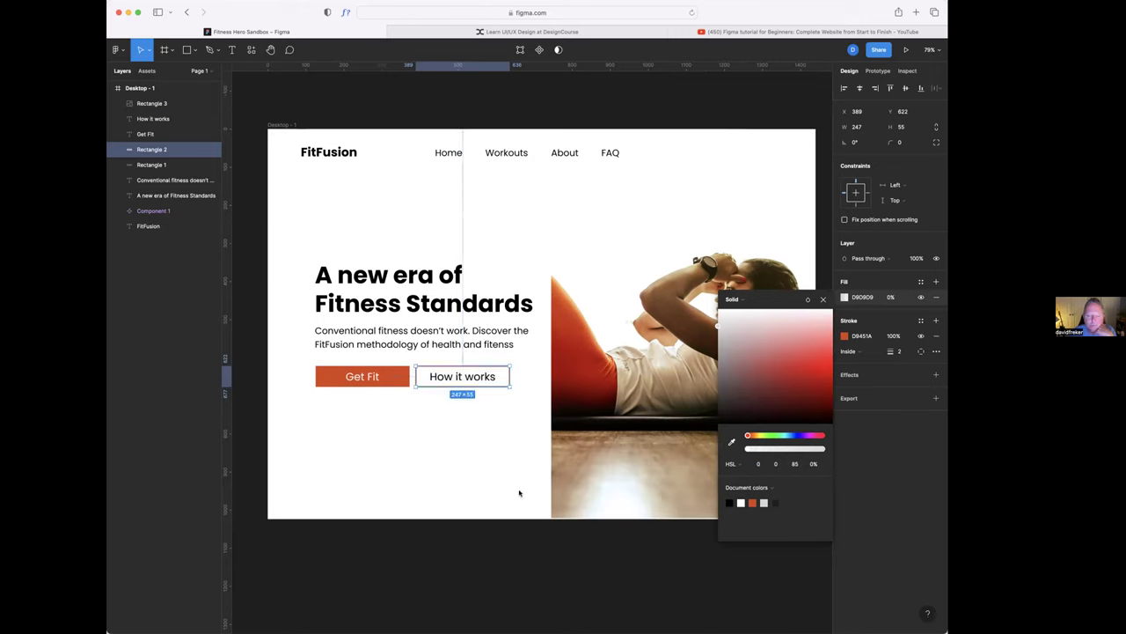
click(564, 584)
click(564, 585)
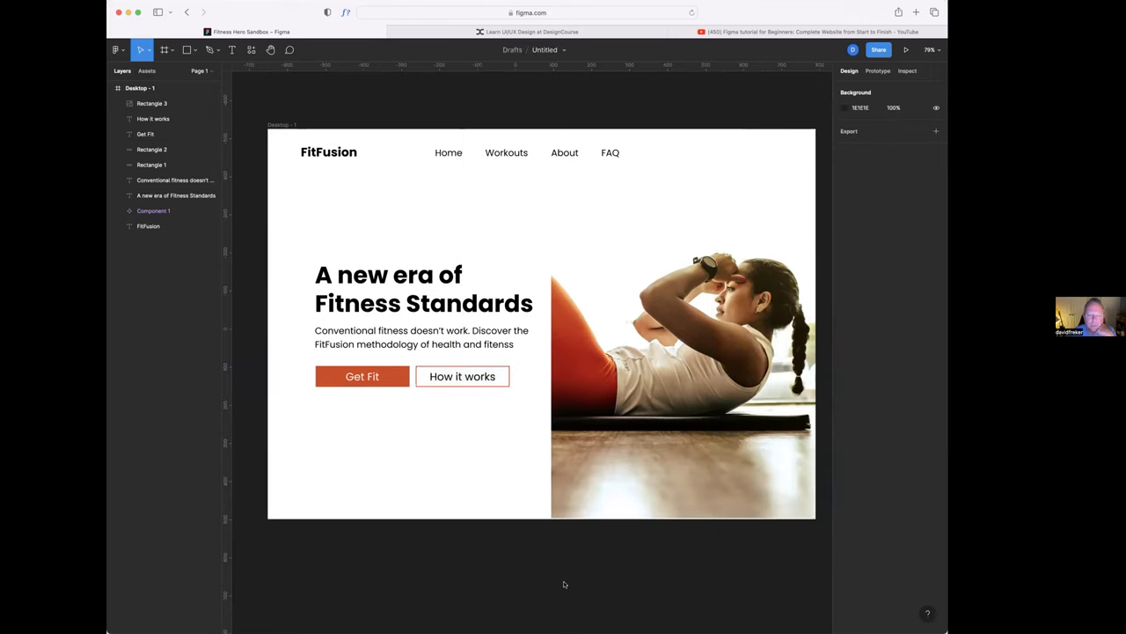
- Recolor the How it works label with the orange-red D9451A from the document colors
click(484, 379)
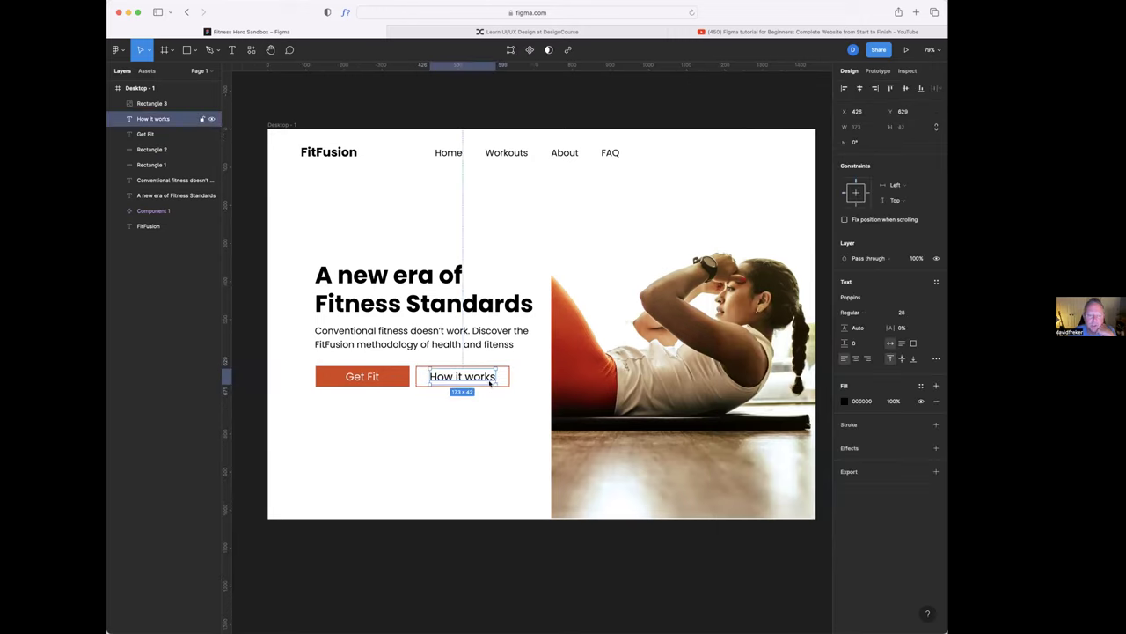
click(845, 401)
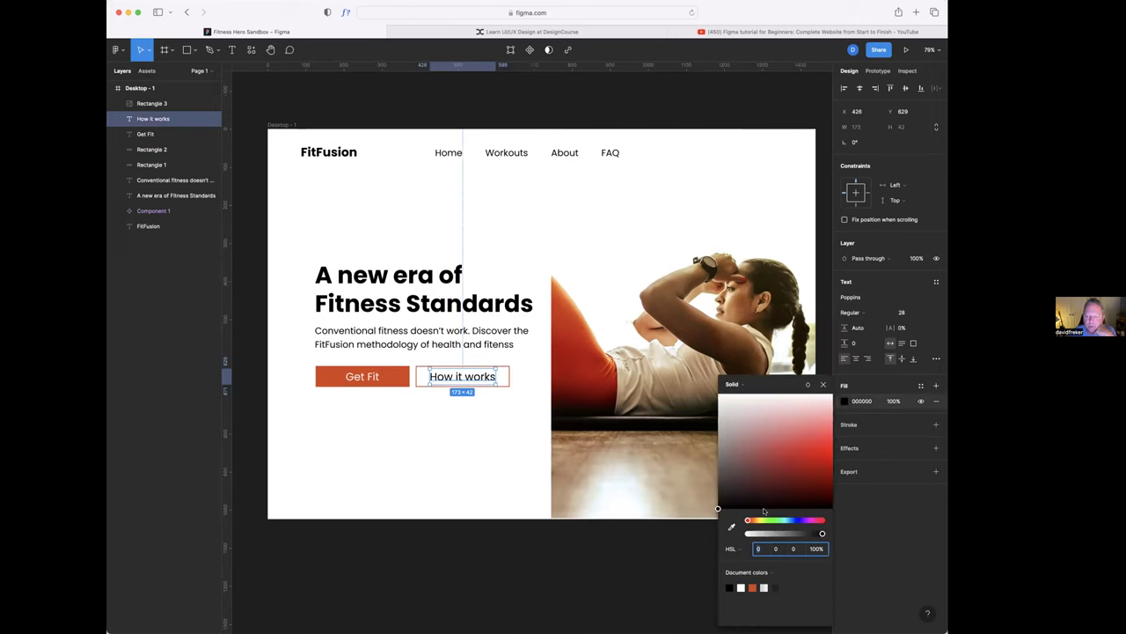
click(752, 587)
click(467, 457)
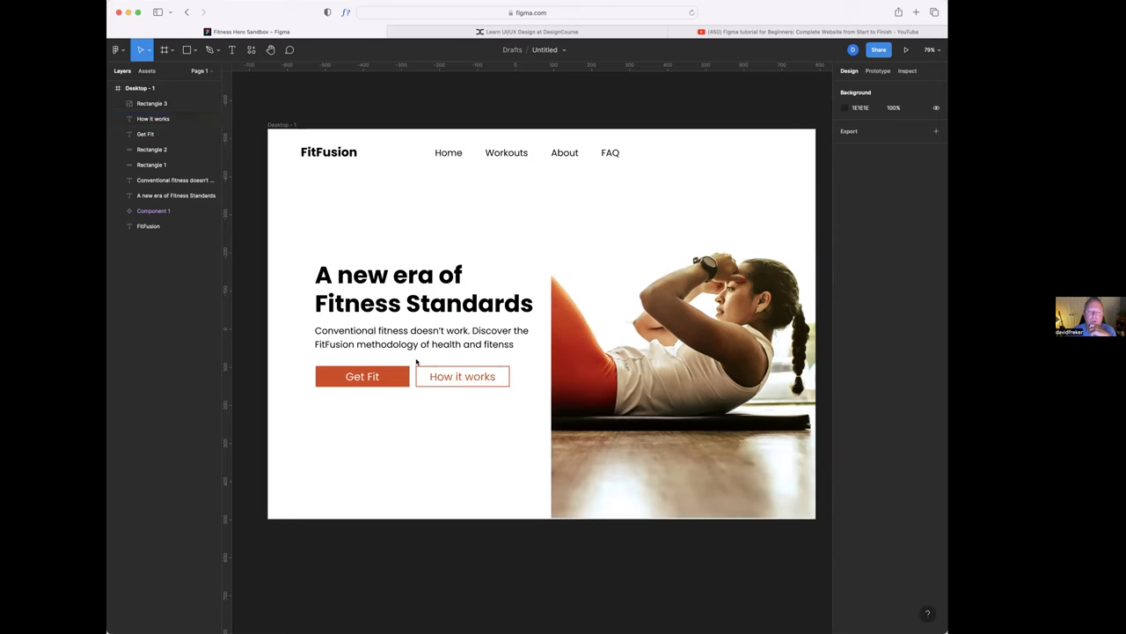
- Duplicate the How it works button into the navigation bar after FAQ and set the copy's label font size to 22
drag(414, 361, 504, 396)
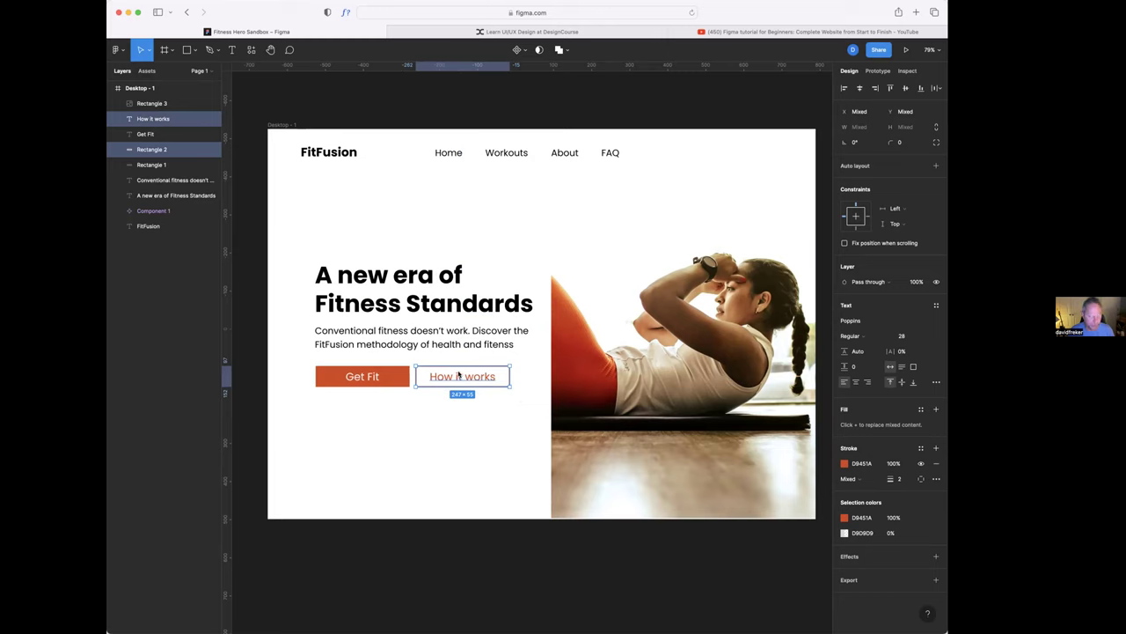
drag(457, 376, 693, 155)
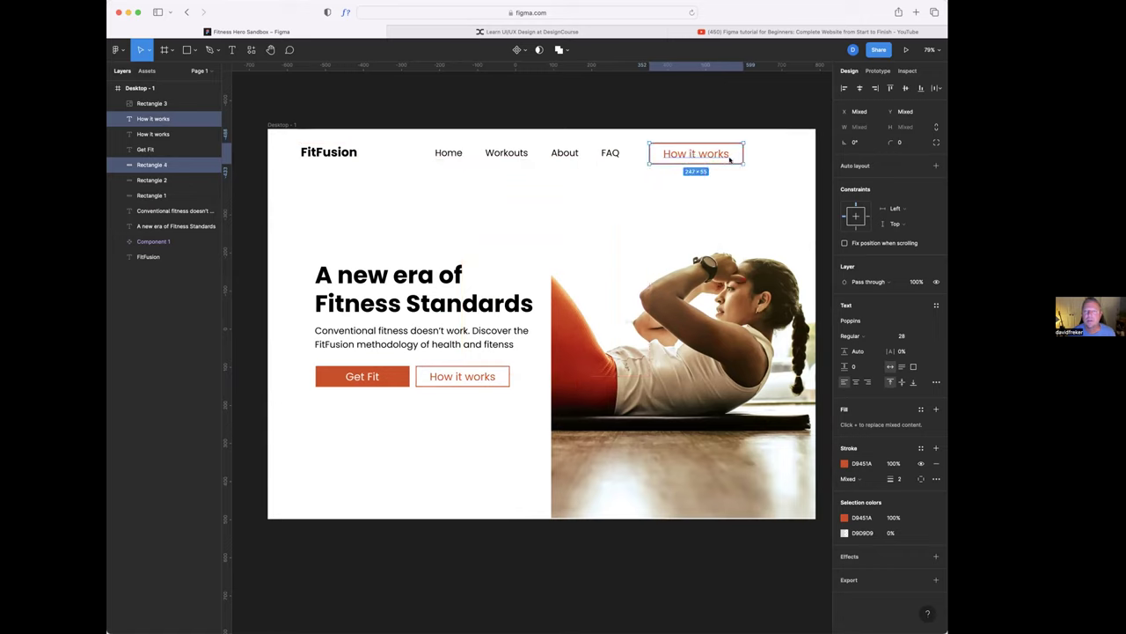
double_click(709, 155)
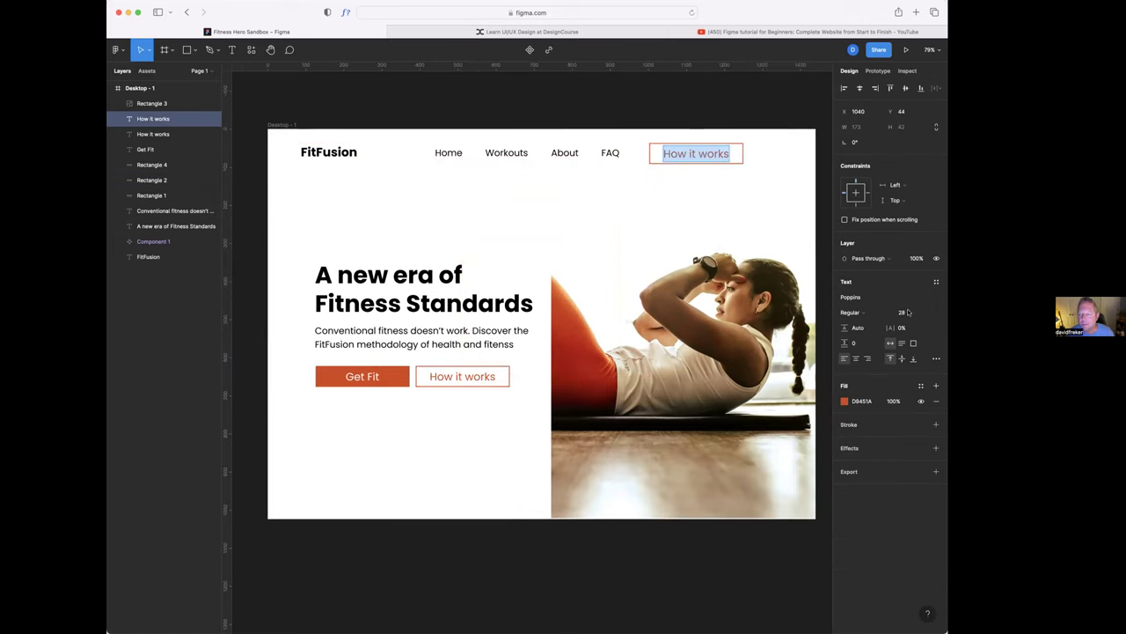
click(901, 313)
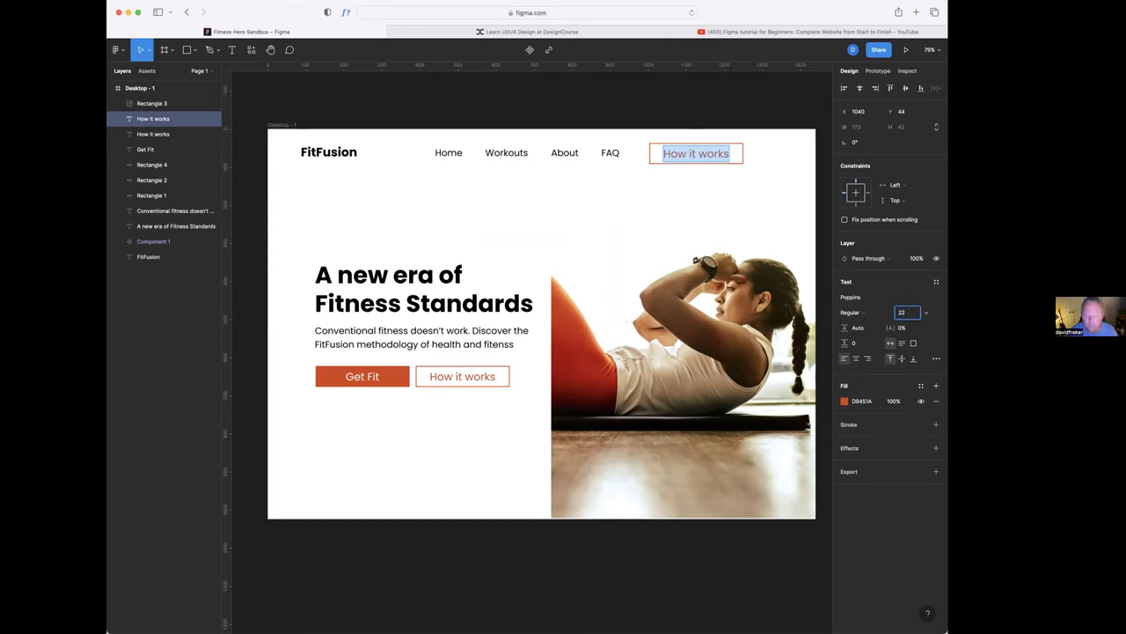
text(22)
key(Return)
- Change the copied button's label to "Sign Up" and narrow its outline rectangle to fit around the text
double_click(649, 153)
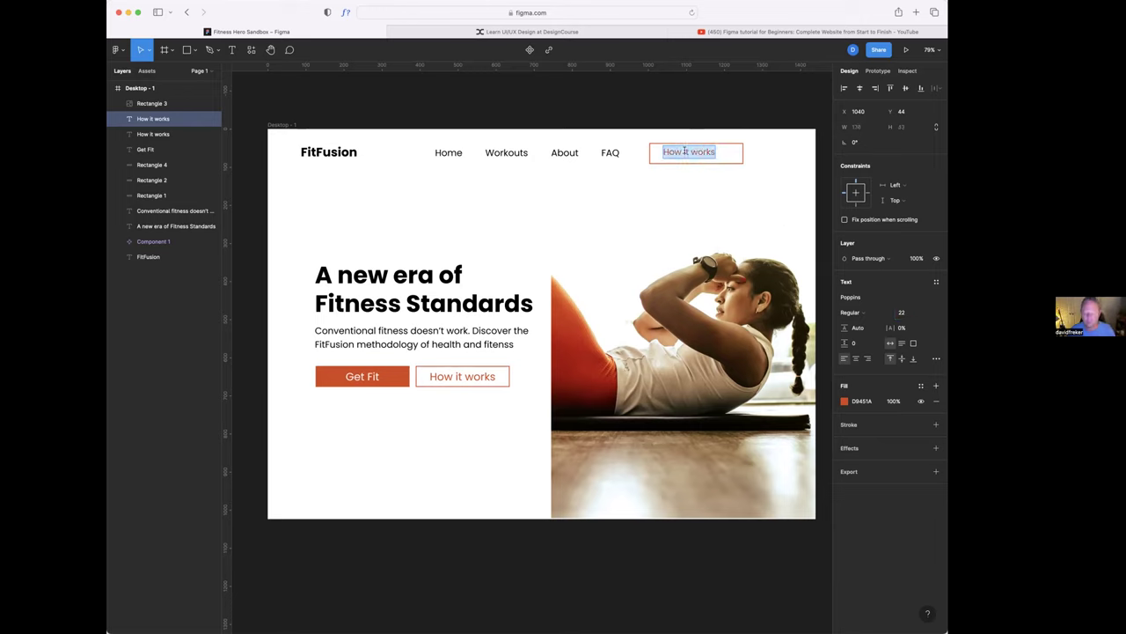
text(Sign Up)
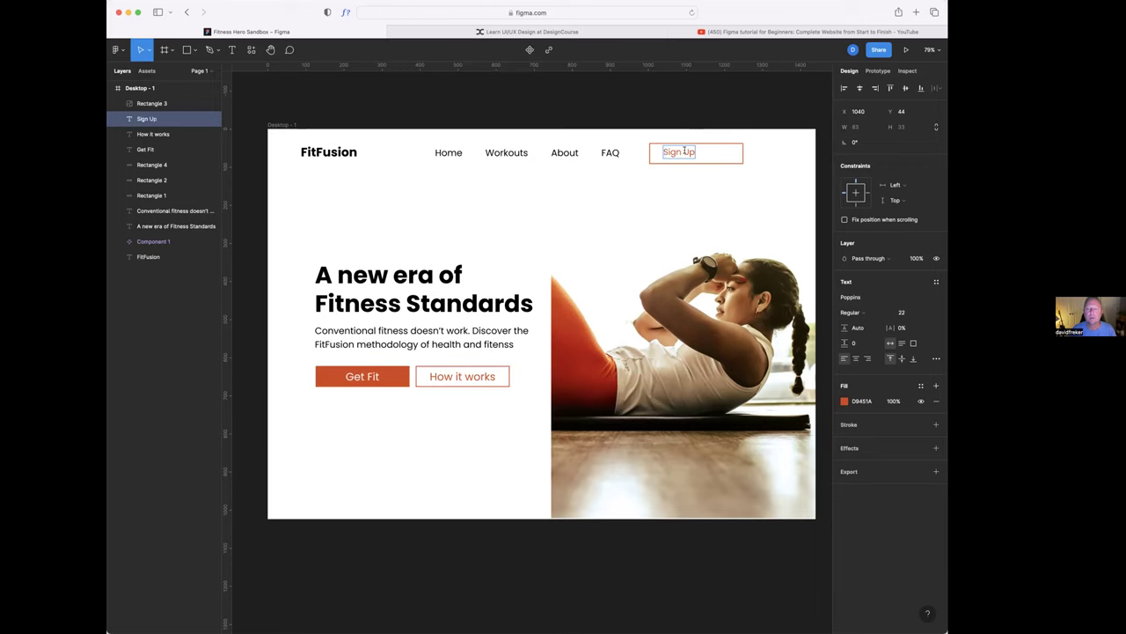
scroll(684, 151, left, 3)
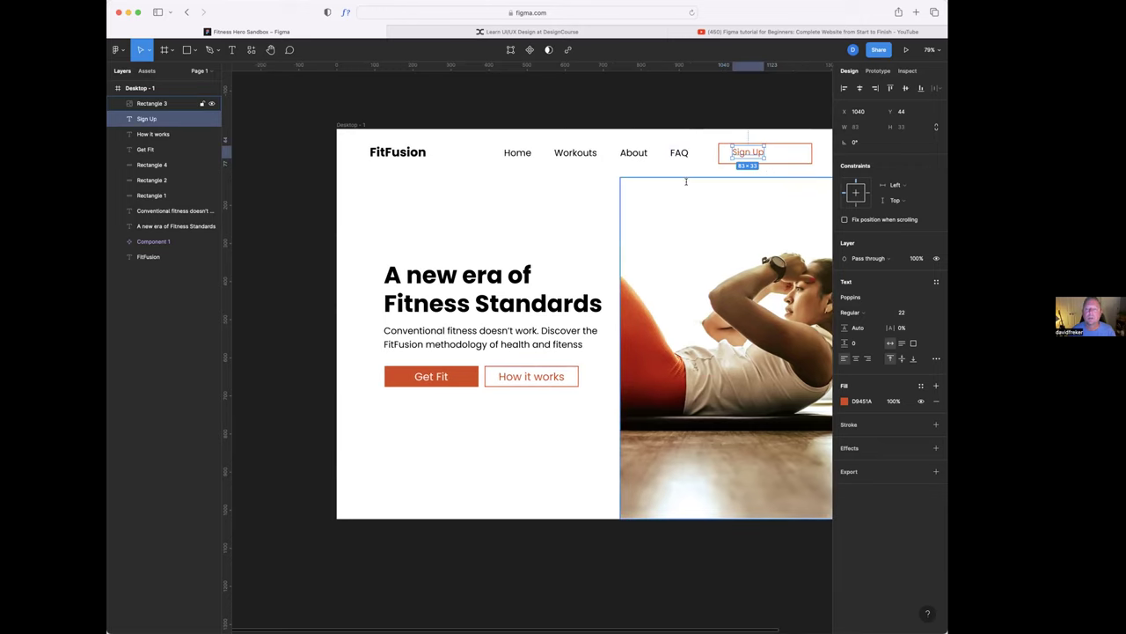
click(803, 164)
drag(803, 163, 757, 160)
click(761, 159)
click(704, 226)
click(566, 249)
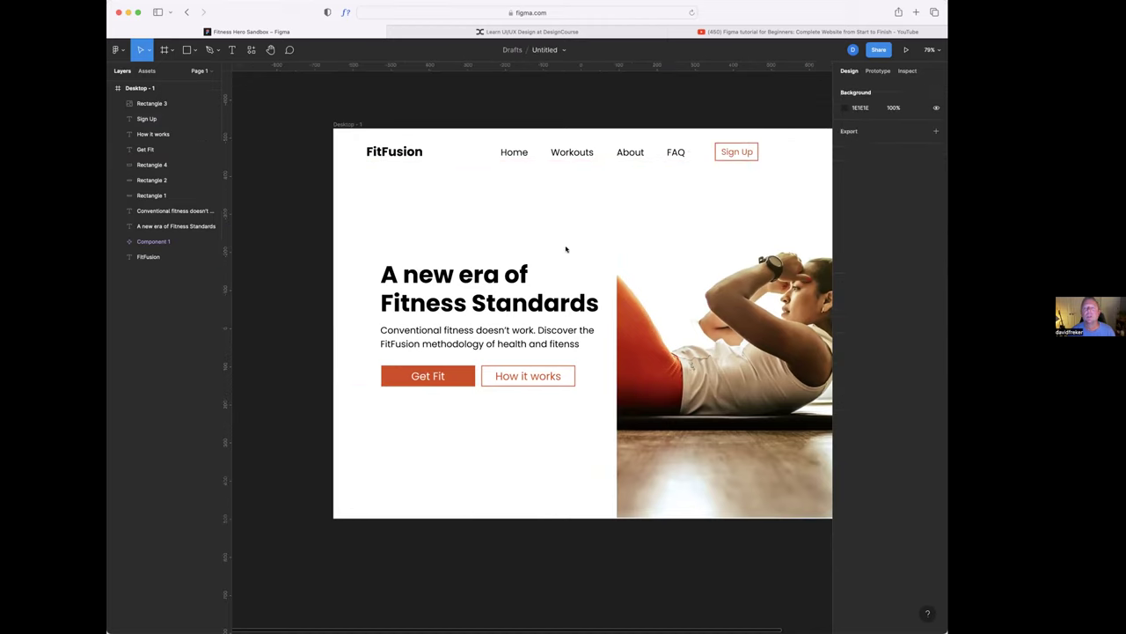
- Add a "Sign In" text label in the navigation bar, to the right of the Sign Up button
scroll(556, 250, right, 5)
scroll(553, 250, right, 1)
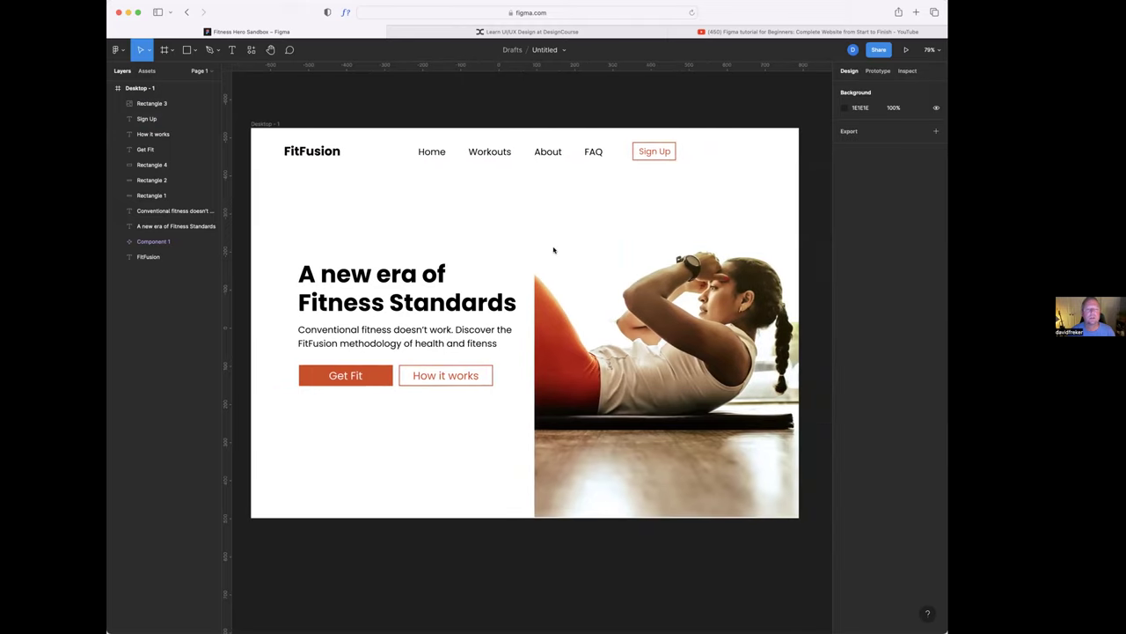
click(489, 151)
click(723, 160)
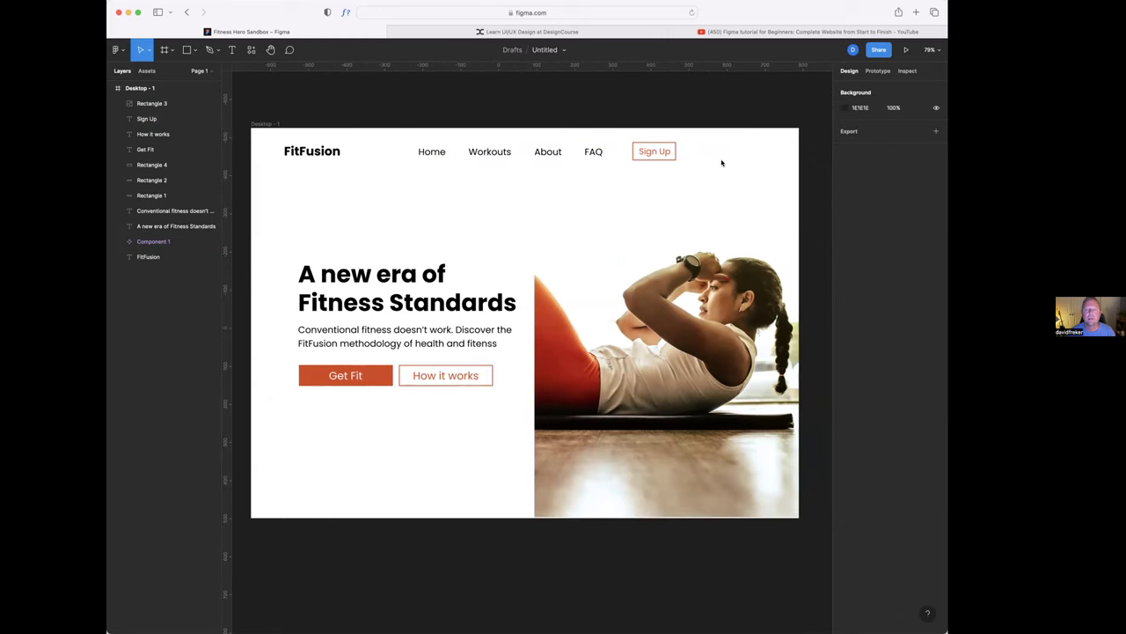
double_click(595, 151)
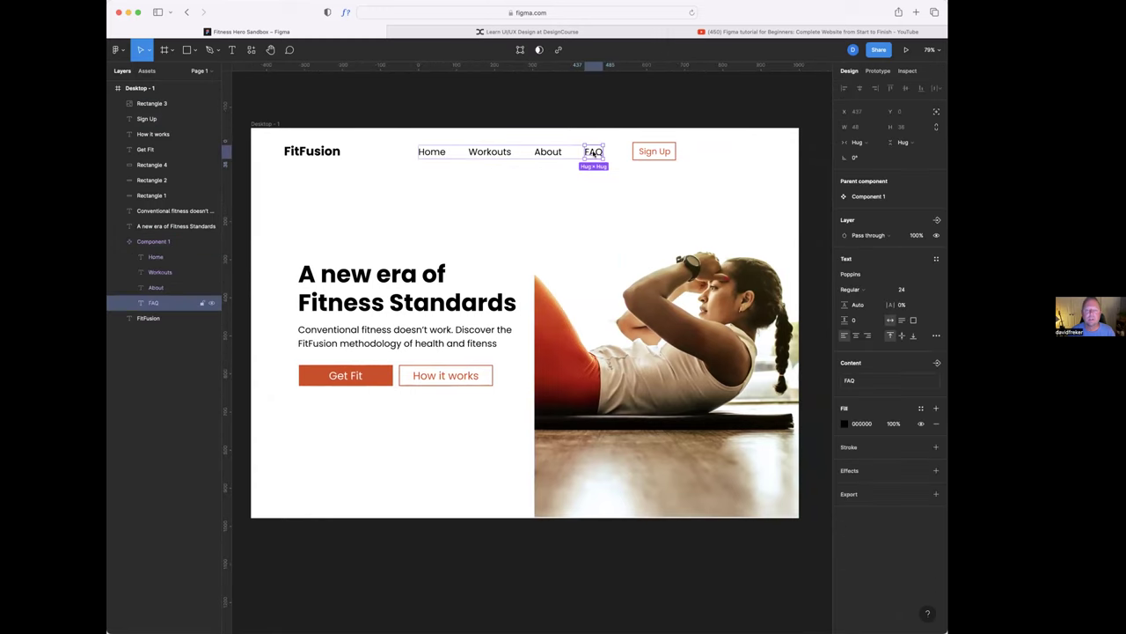
click(455, 194)
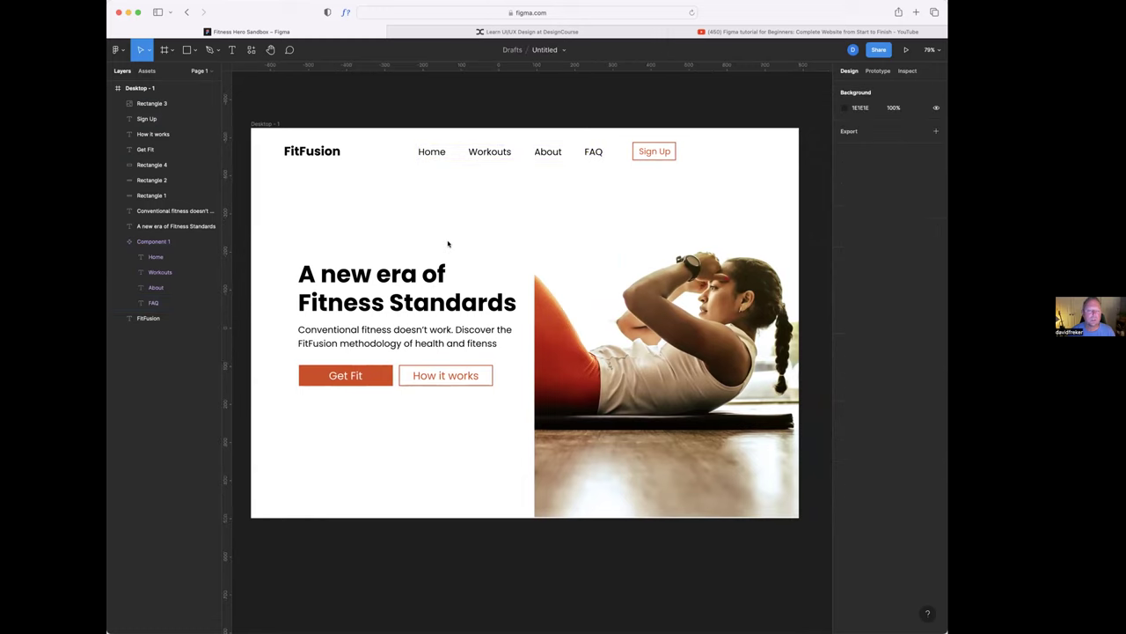
click(373, 333)
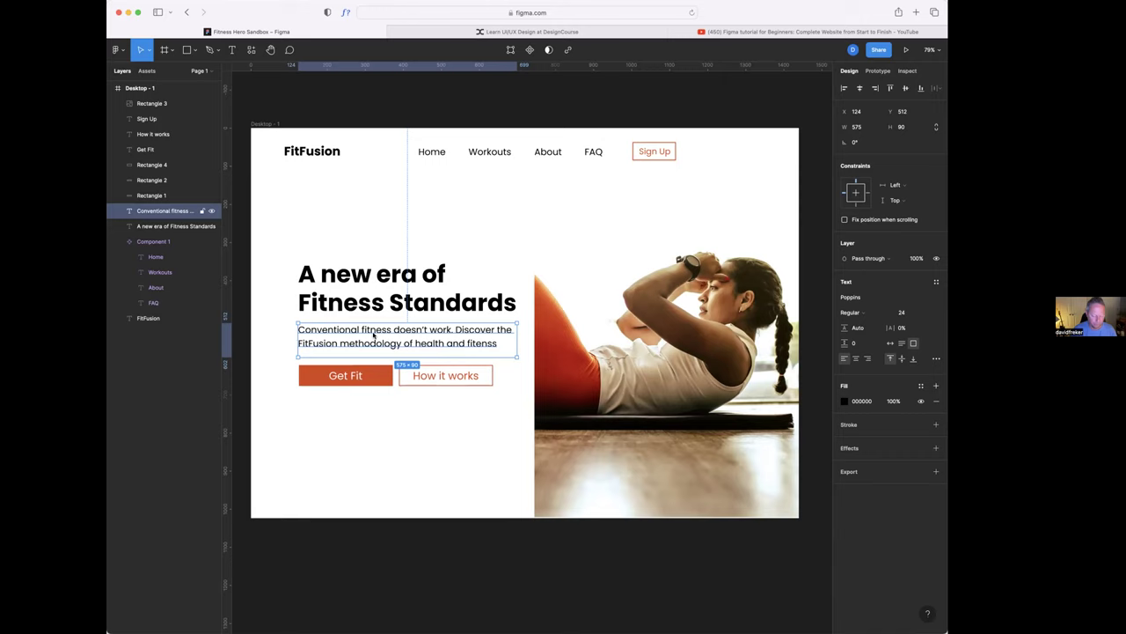
click(324, 215)
key(t)
drag(696, 145, 746, 156)
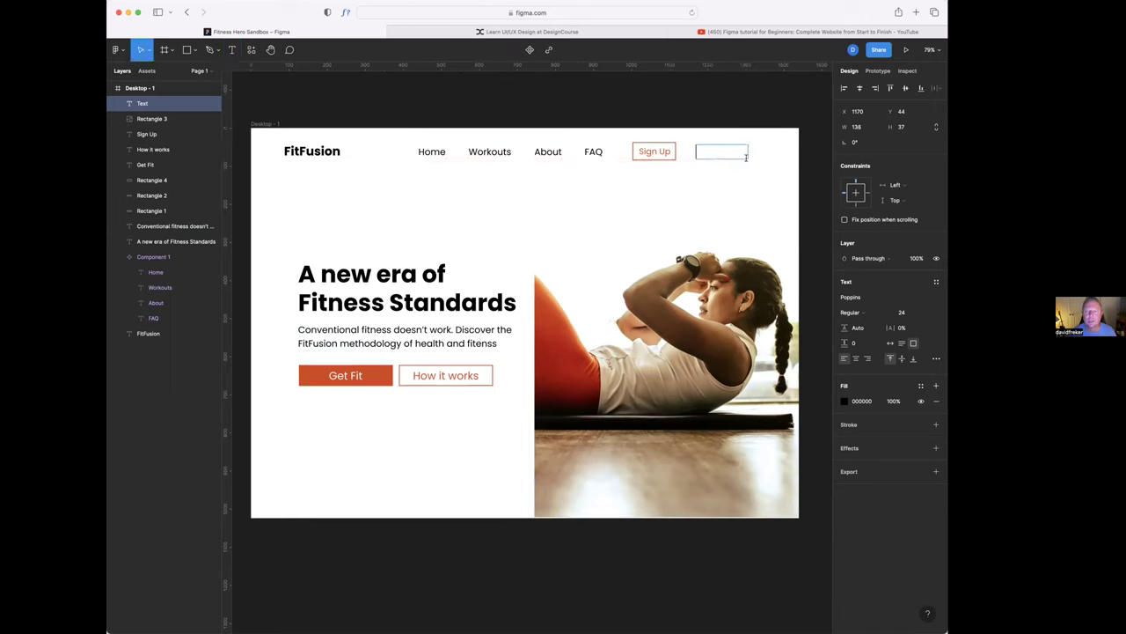
text(Sign In)
- Set the font size of the Home, Workouts, About and FAQ navigation links to 22
click(592, 153)
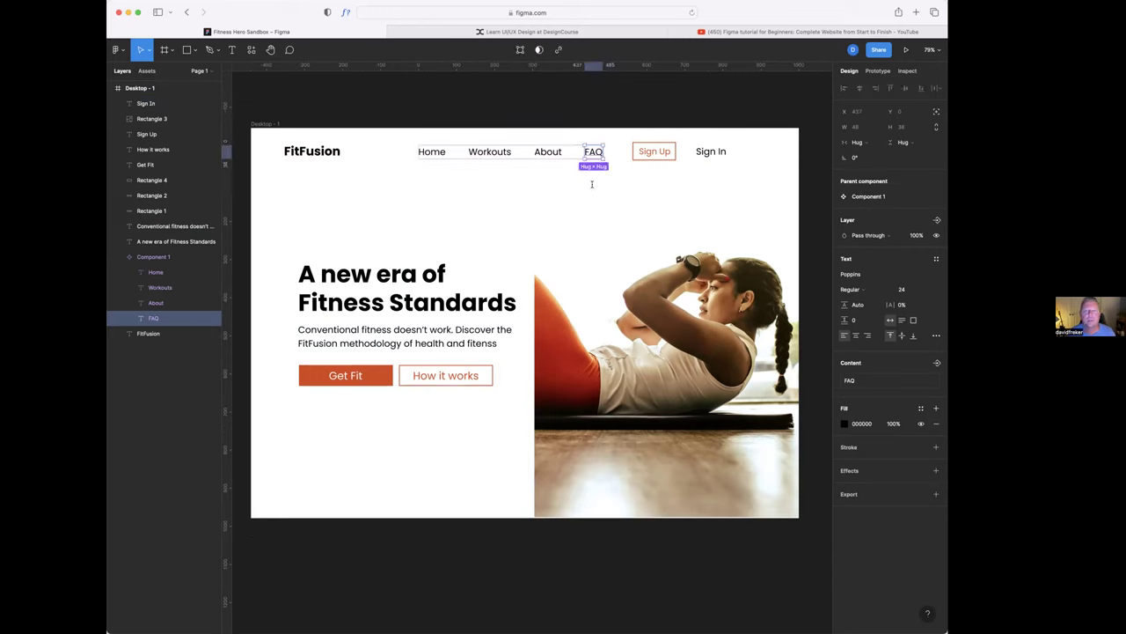
click(432, 152)
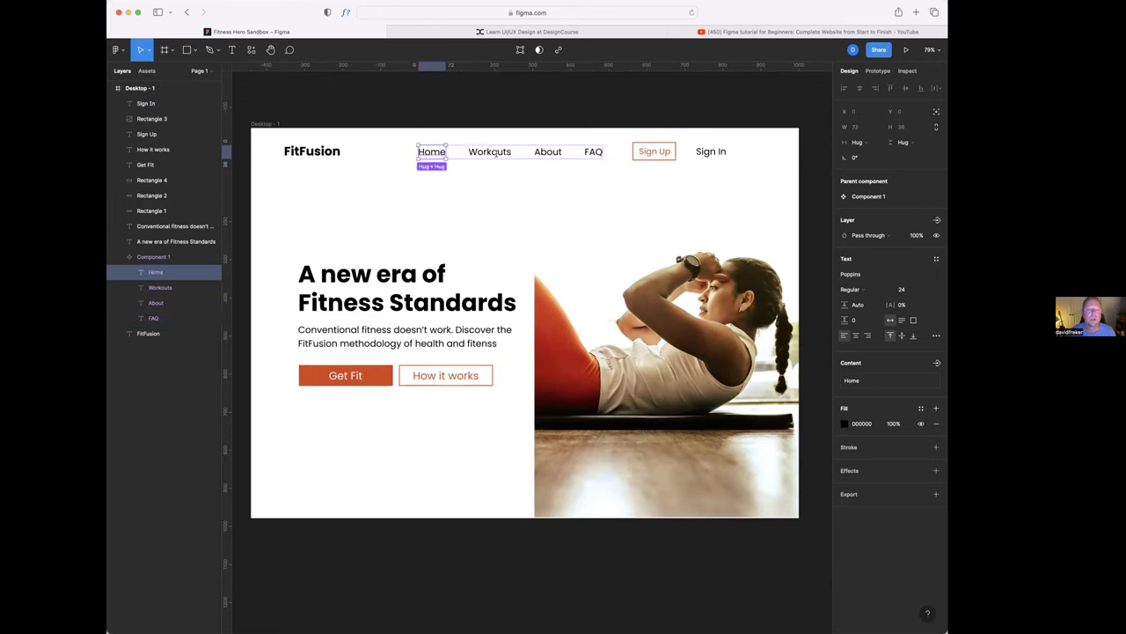
shift+click(491, 152)
shift+click(548, 152)
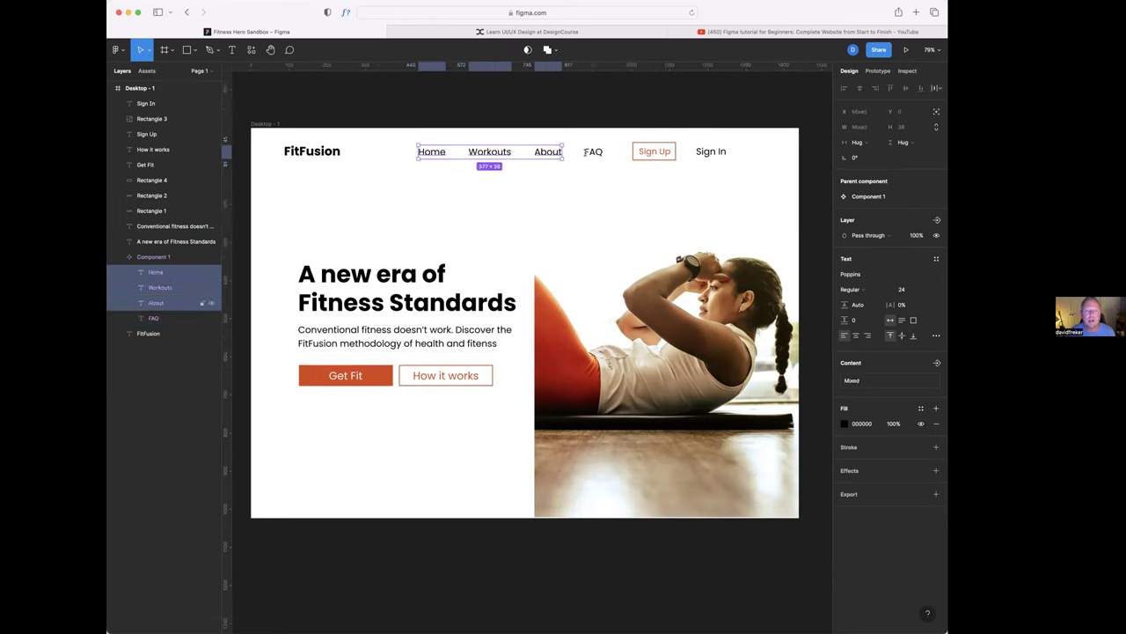
shift+click(593, 152)
click(902, 290)
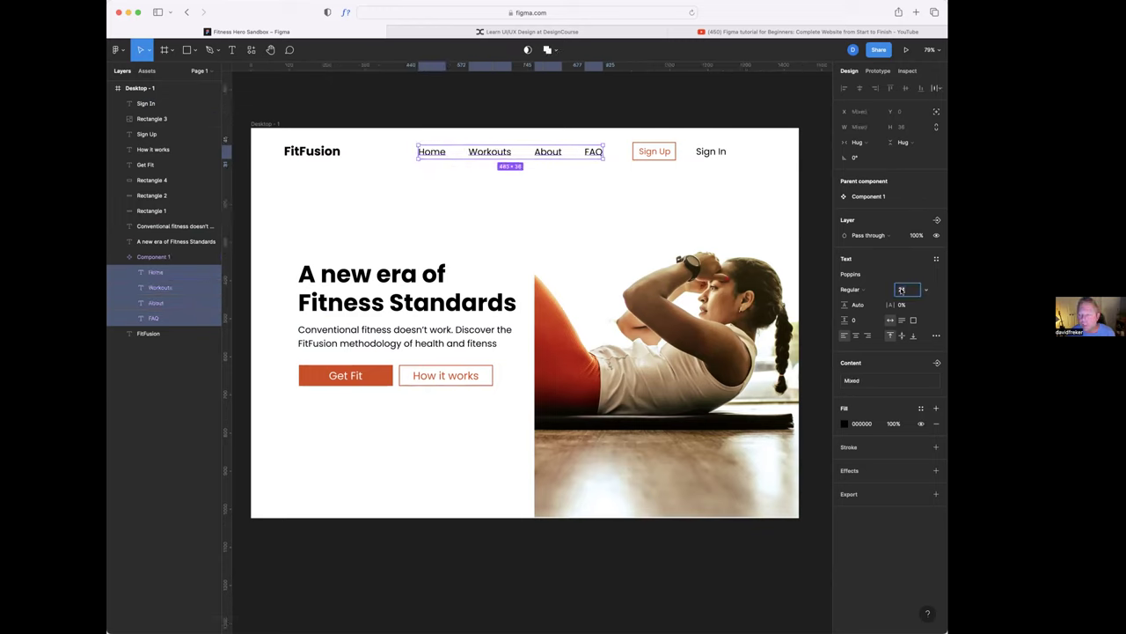
text(22)
key(Return)
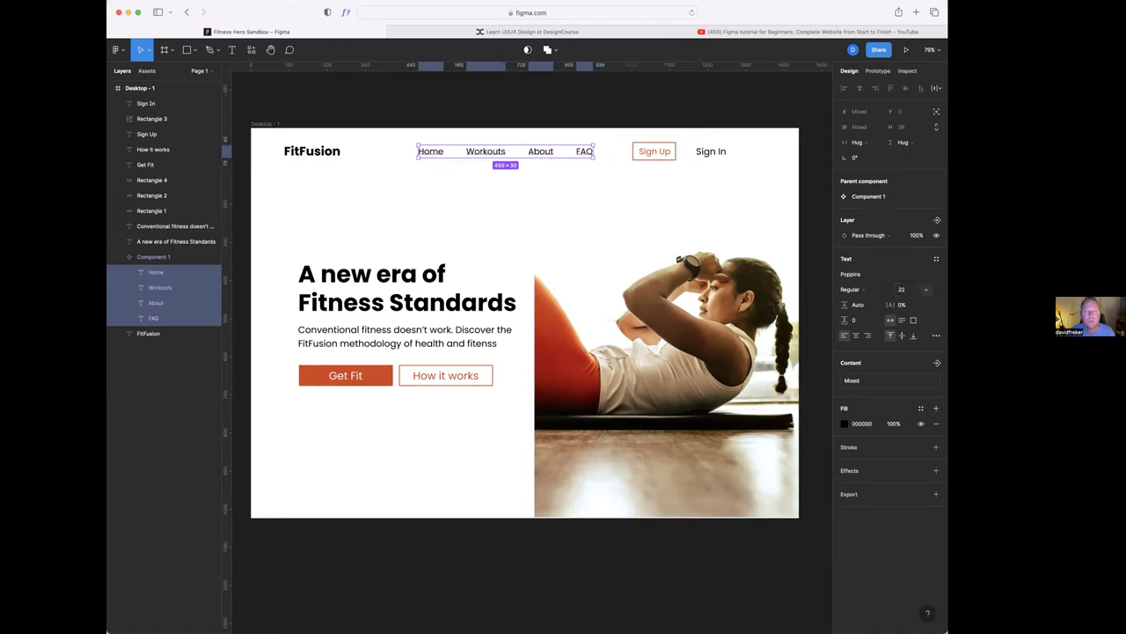
- Set the Sign In label's font size to 22, matching the Sign Up label
click(711, 151)
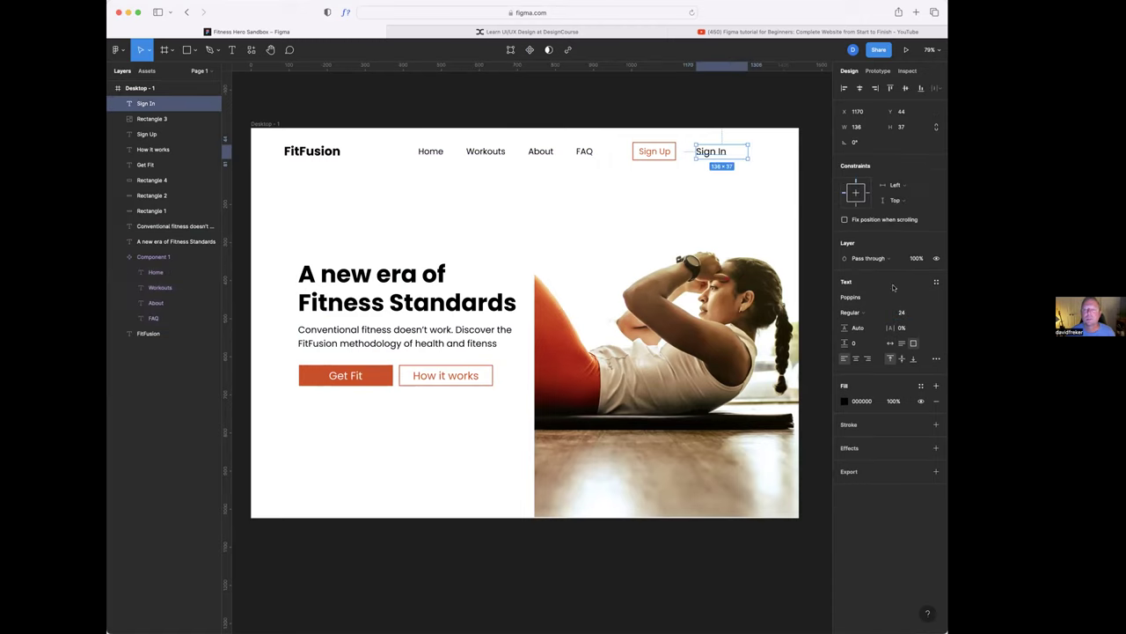
click(905, 312)
text(22)
key(Return)
click(648, 154)
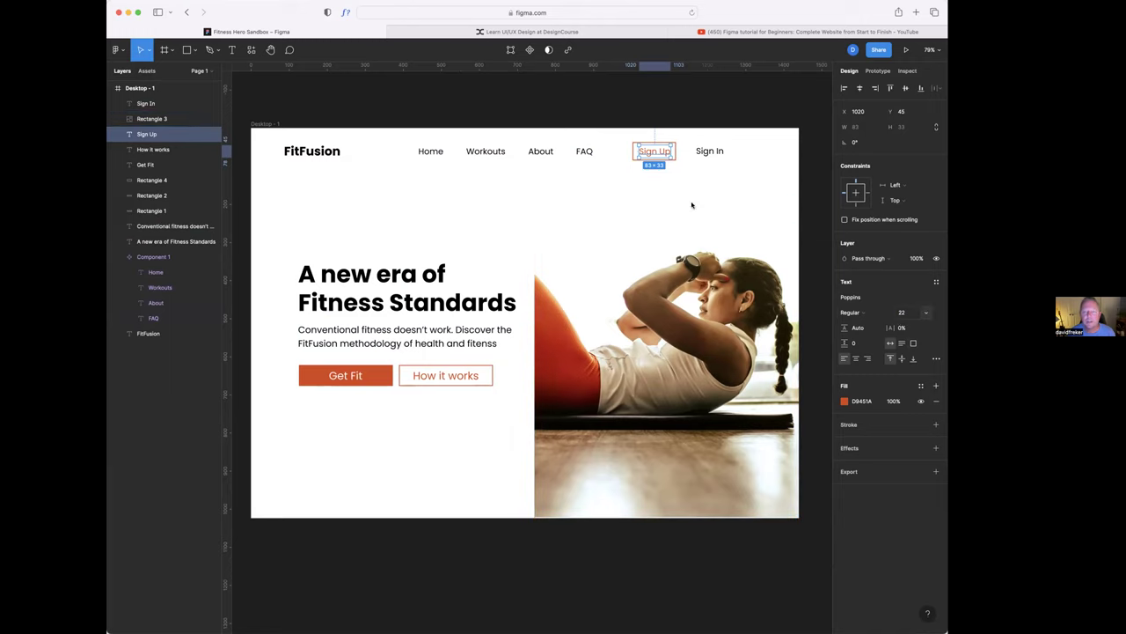
click(509, 211)
- Draw a near-horizontal divider line about 1245 px long beneath the navigation bar, starting under the FitFusion logo
scroll(506, 237, left, 3)
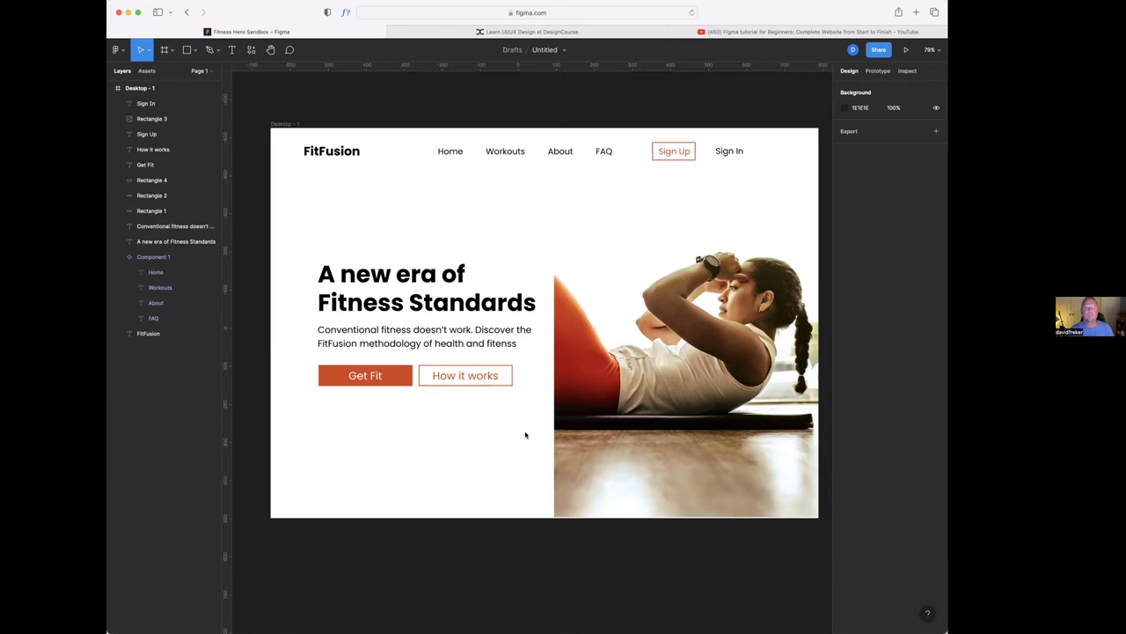
scroll(525, 433, up, 1)
scroll(524, 433, right, 1)
scroll(525, 435, up, 1)
scroll(525, 435, right, 1)
scroll(526, 434, down, 1)
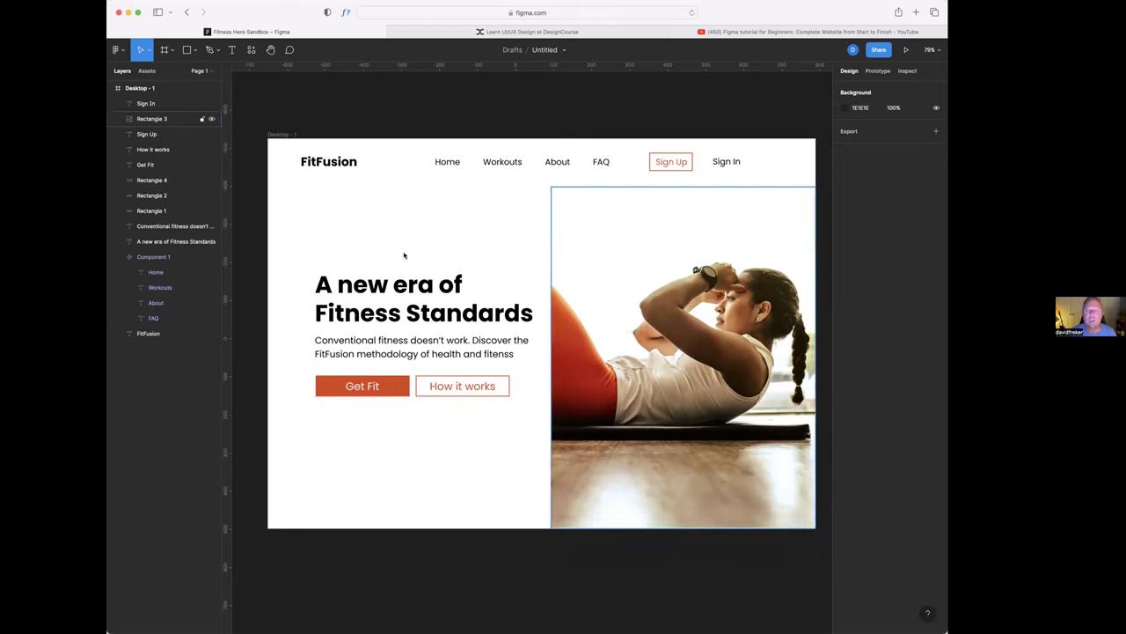
click(194, 52)
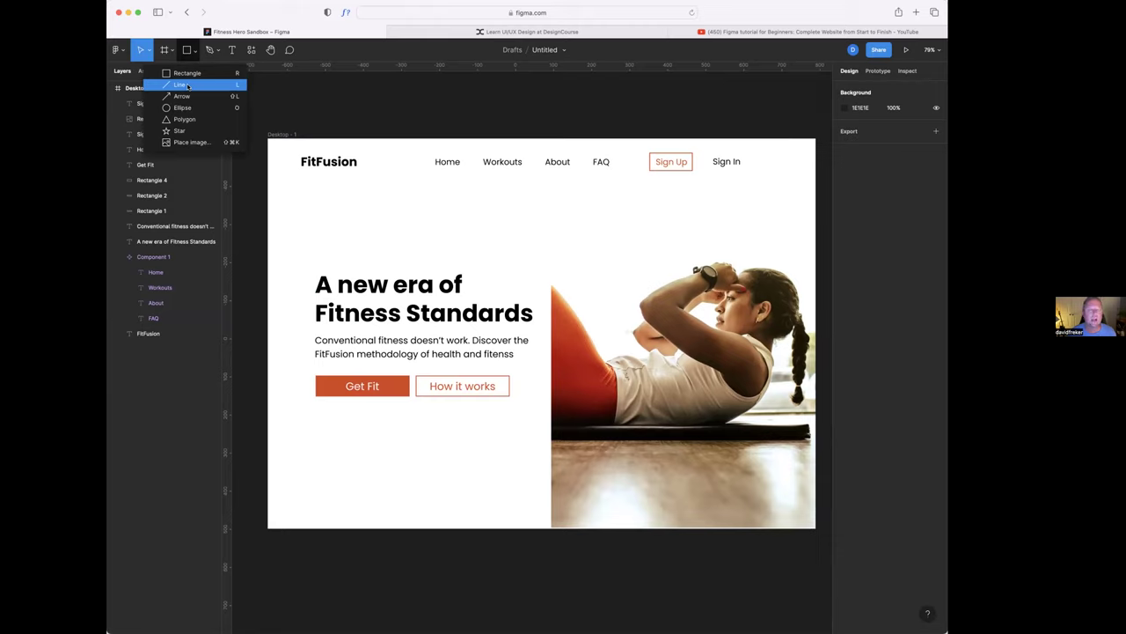
key(l)
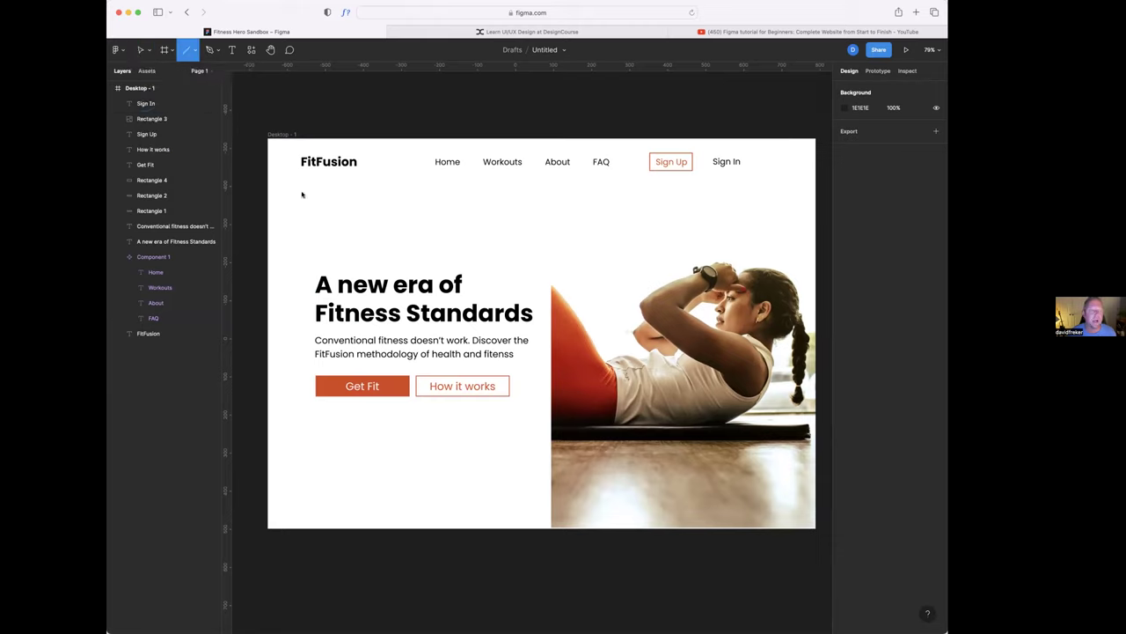
drag(303, 193, 776, 194)
click(718, 220)
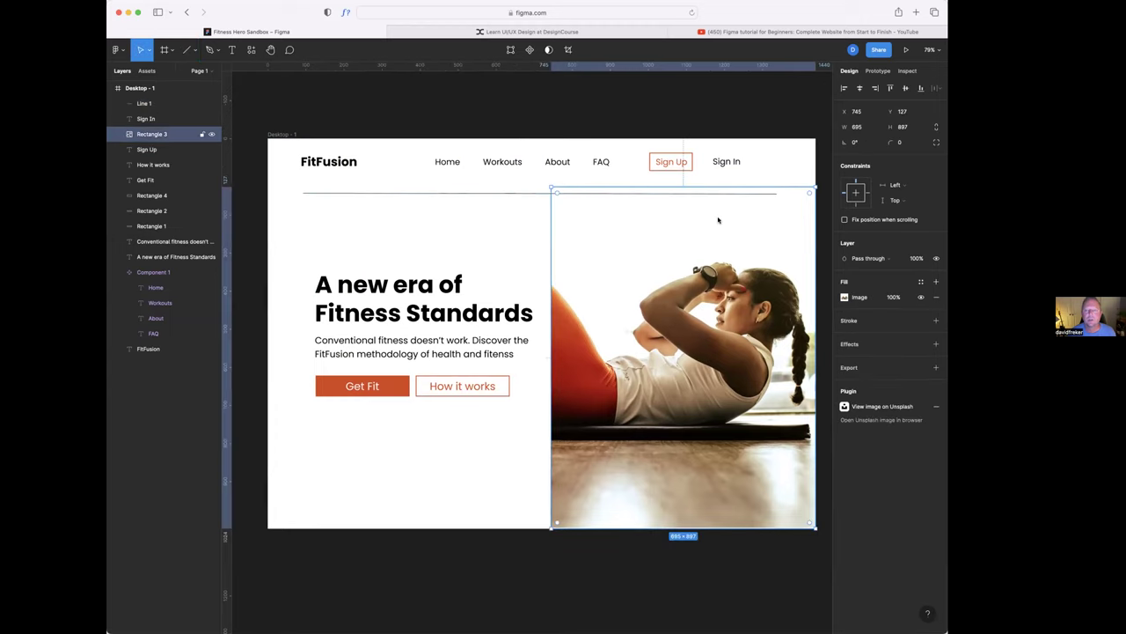
click(503, 240)
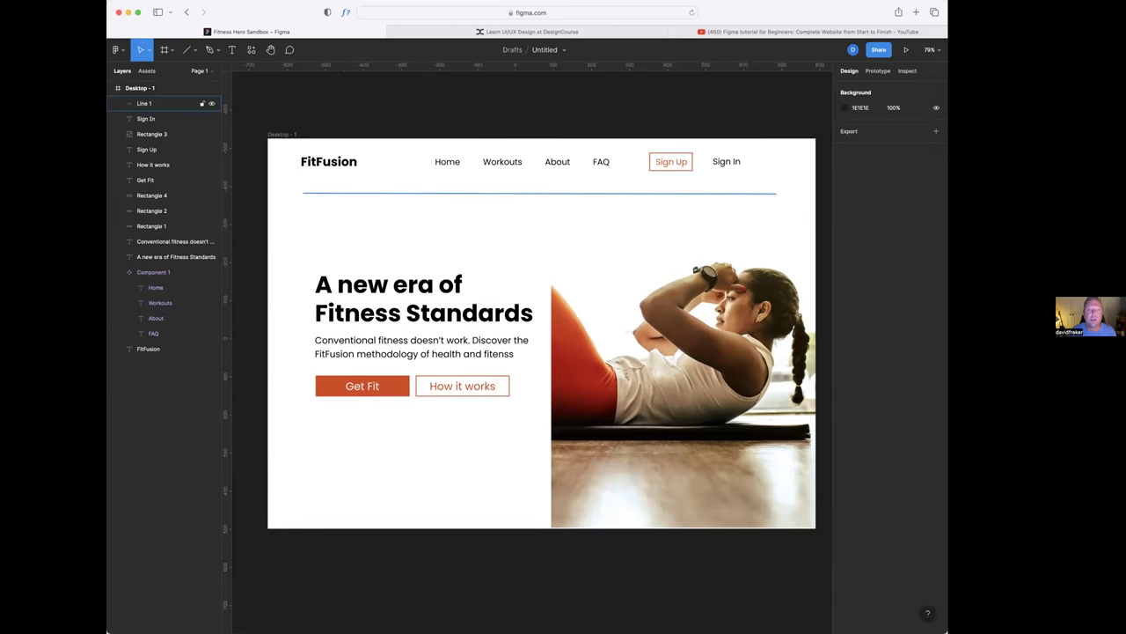
- Nudge the divider line up to Y 126, to the top edge of the workout photo
click(438, 194)
key(Up)
key(Up)
key(Up)
key(Up)
key(Up)
key(Up)
key(Up)
key(Up)
key(Up)
key(Up)
key(Up)
key(Up)
key(Up)
key(Up)
key(Up)
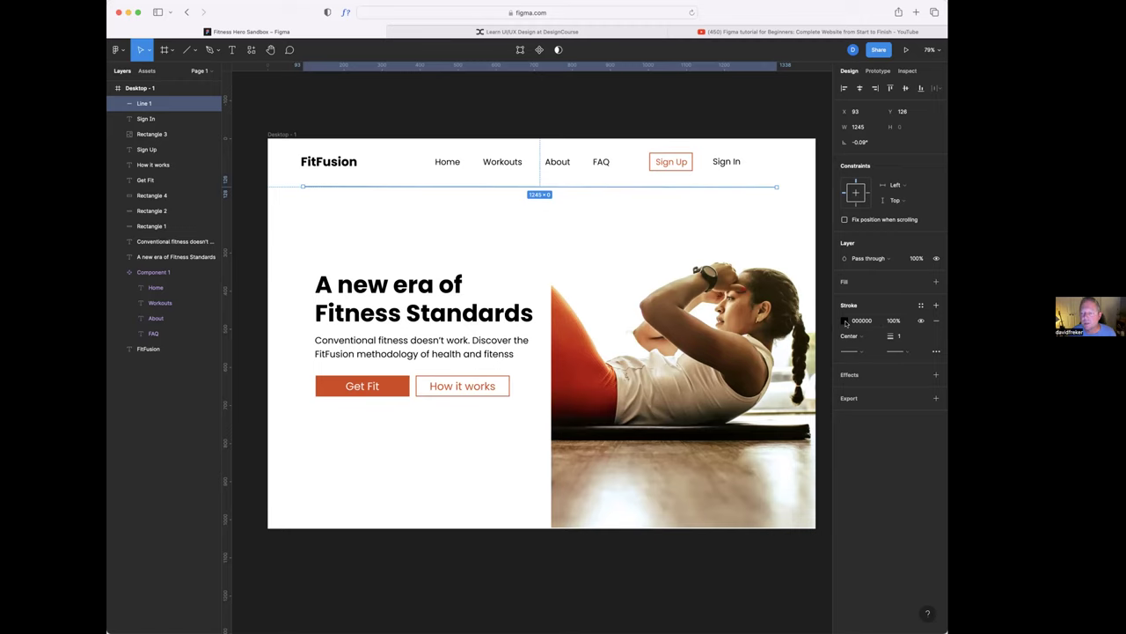
- Lower the divider line's black stroke opacity to 30%
click(892, 321)
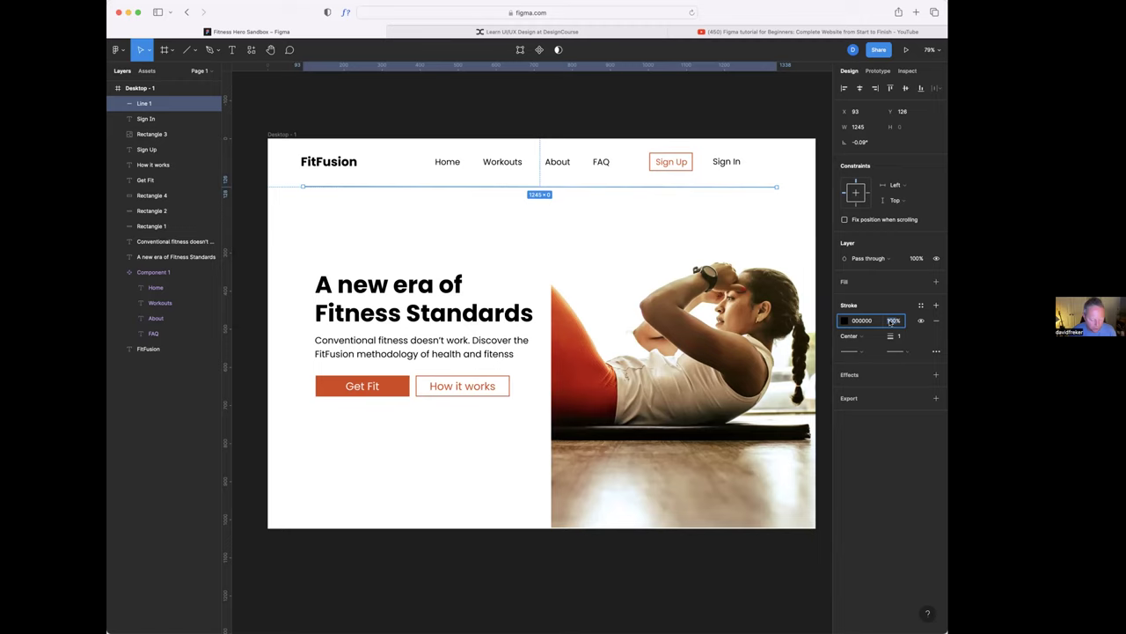
text(30)
key(Return)
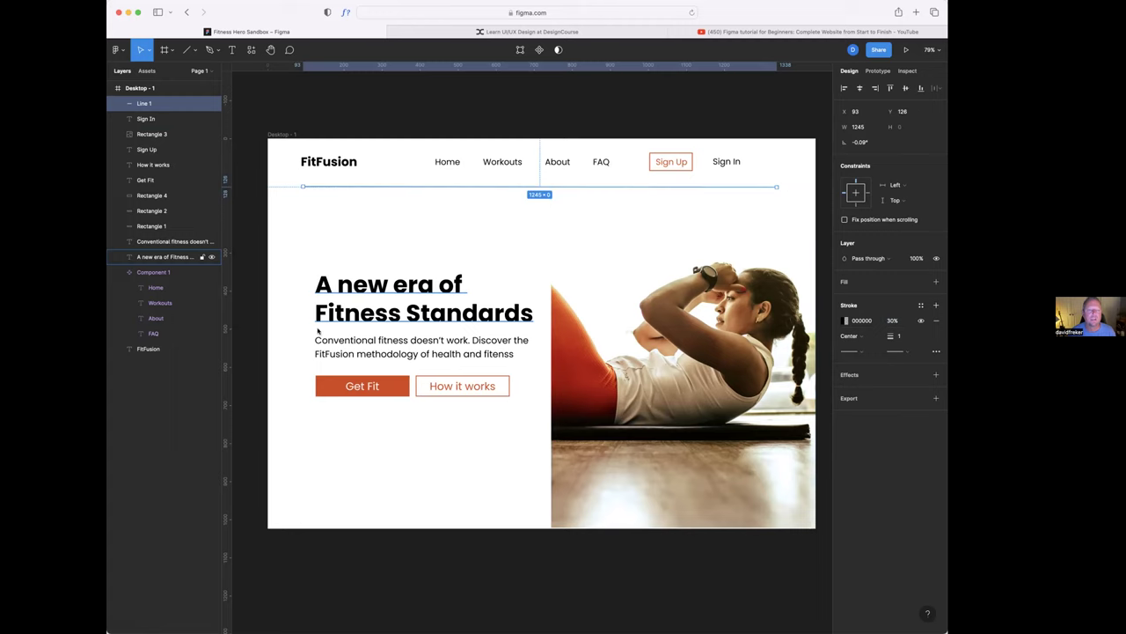
click(395, 467)
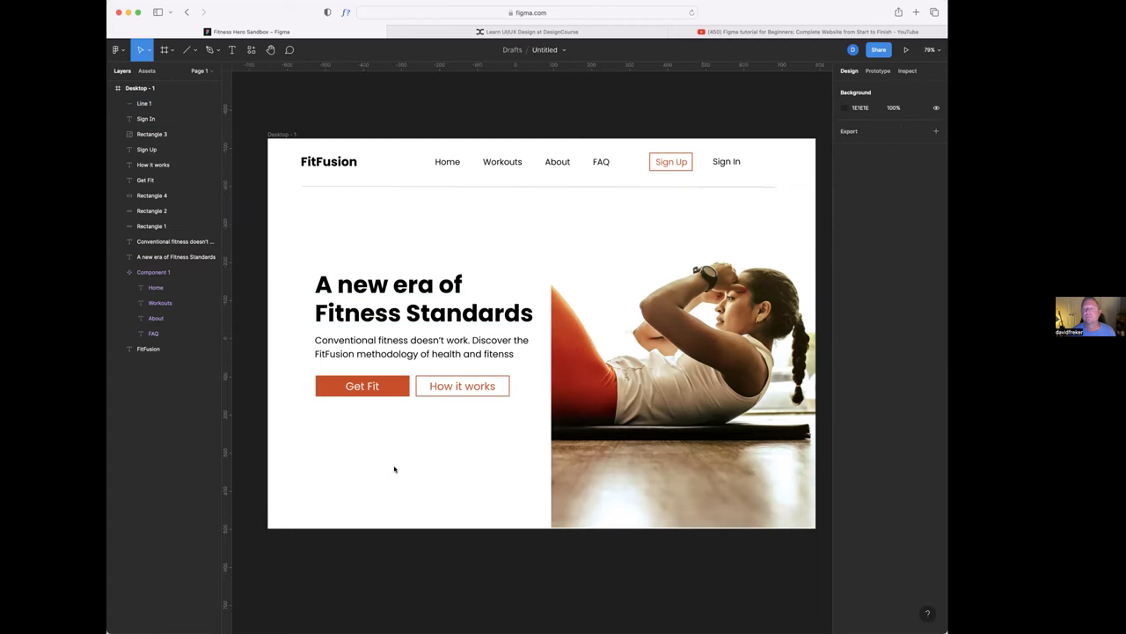
- Show the hero frame's 12-column layout grid and set its margin to 90
click(282, 135)
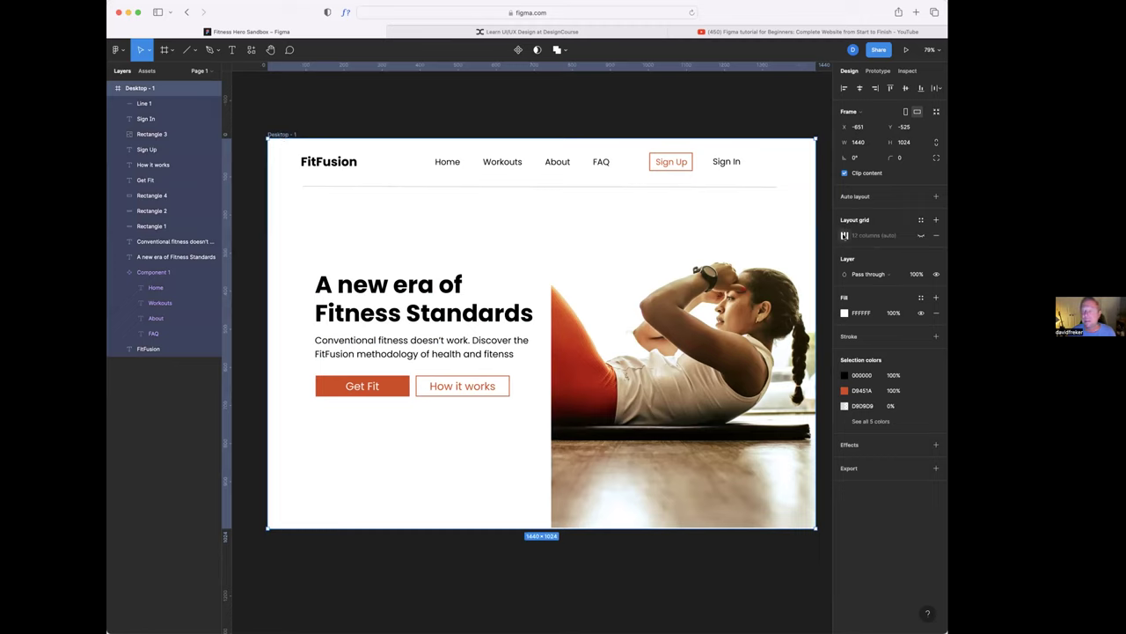
click(843, 235)
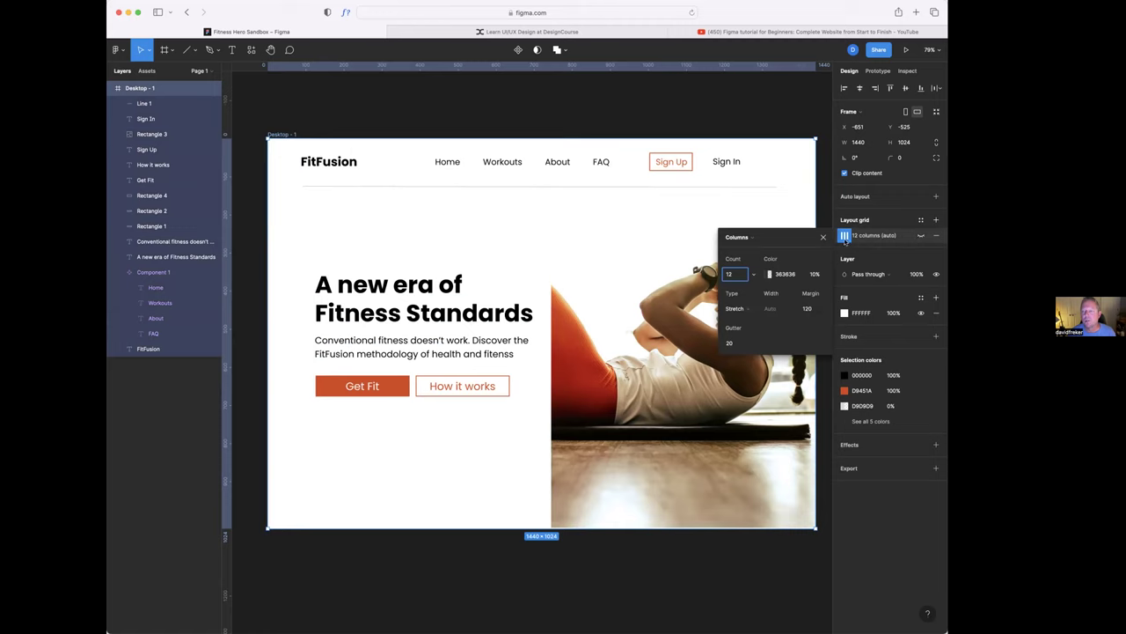
click(845, 235)
click(920, 236)
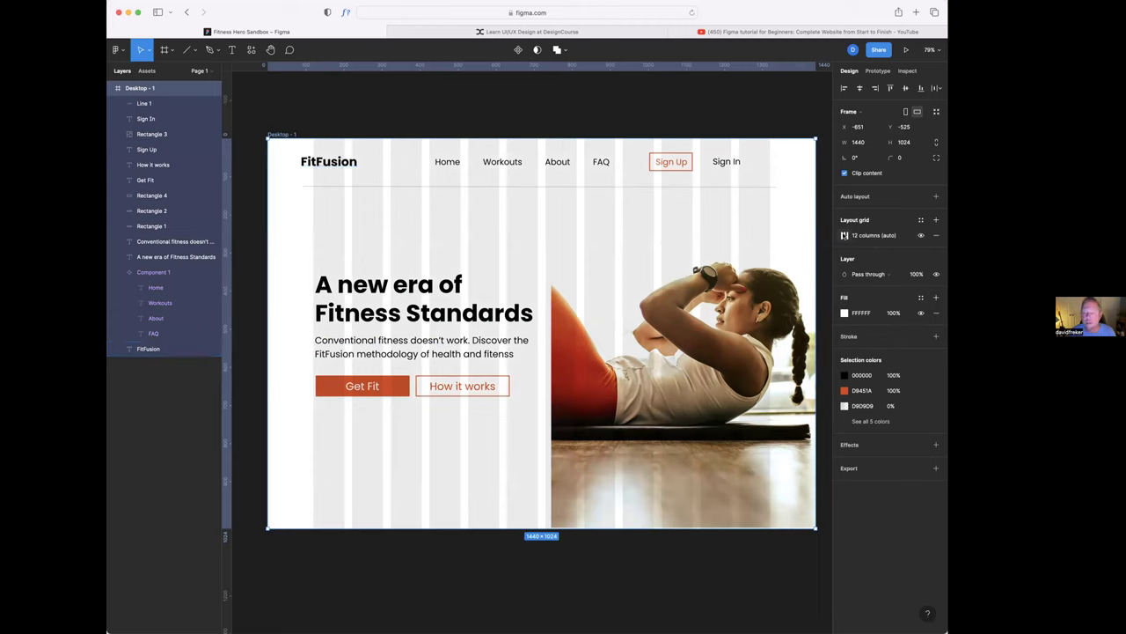
click(845, 236)
click(808, 309)
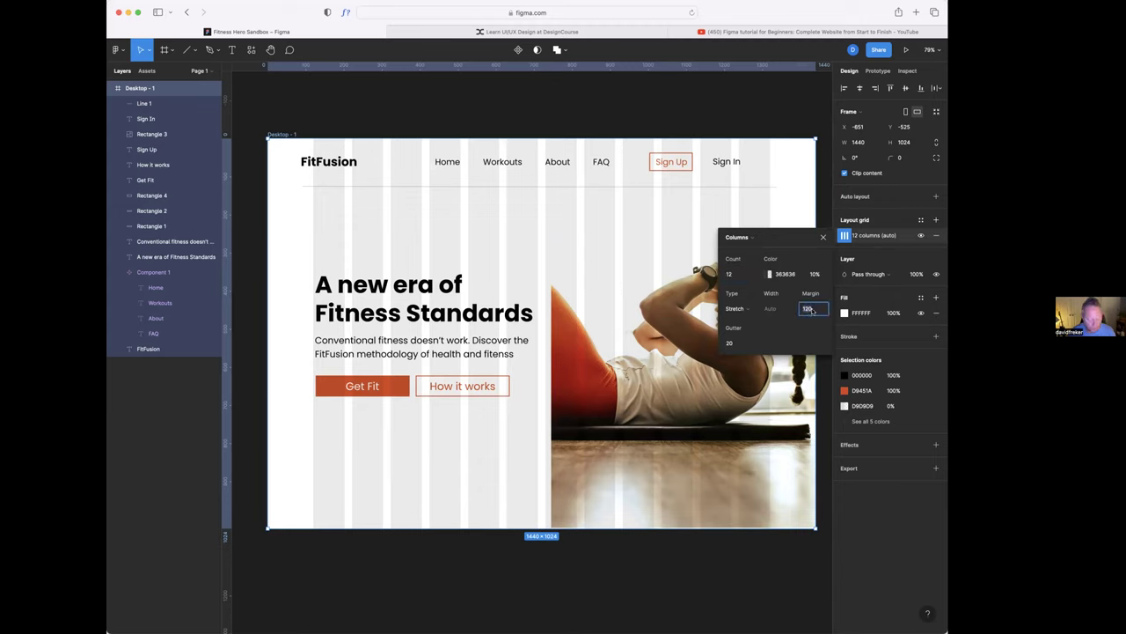
text(90)
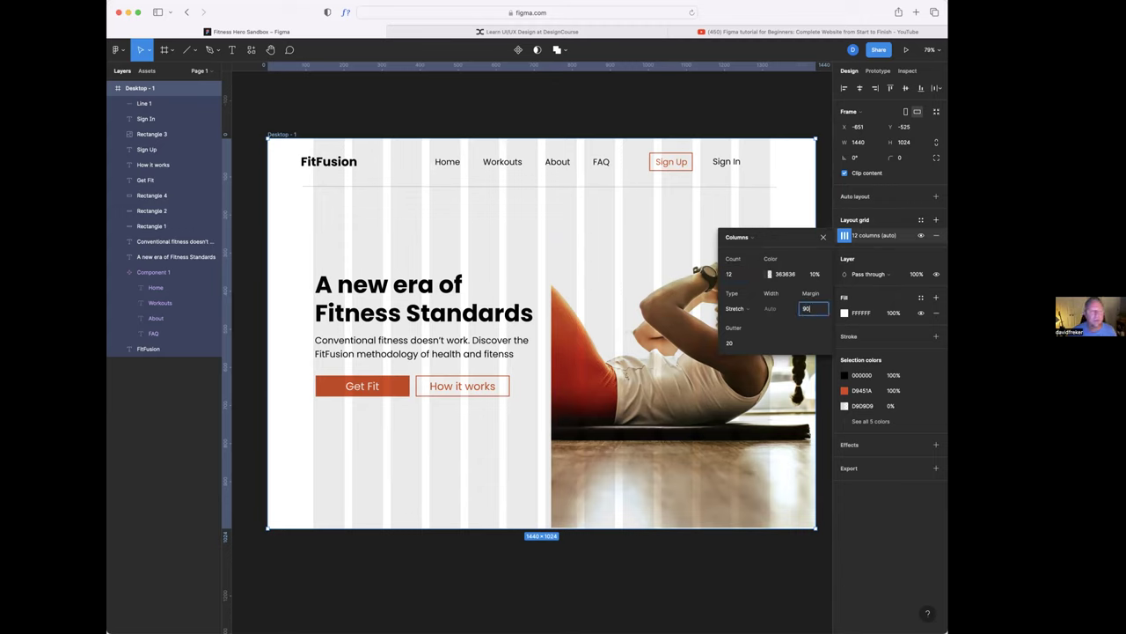
key(Return)
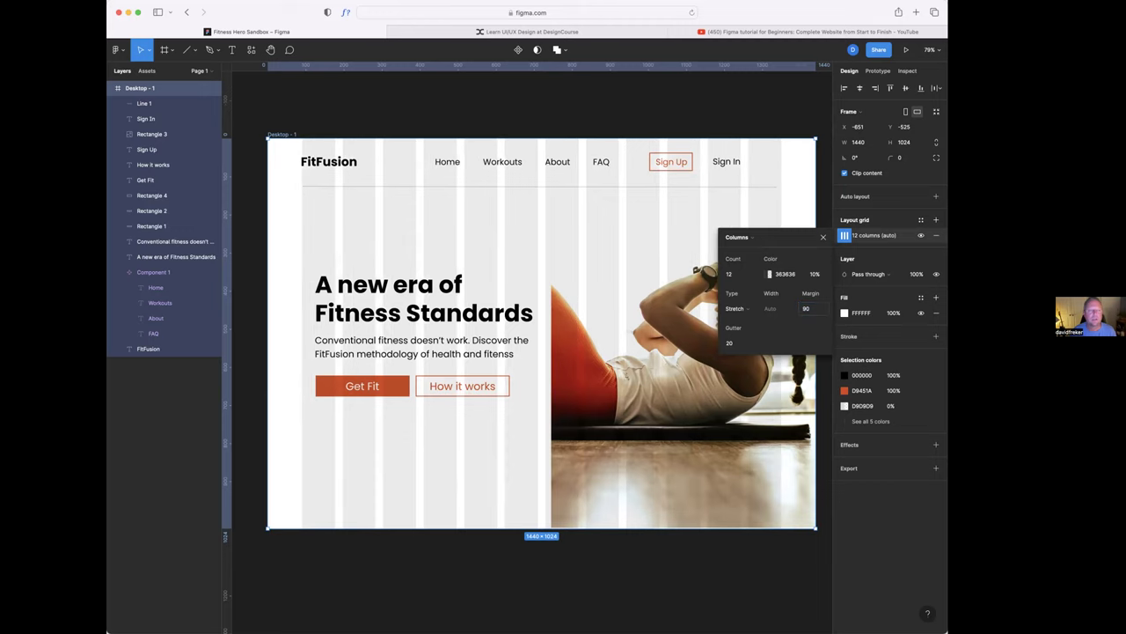
click(823, 237)
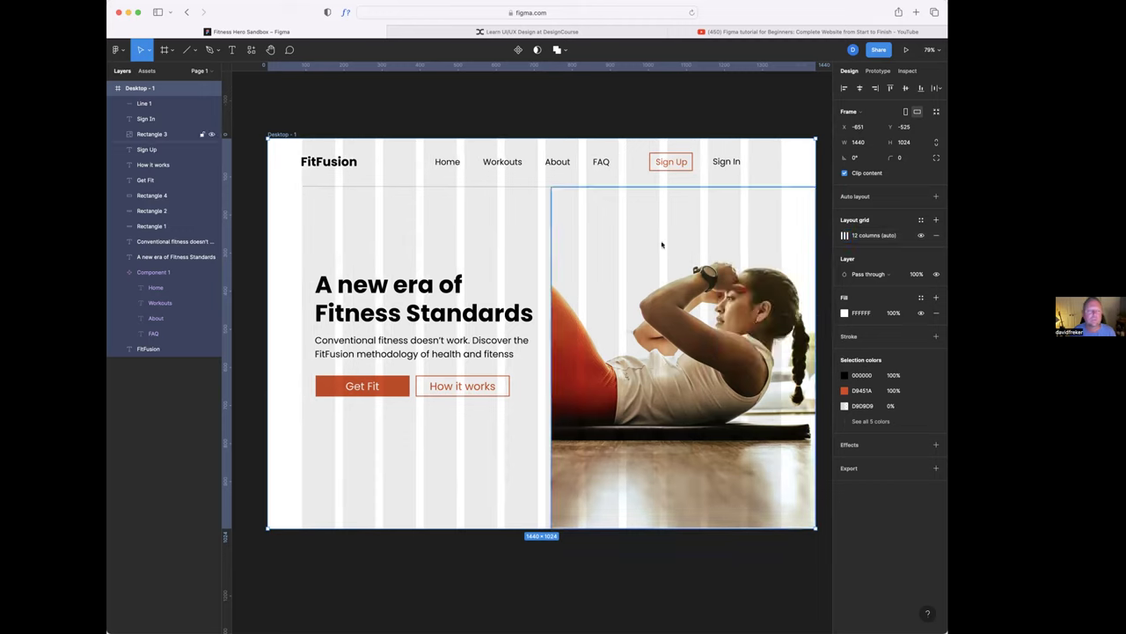
- Align the FitFusion logo, the heading and the paragraph beneath it with the grid's left margin at X 90
click(320, 162)
drag(320, 162, 323, 161)
click(340, 284)
drag(343, 287, 332, 287)
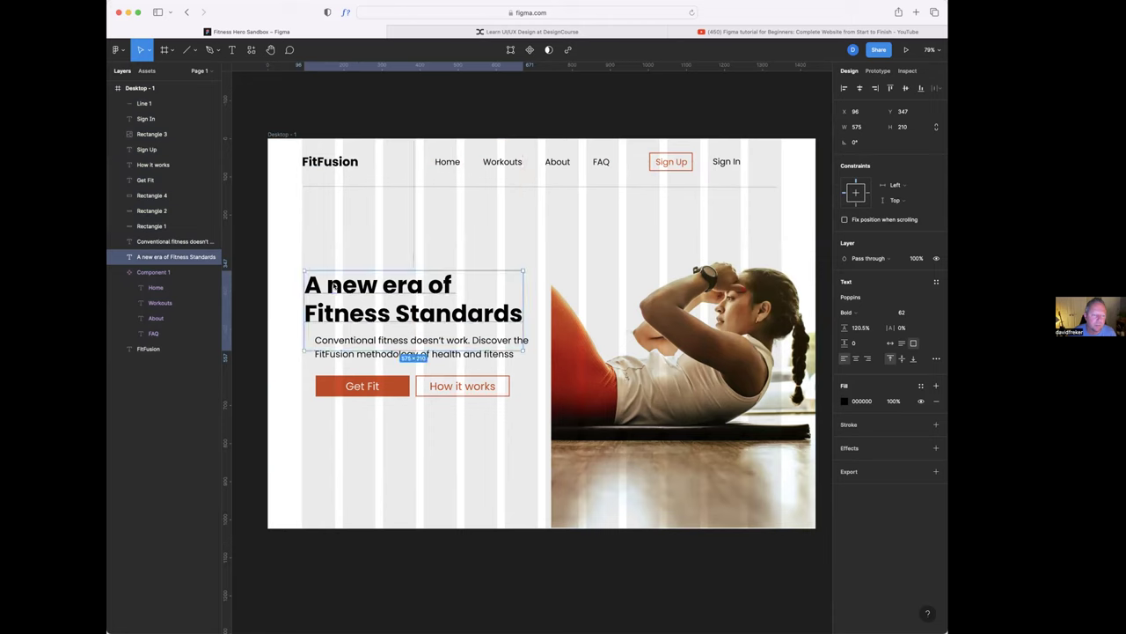
click(348, 347)
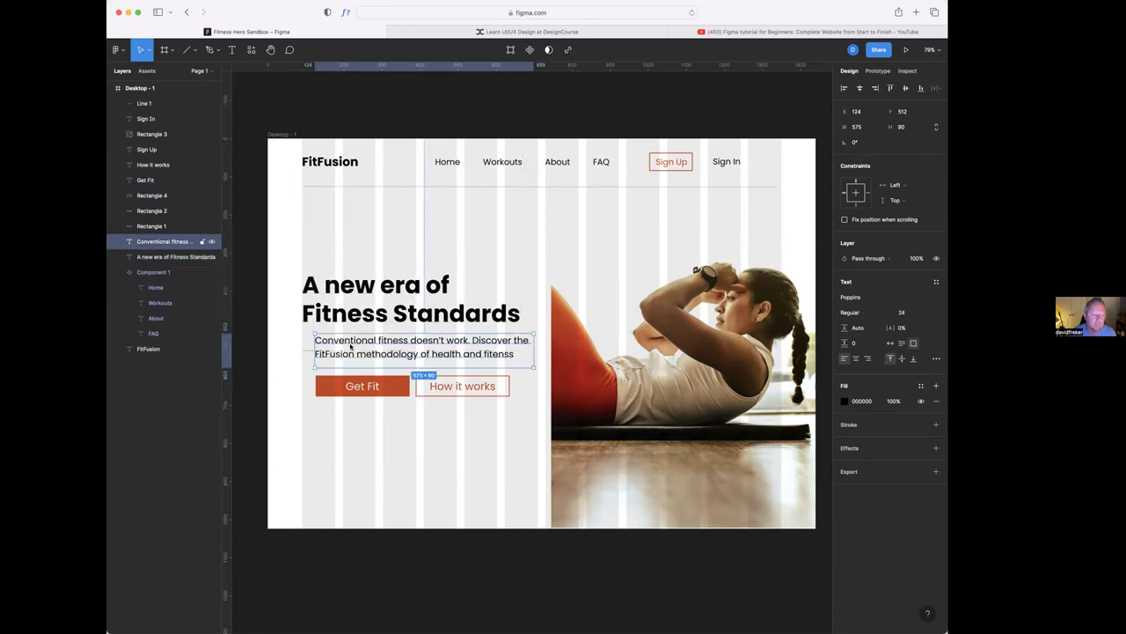
drag(348, 346, 340, 346)
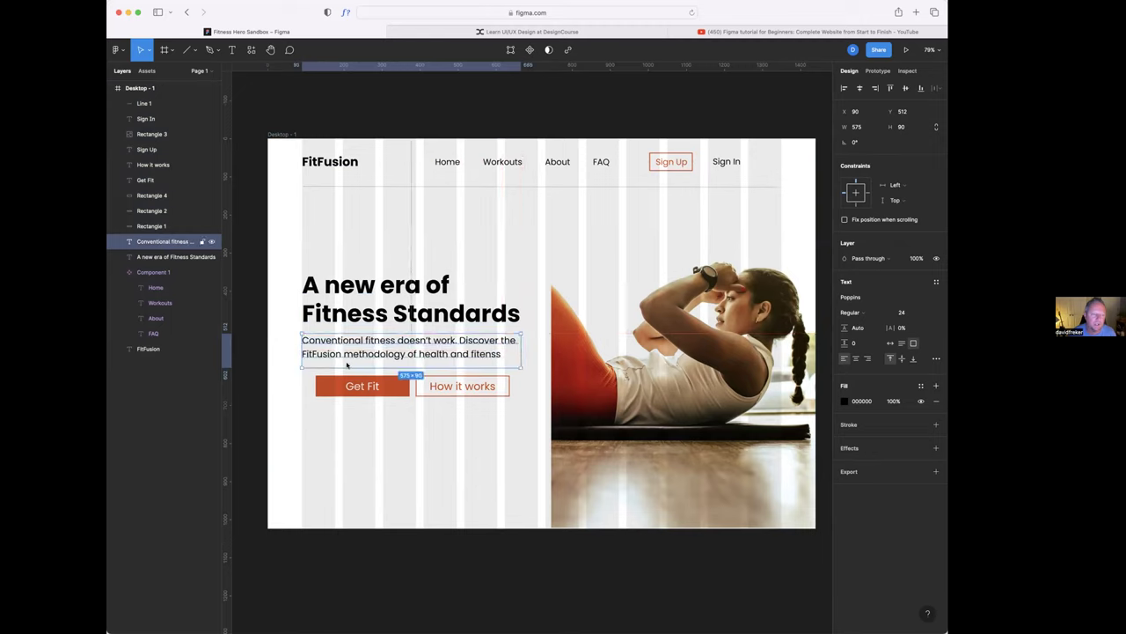
- Move the Get Fit and How it works buttons together to the left edge of the first grid column
click(413, 446)
drag(307, 371, 533, 406)
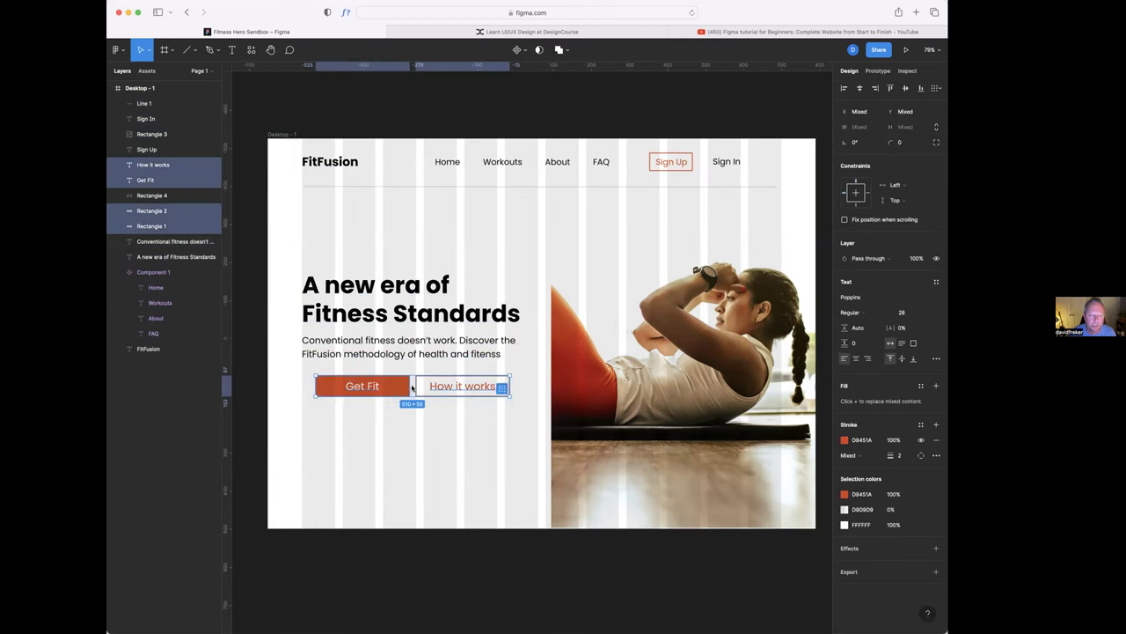
drag(411, 387, 398, 387)
click(419, 448)
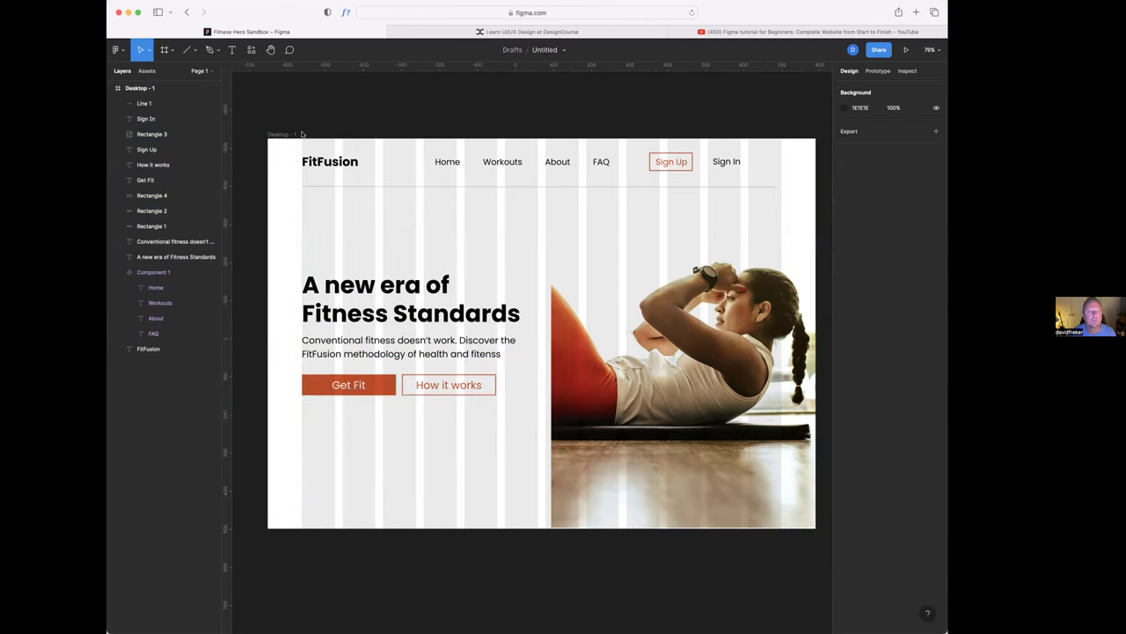
- Set the Sign In label to auto width and move it to the right edge of the last grid column
click(726, 161)
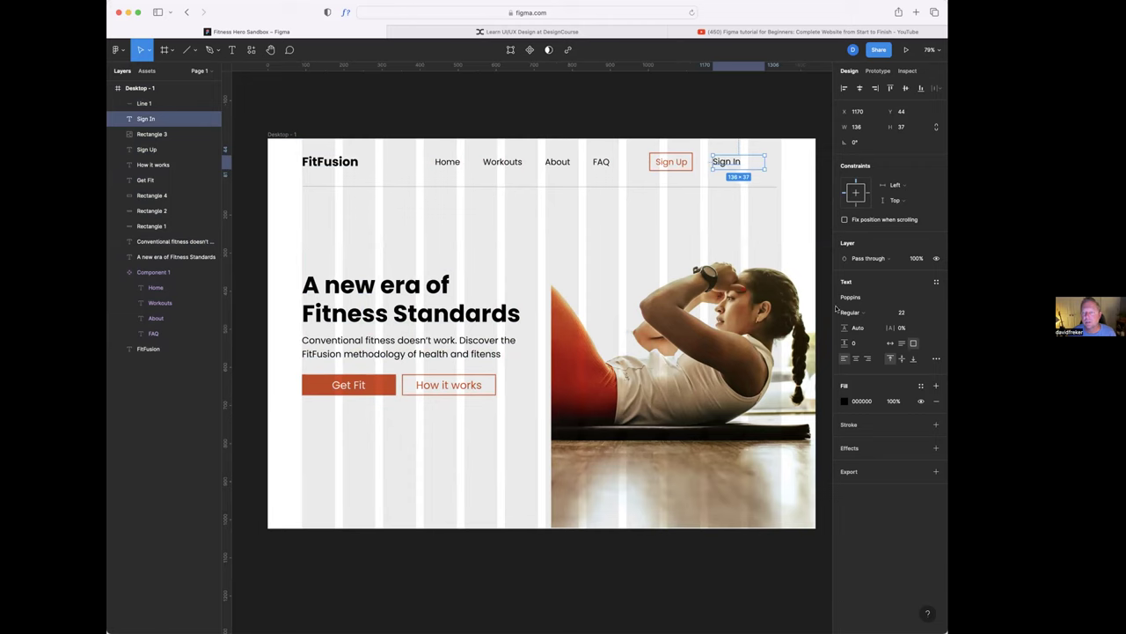
click(889, 342)
drag(726, 161, 763, 163)
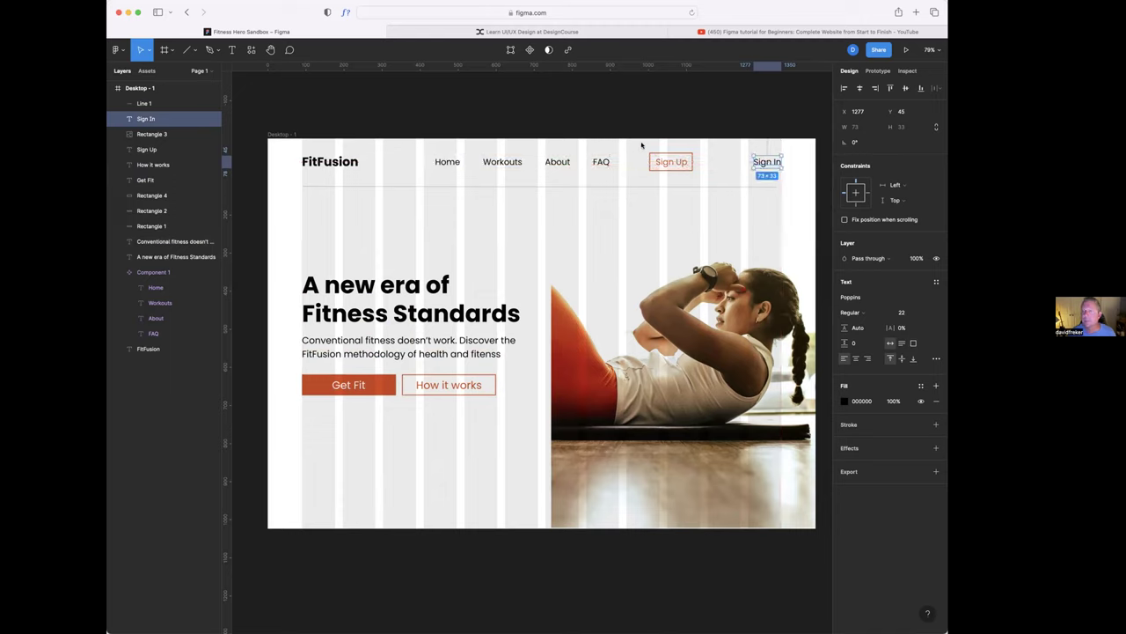
- Move the Sign Up label and its outline box together to the right, closer to the Sign In label
drag(642, 145, 704, 181)
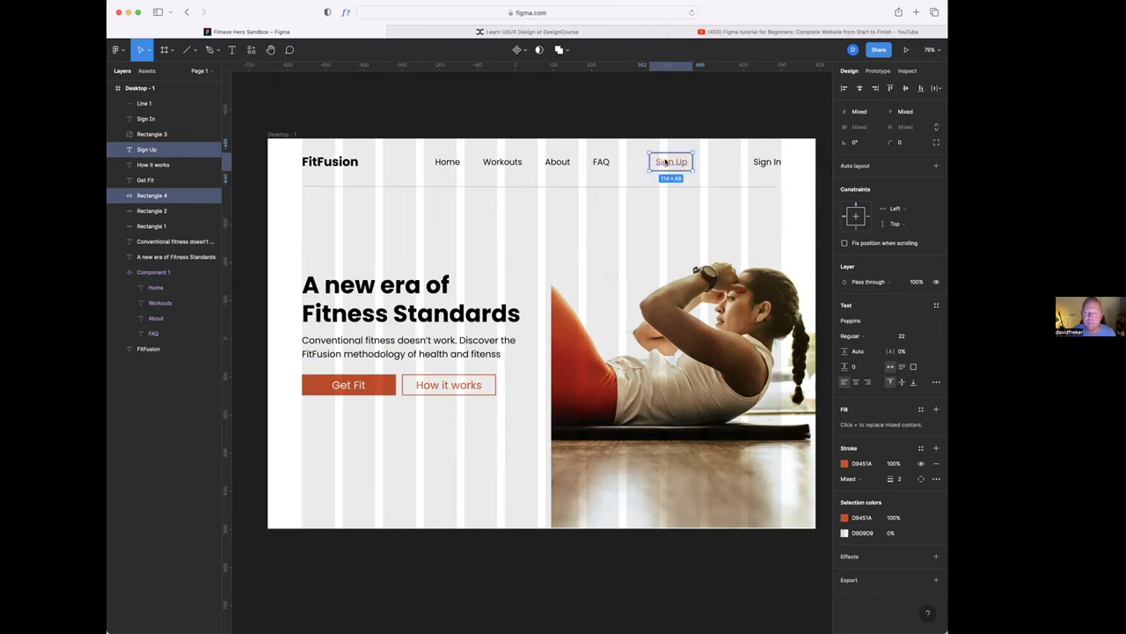
drag(665, 161, 713, 164)
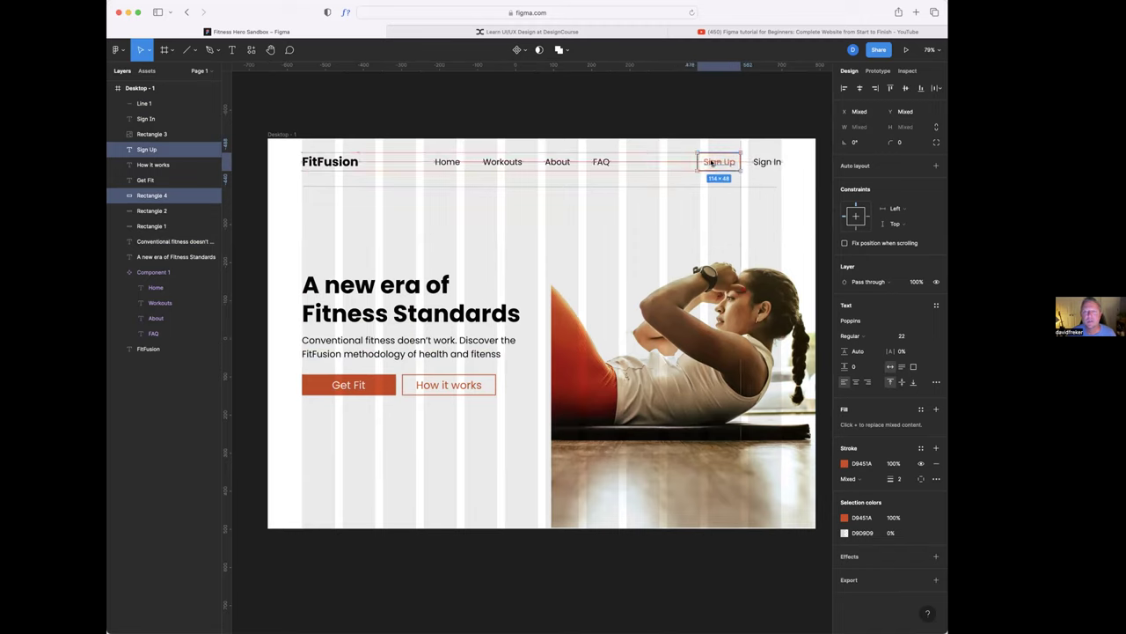
click(648, 207)
click(541, 211)
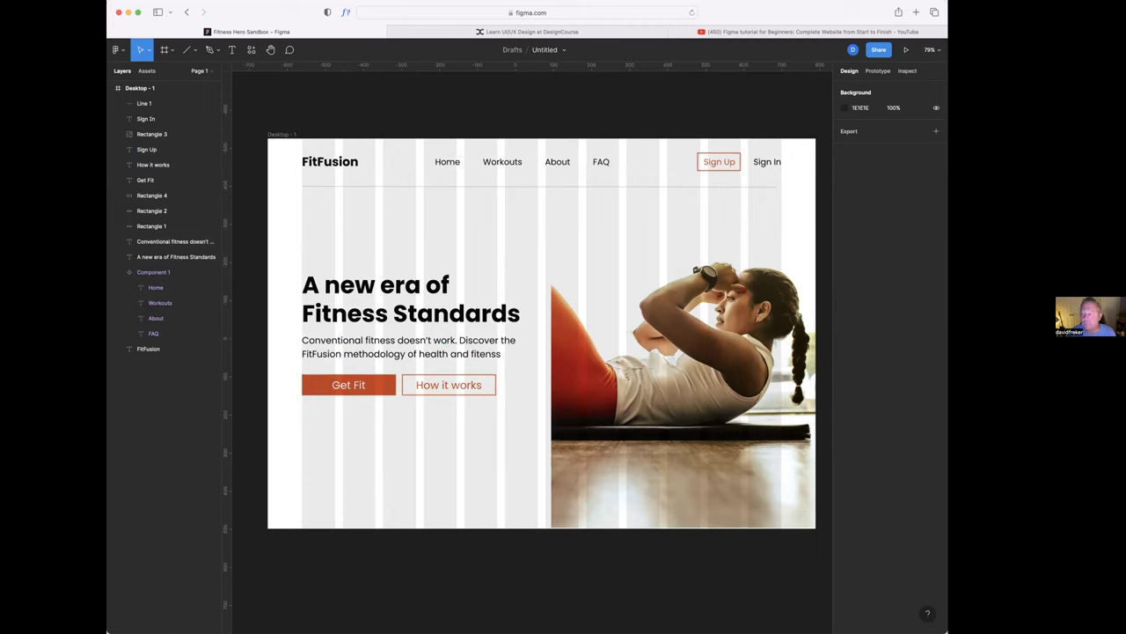
drag(294, 369, 513, 412)
right_click(399, 378)
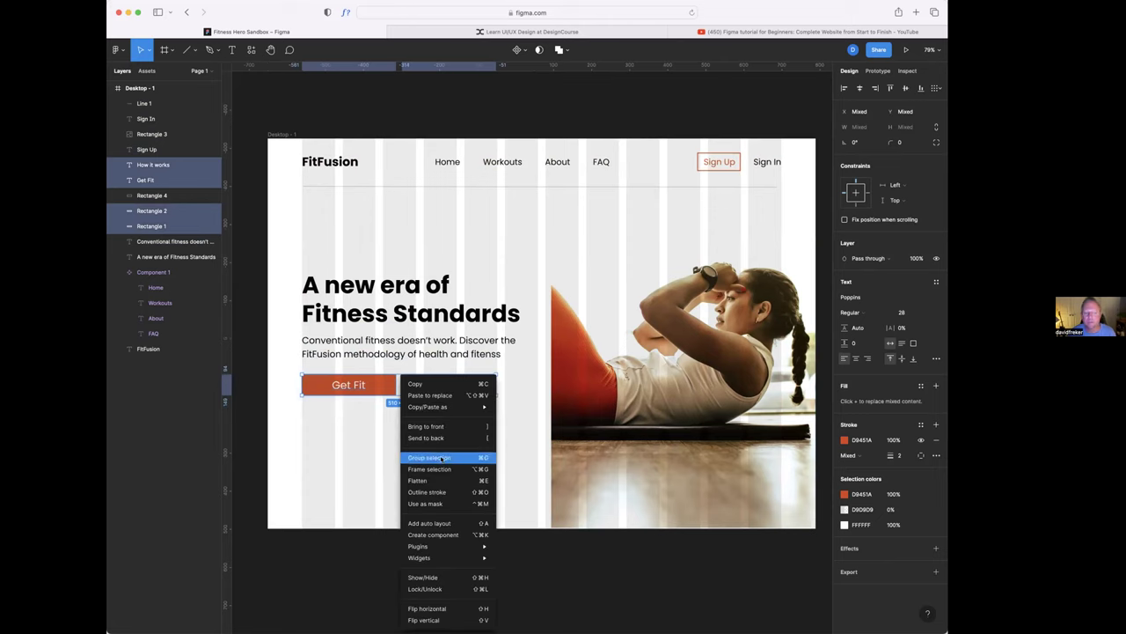
click(287, 412)
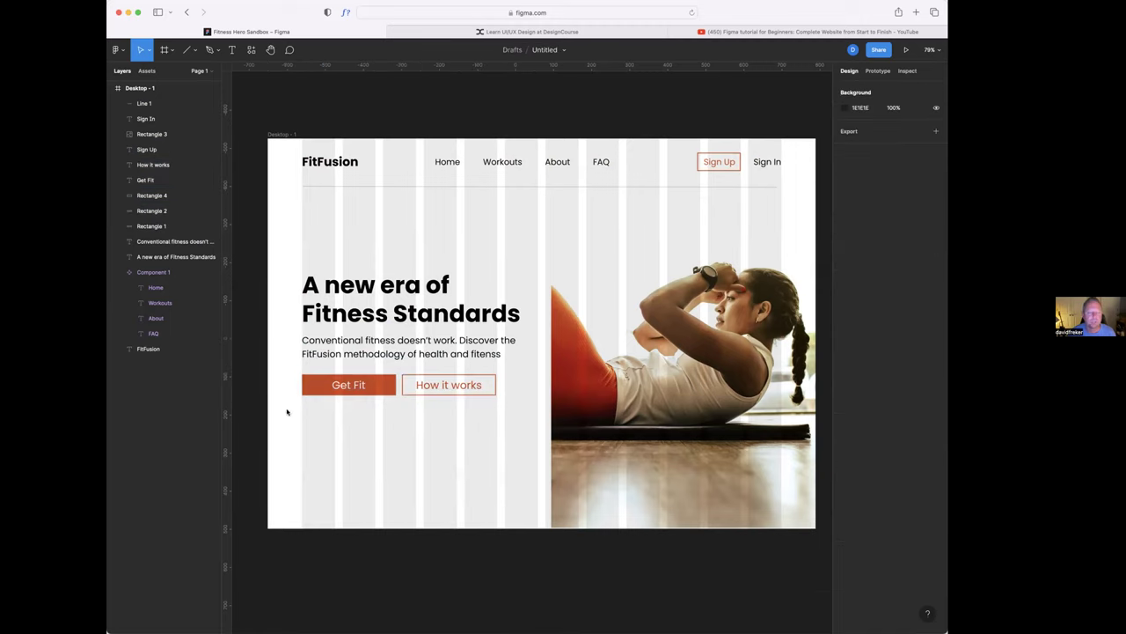
- Group the Get Fit and How it works buttons with their labels
drag(294, 367, 511, 407)
right_click(397, 383)
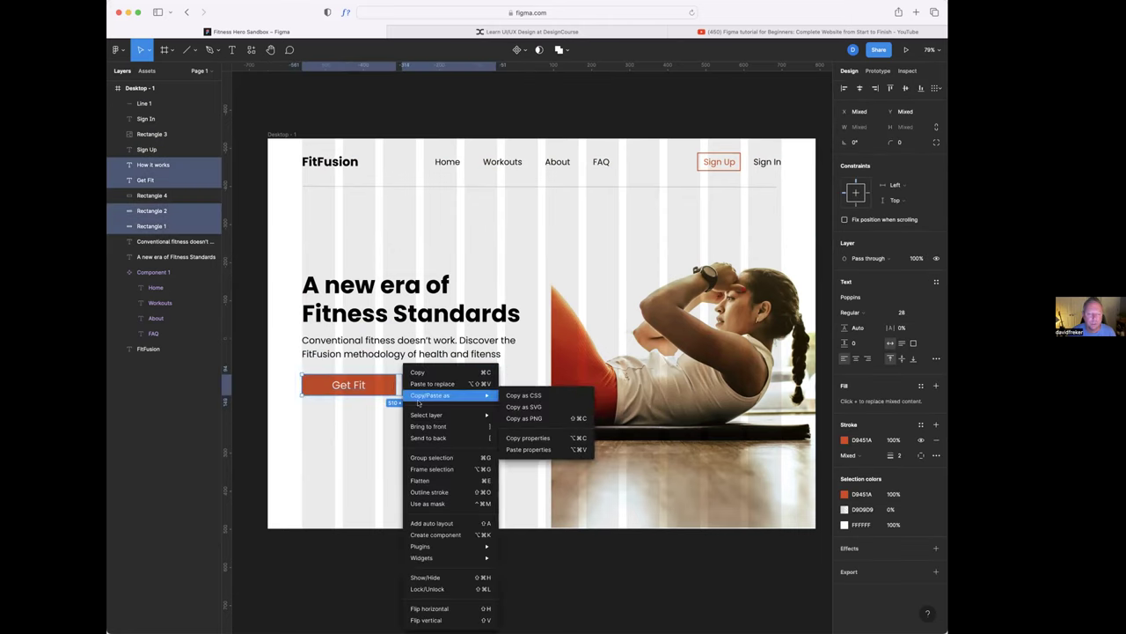
click(422, 457)
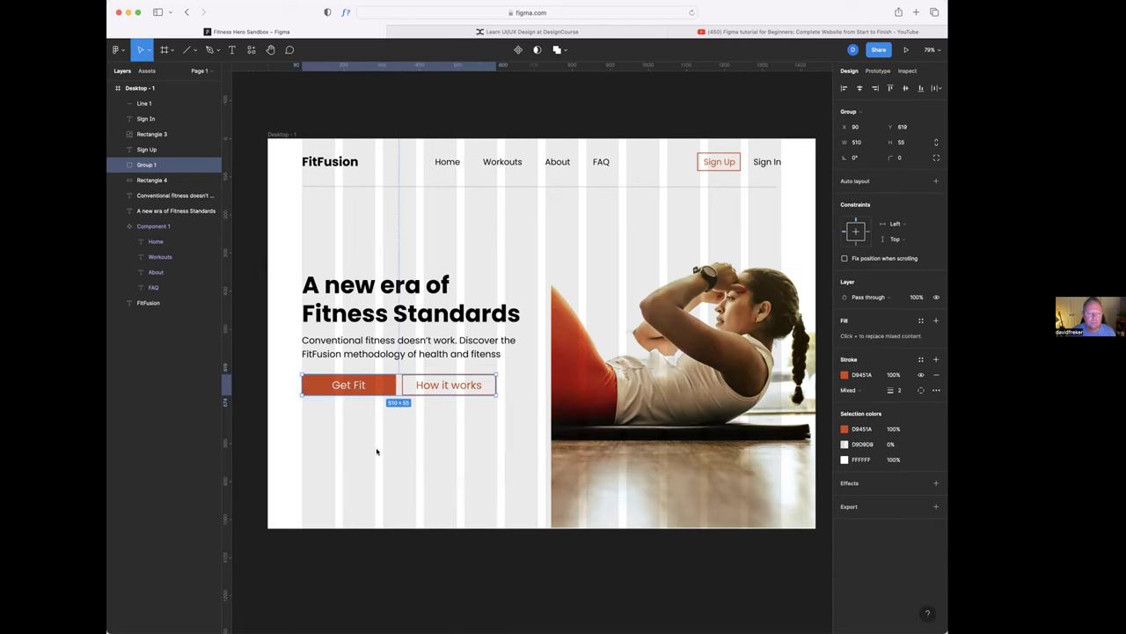
click(290, 307)
- Move the navigation links component right to X 476, between the logo and the Sign Up button
click(281, 134)
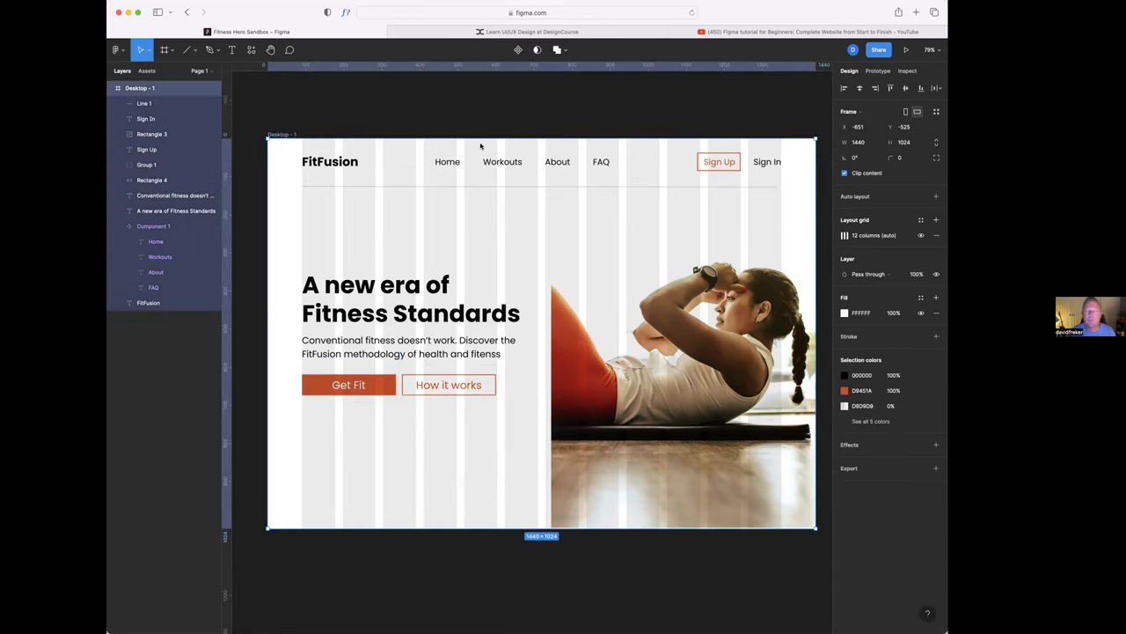
drag(526, 161, 543, 162)
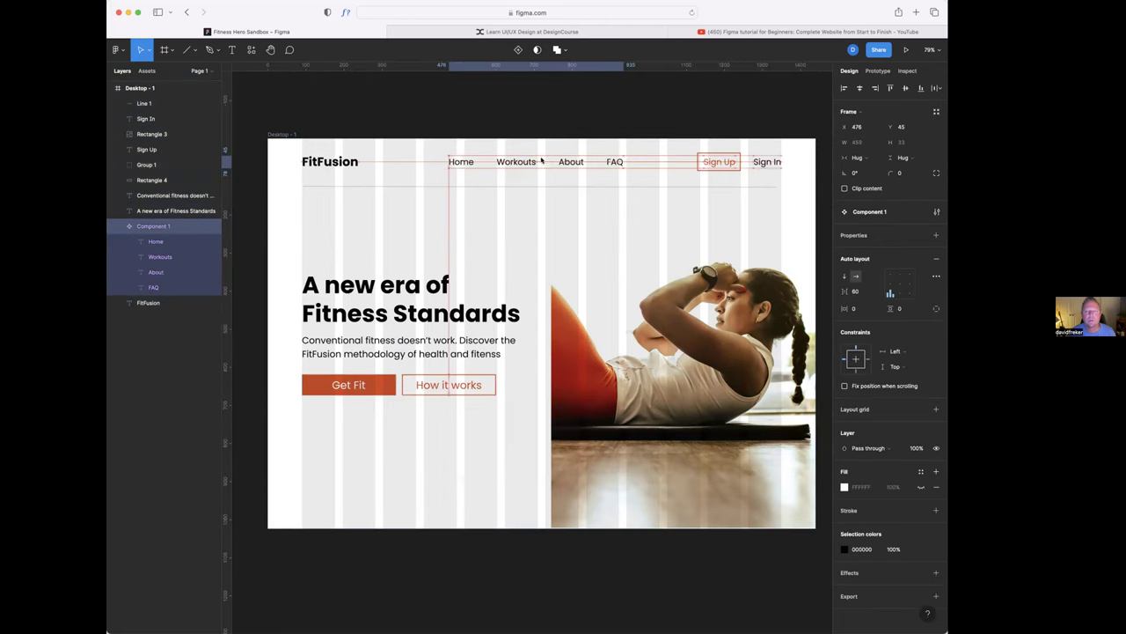
click(540, 122)
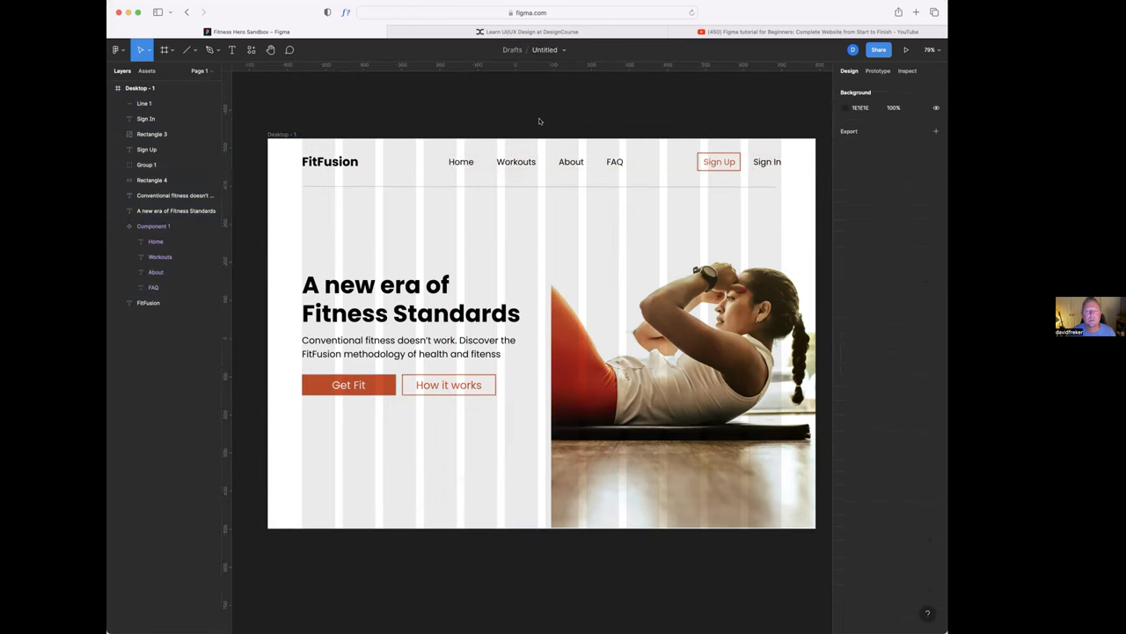
- Hide the hero frame's column layout grid
click(281, 134)
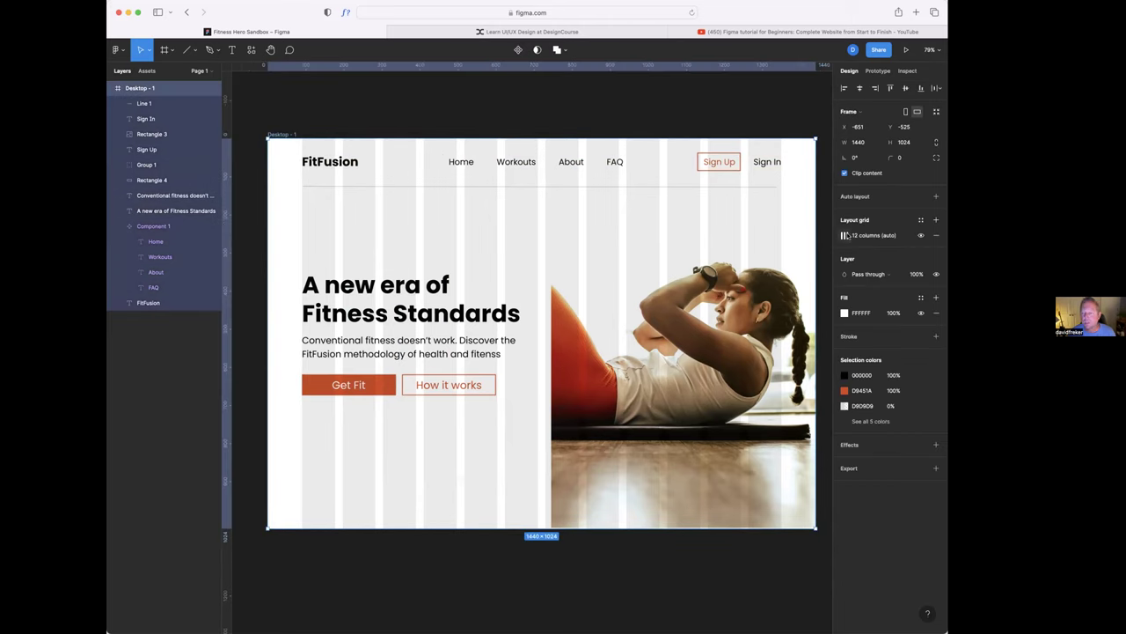
click(921, 235)
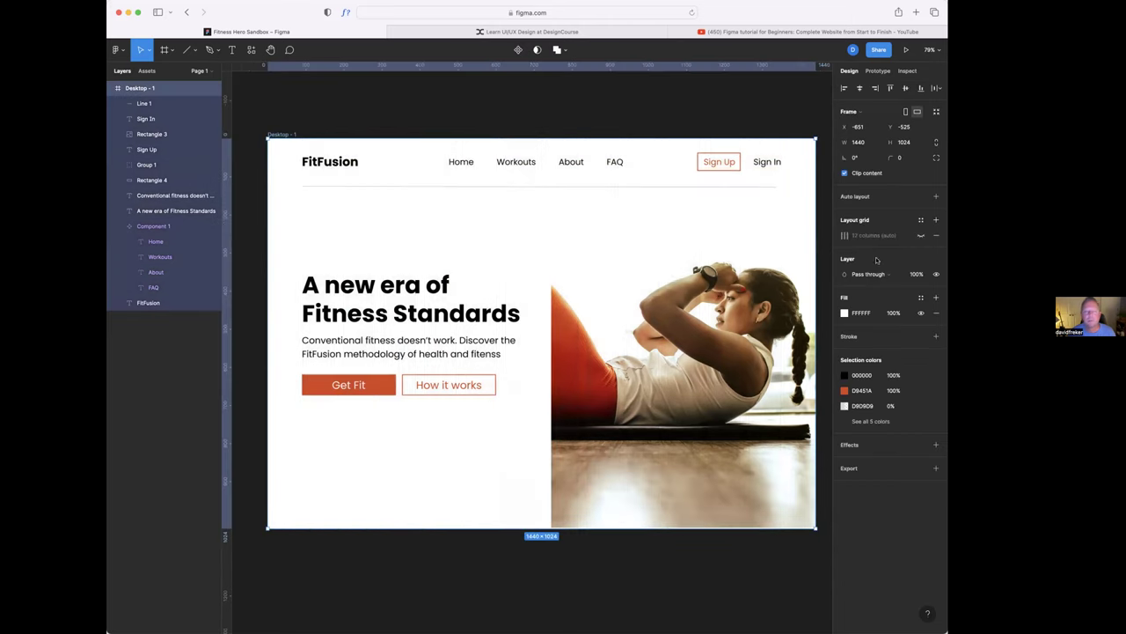
click(515, 115)
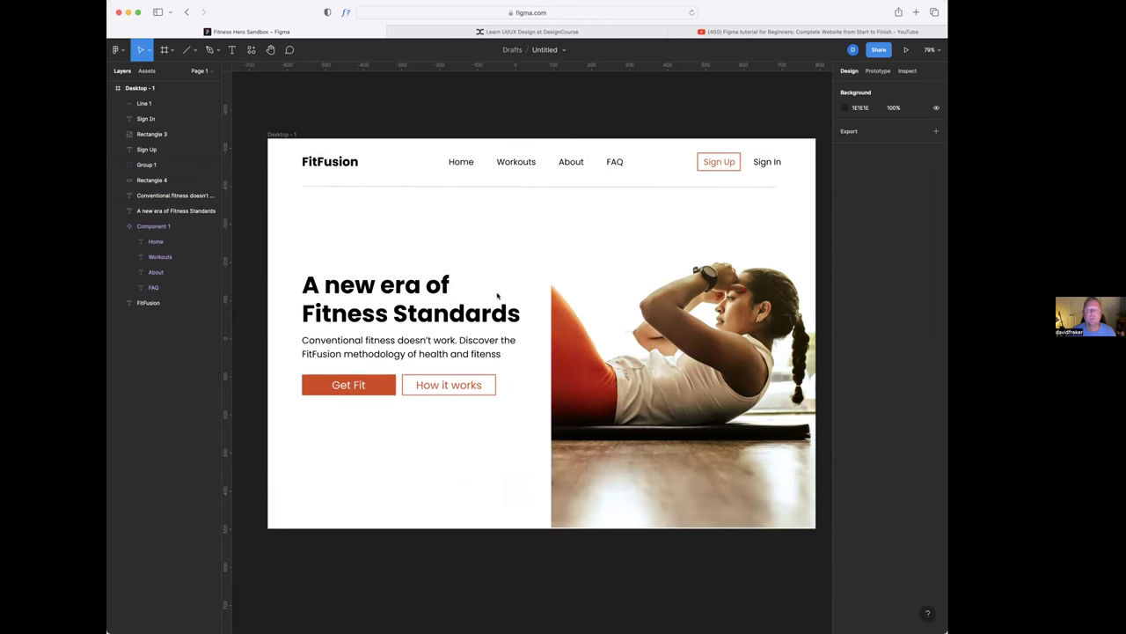
scroll(506, 293, down, 2)
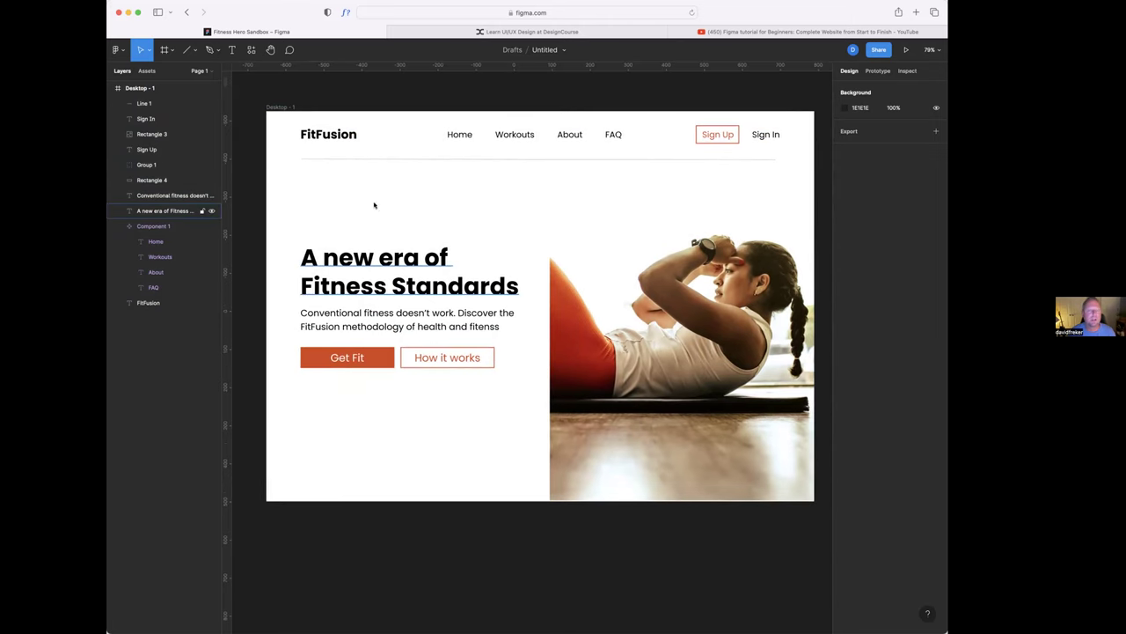
click(279, 115)
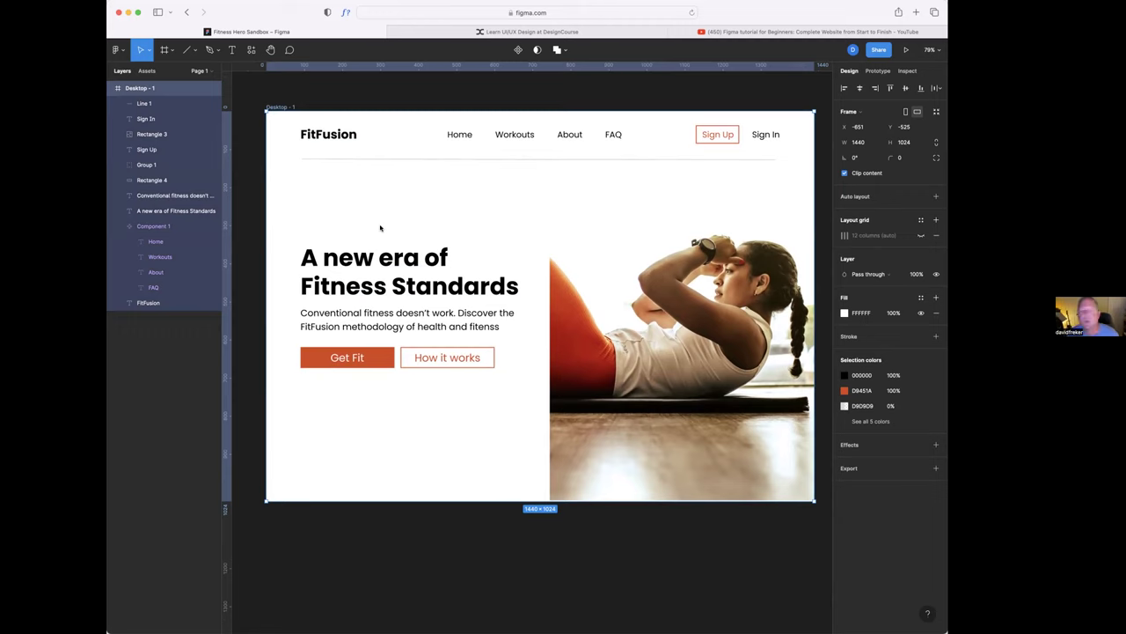
scroll(380, 228, right, 1)
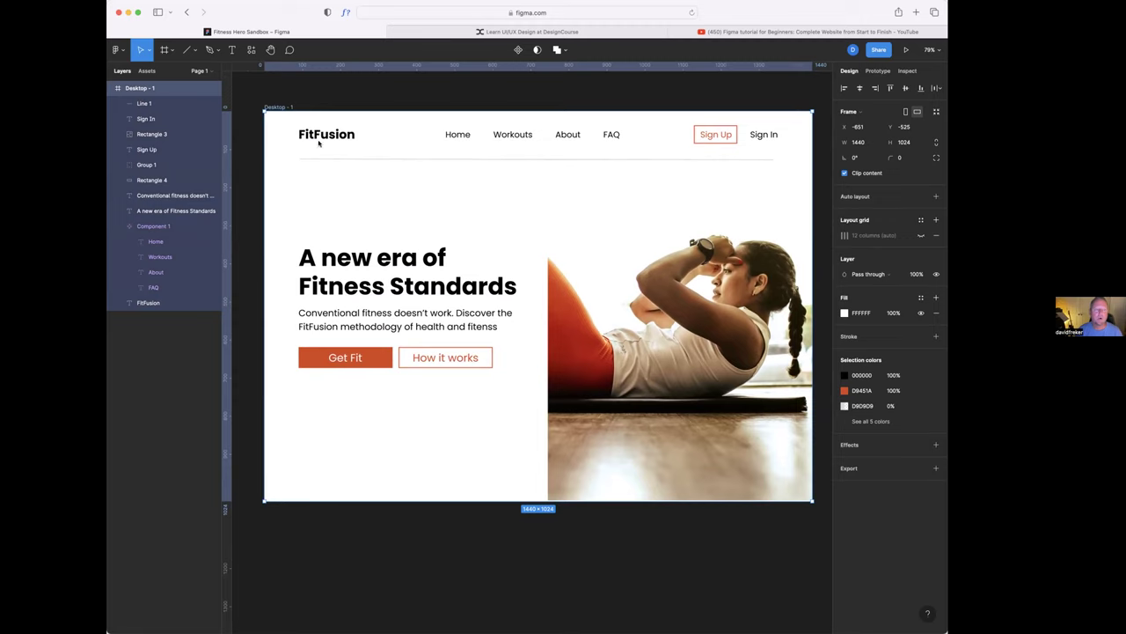
click(381, 94)
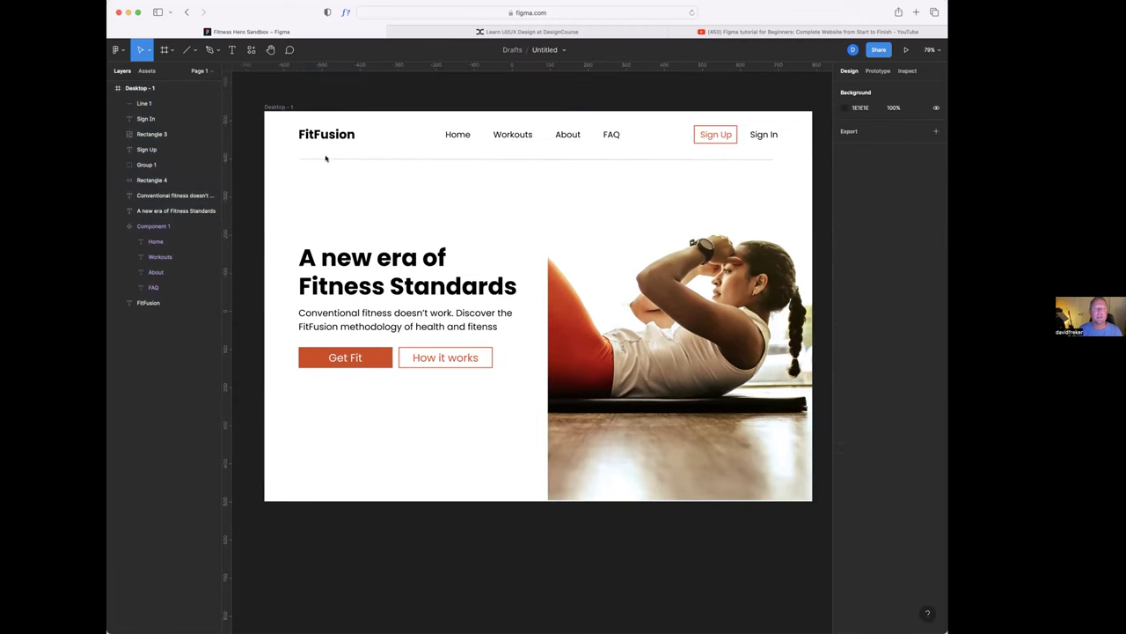
- Duplicate the whole hero frame directly below the original, at Y 539
click(279, 107)
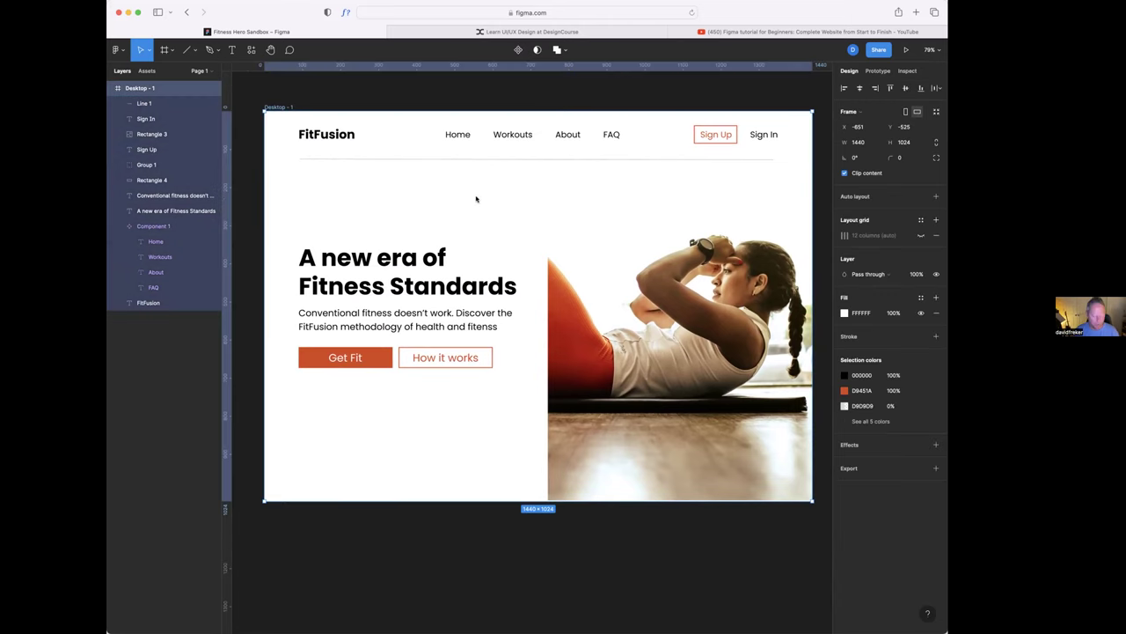
drag(495, 184, 495, 588)
scroll(492, 496, down, 5)
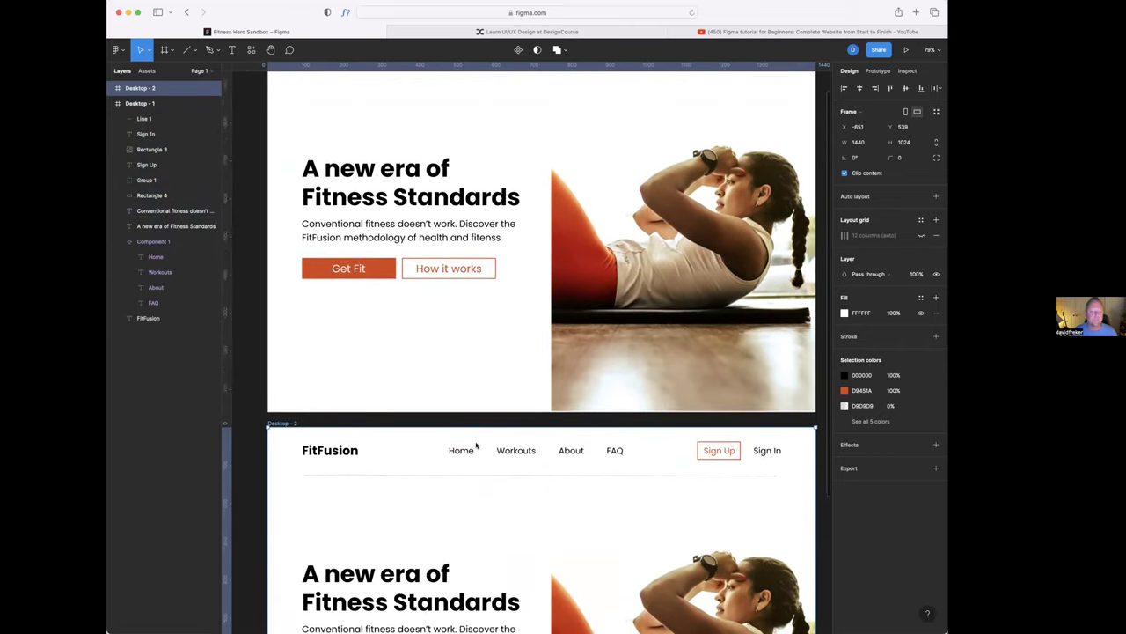
- Enlarge the exercise photo in the duplicated frame to about 838 × 1082 and send it behind the other layers
scroll(477, 443, down, 2)
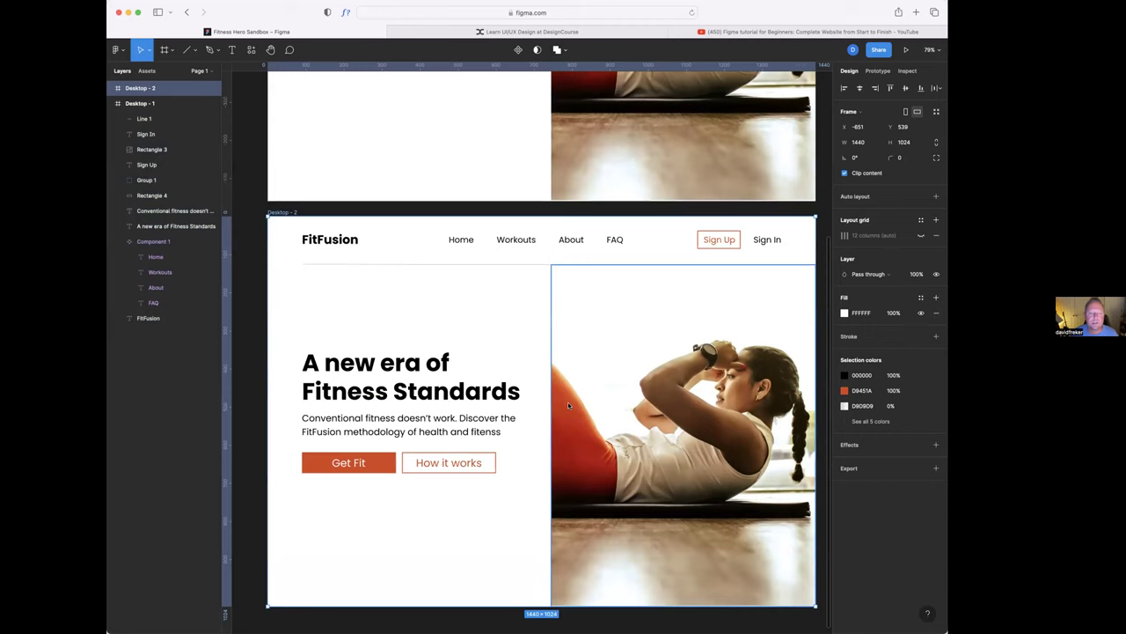
click(594, 396)
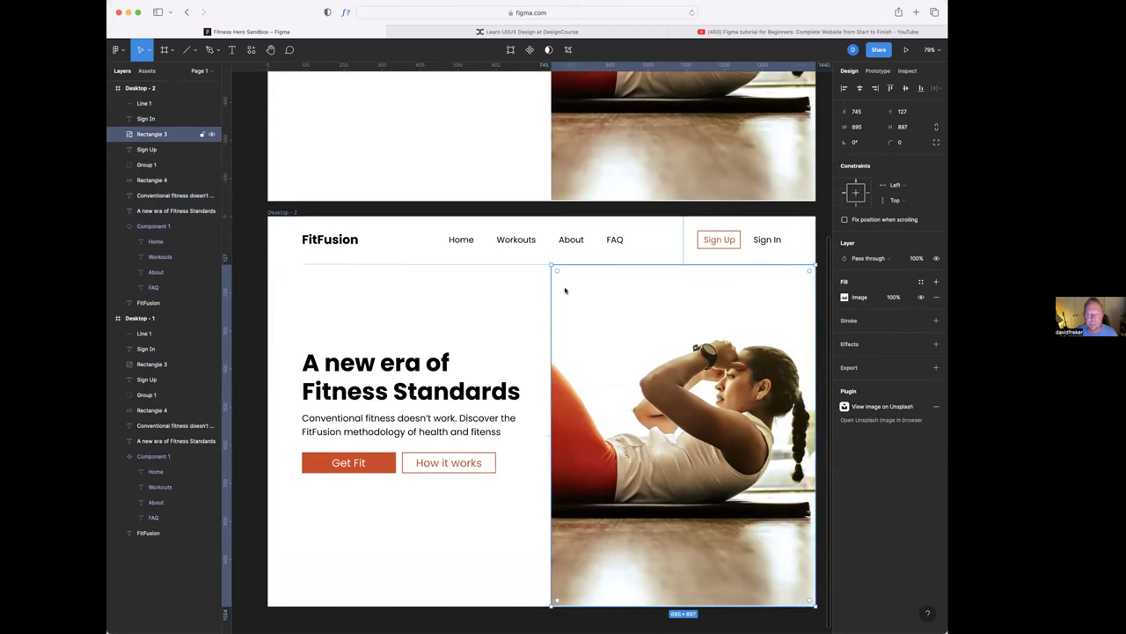
drag(551, 266, 497, 250)
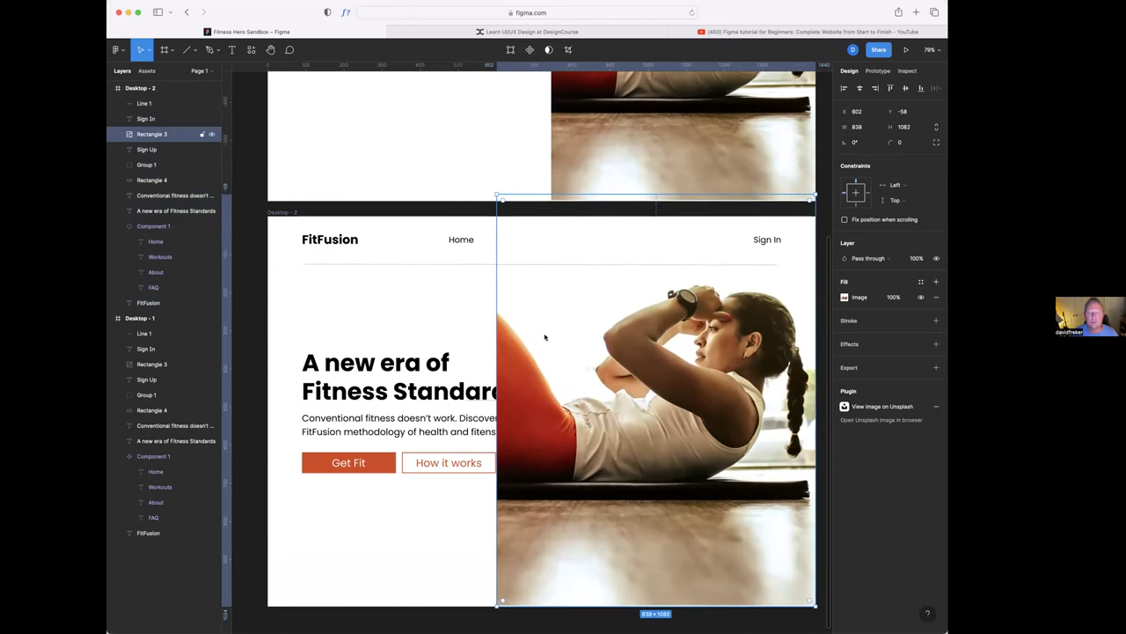
right_click(563, 301)
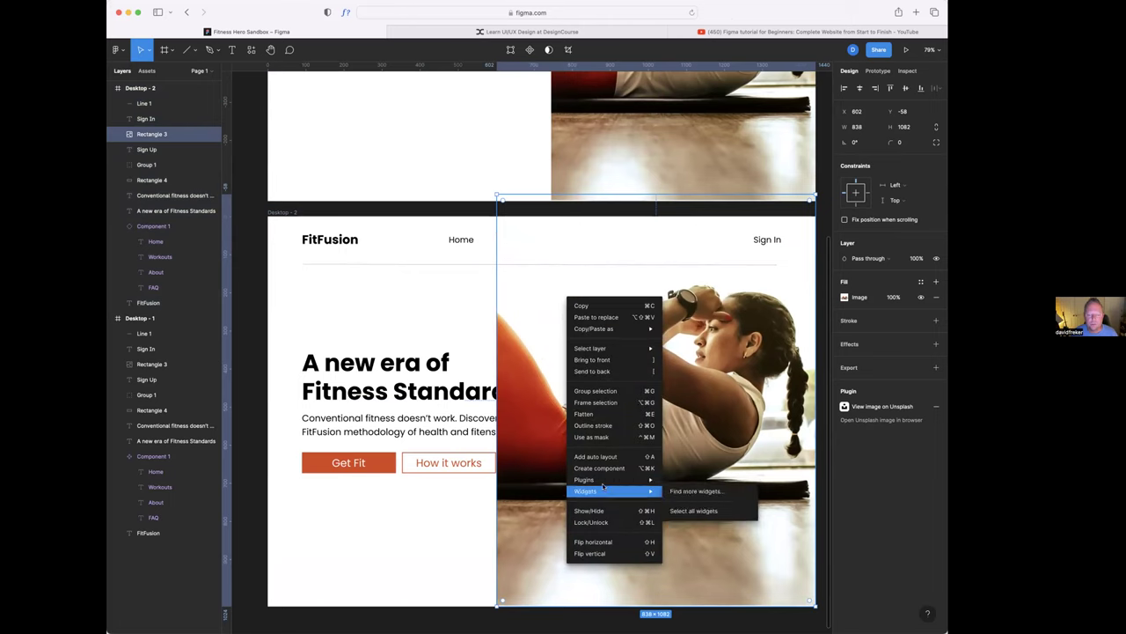
click(604, 372)
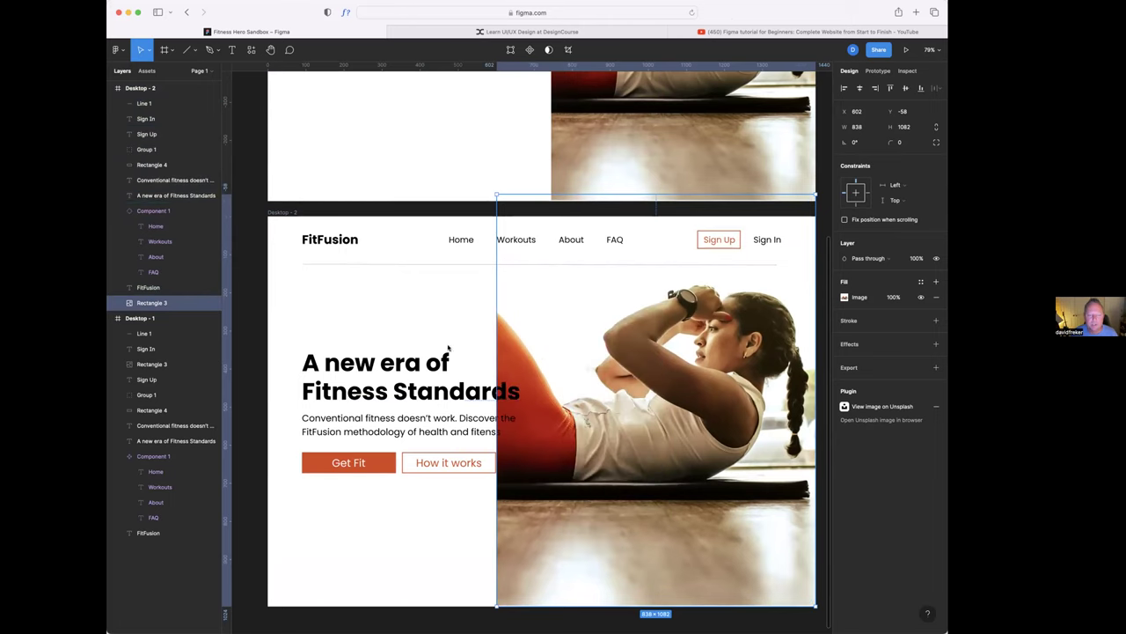
click(412, 306)
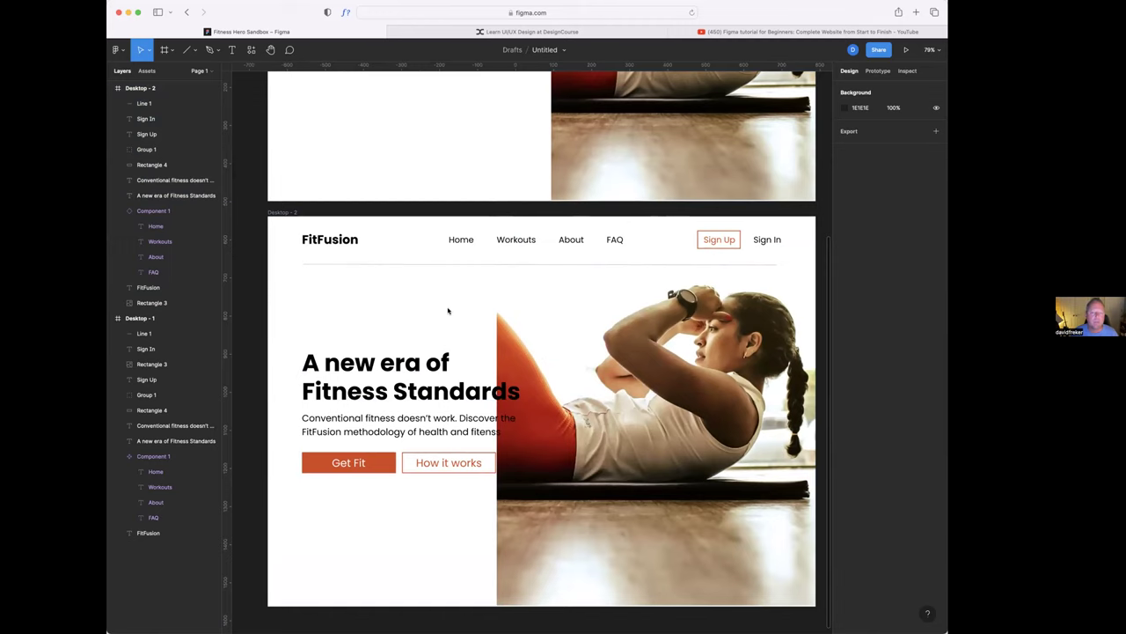
- Draw a triangle polygon about 355 × 1106 over the enlarged photo, starting at its left edge below the header line
click(194, 50)
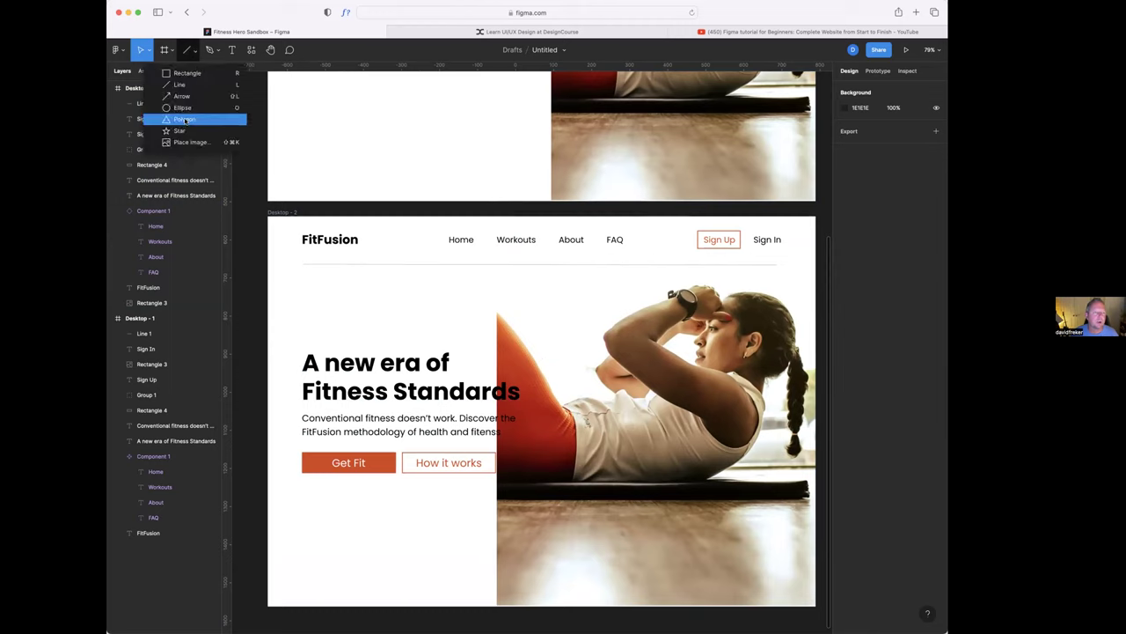
click(167, 116)
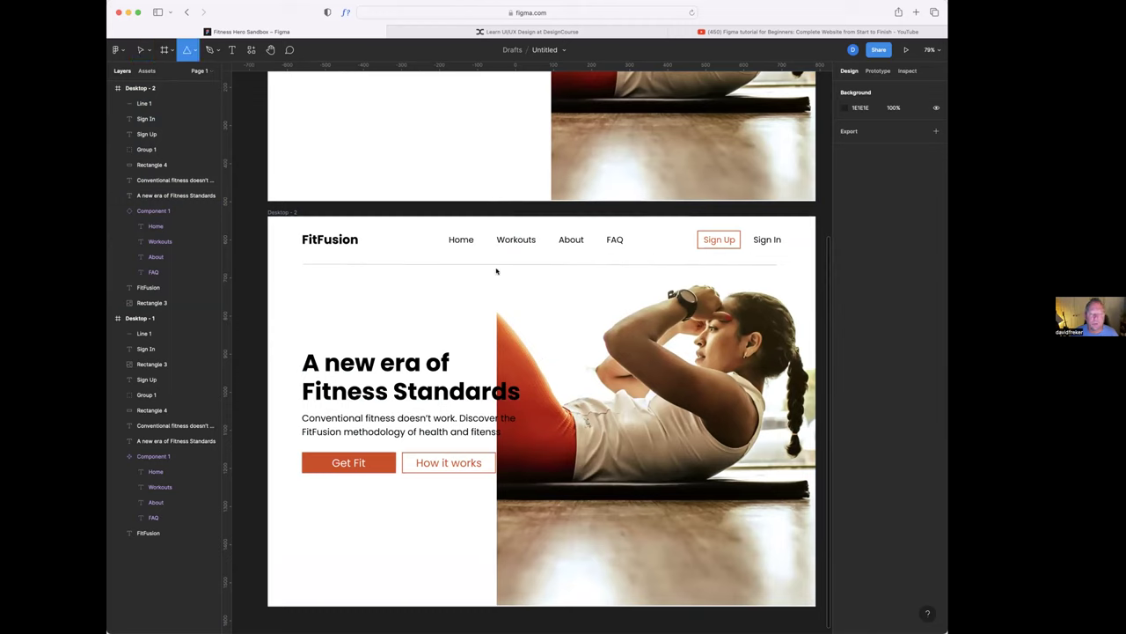
drag(497, 278, 632, 565)
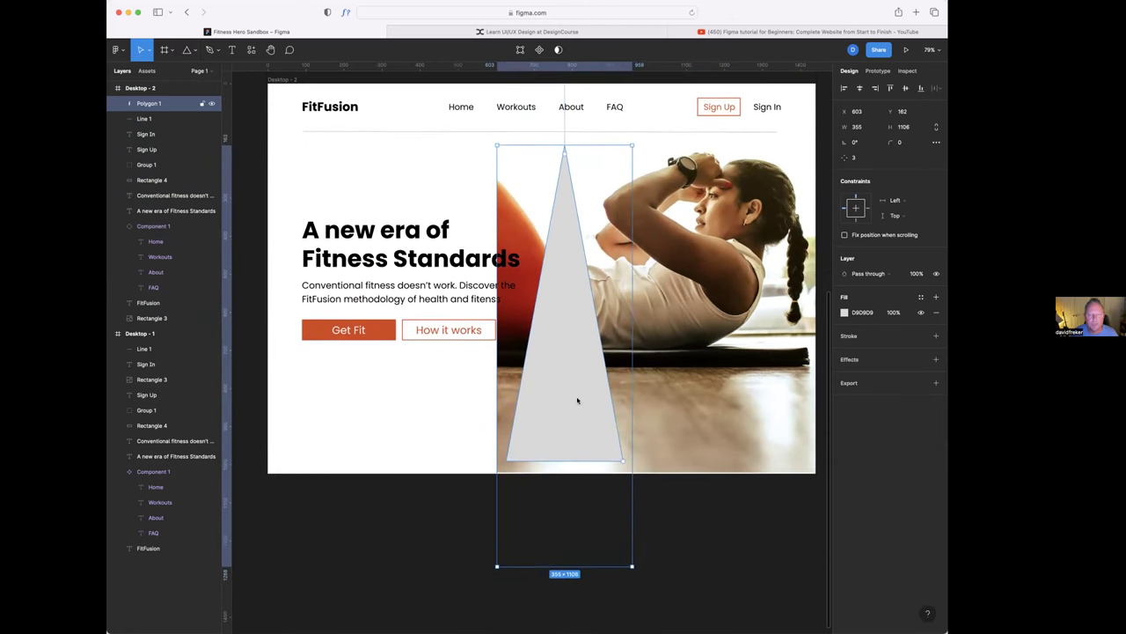
- Reshape the triangle into a downward-pointing wedge along the photo's left edge, with corners at about X 595.5, Y 162 and X 603, Y 1025.5
double_click(577, 400)
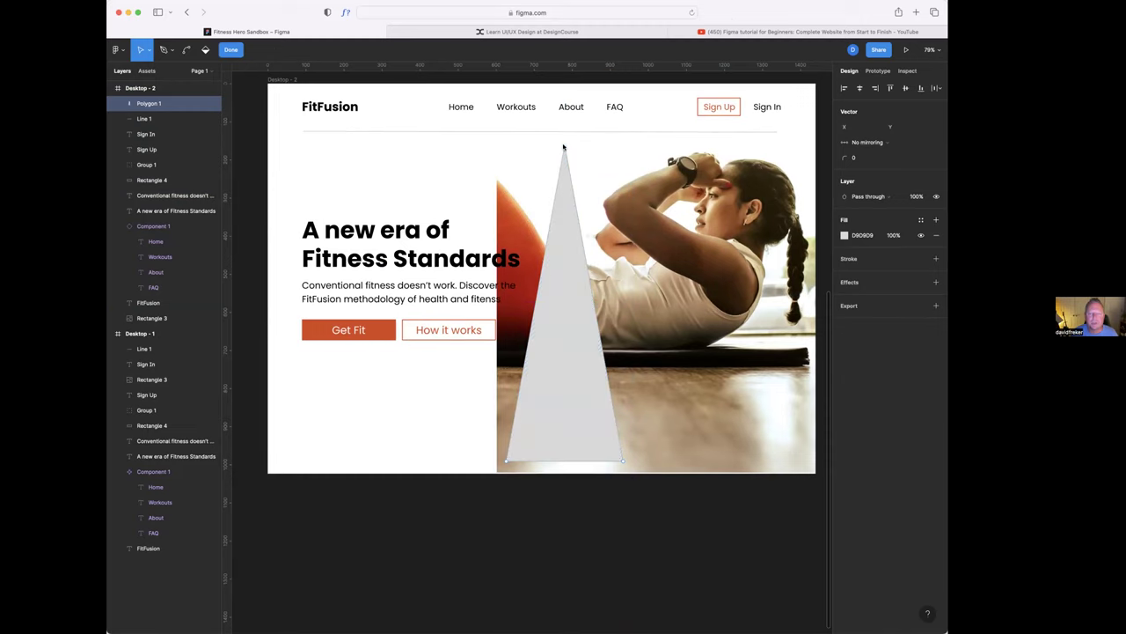
click(506, 460)
drag(506, 461, 494, 145)
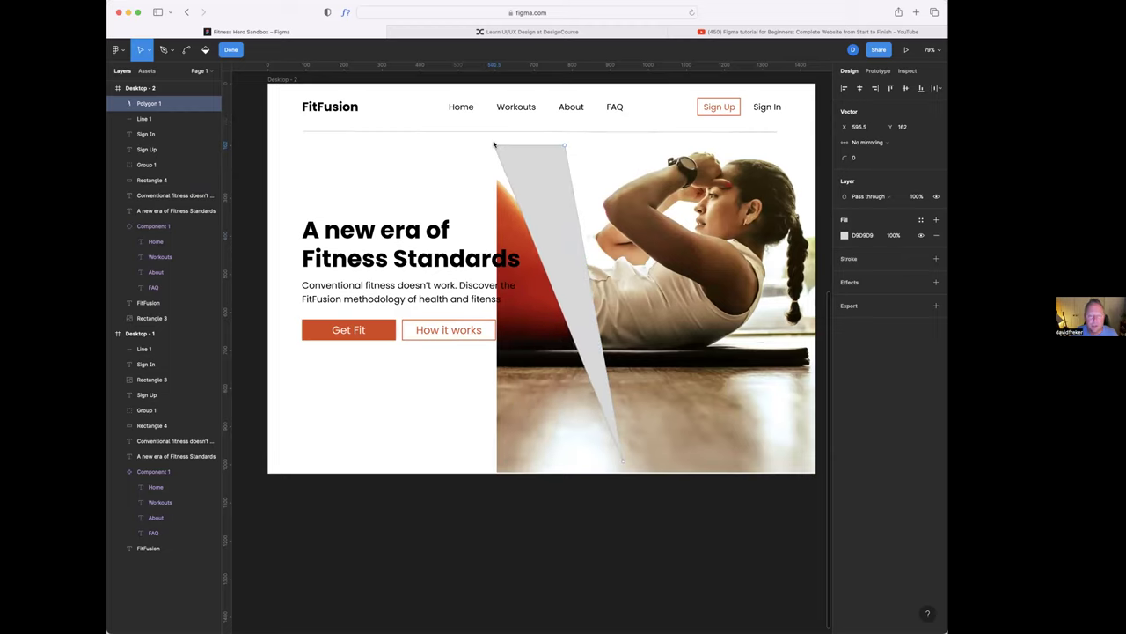
drag(622, 461, 498, 475)
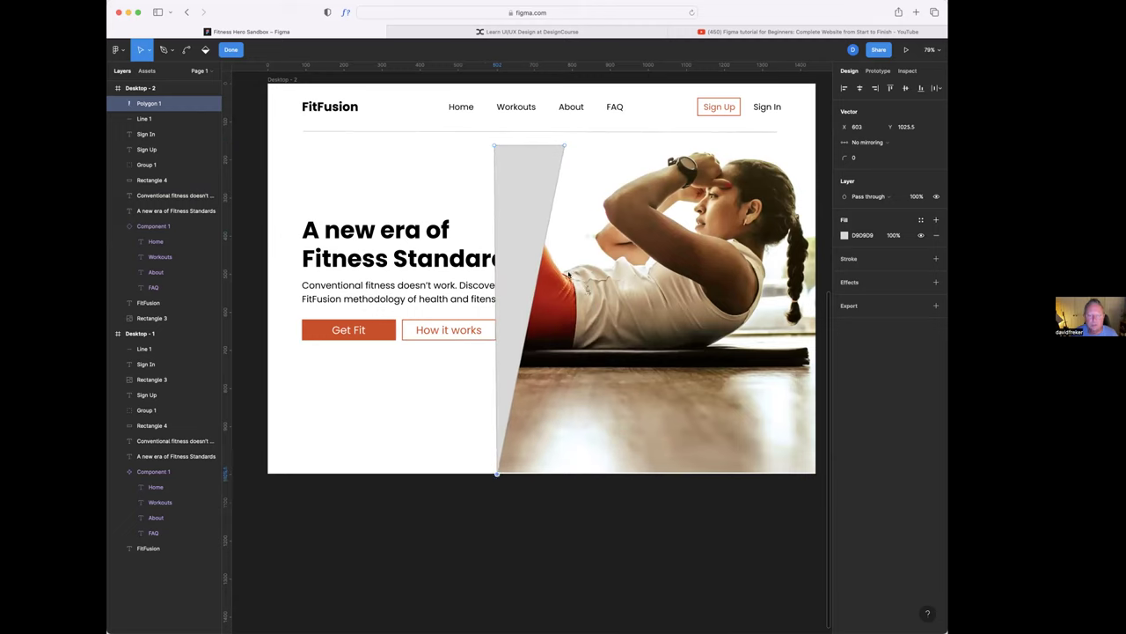
click(535, 170)
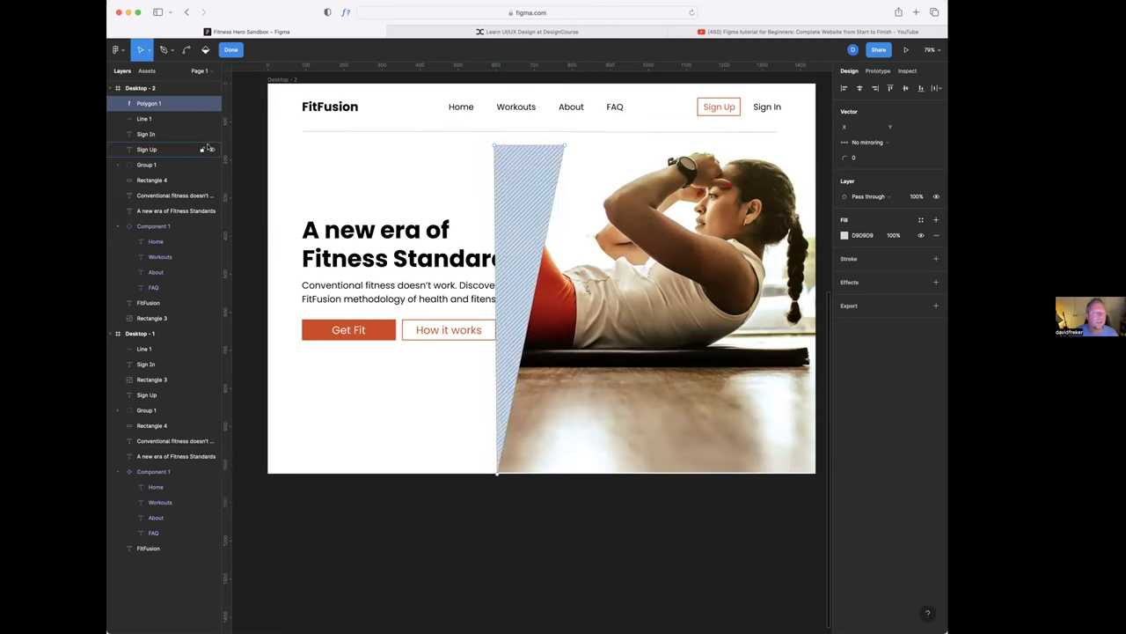
right_click(532, 182)
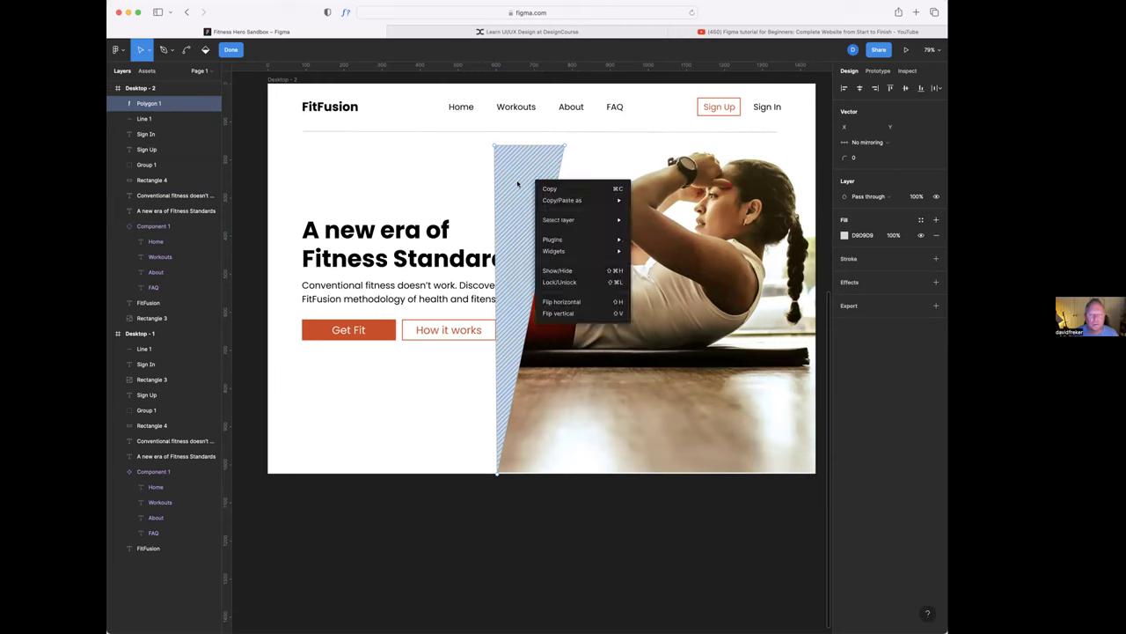
key(Escape)
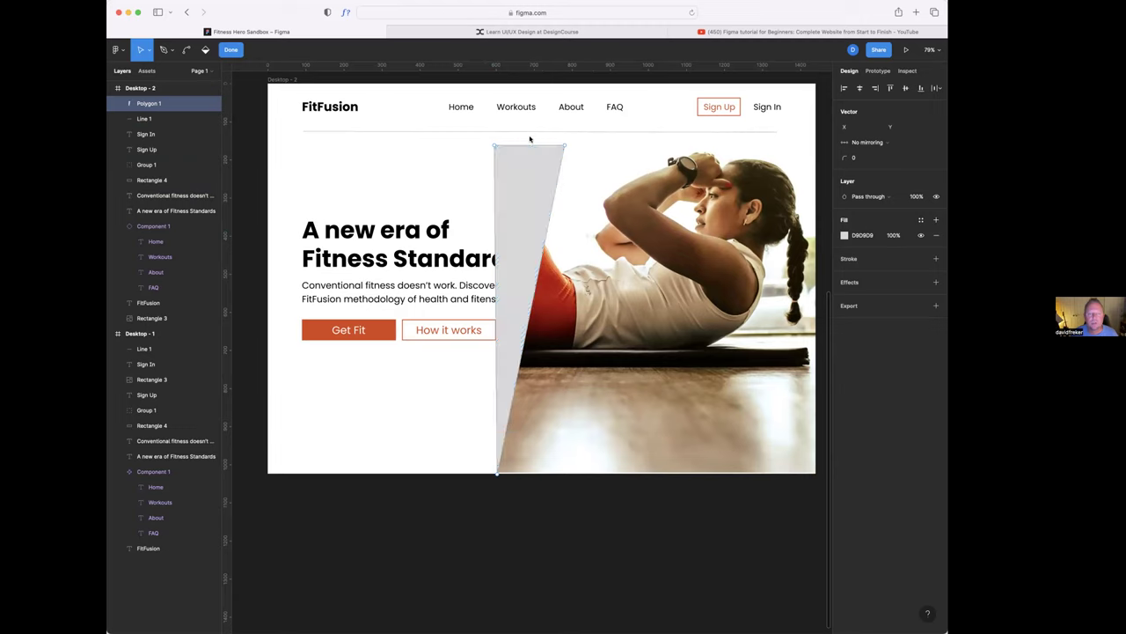
key(Escape)
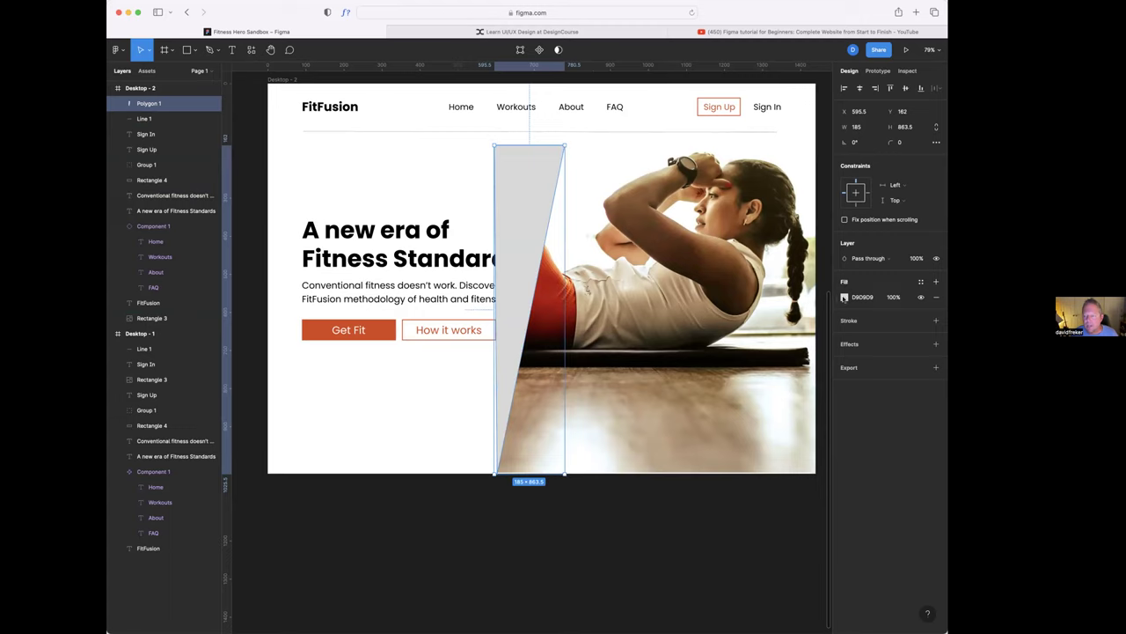
- Set the wedge's fill colour to white (FFFFFF)
click(845, 296)
drag(728, 344, 719, 311)
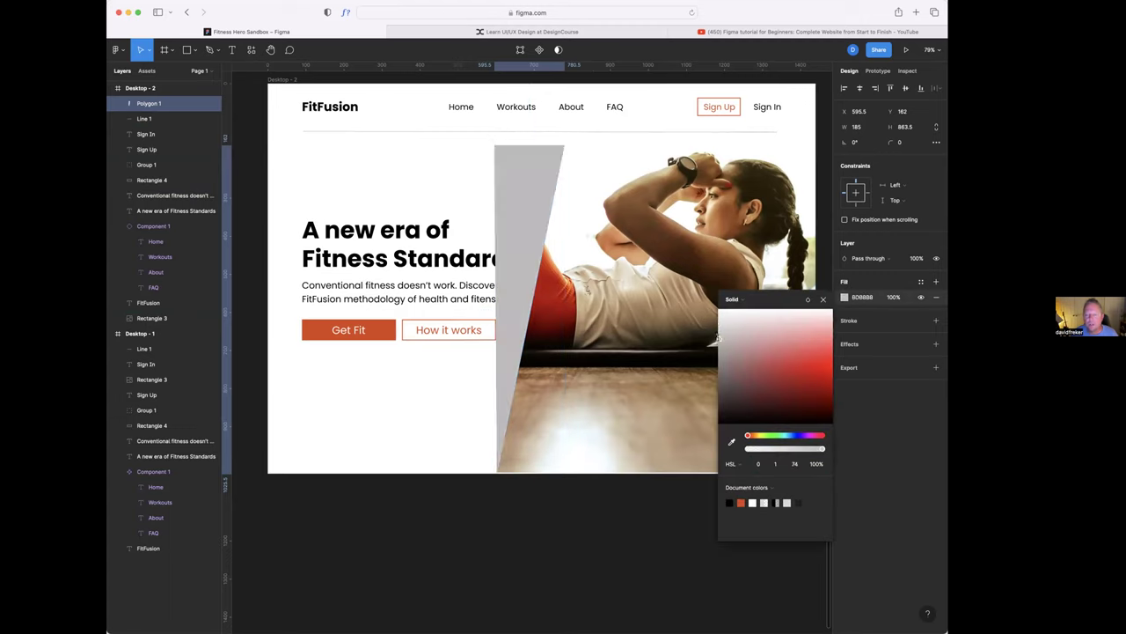
click(588, 549)
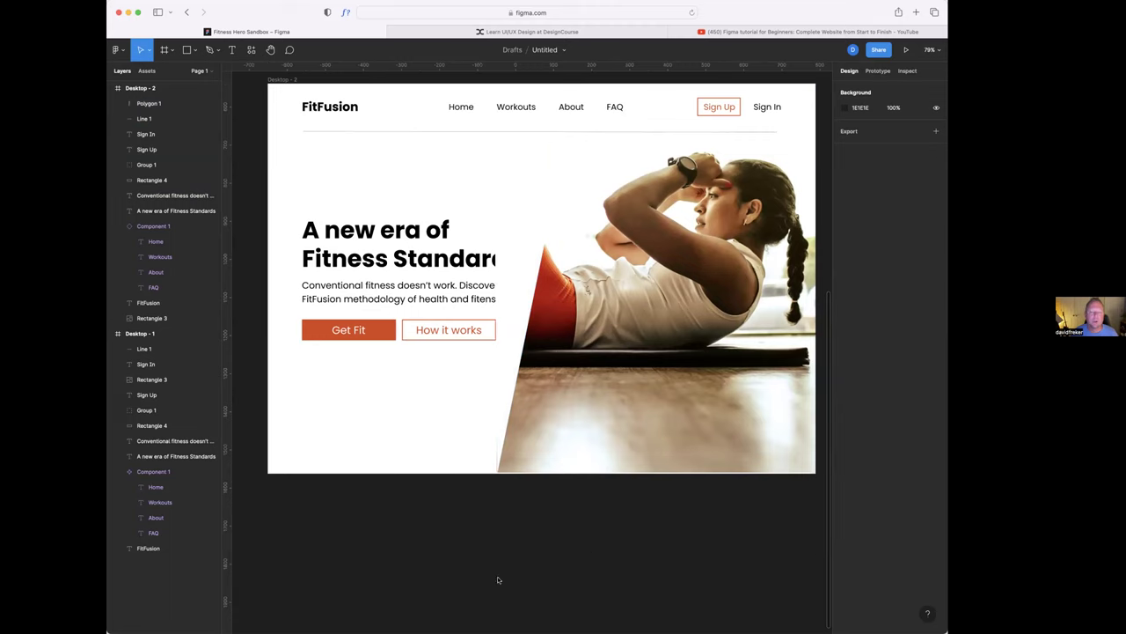
- Shift the exercise photo's image fill slightly downward within its crop in the duplicated frame
scroll(537, 535, up, 2)
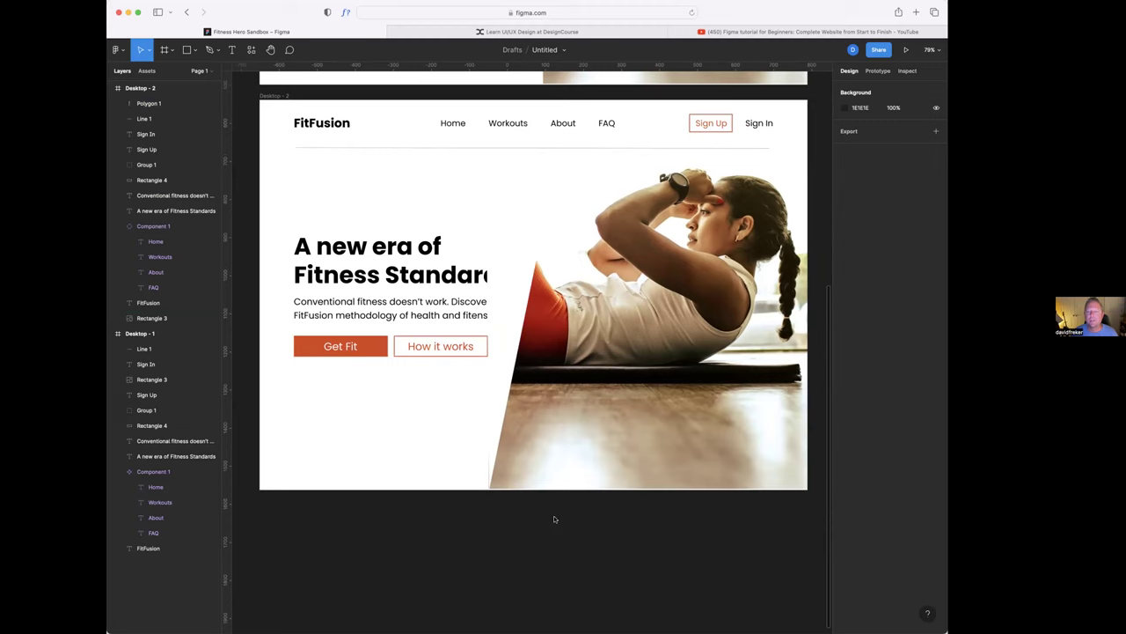
click(631, 327)
scroll(645, 328, up, 3)
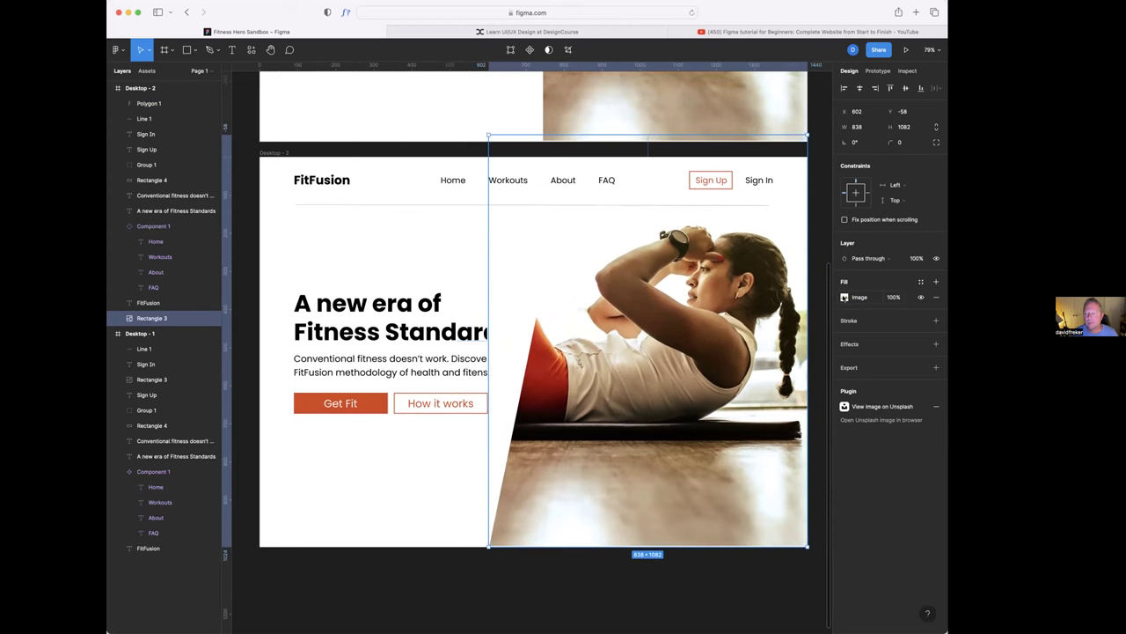
click(845, 297)
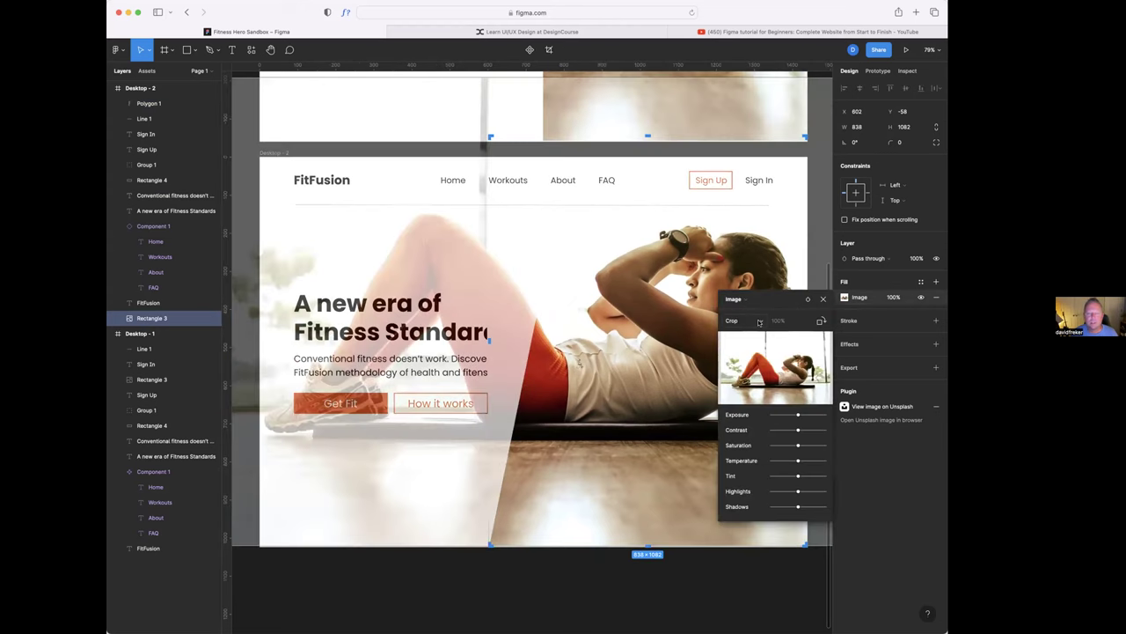
scroll(601, 273, up, 1)
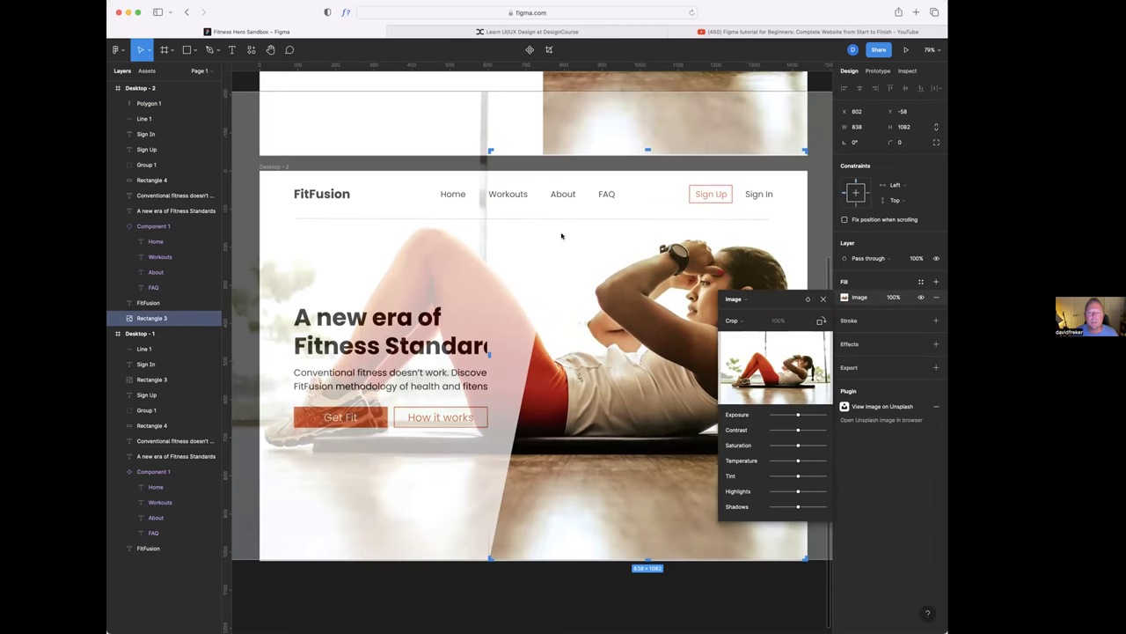
drag(446, 214, 443, 246)
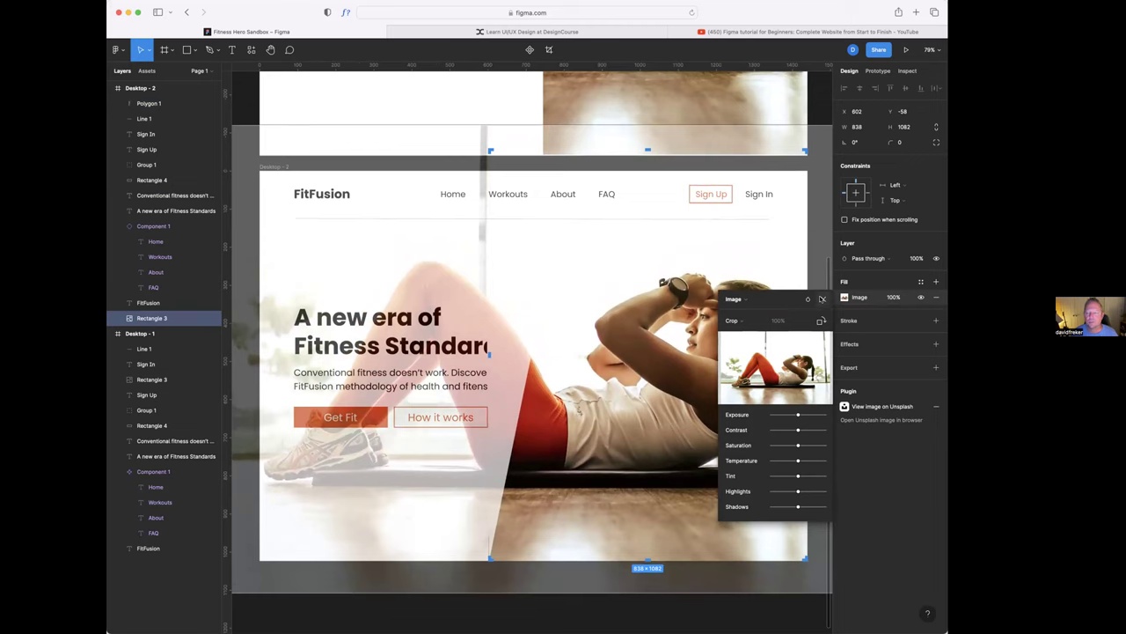
click(824, 299)
click(452, 570)
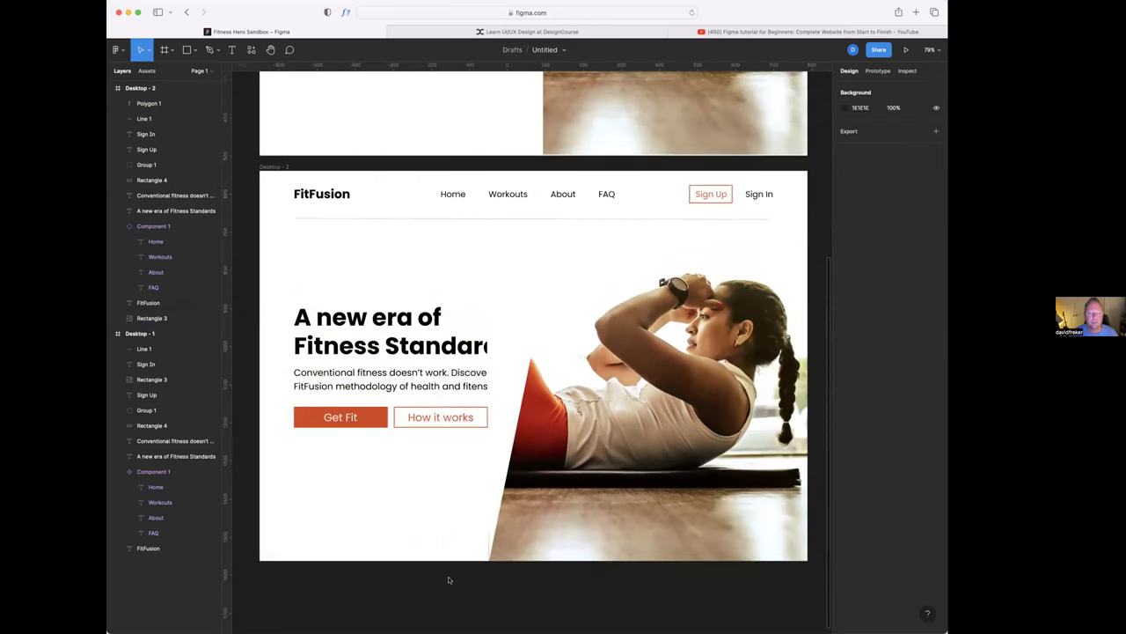
- Reorder the white wedge's layer so it sits directly above the photo and behind the headline and text
click(515, 344)
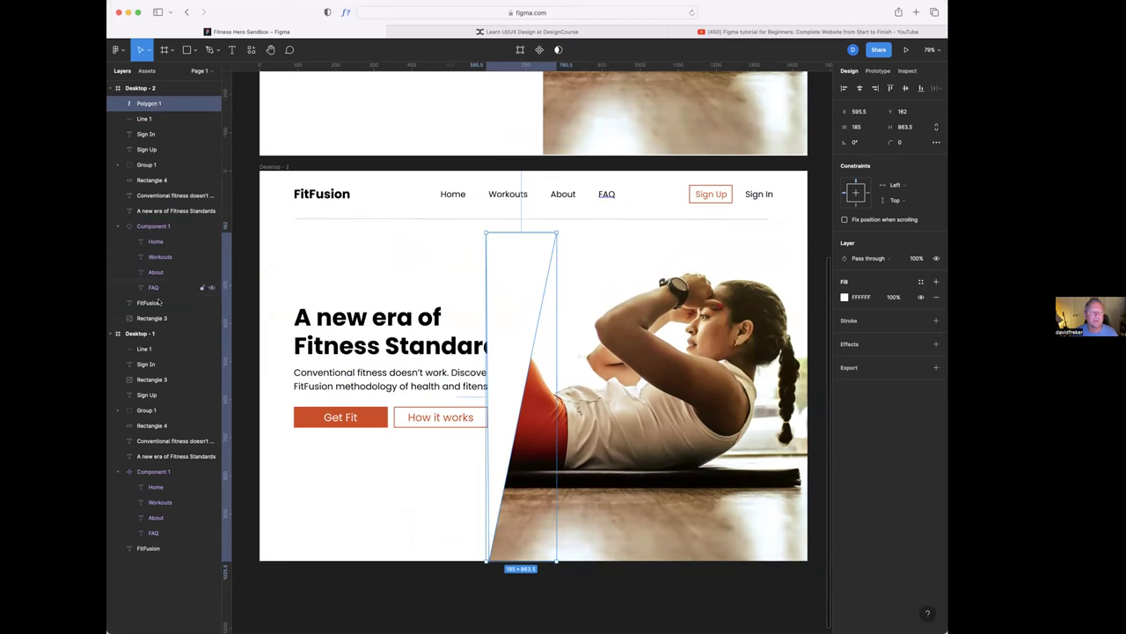
drag(152, 104, 149, 303)
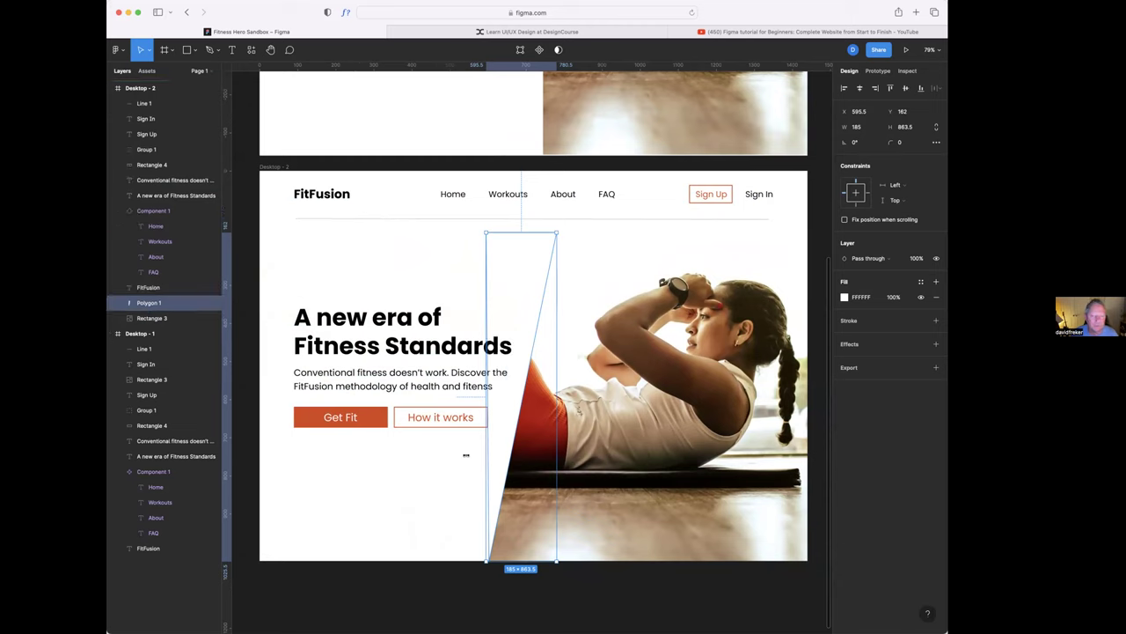
drag(174, 303, 173, 319)
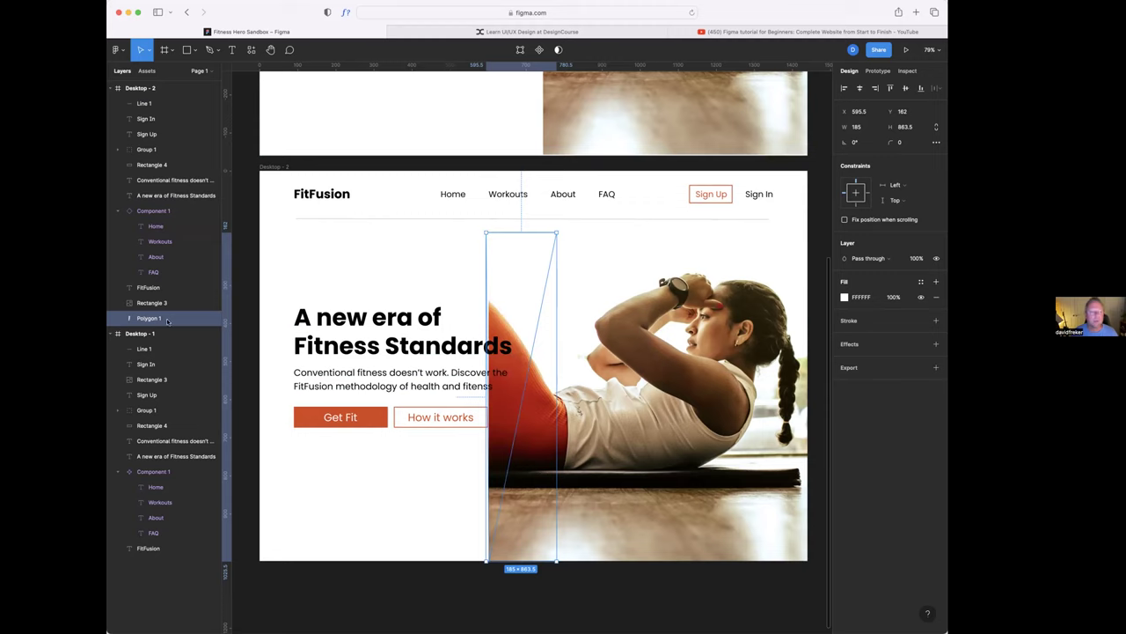
drag(148, 318, 151, 300)
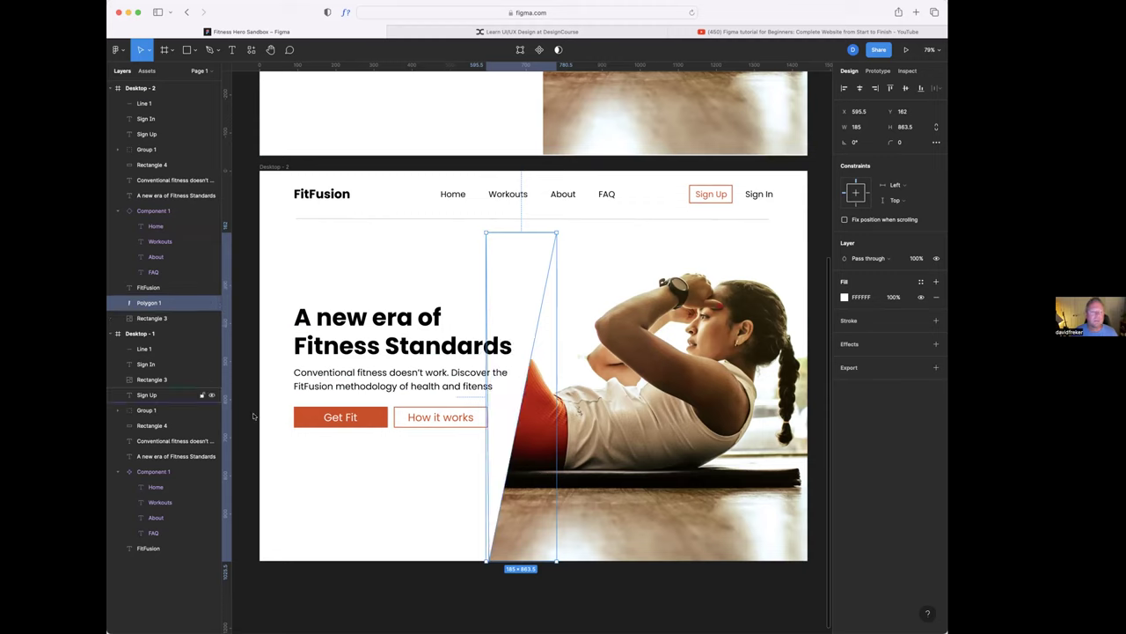
click(333, 478)
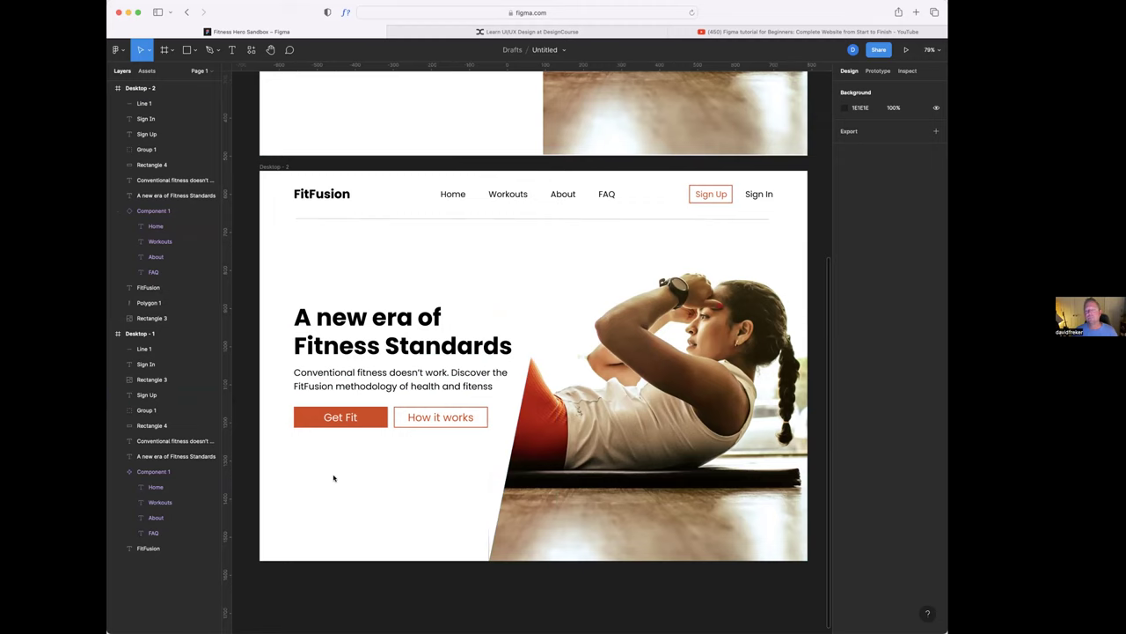
- Rename the exercise photo's layer in the Desktop - 2 frame as "Abds Exercise"
scroll(487, 439, down, 5)
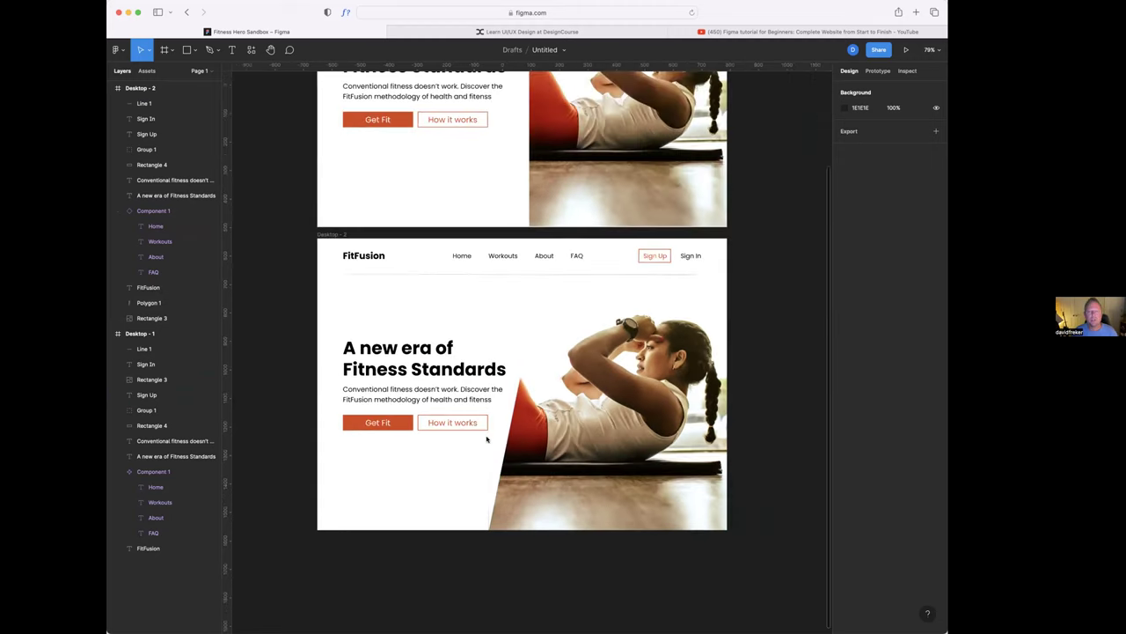
scroll(488, 442, up, 2)
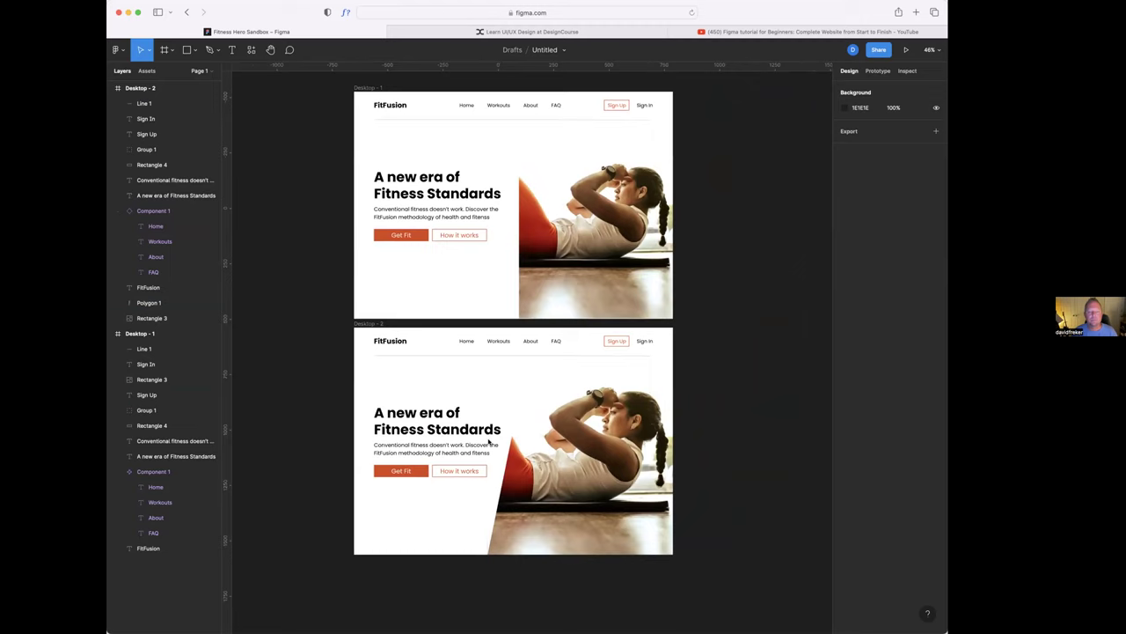
scroll(489, 442, down, 1)
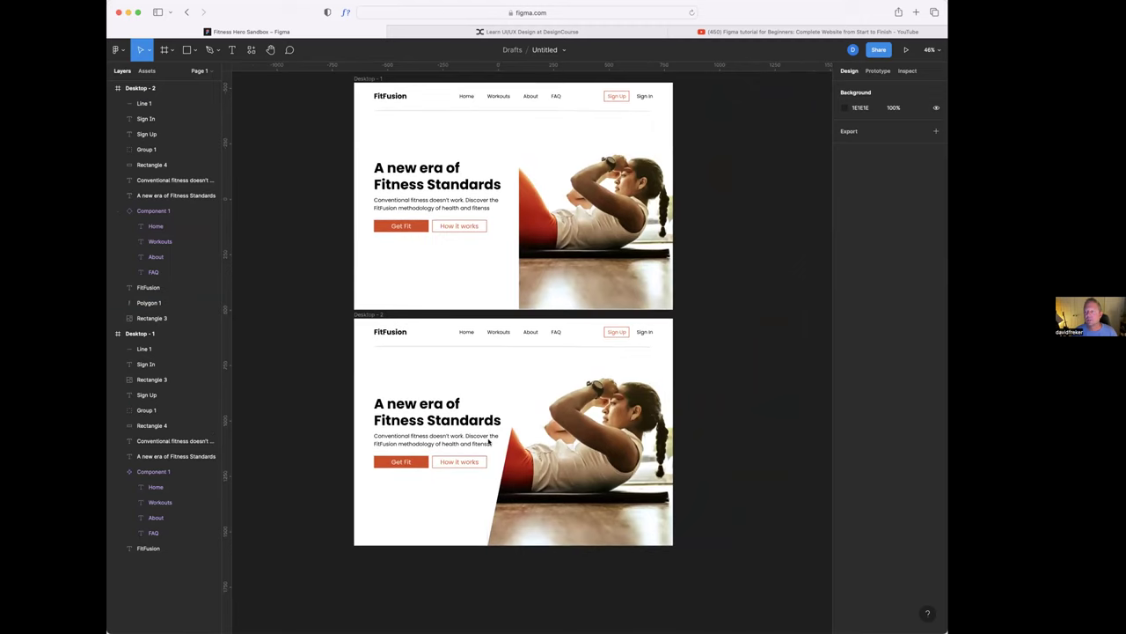
scroll(488, 442, left, 2)
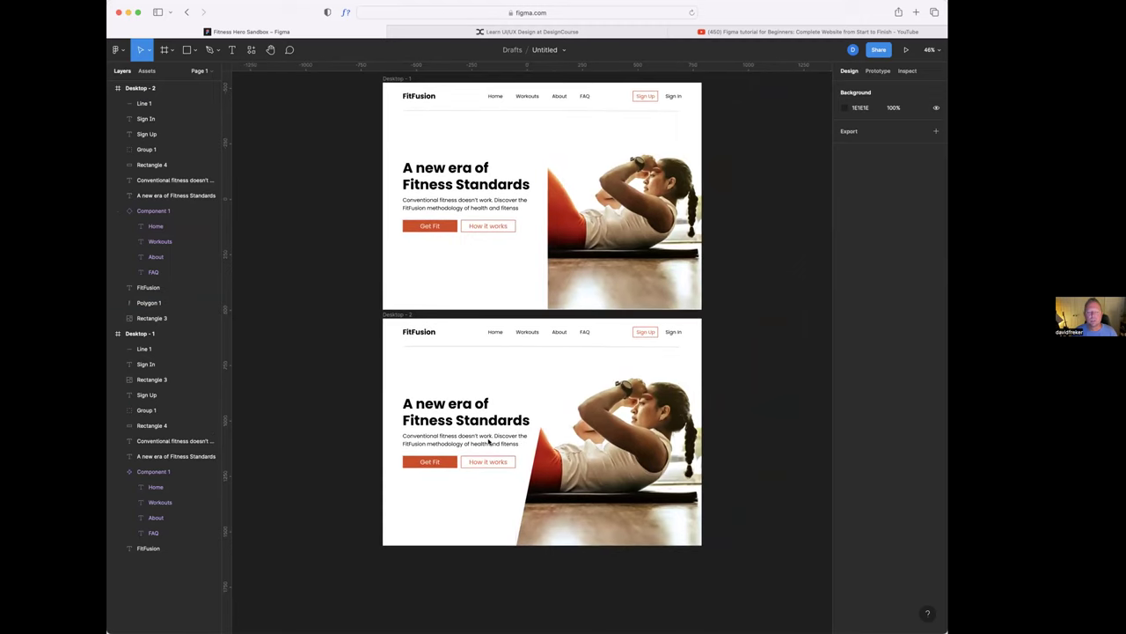
click(156, 322)
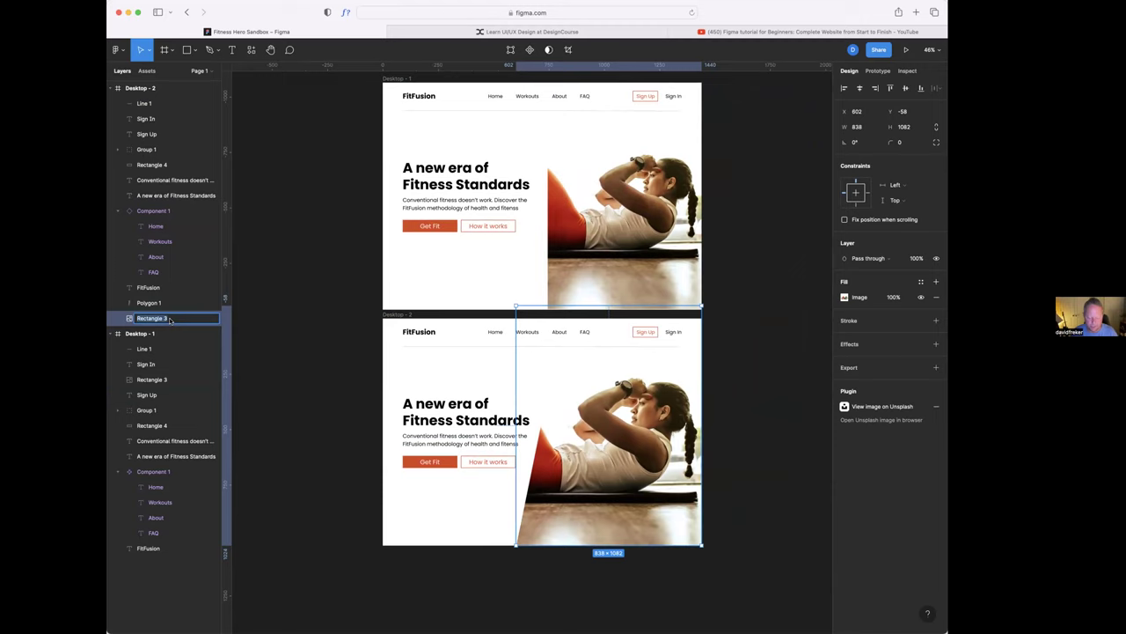
text(Ads)
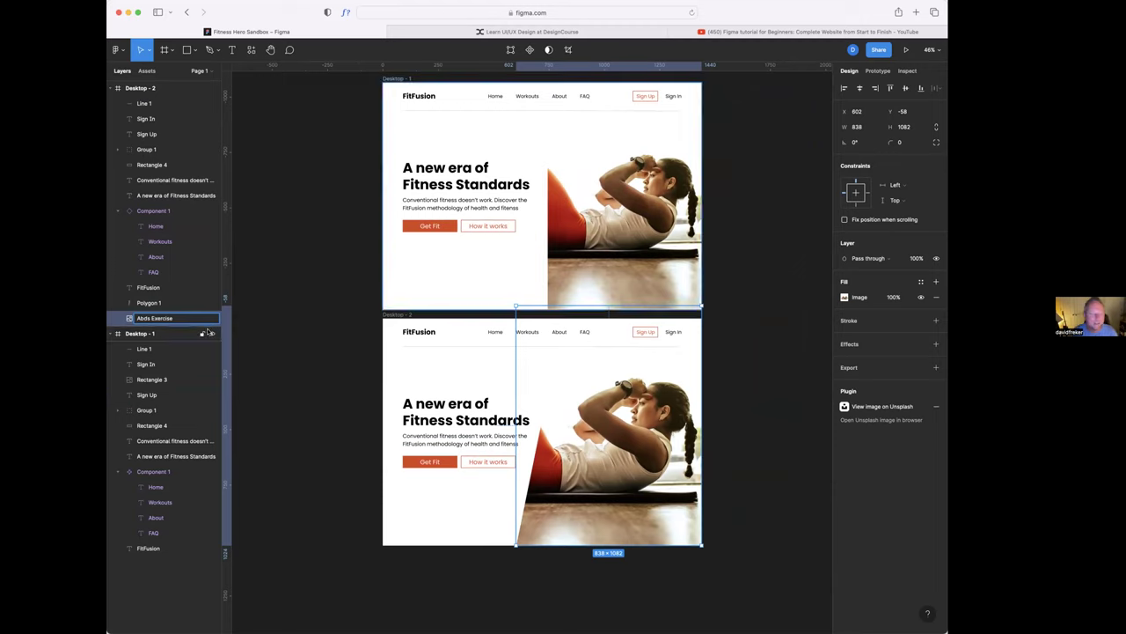
click(264, 317)
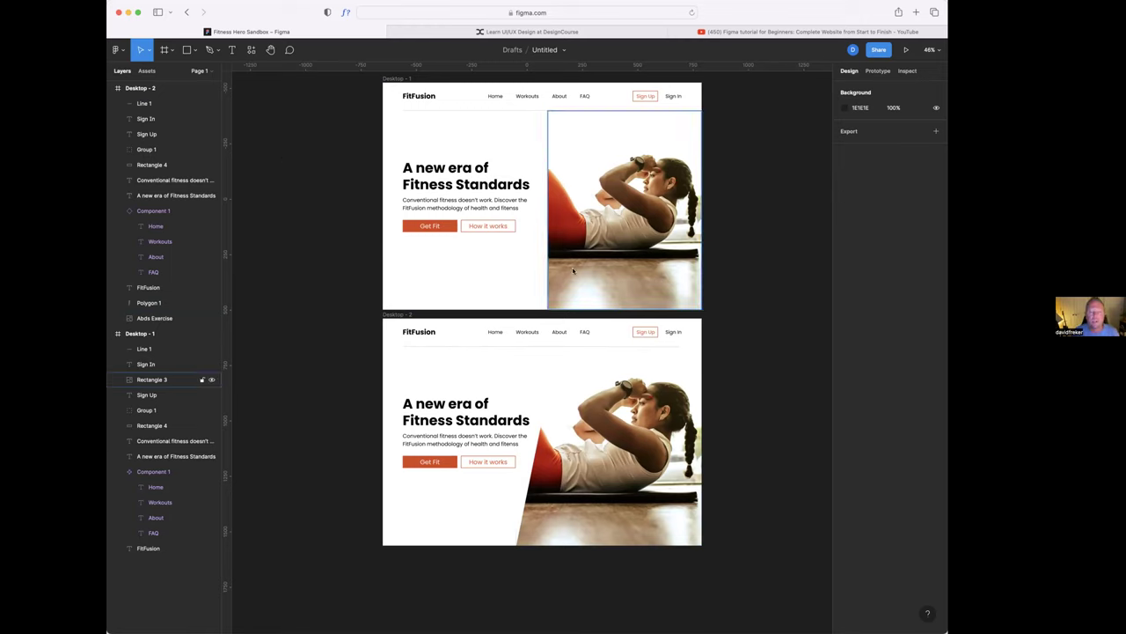
- Duplicate the Desktop - 1 frame and place the copy directly below Desktop - 2, at Y 1603
key(super+a)
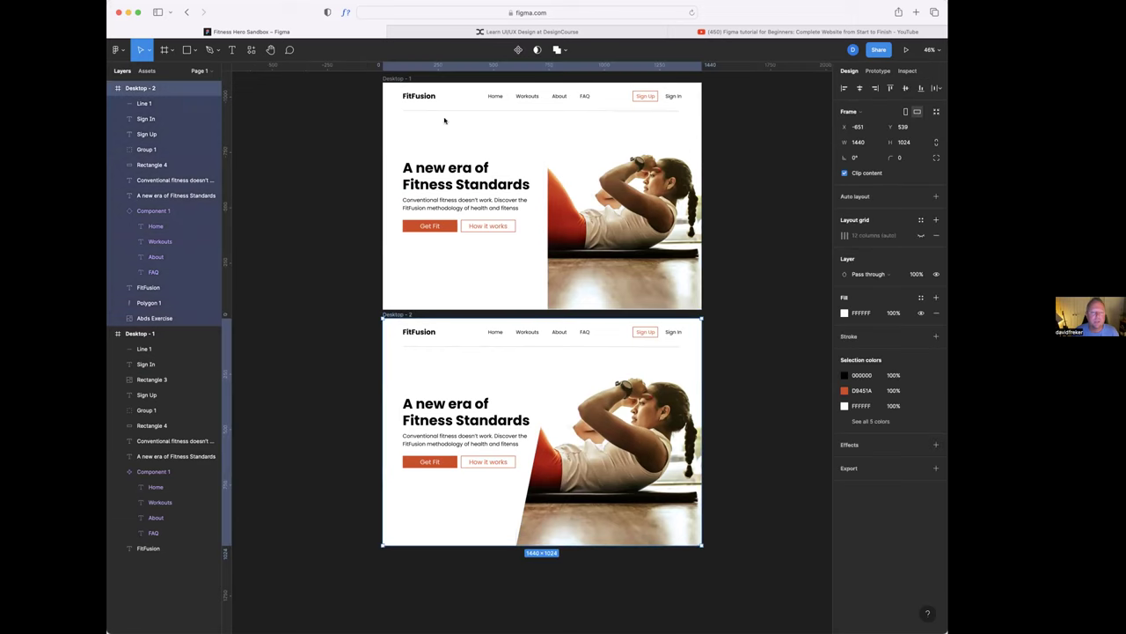
click(476, 144)
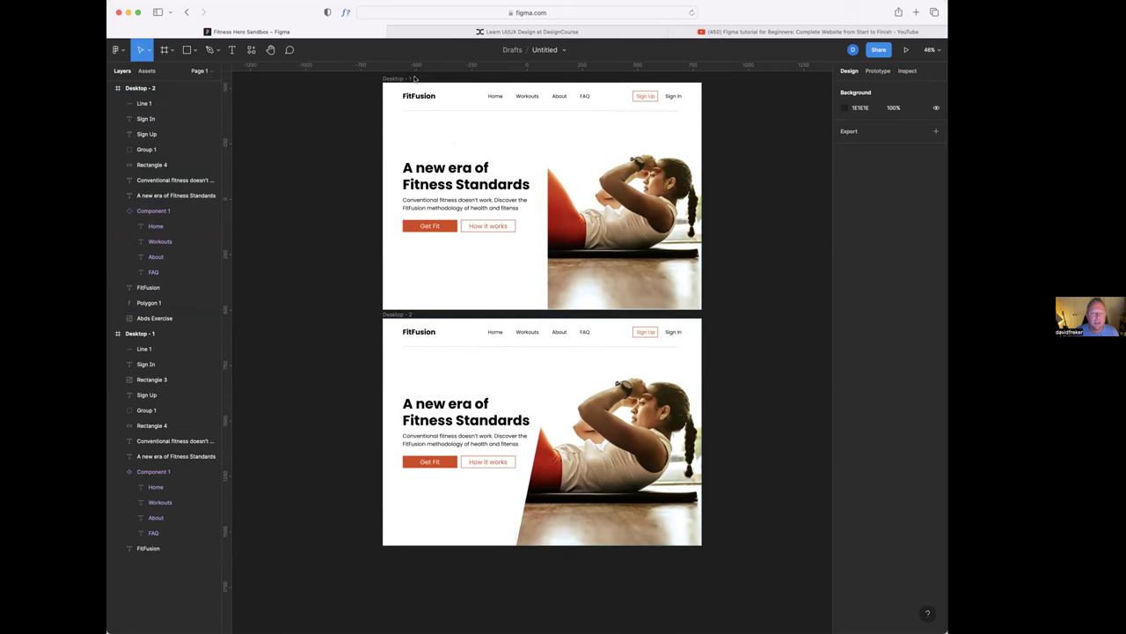
click(408, 81)
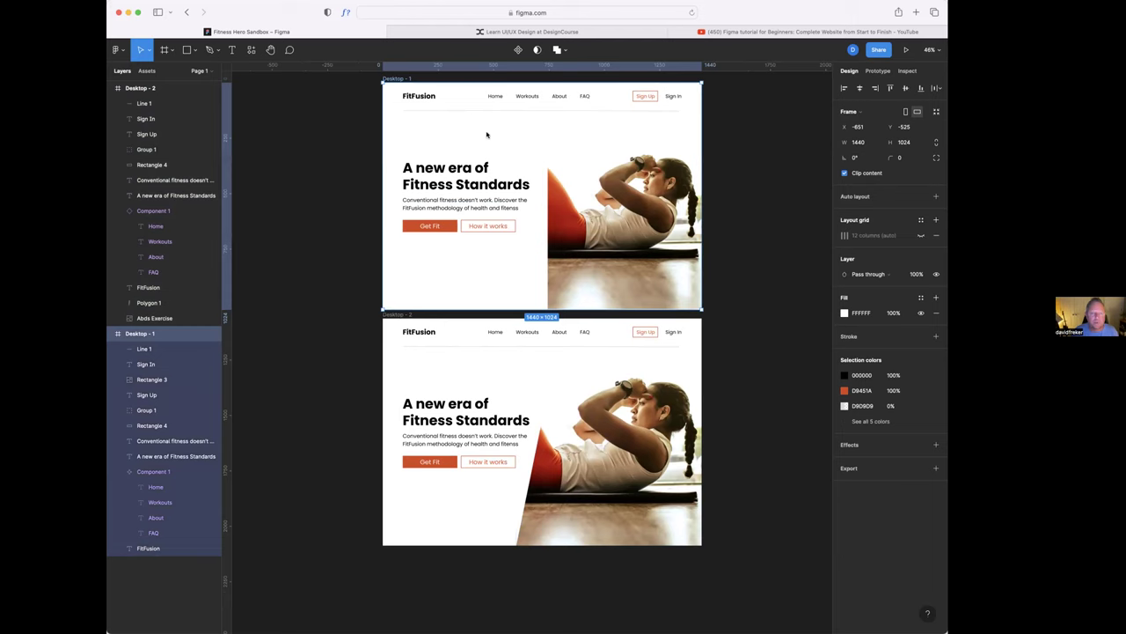
drag(487, 134, 486, 607)
scroll(500, 457, down, 5)
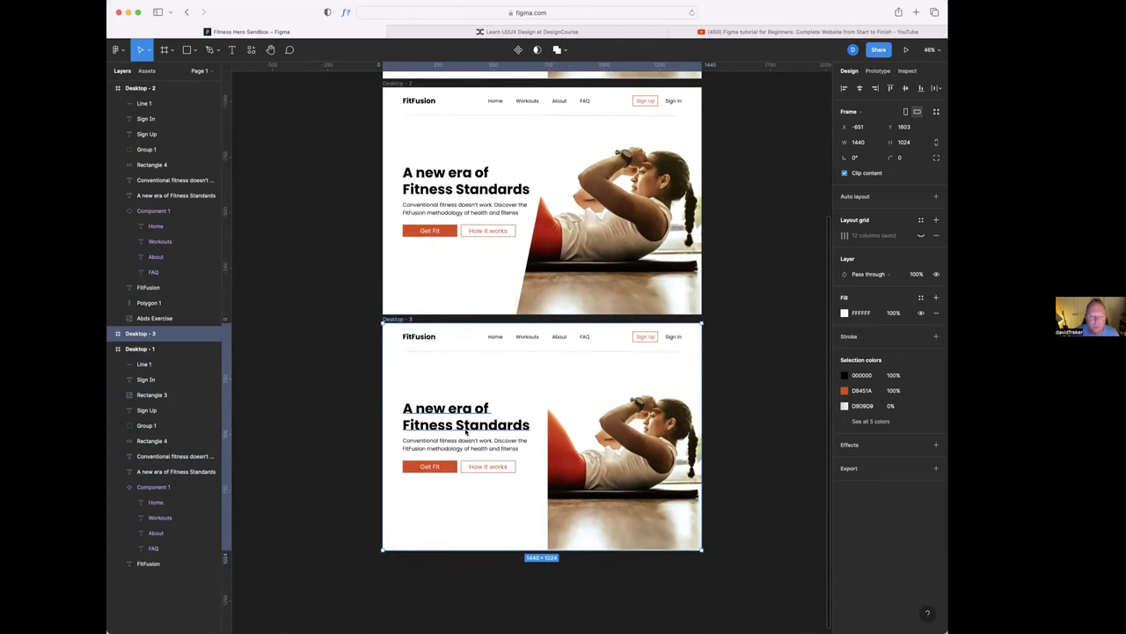
- In the new third frame, move the photo down to about Y 538 and the headline to about X 490, Y 190
click(595, 406)
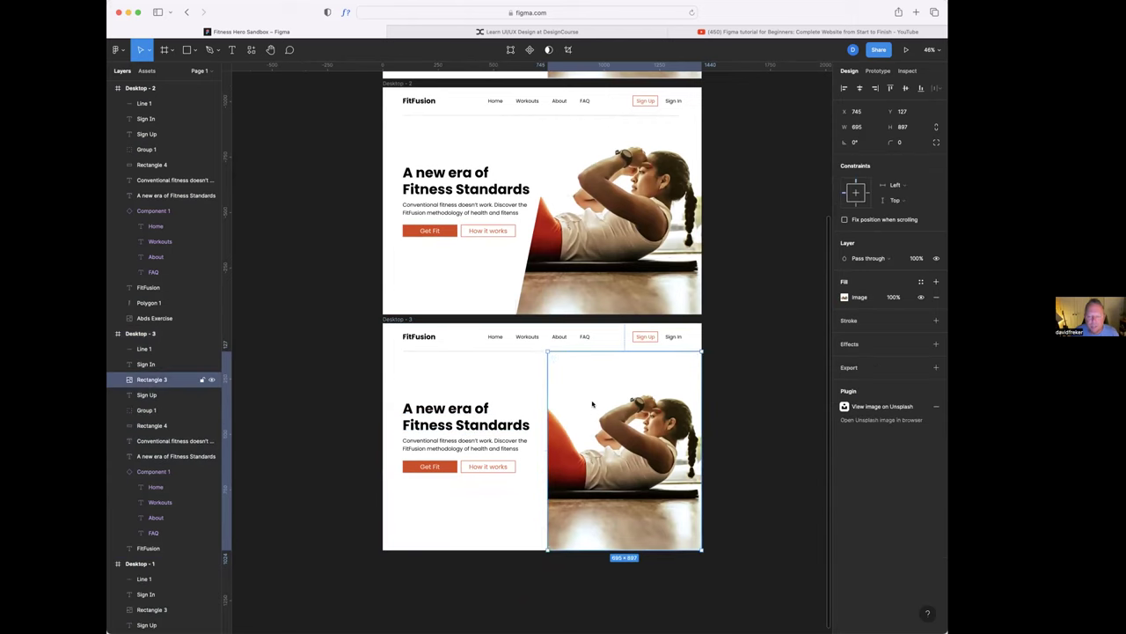
drag(586, 396, 588, 488)
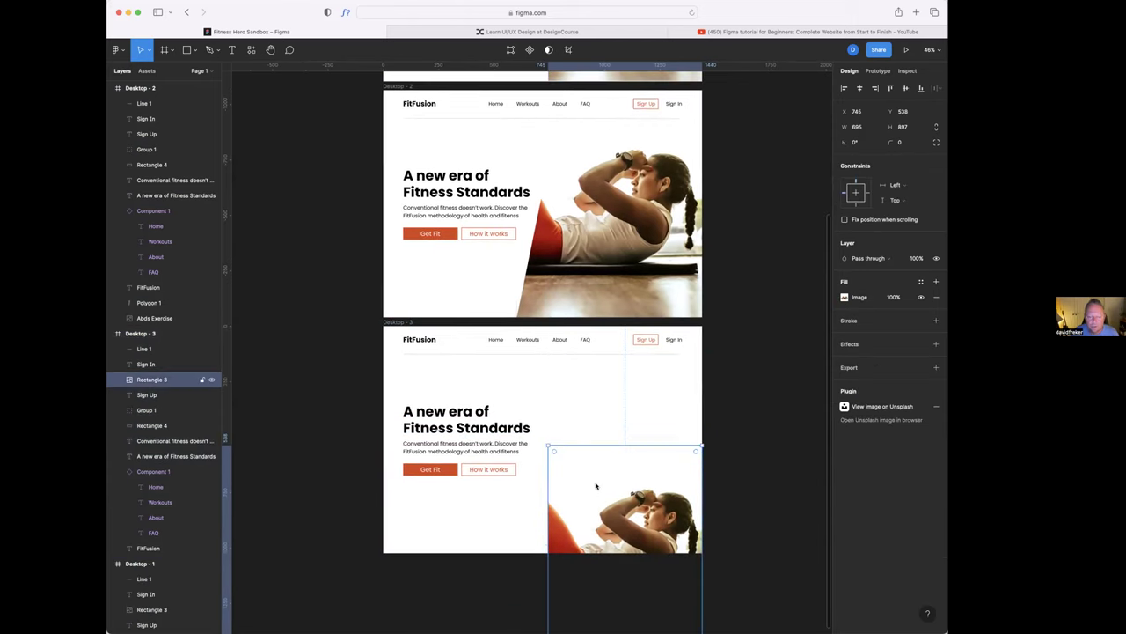
click(459, 424)
drag(459, 424, 547, 387)
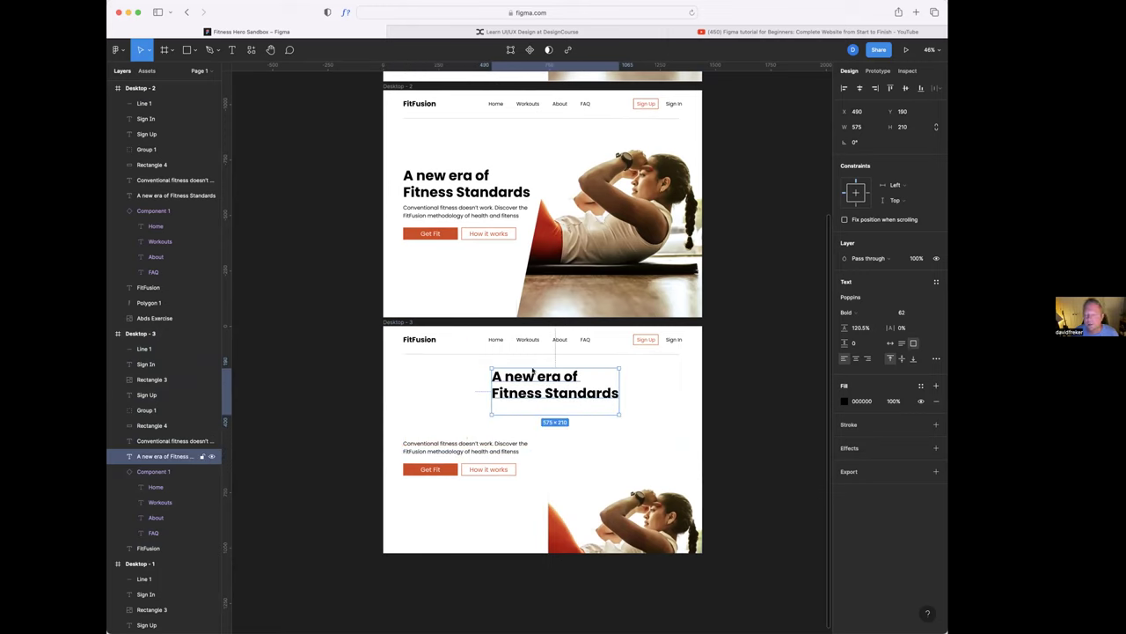
- Centre-align the headline, widen its text box to about 1060 so it fits one line, and position it at about X 212, Y 228
click(855, 358)
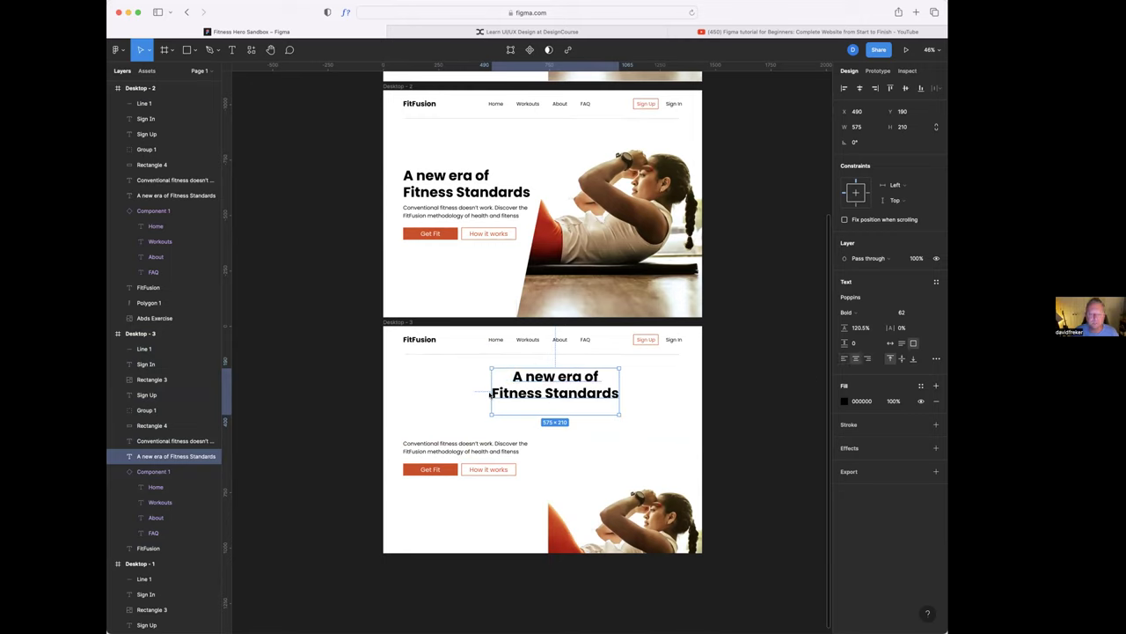
drag(488, 394, 420, 395)
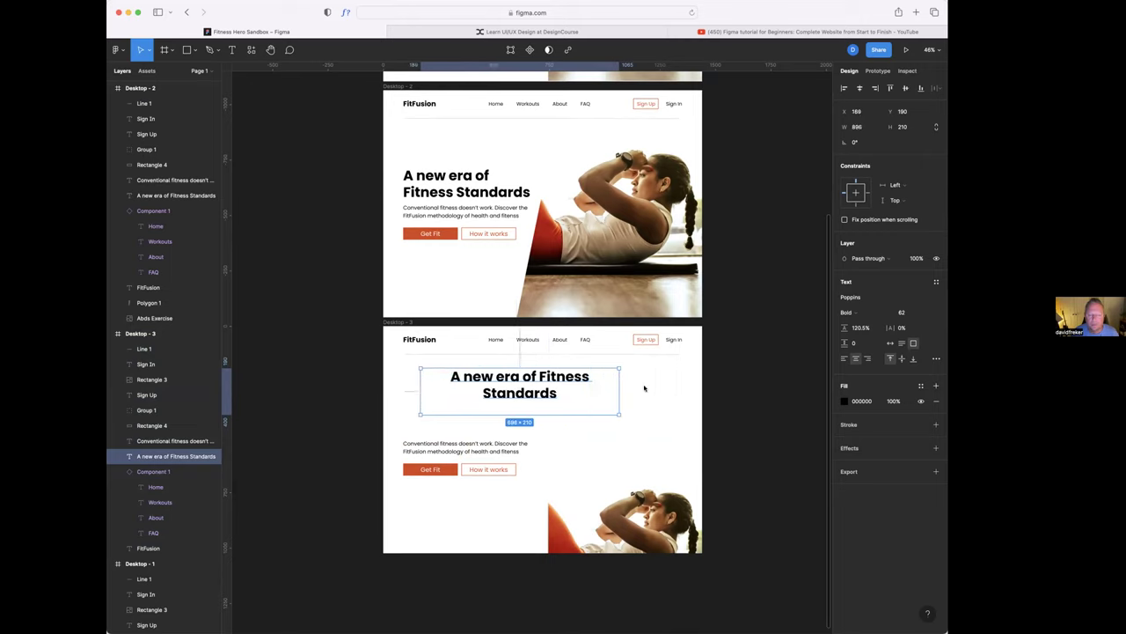
drag(616, 391, 654, 392)
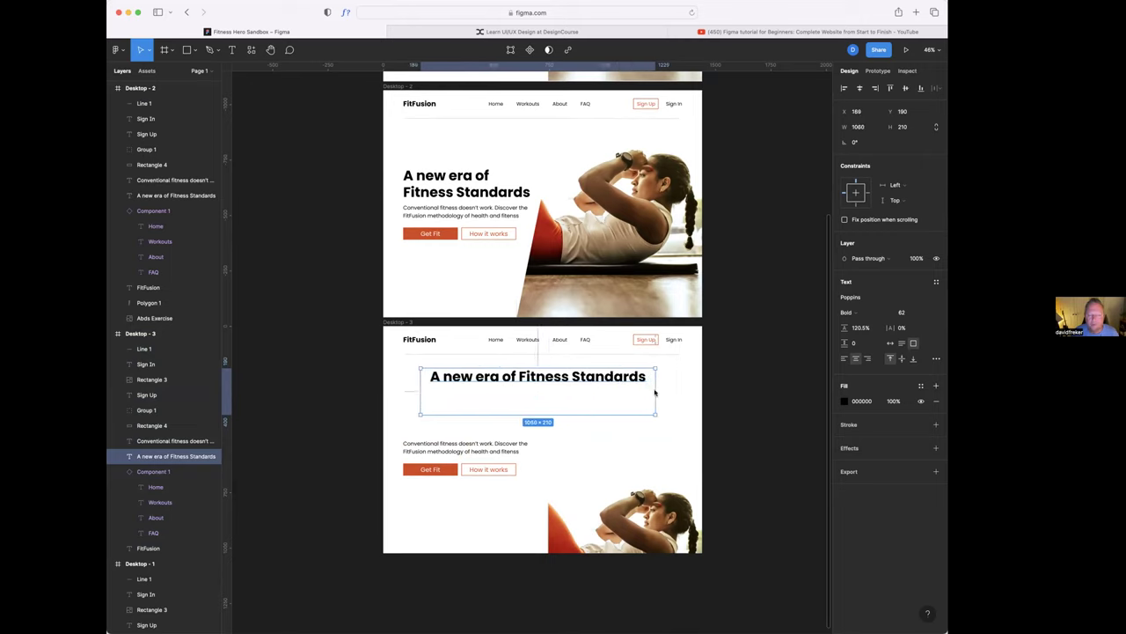
mouse_move(550, 376)
mouse_down()
mouse_move(569, 385)
mouse_move(558, 384)
mouse_up()
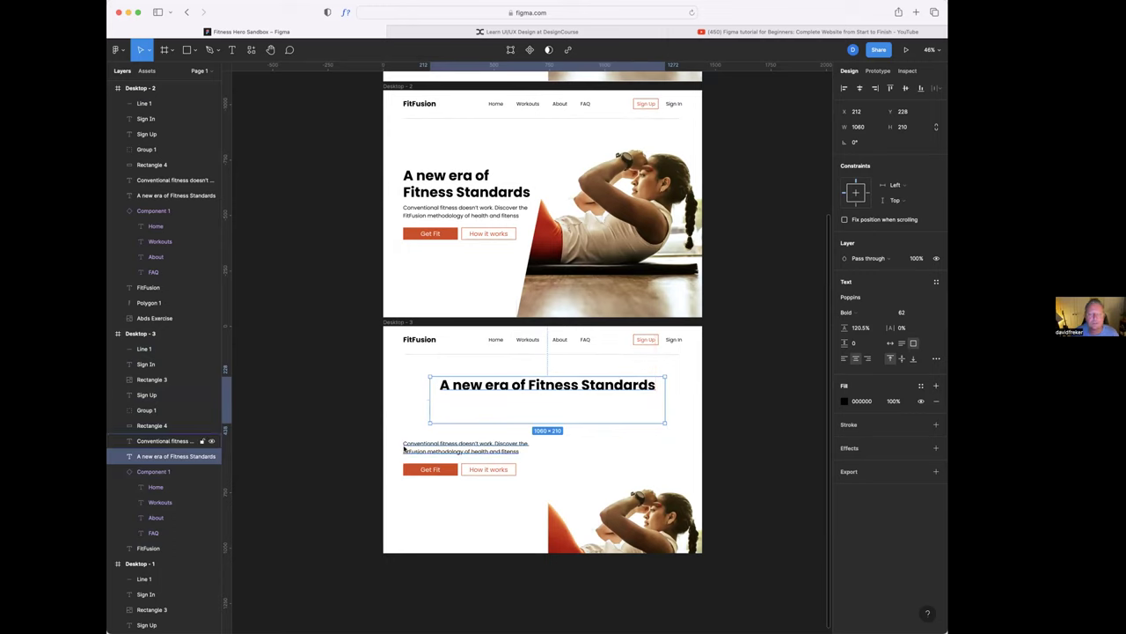
- Place the supporting paragraph under the headline at about X 337, Y 348, with a width of about 770 and centred text
click(327, 446)
click(445, 450)
drag(447, 449, 521, 411)
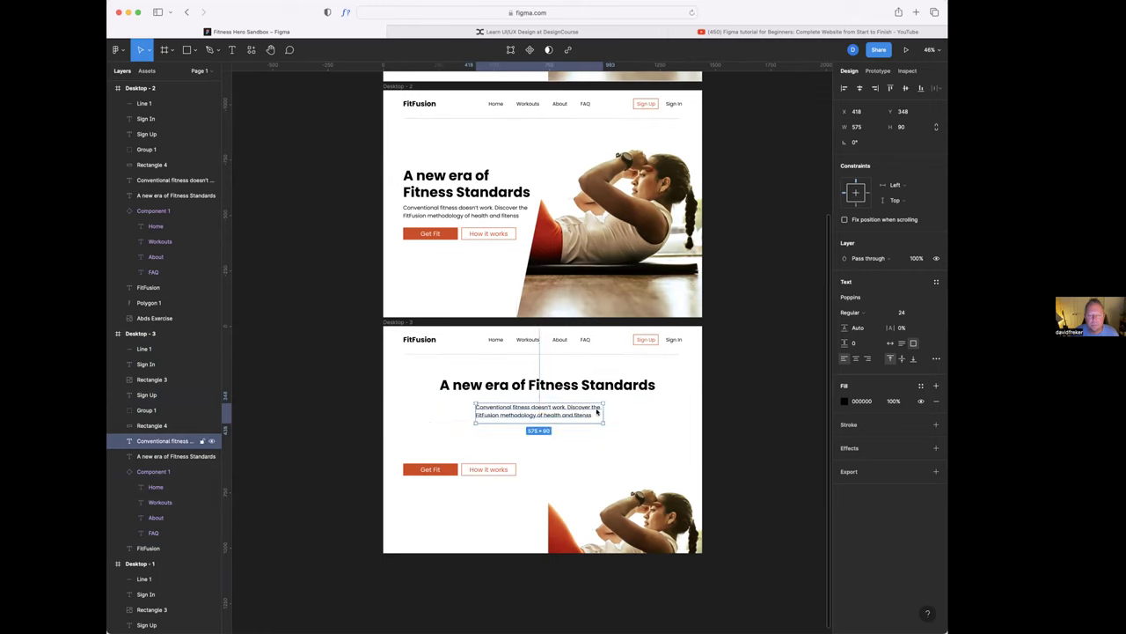
drag(604, 411, 629, 411)
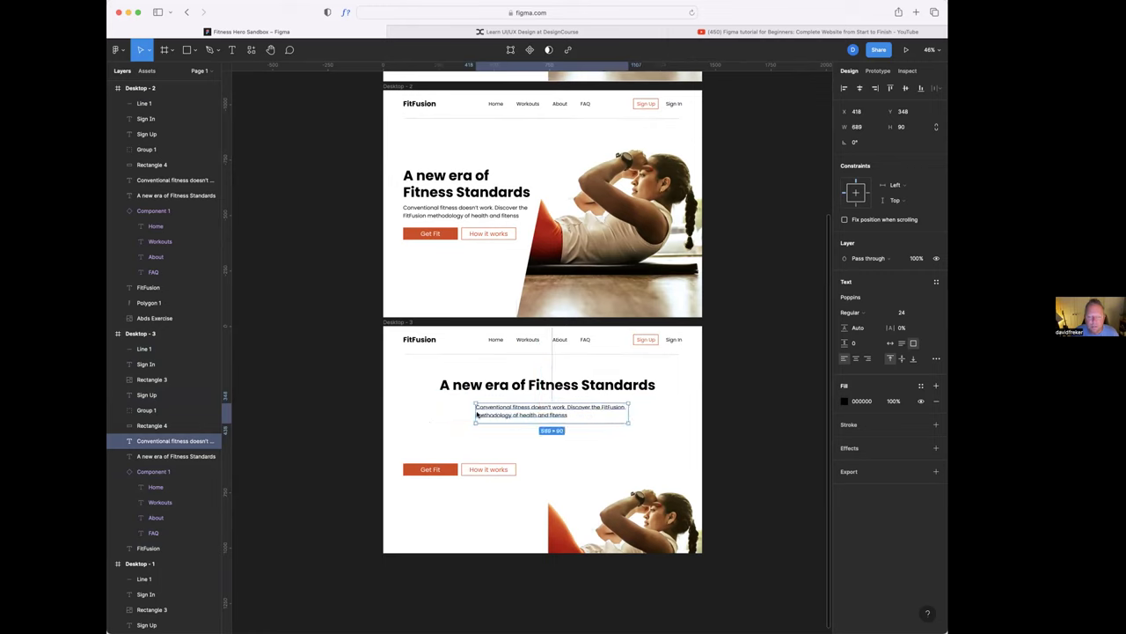
drag(475, 411, 457, 413)
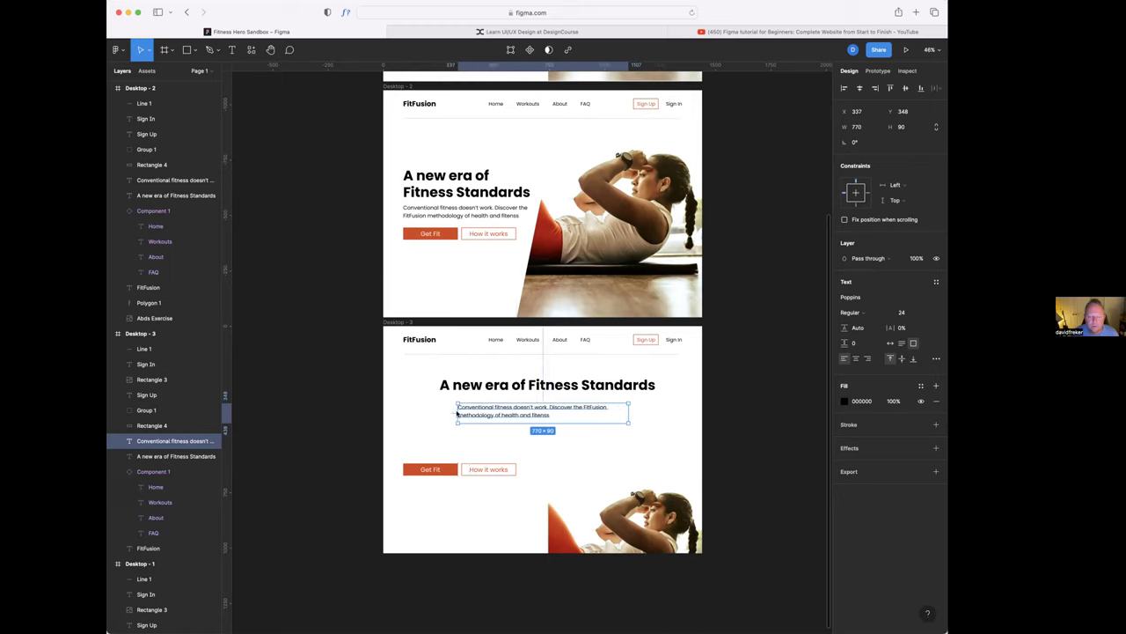
key(alt+super+t)
click(681, 404)
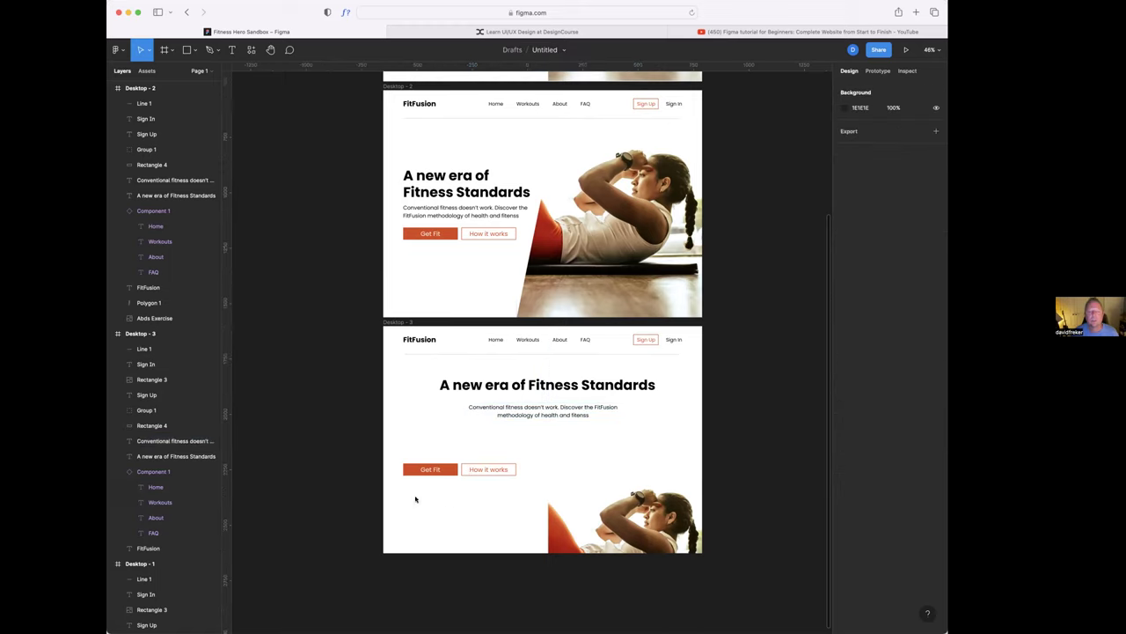
- Move the Get Fit and How it works button group to the centre, just below the supporting paragraph
click(453, 470)
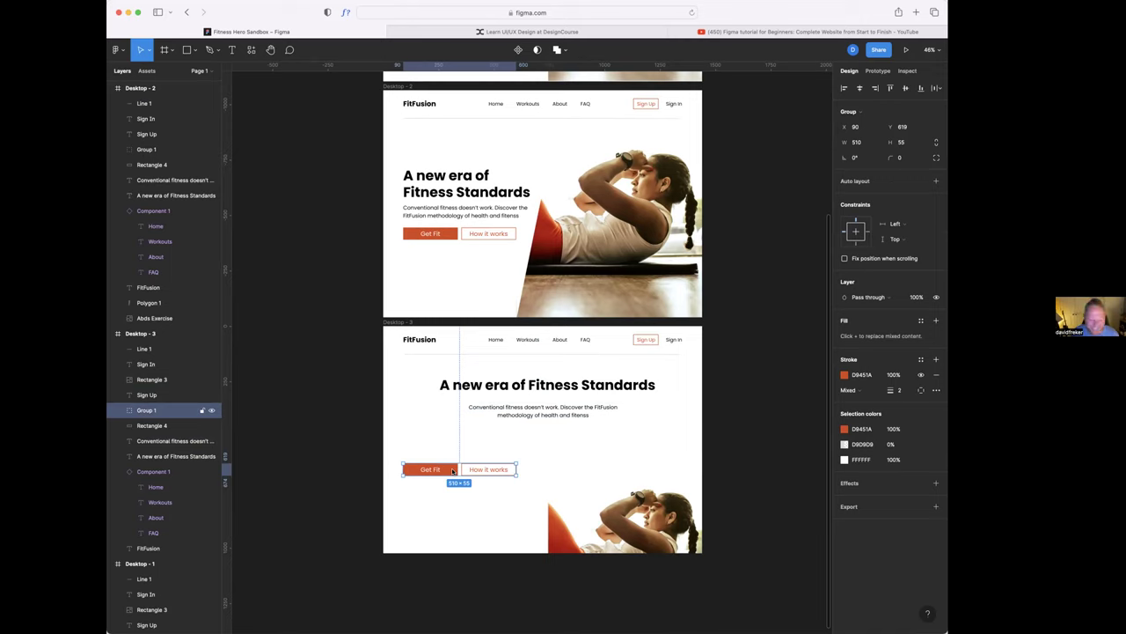
drag(453, 471, 535, 435)
click(477, 479)
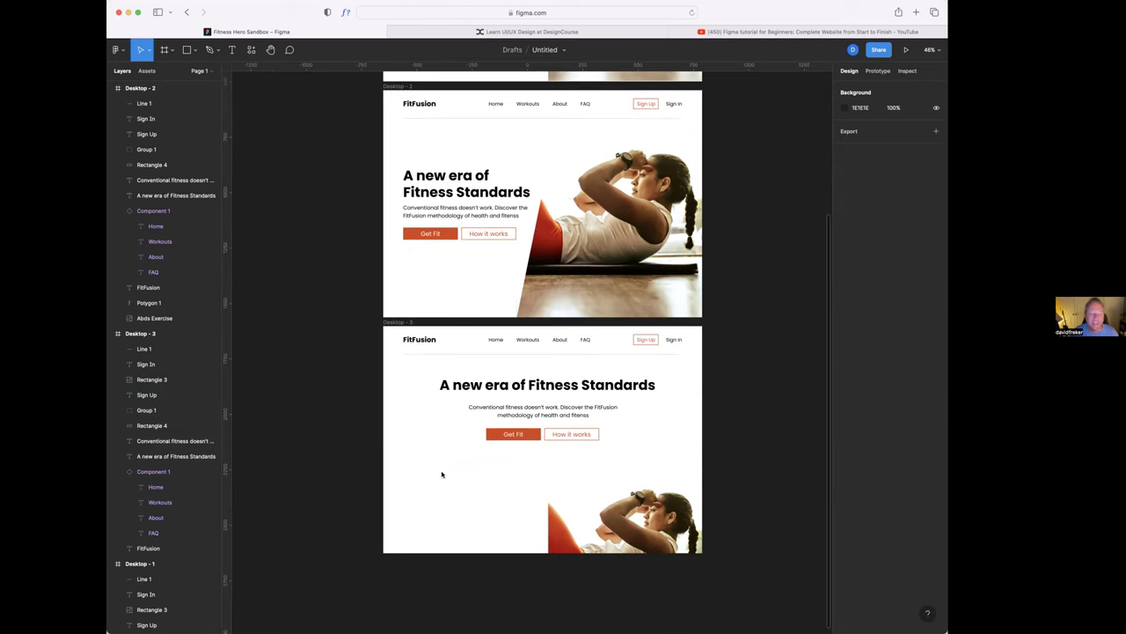
- Extend the third frame's height to about 1217 and widen its photo to the full frame width of 1440
click(443, 475)
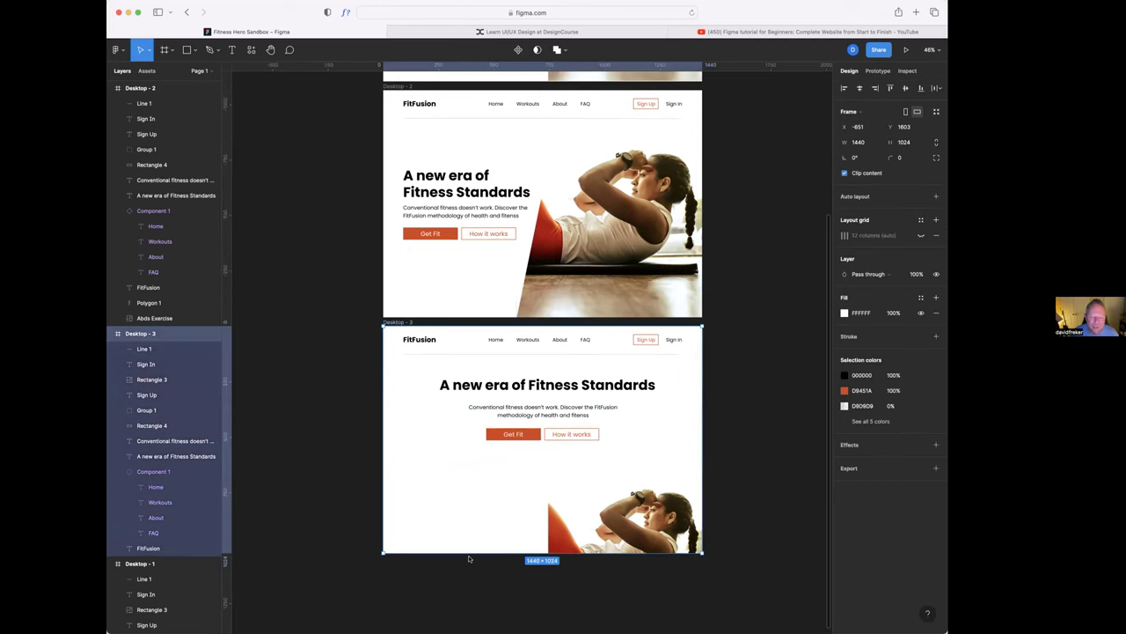
drag(472, 554, 472, 597)
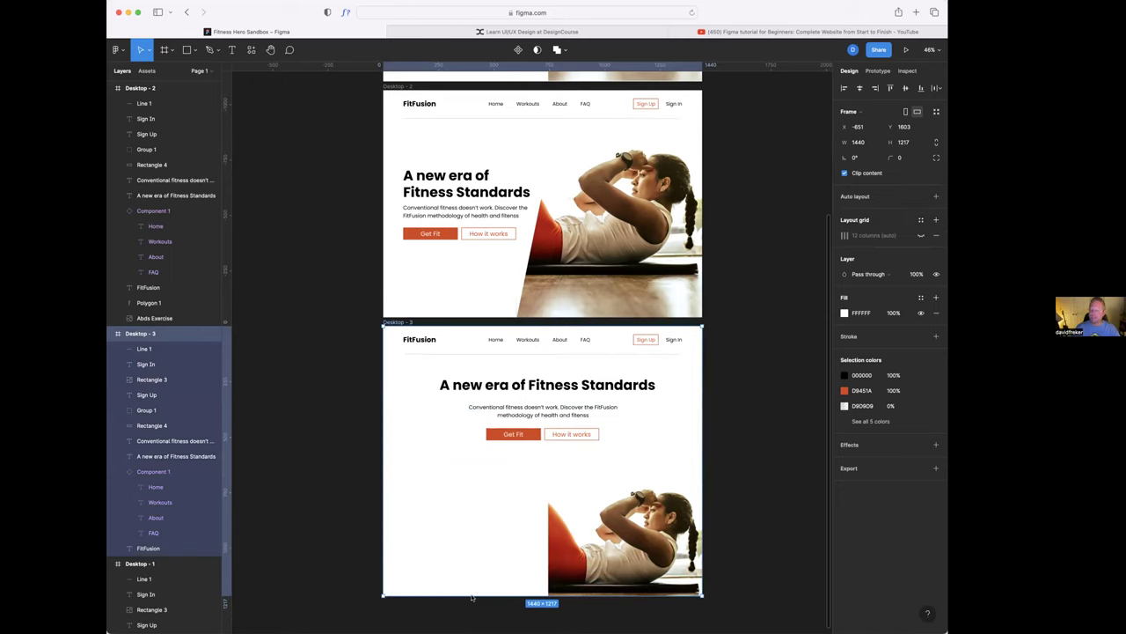
click(593, 530)
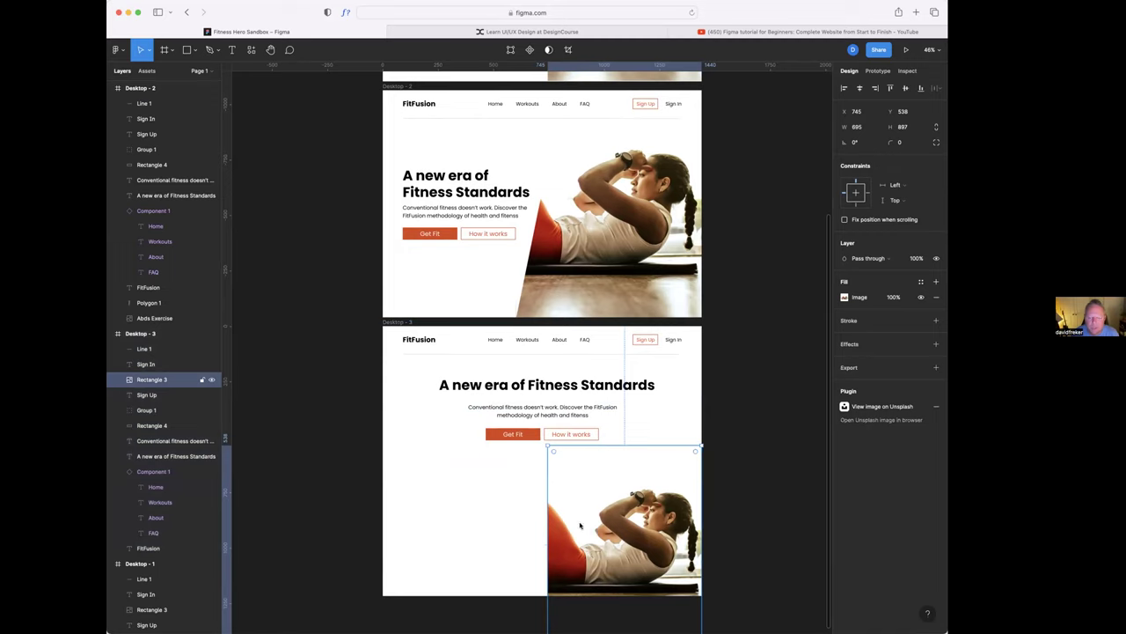
drag(546, 530, 383, 526)
scroll(666, 509, down, 2)
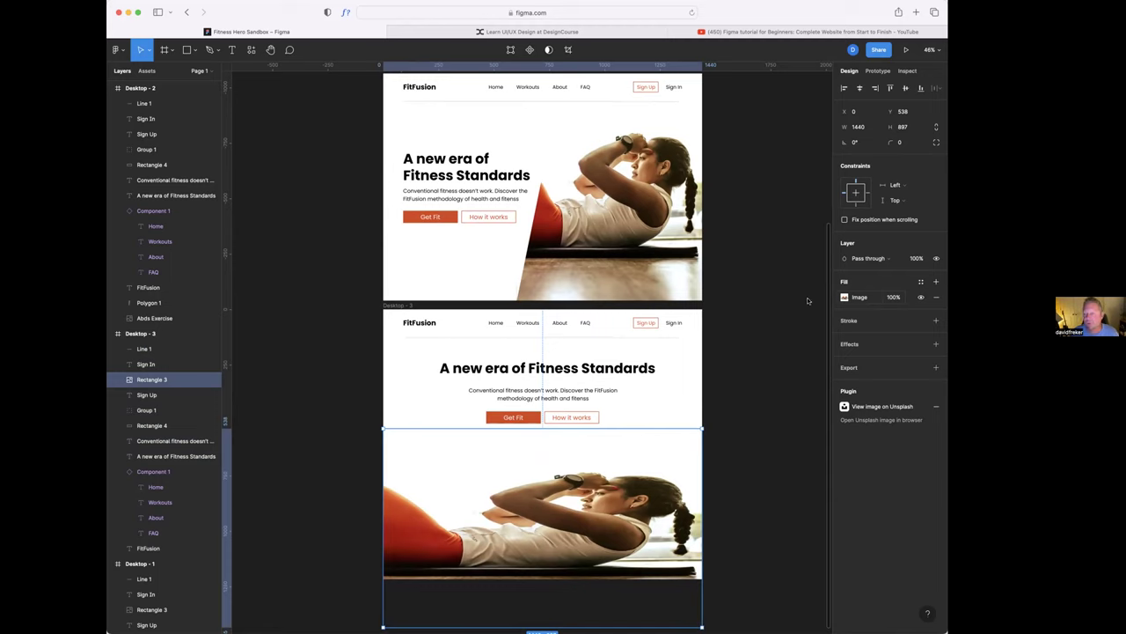
- Change the widened photo's image scaling mode from Crop to Fill
click(844, 298)
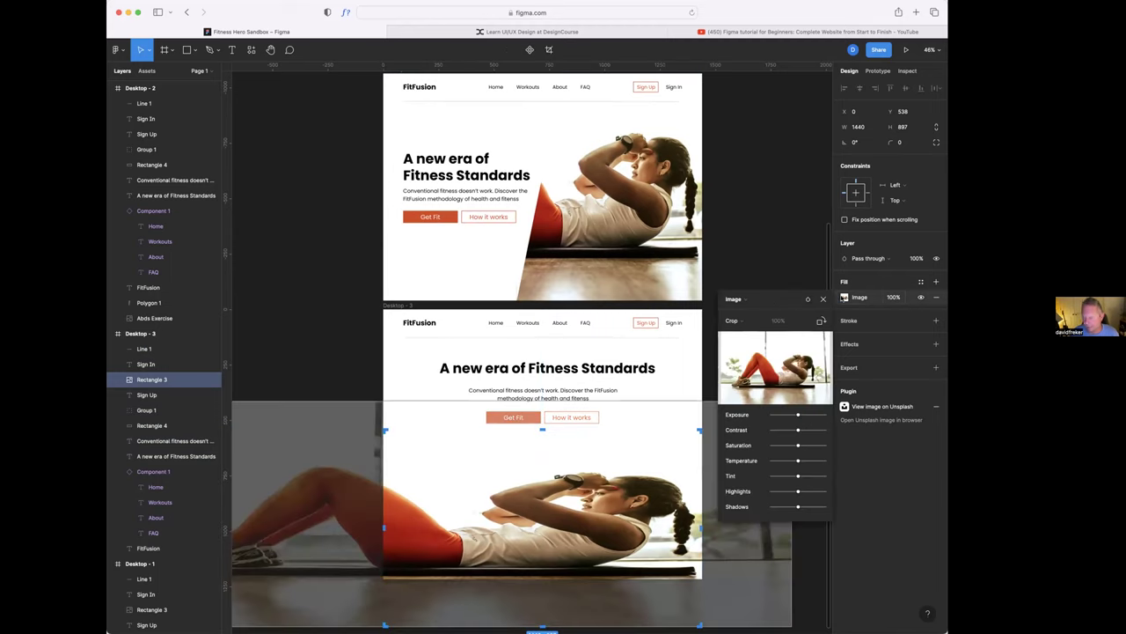
click(742, 321)
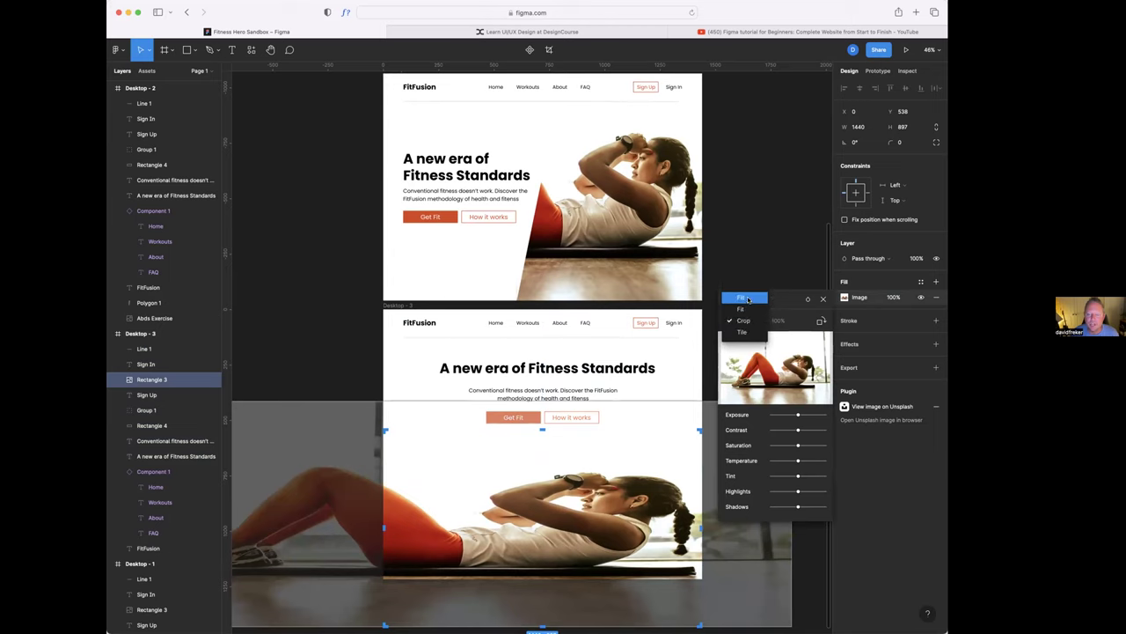
click(746, 299)
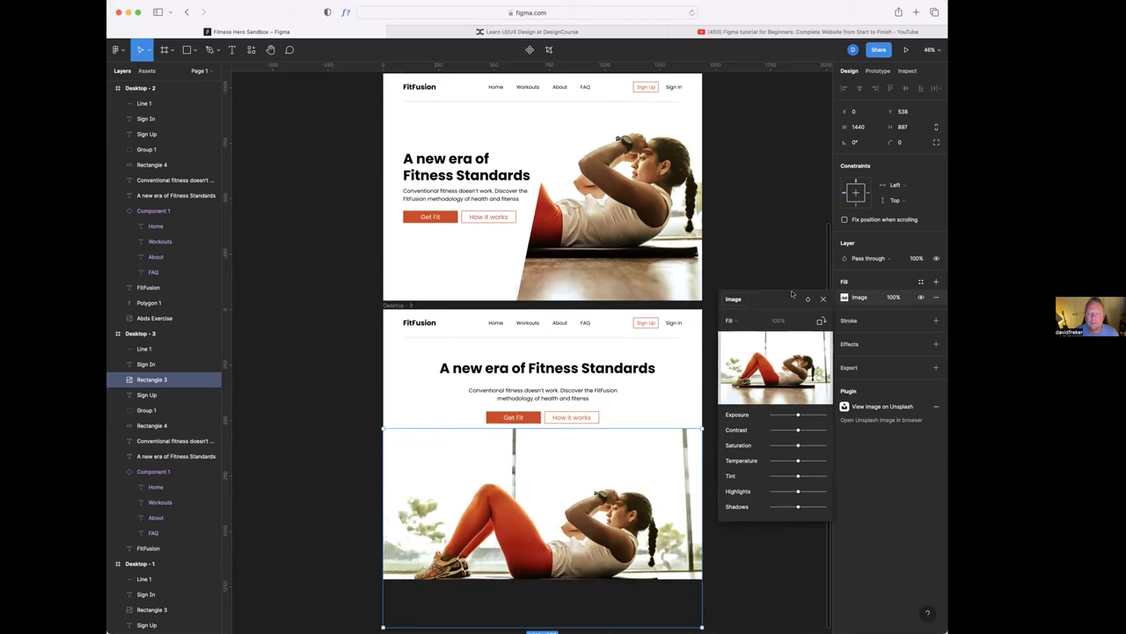
click(823, 300)
click(774, 284)
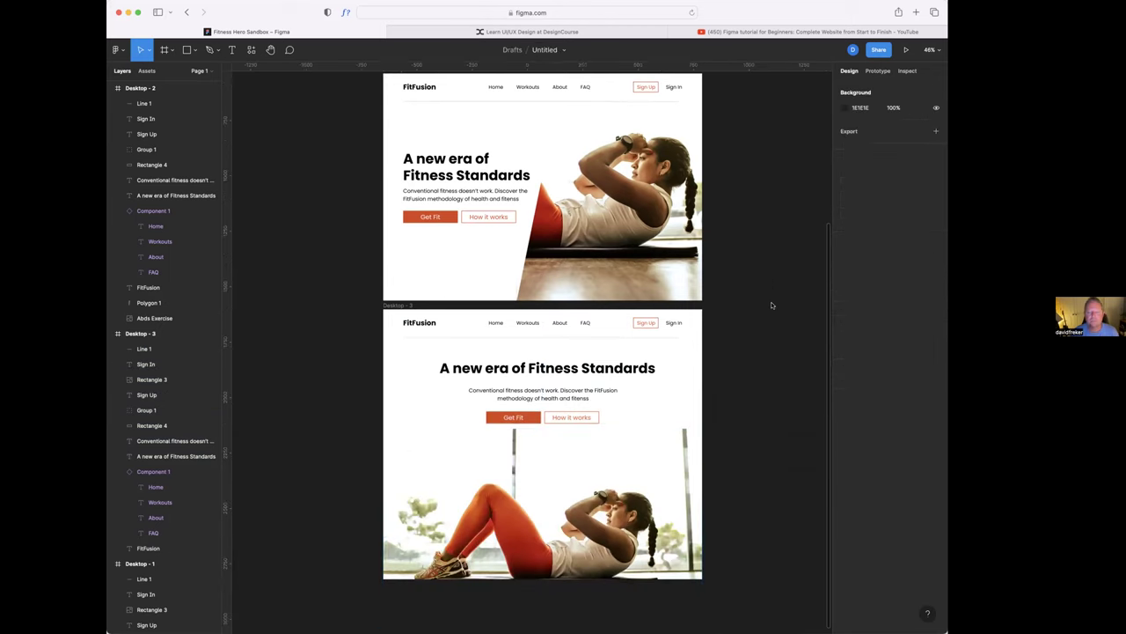
- Switch the third frame's photo back to the Crop scaling mode for manual adjustment
click(570, 511)
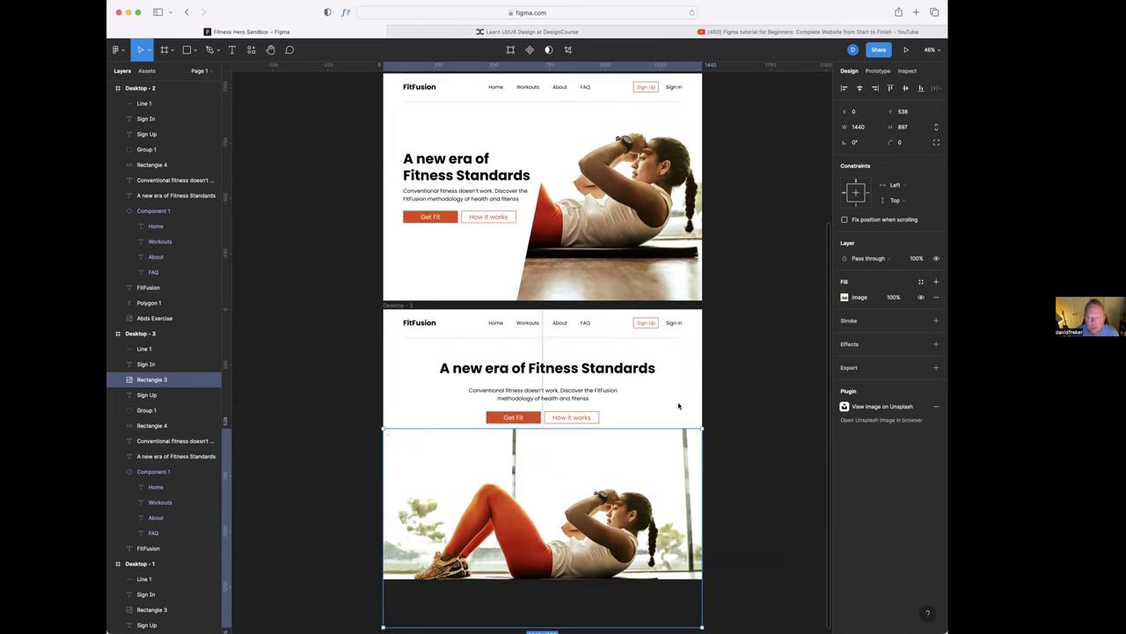
click(845, 297)
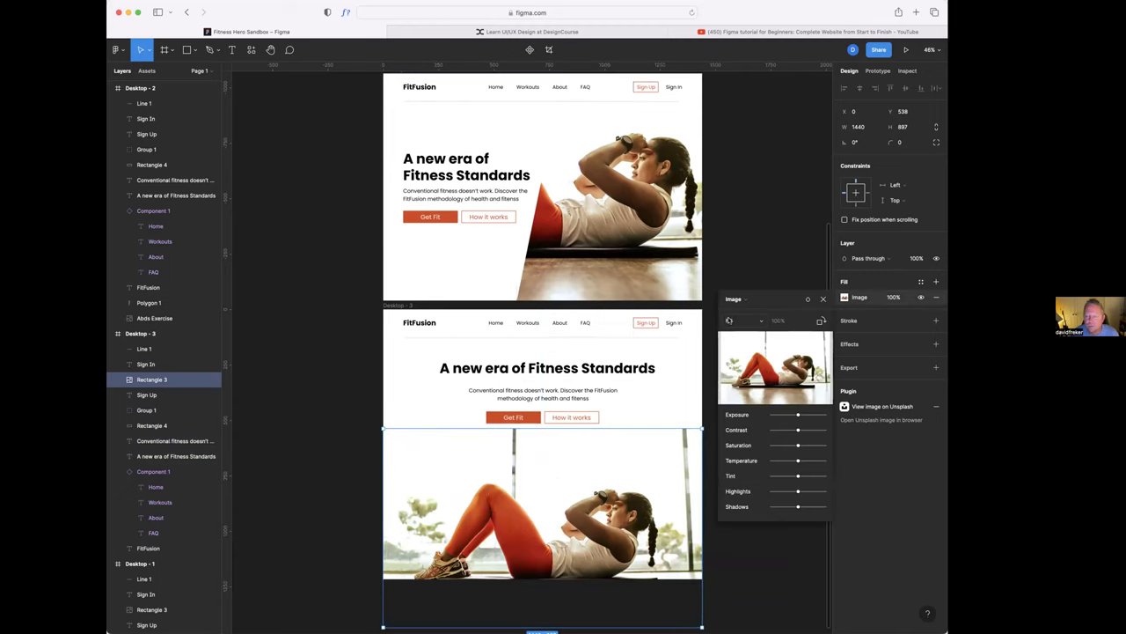
click(729, 320)
click(735, 348)
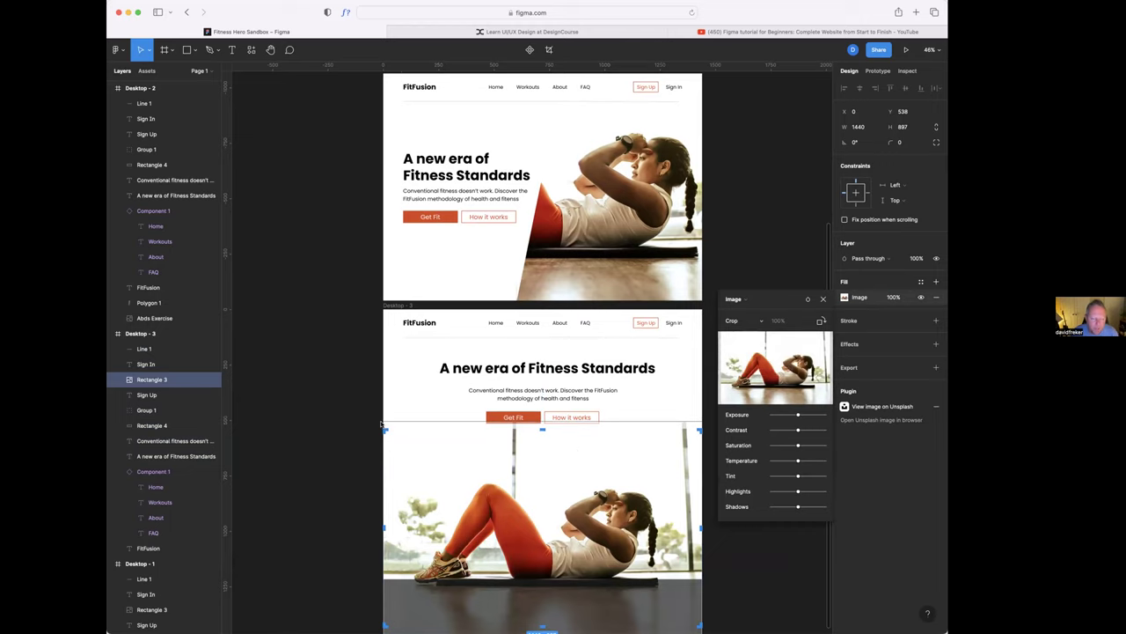
- Enlarge the third frame's photo within its crop and shift it slightly up so the woman spans the full width
scroll(464, 442, left, 1)
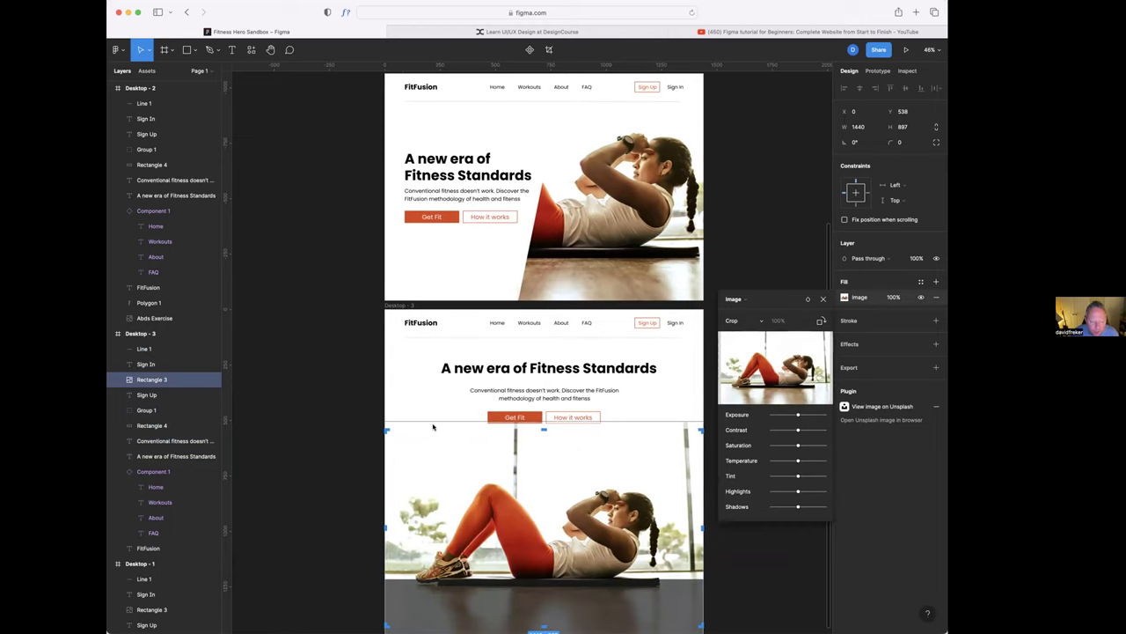
drag(433, 419, 432, 381)
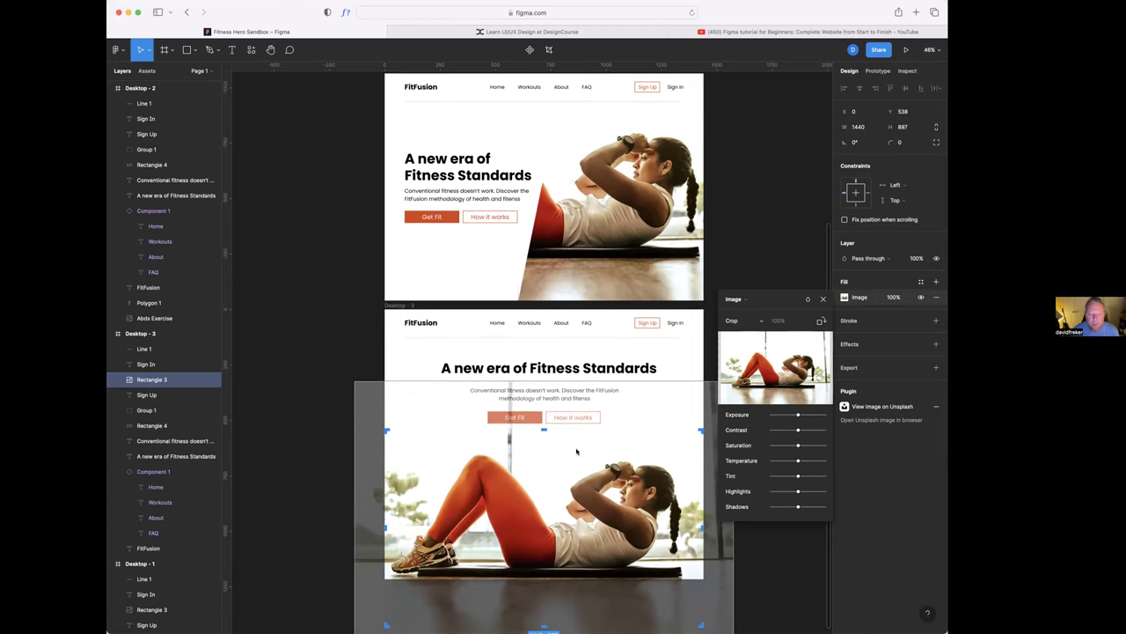
drag(576, 448, 576, 443)
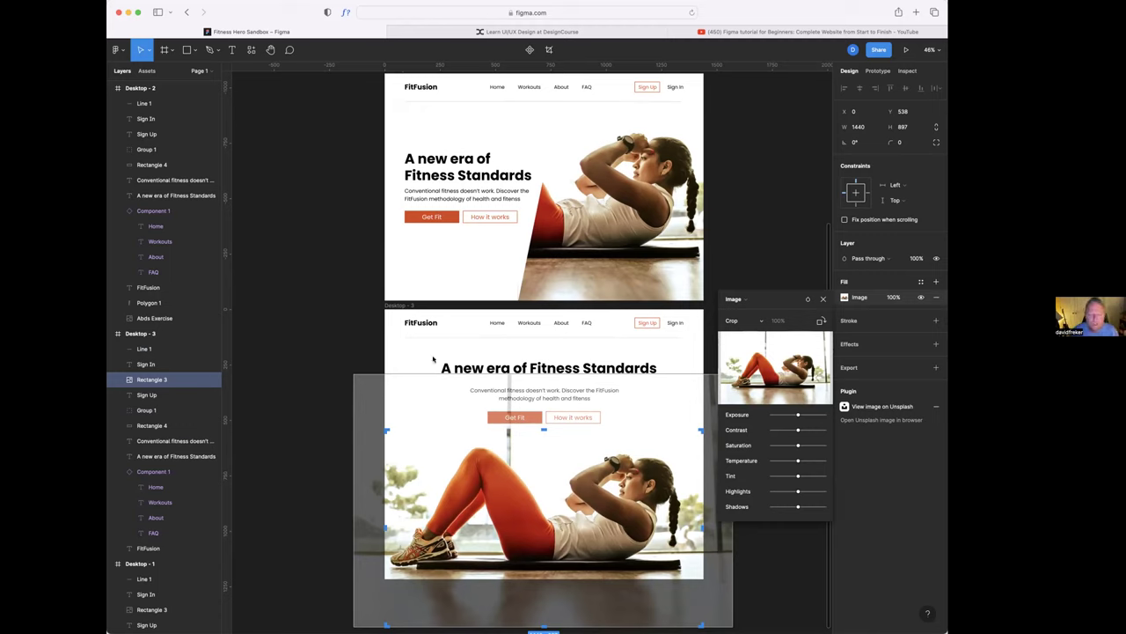
click(823, 299)
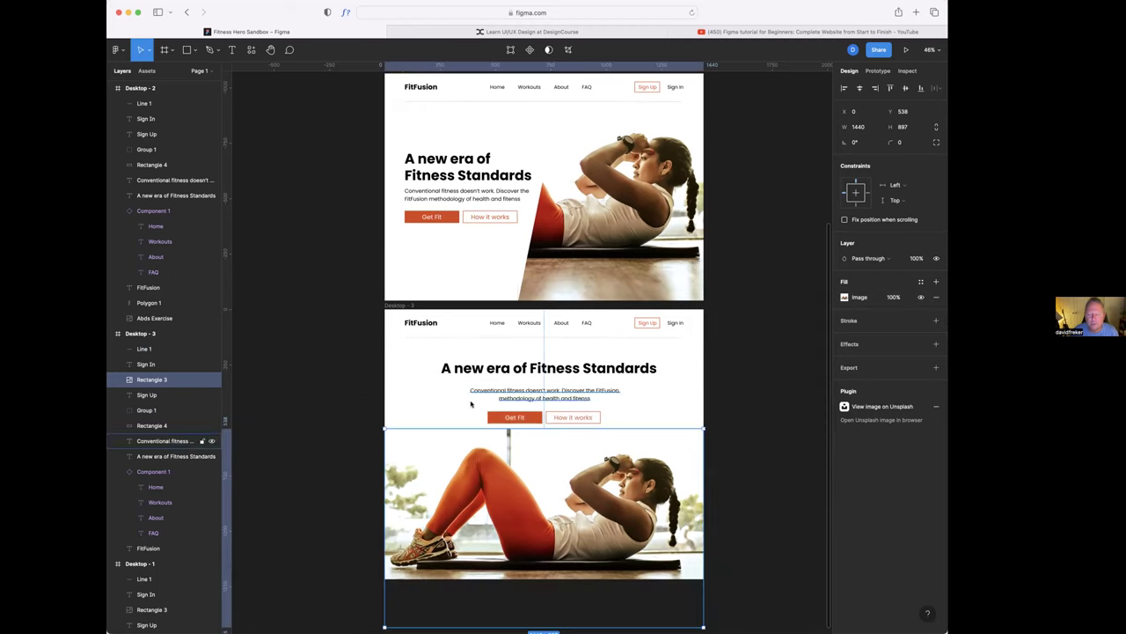
click(360, 467)
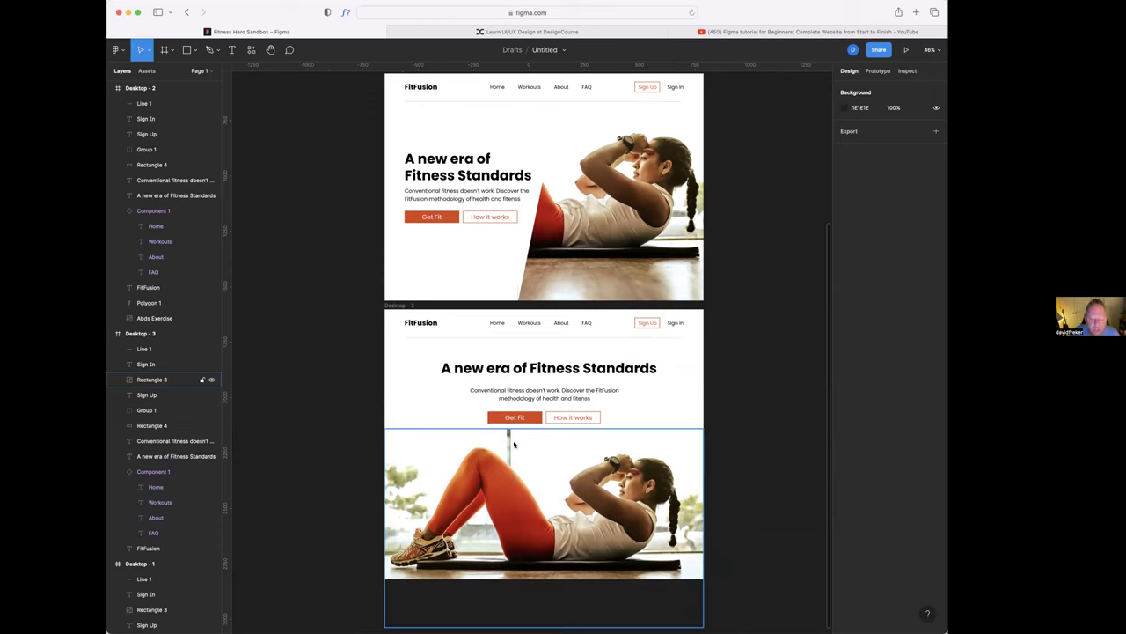
- Draw a rectangle about 80 × 147 over the window post above the woman's legs and fill it with white FFFFFF
click(186, 50)
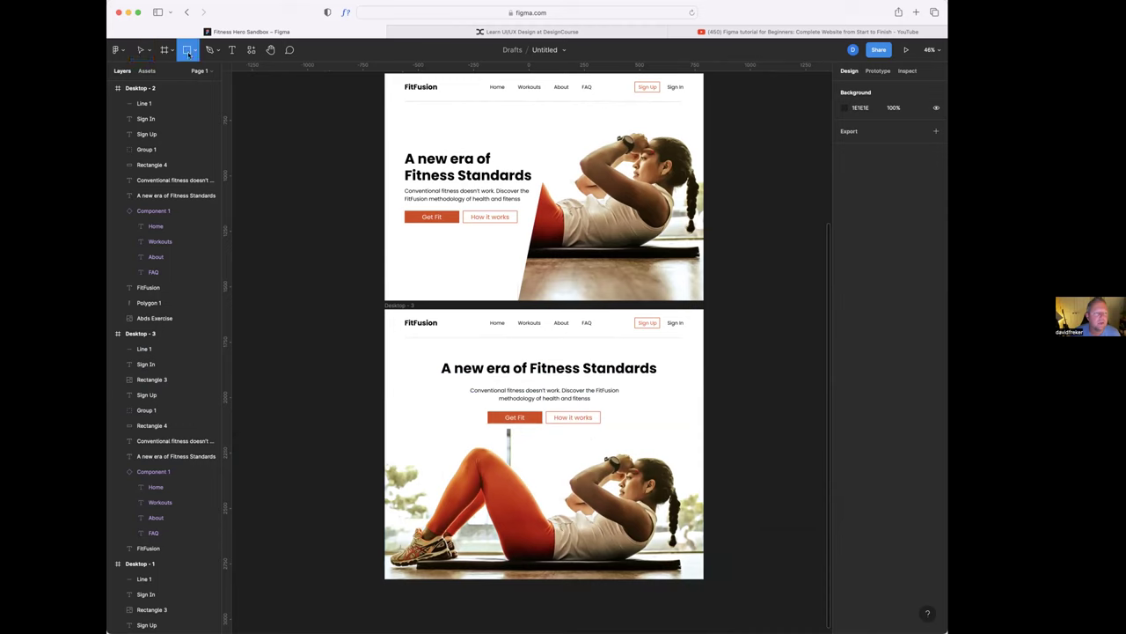
click(194, 51)
click(191, 72)
drag(503, 428, 520, 461)
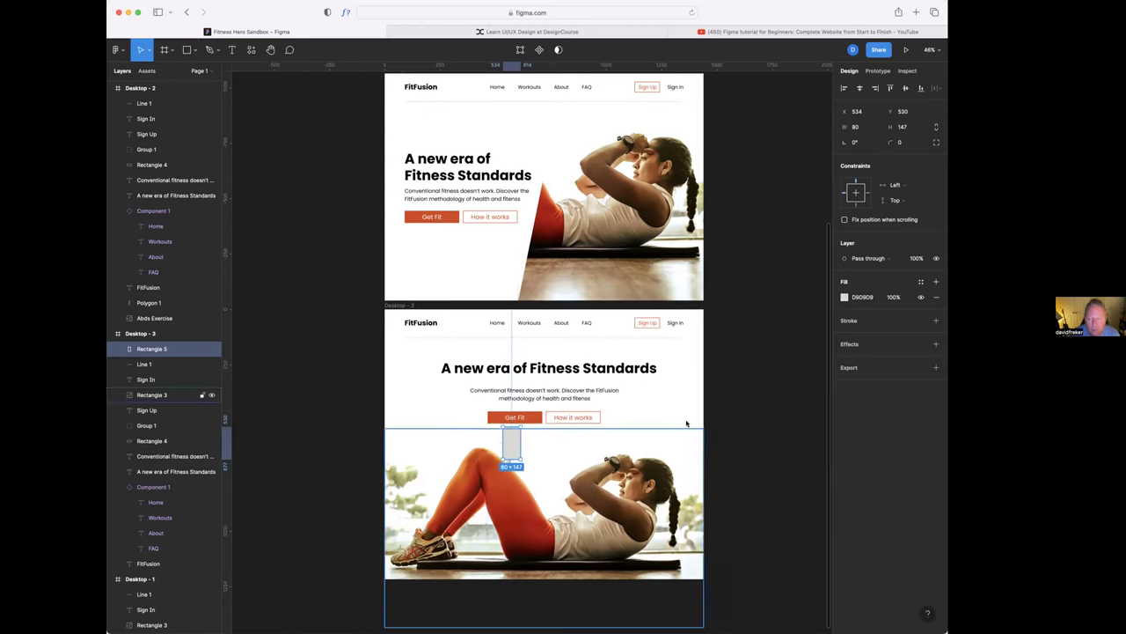
click(845, 297)
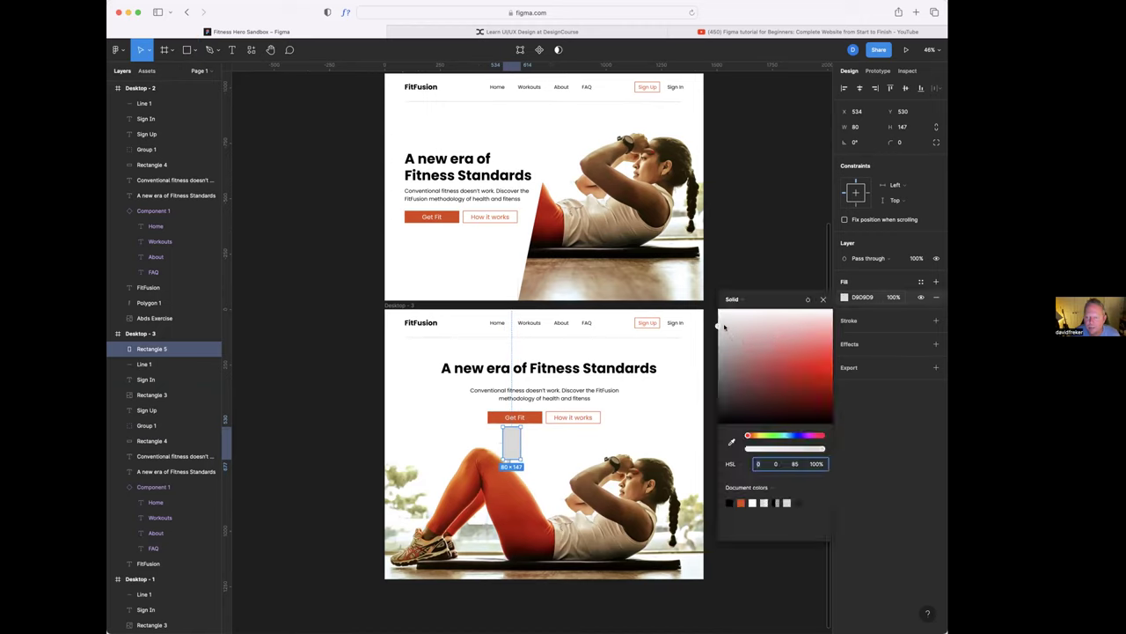
drag(724, 327, 715, 300)
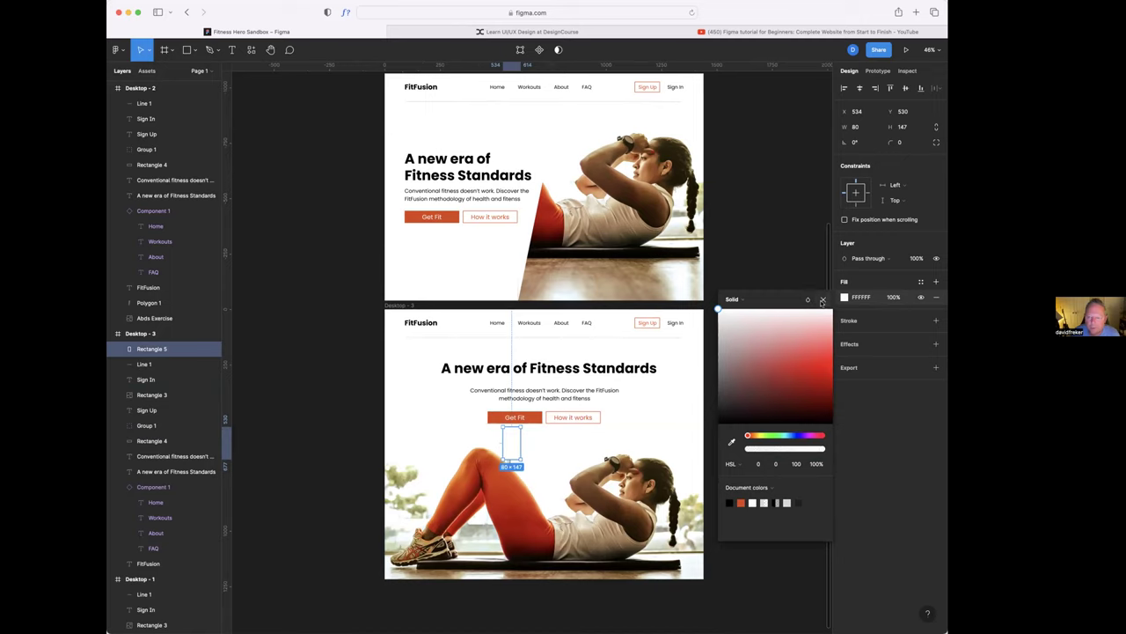
click(822, 301)
click(762, 325)
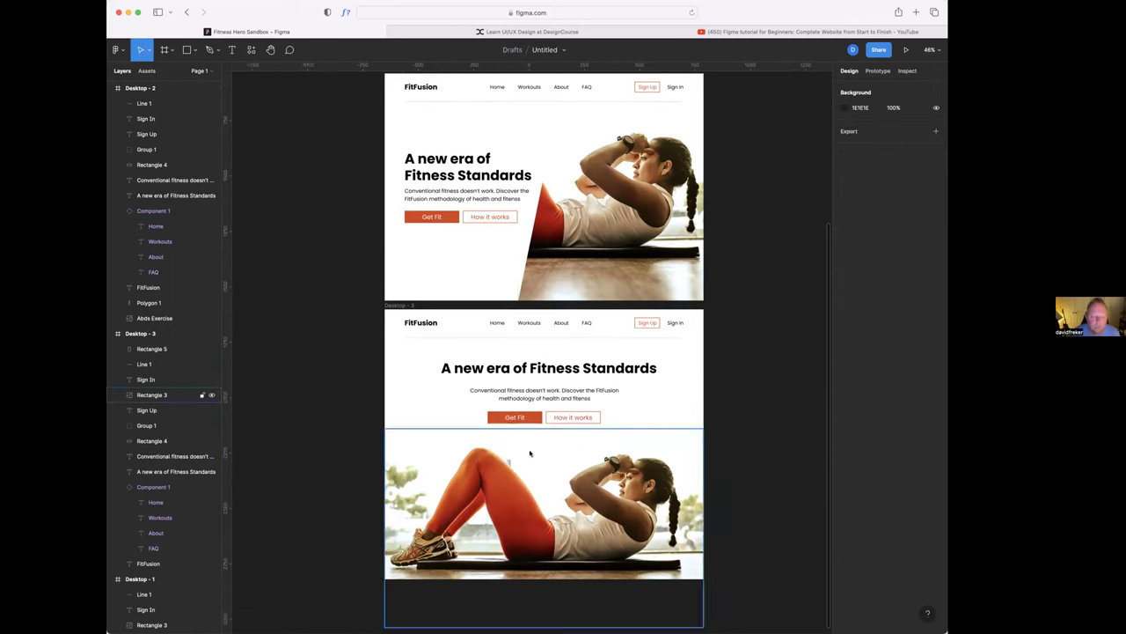
- Draw a second rectangle about 134 × 63 near the knee and rotate it to about -43°
click(194, 53)
click(188, 73)
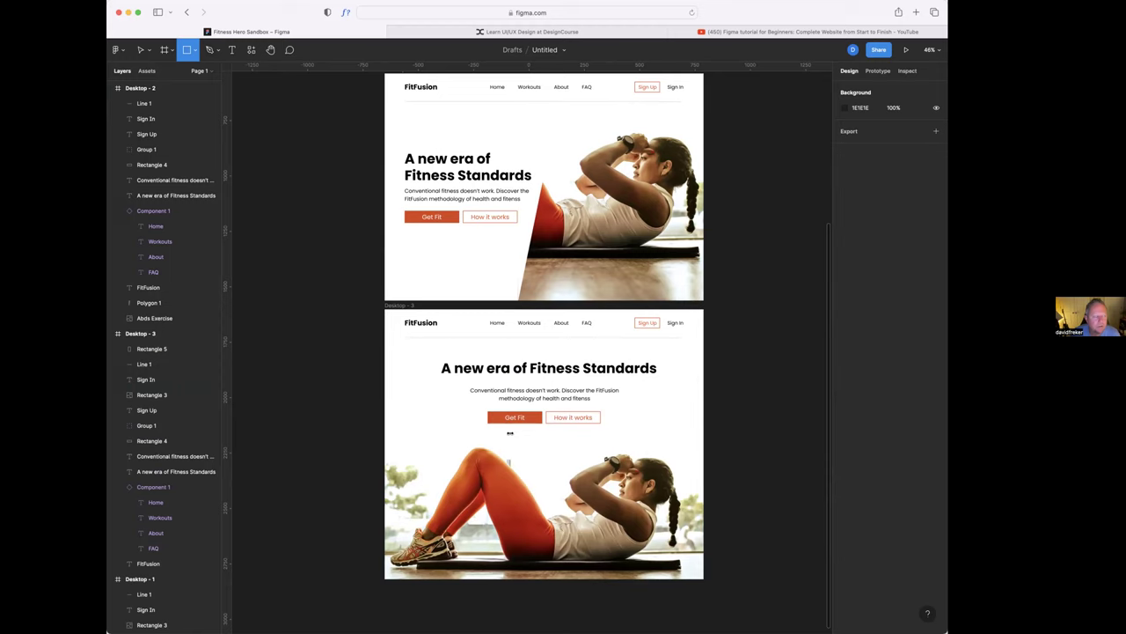
drag(510, 434, 542, 453)
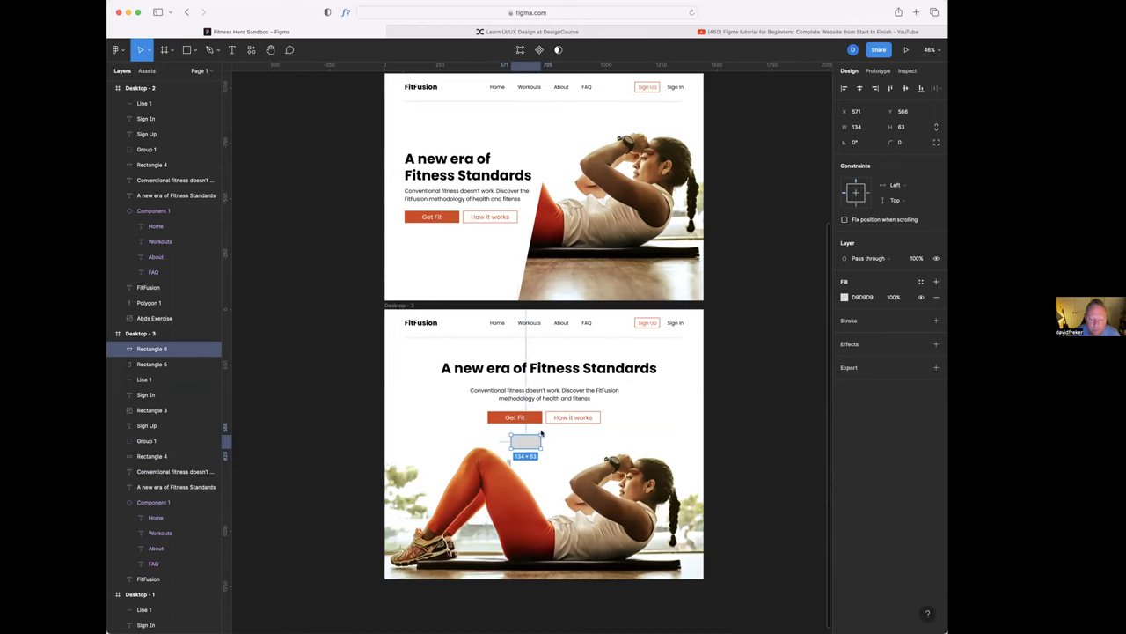
drag(542, 437, 542, 447)
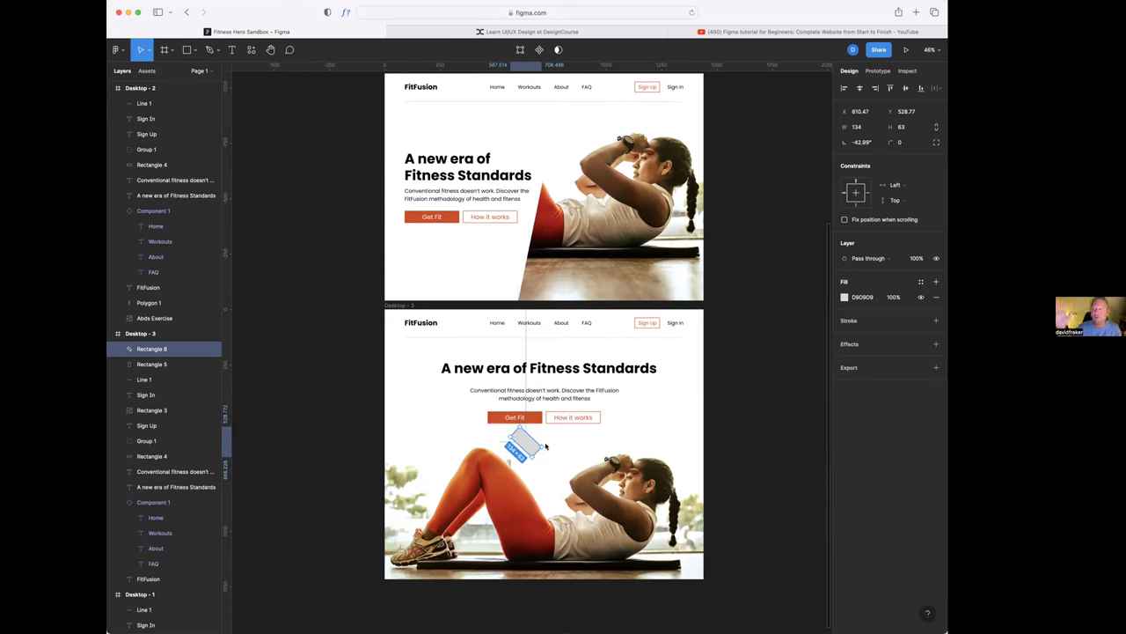
- Try a rotation of 45° on the small grey rectangle
scroll(545, 446, right, 2)
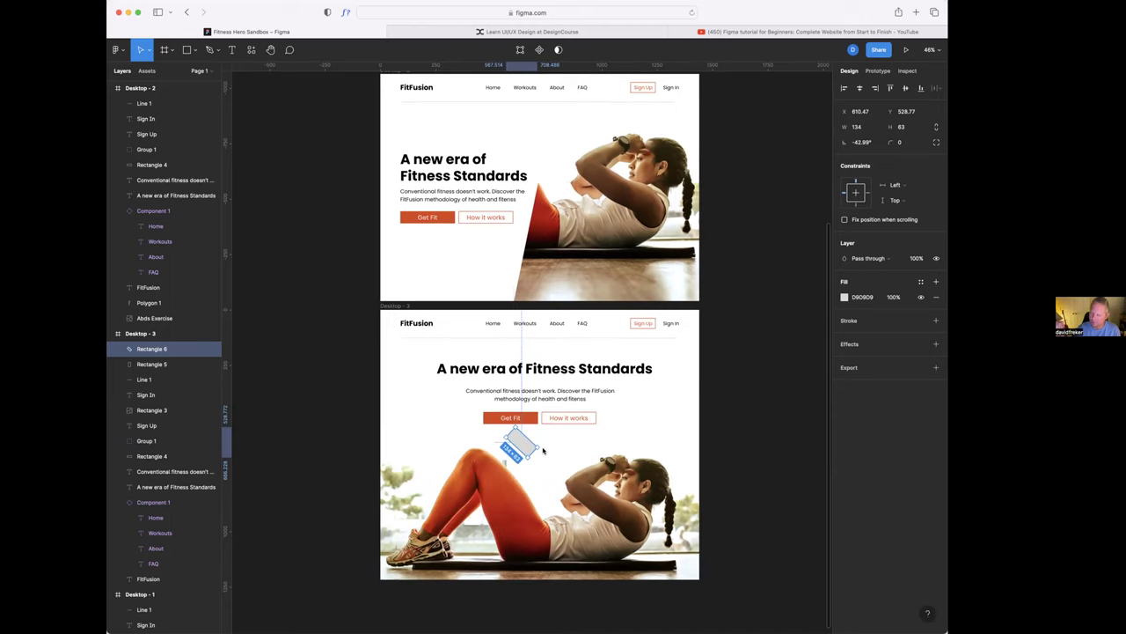
scroll(543, 450, right, 1)
click(858, 144)
text(45)
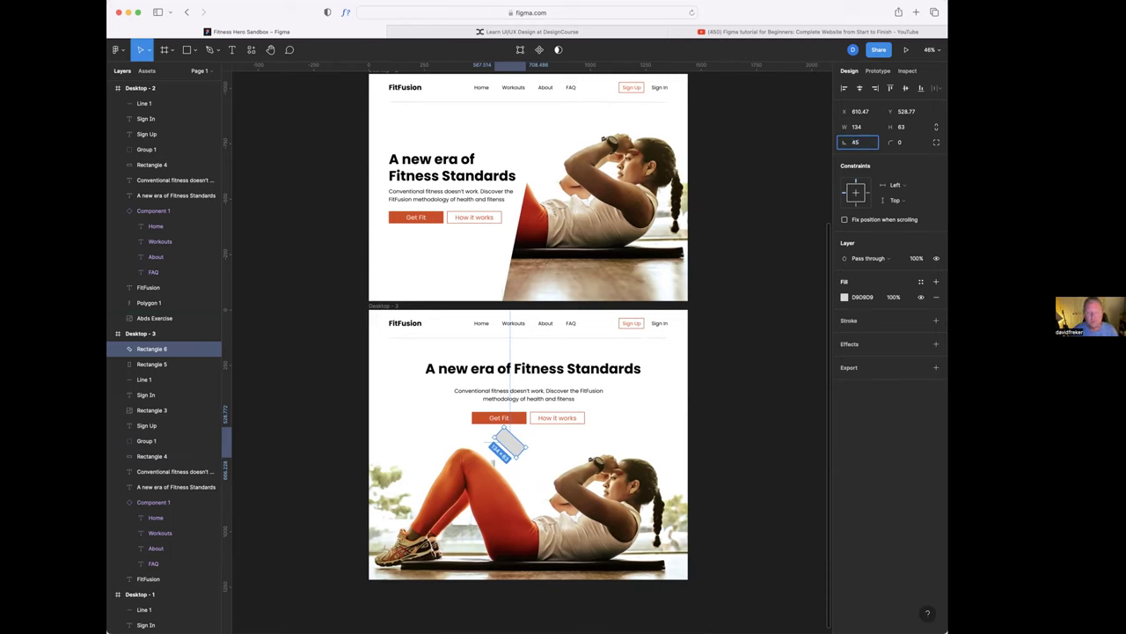
key(Return)
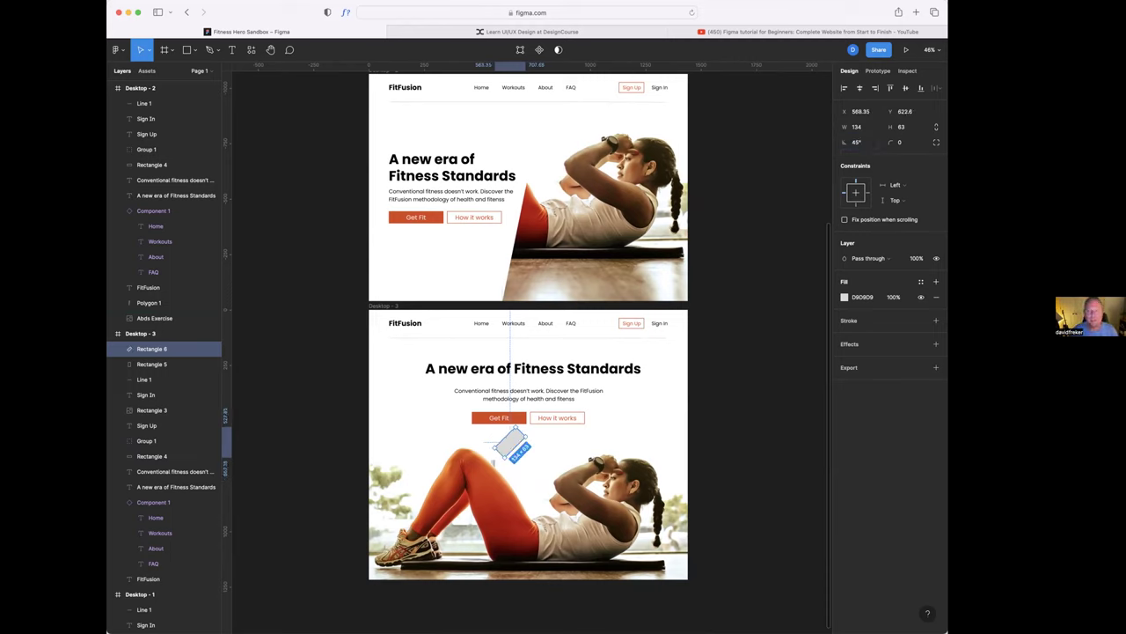
- Set the small rectangle's rotation to -45° and move it over the leftover post beside the knee
click(857, 144)
text(-45)
key(Return)
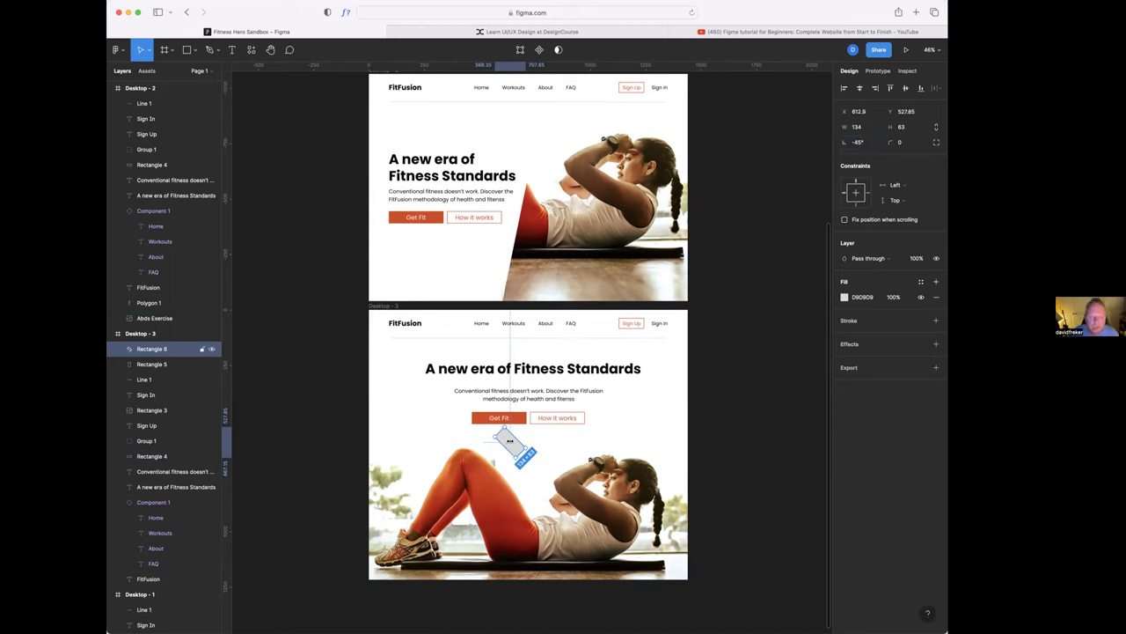
drag(510, 440, 494, 459)
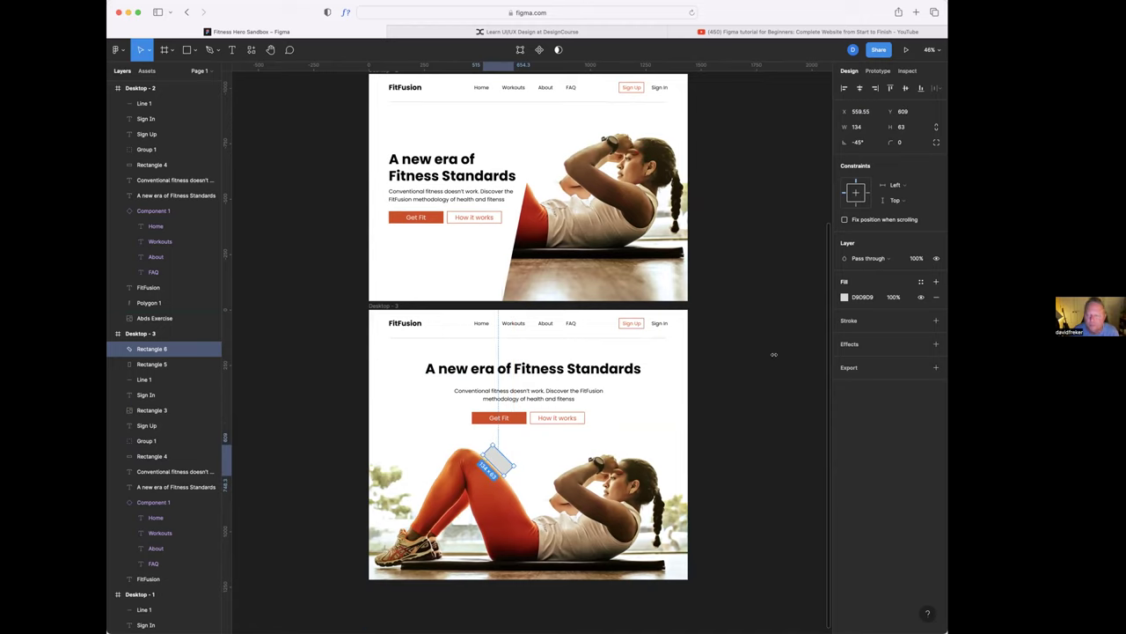
- Fill the rotated rectangle with white FFFFFF so it blends into the photo's background
click(845, 298)
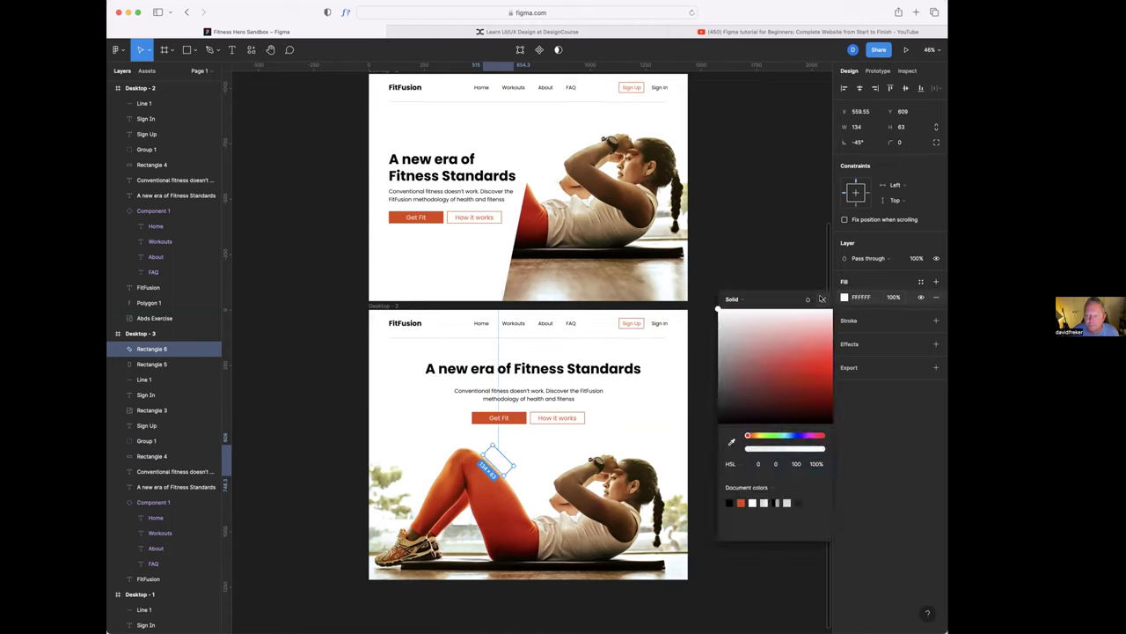
click(822, 299)
click(772, 292)
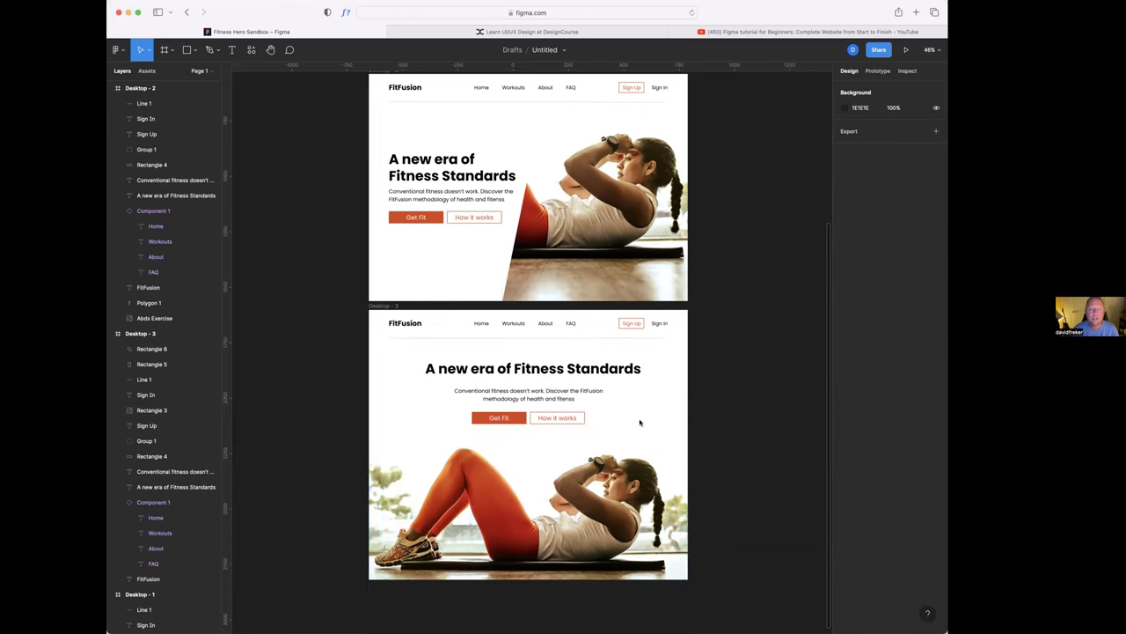
- Compare the three hero variations and examine the centred-text version with its full-width photo up close
scroll(640, 422, up, 3)
scroll(640, 422, down, 5)
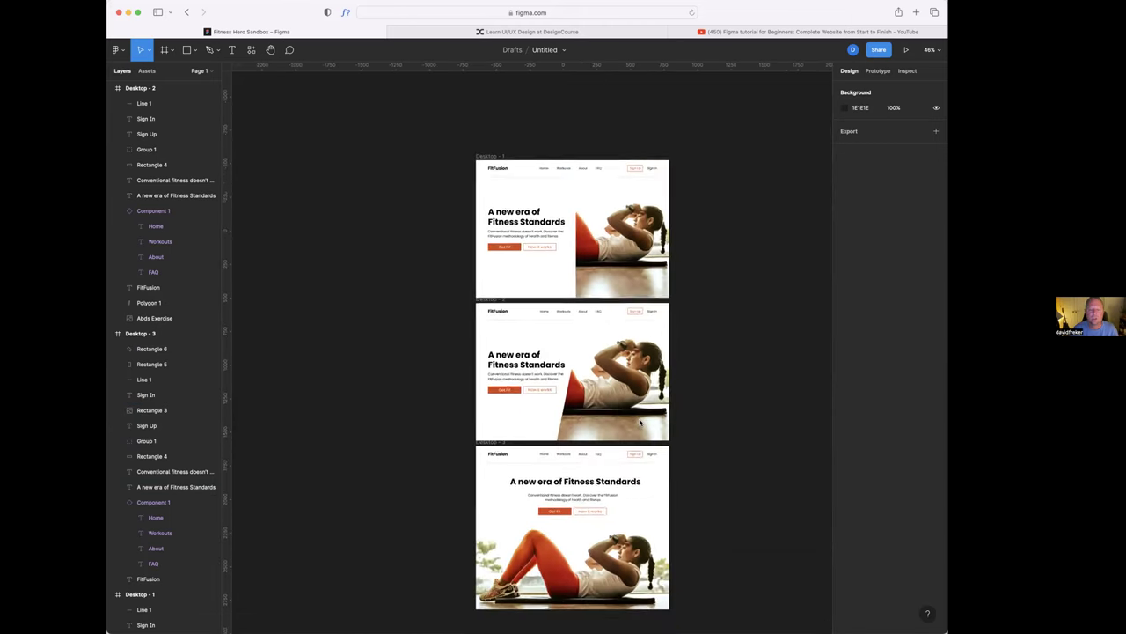
scroll(640, 422, down, 2)
scroll(640, 423, up, 1)
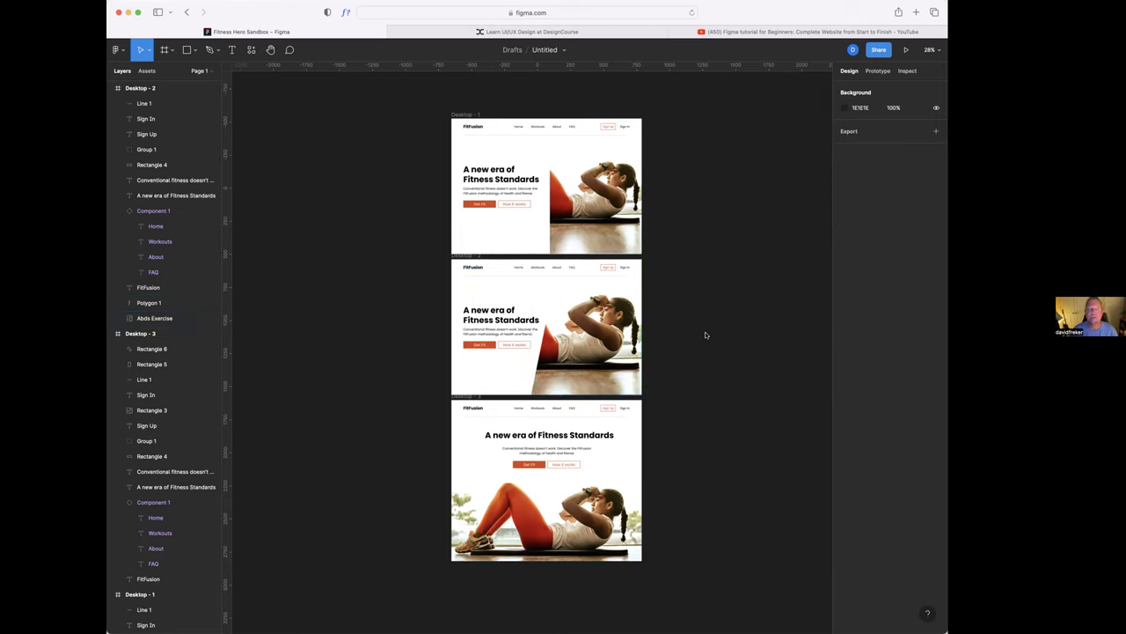
scroll(704, 334, down, 5)
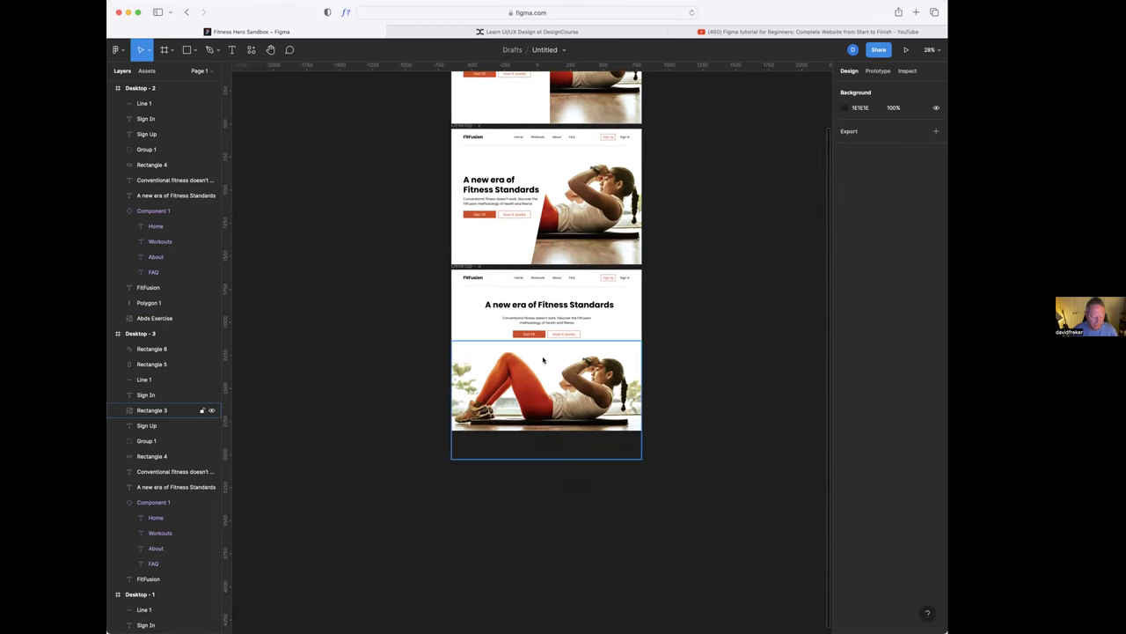
scroll(543, 360, up, 5)
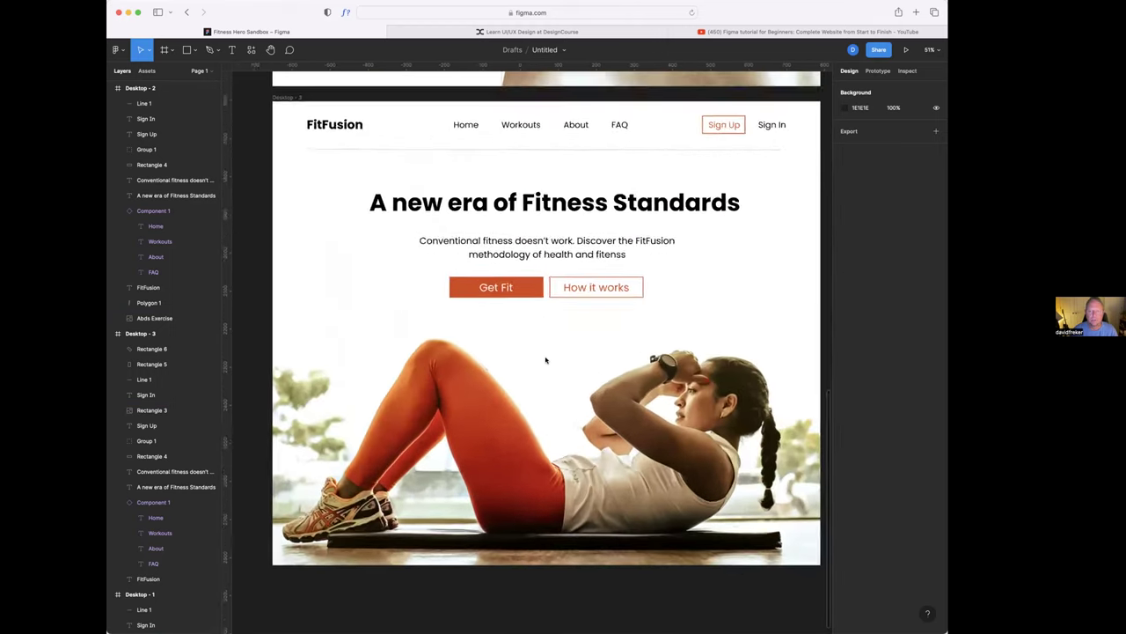
scroll(546, 360, down, 1)
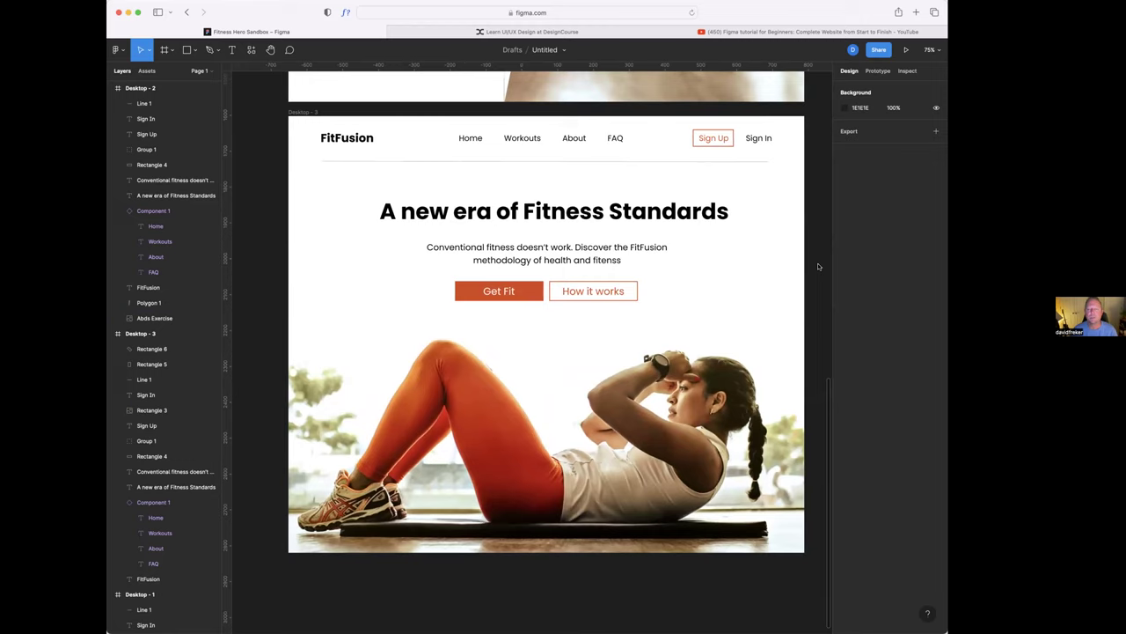
scroll(812, 267, right, 2)
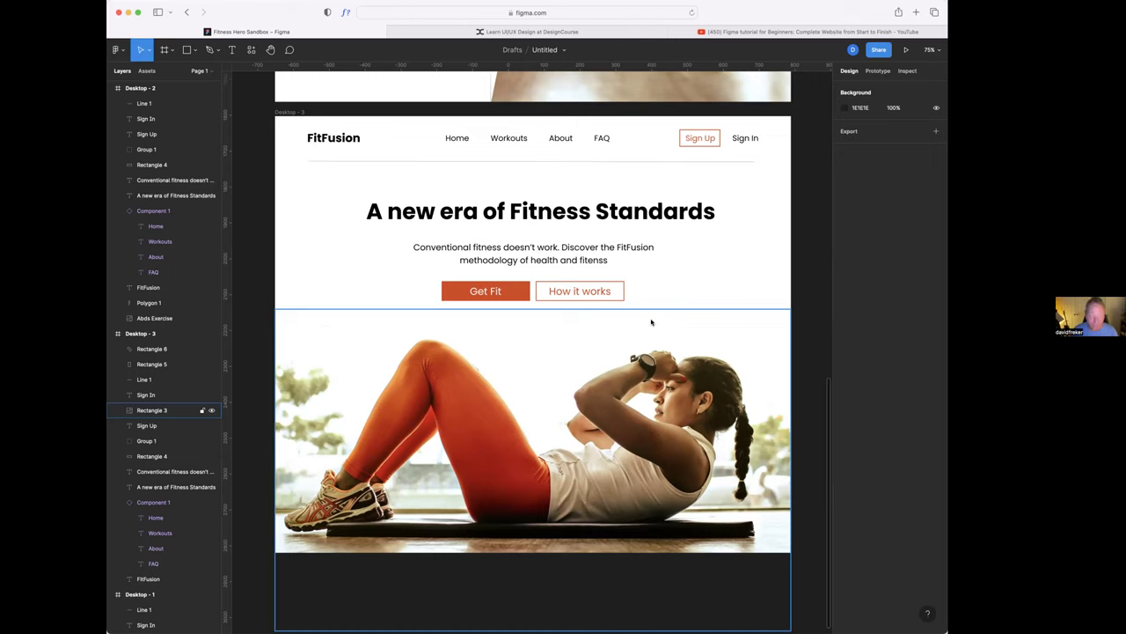
scroll(651, 322, down, 6)
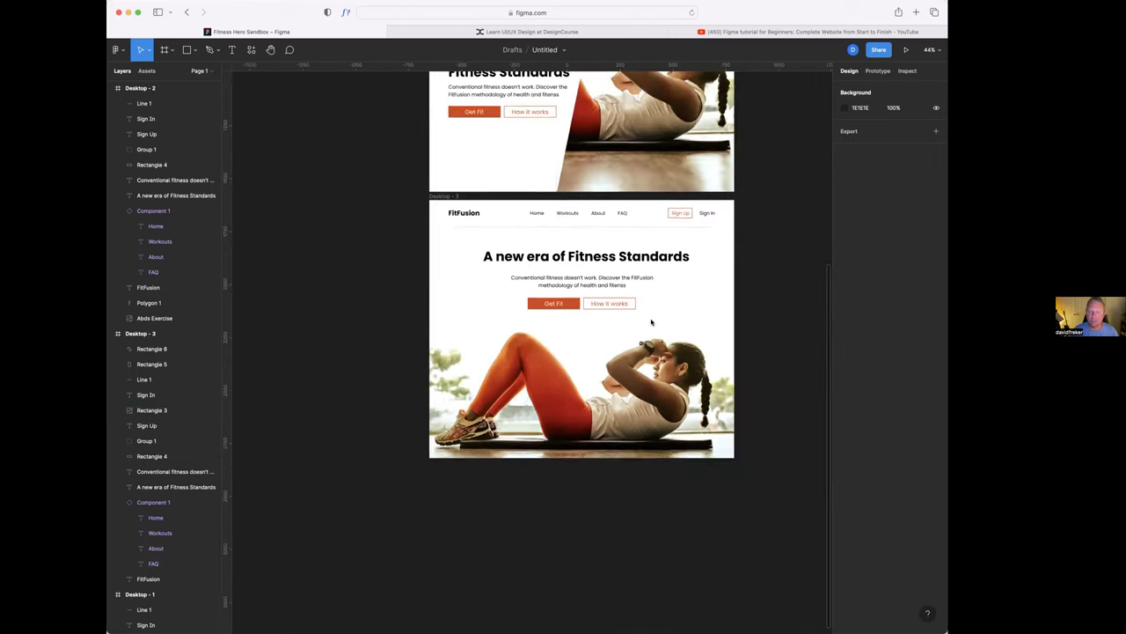
scroll(651, 322, up, 3)
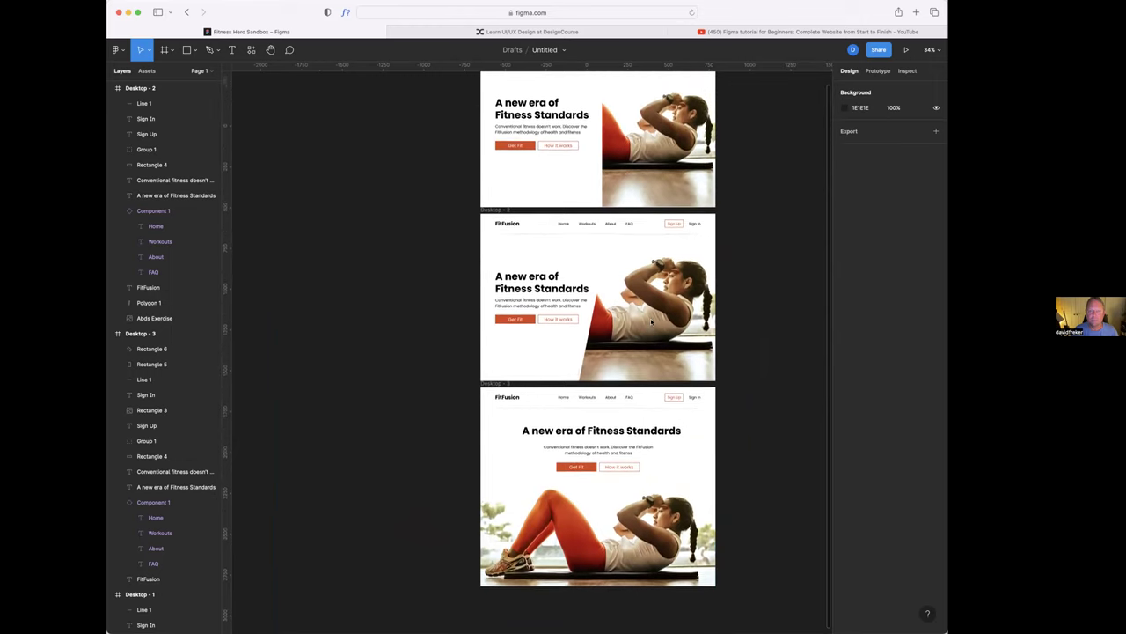
scroll(651, 322, down, 1)
scroll(651, 322, right, 5)
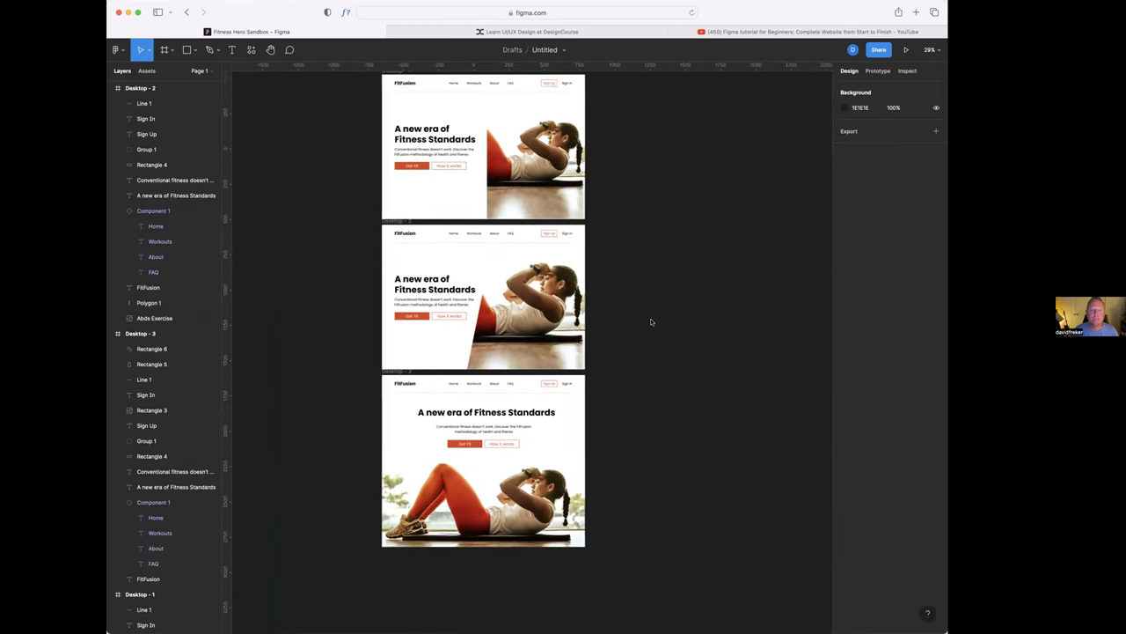
- Duplicate the first desktop frame and place the copy beside it at X 938, Y -525
click(341, 92)
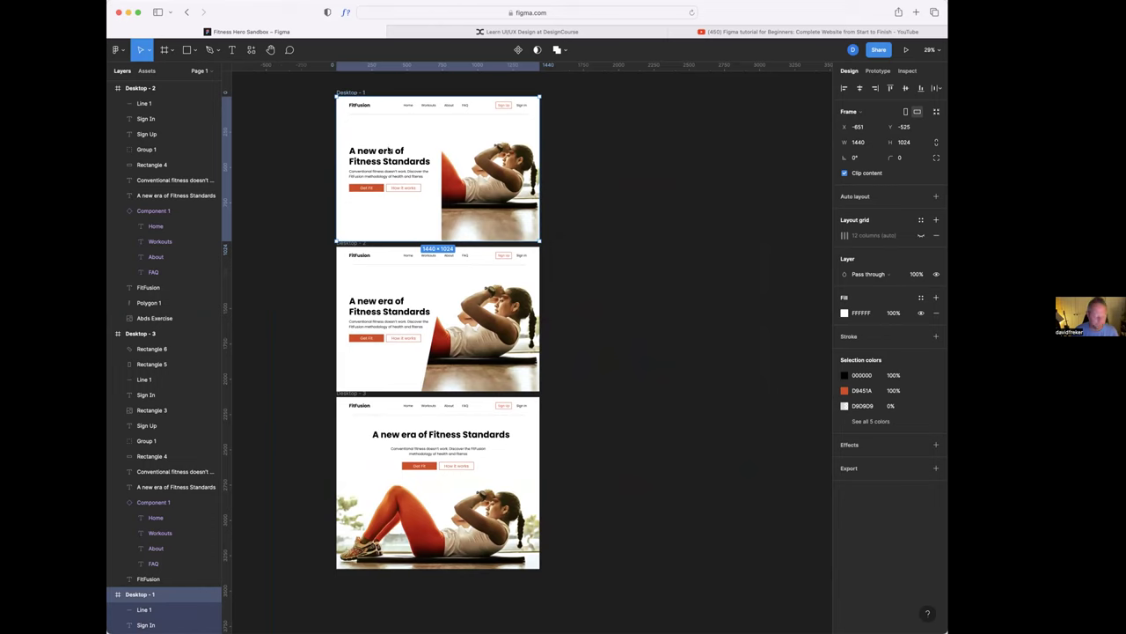
drag(403, 131, 640, 125)
scroll(676, 305, up, 5)
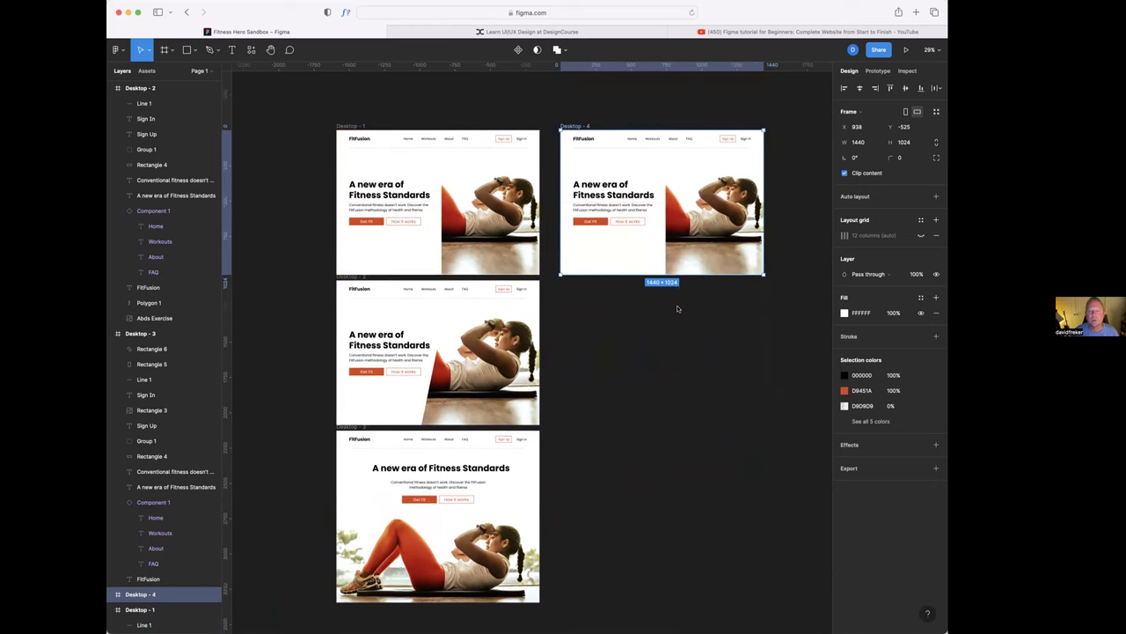
- Remove the image fill from the photo rectangle in the duplicated desktop frame
scroll(613, 312, right, 4)
scroll(603, 313, up, 2)
scroll(589, 303, right, 2)
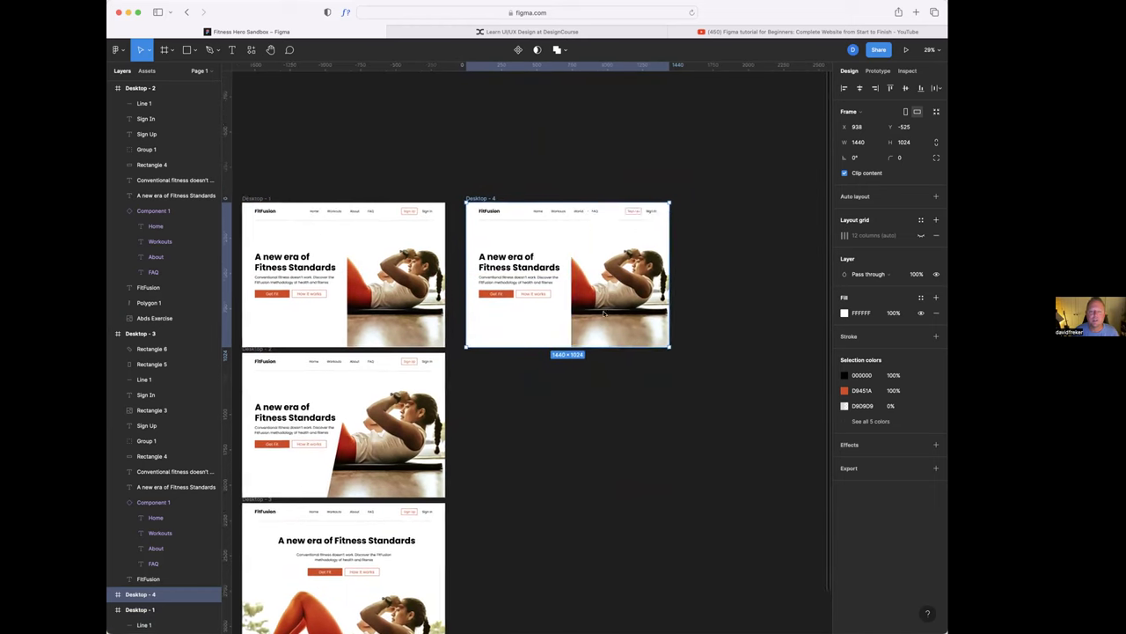
scroll(572, 290, up, 5)
scroll(572, 283, up, 3)
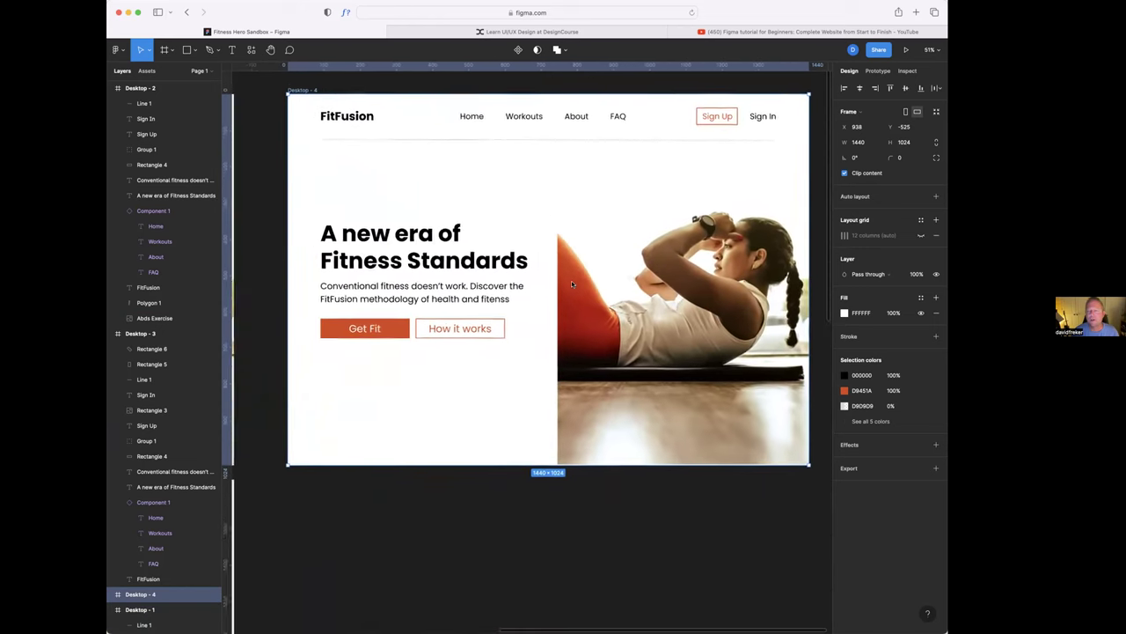
scroll(572, 284, up, 1)
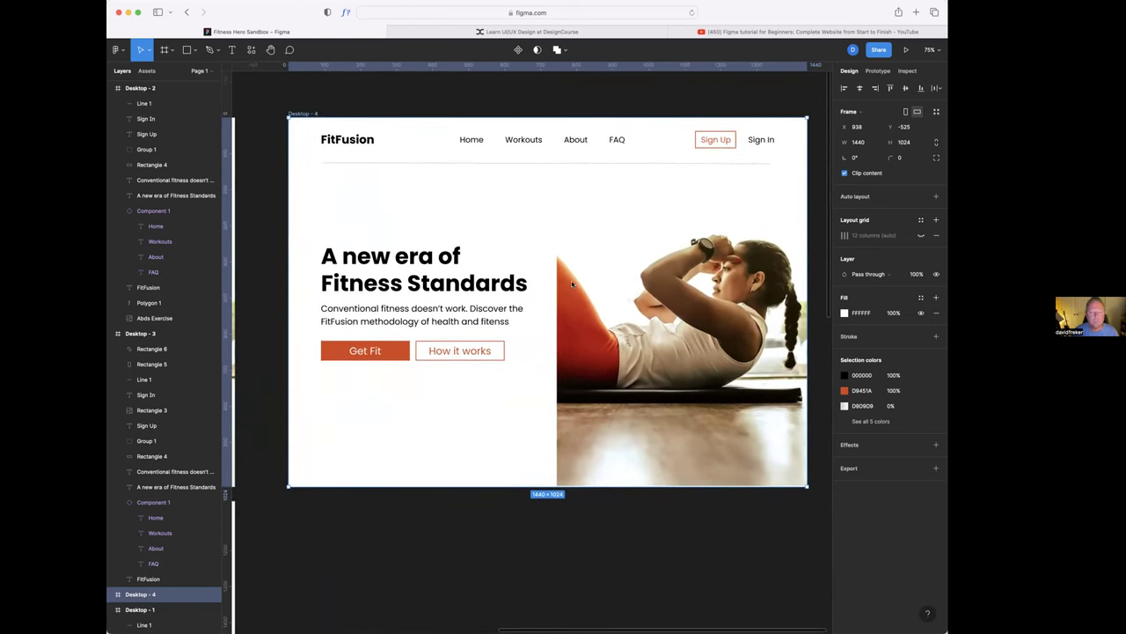
click(639, 257)
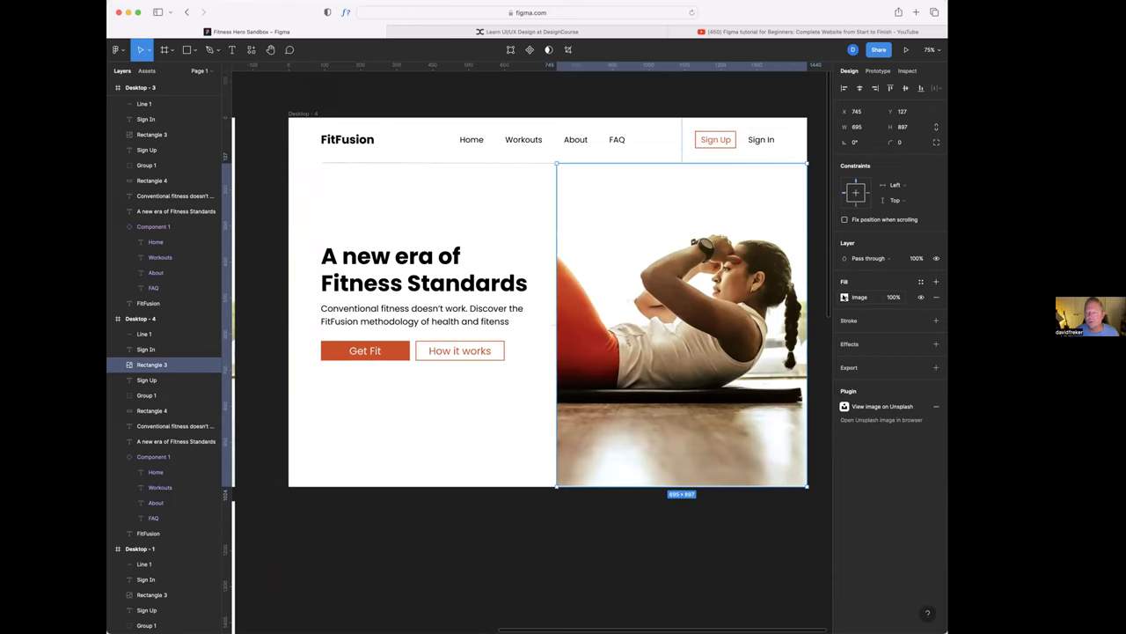
click(935, 297)
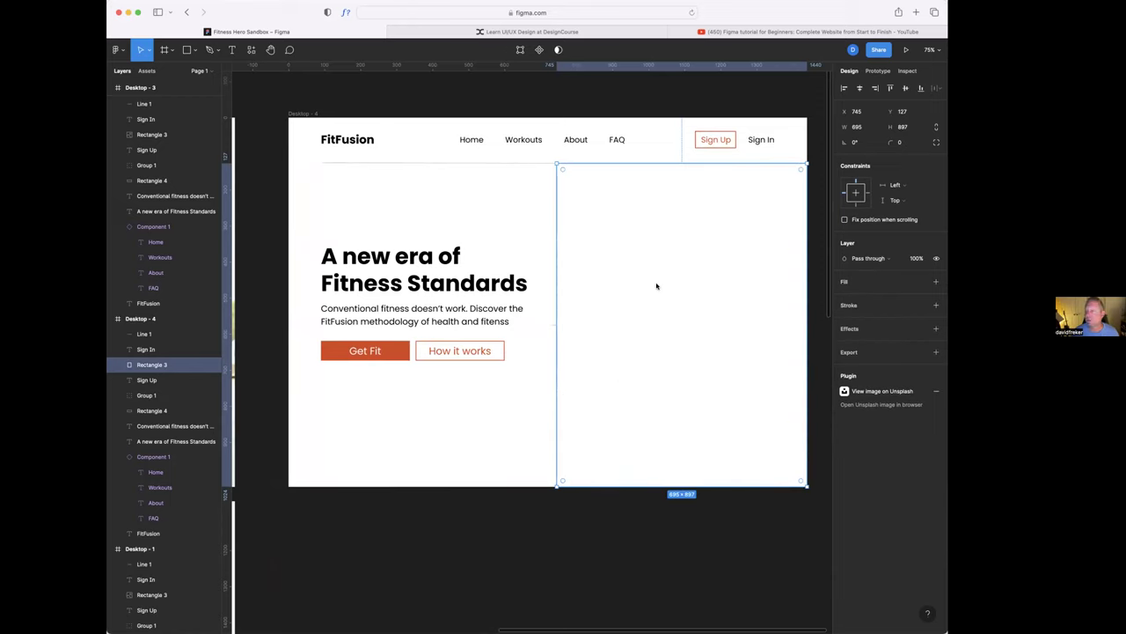
key(Escape)
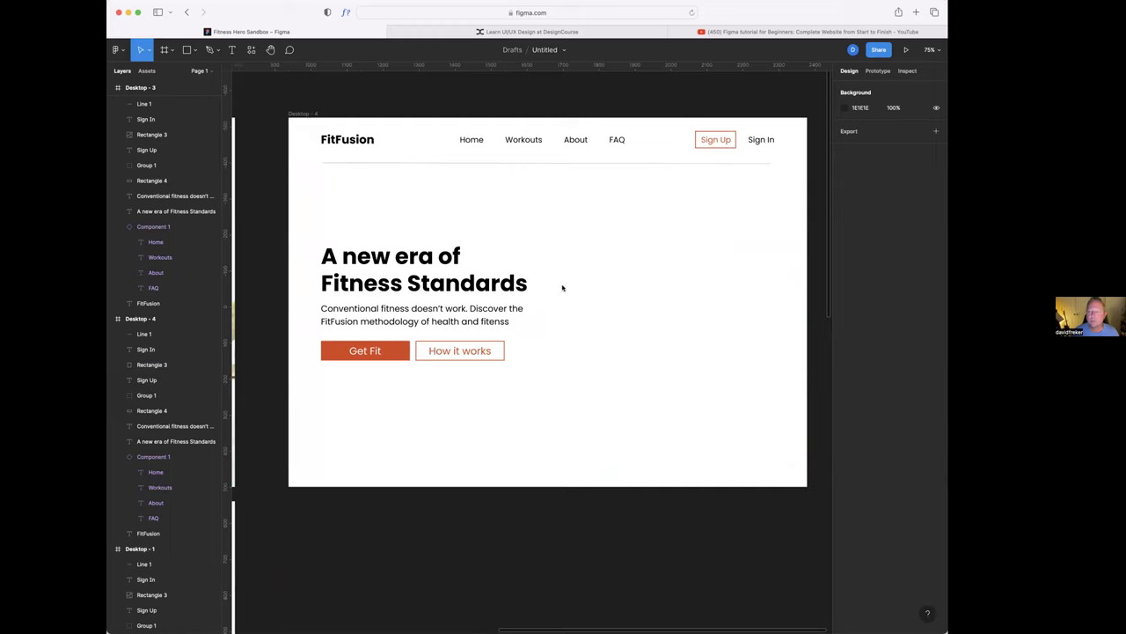
click(312, 115)
key(Escape)
click(425, 257)
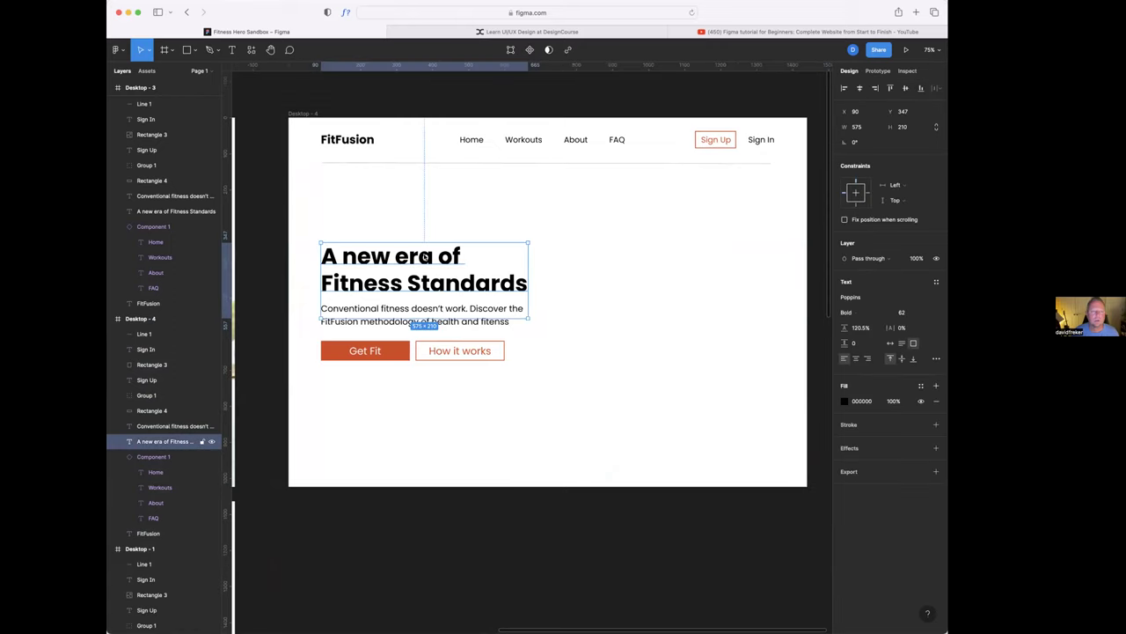
click(657, 261)
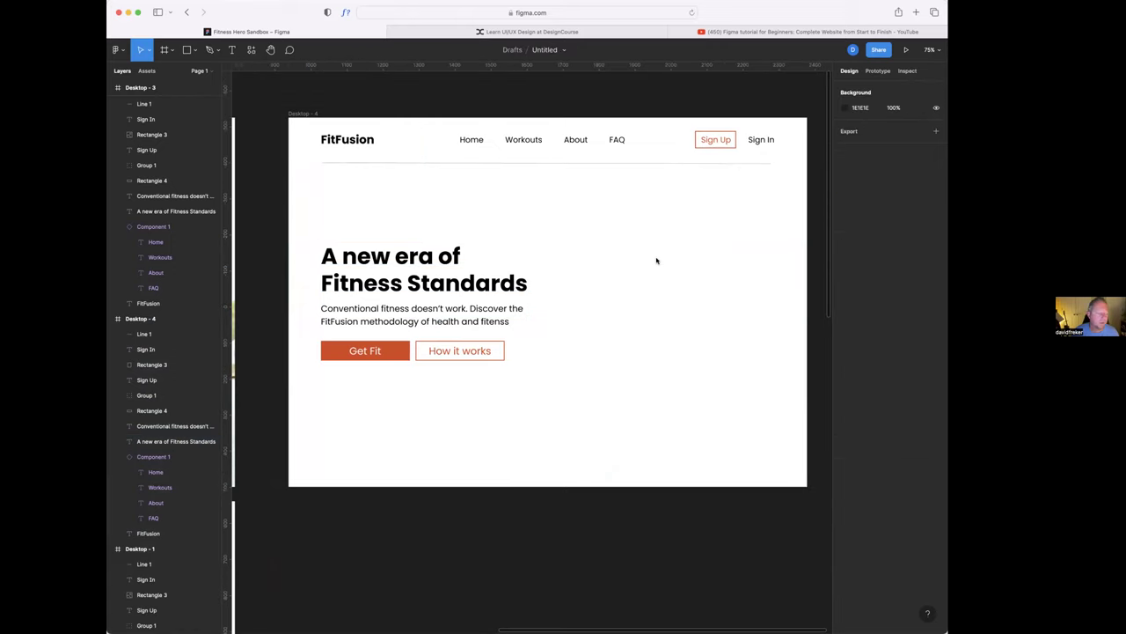
- Select the emptied Rectangle 3 in Desktop - 4 and search the Unsplash plugin for "workout"
click(139, 319)
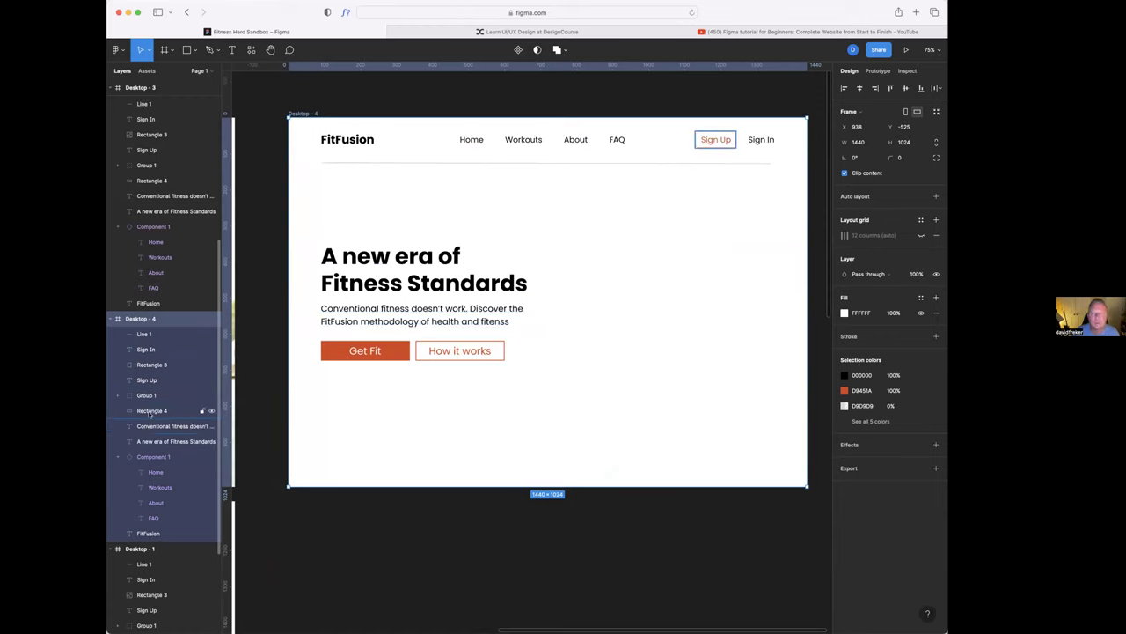
click(155, 363)
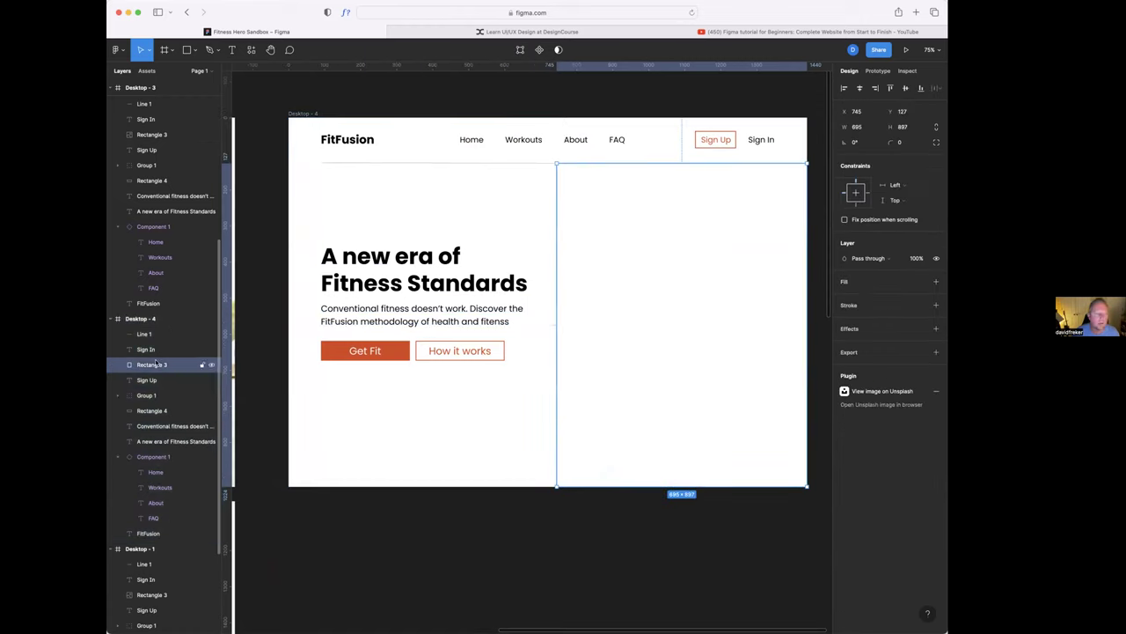
right_click(664, 249)
mouse_move(690, 417)
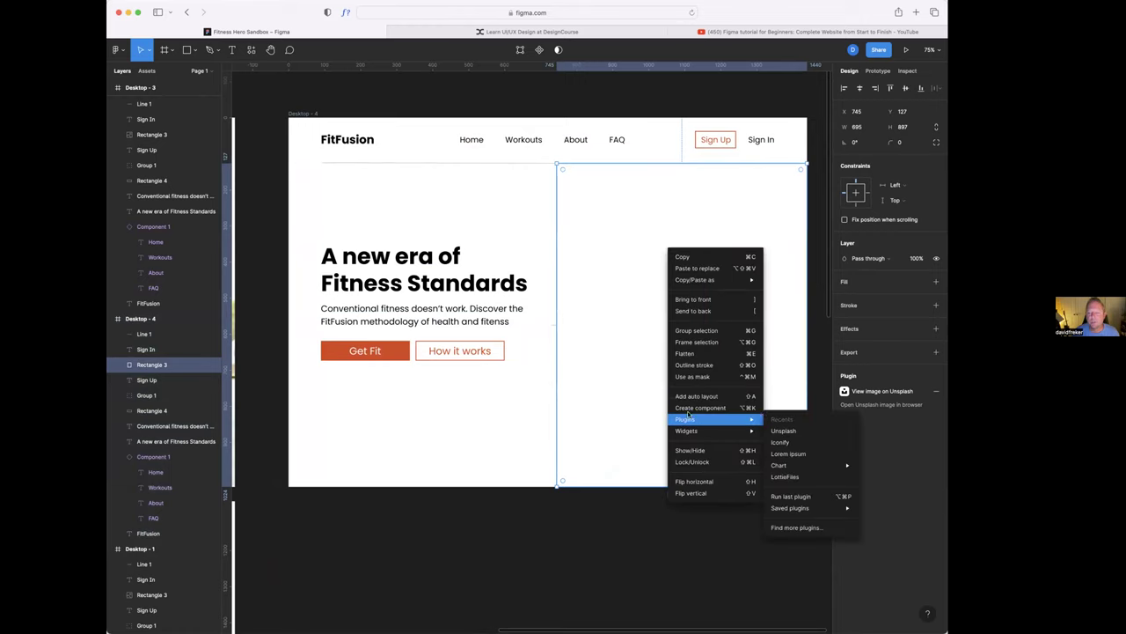
click(771, 430)
click(453, 376)
text(workout)
key(Return)
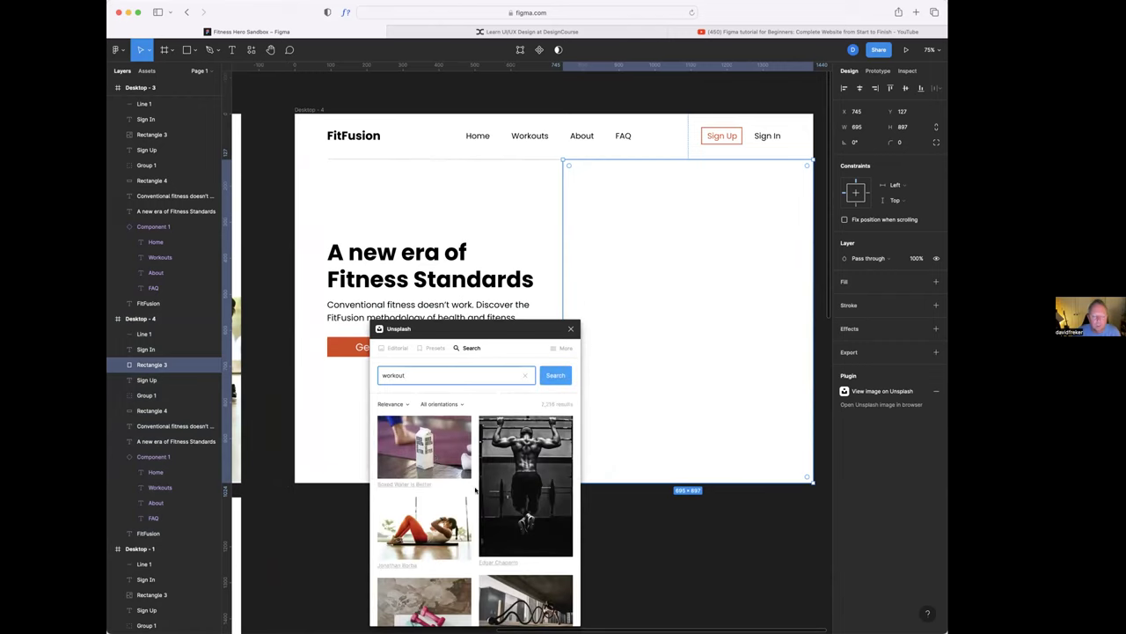
- Fill the rectangle with the Unsplash photo of the woman in rust-red activewear against yellow, and close the plugin
scroll(475, 493, down, 10)
scroll(496, 492, down, 10)
scroll(496, 491, down, 3)
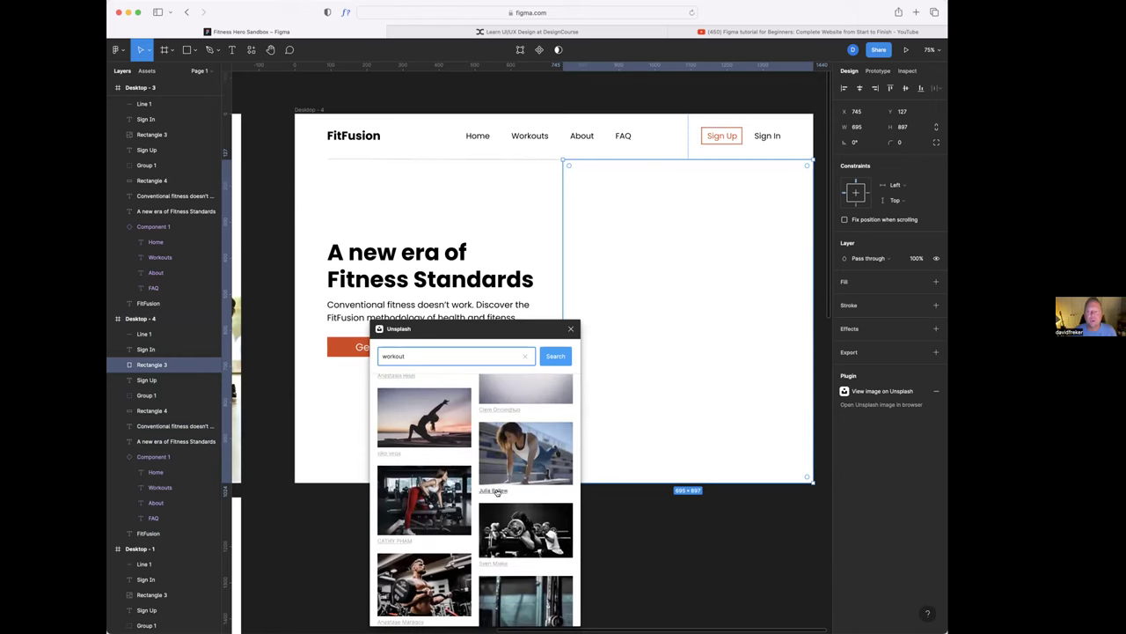
scroll(496, 492, down, 10)
scroll(496, 493, down, 5)
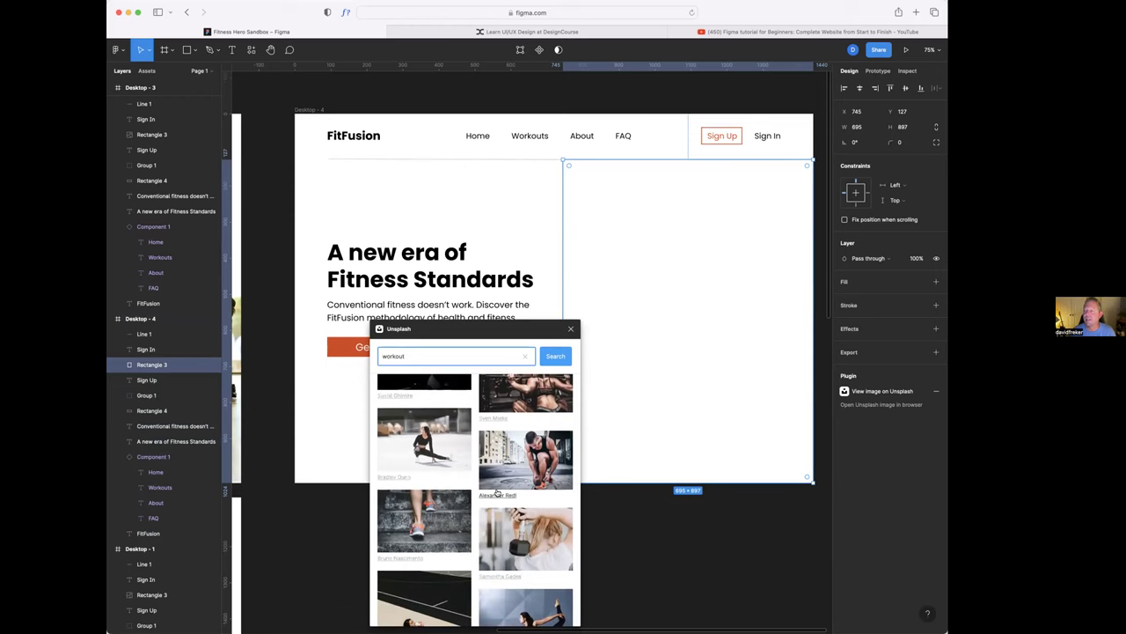
scroll(497, 494, down, 6)
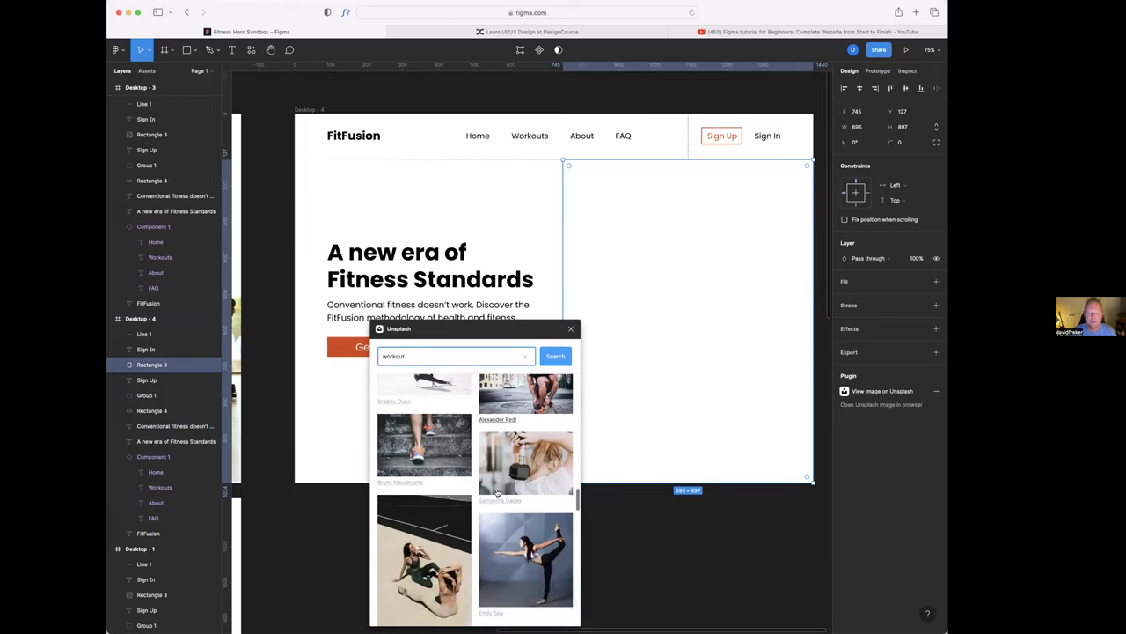
scroll(497, 494, down, 10)
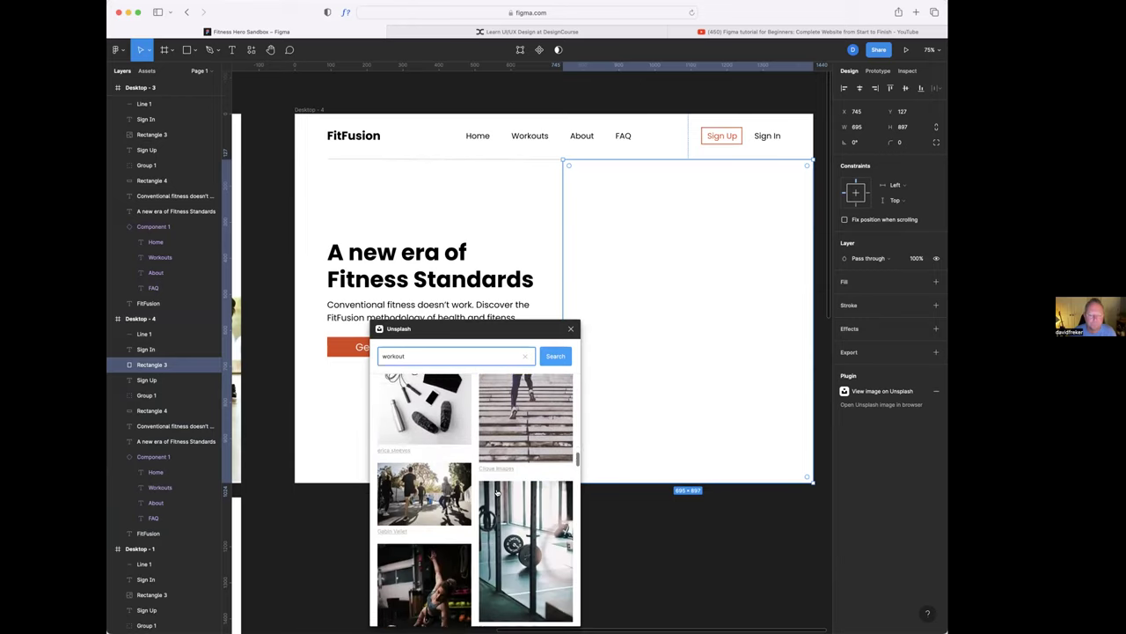
scroll(496, 493, down, 3)
click(430, 461)
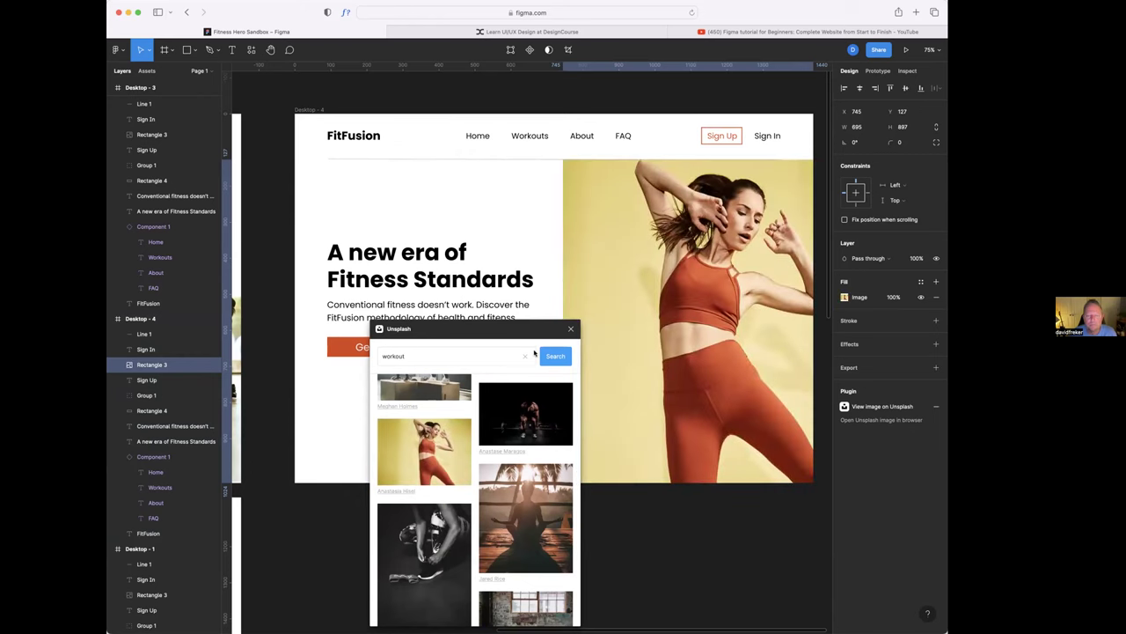
click(570, 330)
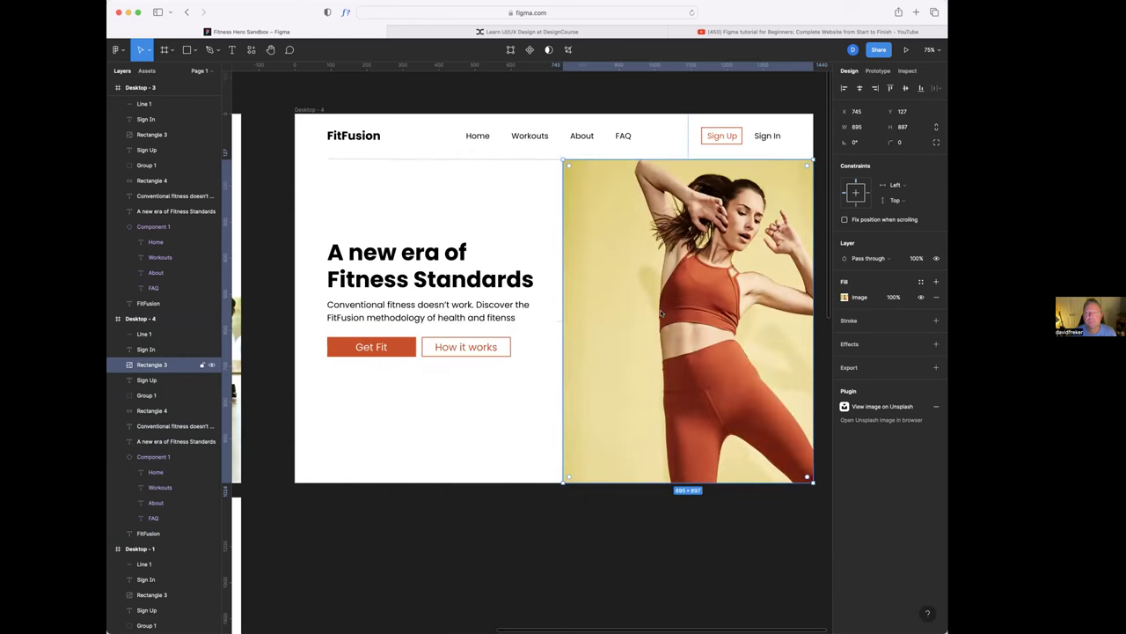
- Open the image fill settings of the new photo rectangle
scroll(651, 312, up, 3)
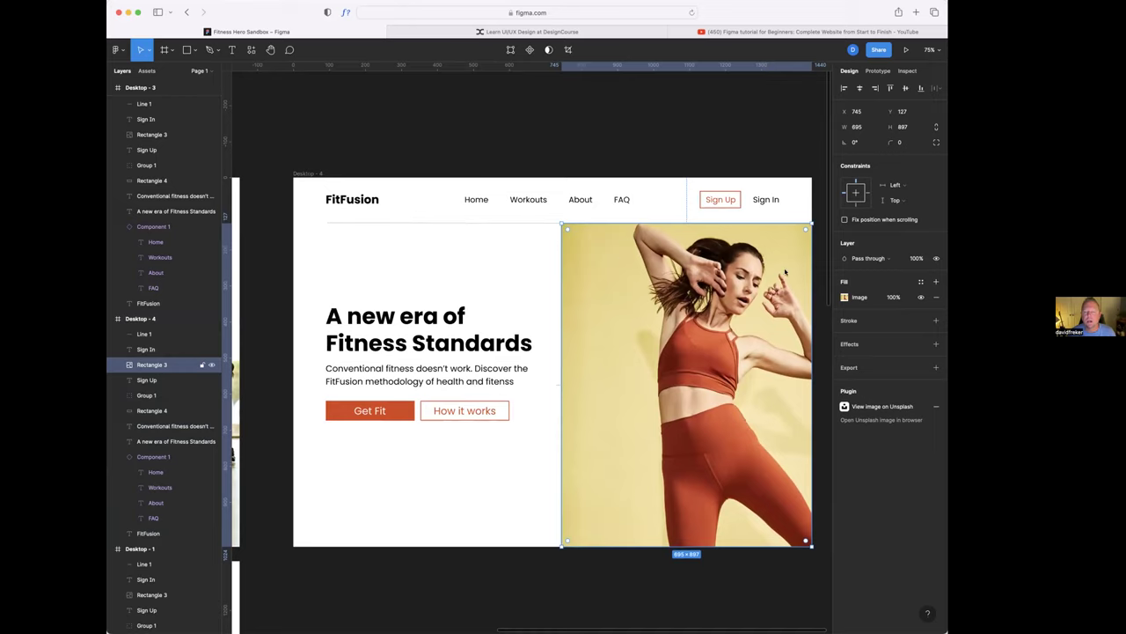
click(845, 296)
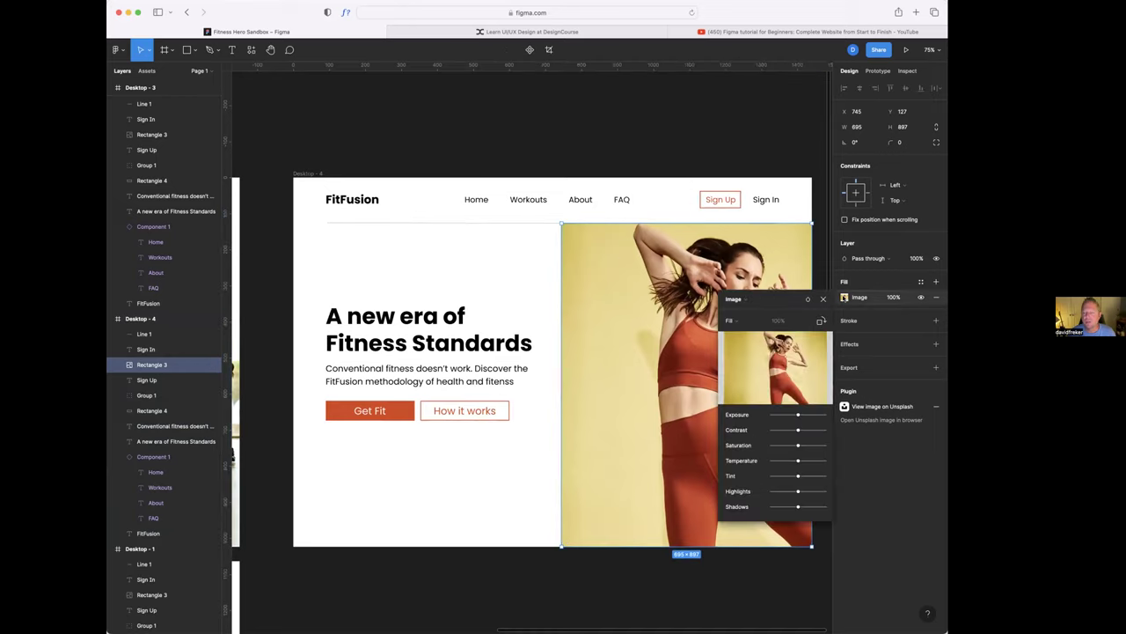
- Set the Desktop - 4 photo's fill to Crop and shift the image sideways so the woman's whole figure sits within the frame
click(737, 322)
click(742, 343)
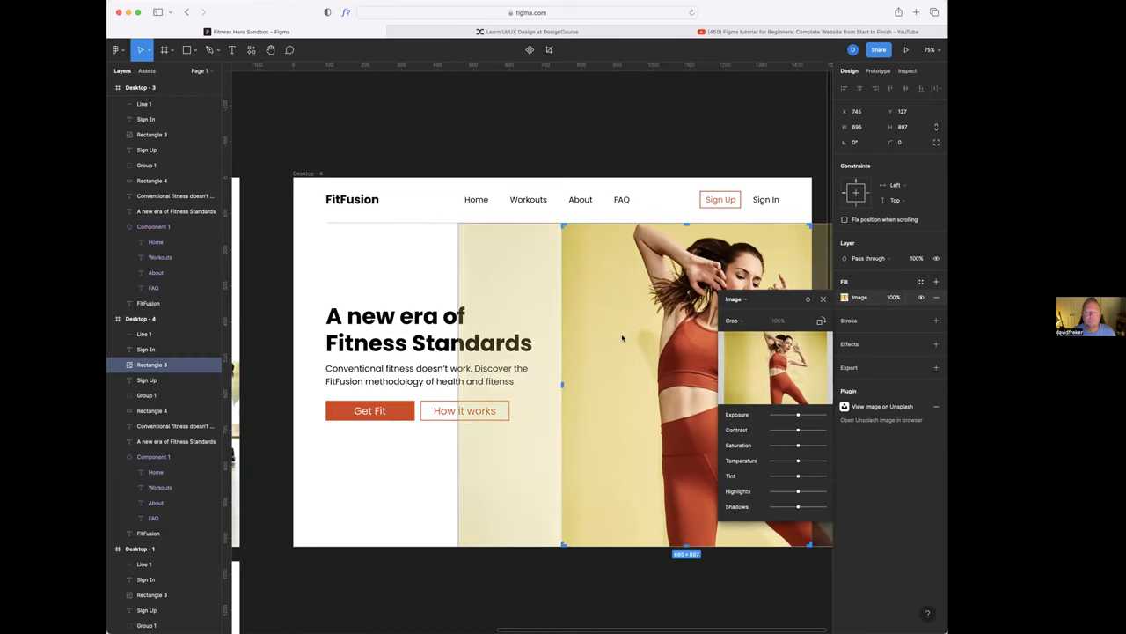
drag(543, 301, 504, 301)
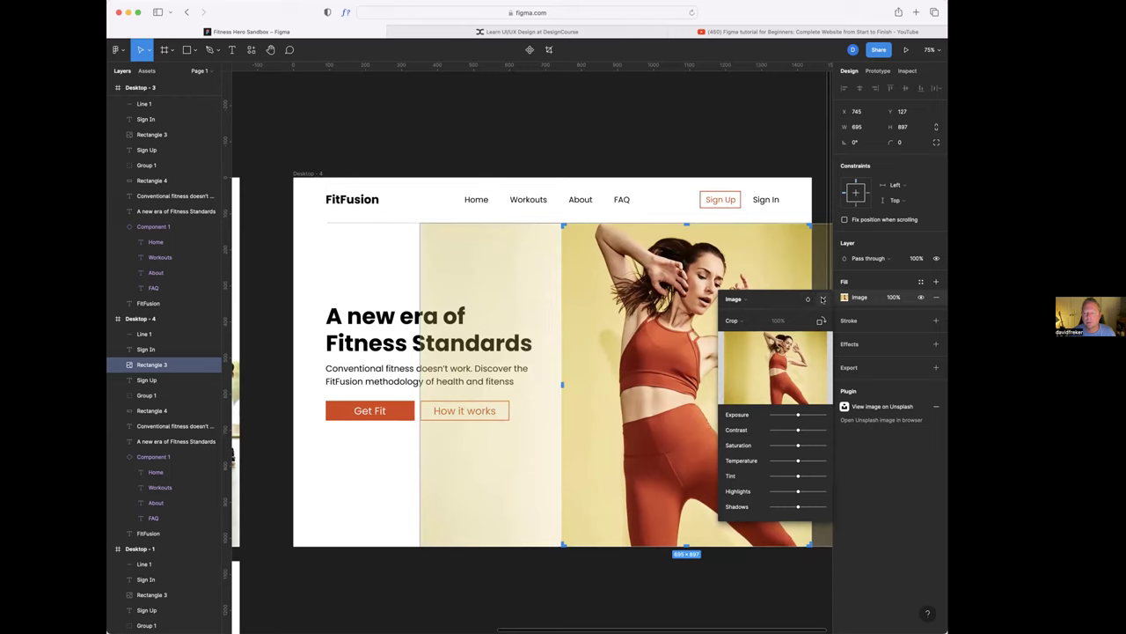
click(823, 298)
click(763, 125)
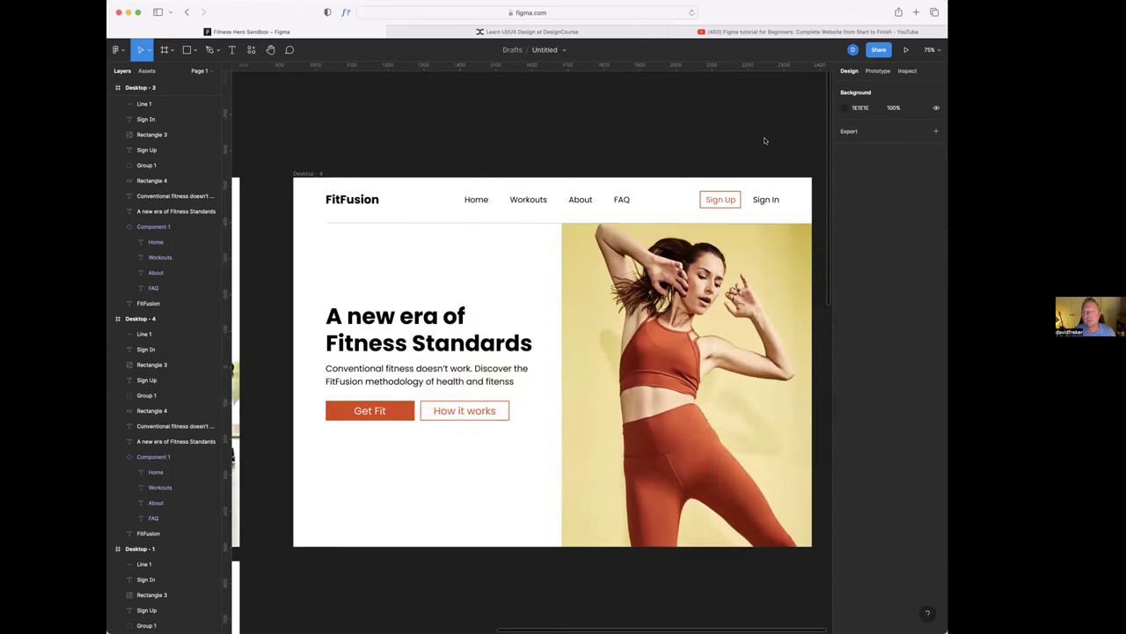
- Delete the thin divider line beneath the navigation bar in the Desktop - 4 frame
scroll(566, 573, down, 1)
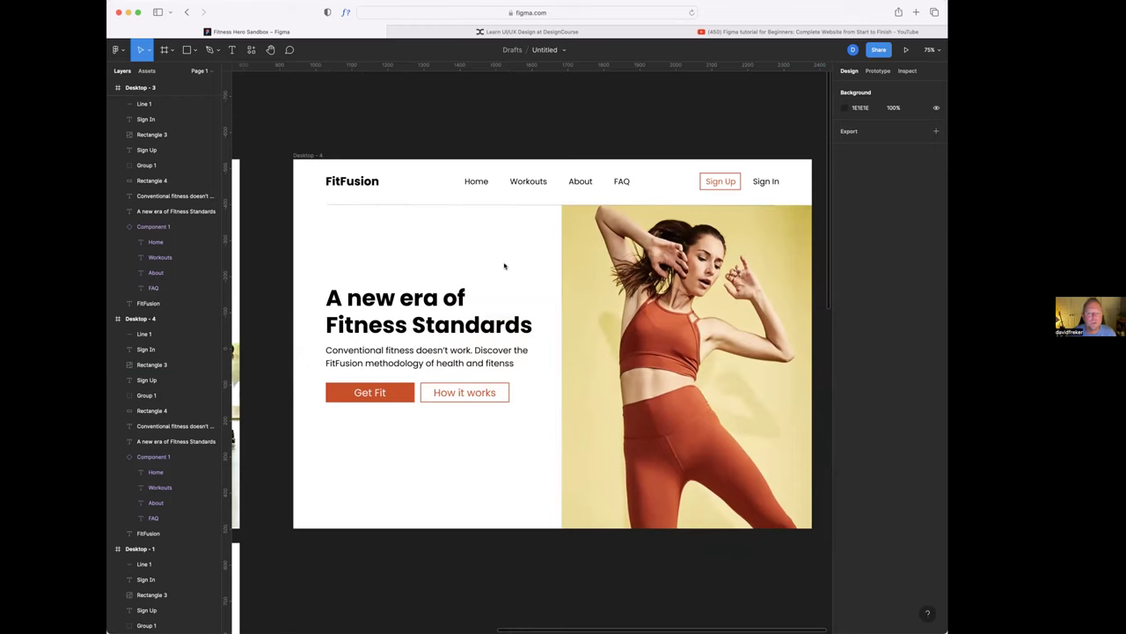
click(491, 205)
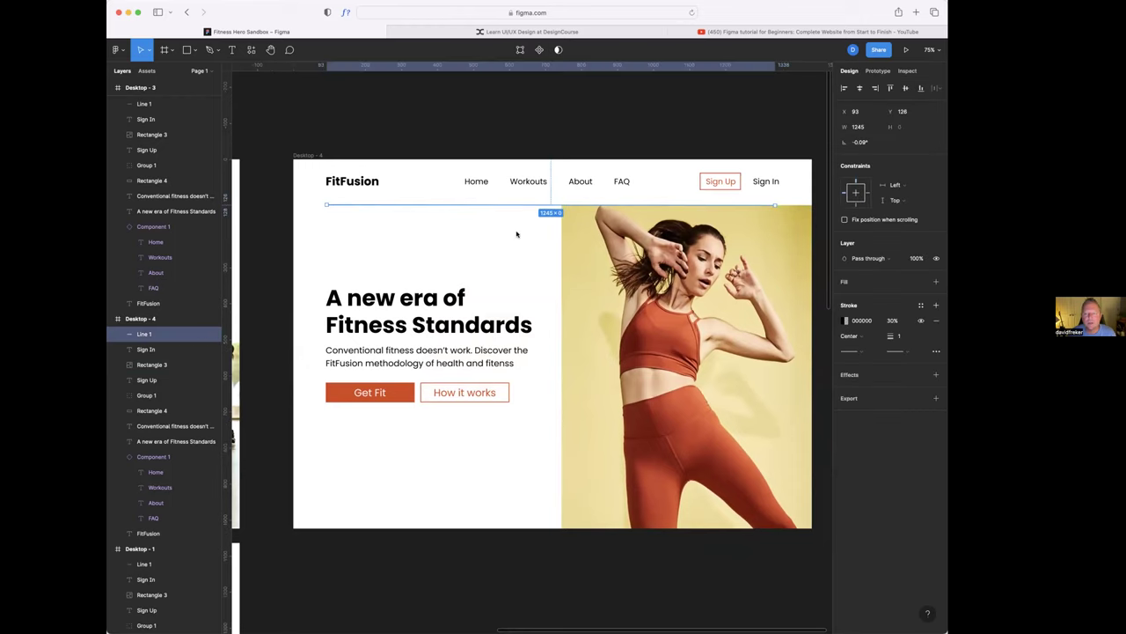
click(517, 233)
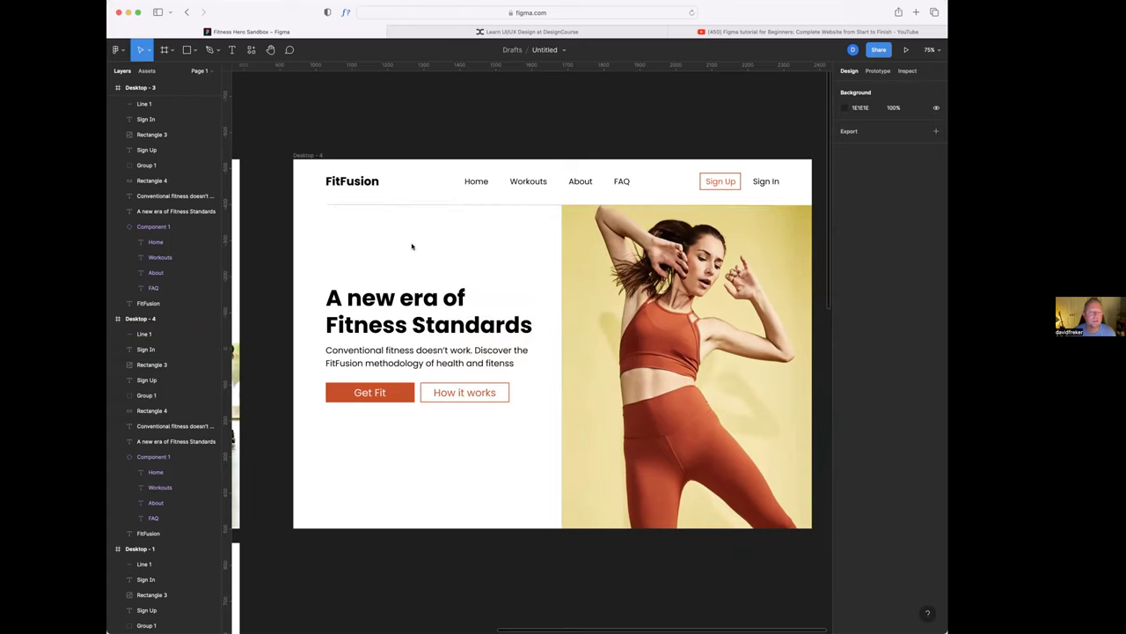
click(434, 206)
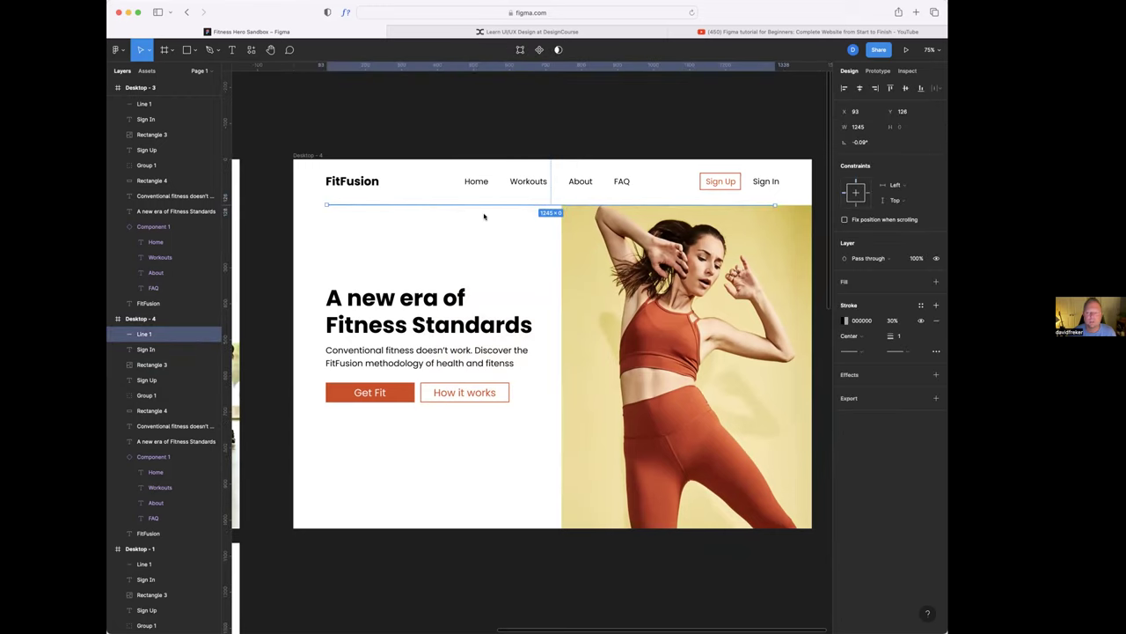
key(Delete)
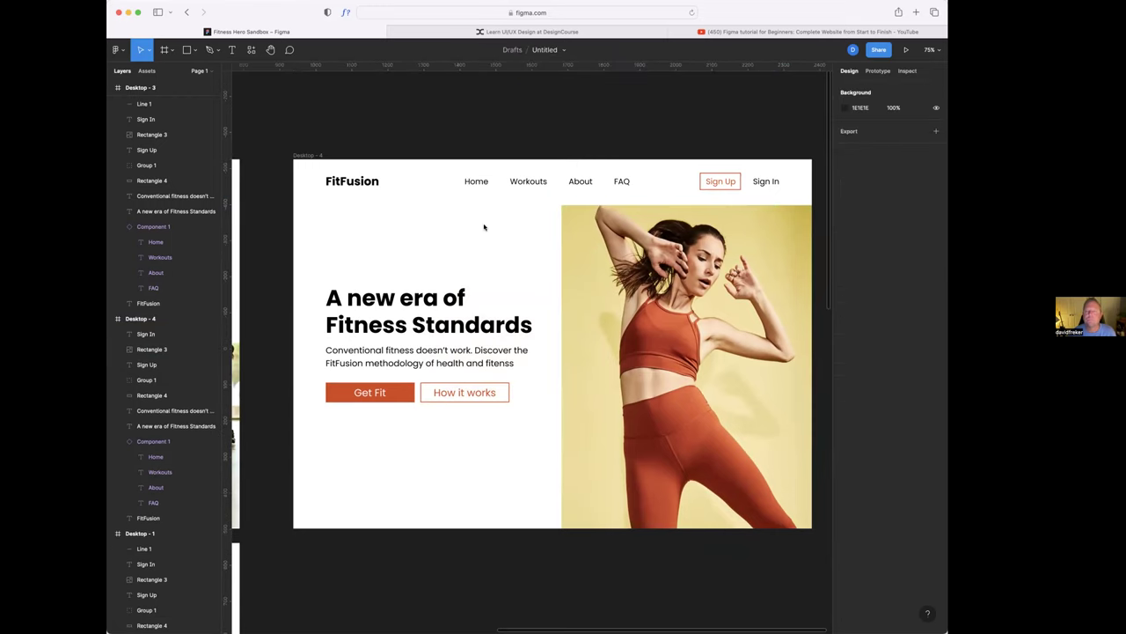
- Duplicate the Desktop - 4 frame and place the copy directly below the original
scroll(508, 258, left, 3)
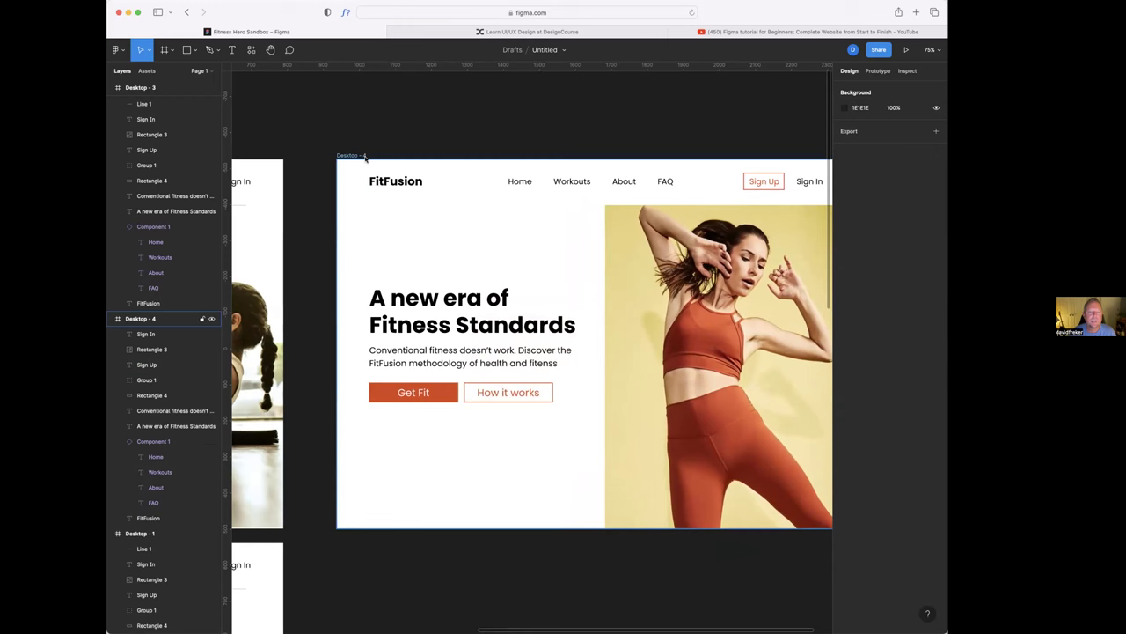
click(366, 158)
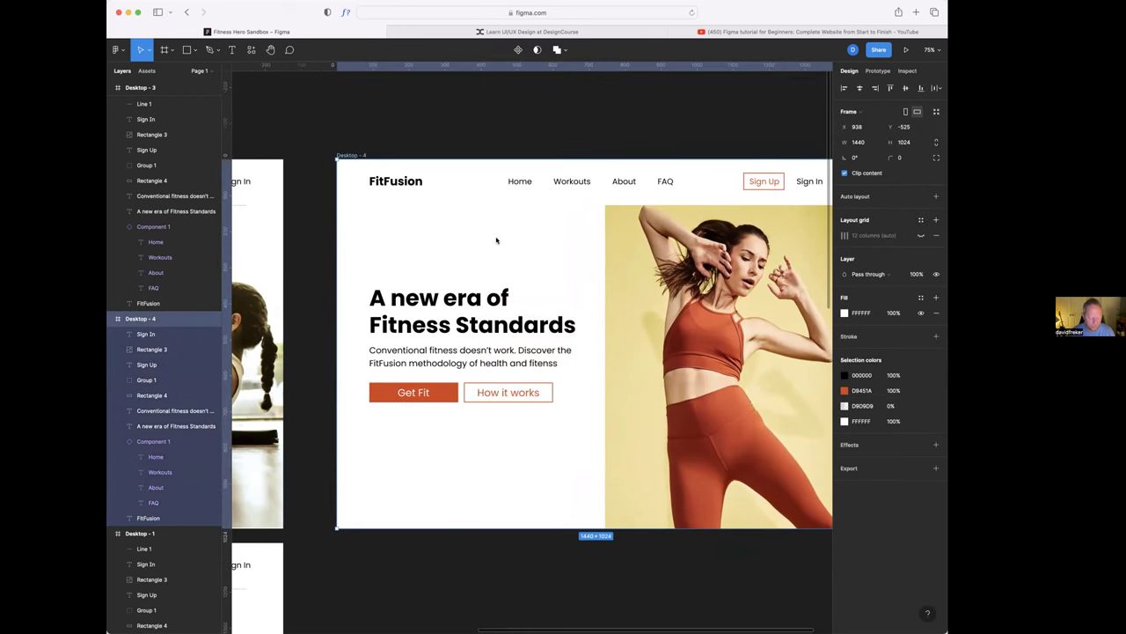
drag(474, 191, 471, 575)
scroll(475, 528, down, 5)
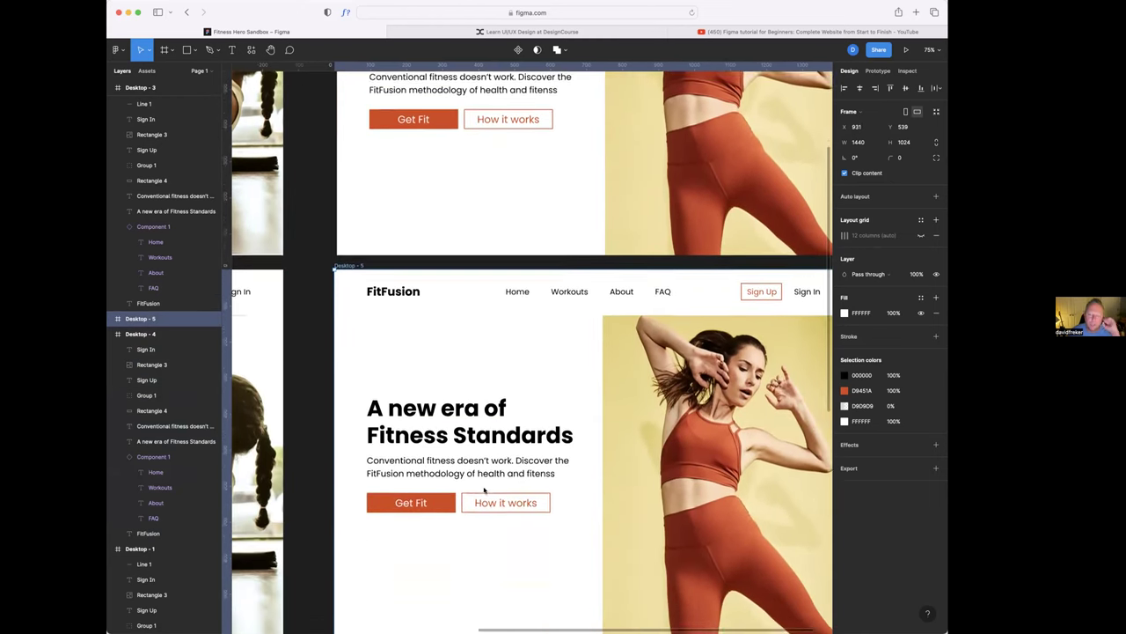
- Draw a rectangle about 744 × 897 over the hero text area of the copied frame and send it to the back
scroll(483, 490, down, 2)
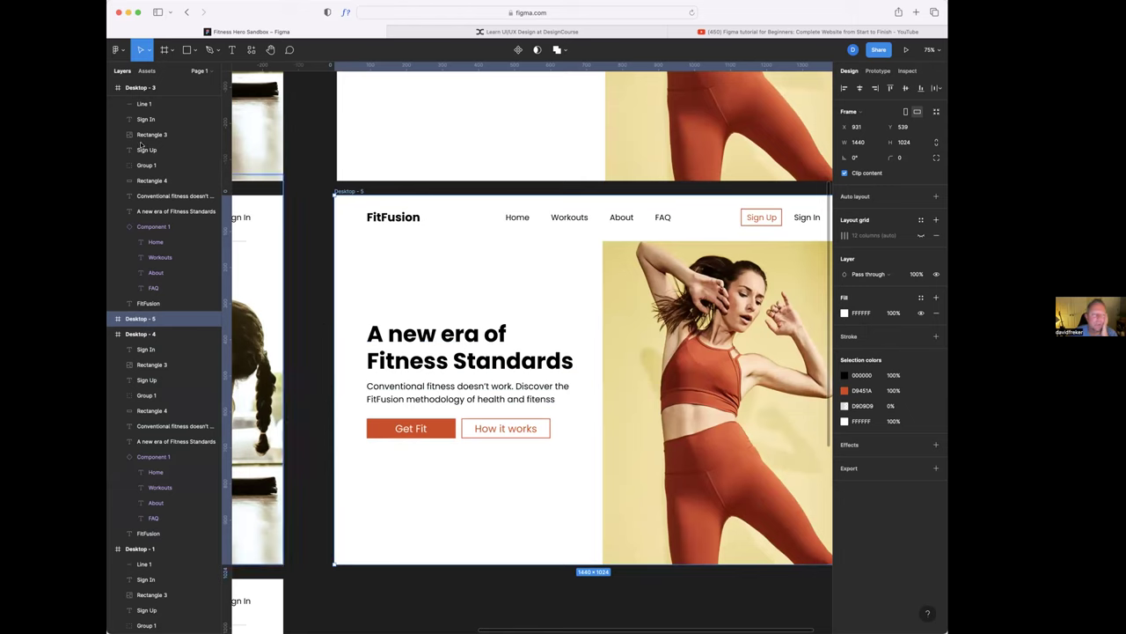
click(189, 50)
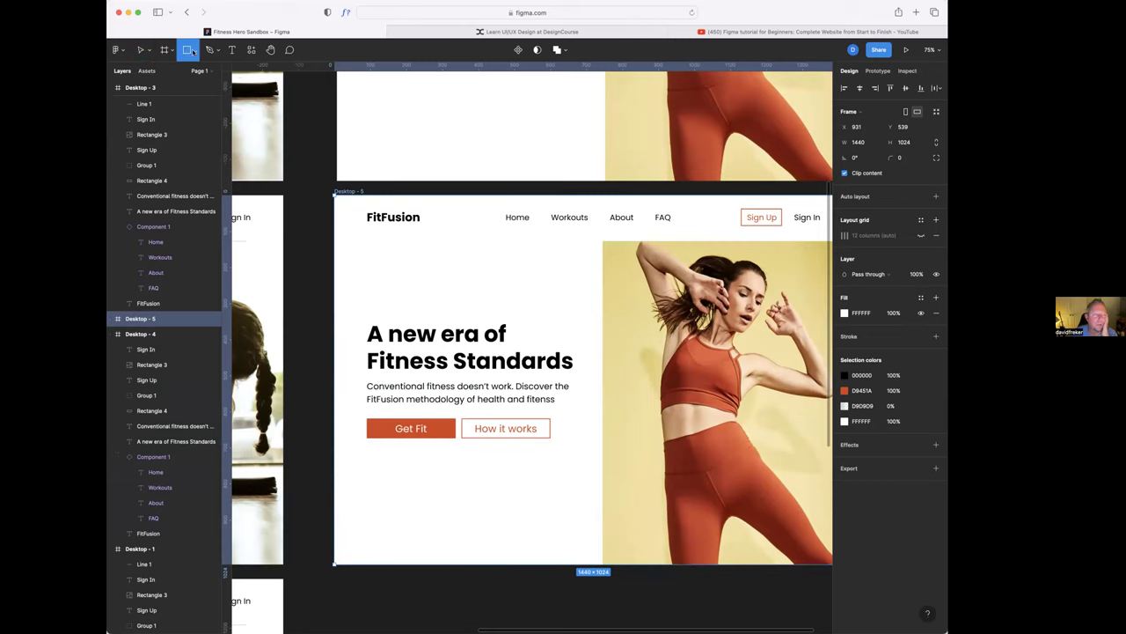
click(186, 73)
mouse_move(602, 241)
mouse_down()
mouse_move(505, 259)
mouse_move(410, 322)
mouse_move(334, 565)
mouse_up()
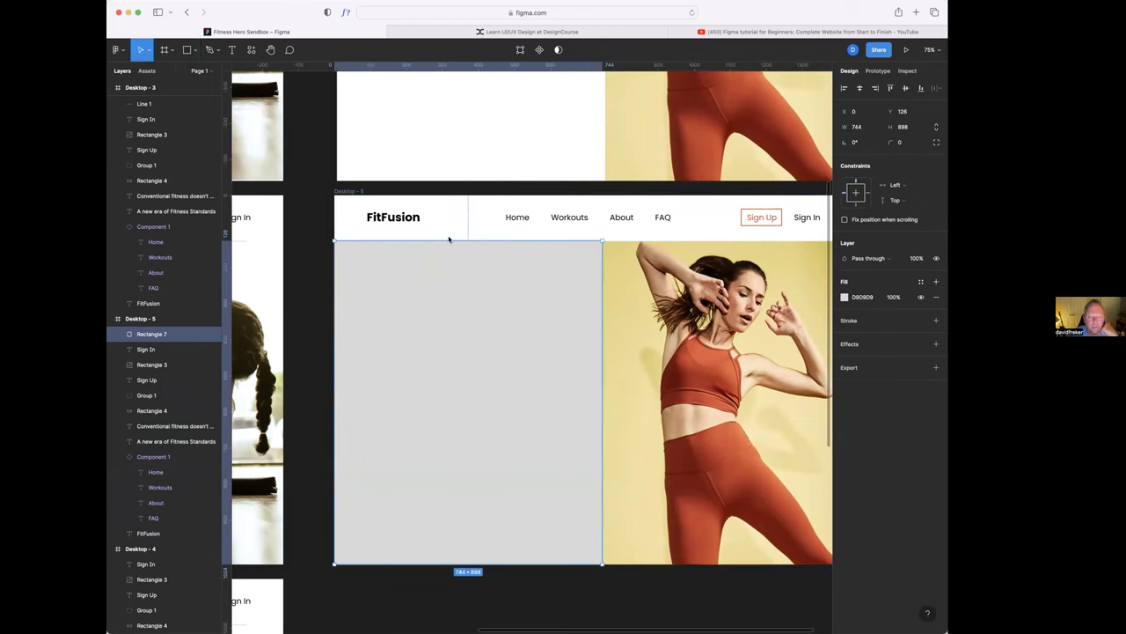
drag(454, 242, 454, 243)
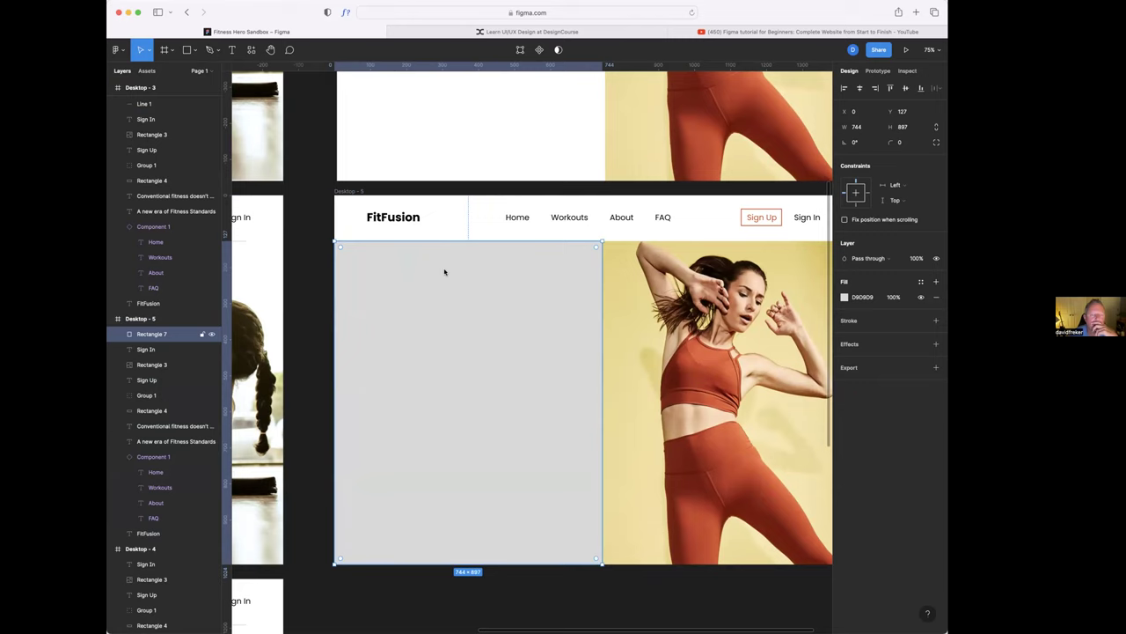
right_click(445, 269)
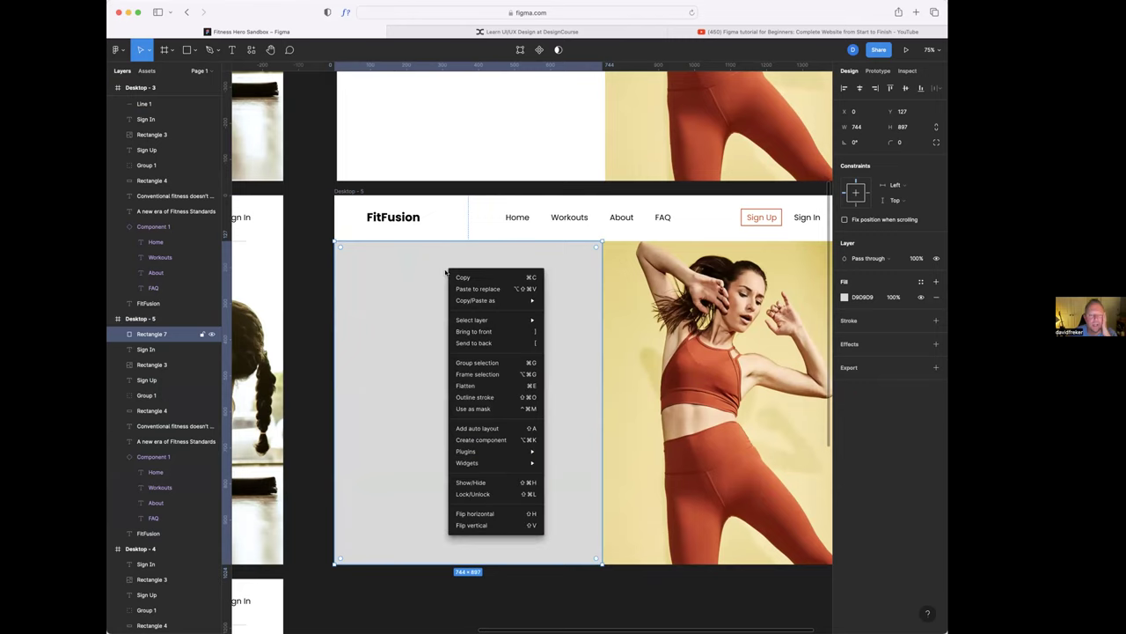
click(472, 343)
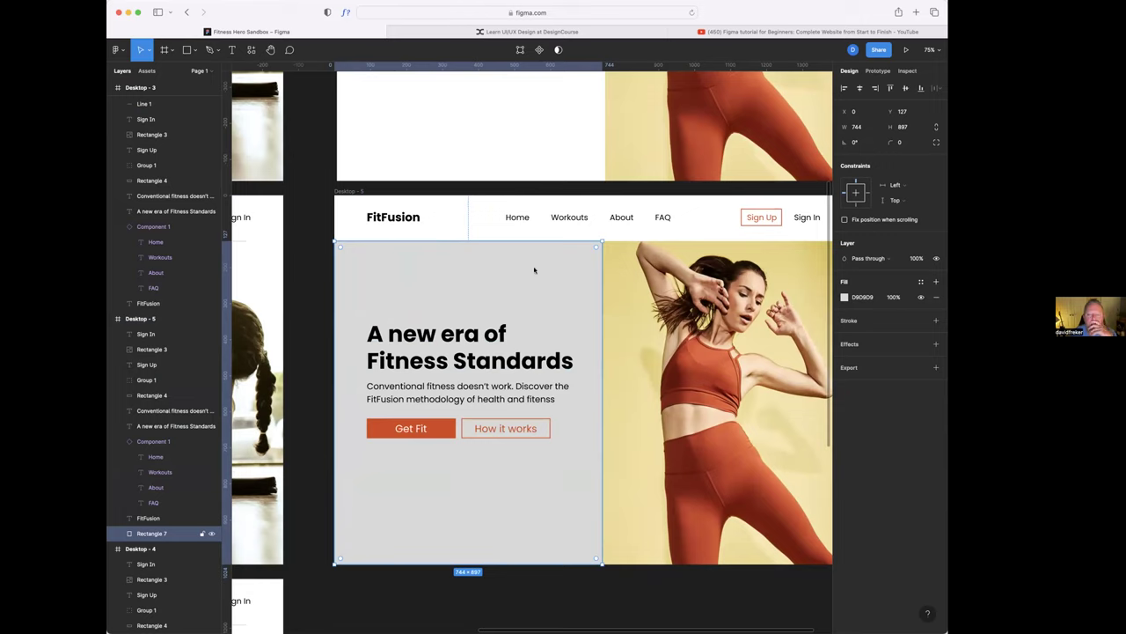
- Fill the rectangle with the yellow EFDC97 sampled from the photo's background near its inner edge
click(844, 297)
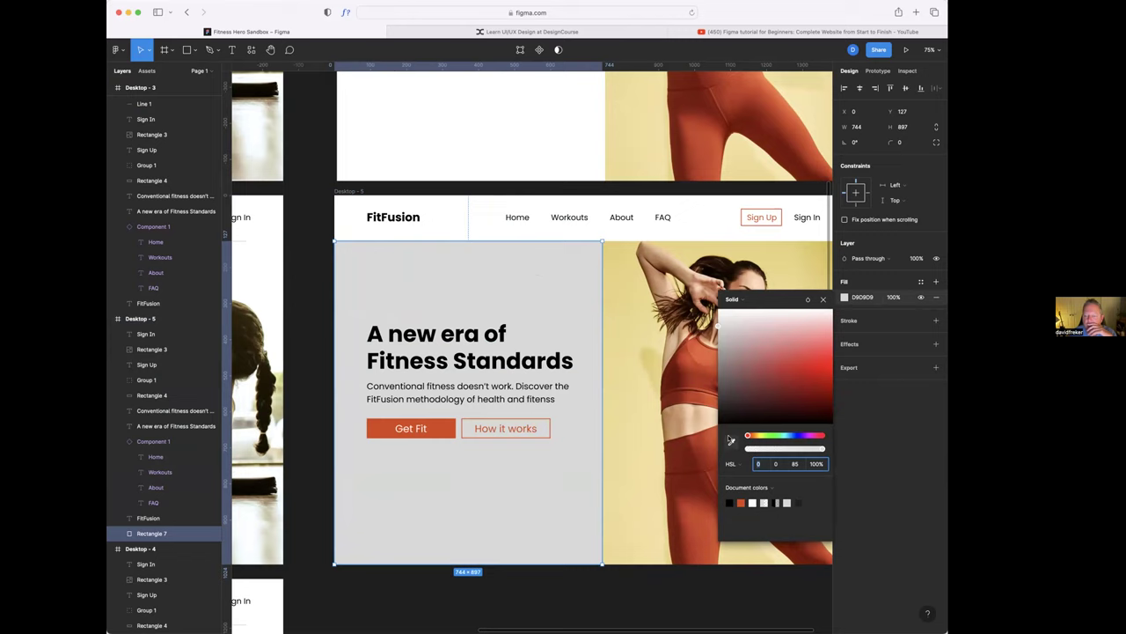
click(731, 440)
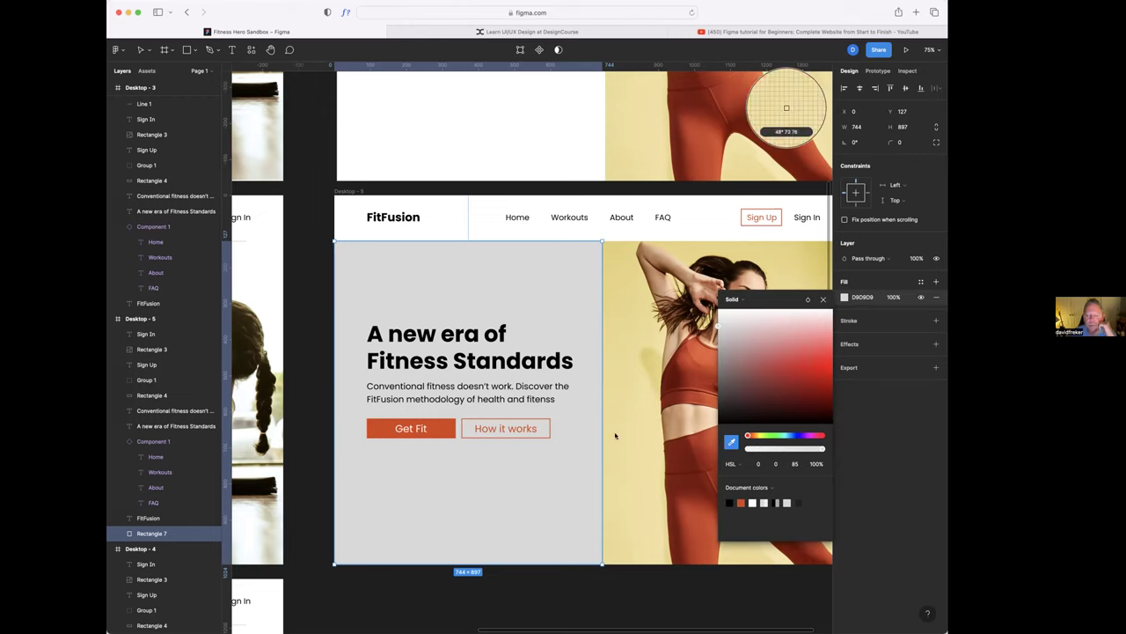
click(609, 434)
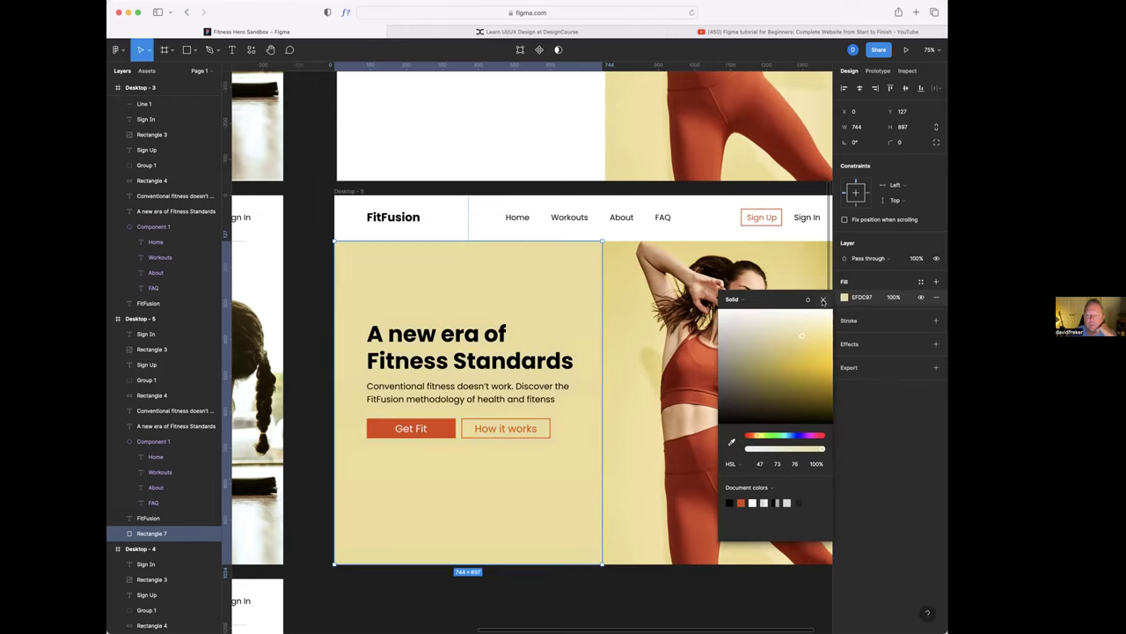
click(823, 300)
key(Escape)
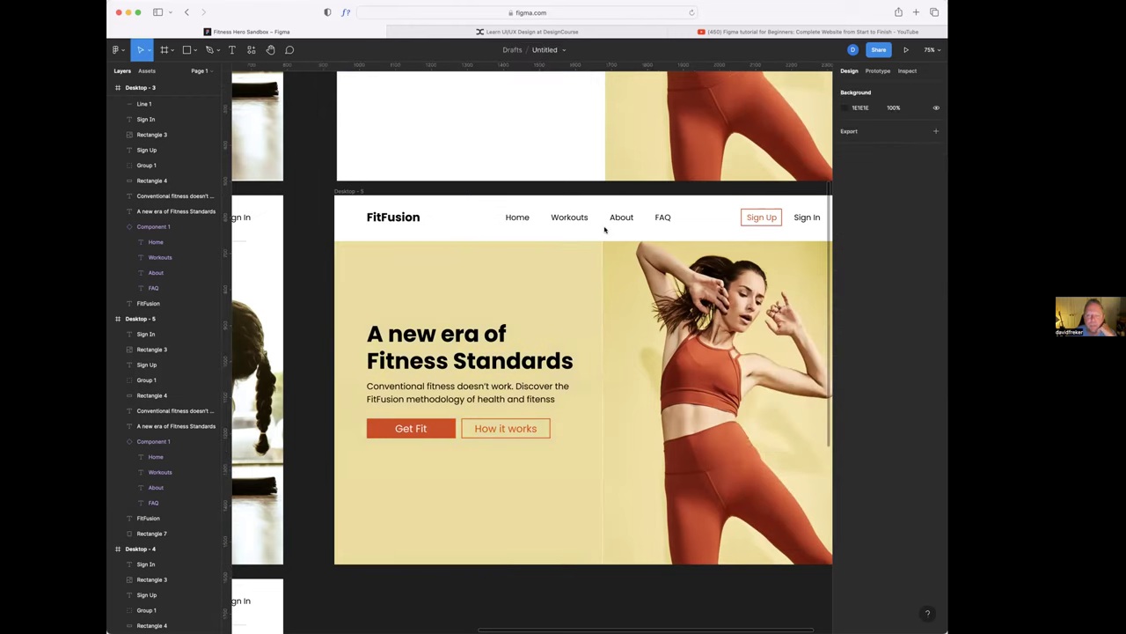
- Widen the yellow rectangle to 745 so it meets the photo's edge
click(576, 290)
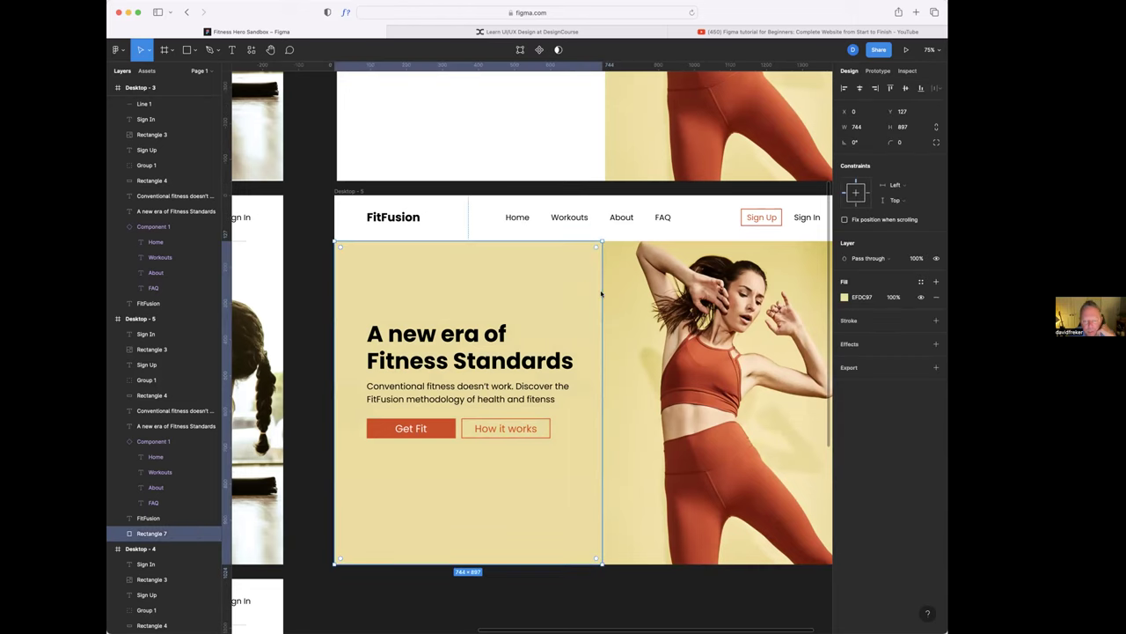
drag(603, 294, 603, 294)
key(Escape)
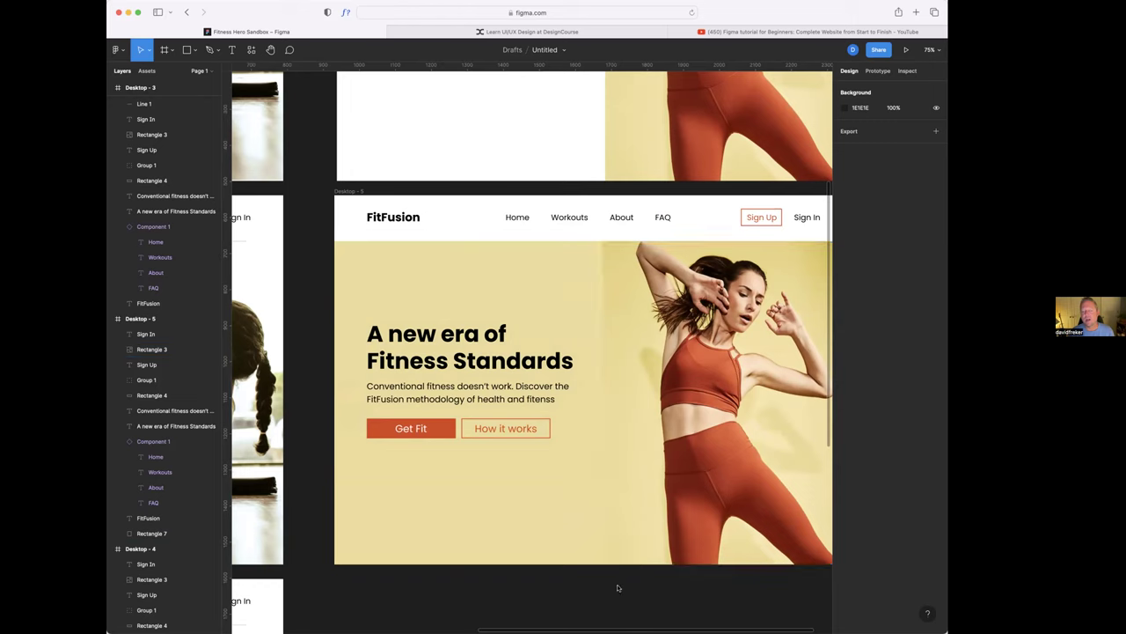
- Change the yellow rectangle's fill from solid to a linear gradient
click(525, 259)
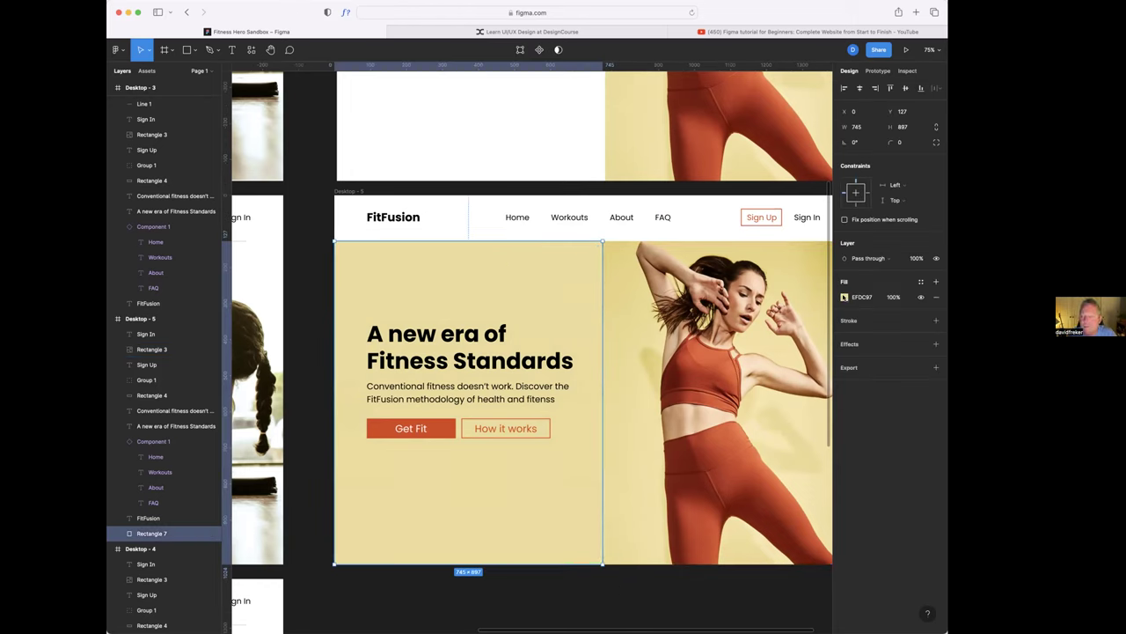
click(845, 297)
click(744, 300)
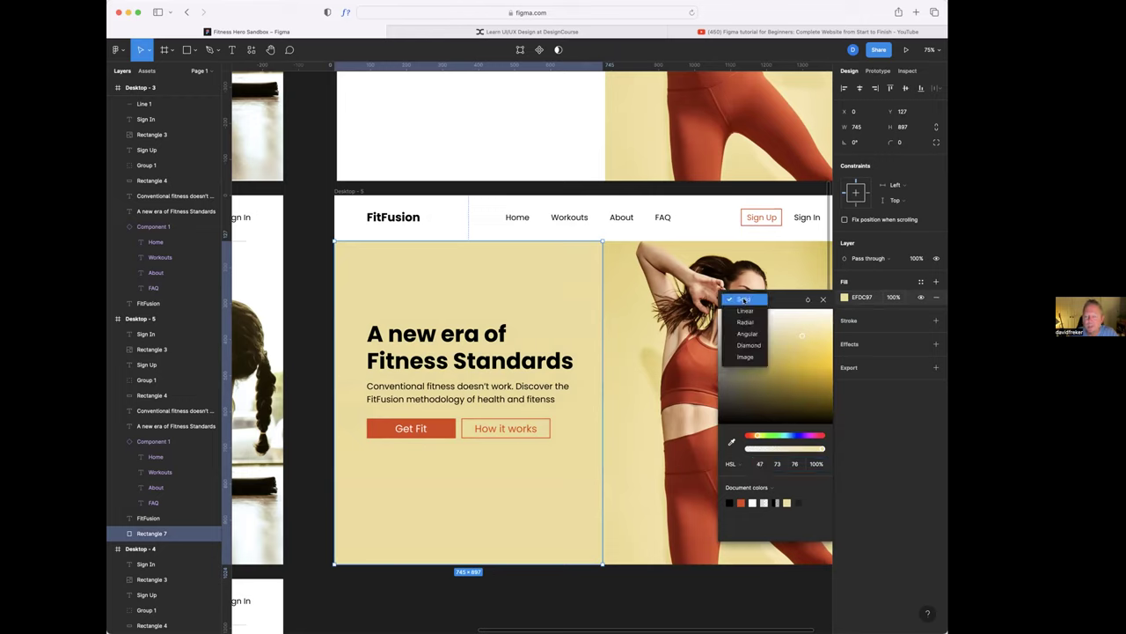
click(745, 300)
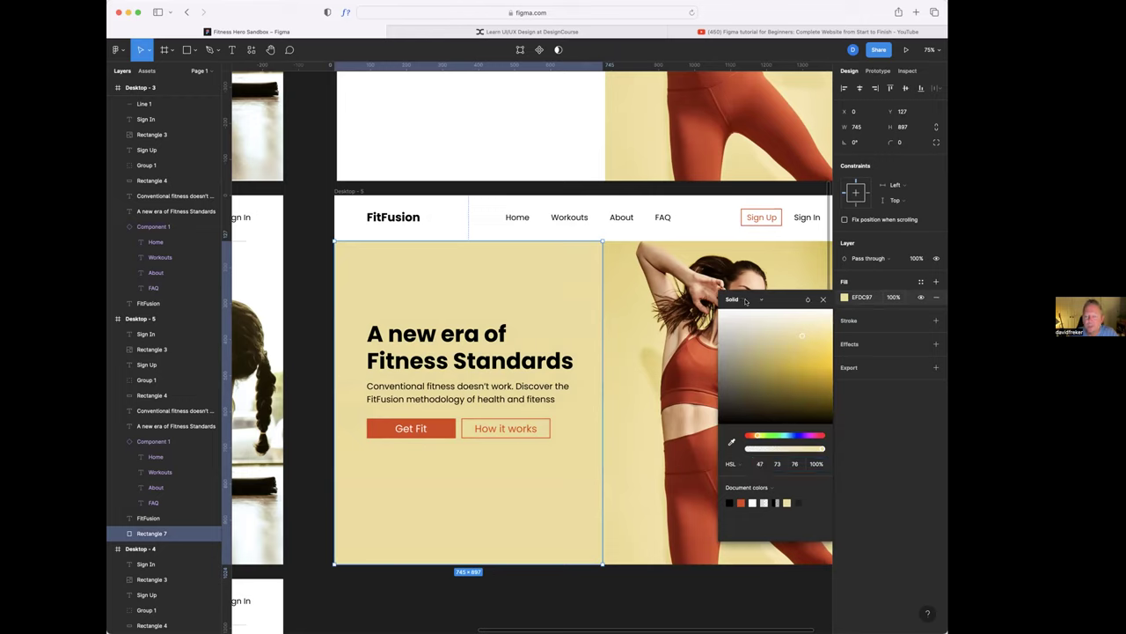
click(758, 300)
click(747, 315)
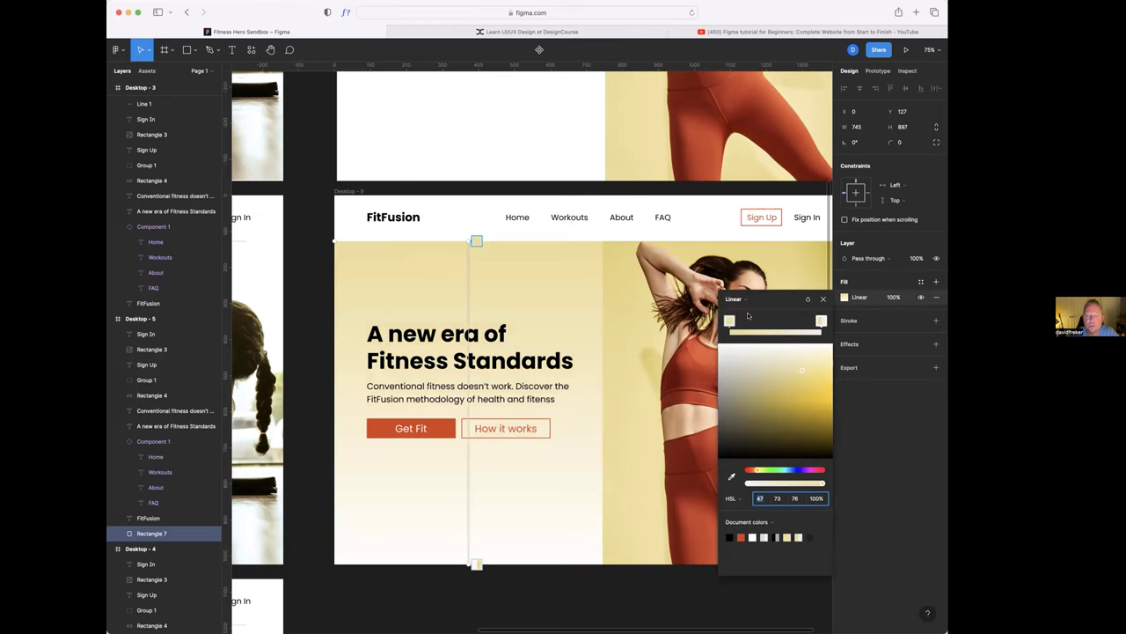
- Move both ends of the gradient line close to the photo, keeping the line vertical from the rectangle's top edge to its bottom edge
drag(475, 240, 569, 244)
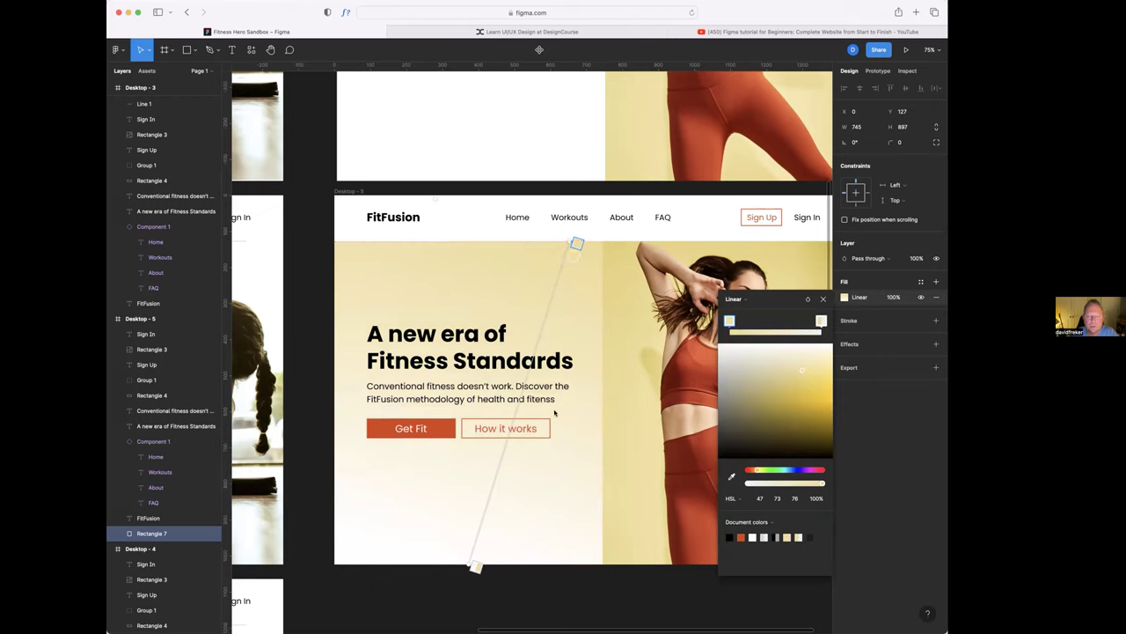
drag(476, 567, 580, 563)
drag(571, 242, 580, 241)
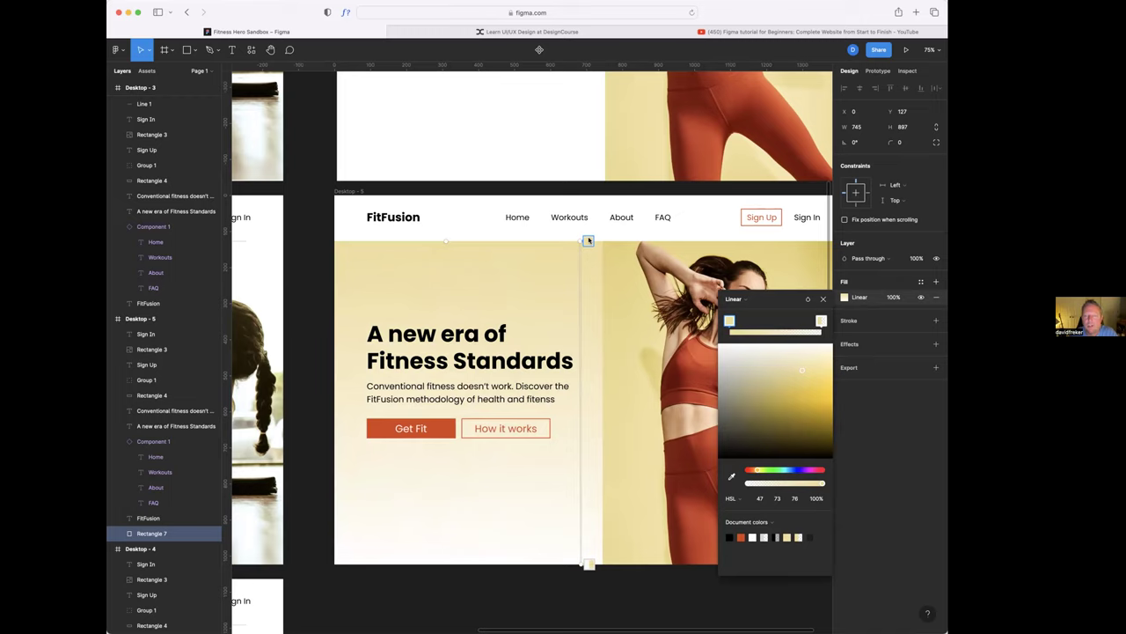
- Match the gradient's upper and lower stops to colors sampled from the adjacent upper and lower edges of the photo
click(731, 476)
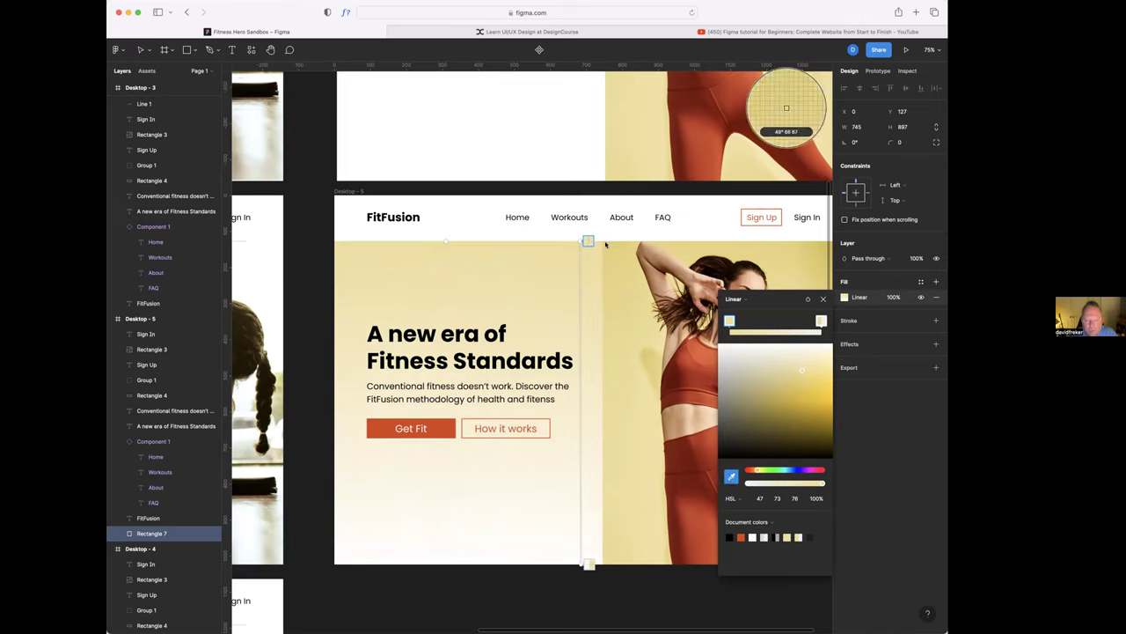
click(605, 245)
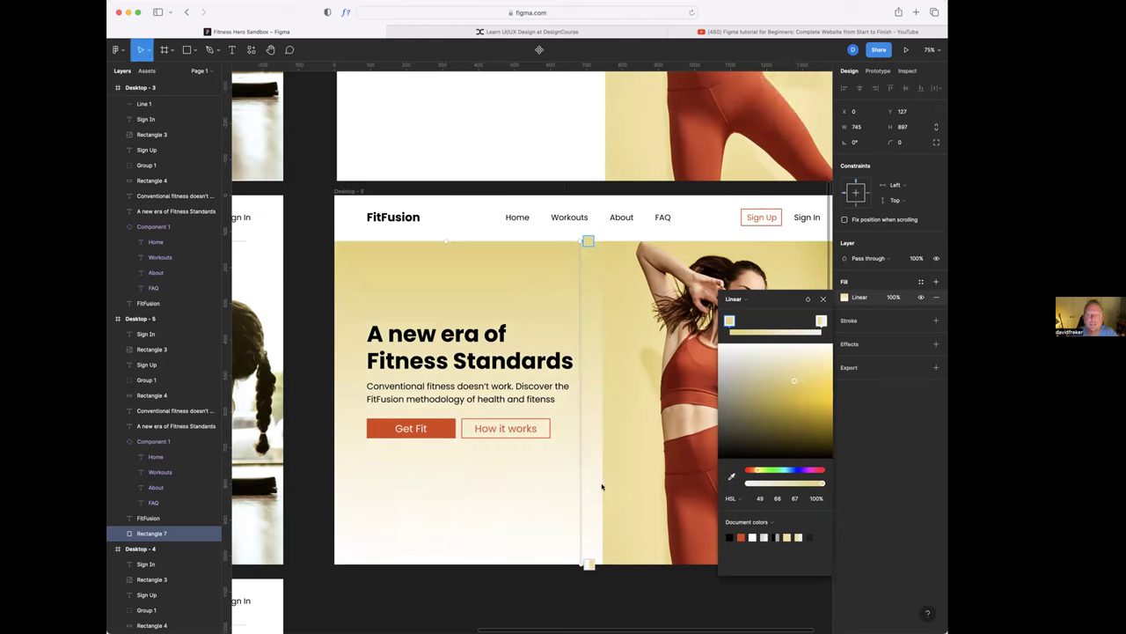
click(589, 563)
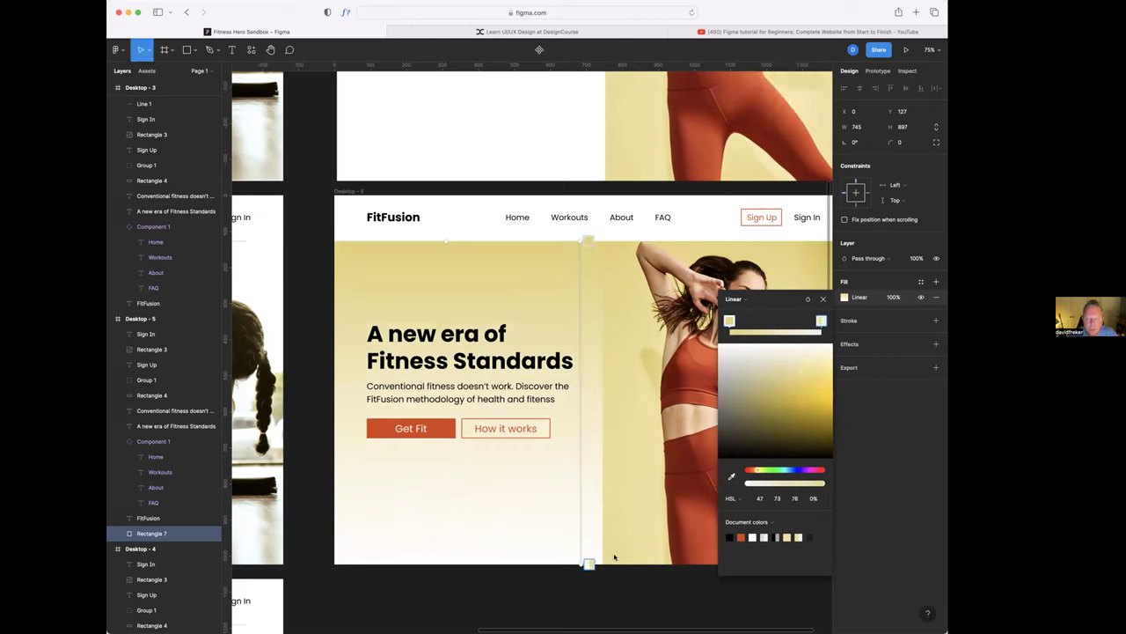
click(731, 476)
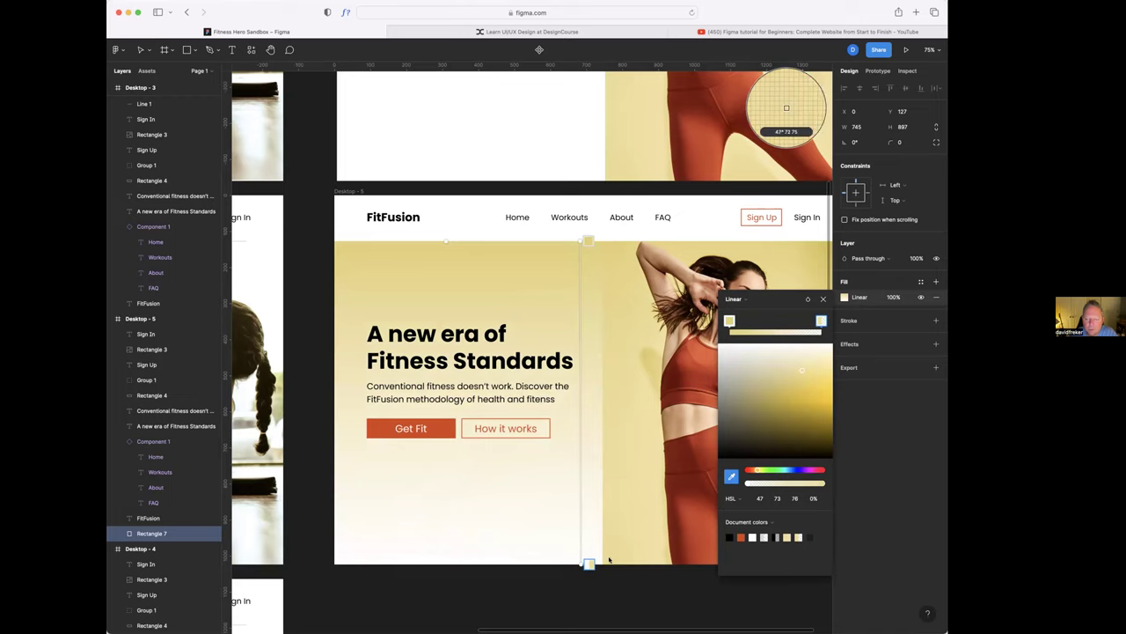
click(604, 559)
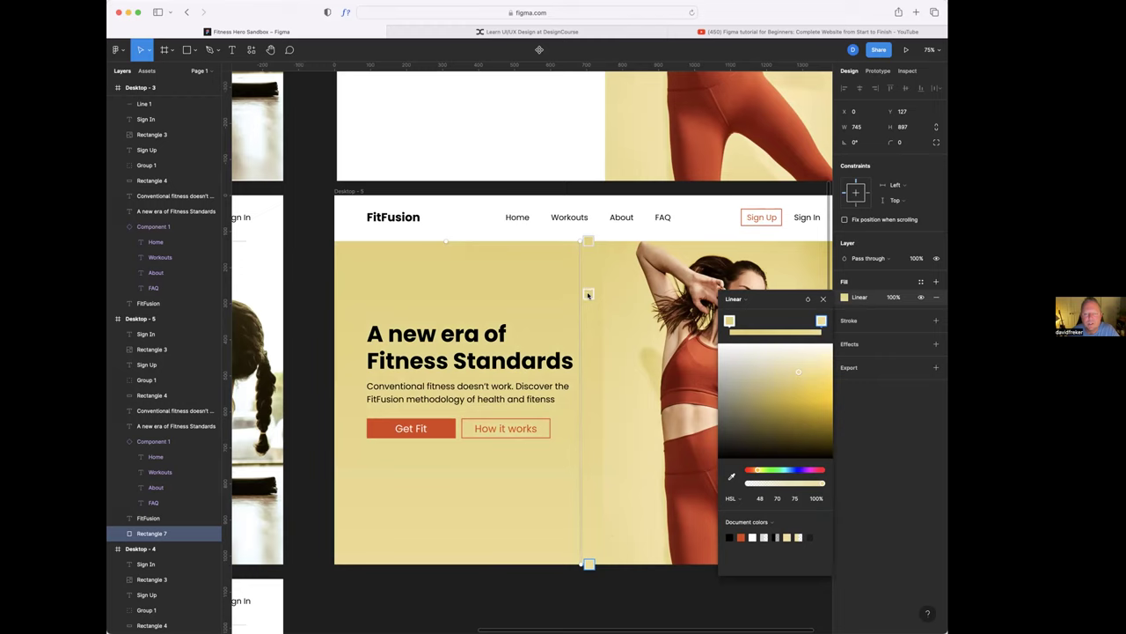
- Add five intermediate stops spaced down the yellow rectangle's vertical gradient line between its two end stops
click(589, 294)
click(588, 341)
click(584, 401)
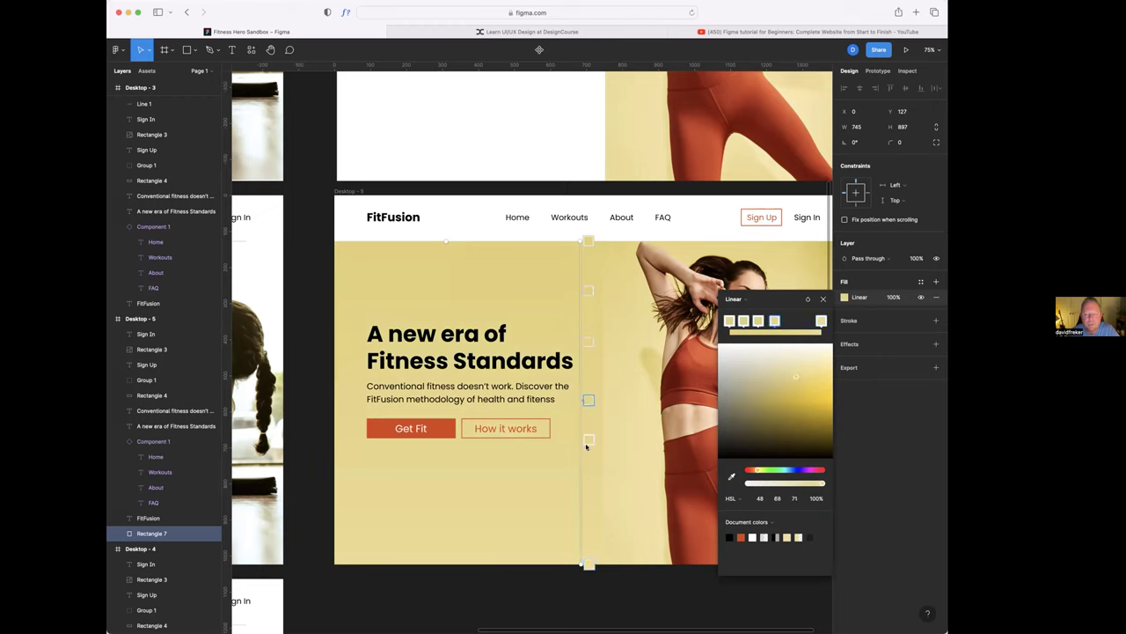
click(587, 448)
click(587, 496)
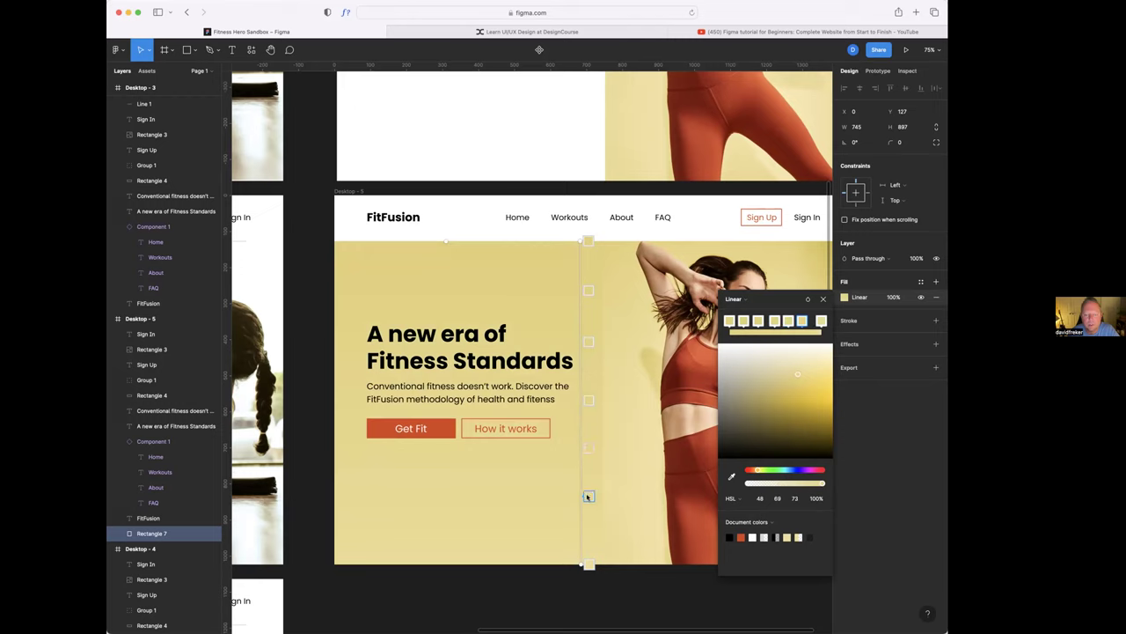
- Match the upper three intermediate gradient stops to colors sampled from the photo's edge at the same heights
click(586, 290)
click(730, 476)
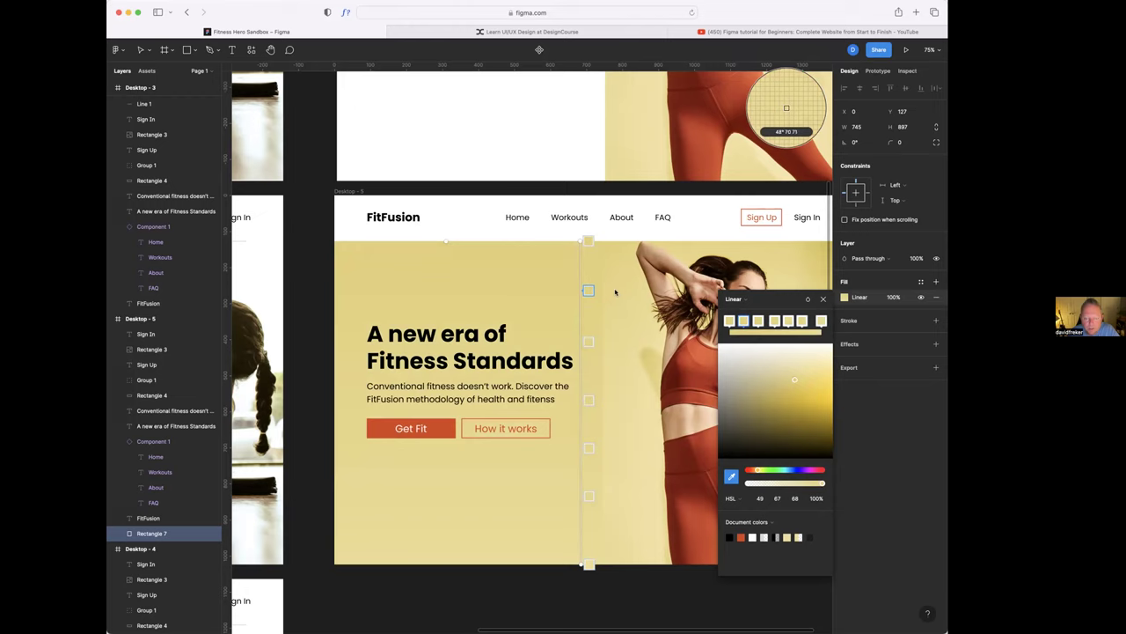
key(Escape)
click(587, 341)
click(730, 476)
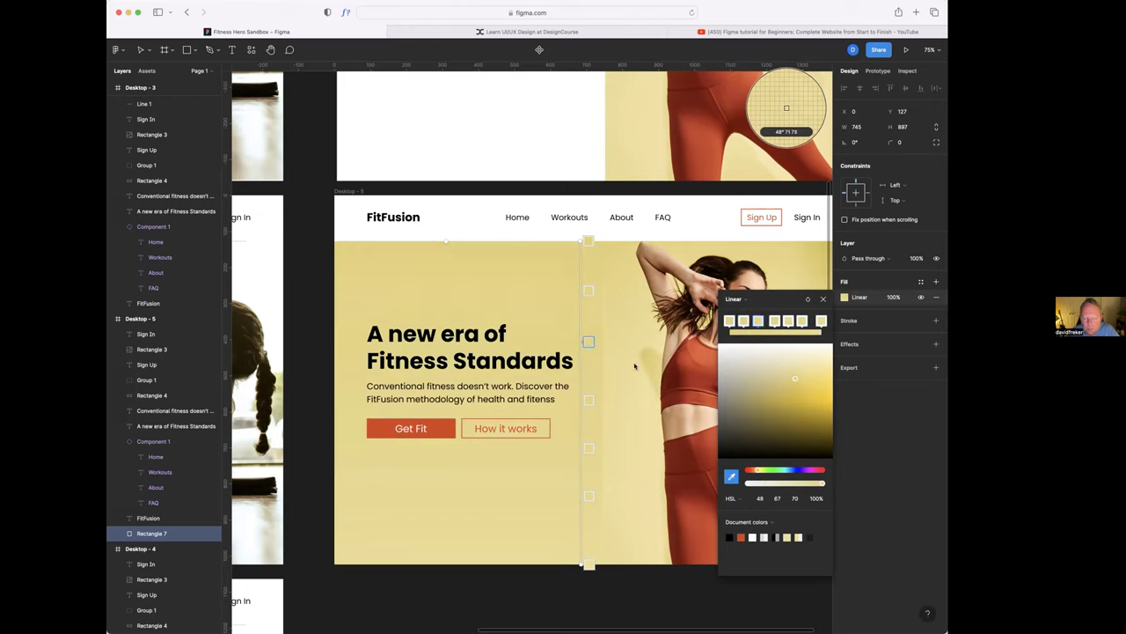
click(604, 342)
click(588, 399)
click(730, 477)
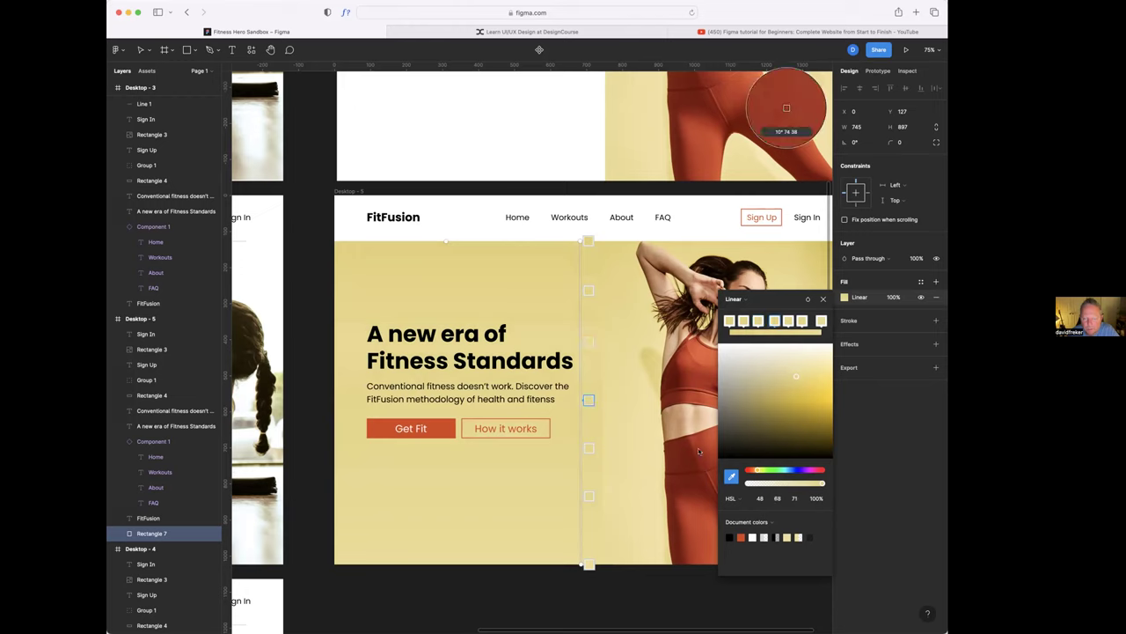
click(607, 401)
- Match the lower two intermediate gradient stops to colors sampled from the adjacent photo edge, and finish editing the rectangle's fill
click(589, 448)
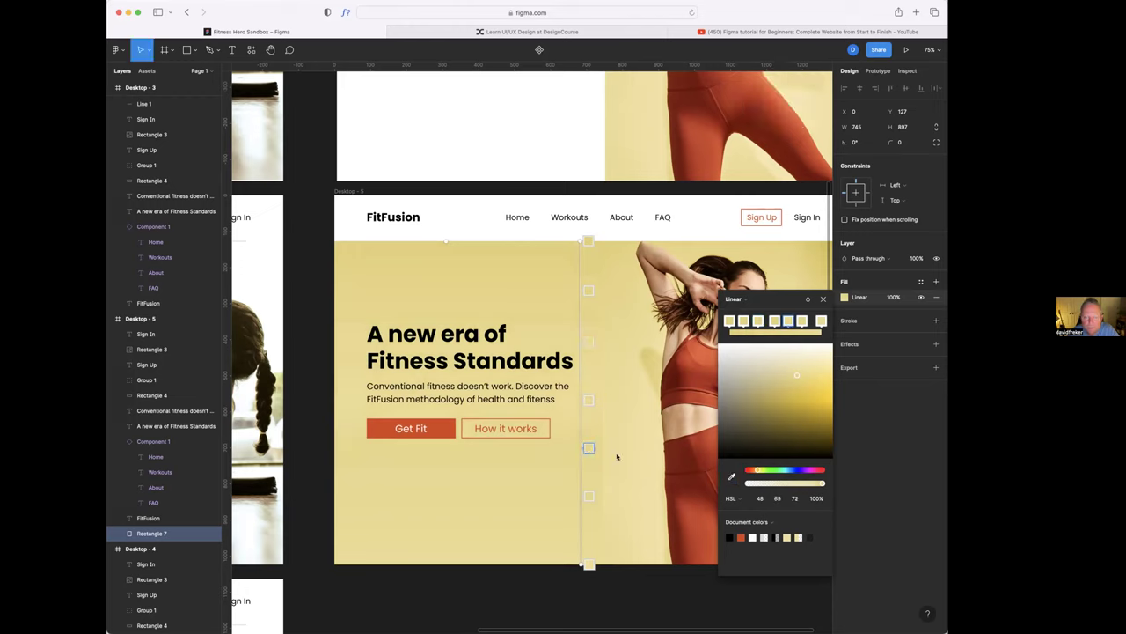
click(730, 476)
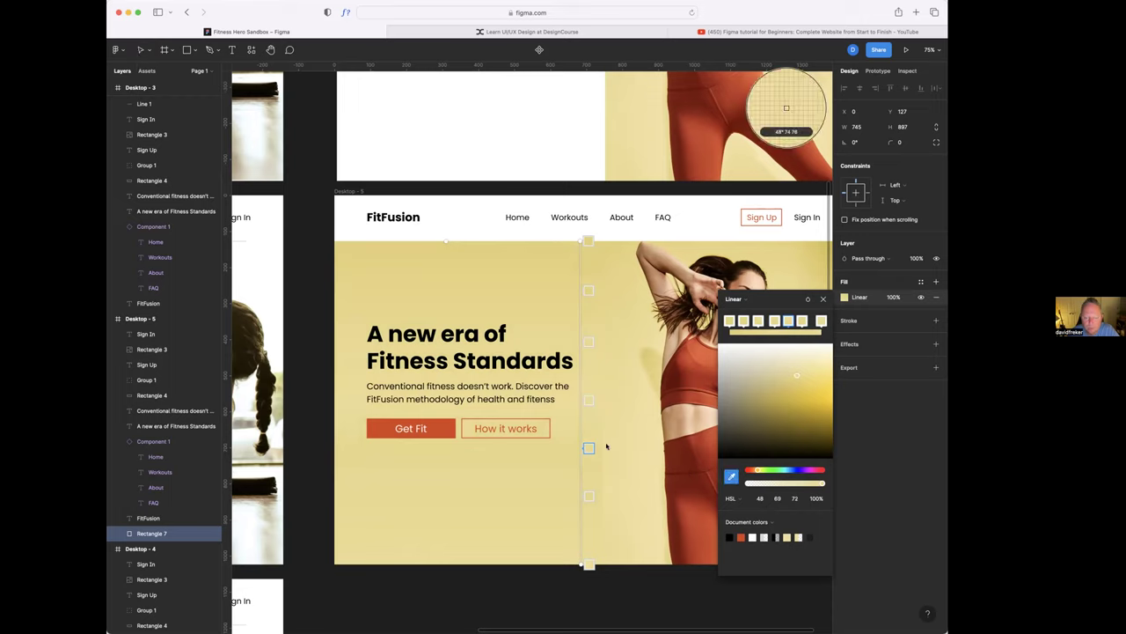
click(600, 482)
click(589, 495)
click(730, 476)
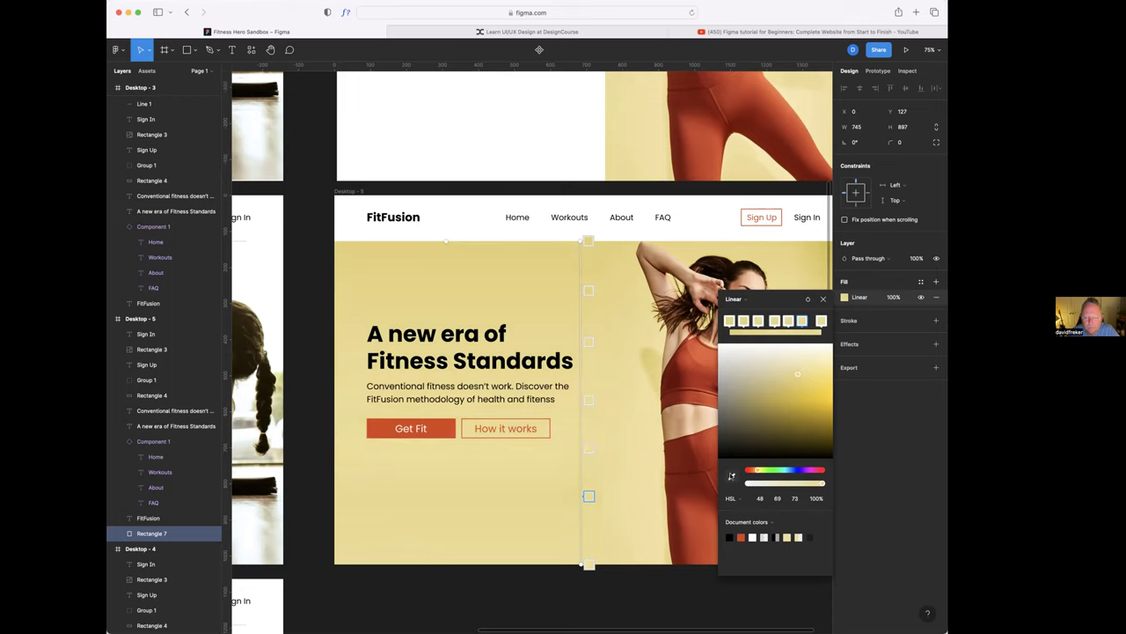
click(603, 497)
click(823, 298)
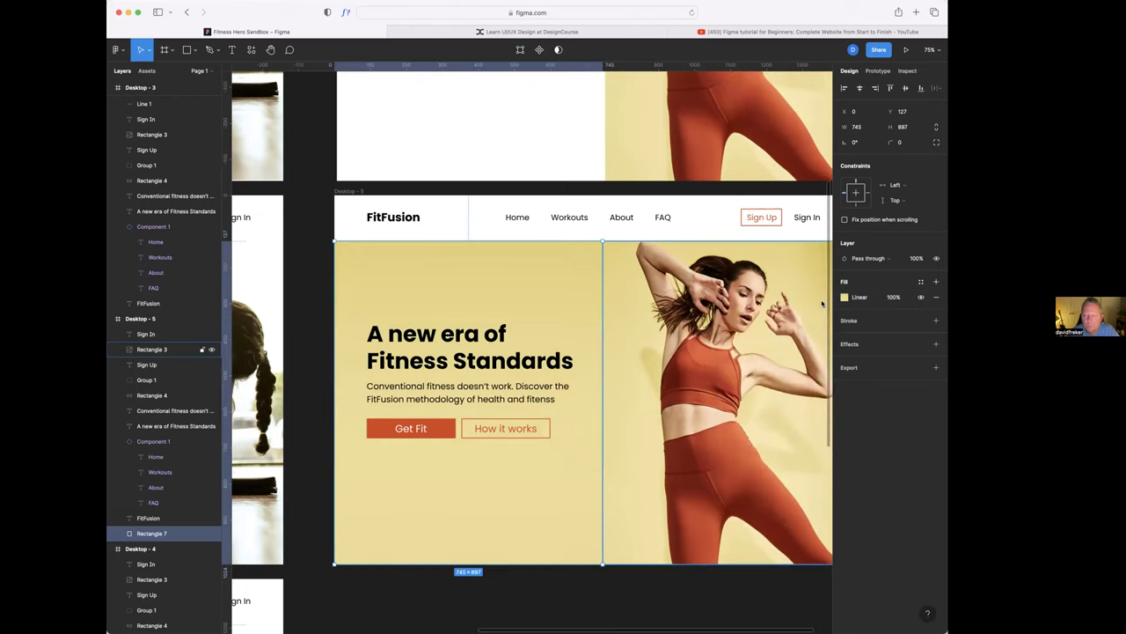
click(579, 588)
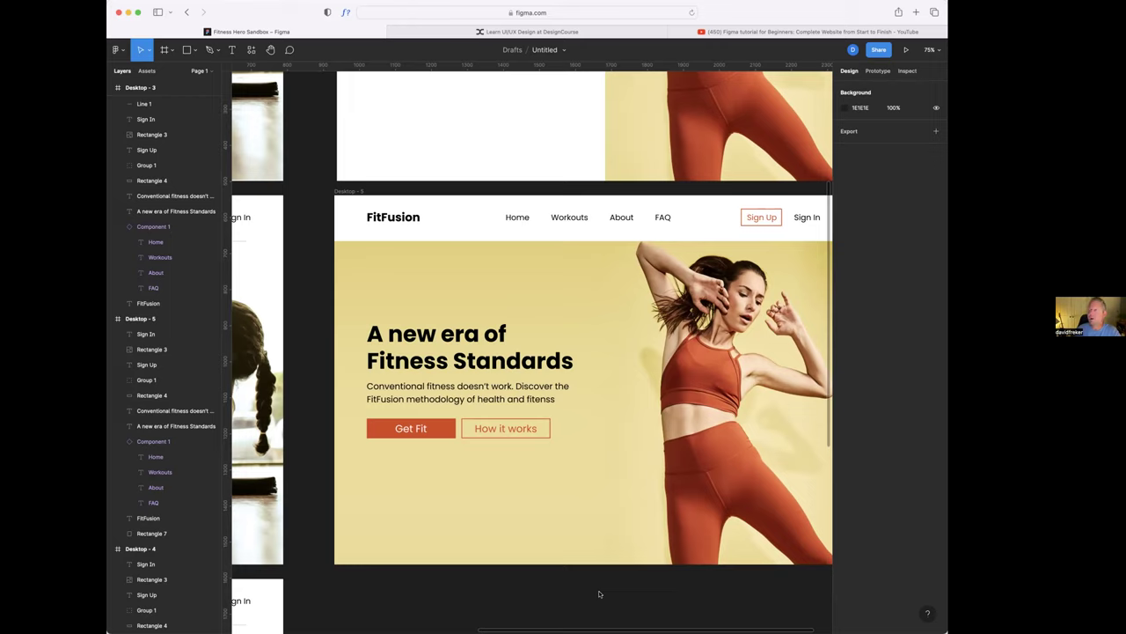
click(622, 523)
key(Escape)
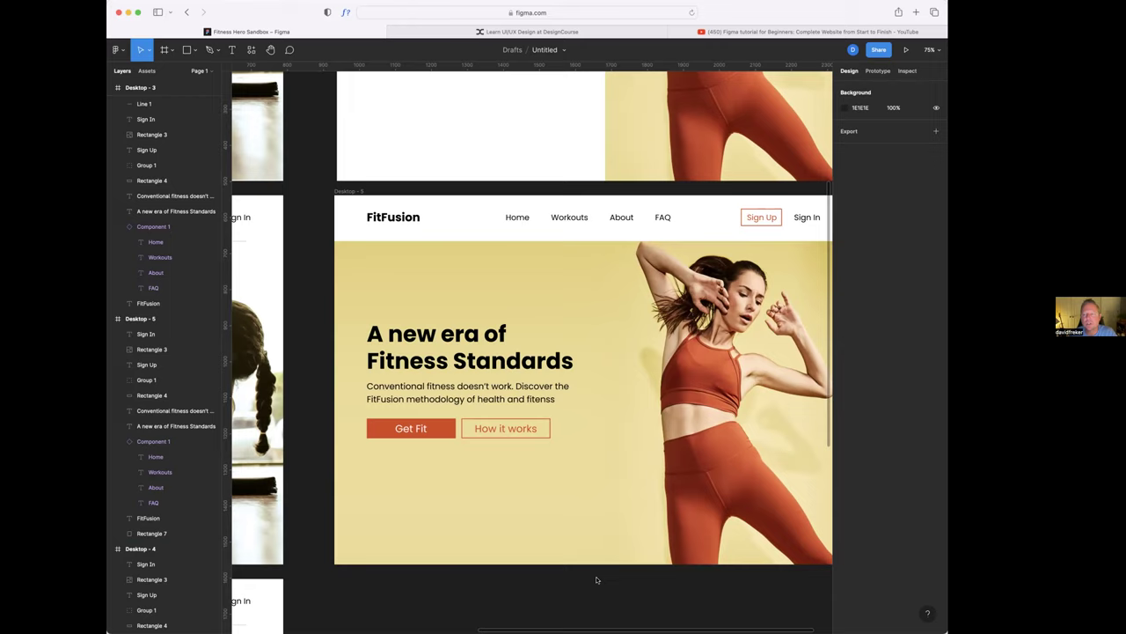
scroll(596, 579, right, 3)
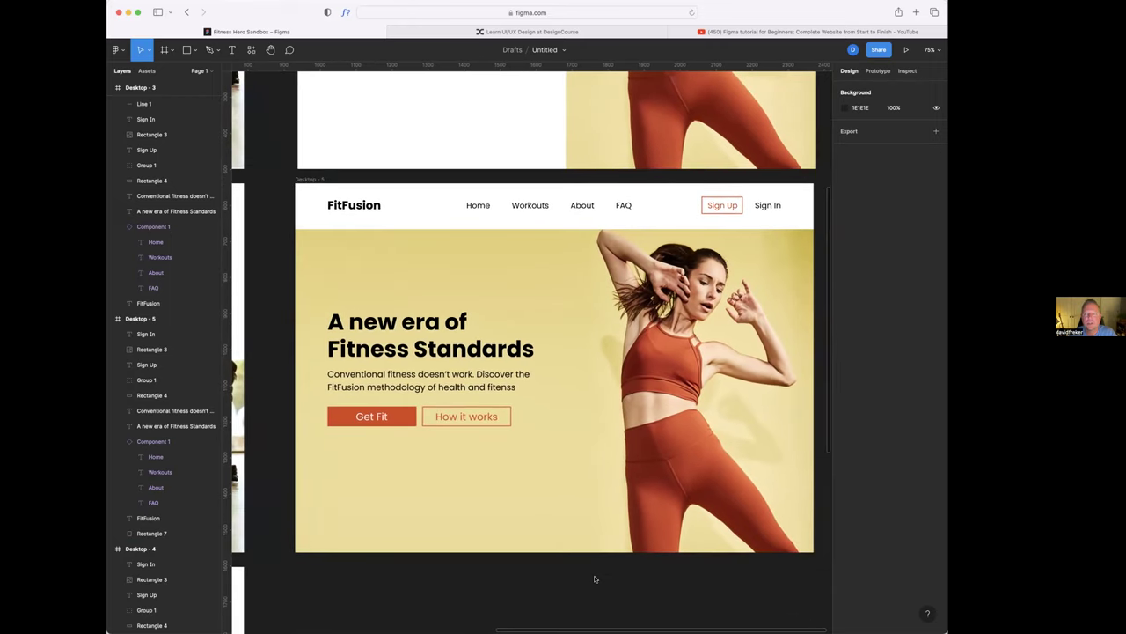
click(612, 473)
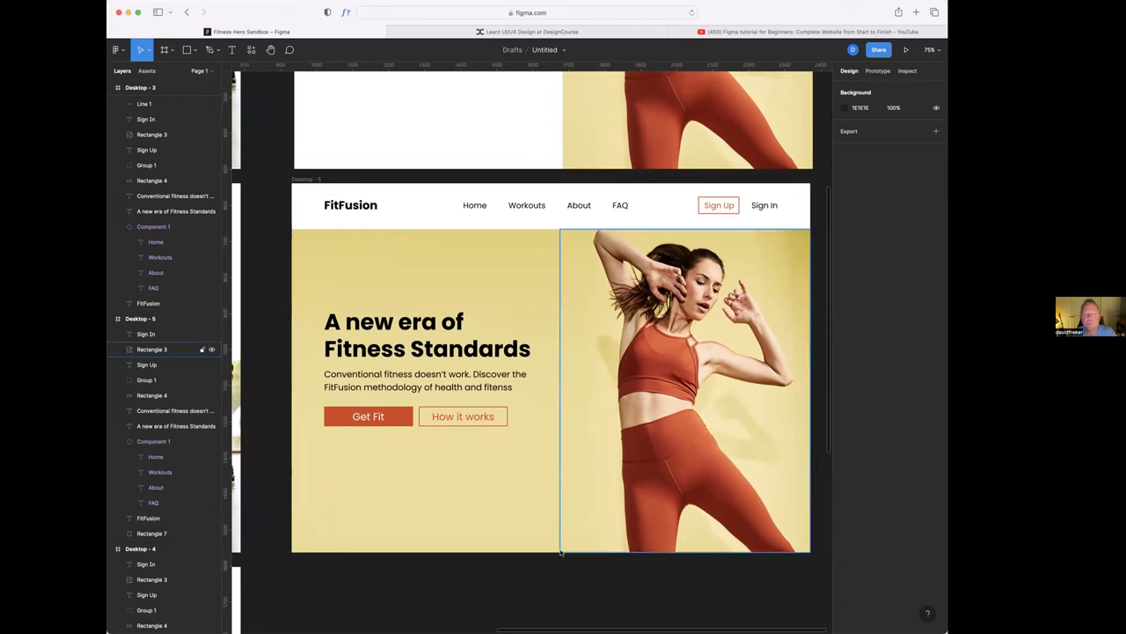
scroll(652, 568, down, 1)
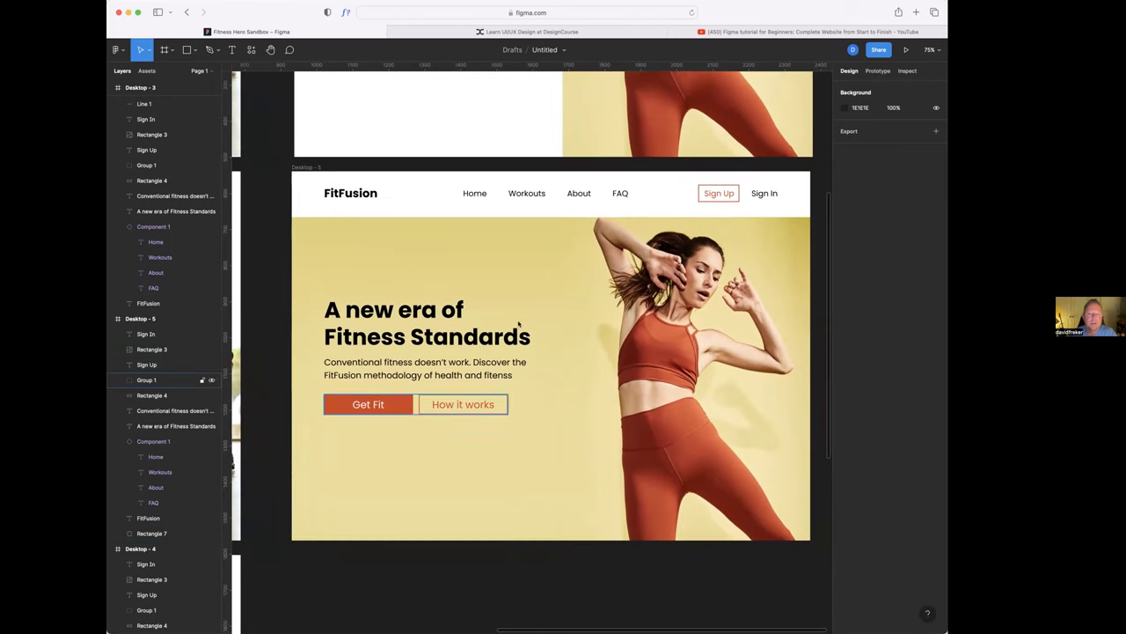
scroll(593, 320, up, 1)
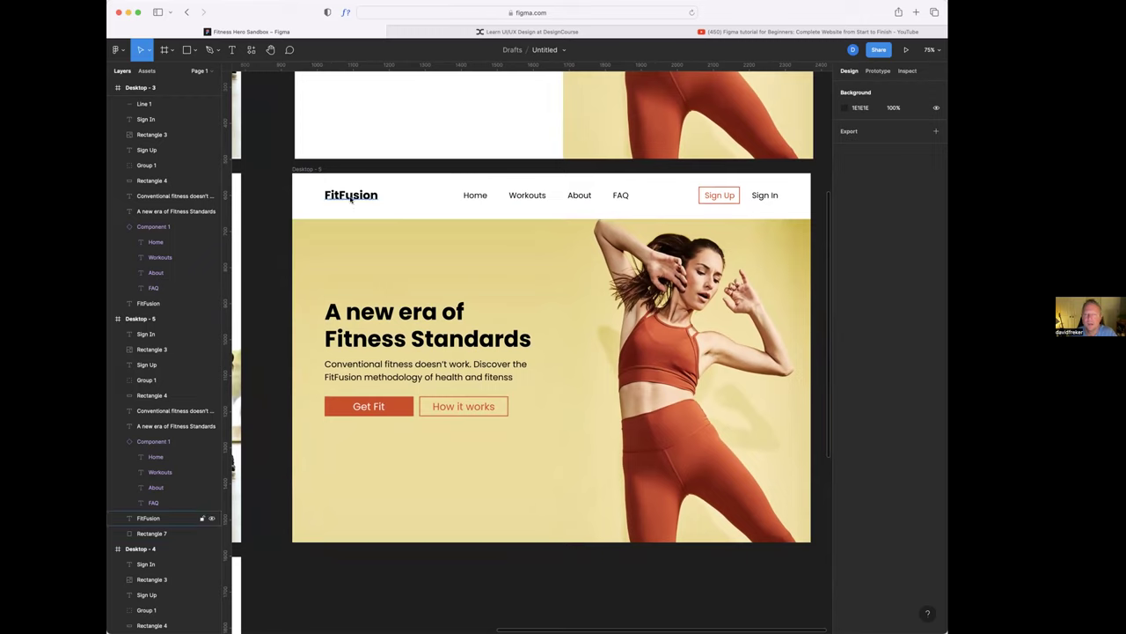
- Duplicate the Desktop - 5 frame and place the copy directly below the original
click(379, 204)
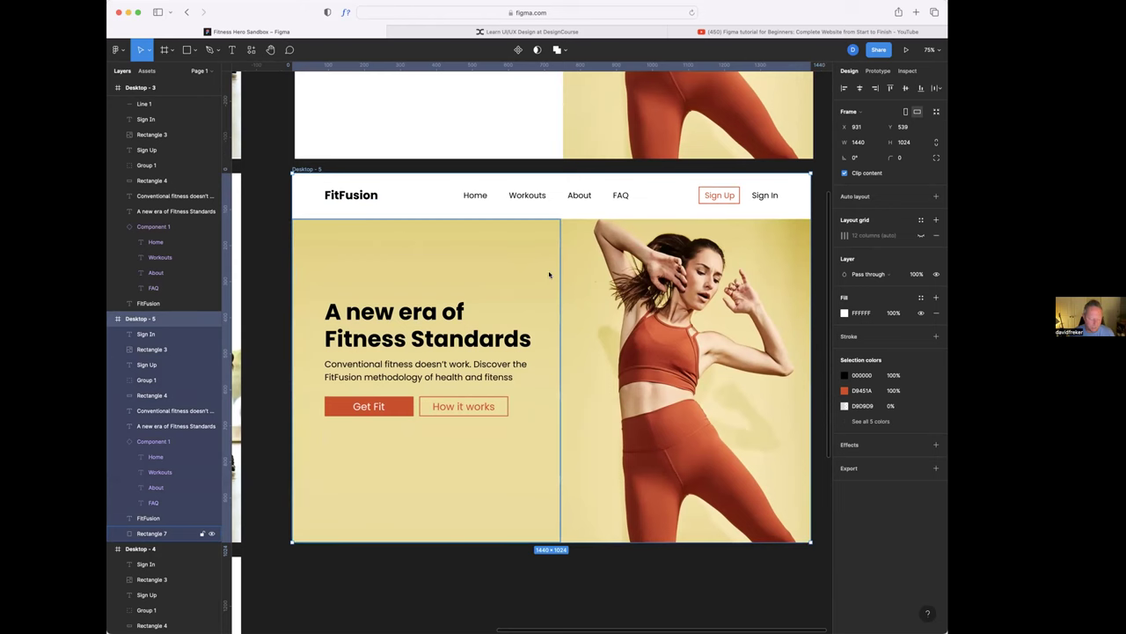
drag(548, 271, 549, 540)
scroll(481, 568, down, 5)
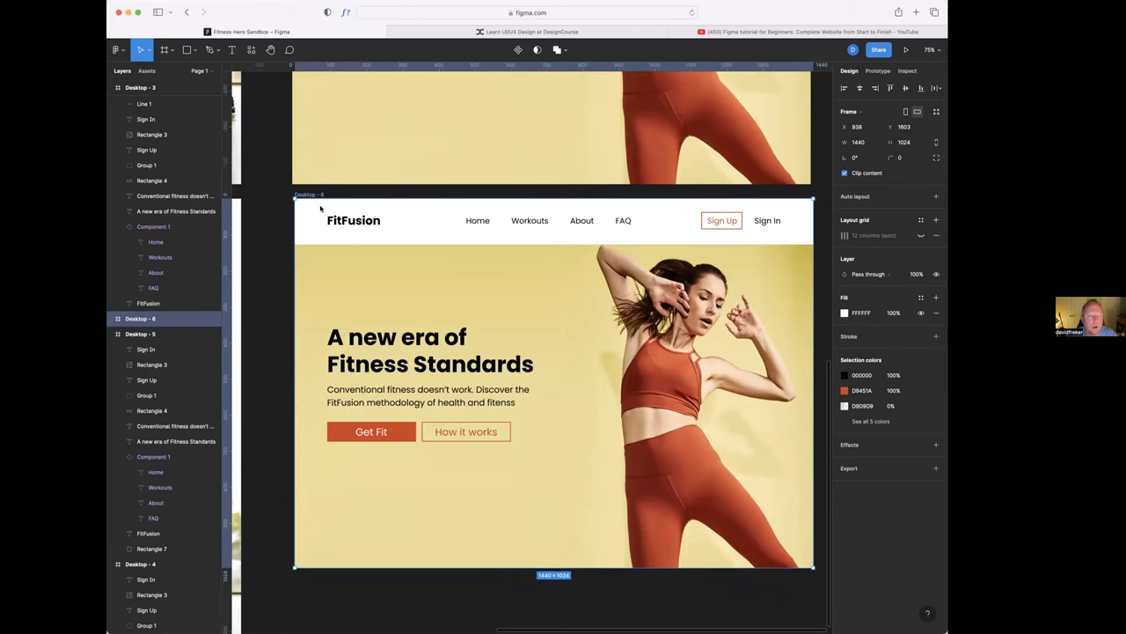
- Draw a 1440 × 127 rectangle across the duplicated frame's header and send it to the back, behind the navigation
key(r)
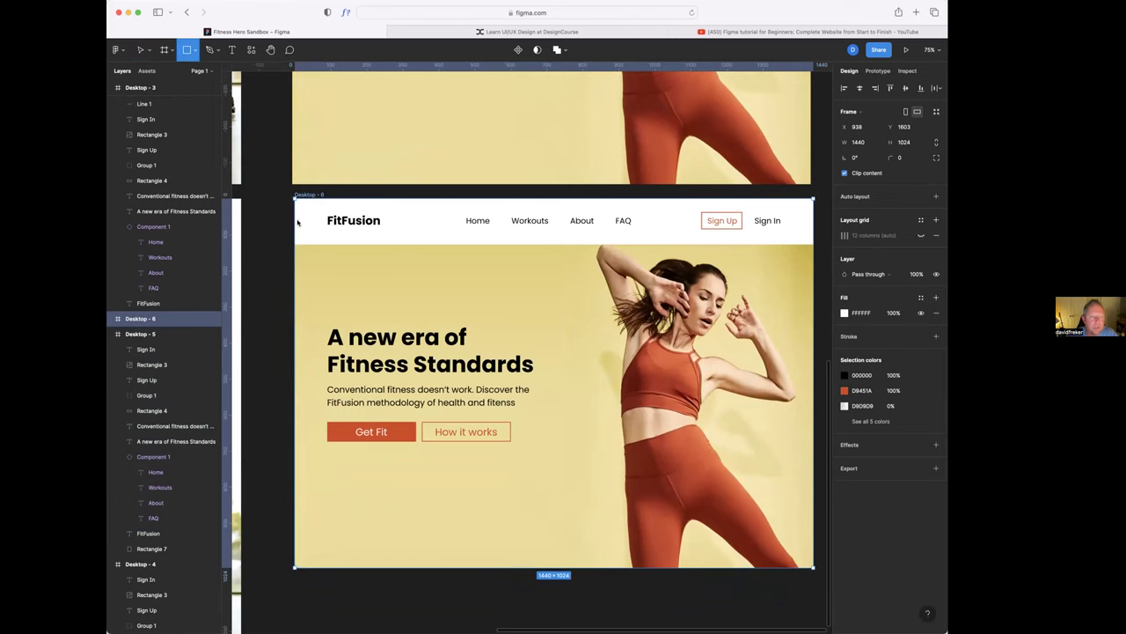
drag(295, 199, 704, 243)
scroll(528, 230, left, 3)
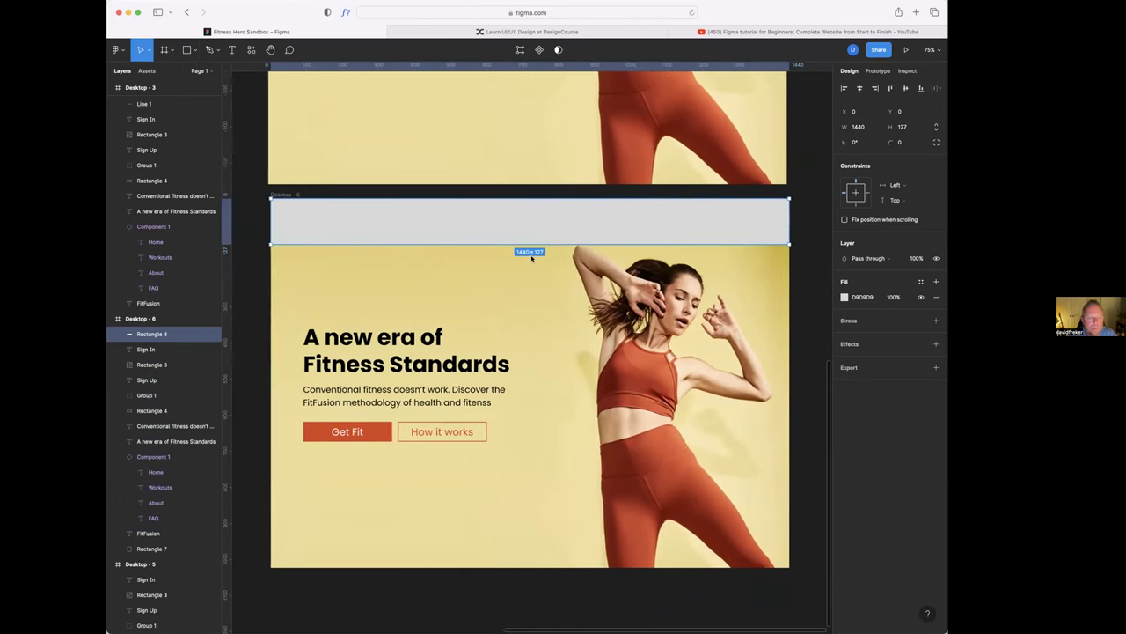
right_click(399, 213)
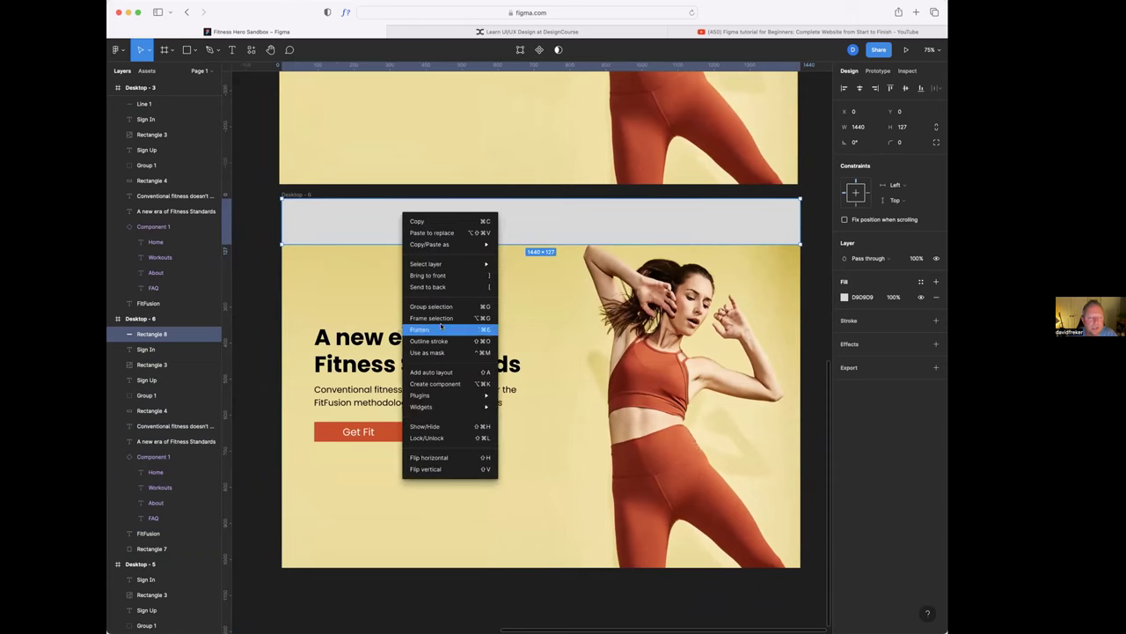
click(440, 287)
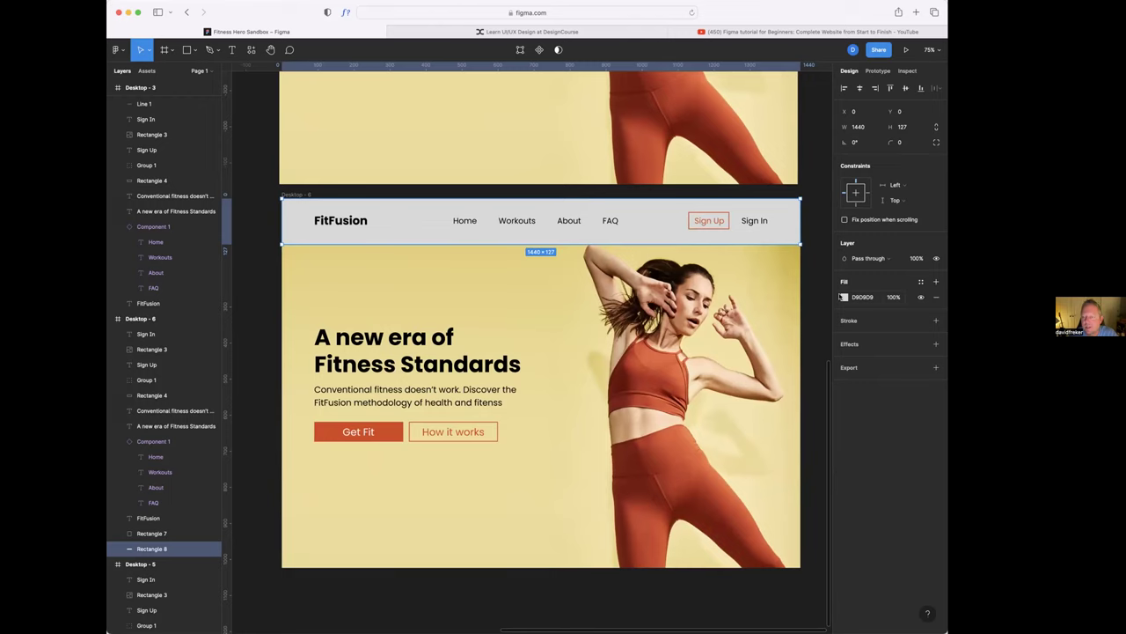
- Fill the header rectangle with yellow E4CF75 sampled from the upper-left corner of the hero background
click(844, 298)
click(730, 442)
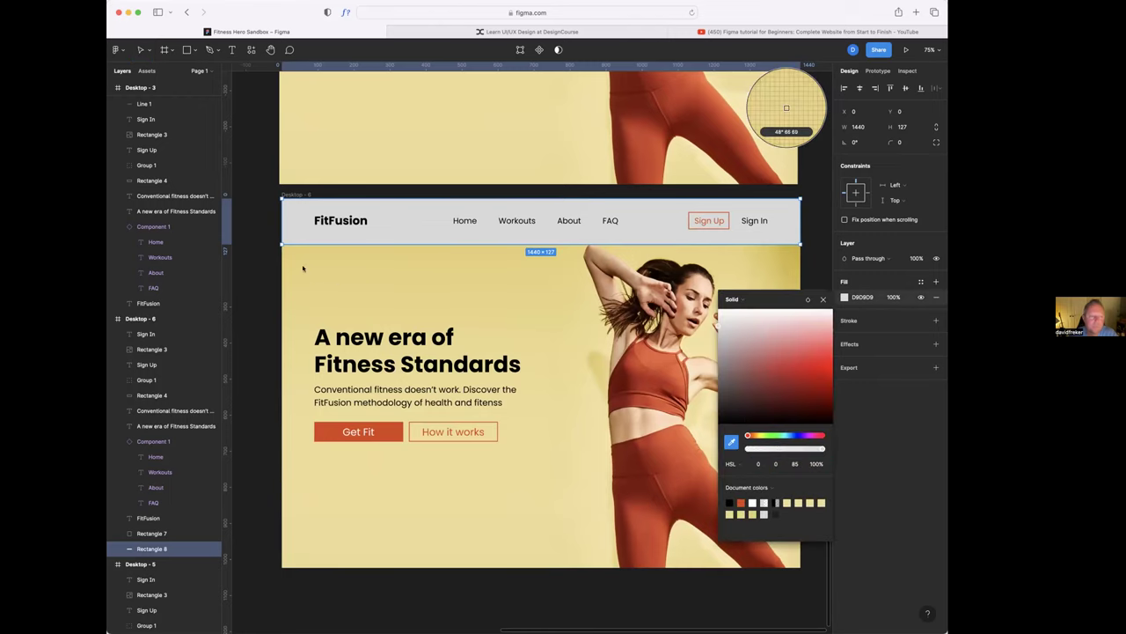
click(283, 249)
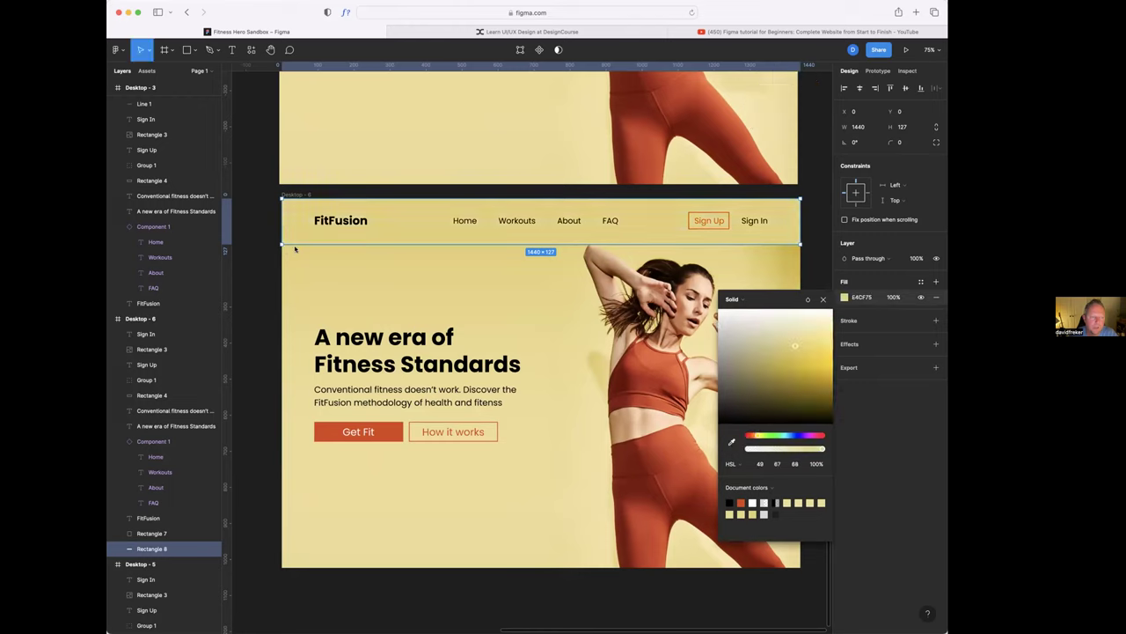
click(824, 300)
click(811, 269)
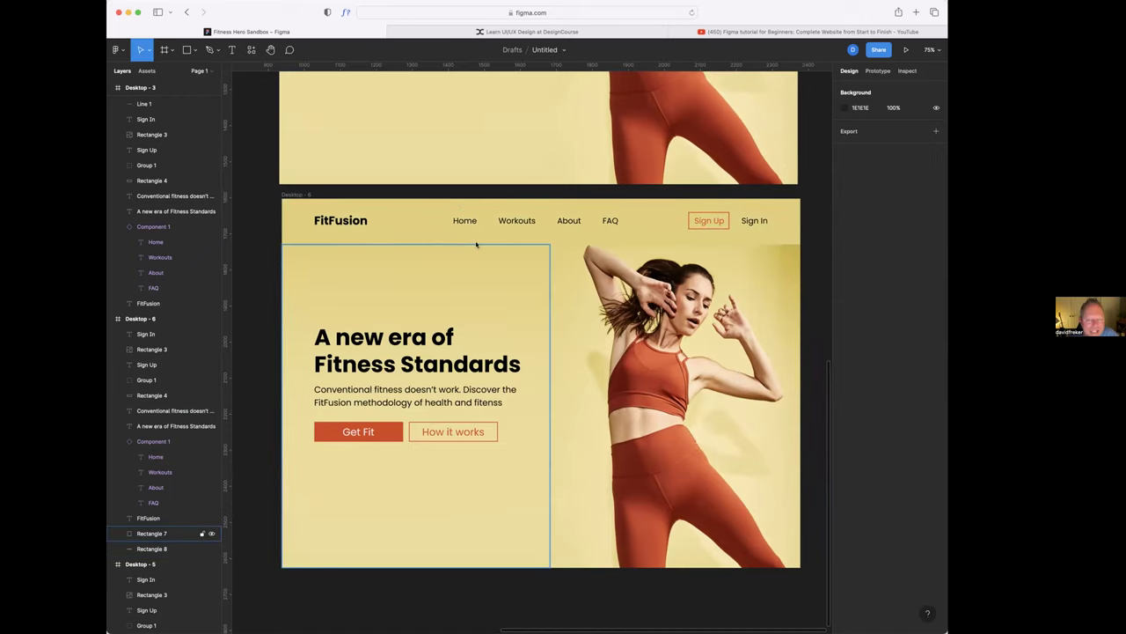
- Change the header rectangle's fill to a linear gradient and stretch its line horizontally from the rectangle's left edge to its right edge
click(351, 205)
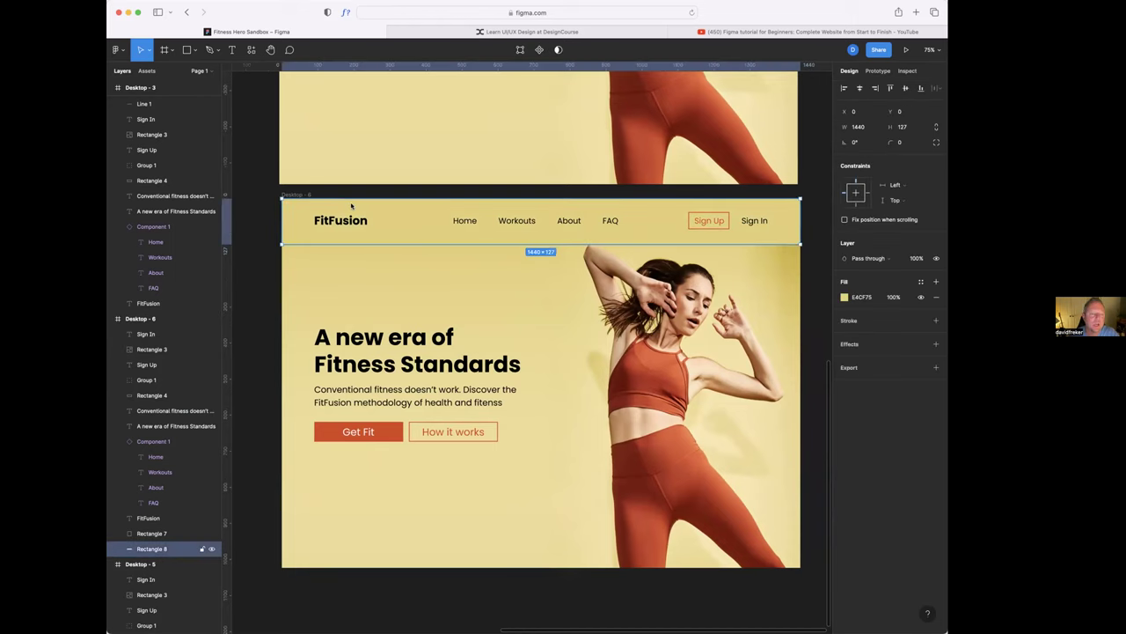
click(845, 297)
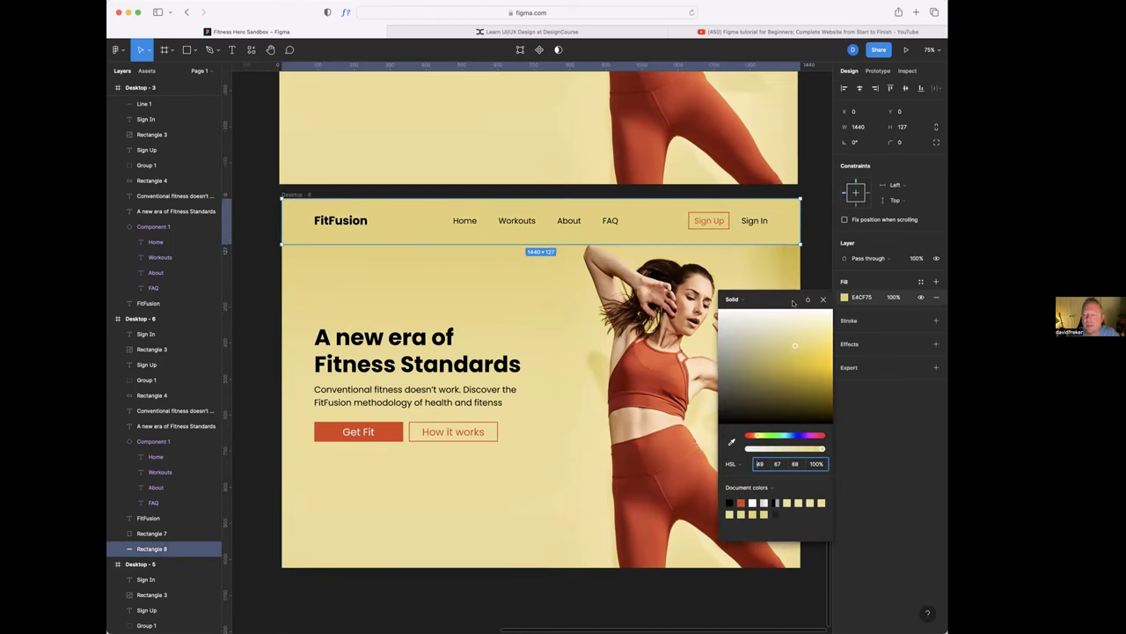
click(746, 301)
click(745, 313)
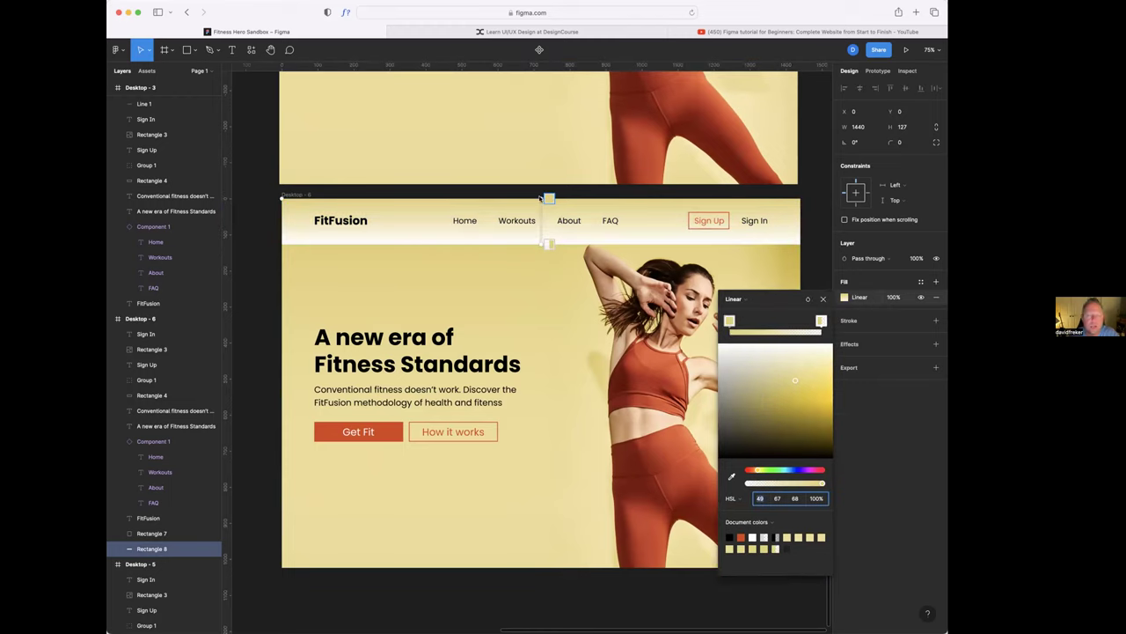
drag(540, 198, 281, 227)
drag(540, 236, 798, 230)
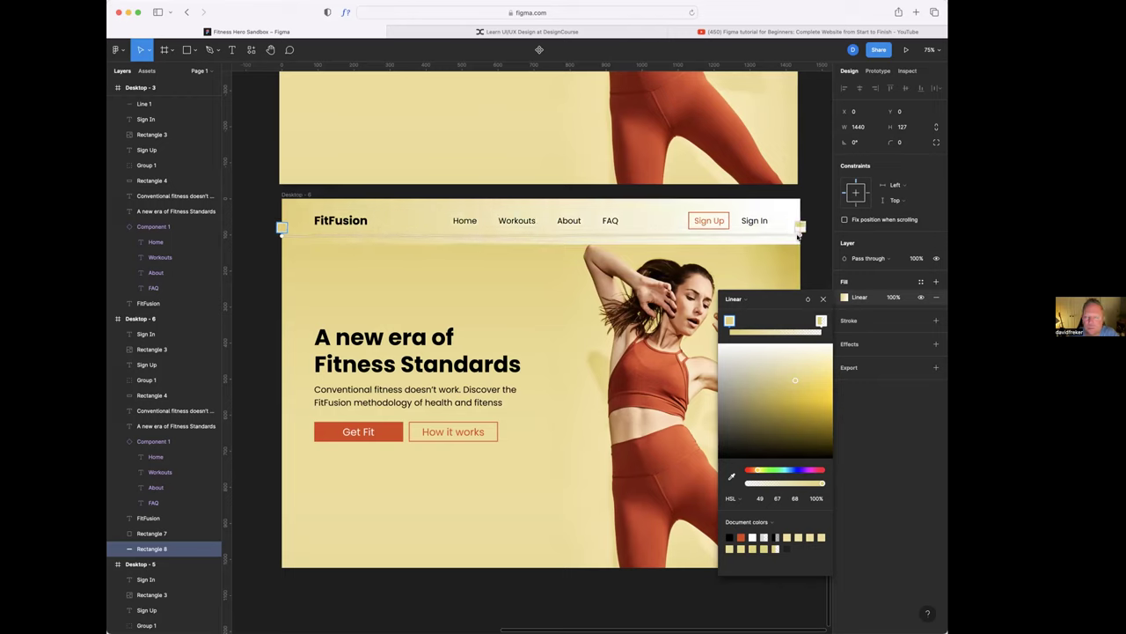
- Add five intermediate stops spaced along the header rectangle's horizontal gradient line
click(382, 229)
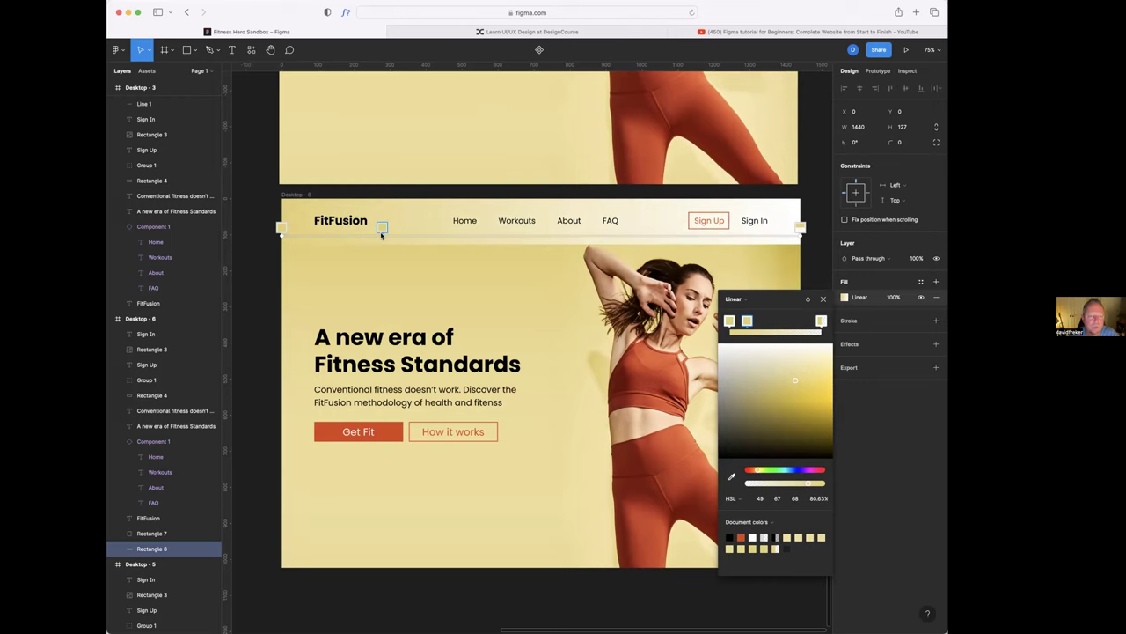
click(477, 228)
click(569, 229)
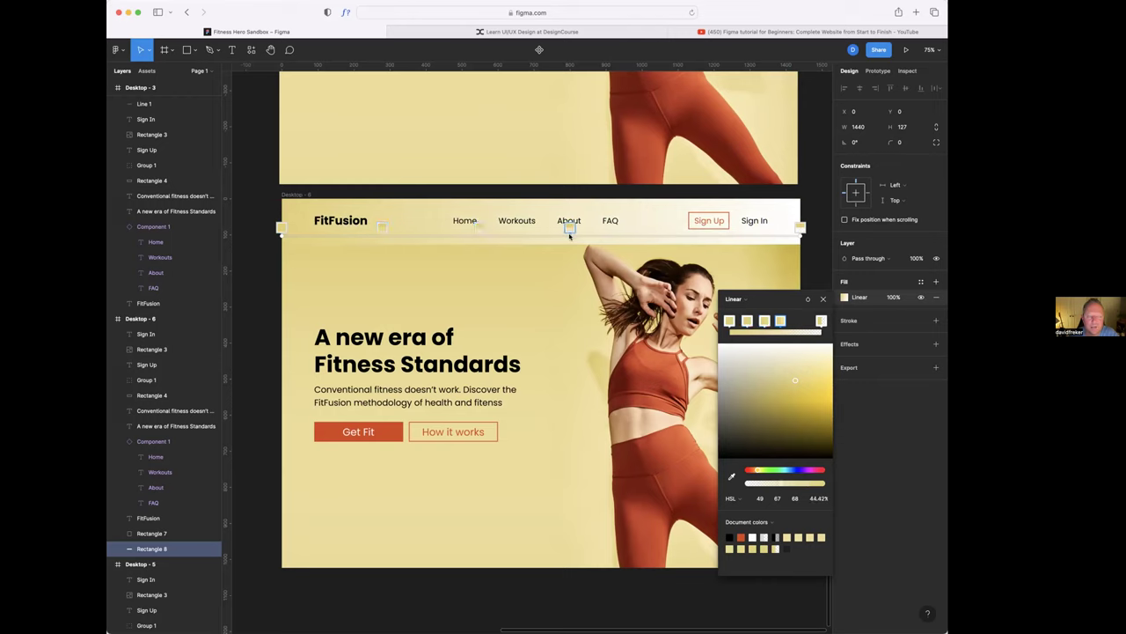
click(652, 229)
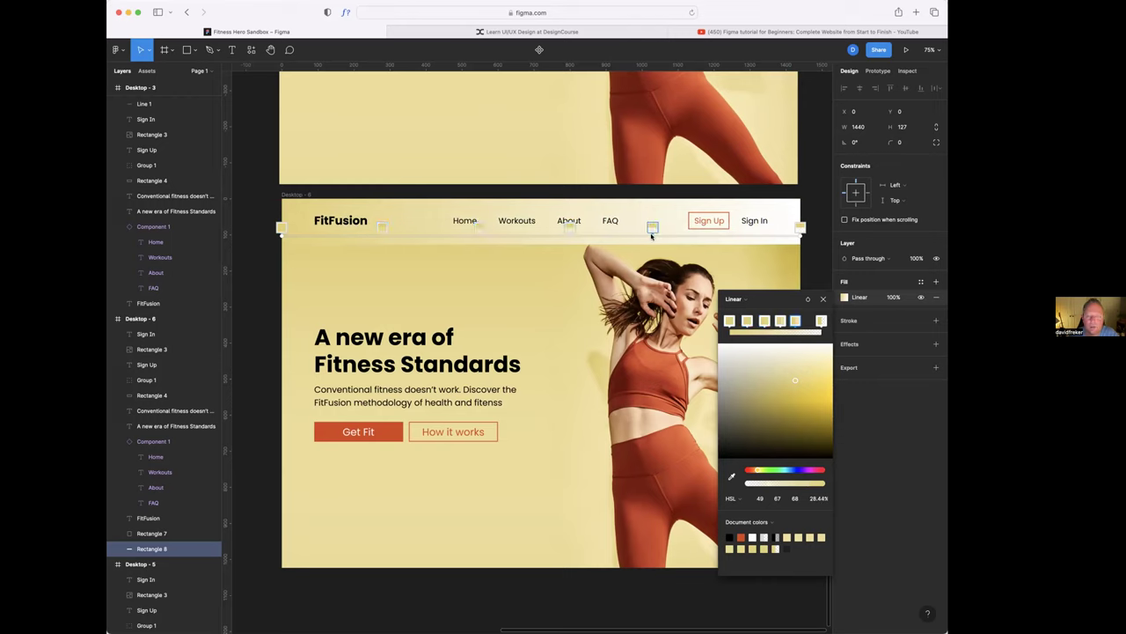
click(728, 229)
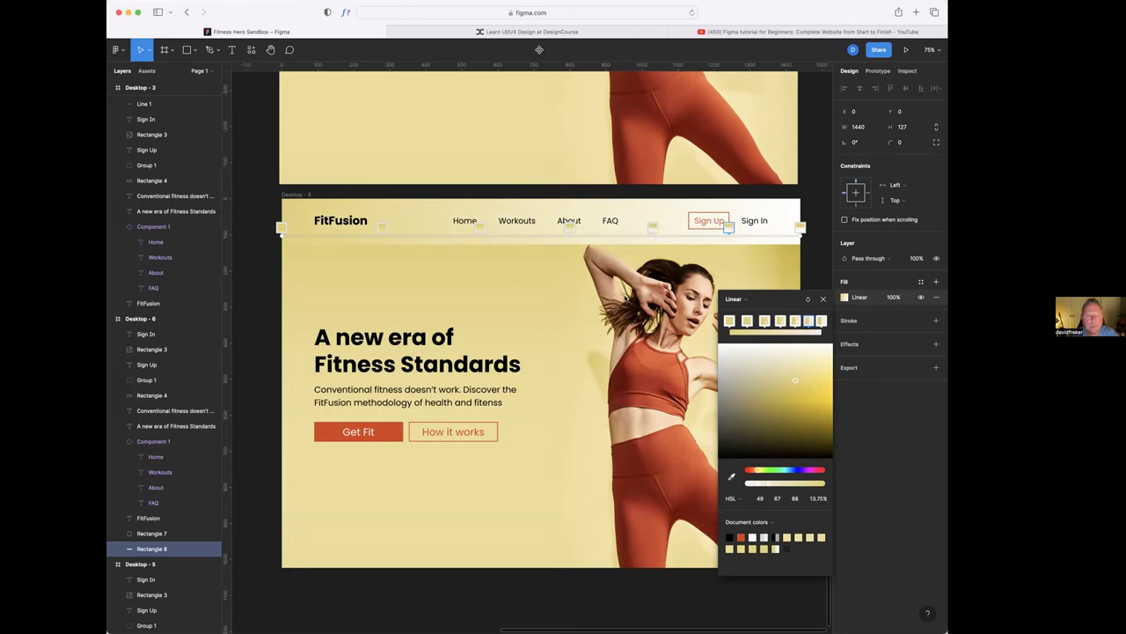
- Recolor the second and third stops of the header gradient with yellows sampled from the hero background directly beneath each stop
click(281, 227)
click(731, 476)
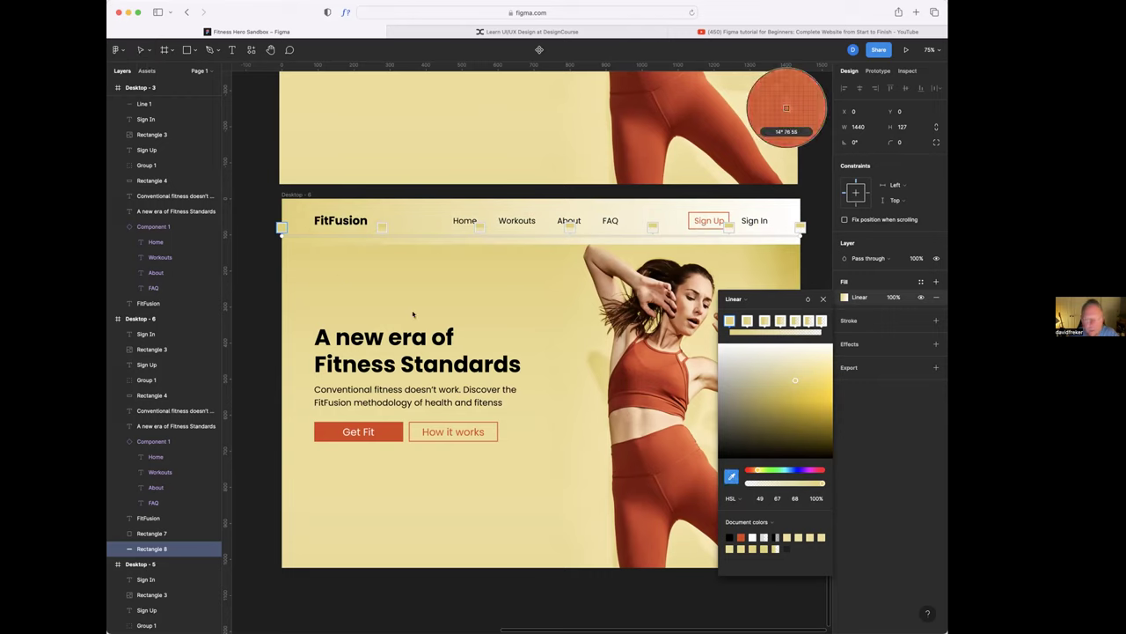
key(Escape)
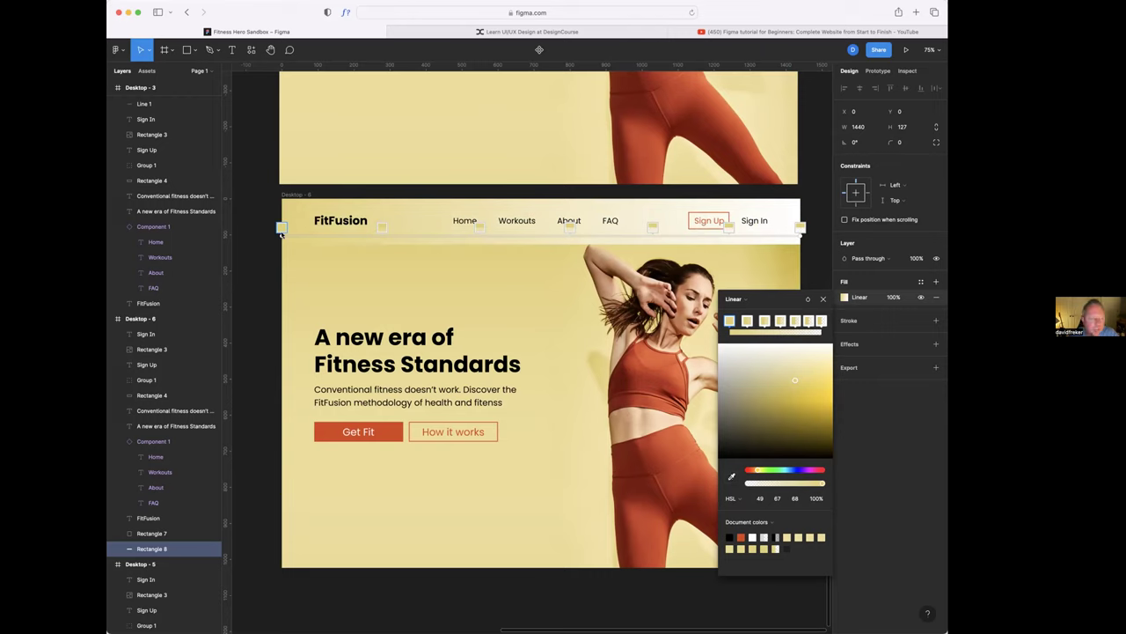
click(381, 227)
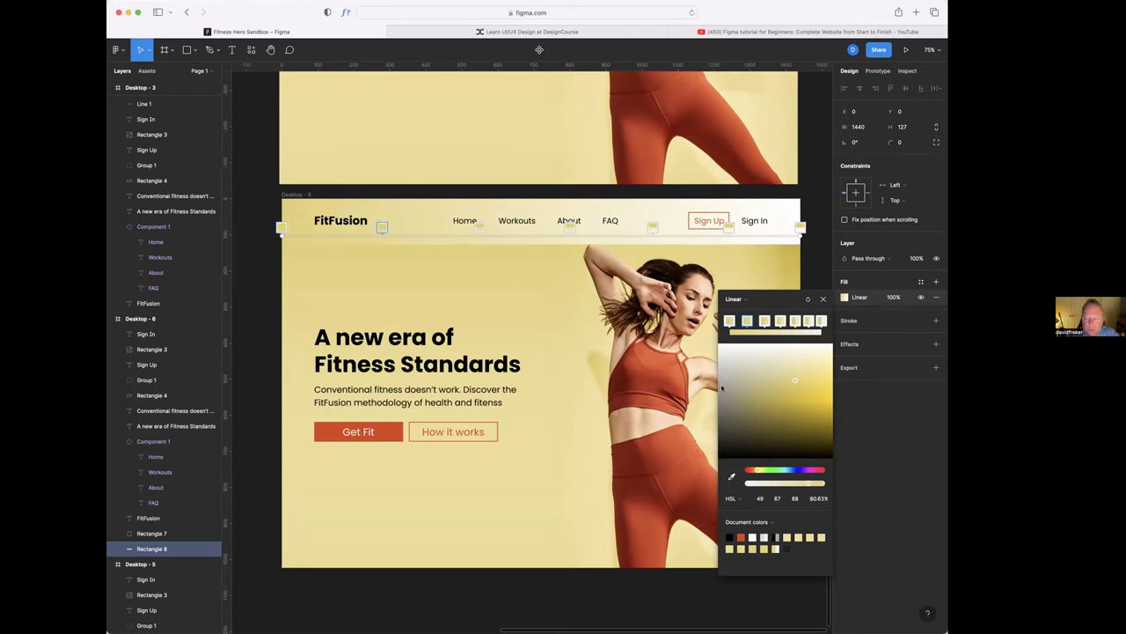
click(731, 476)
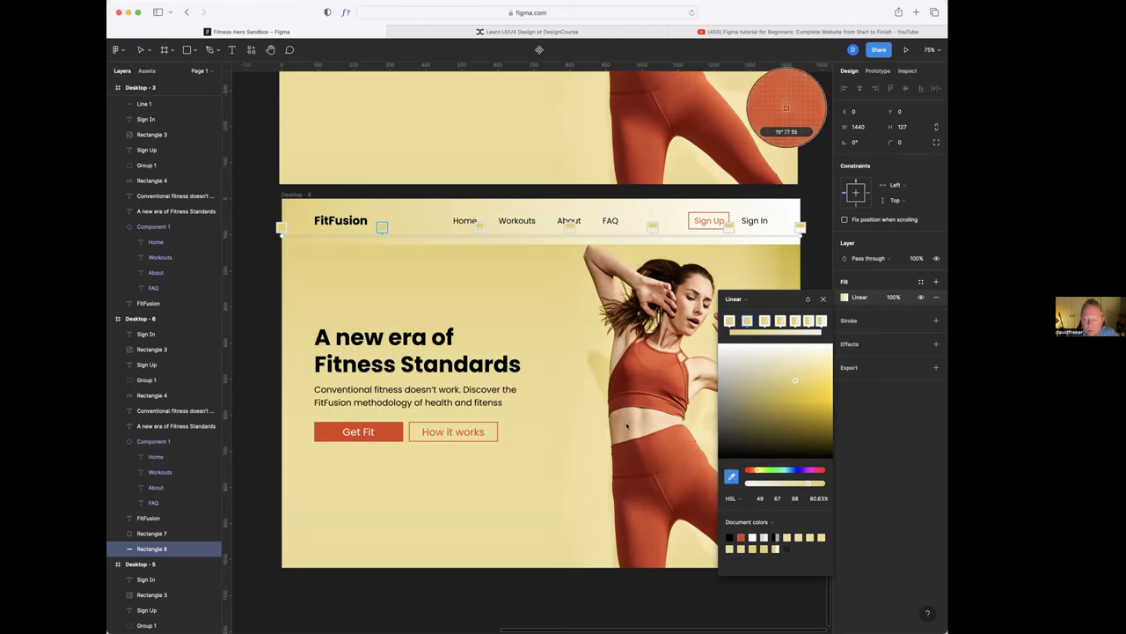
click(382, 248)
click(480, 227)
click(731, 476)
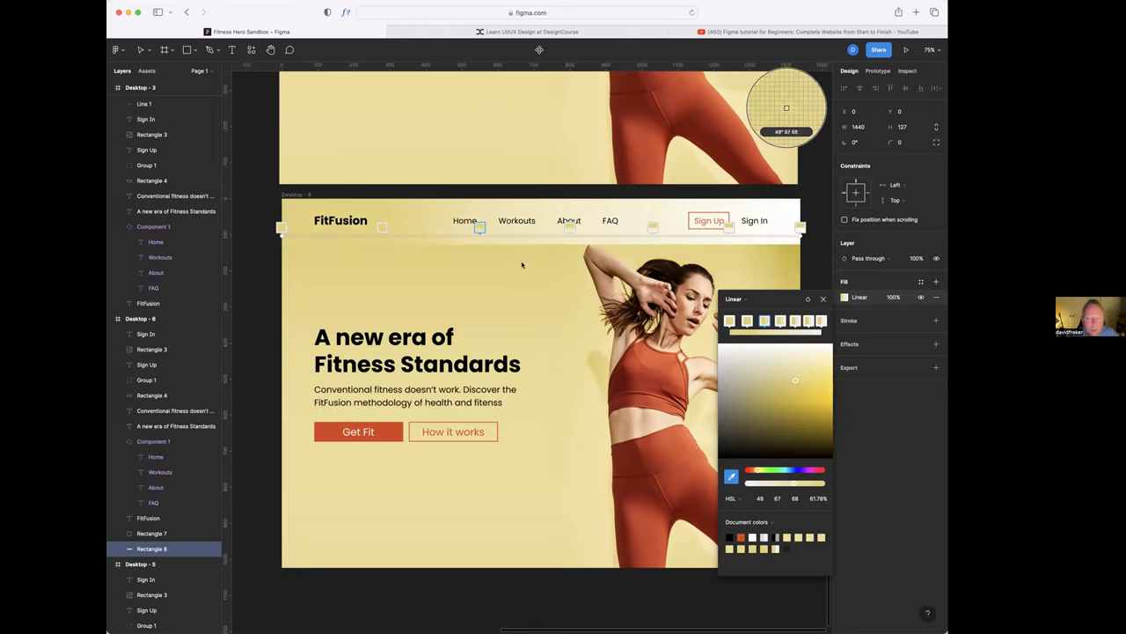
click(477, 248)
- Give the header gradient's fourth and fifth stops full-opacity yellows sampled from the backdrop just below the header
click(569, 227)
click(731, 476)
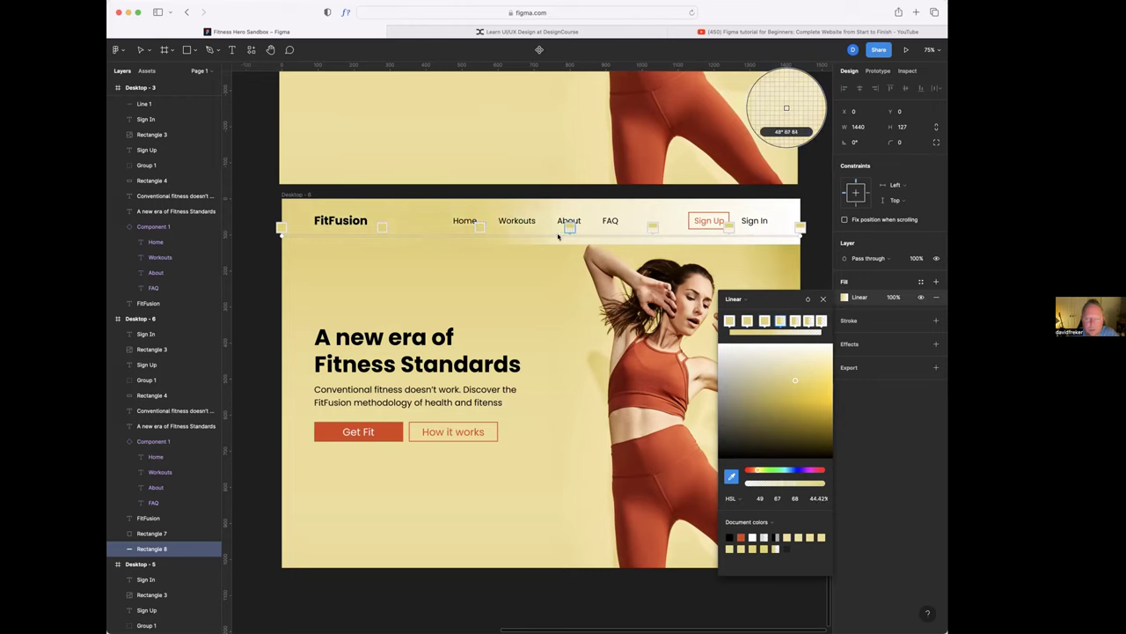
click(626, 239)
click(652, 227)
click(731, 476)
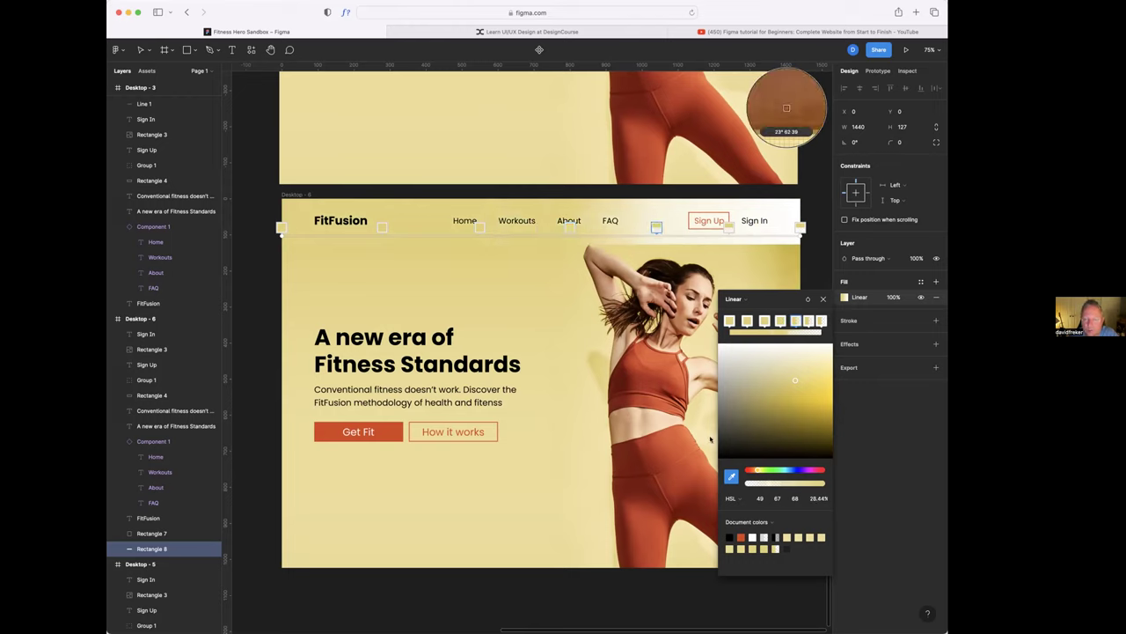
click(654, 247)
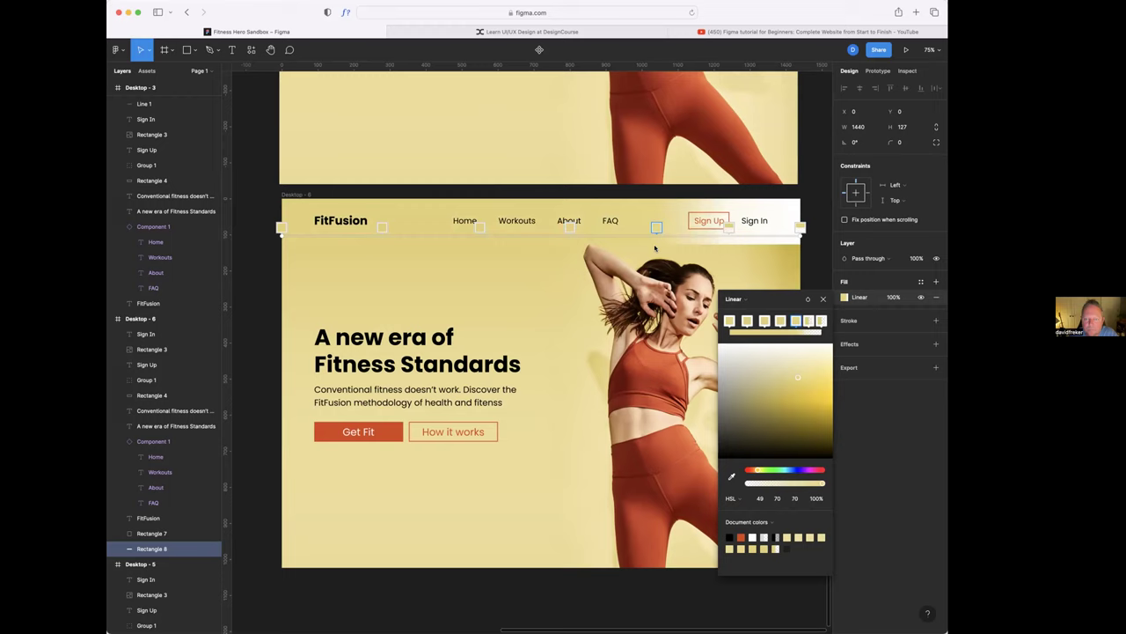
- Sample the photo backdrop below the header for the gradient's sixth and last stops, making the last HSL 49, 60, 50, and deselect the rectangle
click(729, 226)
click(731, 476)
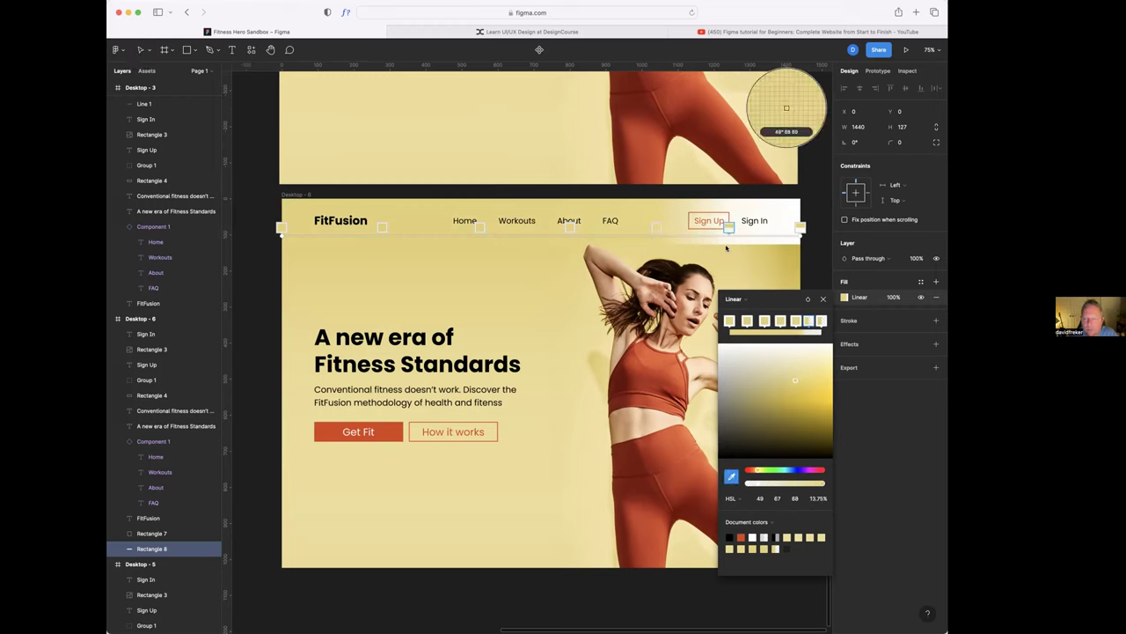
click(728, 247)
click(800, 227)
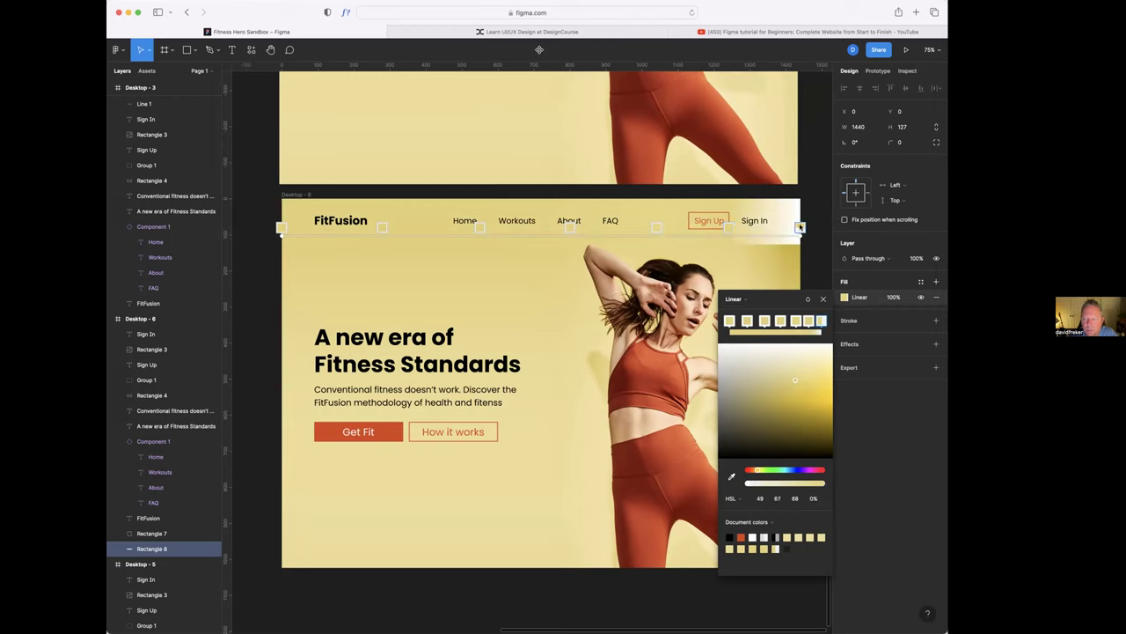
click(731, 476)
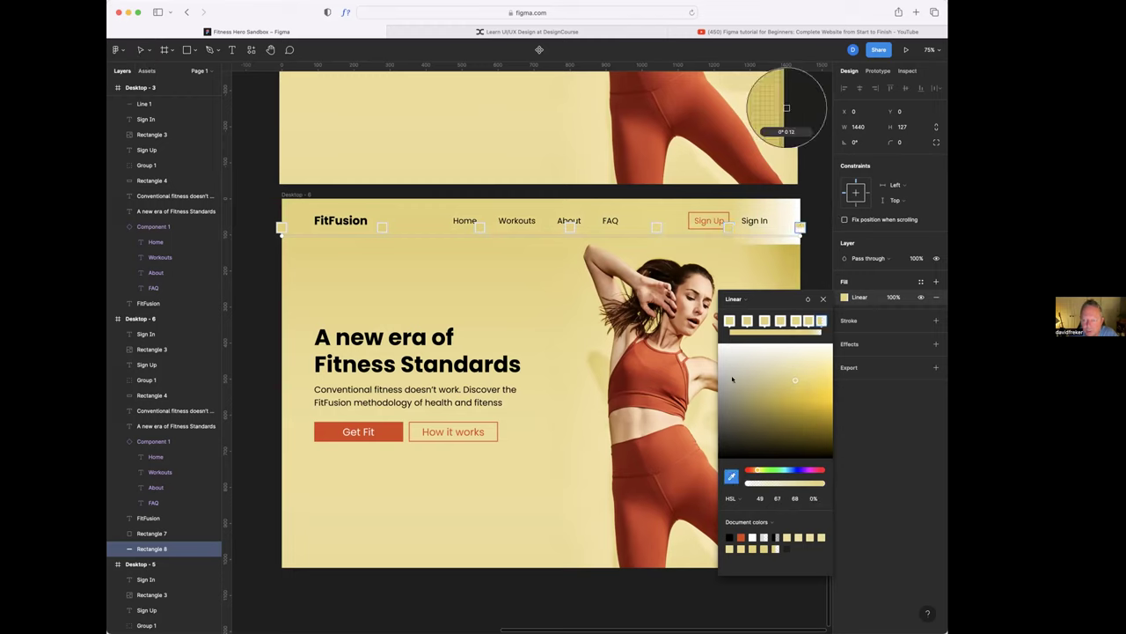
click(795, 247)
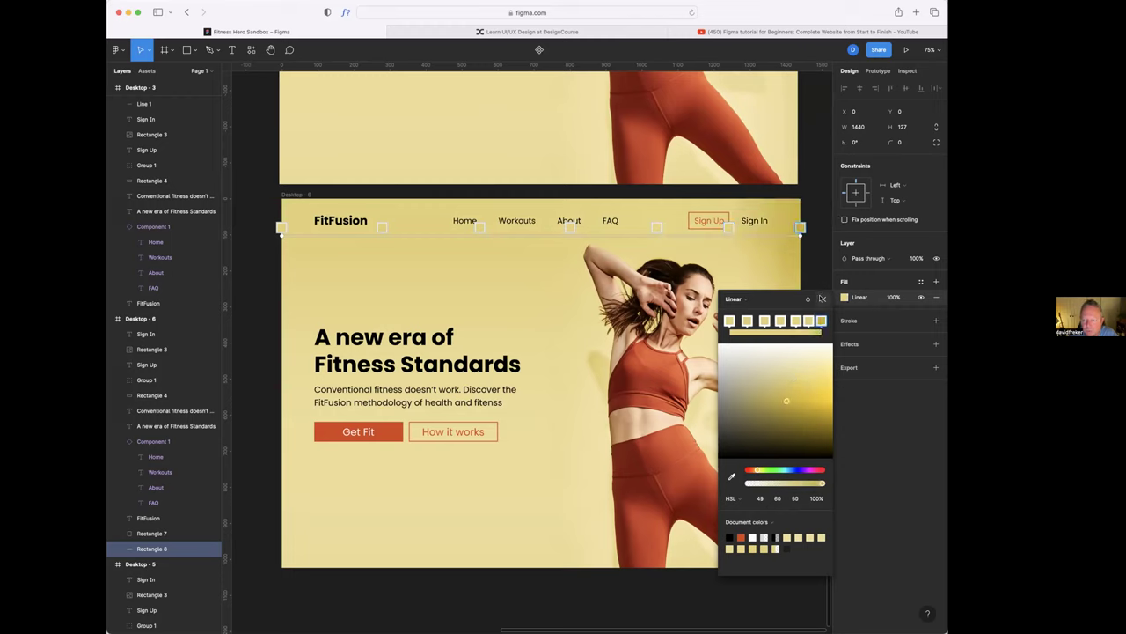
key(Escape)
click(814, 280)
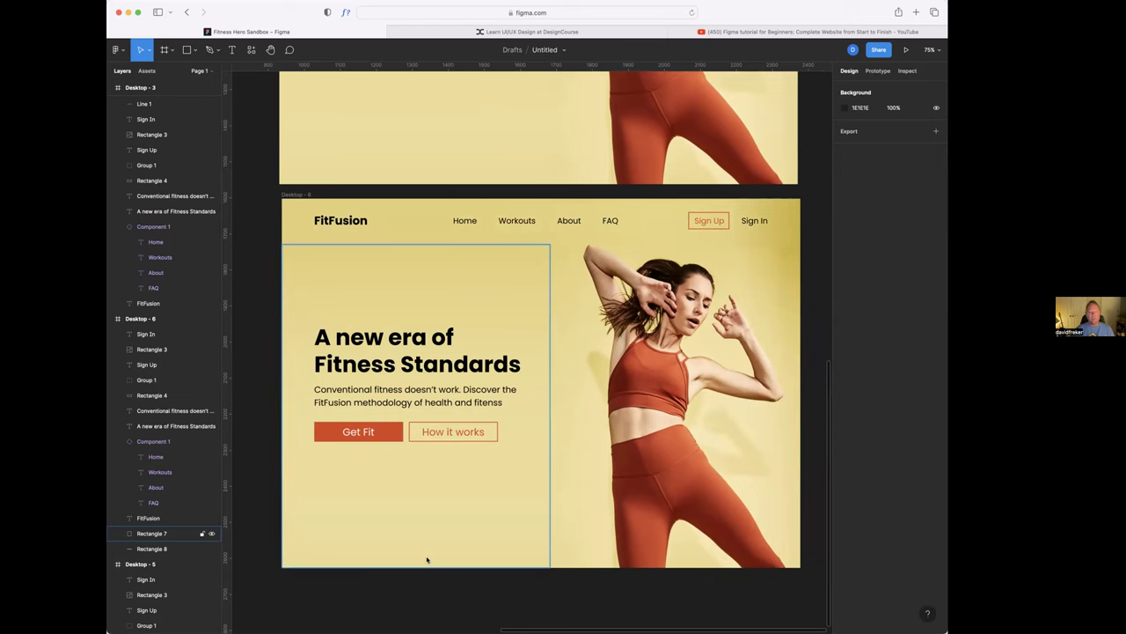
- Compare the finished yellow-header hero with the other FitFusion hero variations on the canvas
scroll(427, 560, down, 5)
scroll(431, 554, up, 5)
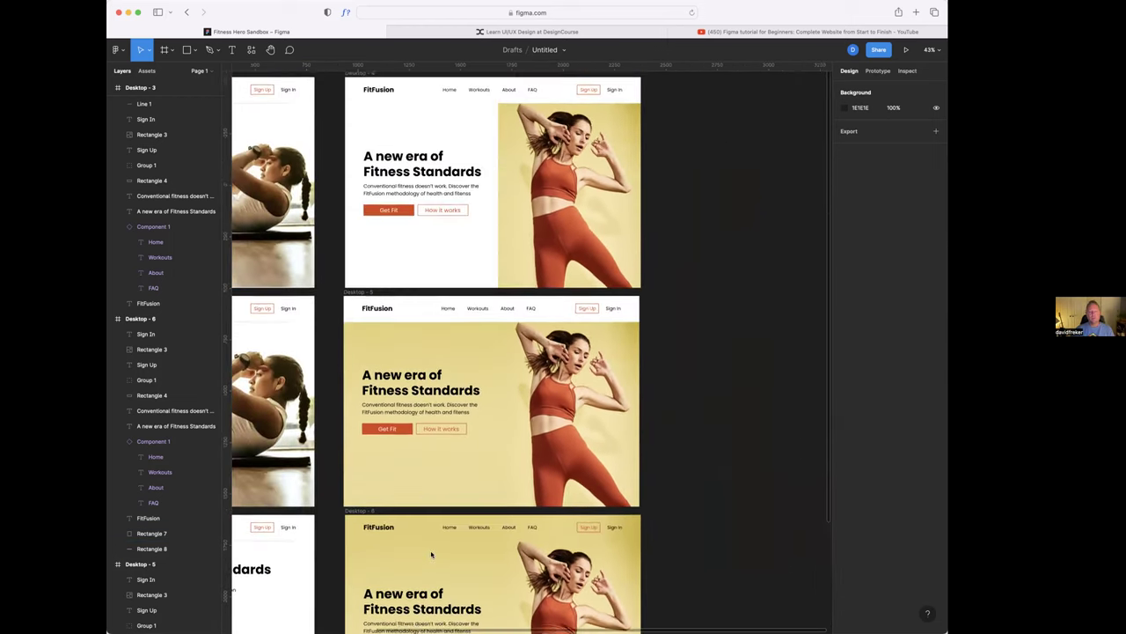
scroll(432, 554, up, 1)
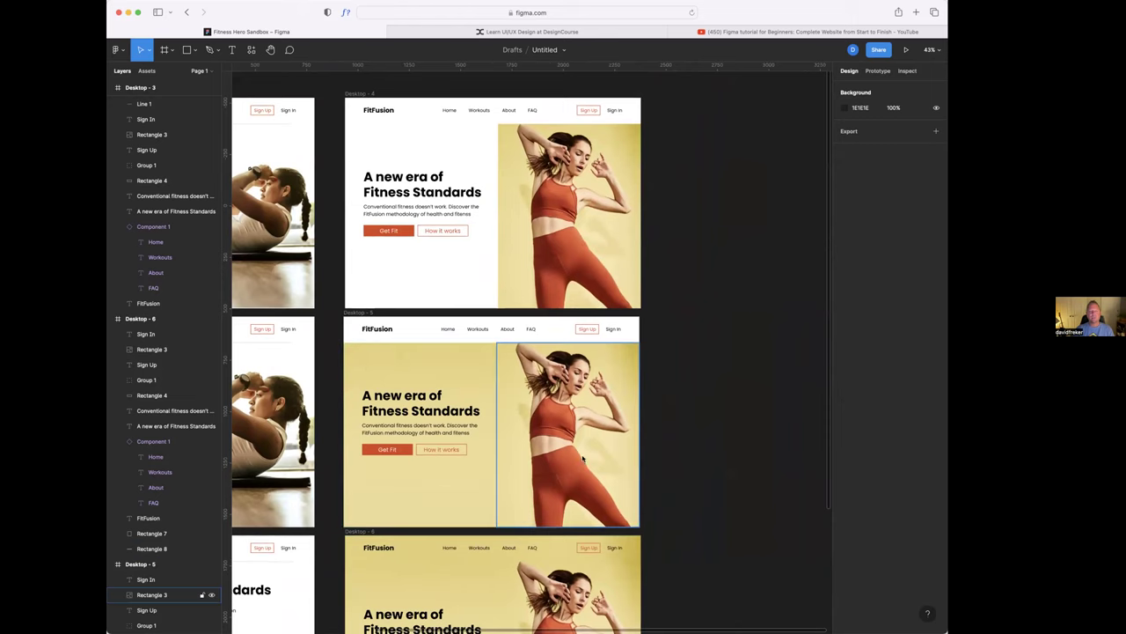
scroll(631, 459, down, 3)
scroll(631, 459, left, 3)
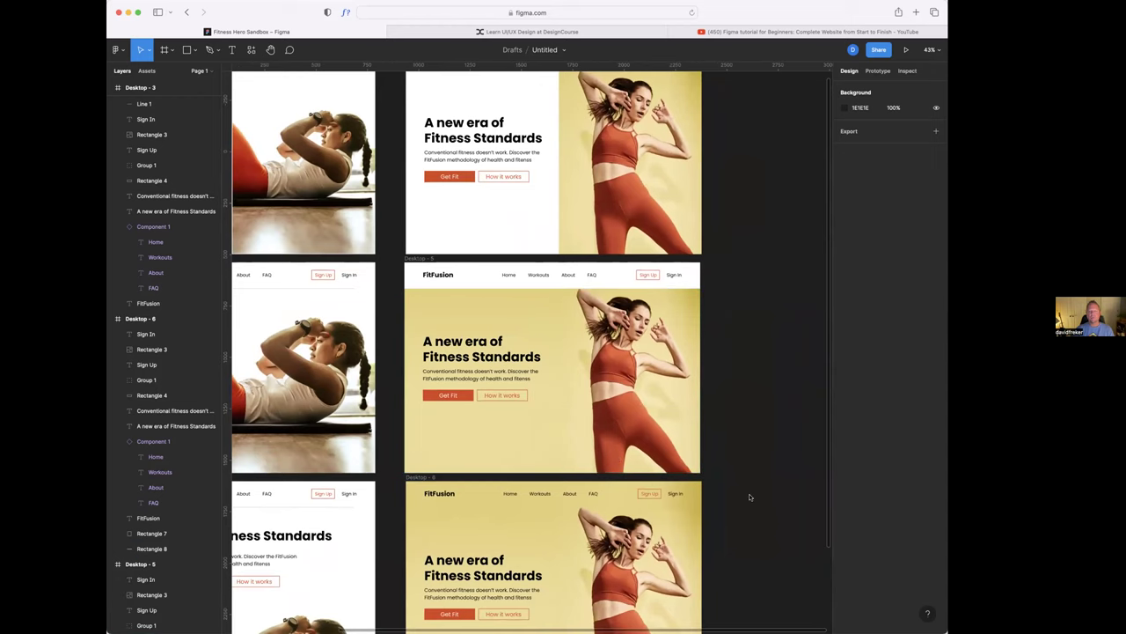
scroll(745, 498, down, 6)
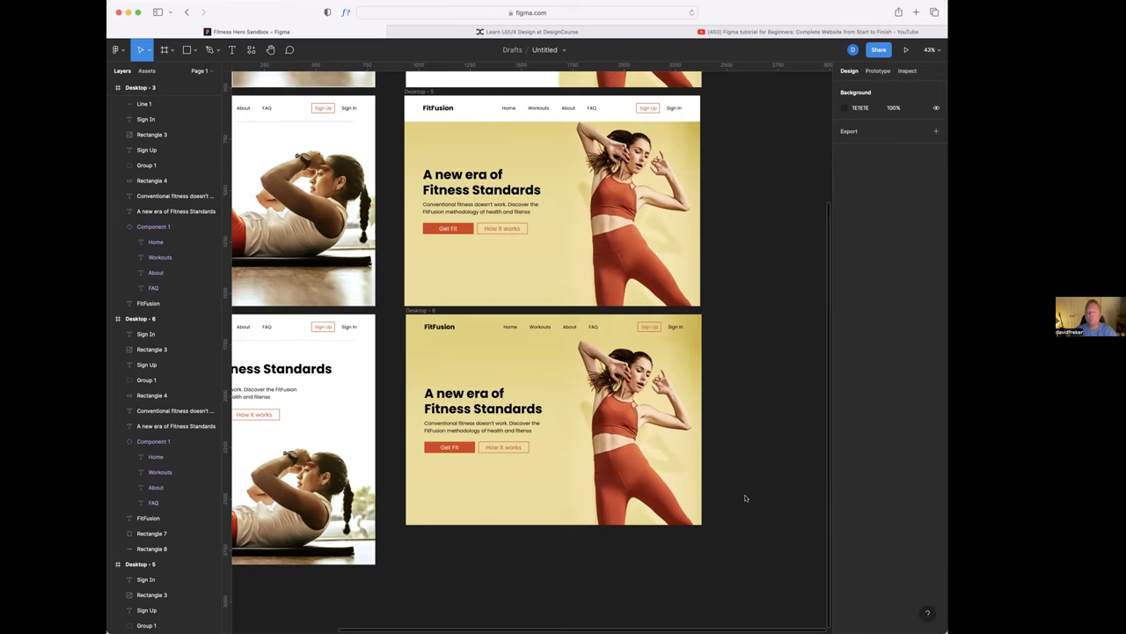
scroll(744, 495, right, 1)
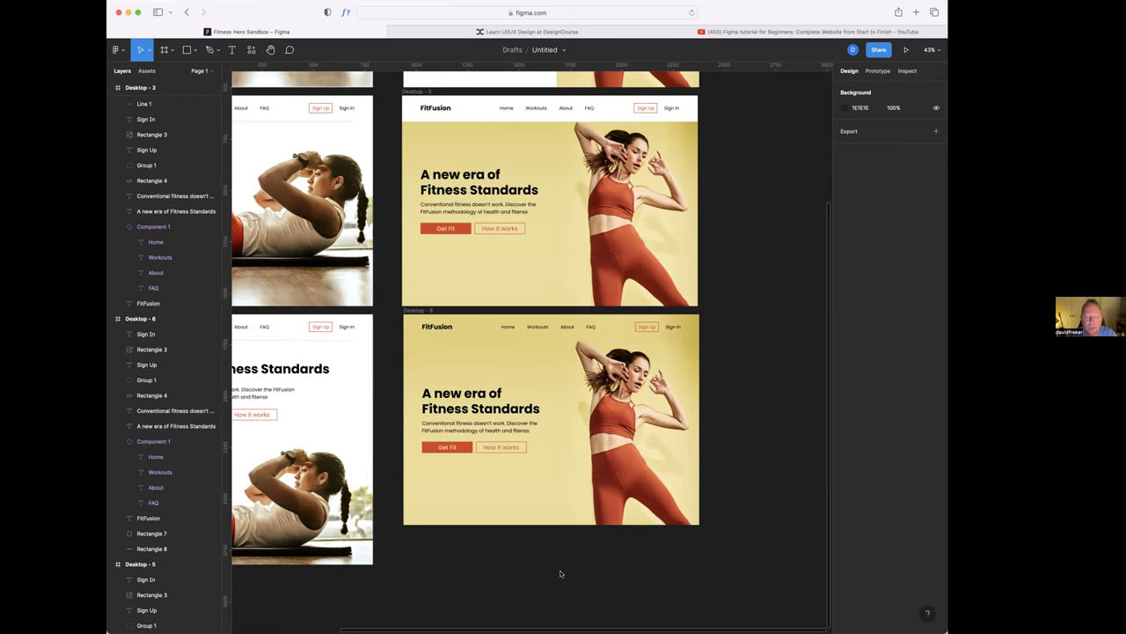
scroll(560, 574, up, 1)
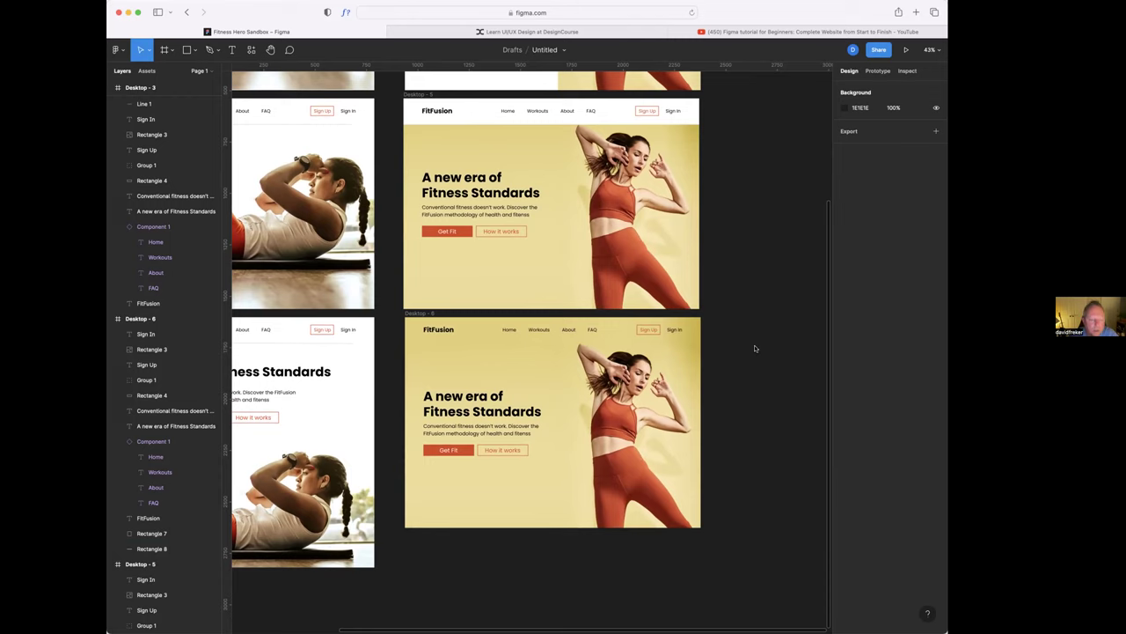
scroll(754, 349, left, 5)
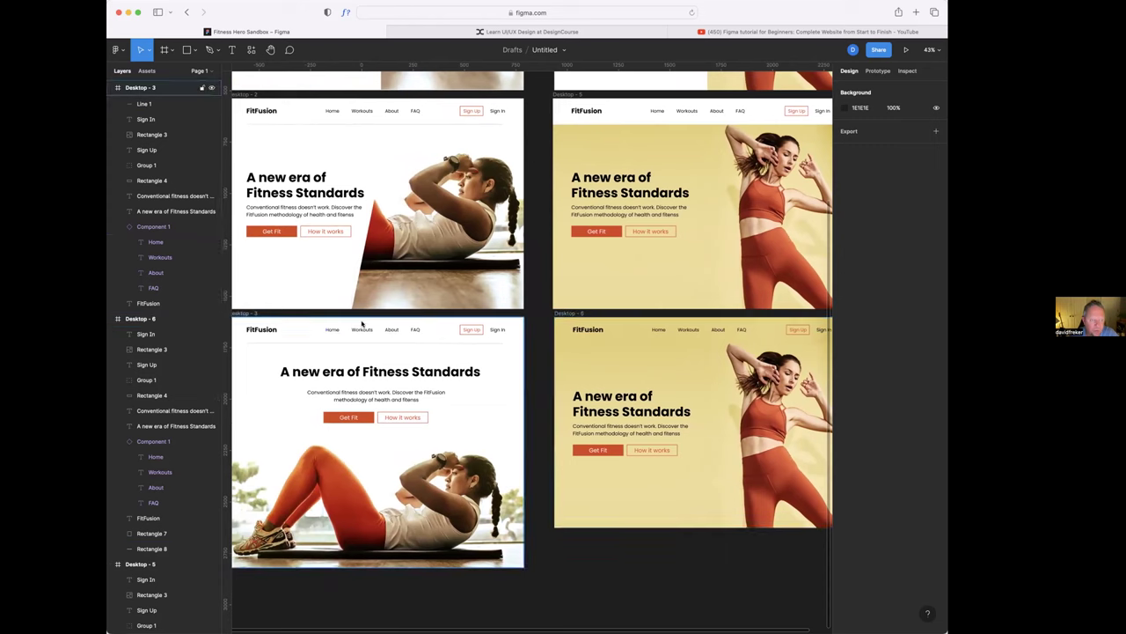
scroll(706, 386, right, 1)
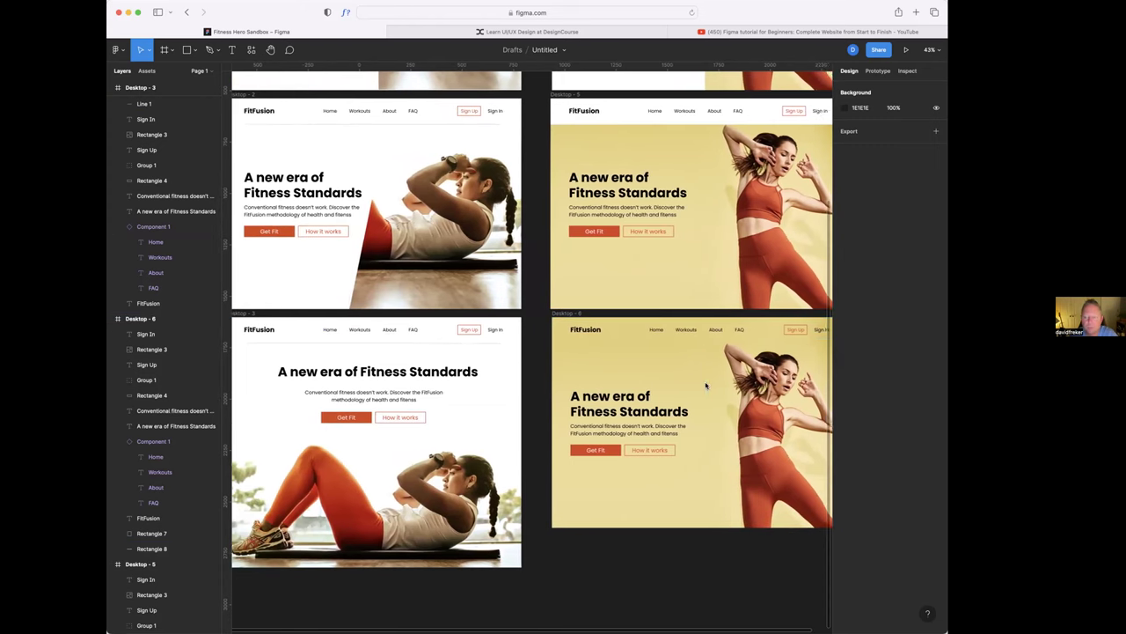
scroll(705, 385, right, 3)
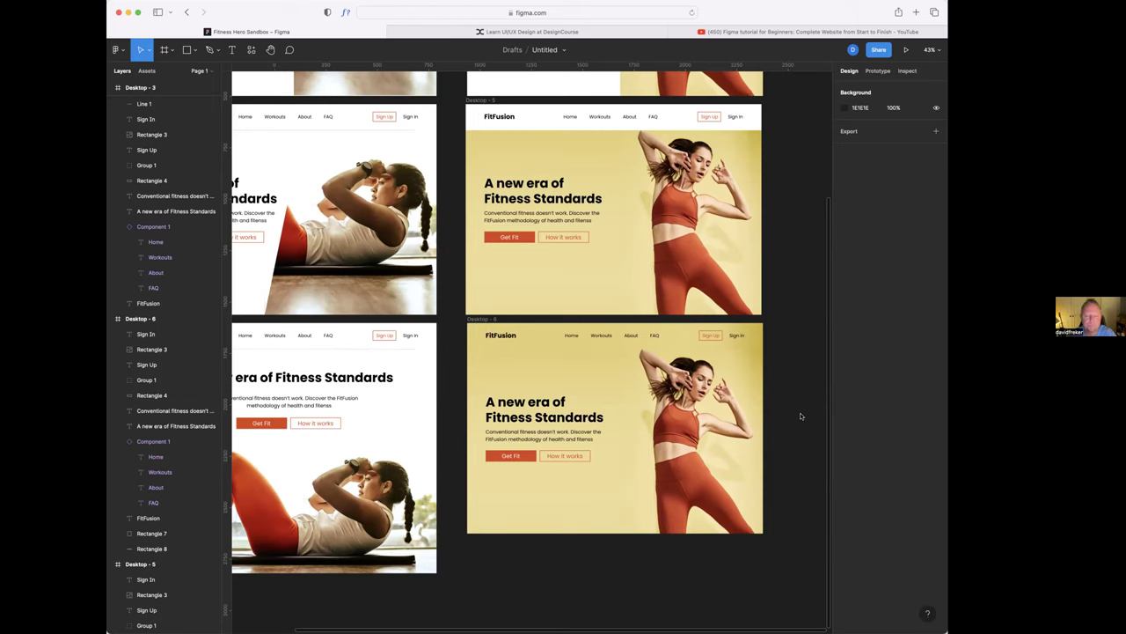
scroll(800, 416, right, 1)
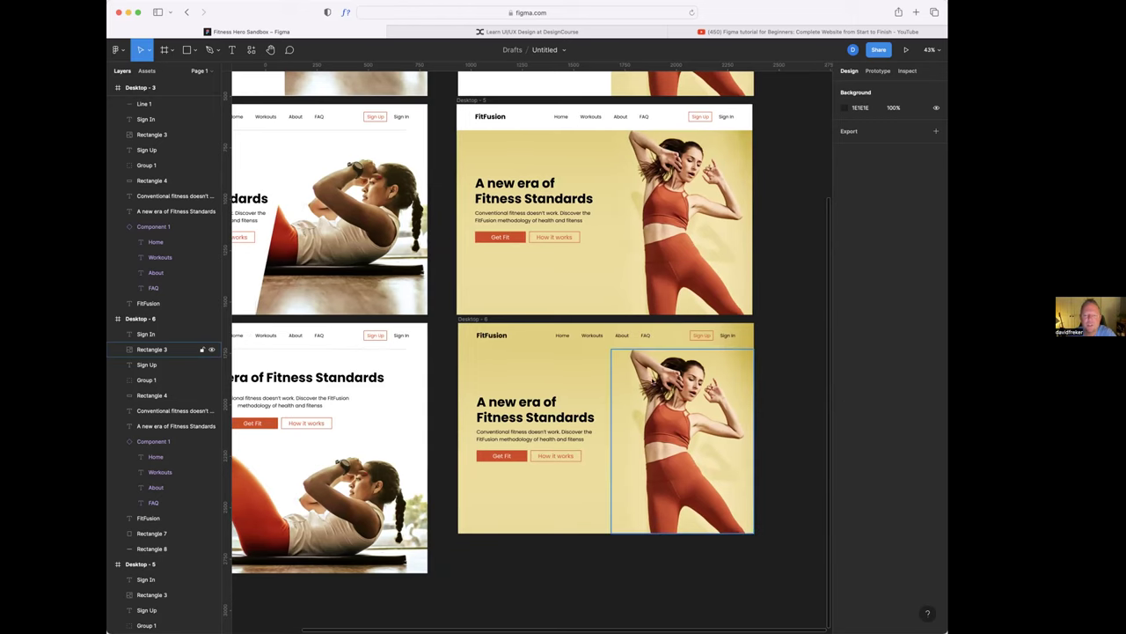
scroll(638, 189, up, 4)
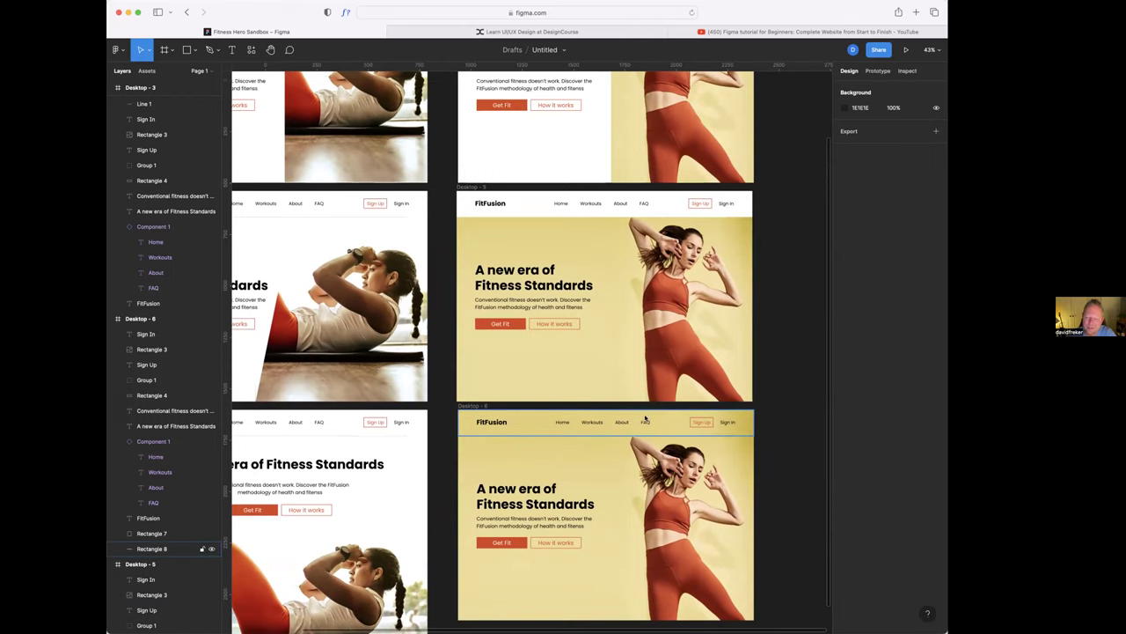
scroll(764, 417, down, 3)
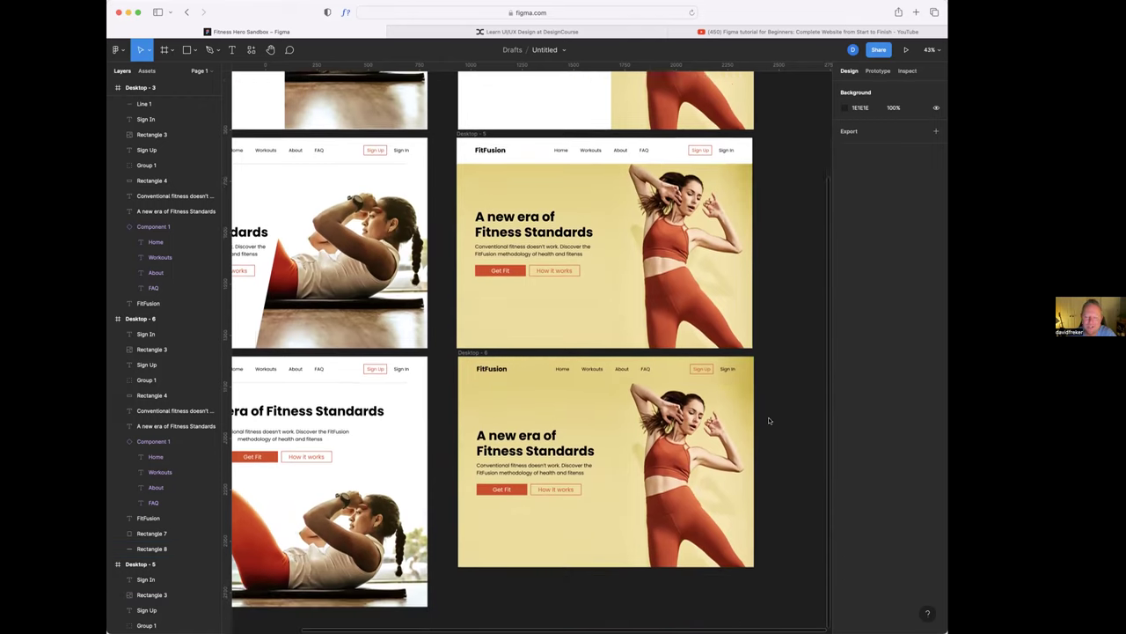
scroll(768, 421, up, 1)
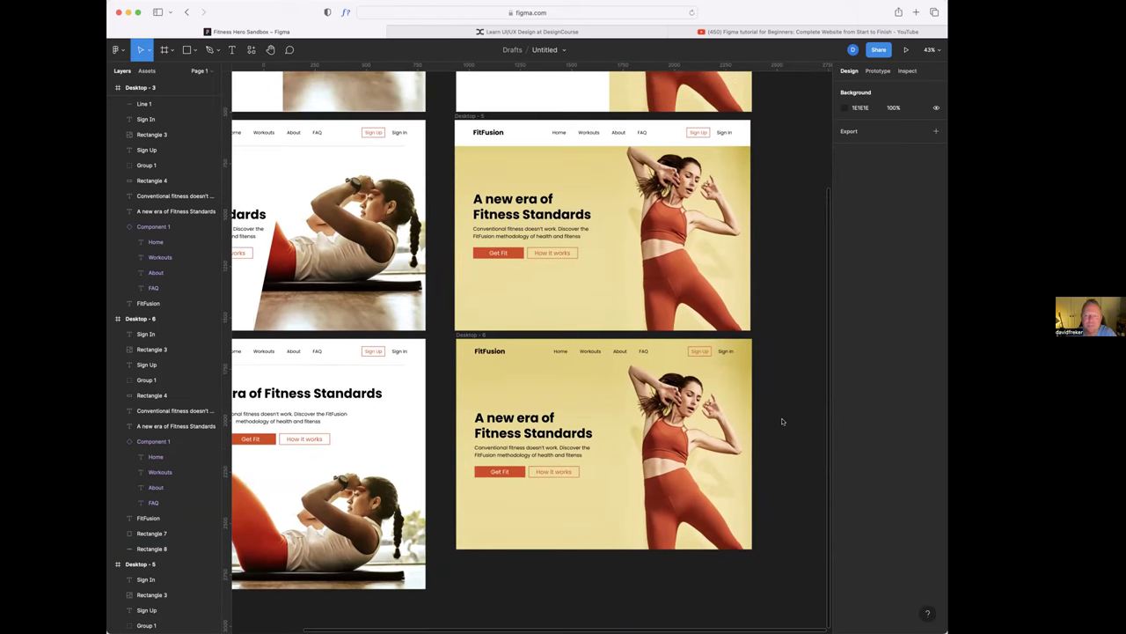
- Duplicate the white Desktop - 4 hero frame into the empty canvas area to its right, at about X 2527, Y -525
scroll(781, 422, right, 5)
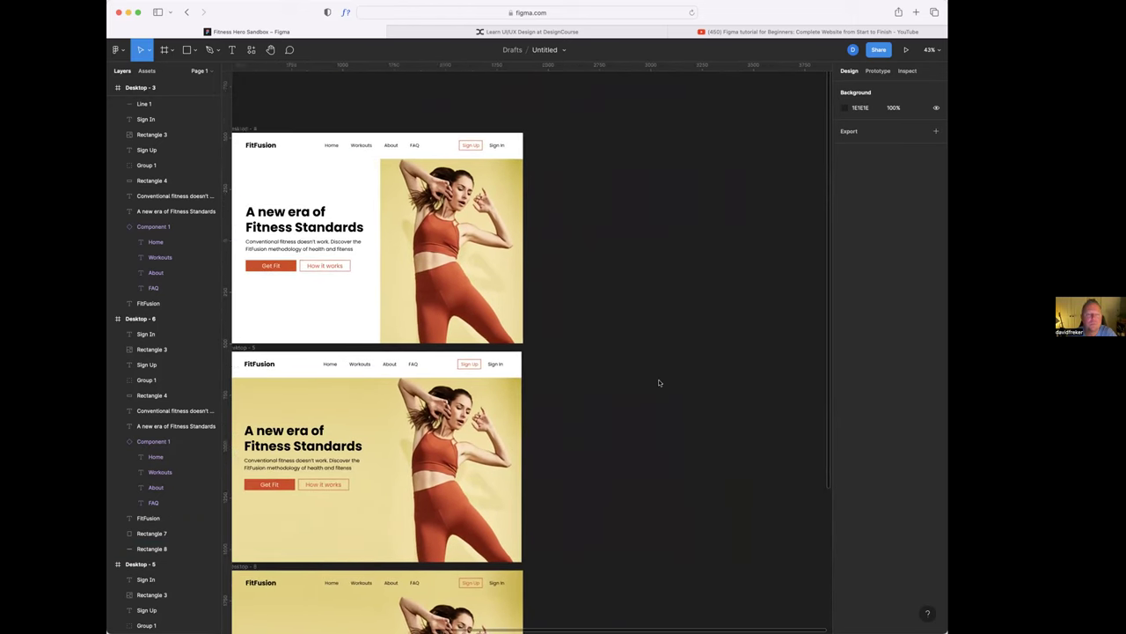
scroll(659, 383, left, 2)
click(399, 176)
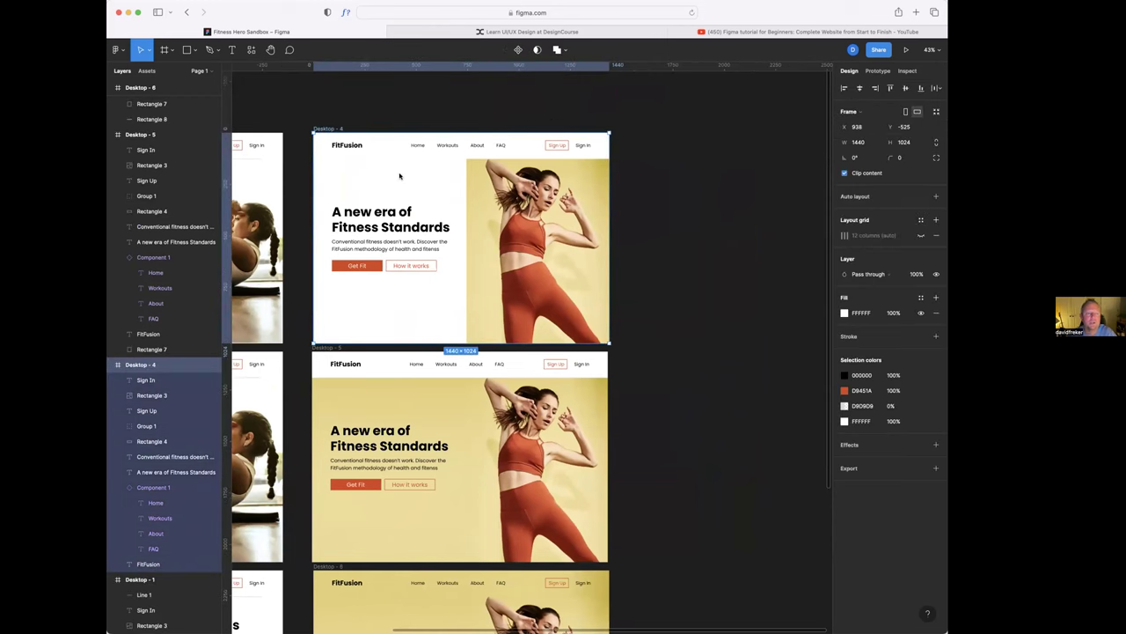
drag(398, 176, 718, 165)
scroll(695, 165, right, 4)
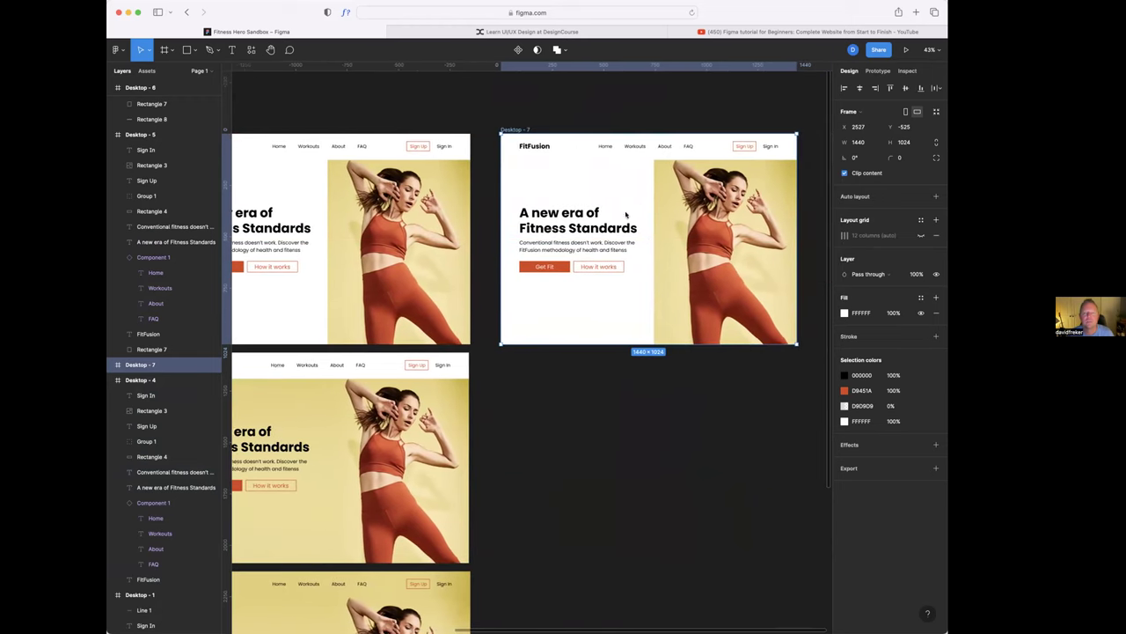
- Remove the image fill from the photo rectangle in the duplicated hero frame
click(663, 186)
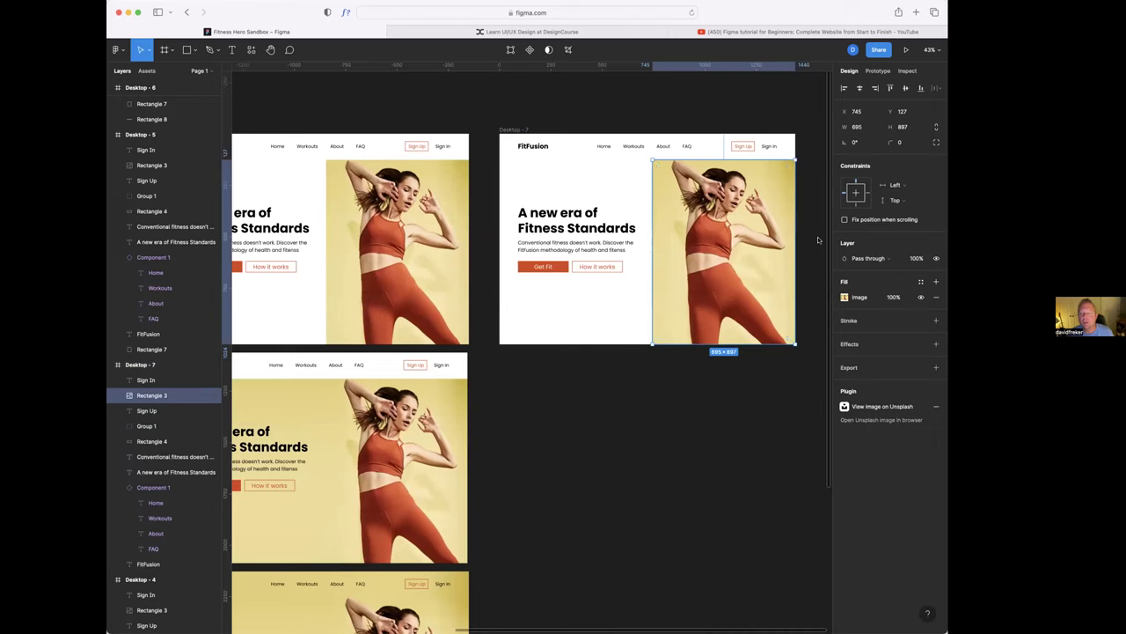
click(934, 297)
click(726, 224)
right_click(726, 223)
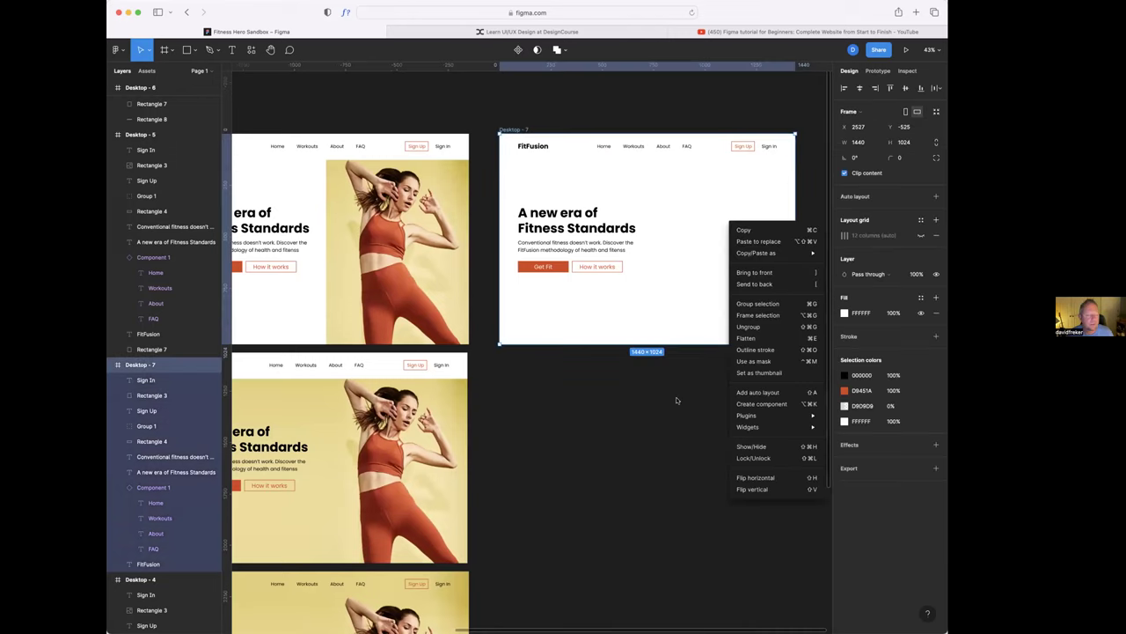
key(Escape)
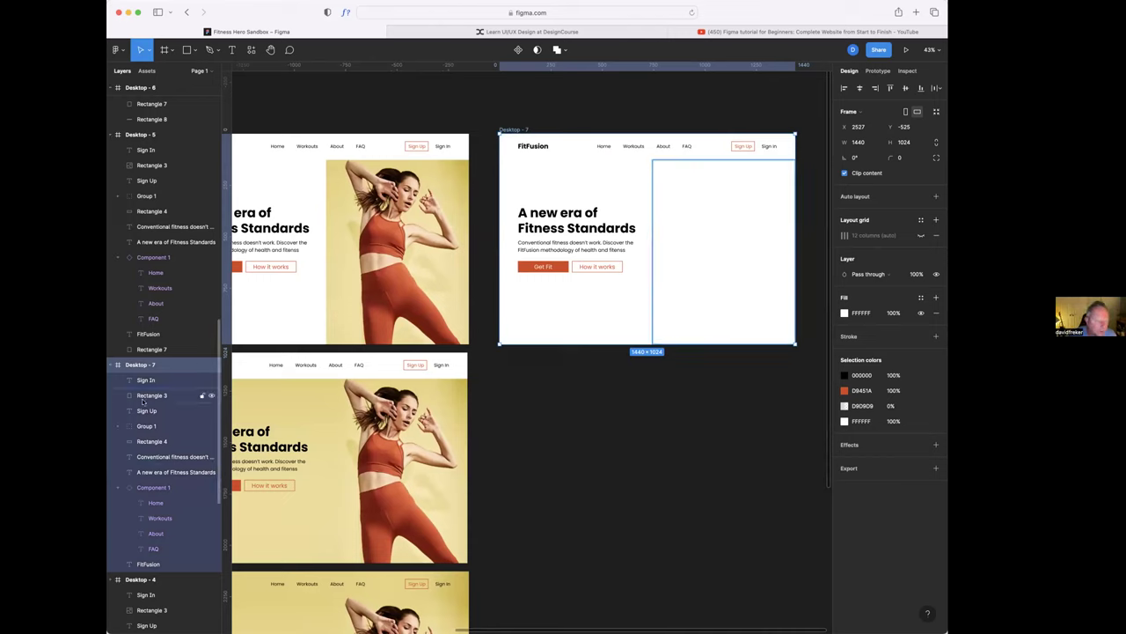
- Select the emptied photo rectangle in the duplicated frame and search the Unsplash plugin for "workout"
click(148, 397)
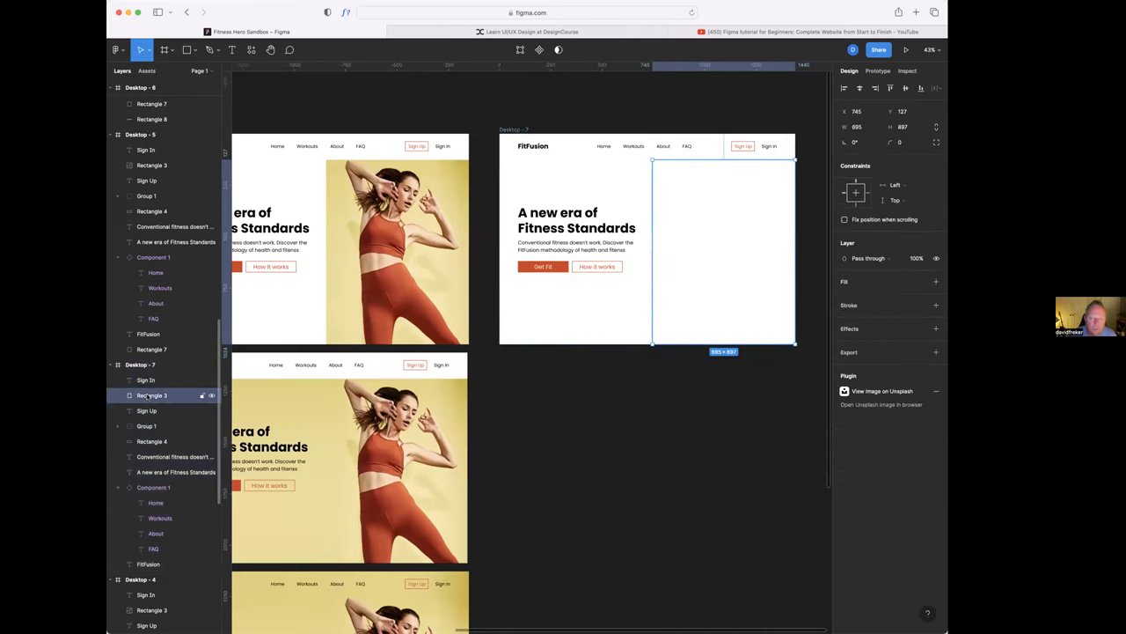
right_click(692, 222)
mouse_move(740, 393)
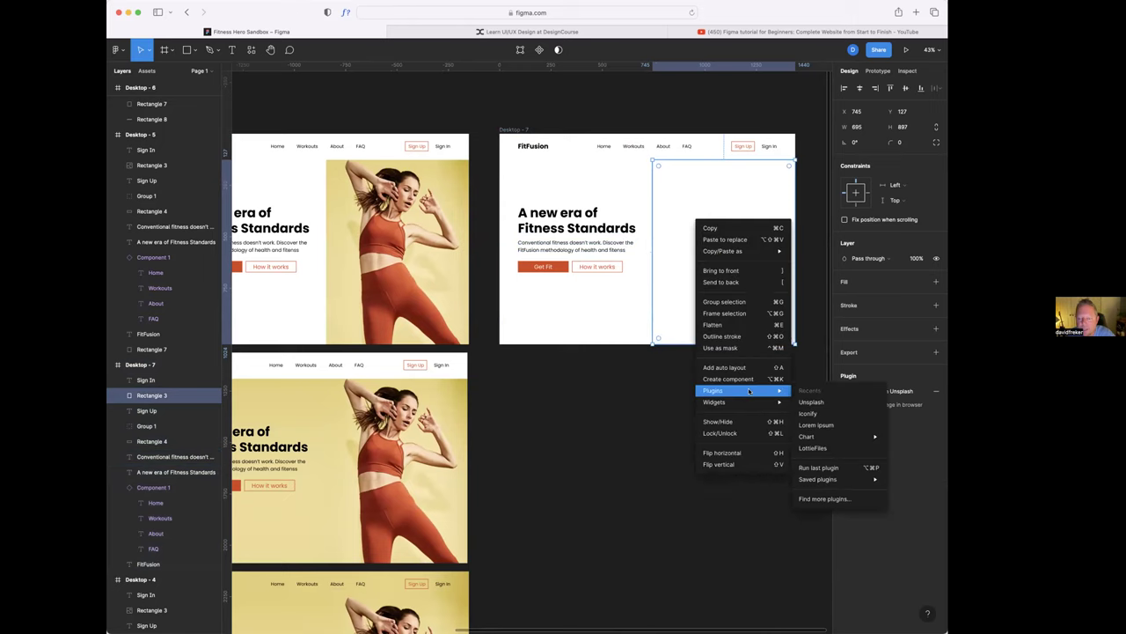
click(803, 401)
click(460, 376)
text(workout)
key(Return)
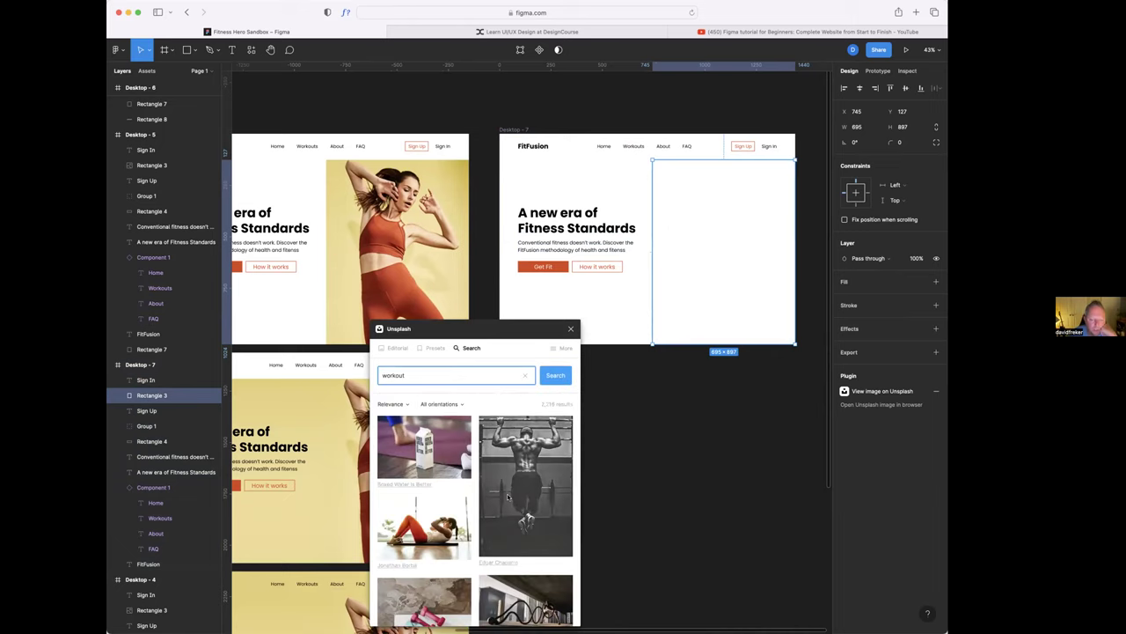
- Fill the empty photo rectangle with the Unsplash photo of a person in blue leggings on outdoor stairs and close the plugin
scroll(504, 498, down, 4)
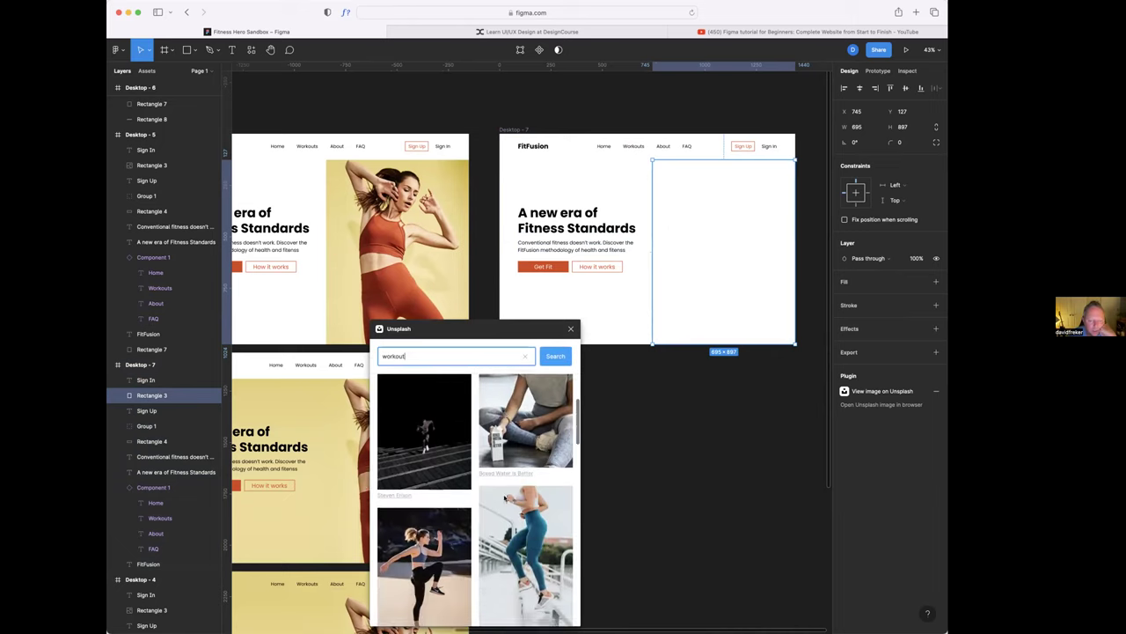
click(532, 500)
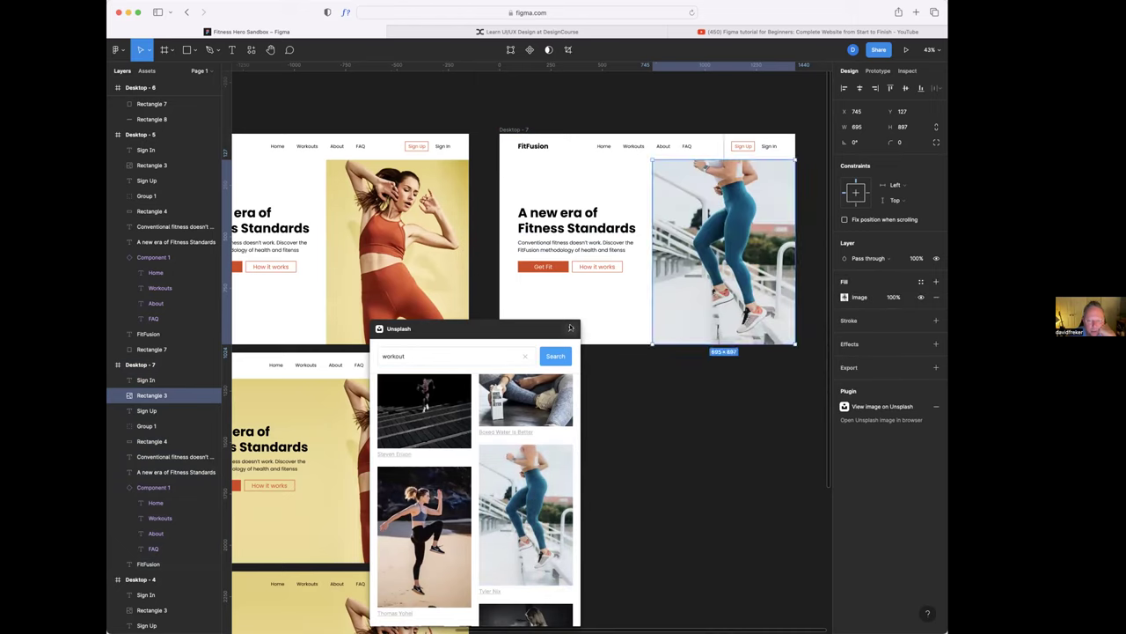
click(571, 328)
- Select the background rectangle of the Get Fit button inside the button group of the new photo's hero frame
scroll(638, 395, up, 3)
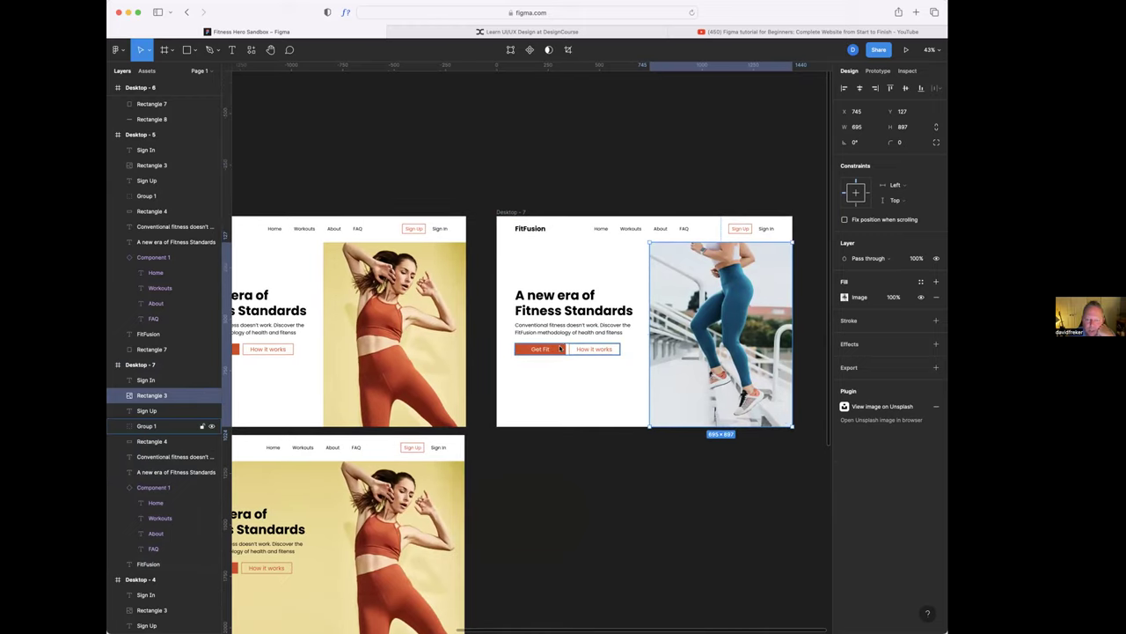
click(560, 349)
double_click(560, 348)
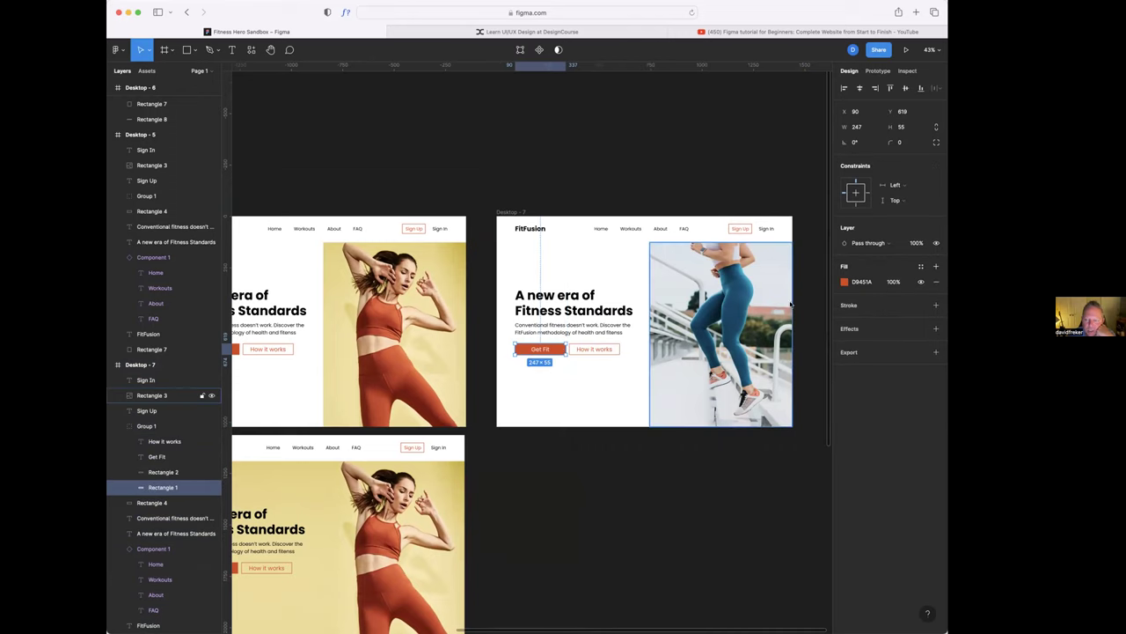
click(844, 283)
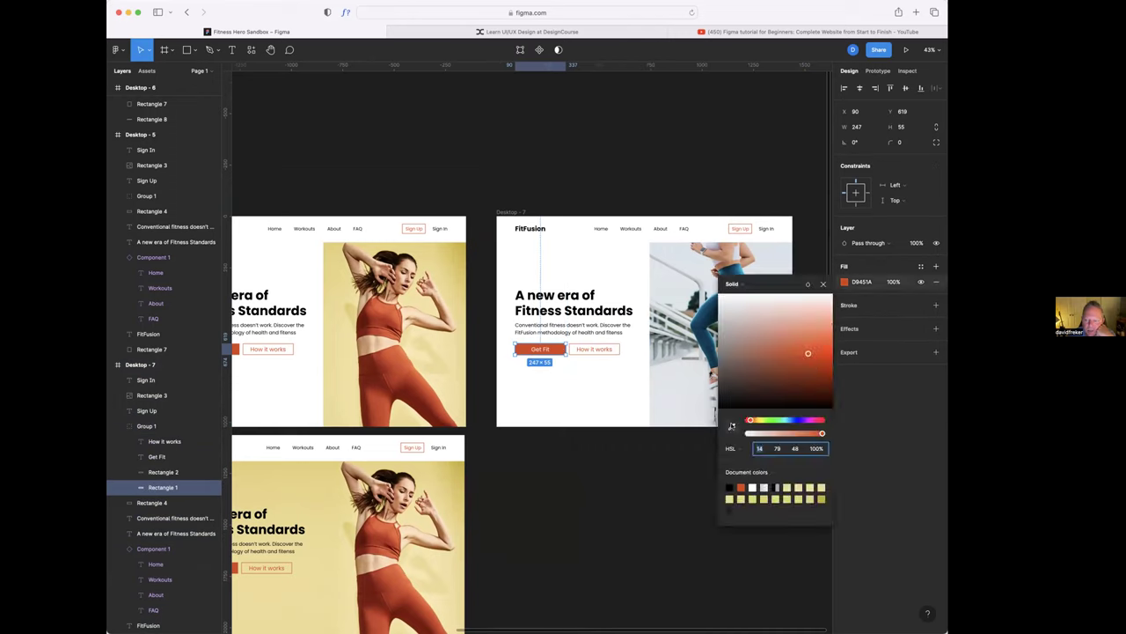
click(731, 426)
scroll(691, 281, right, 5)
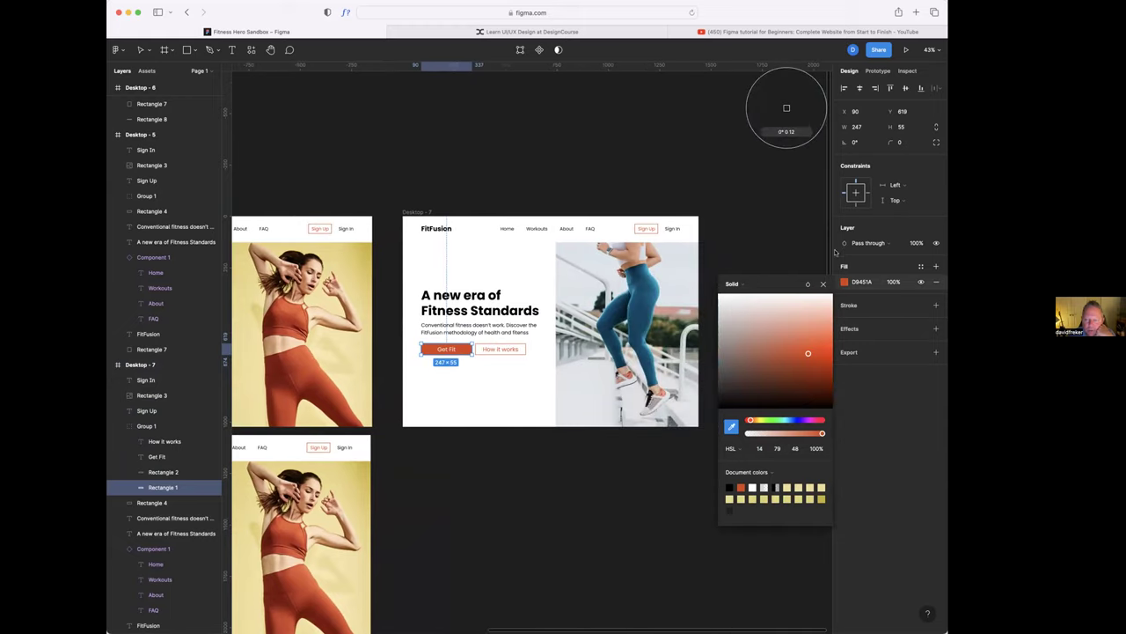
key(Escape)
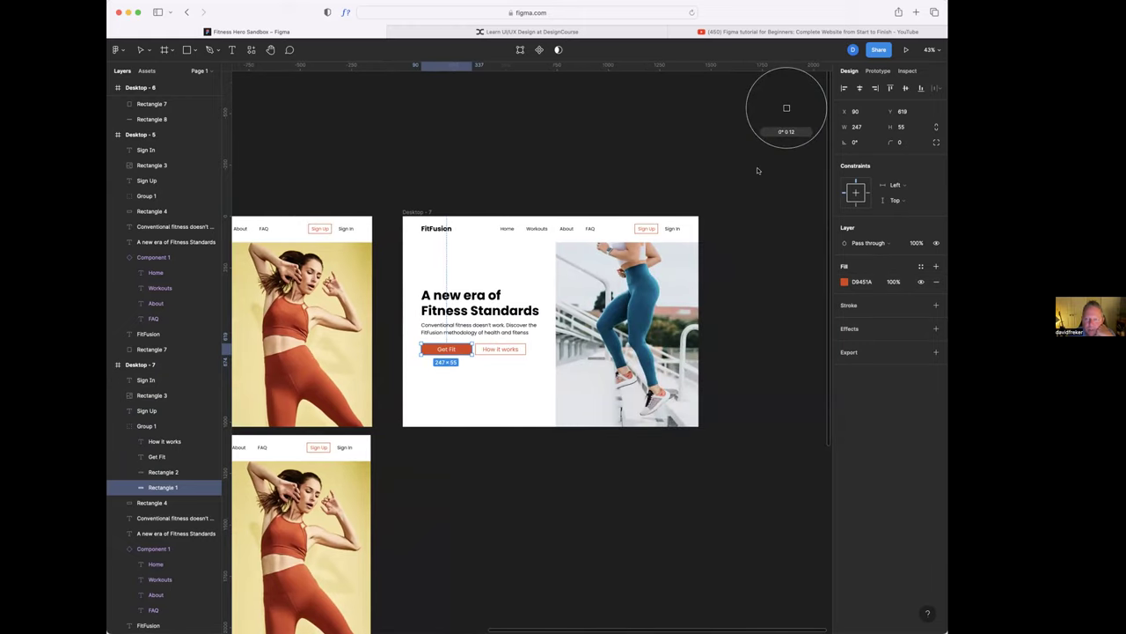
click(843, 281)
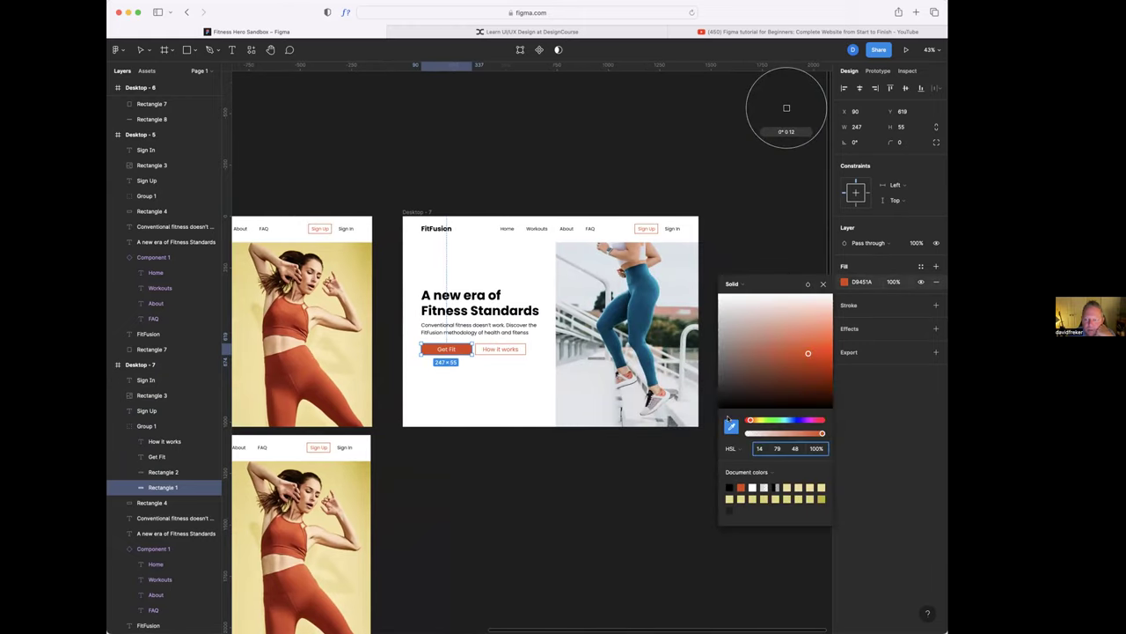
click(731, 427)
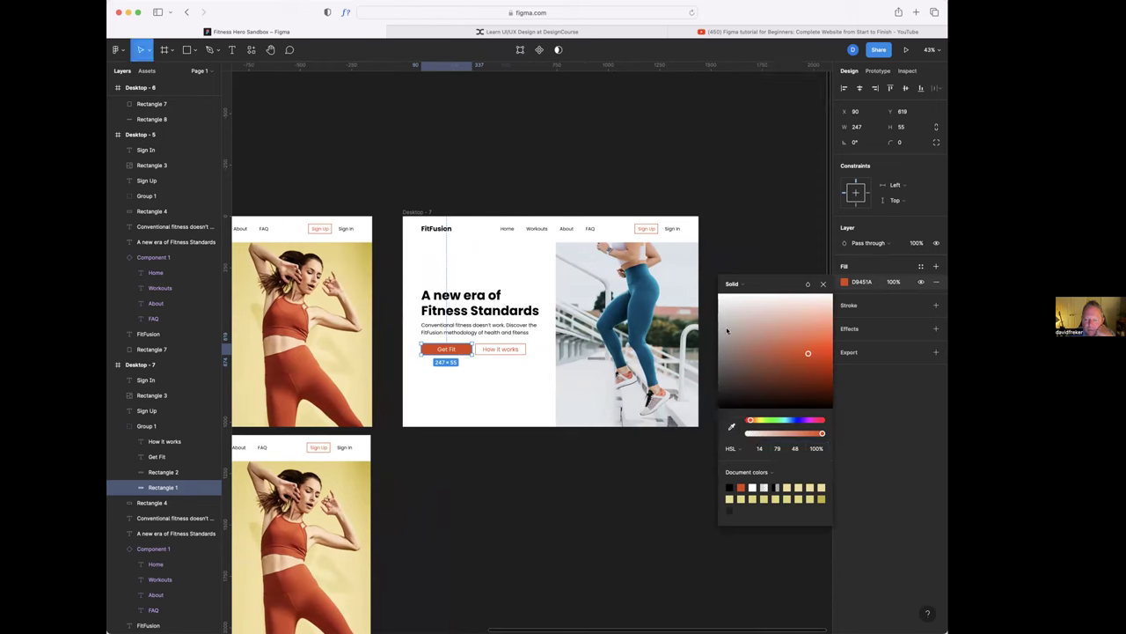
click(823, 284)
- Recolor the Get Fit button with the blue 025C7C sampled from the leggings in the photo
scroll(581, 313, up, 3)
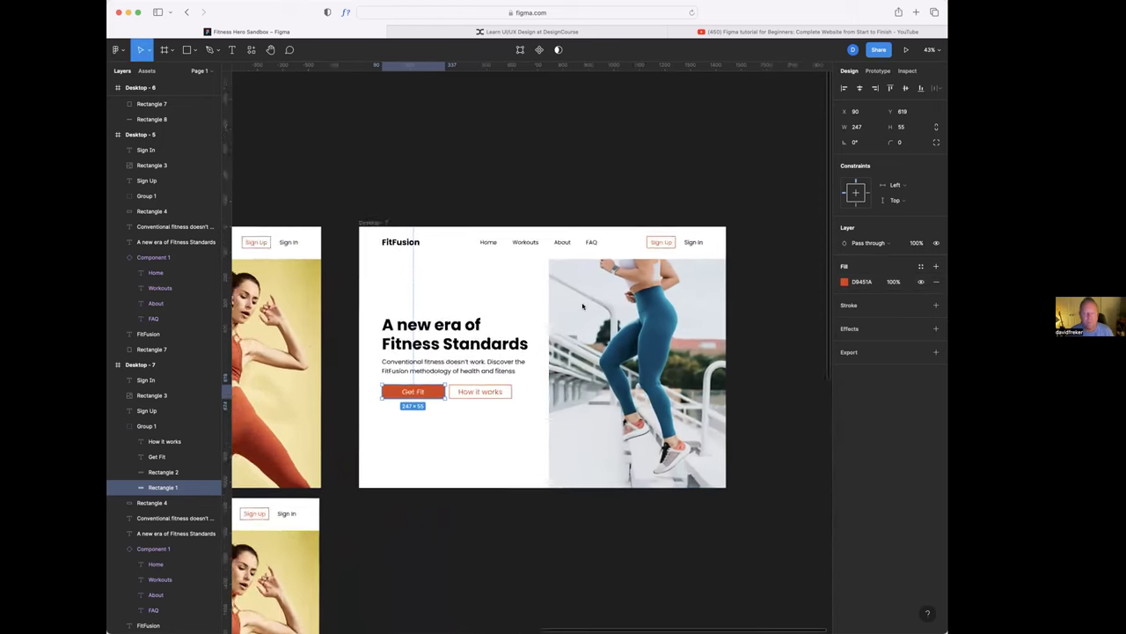
scroll(583, 306, up, 2)
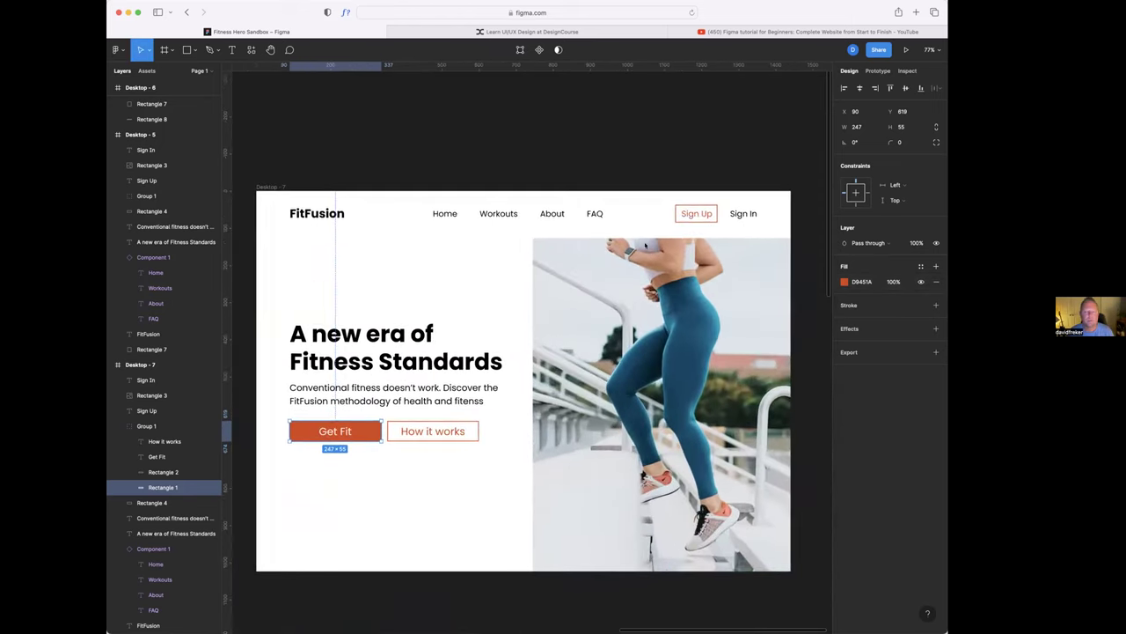
click(845, 281)
click(731, 428)
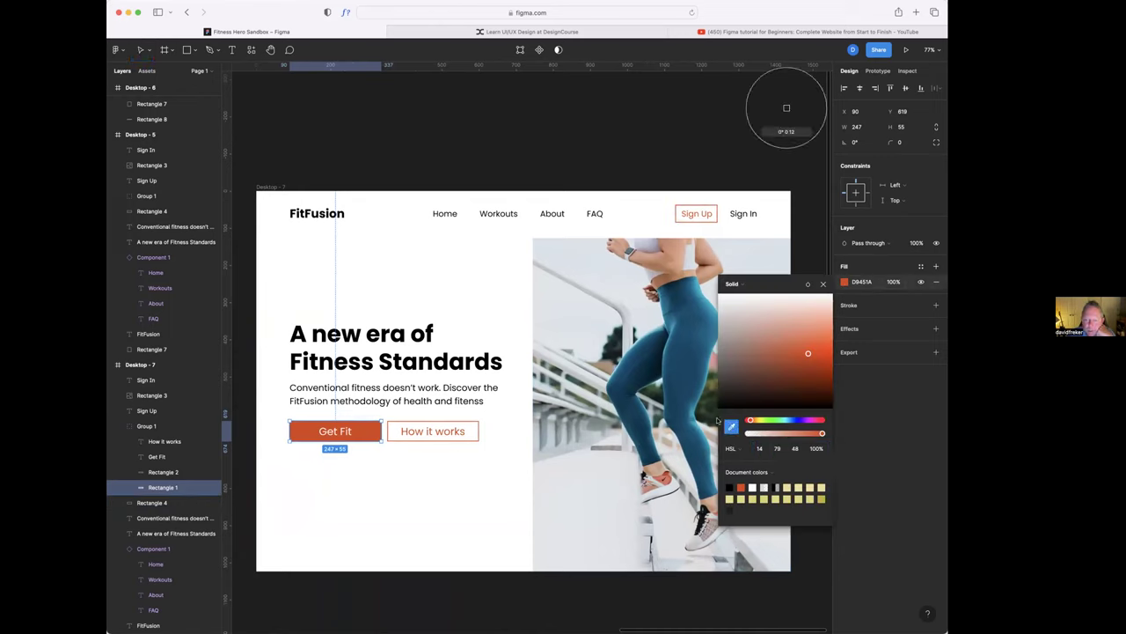
click(678, 327)
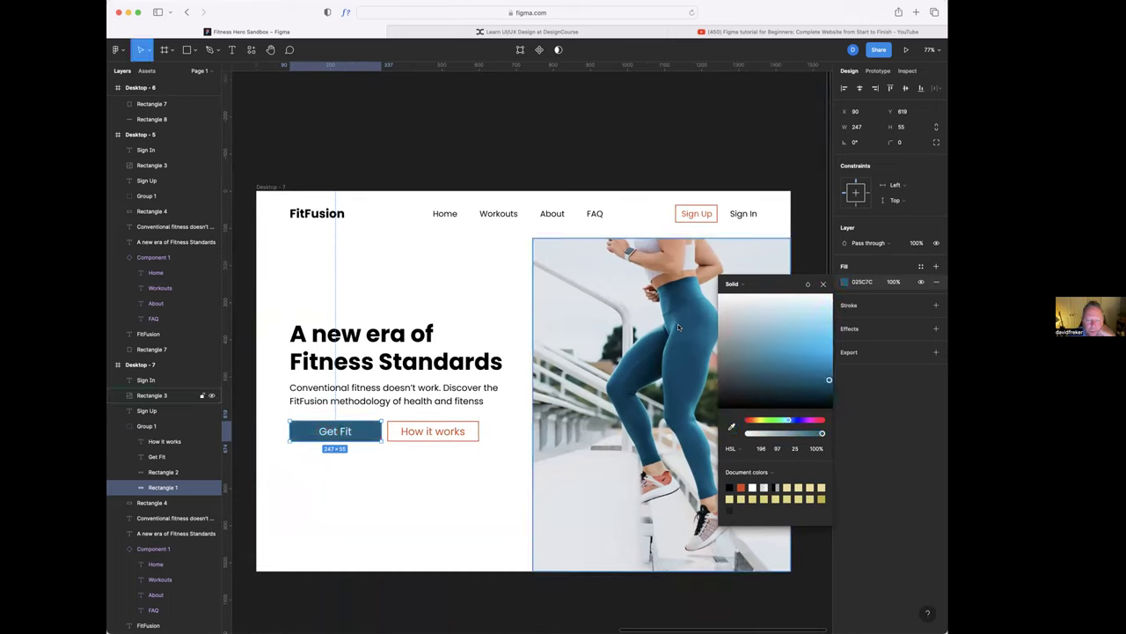
click(821, 283)
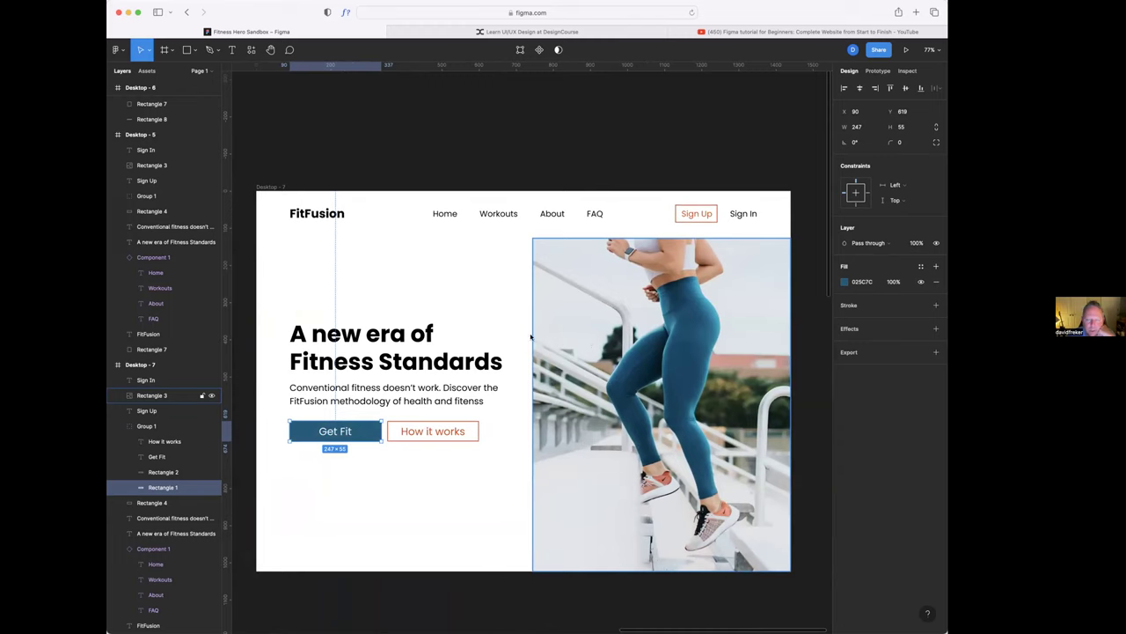
- Set the How it works button's outline to the blue 025C7C sampled from the Get Fit button
click(451, 423)
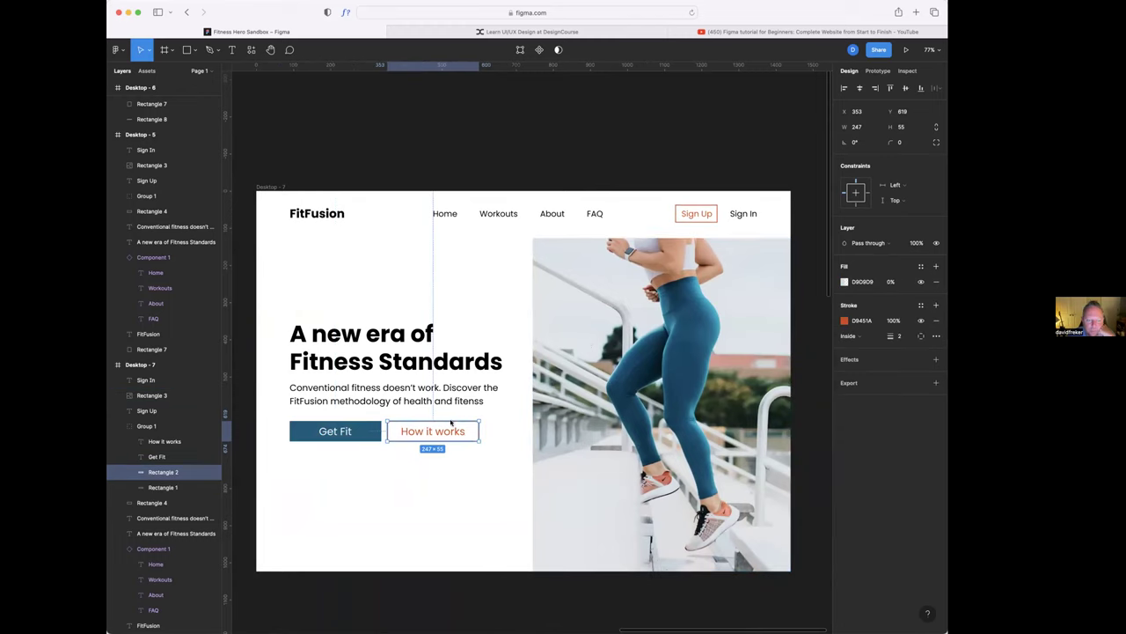
click(844, 320)
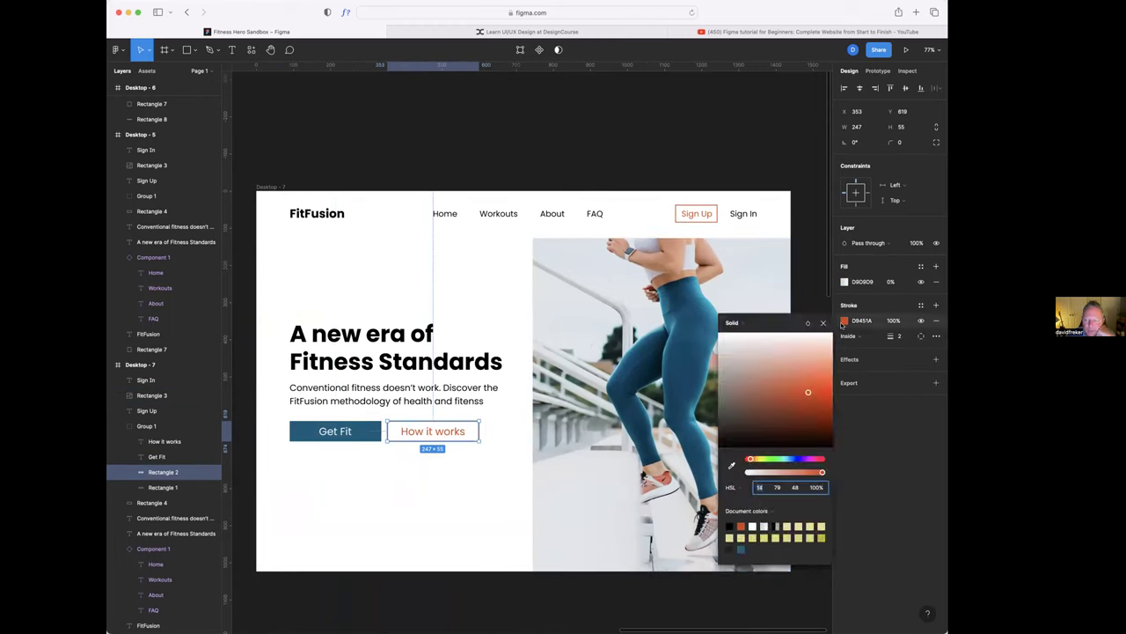
click(731, 465)
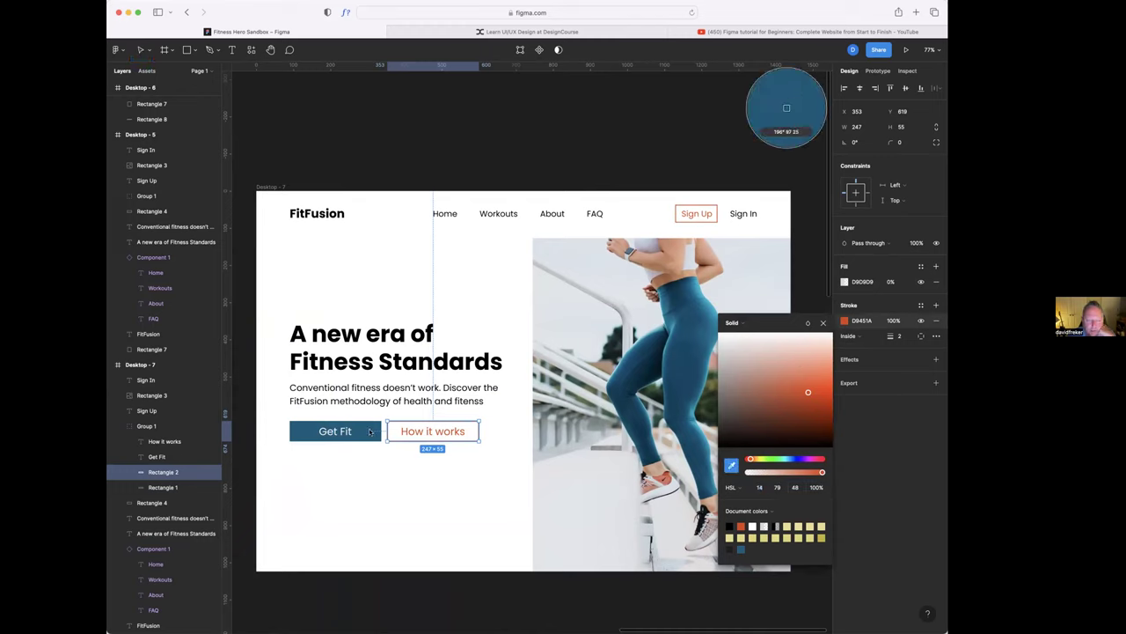
click(381, 430)
key(Escape)
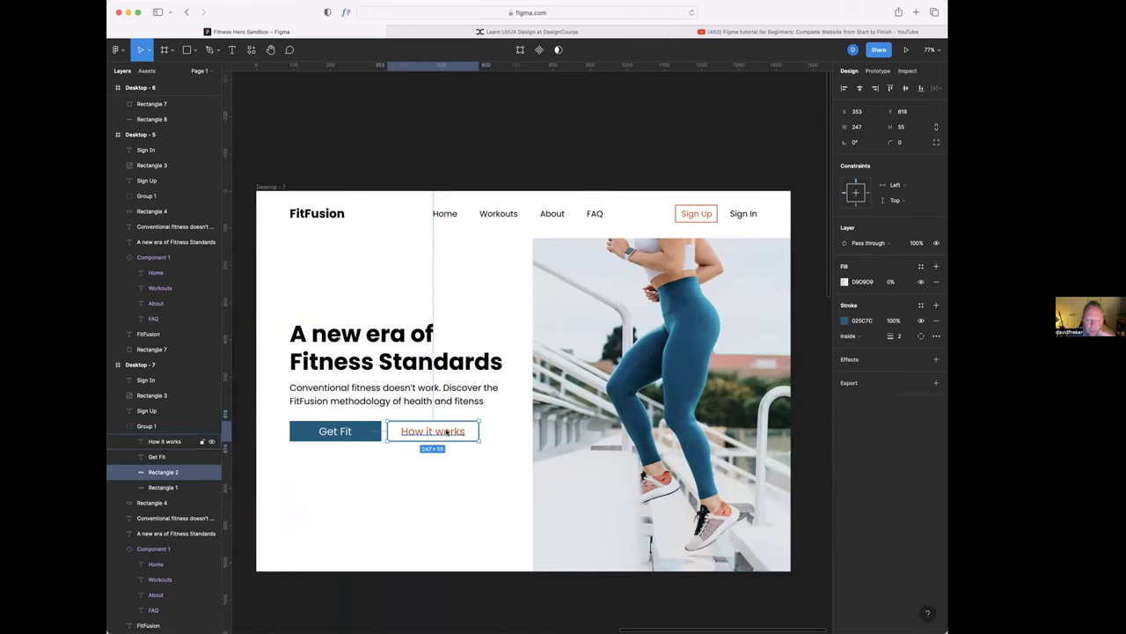
- Set the How it works label's text color to the document's blue 025C7C
click(448, 431)
click(845, 386)
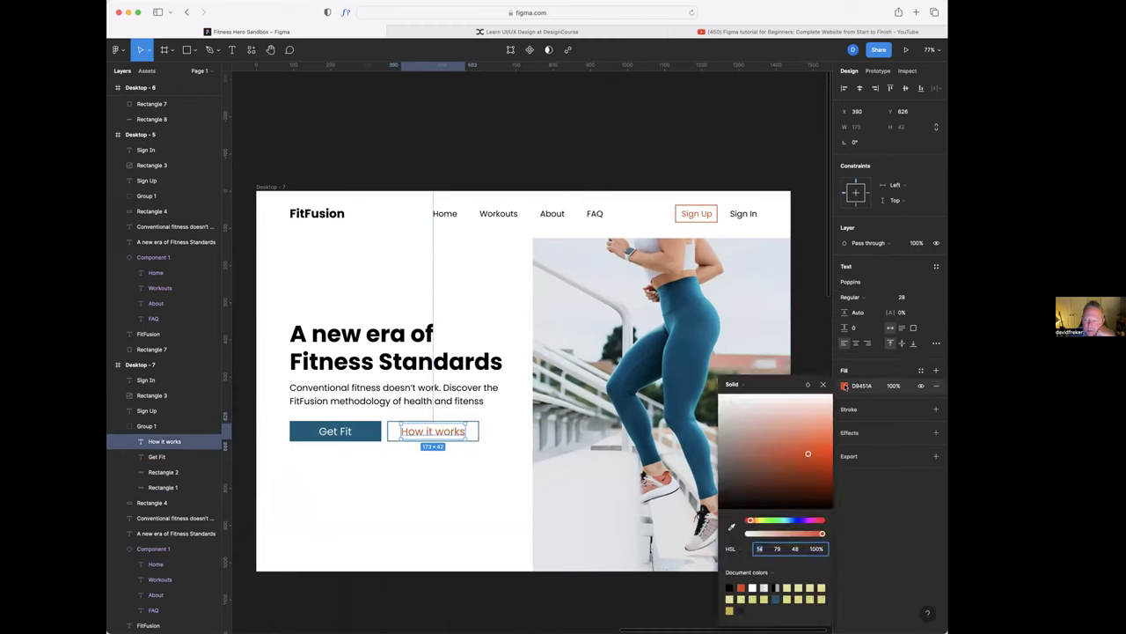
click(776, 598)
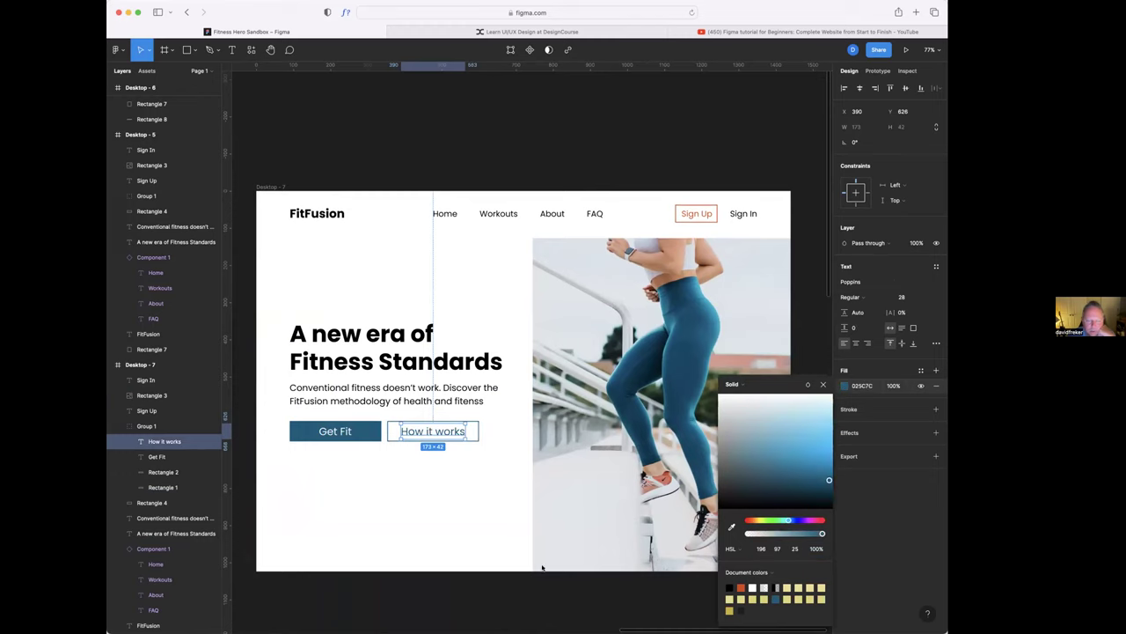
click(465, 519)
- Duplicate the blue-button hero frame directly below the original, aligned with it at X 2527, Y 539
scroll(478, 508, down, 5)
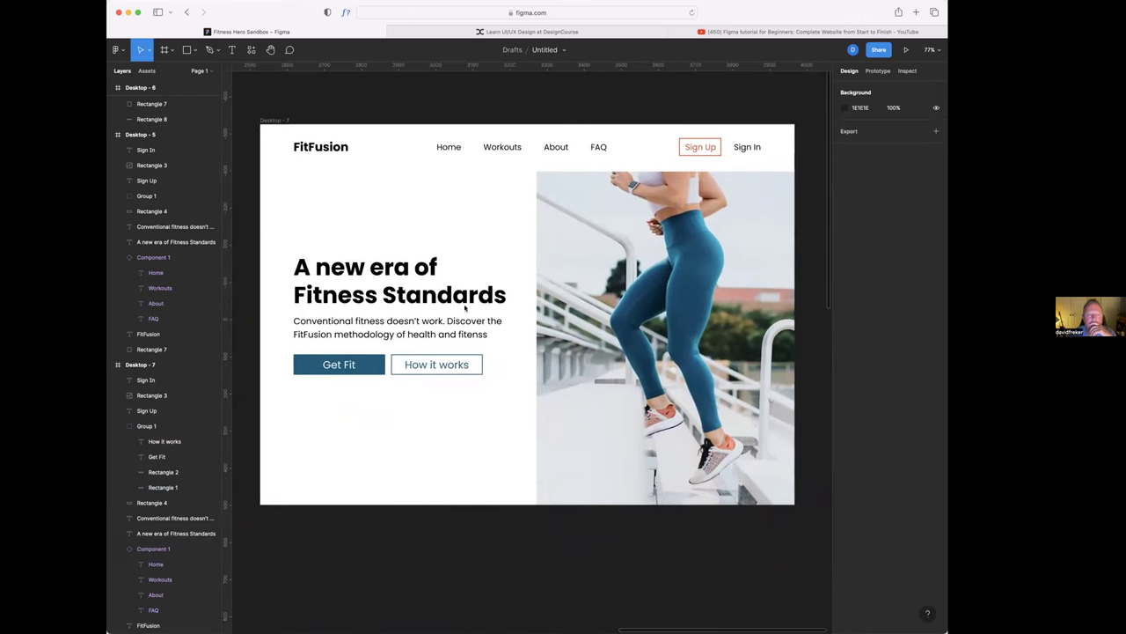
click(274, 121)
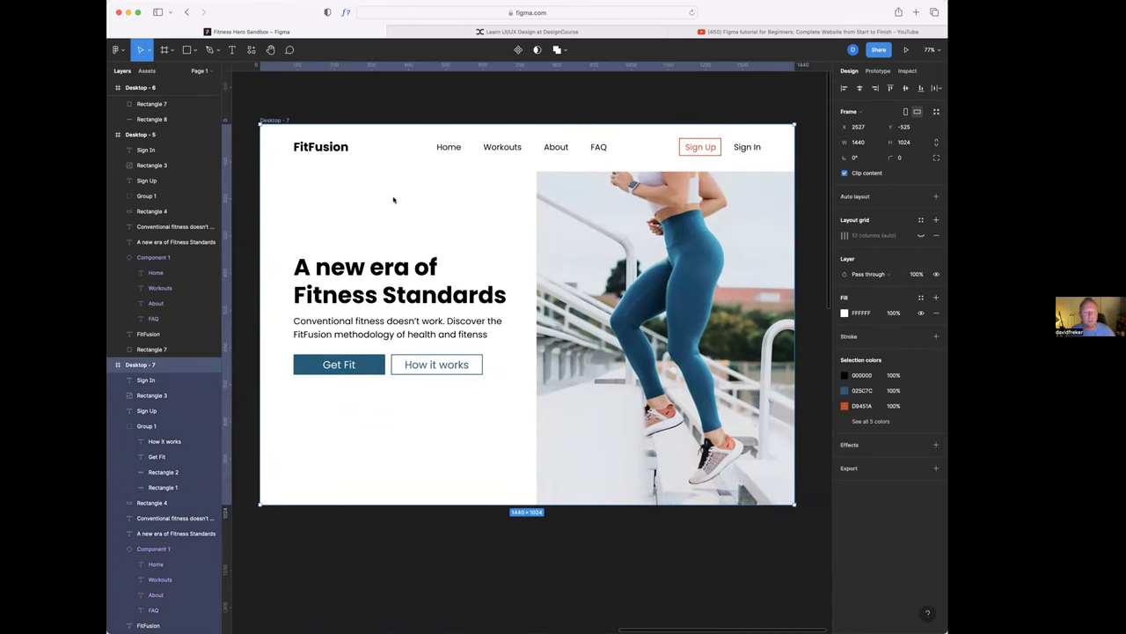
drag(408, 220, 402, 595)
scroll(417, 564, left, 5)
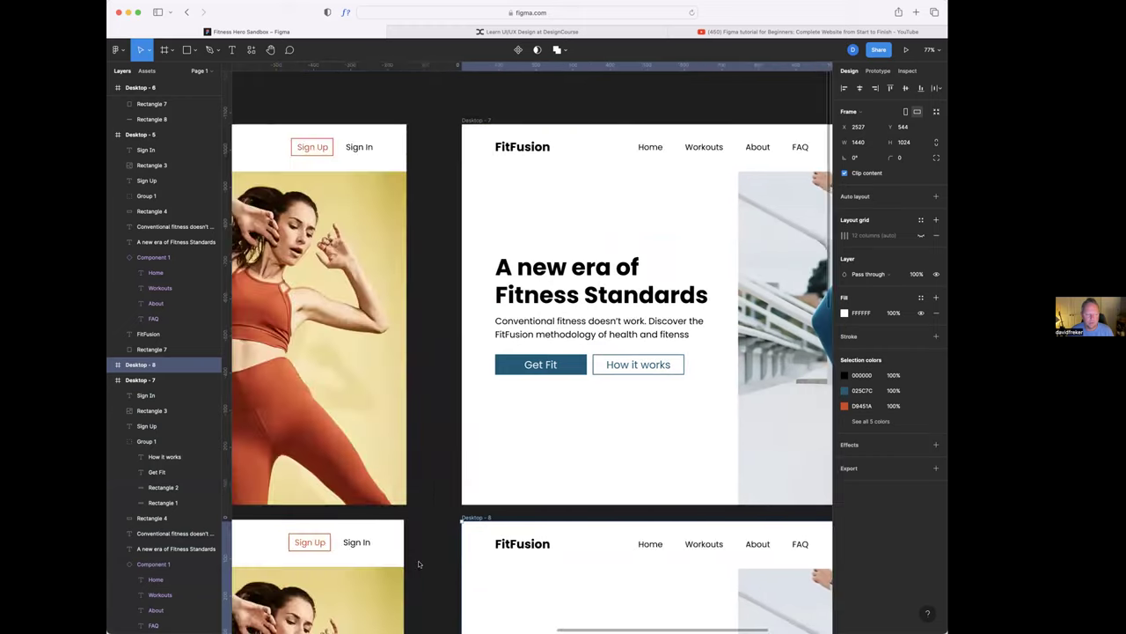
drag(575, 541, 576, 541)
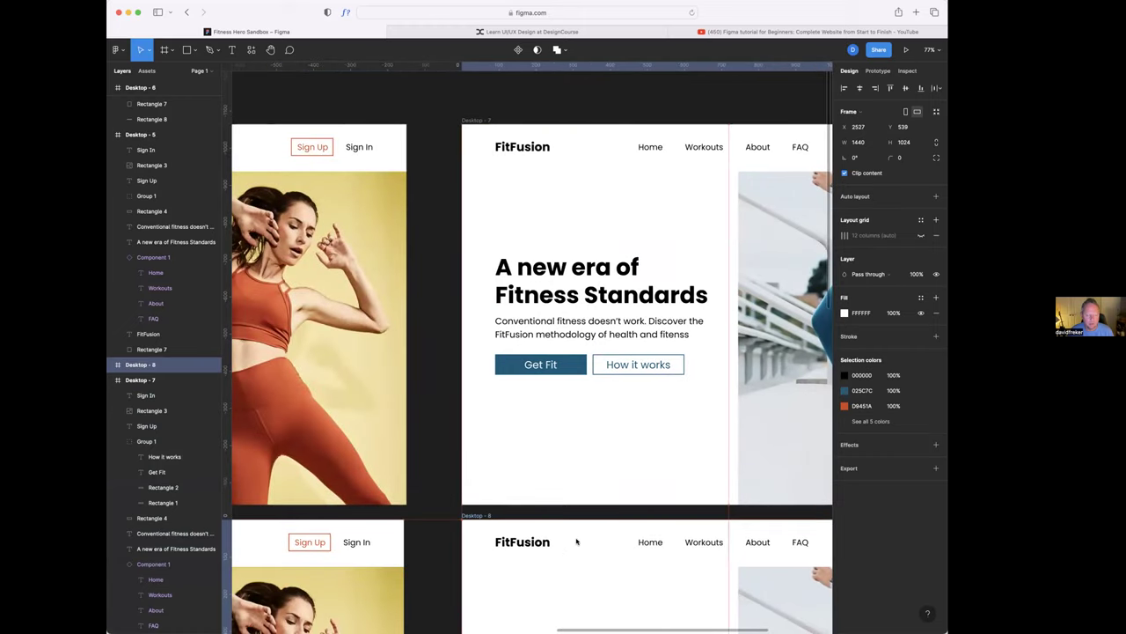
- Try rounding all four corners of the photo in the lower duplicate to a radius of about 322, and return the radius to 0
scroll(576, 541, down, 5)
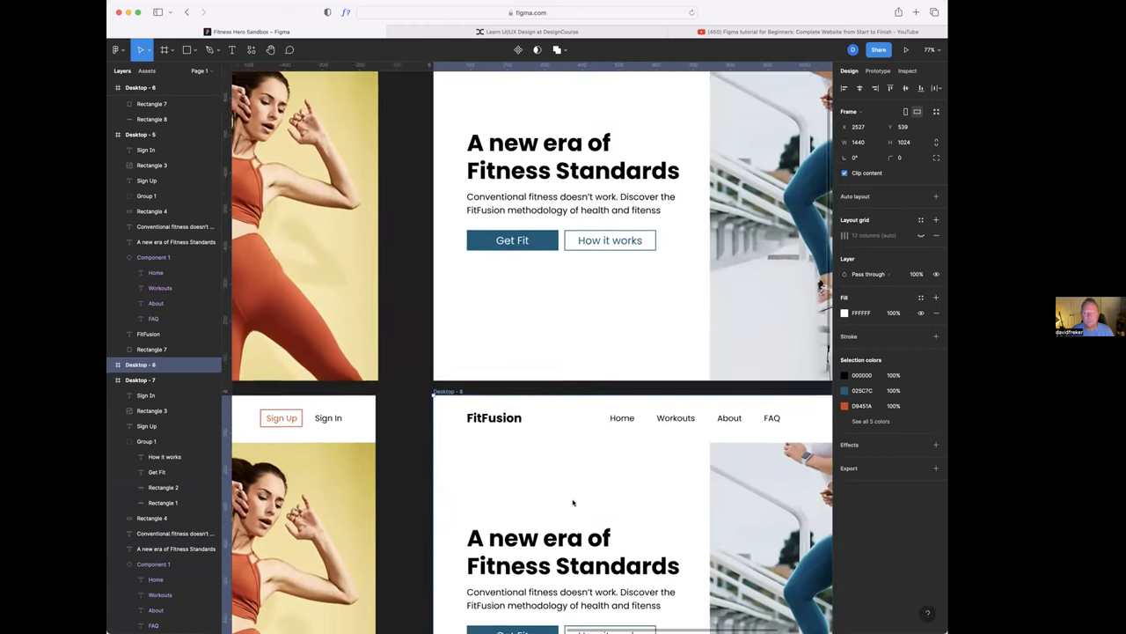
scroll(556, 493, right, 5)
scroll(556, 493, down, 3)
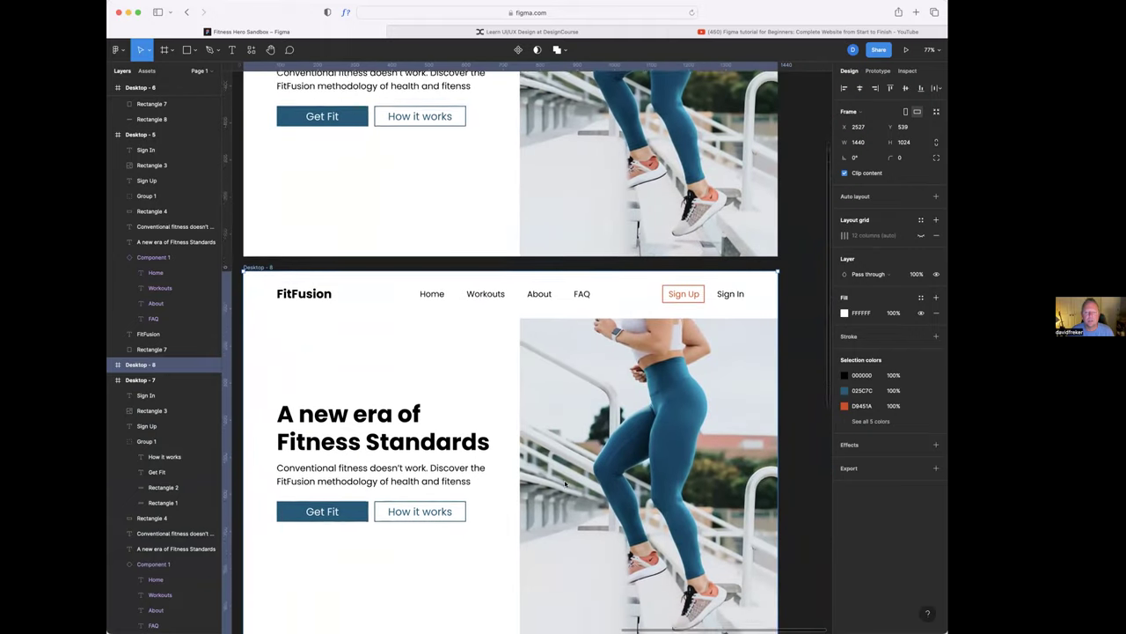
click(526, 295)
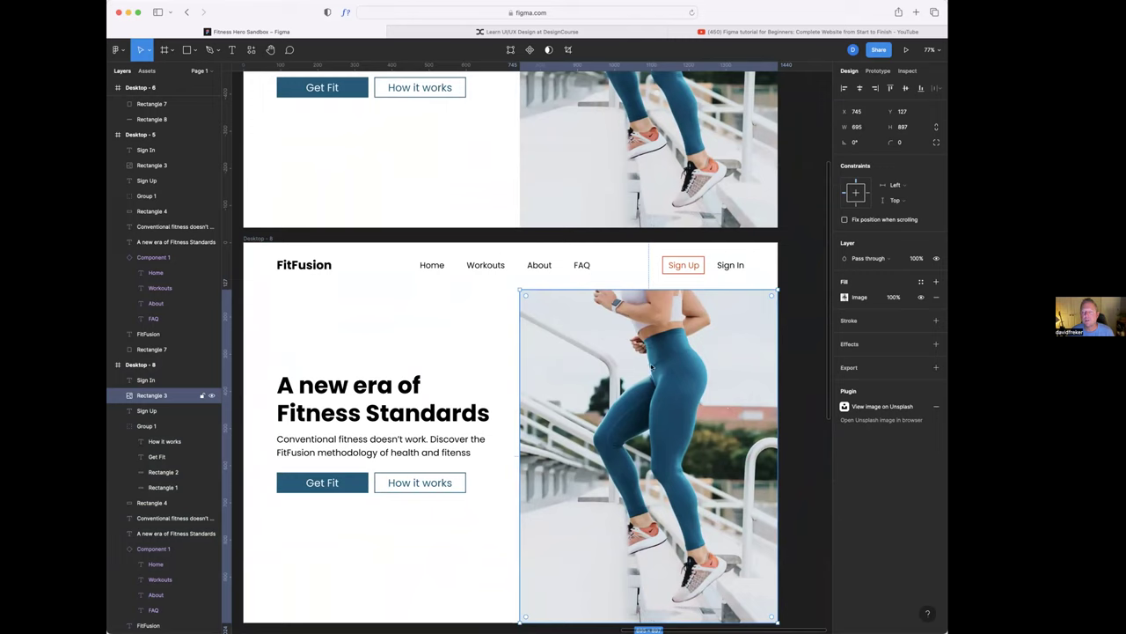
mouse_move(525, 299)
drag(525, 297, 617, 431)
click(447, 339)
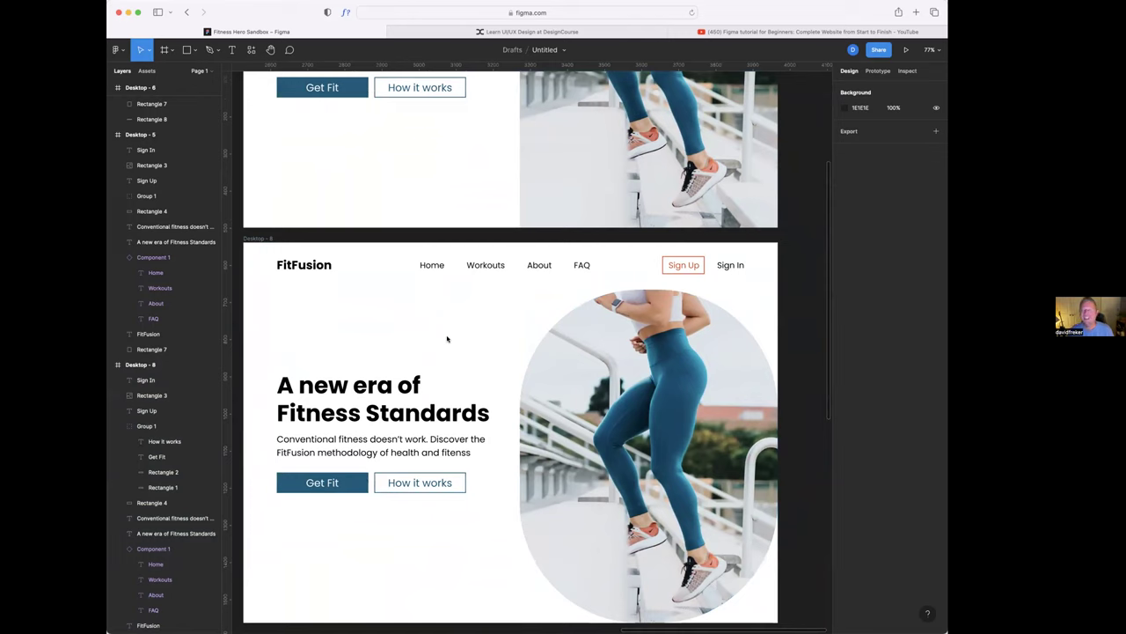
click(563, 345)
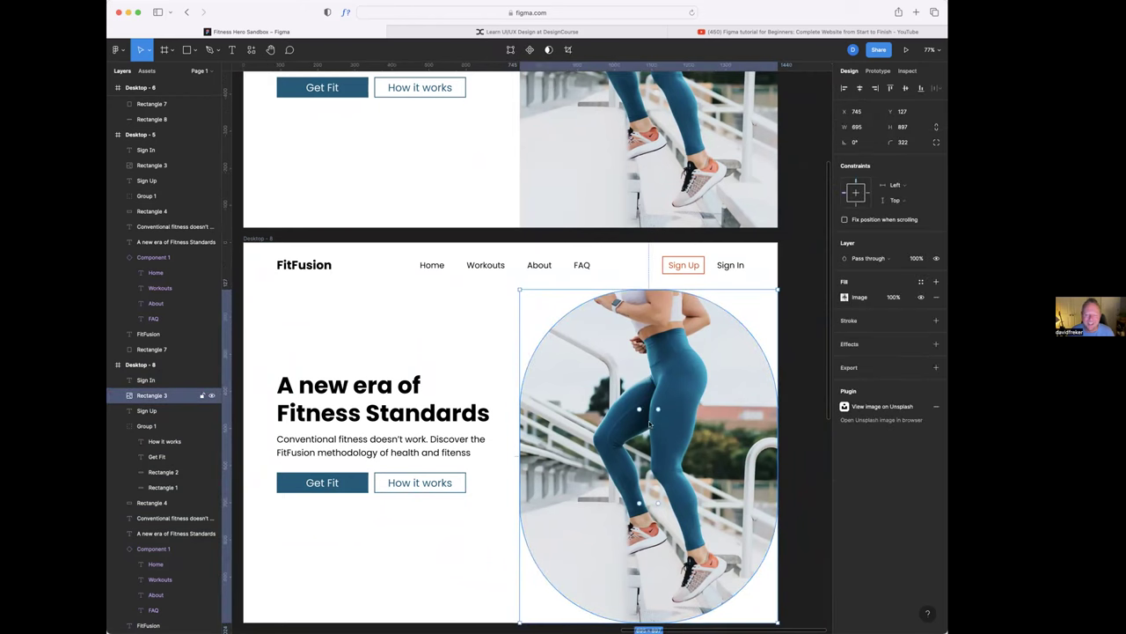
drag(638, 410, 498, 275)
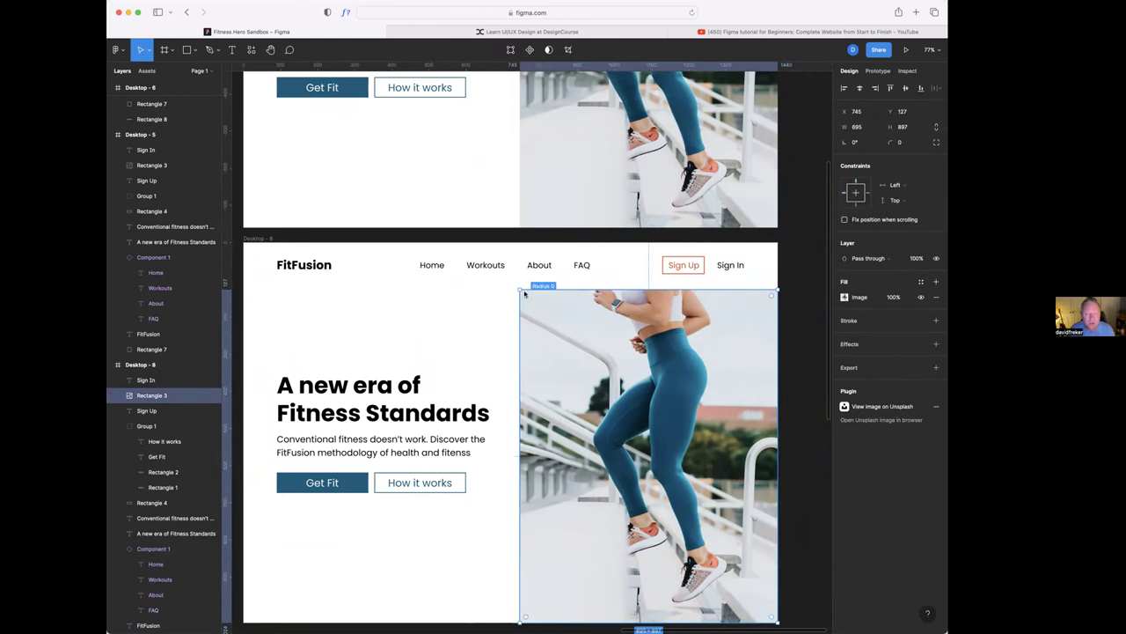
- Round only the top-left corner of the photo in the lower hero frame to a radius of 340
drag(524, 297, 624, 433)
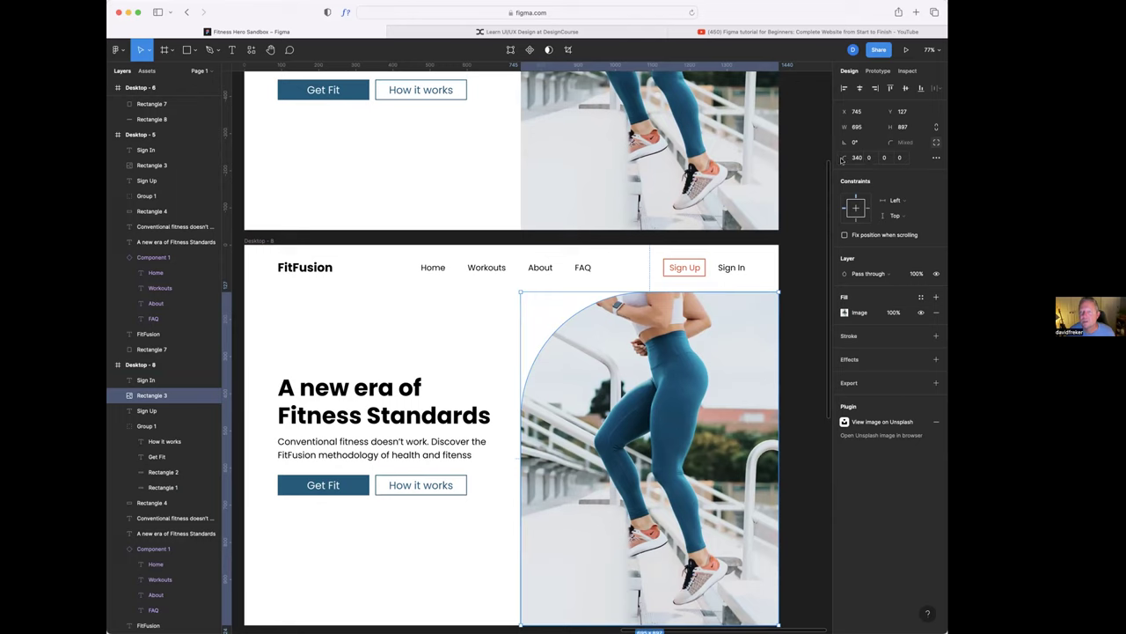
click(469, 319)
click(176, 395)
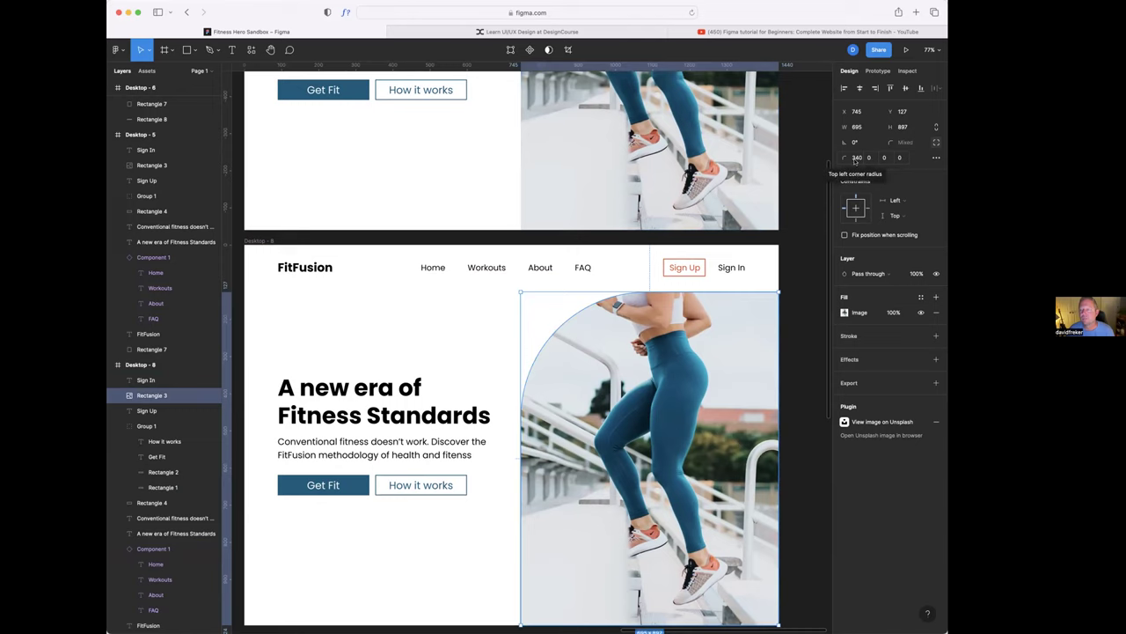
click(479, 309)
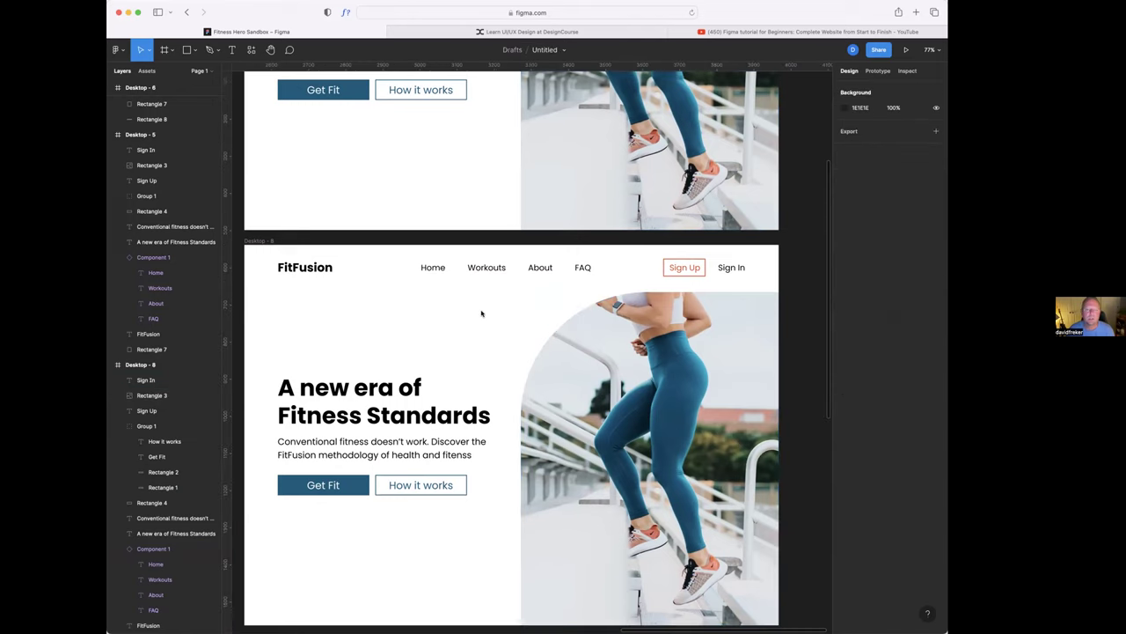
scroll(478, 325, down, 2)
scroll(477, 344, down, 3)
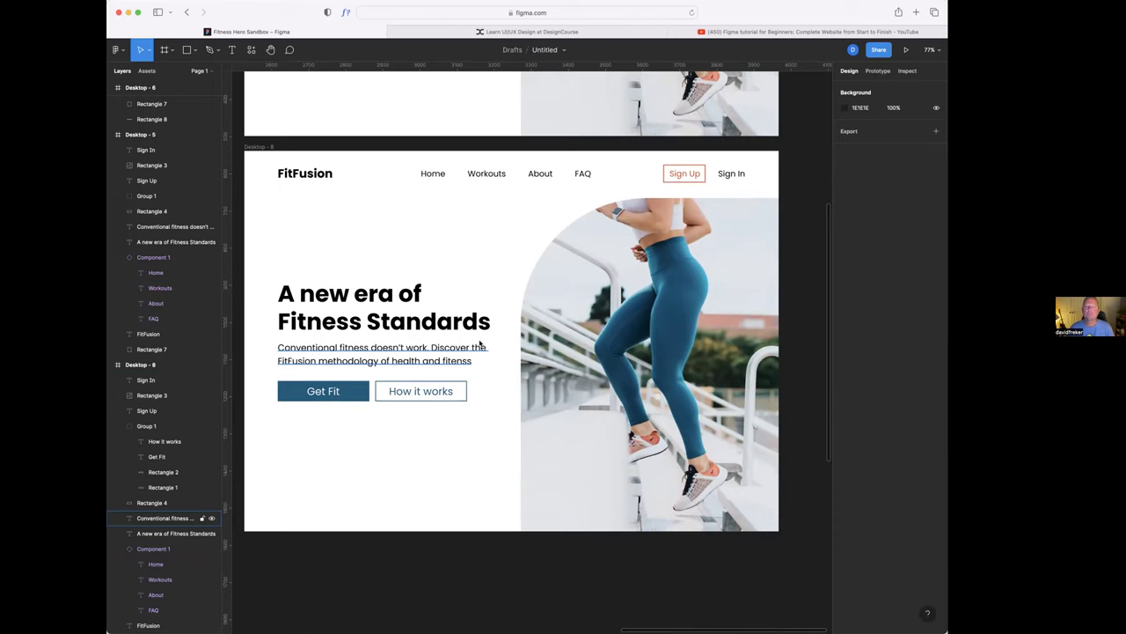
scroll(493, 348, left, 2)
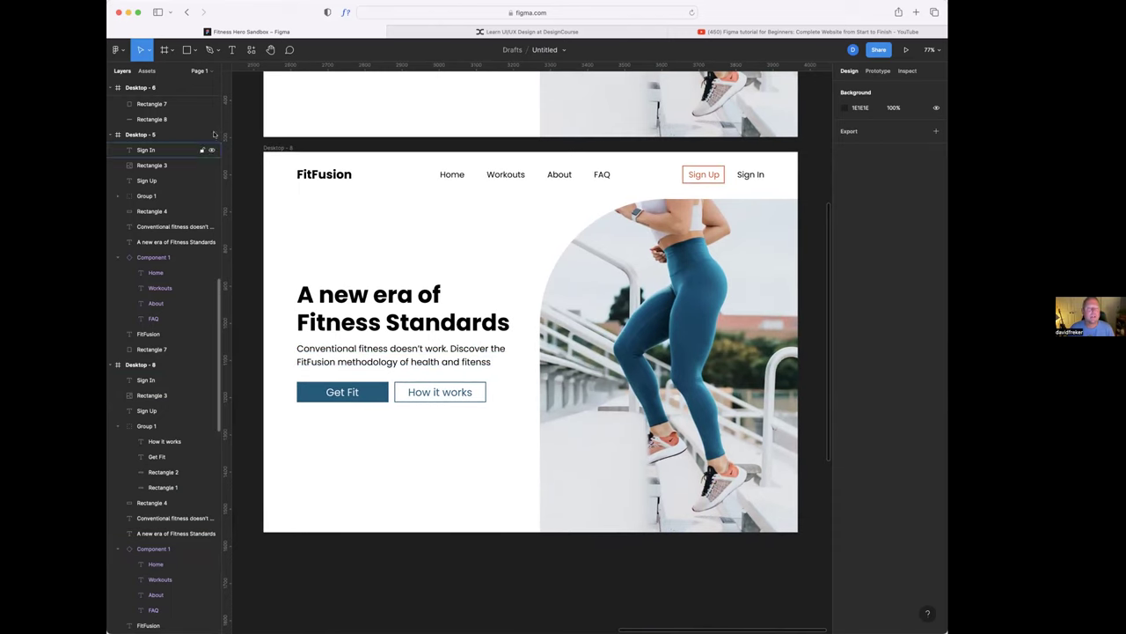
- Duplicate the hero frame with the rounded photo corner directly below itself, aligned at X 2527, Y 1603
click(272, 157)
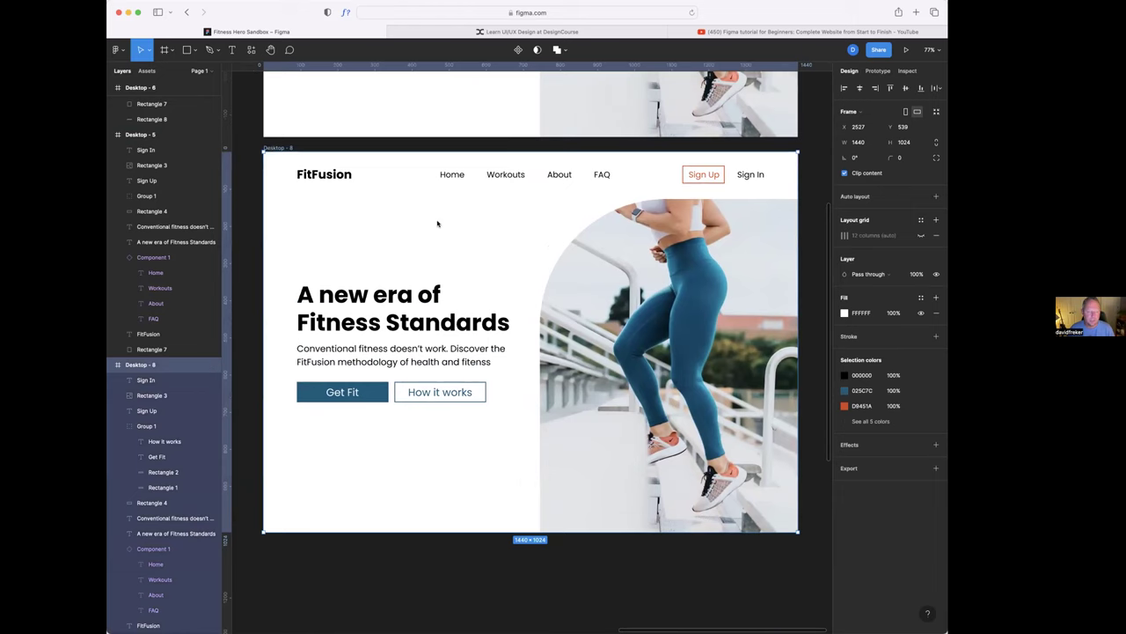
scroll(439, 221, down, 3)
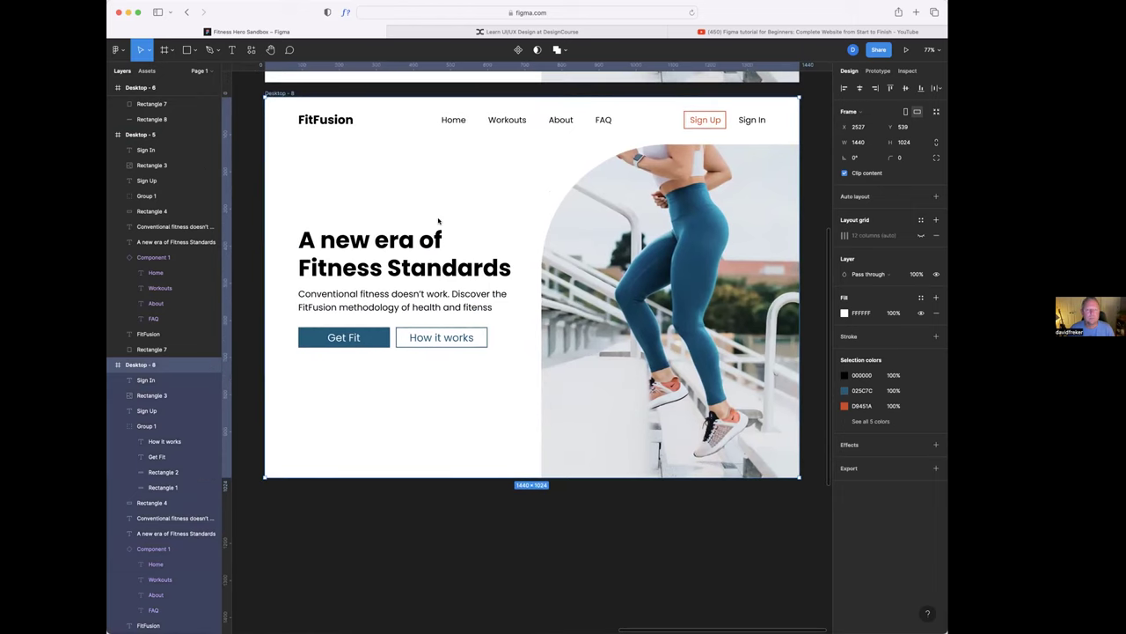
drag(434, 199, 431, 592)
scroll(428, 583, left, 5)
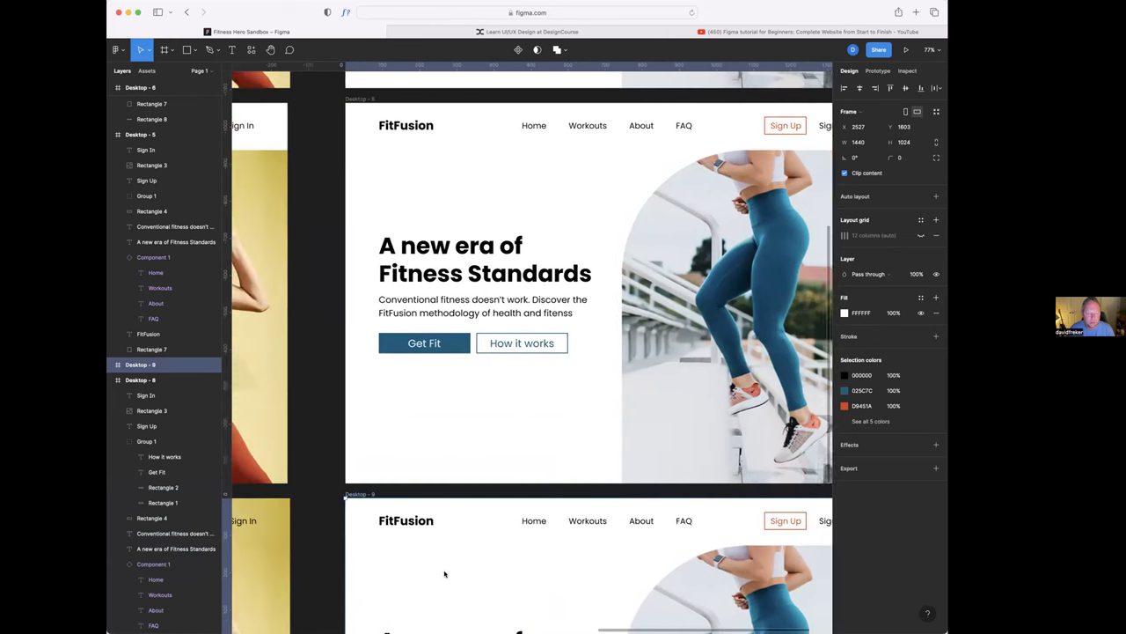
scroll(425, 347, down, 8)
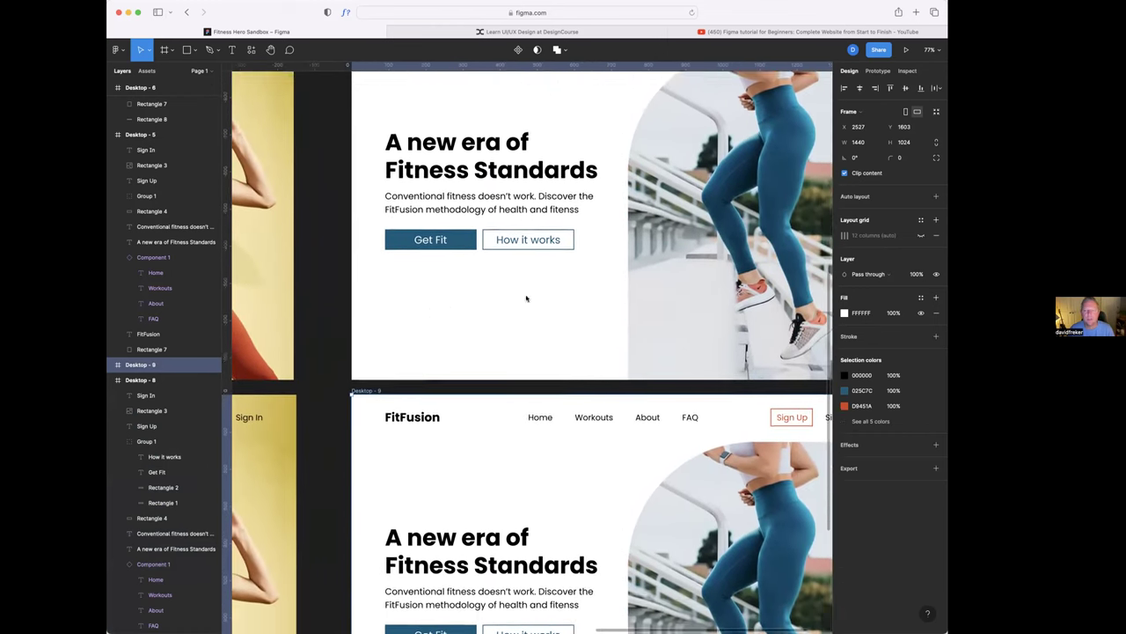
scroll(574, 260, right, 2)
- Reset the photo's top-left corner radius to 0 in the new lowest hero frame
click(611, 253)
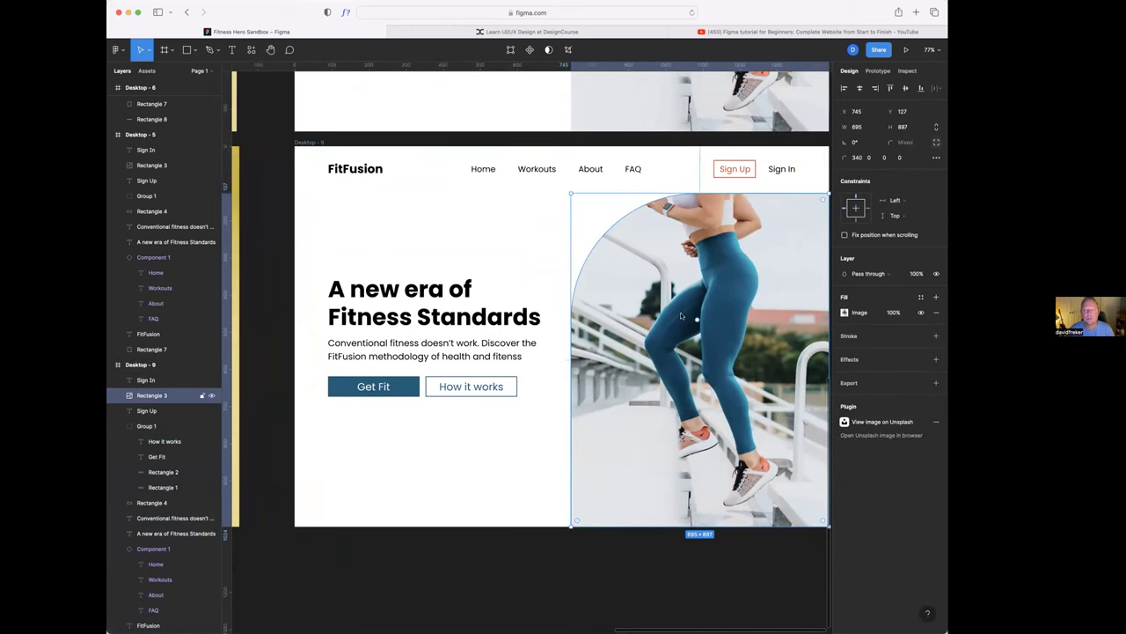
drag(697, 318, 577, 199)
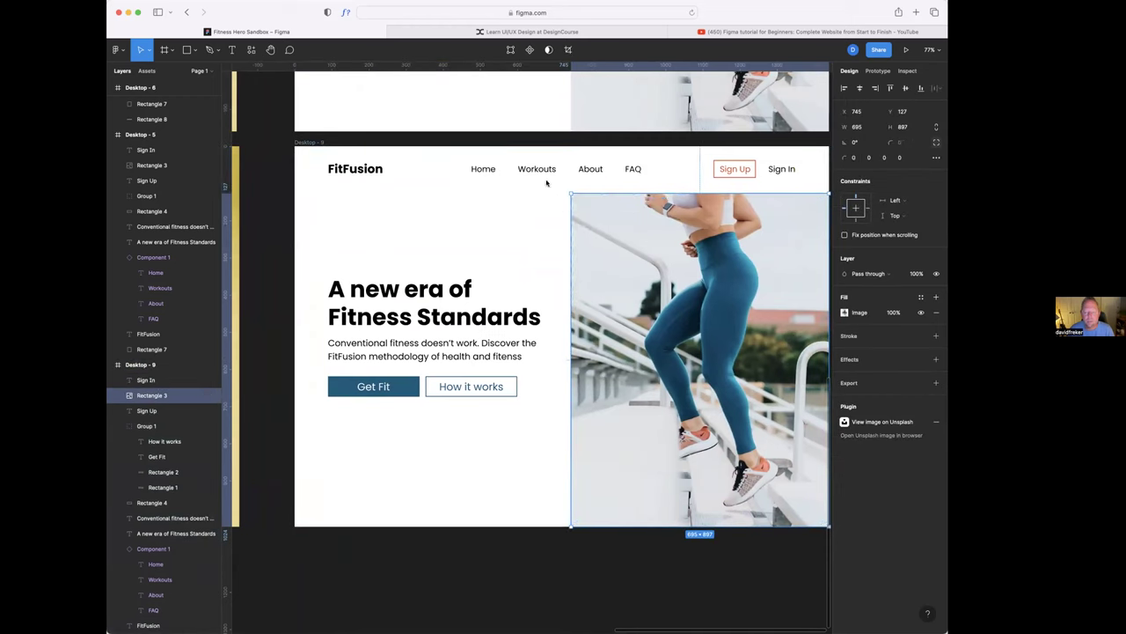
click(530, 240)
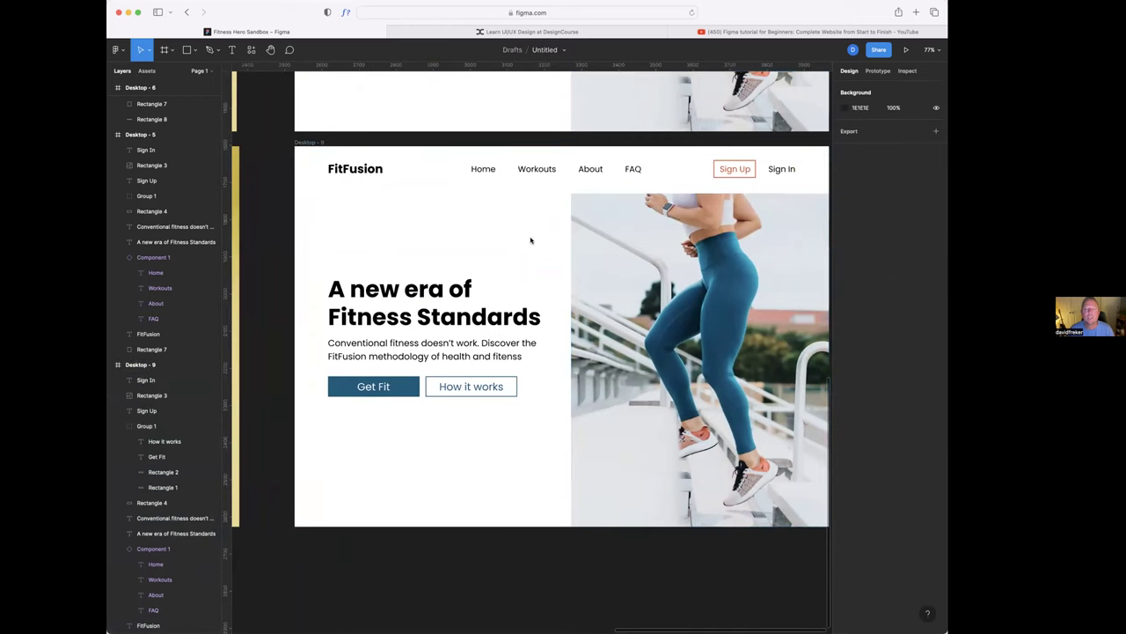
- Draw a triangle polygon about 123 × 594 along the left edge of the photo, starting at its upper-left corner
click(197, 50)
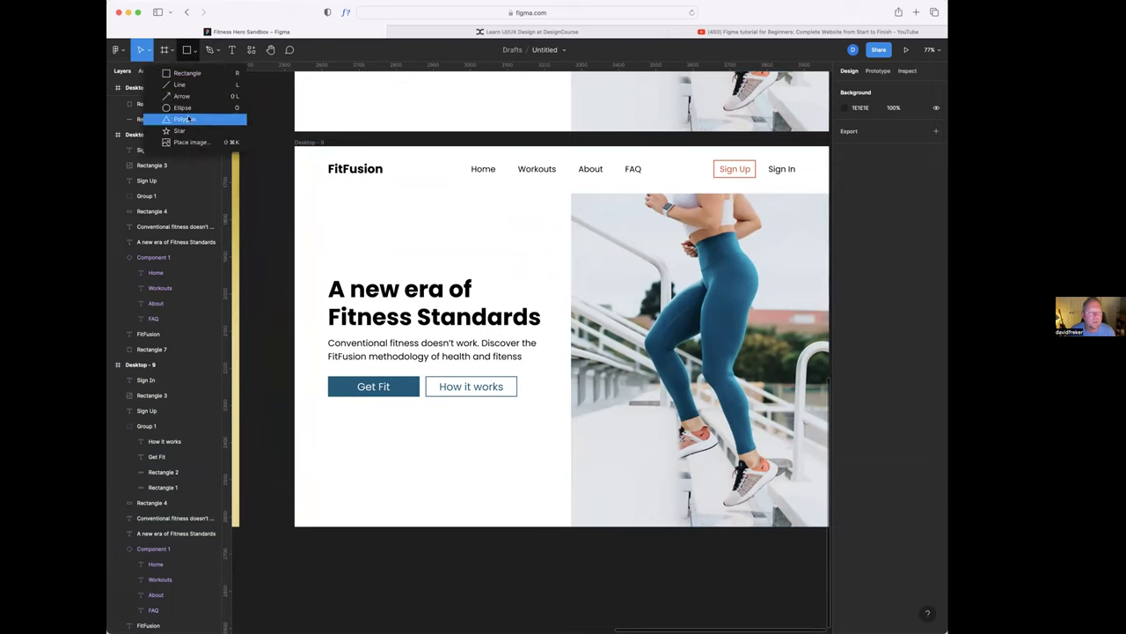
click(188, 119)
mouse_move(571, 195)
mouse_down()
mouse_move(624, 443)
mouse_move(624, 528)
mouse_move(602, 413)
mouse_move(617, 413)
mouse_up()
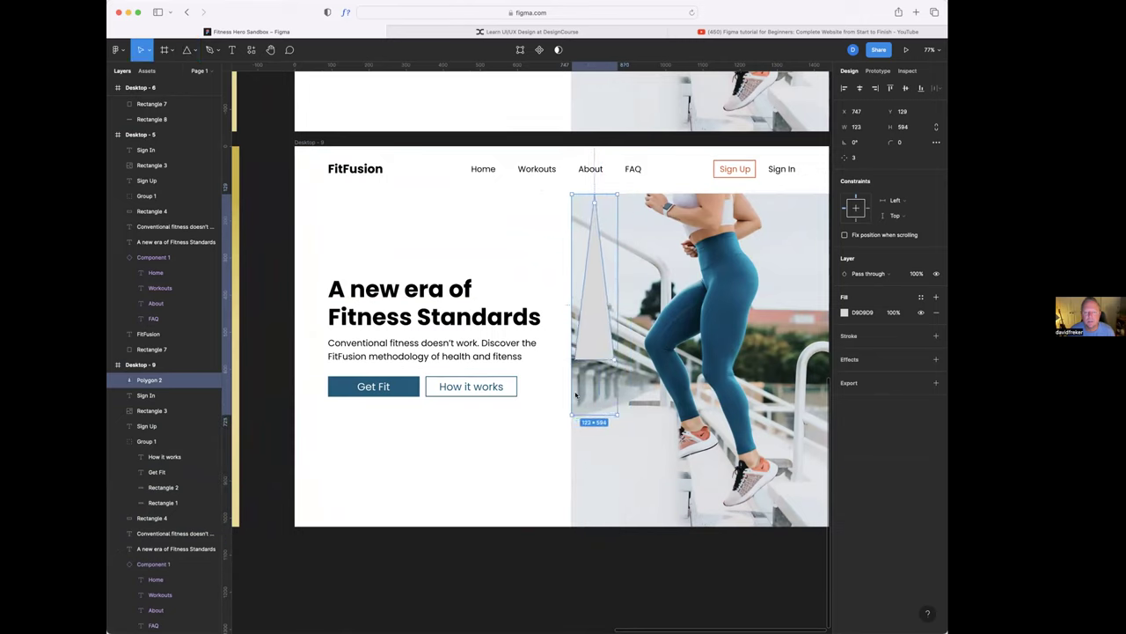
- Reshape the polygon into a right triangle by moving its apex to X 743.5, Y 124 and its lower-left vertex to X 743.5, Y 574.5
double_click(593, 285)
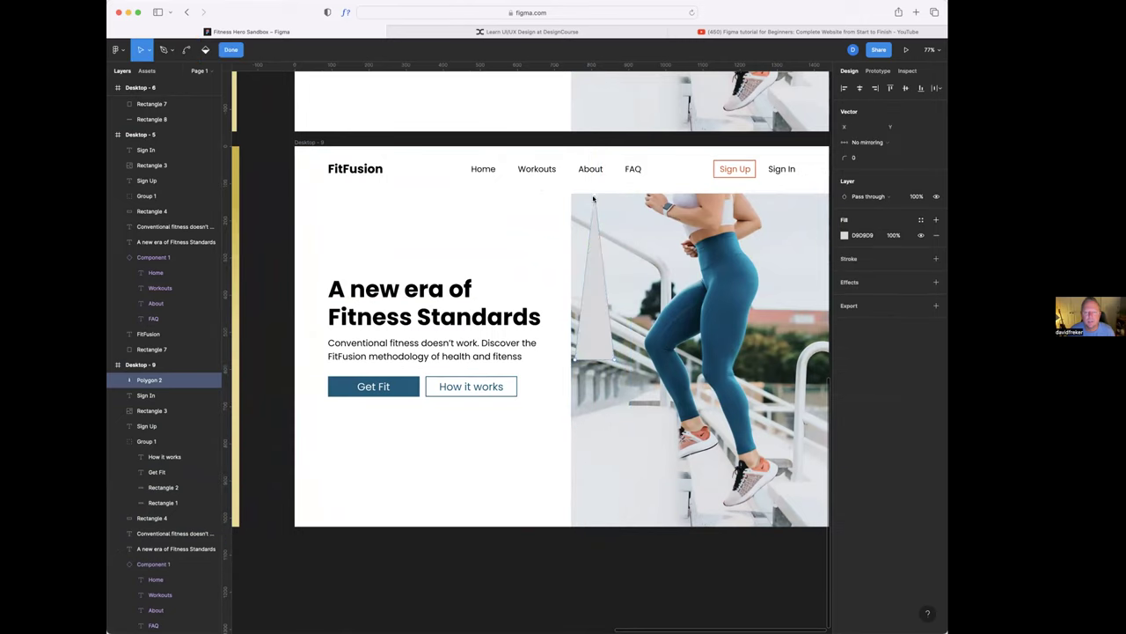
drag(594, 195, 569, 193)
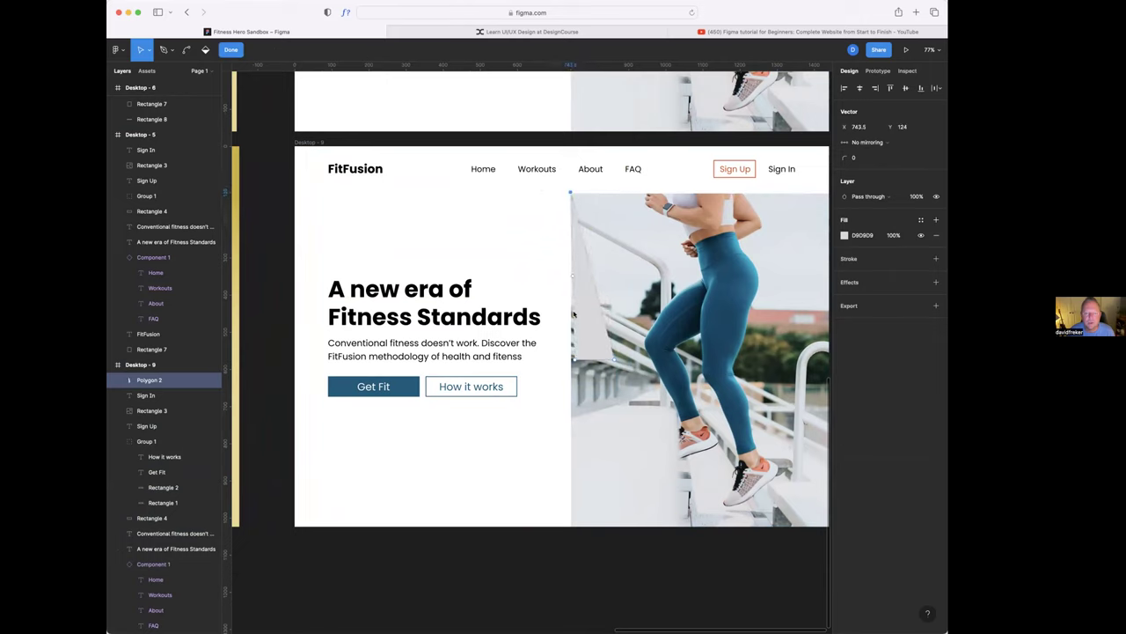
click(570, 359)
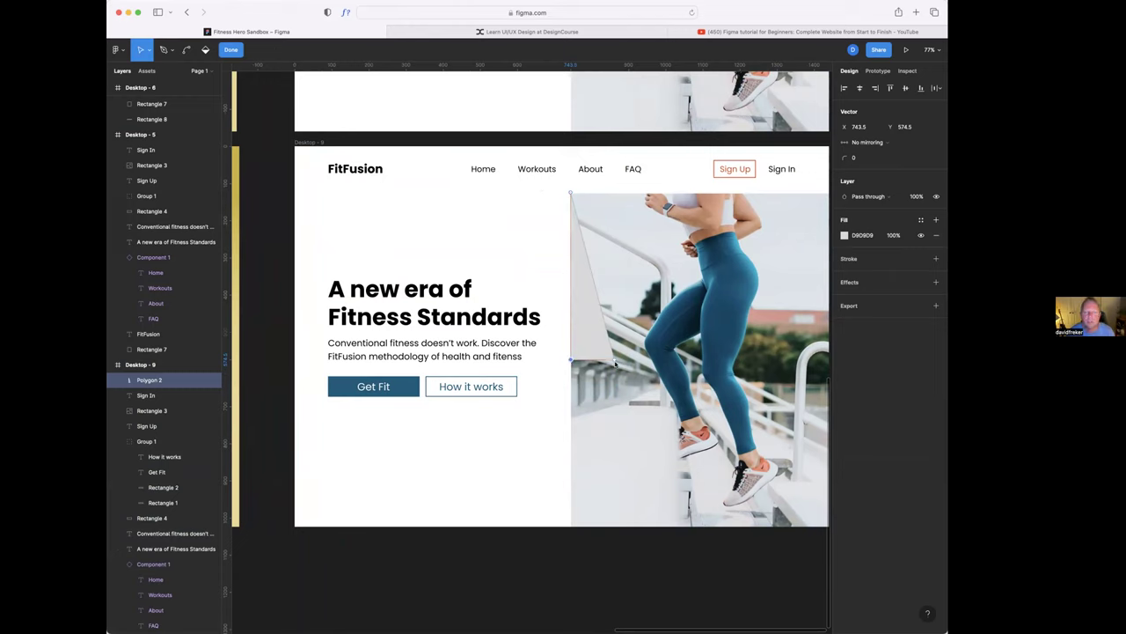
click(587, 324)
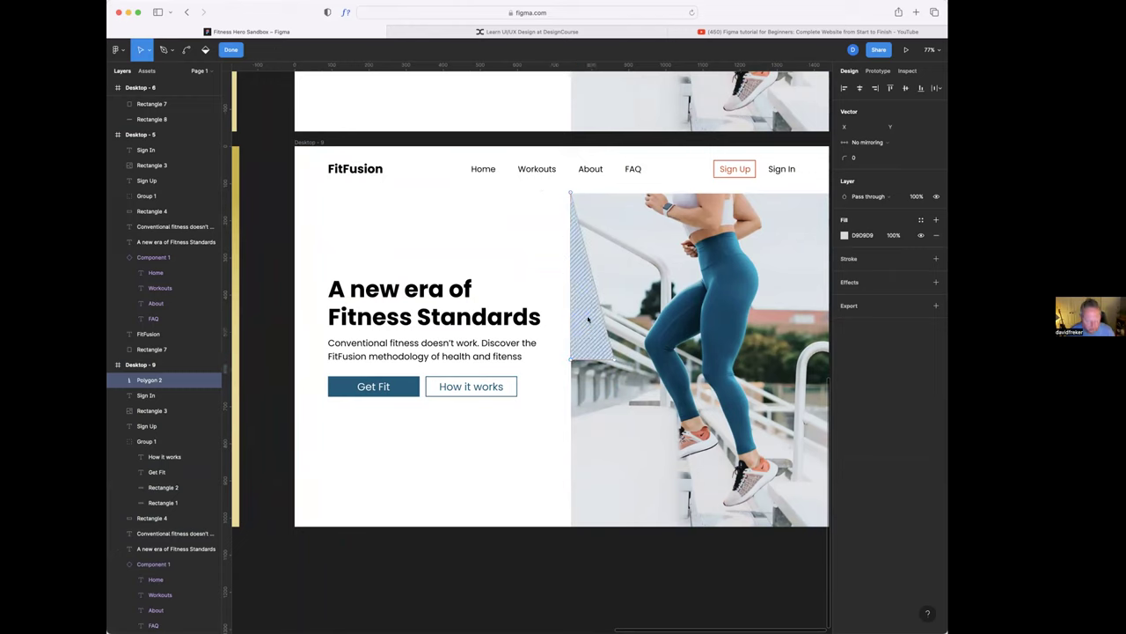
- Duplicate the right triangle directly below itself down to the photo's bottom edge, and flip the copy vertically
drag(589, 310, 590, 472)
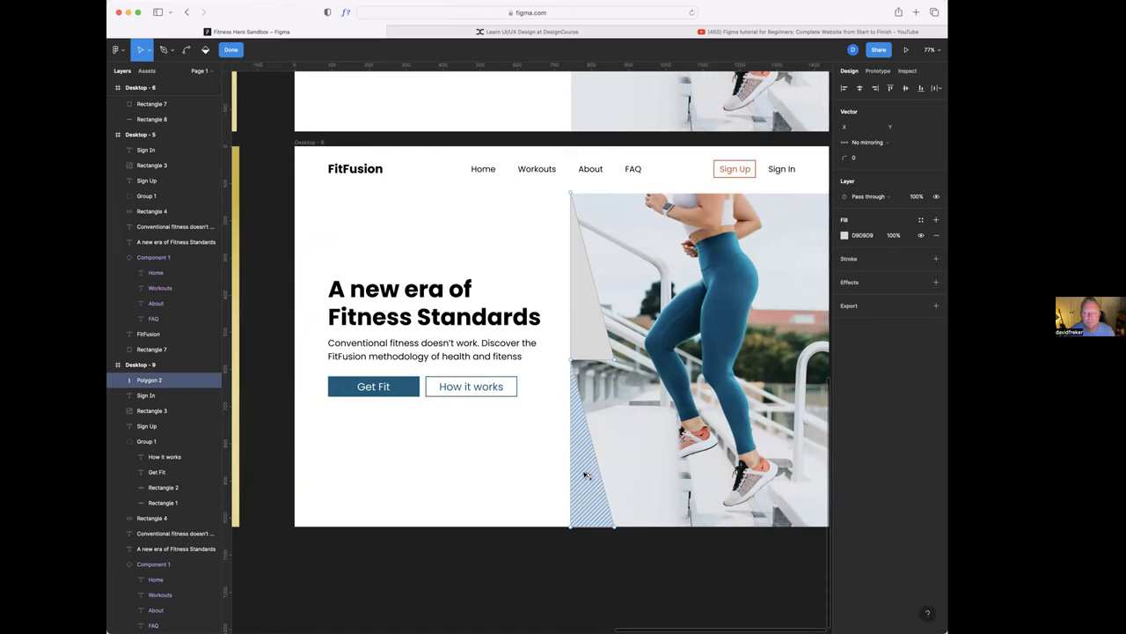
key(Escape)
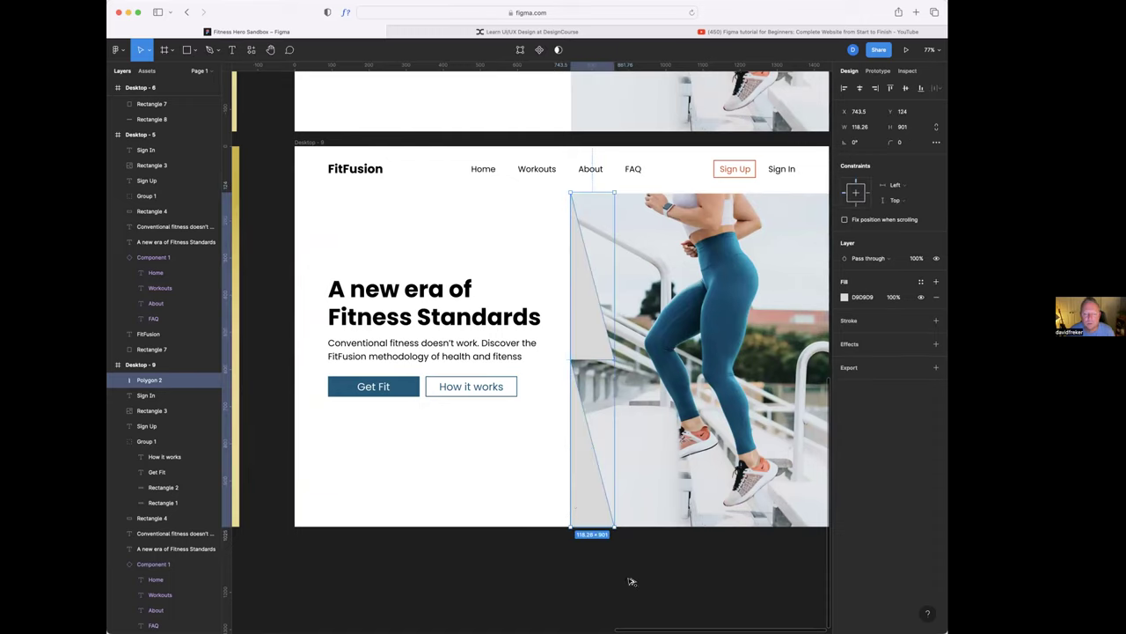
double_click(582, 476)
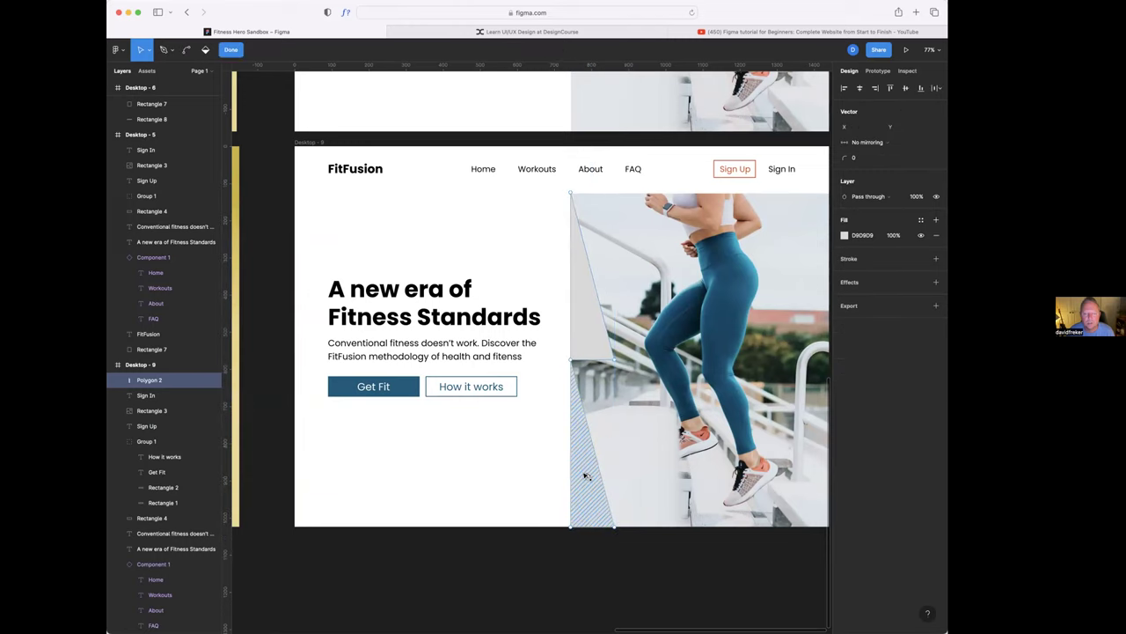
right_click(589, 463)
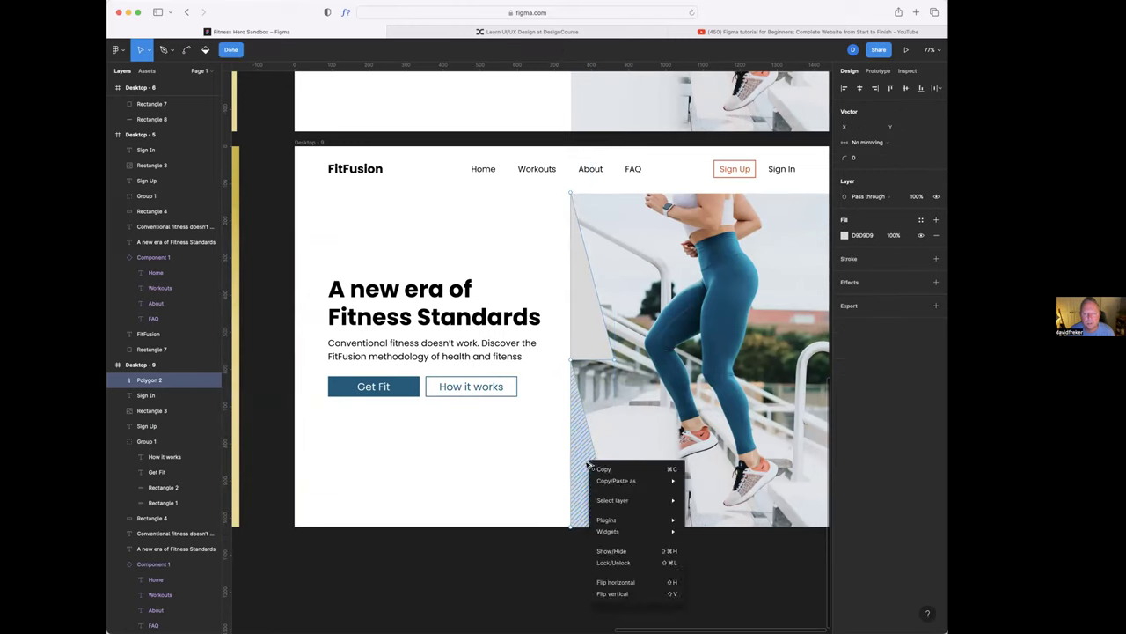
click(607, 593)
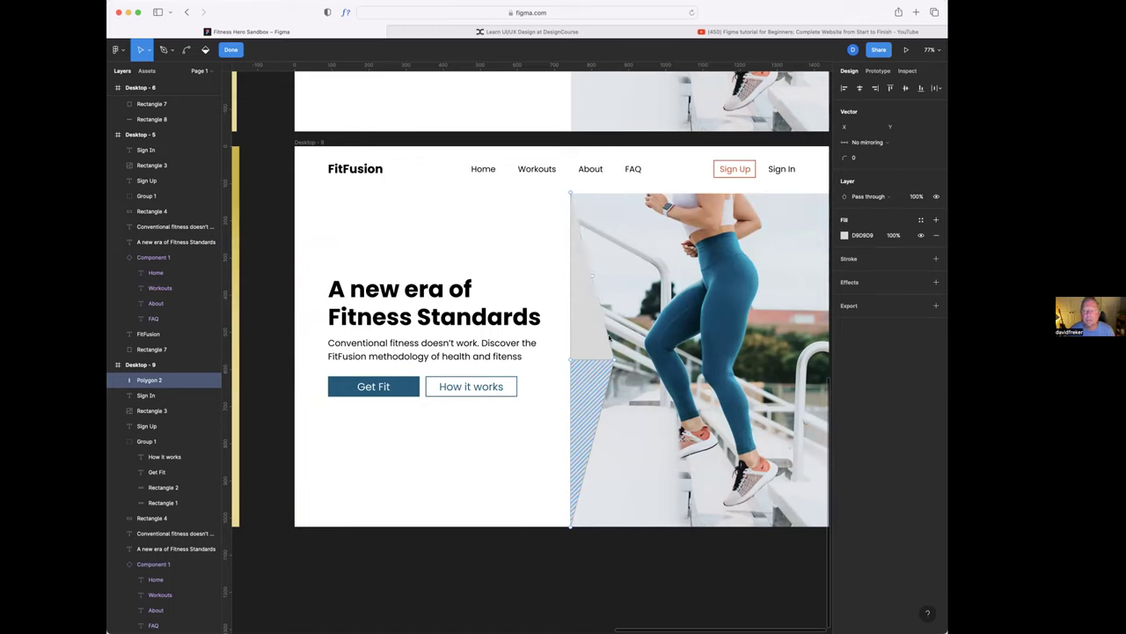
- Fill the upper triangle with white FFFFFF
click(844, 235)
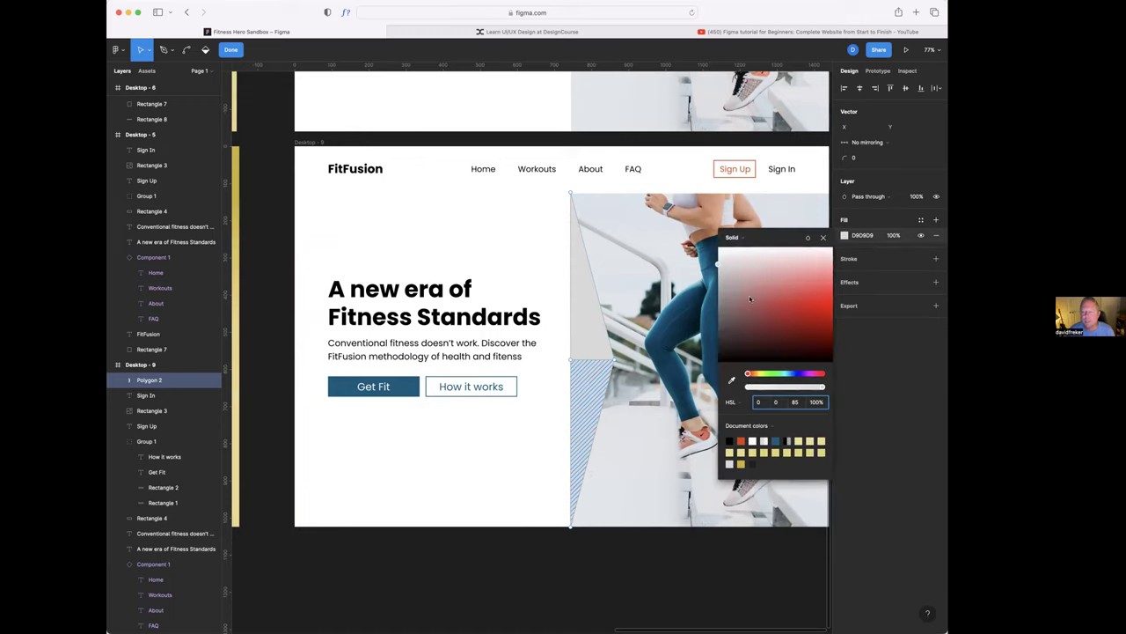
click(586, 314)
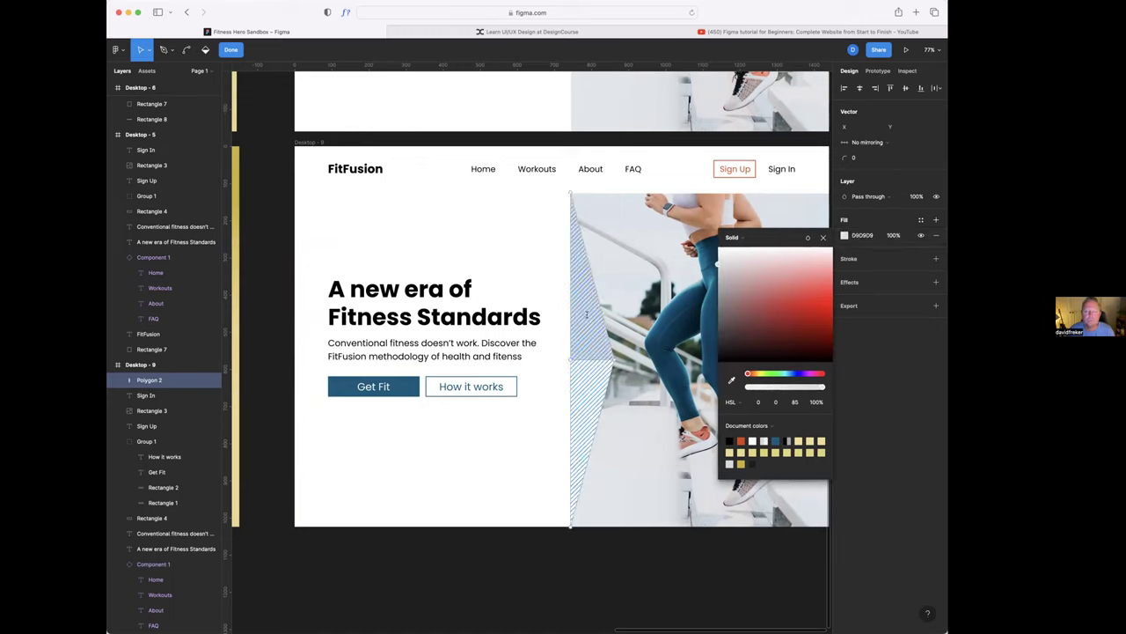
drag(716, 254, 718, 247)
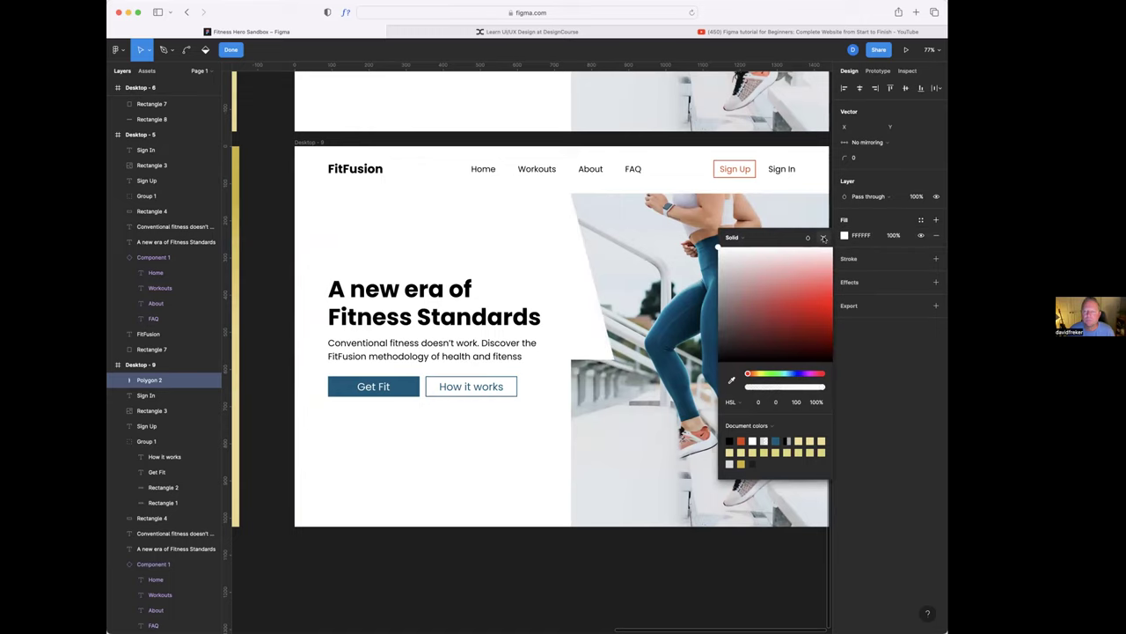
click(823, 238)
key(Escape)
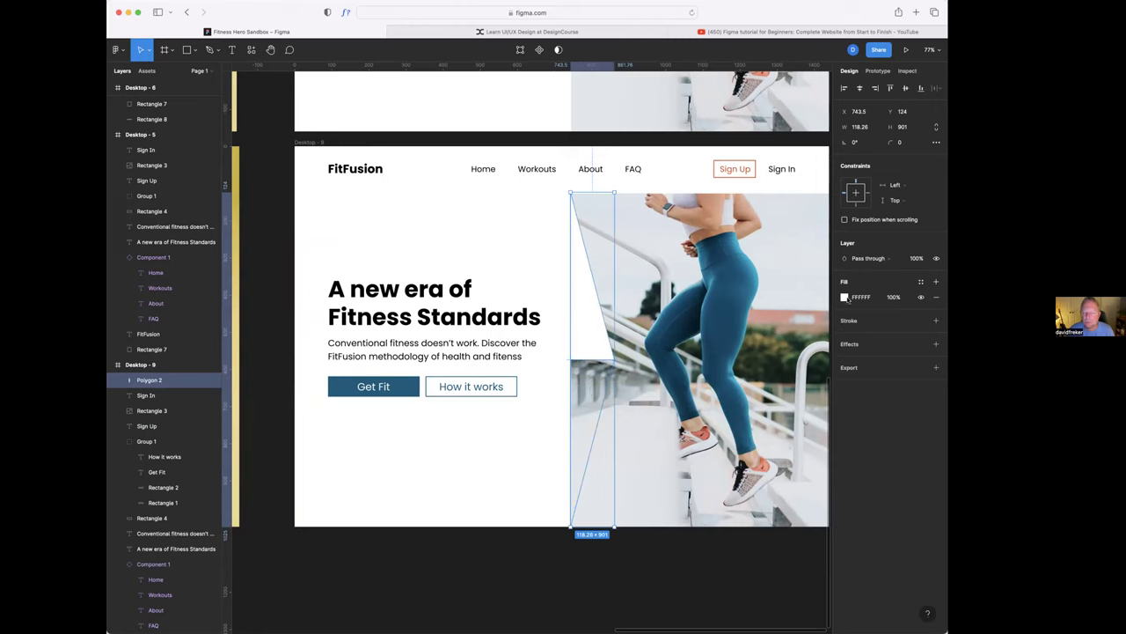
- Fill the lower flipped triangle with white FFFFFF as well, and leave the polygon deselected
click(843, 298)
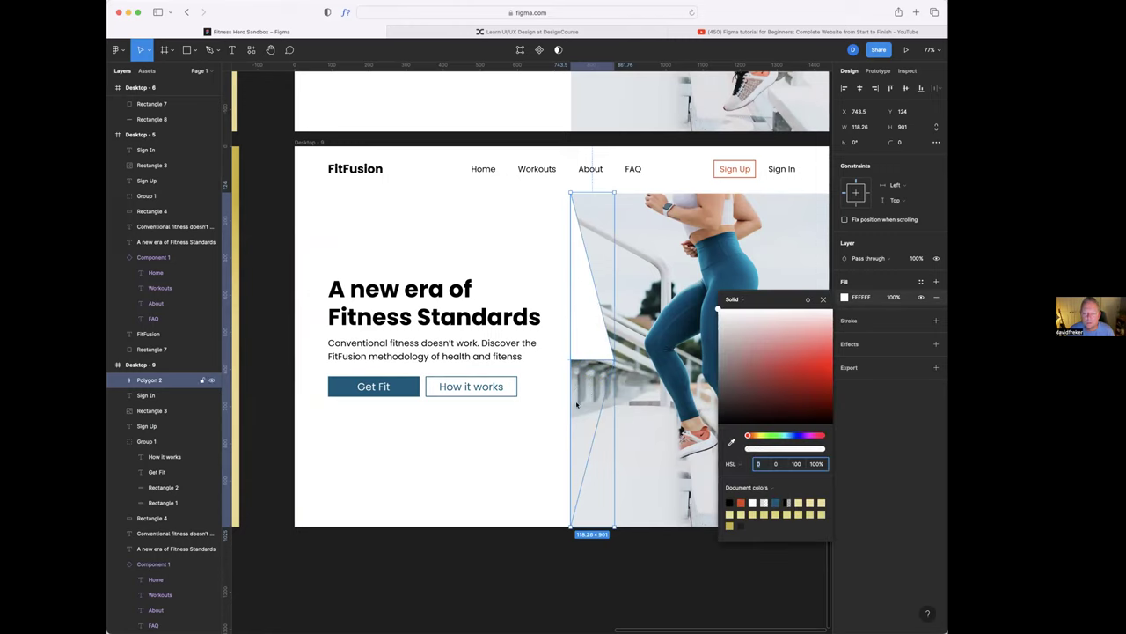
key(Return)
key(Return)
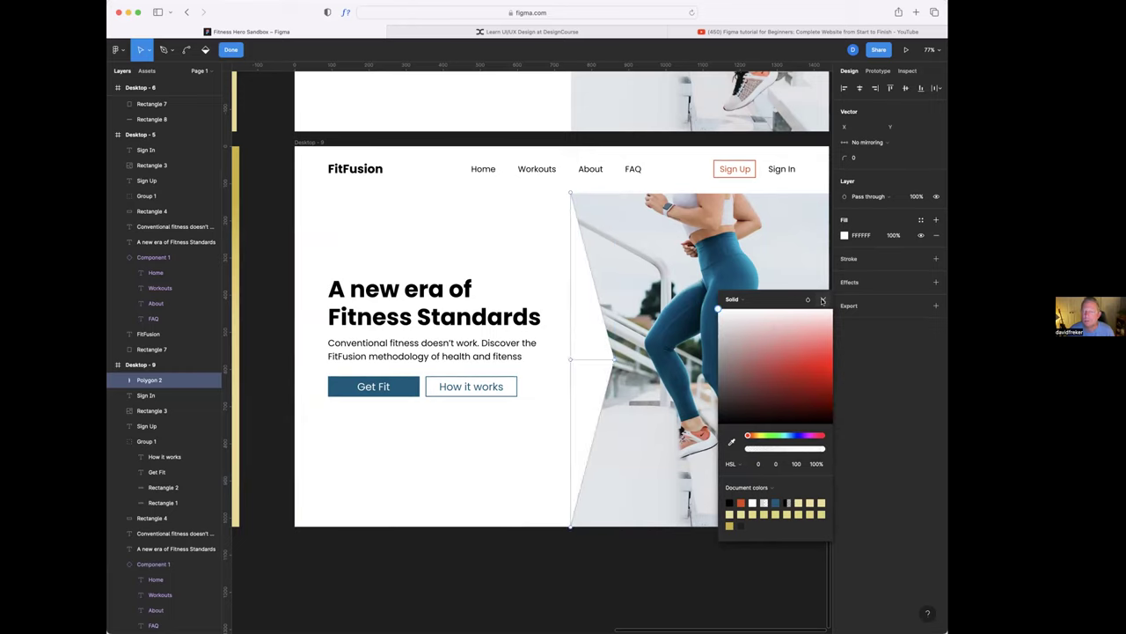
click(583, 431)
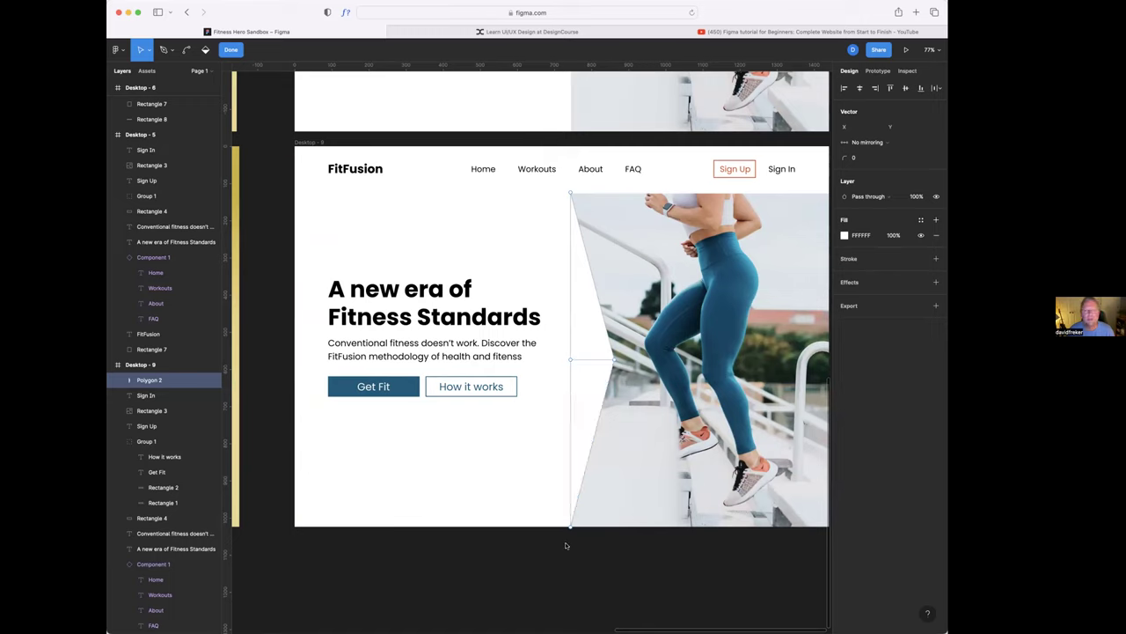
key(Escape)
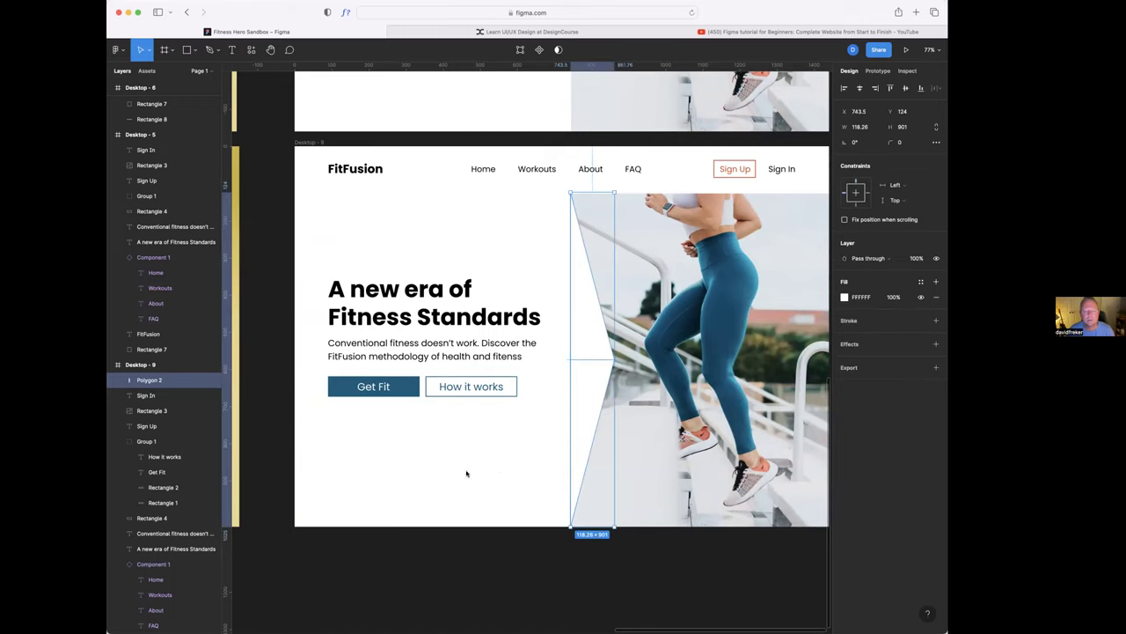
click(466, 473)
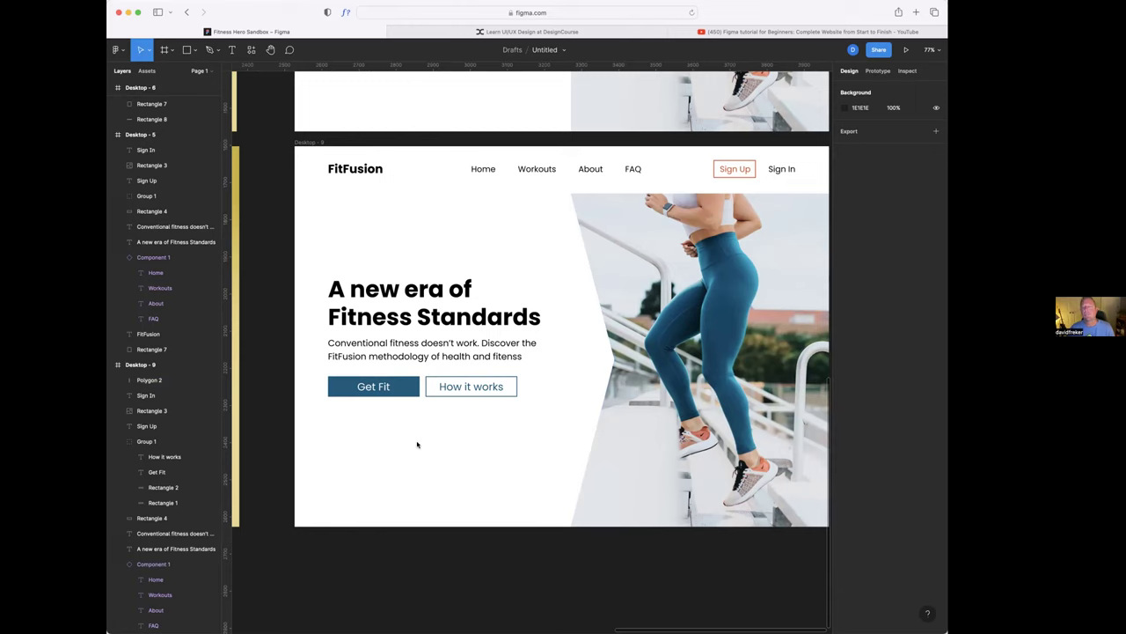
- Duplicate the hero frame with the white arrow-shaped cutout directly below itself, aligned at X 2527, Y 2667
scroll(417, 444, right, 2)
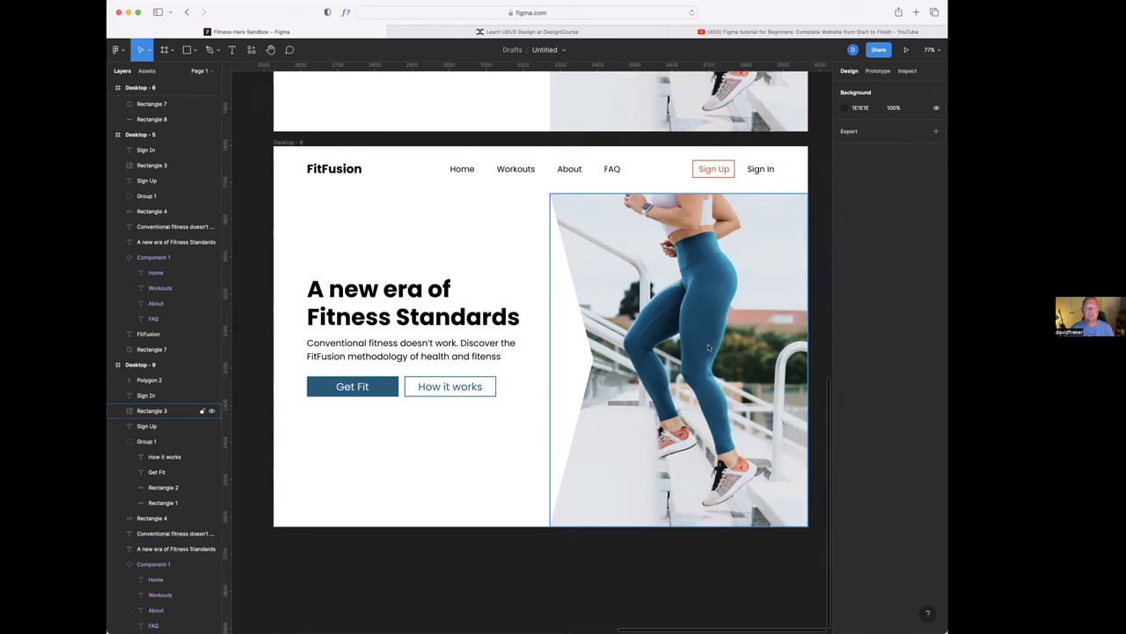
scroll(708, 348, right, 2)
click(309, 165)
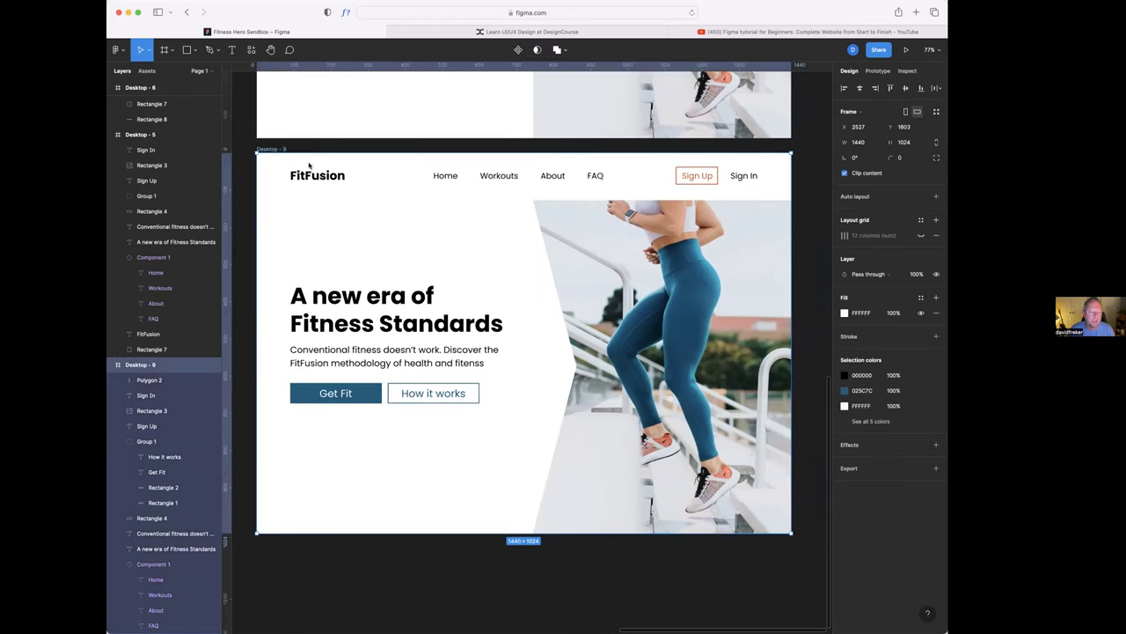
drag(392, 171, 391, 565)
scroll(414, 423, down, 5)
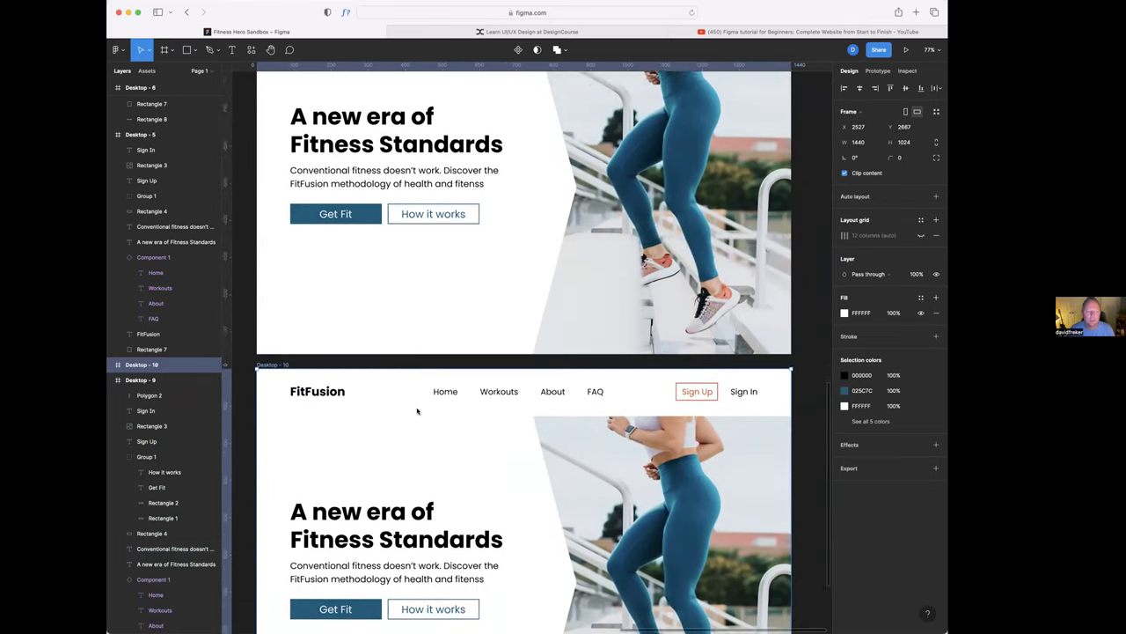
- Delete the white polygon from the photo in the new lowest hero frame
double_click(548, 351)
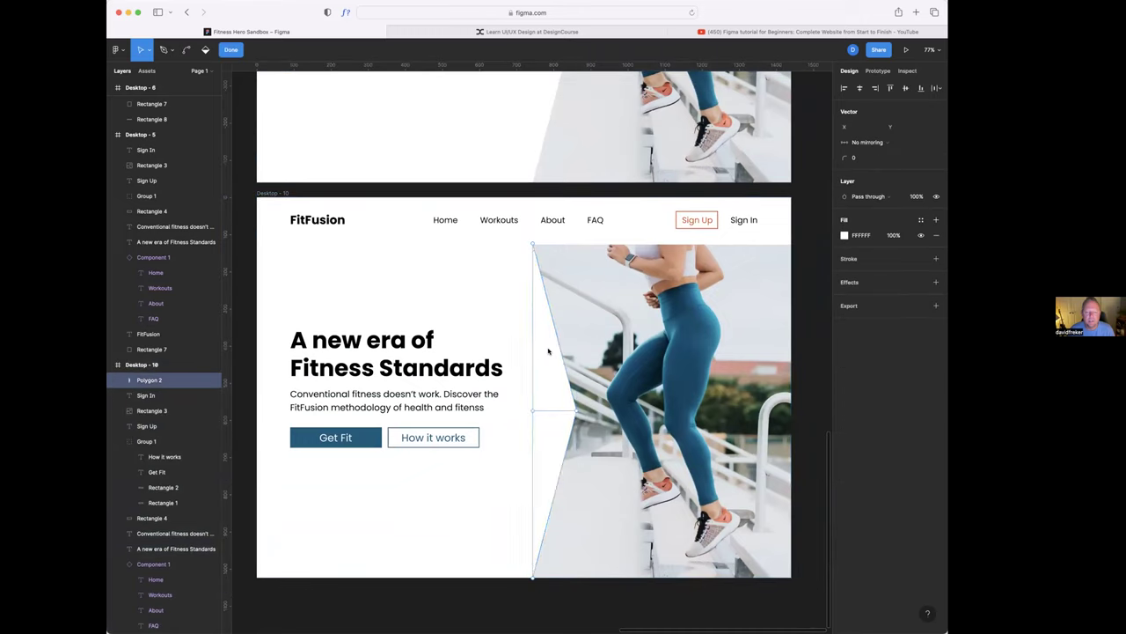
key(Escape)
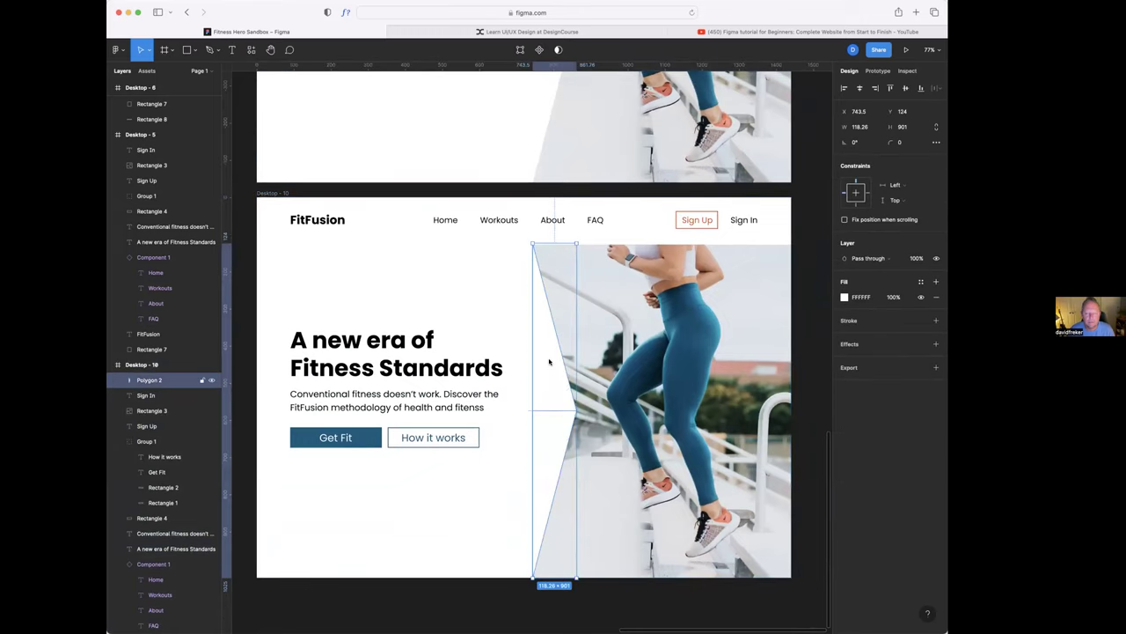
key(Delete)
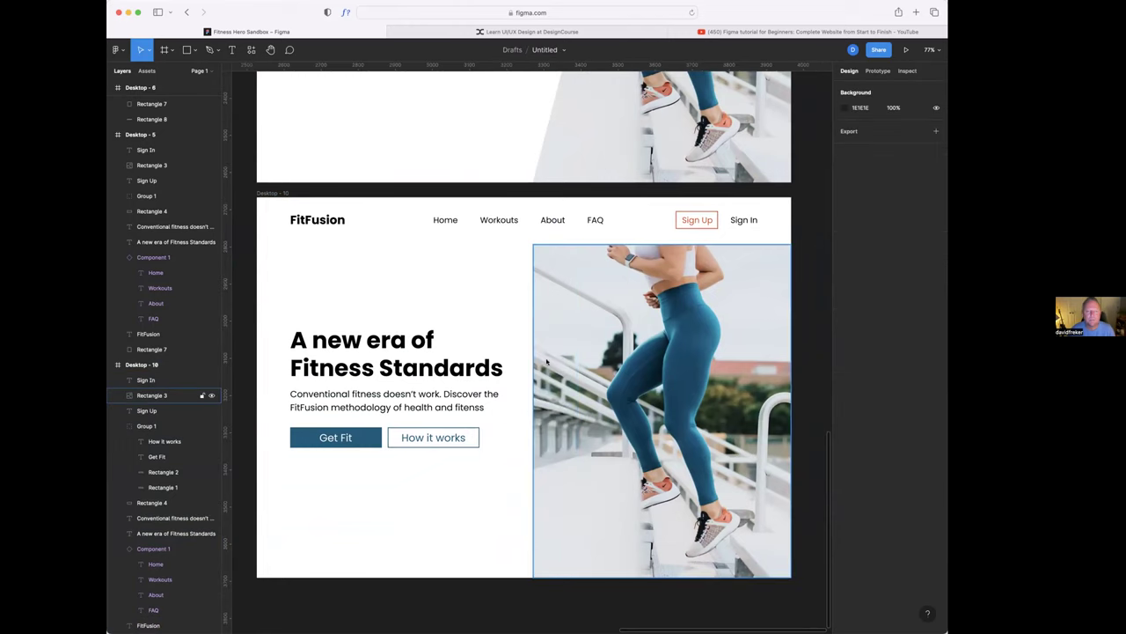
- Draw a triangle about 118 wide and 607 high over the upper inner edge of the photo in the lowest hero frame
click(196, 51)
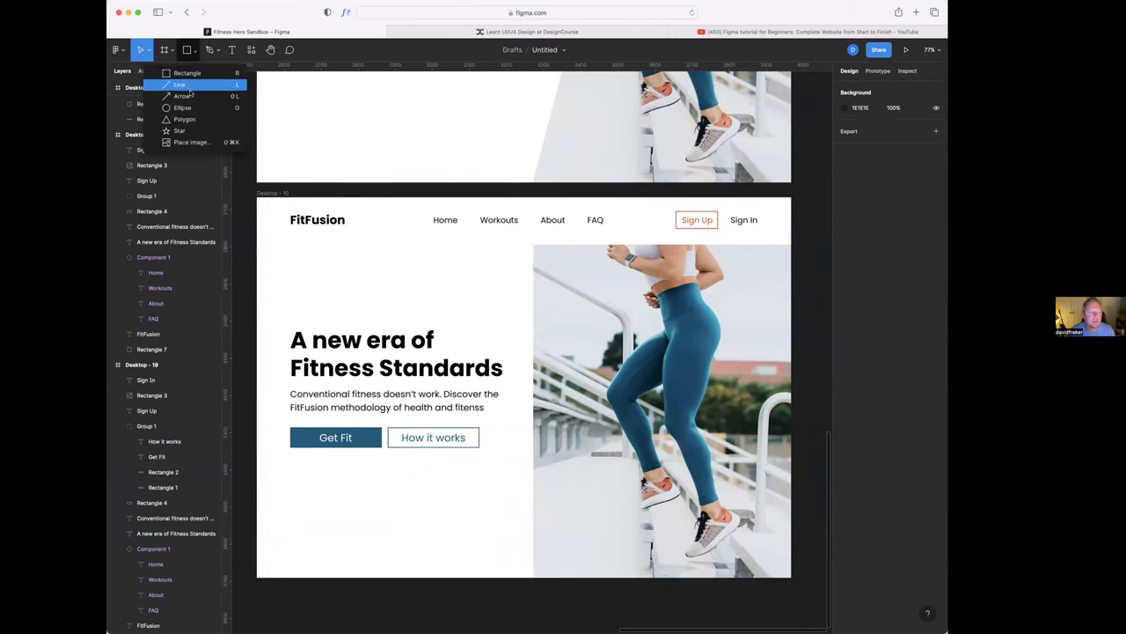
click(185, 119)
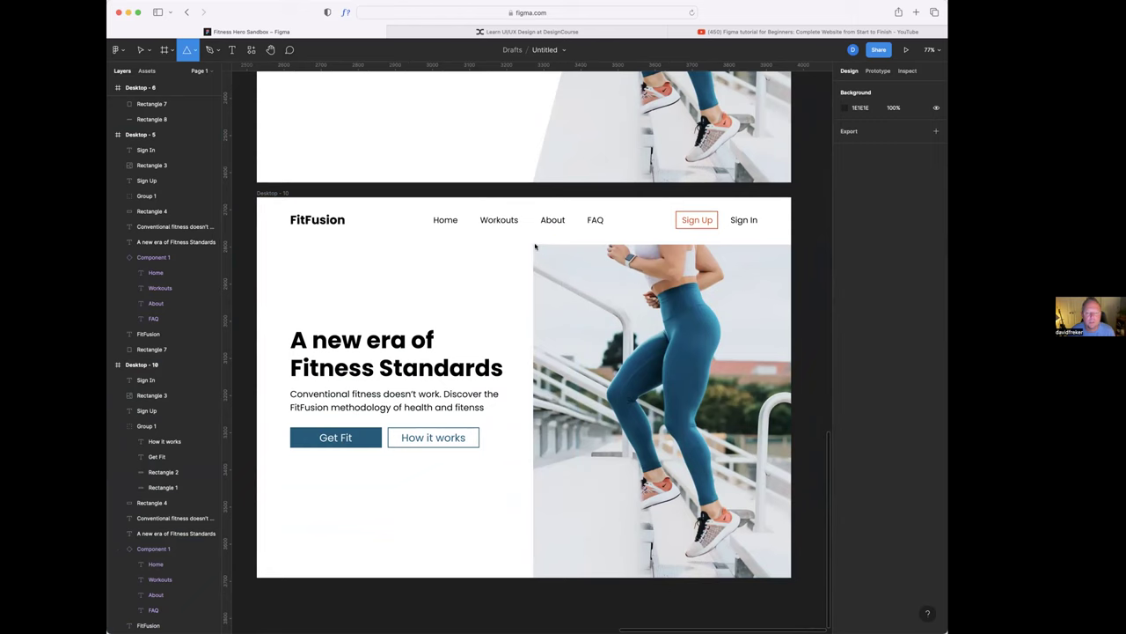
drag(532, 246, 575, 468)
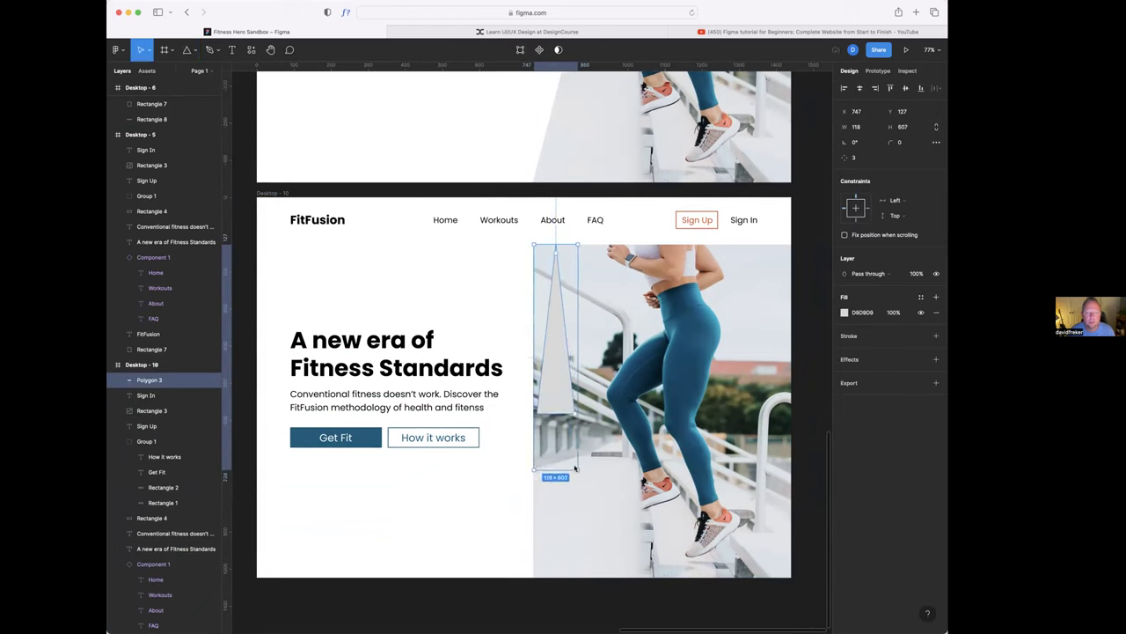
- Reshape the triangle into a downward-pointing right triangle by moving its base points to X 828.5, Y 127 and X 745, Y 572.5
double_click(553, 322)
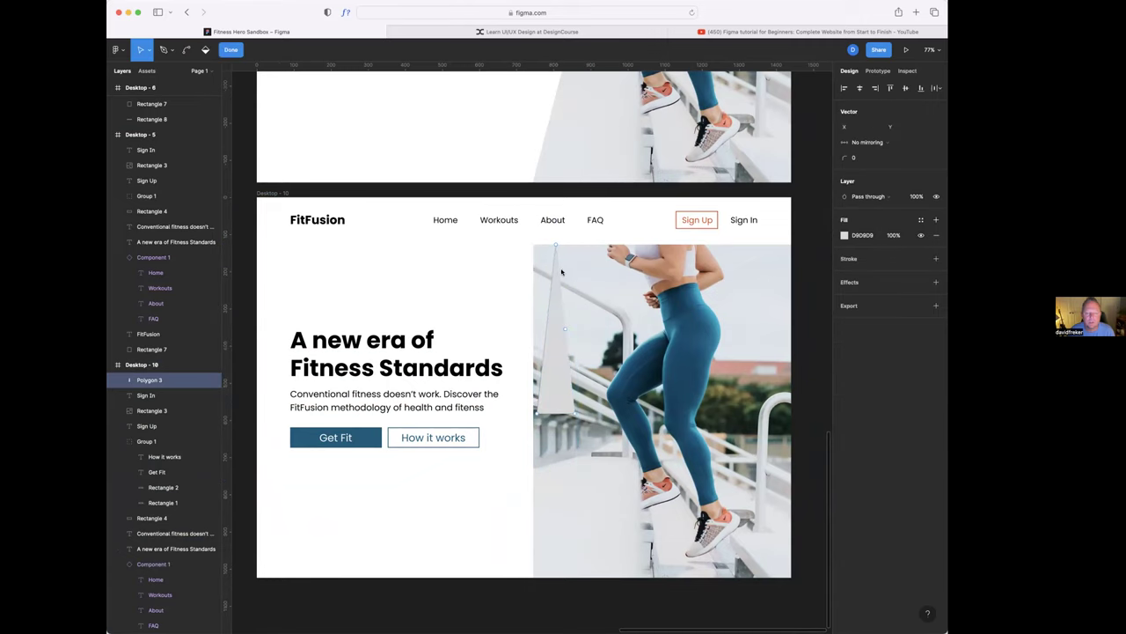
mouse_move(534, 411)
mouse_down()
mouse_move(525, 250)
mouse_move(564, 246)
mouse_up()
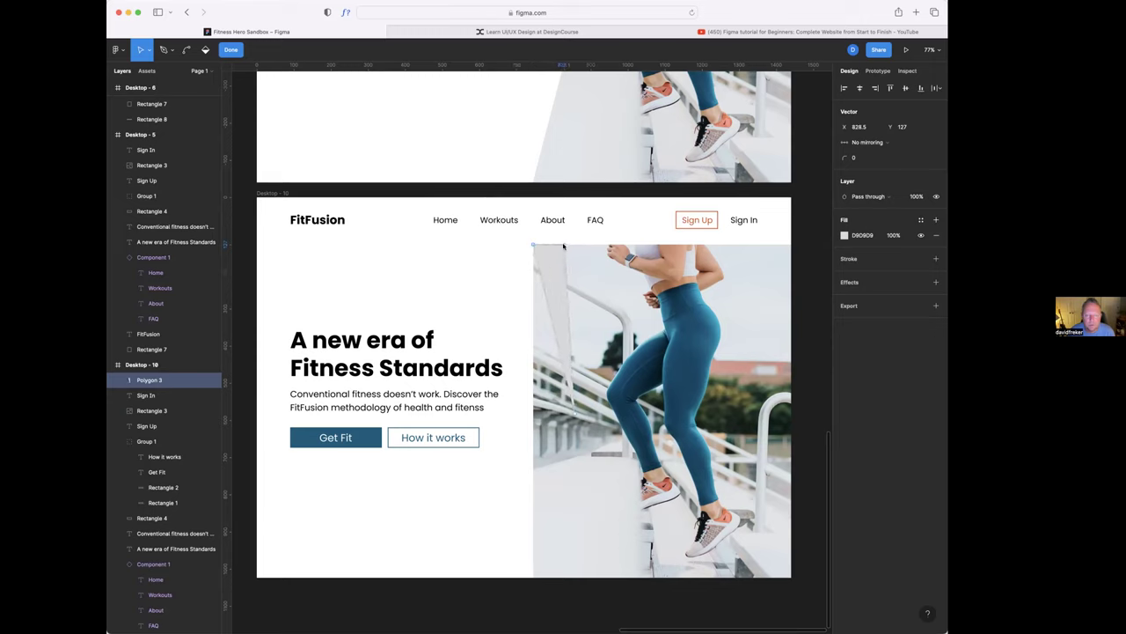
drag(572, 412, 532, 410)
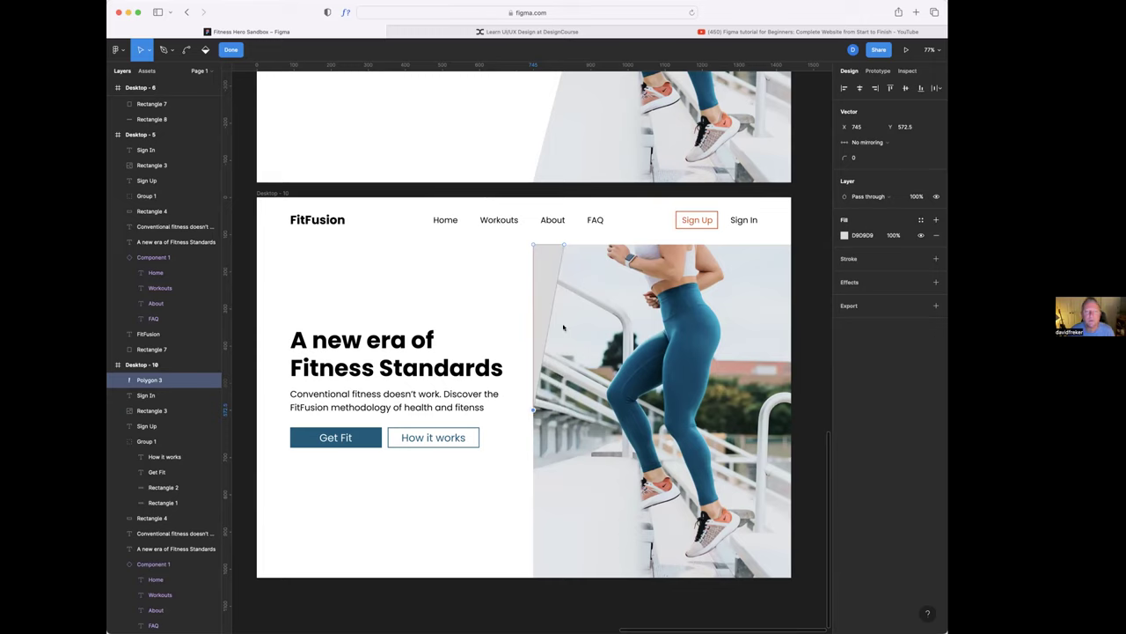
click(497, 296)
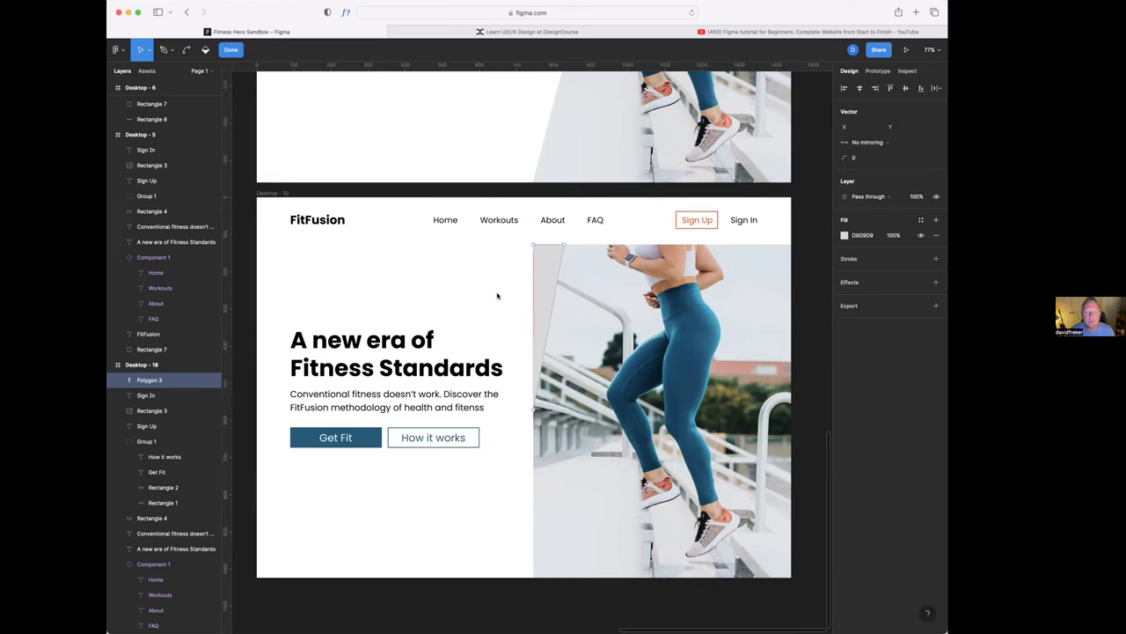
key(Escape)
click(433, 269)
- Duplicate the right triangle directly below itself down to the frame's lower edge and flip the copy vertically
click(547, 272)
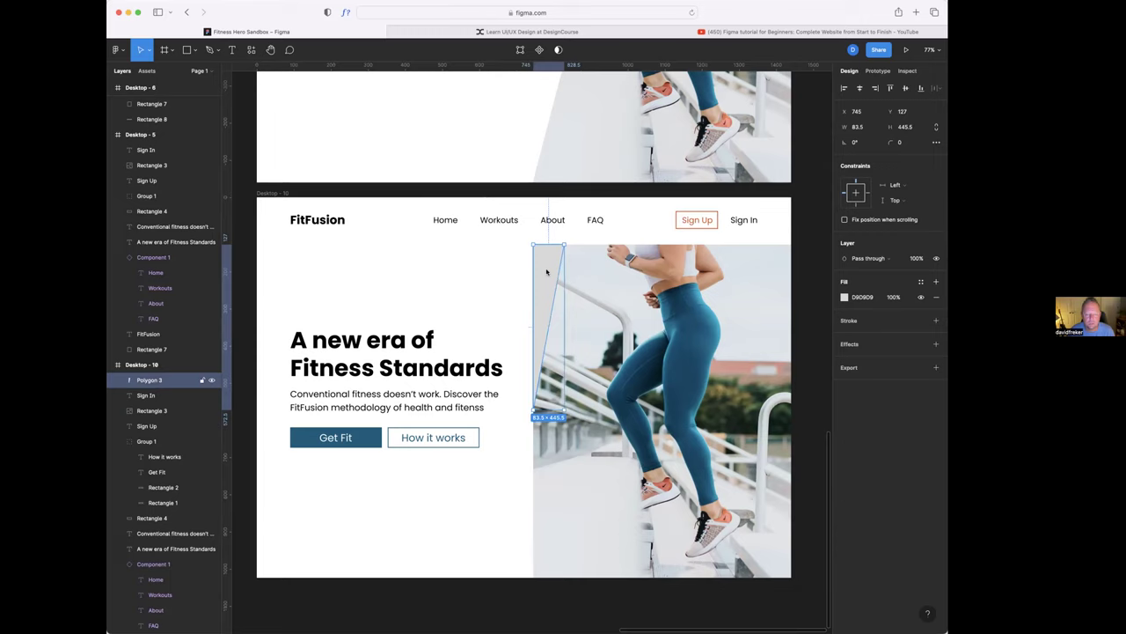
drag(547, 271, 548, 438)
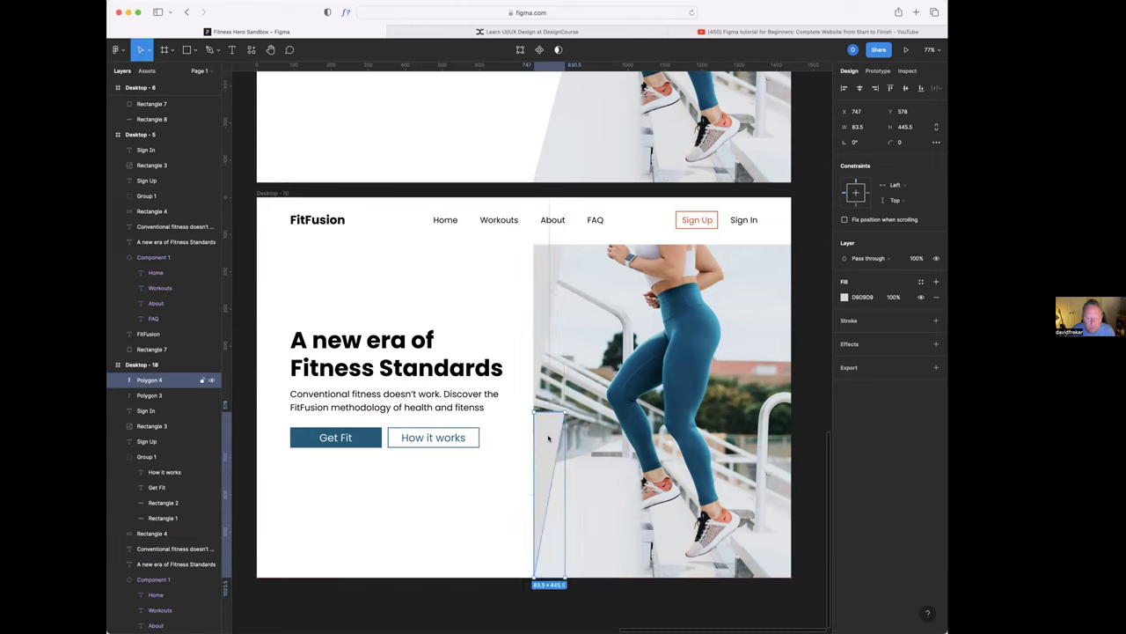
right_click(548, 439)
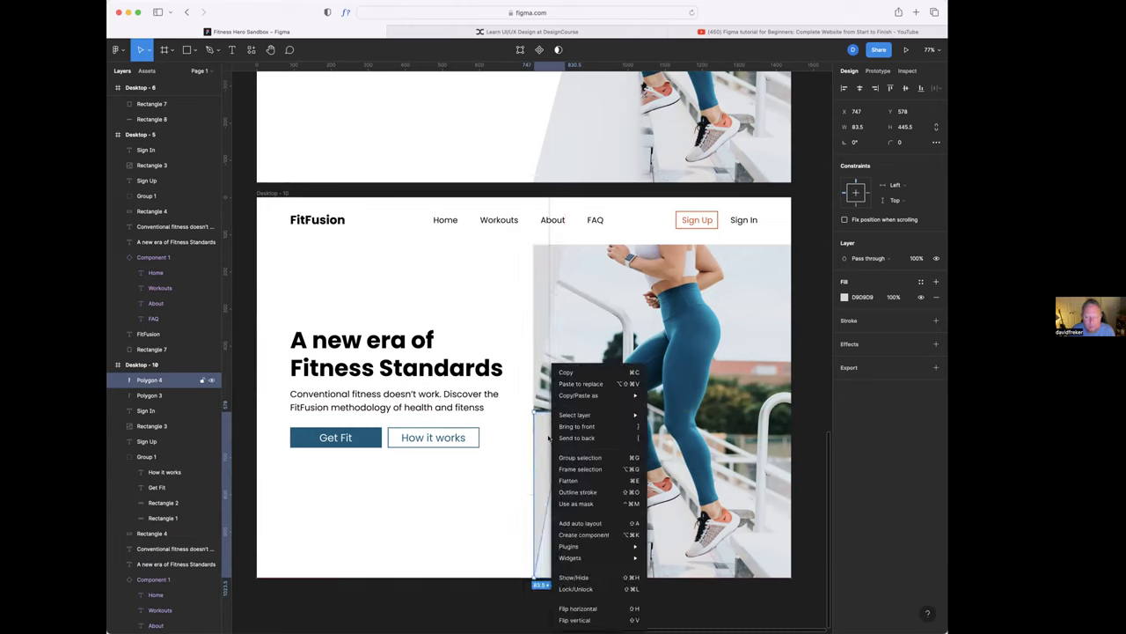
click(587, 618)
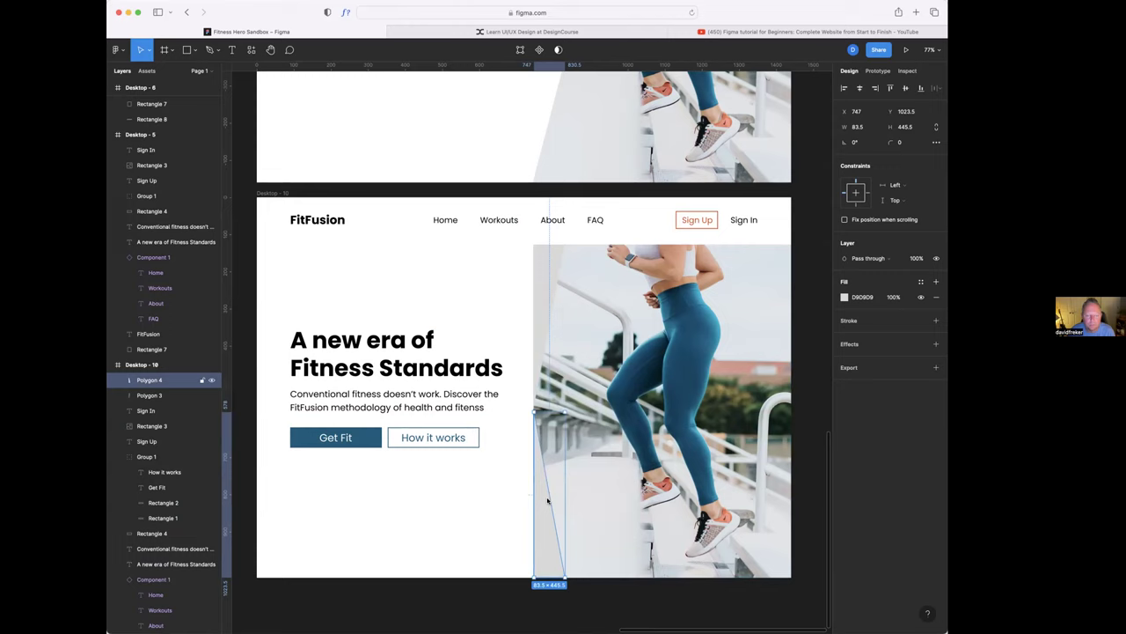
- Fill both the lower and upper triangles with white FFFFFF and leave them deselected
click(843, 297)
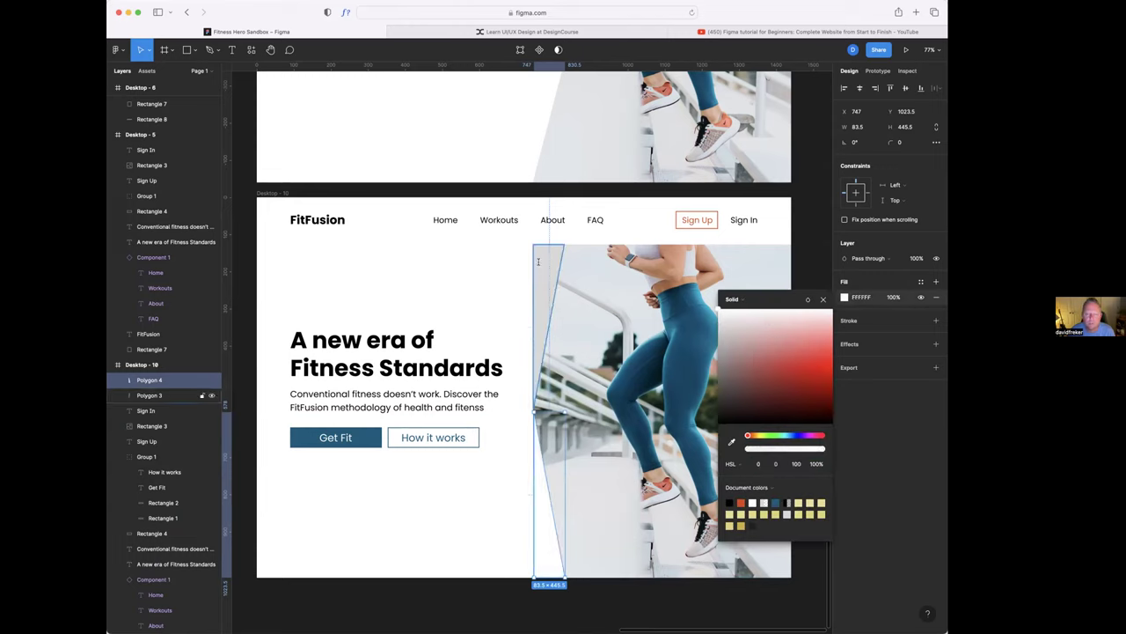
click(547, 290)
click(844, 297)
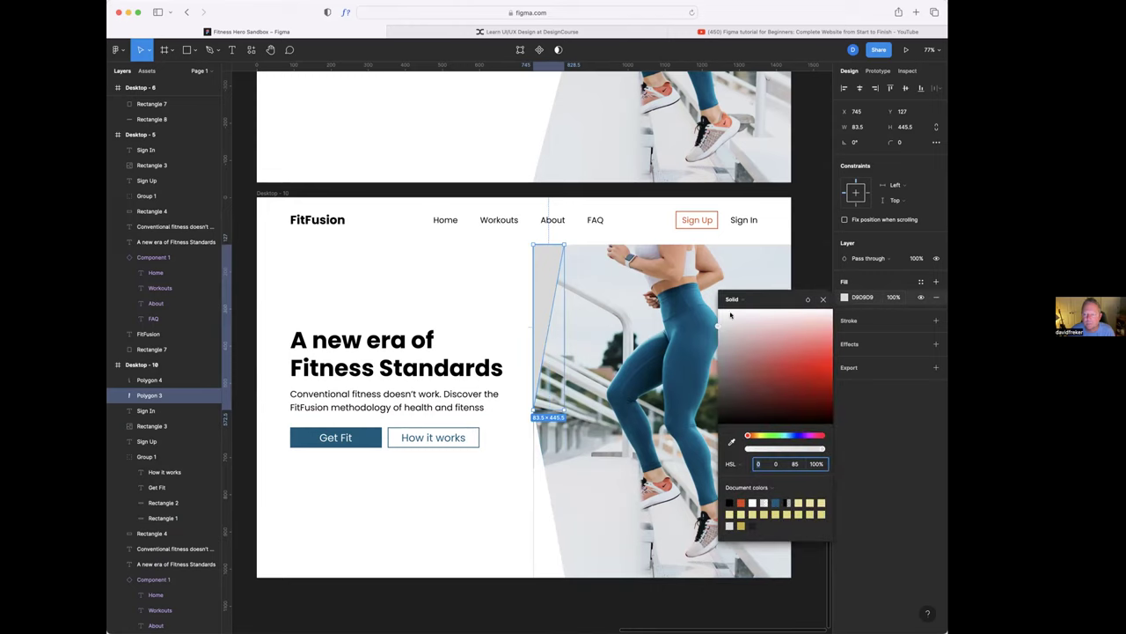
click(823, 299)
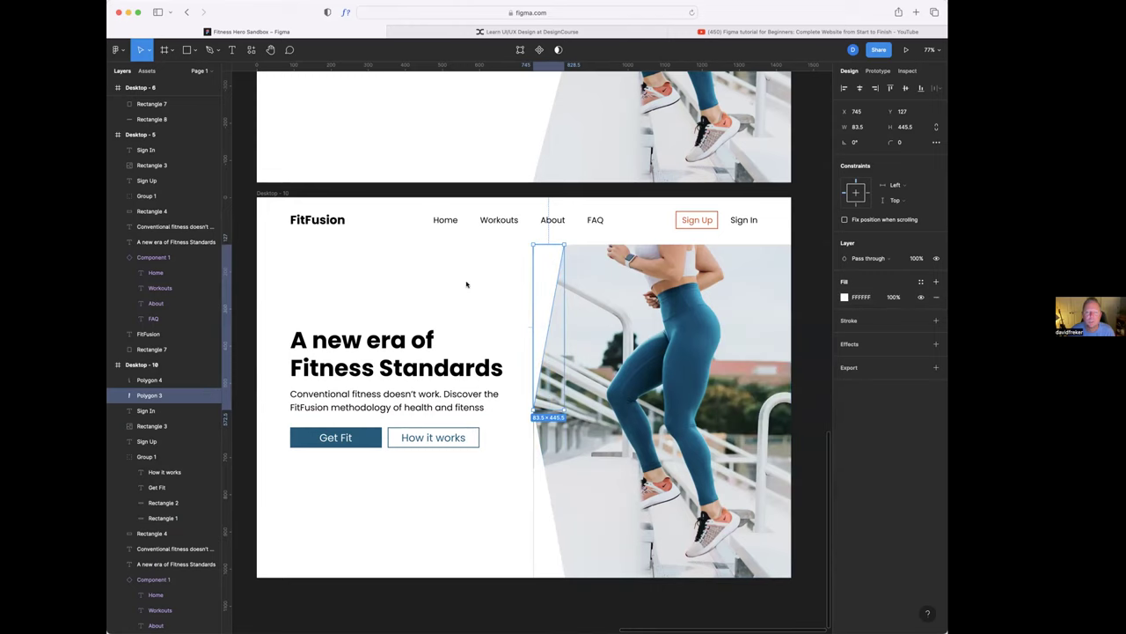
click(467, 361)
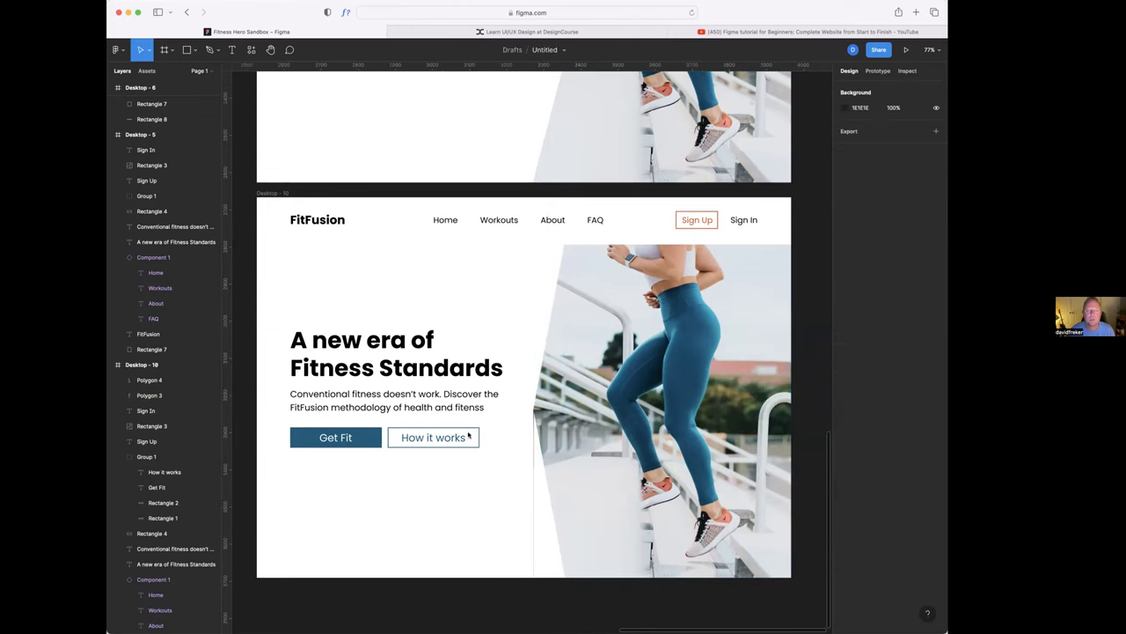
- Widen the lower white triangle to 85 so it starts at X 745 and covers the thin photo strip beside it
click(534, 498)
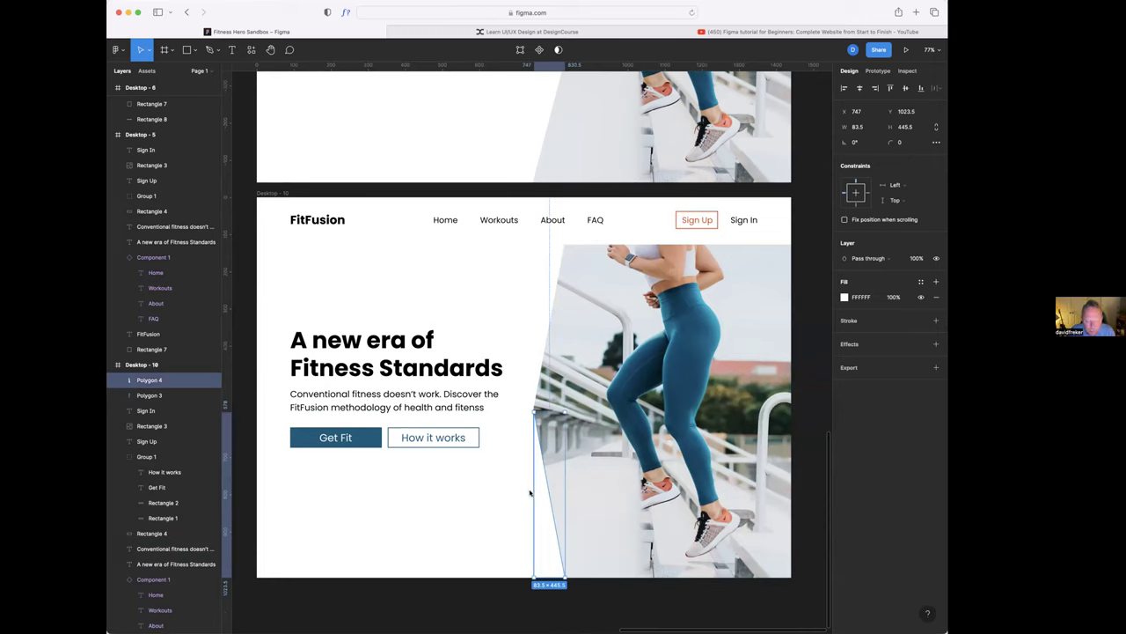
drag(529, 493, 531, 493)
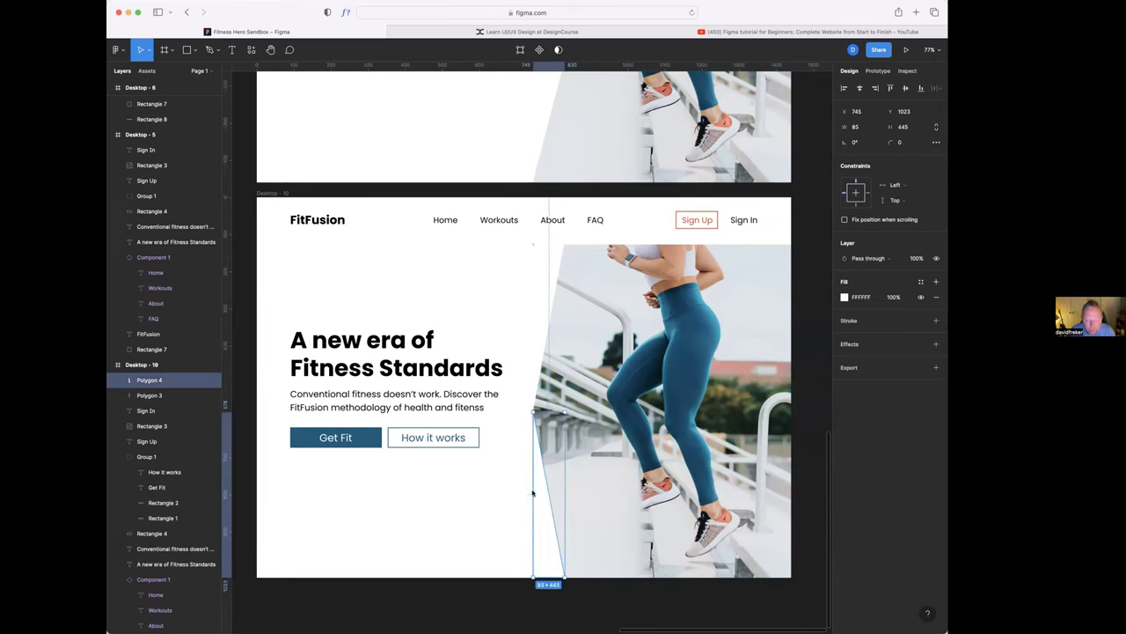
click(496, 512)
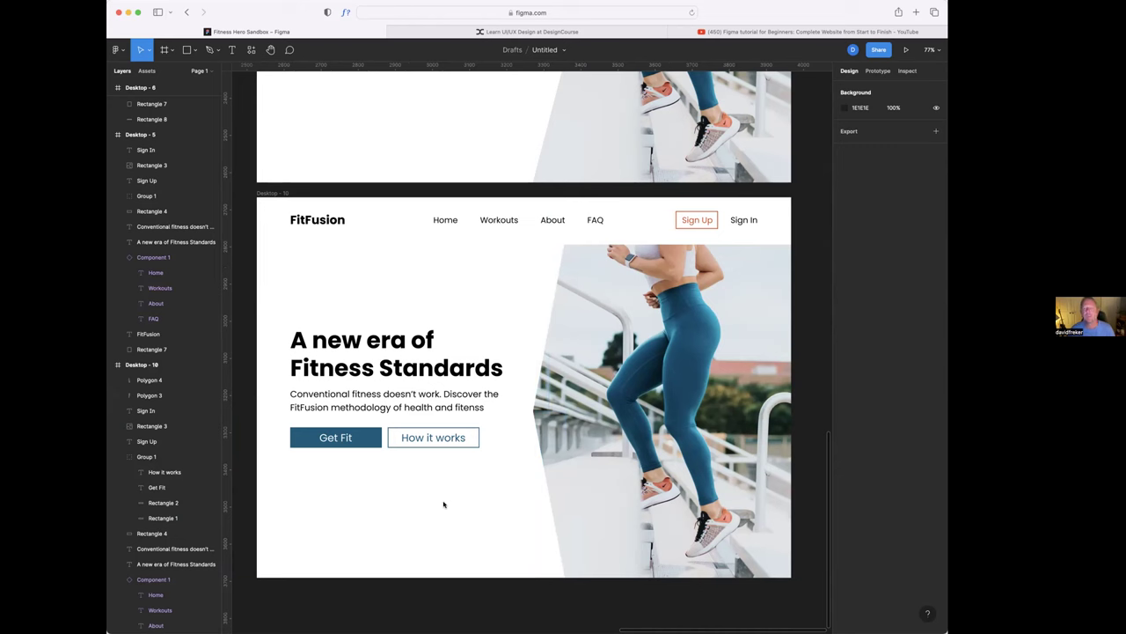
- Review all the hero variations side by side on the canvas and compare their photo edges and layouts
ctrl+scroll(457, 505, down, 10)
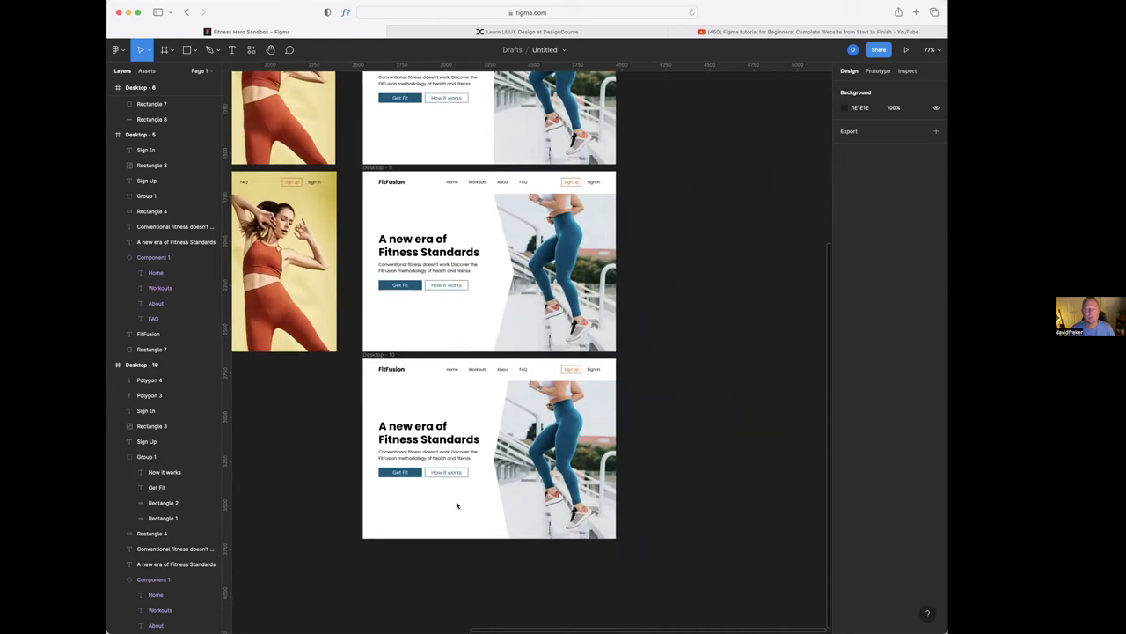
ctrl+scroll(465, 505, down, 2)
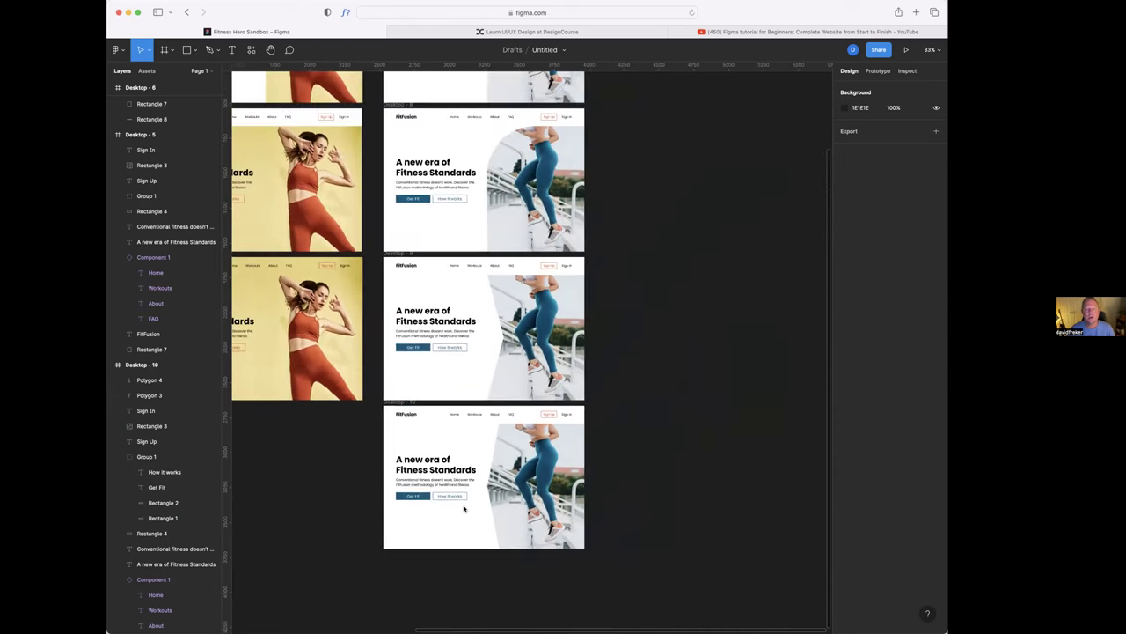
scroll(464, 507, up, 4)
scroll(464, 509, up, 4)
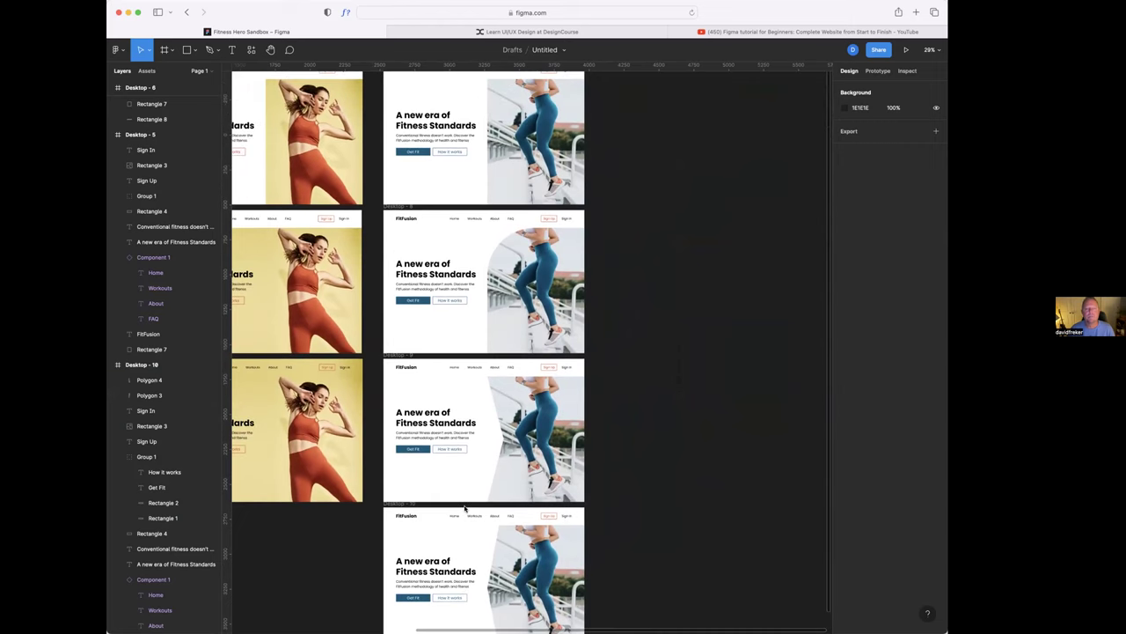
ctrl+scroll(464, 509, down, 2)
ctrl+scroll(465, 508, up, 2)
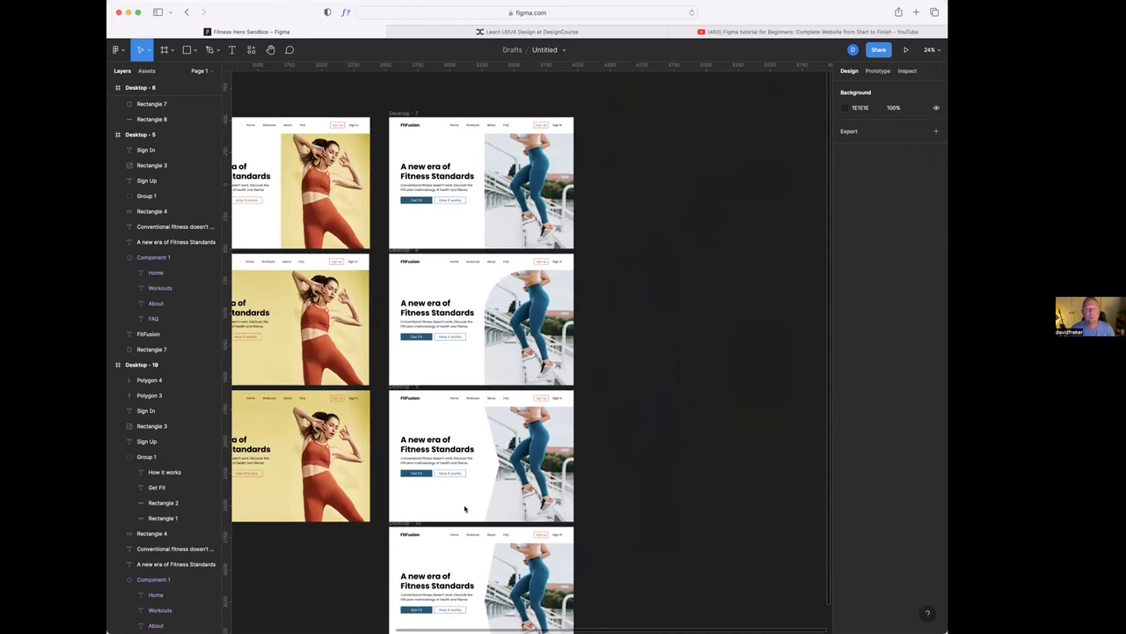
scroll(464, 509, down, 2)
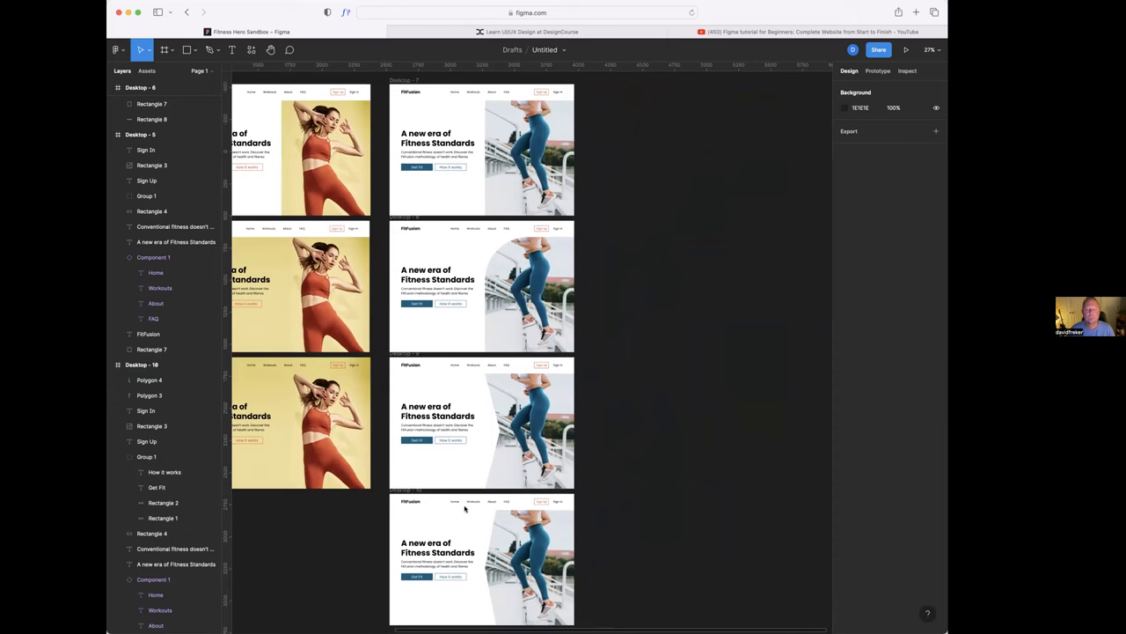
scroll(465, 509, left, 3)
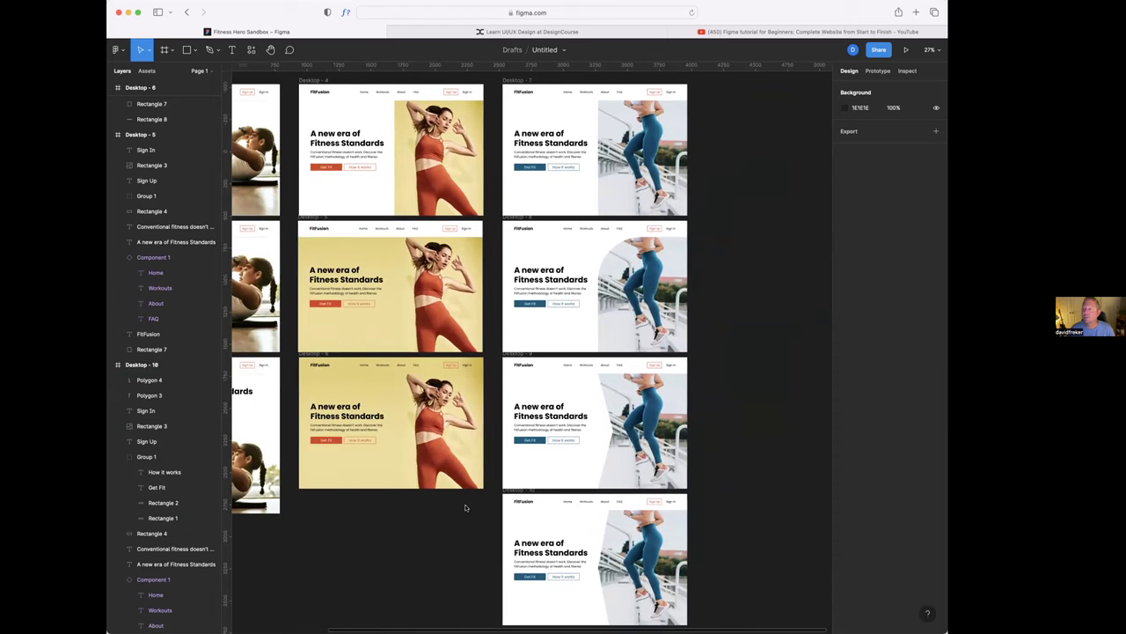
scroll(466, 507, left, 2)
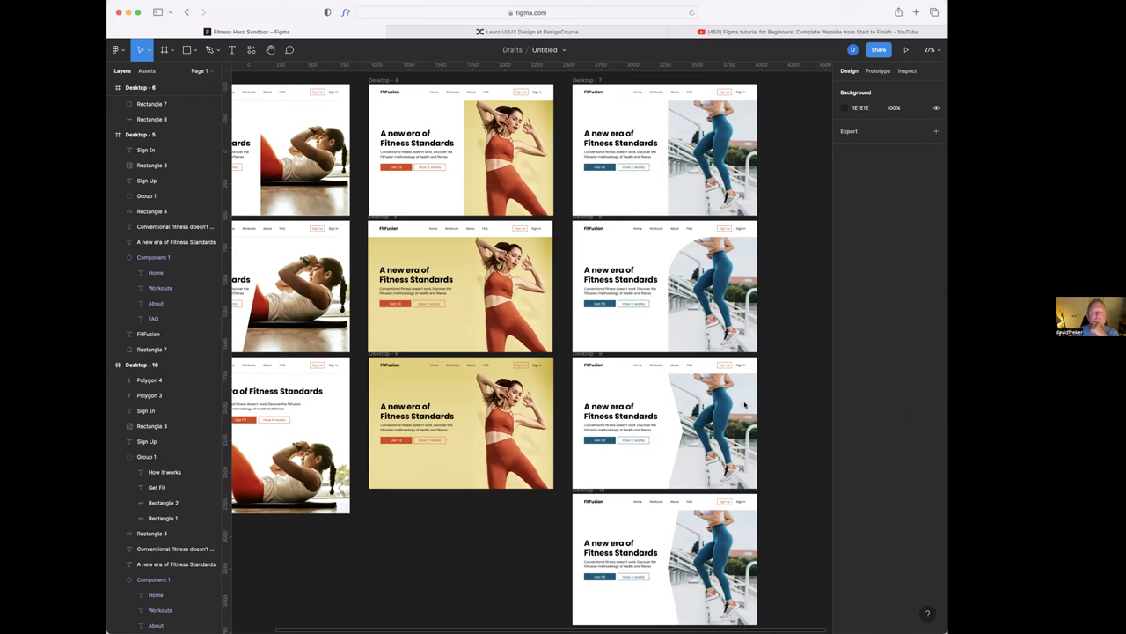
scroll(745, 404, left, 5)
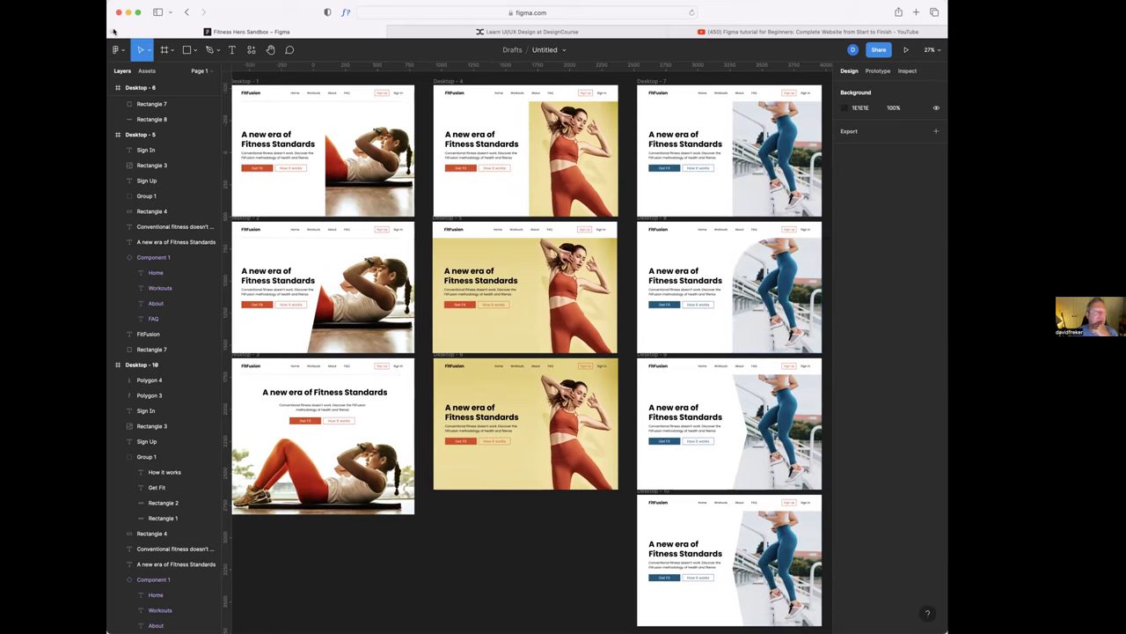
click(197, 51)
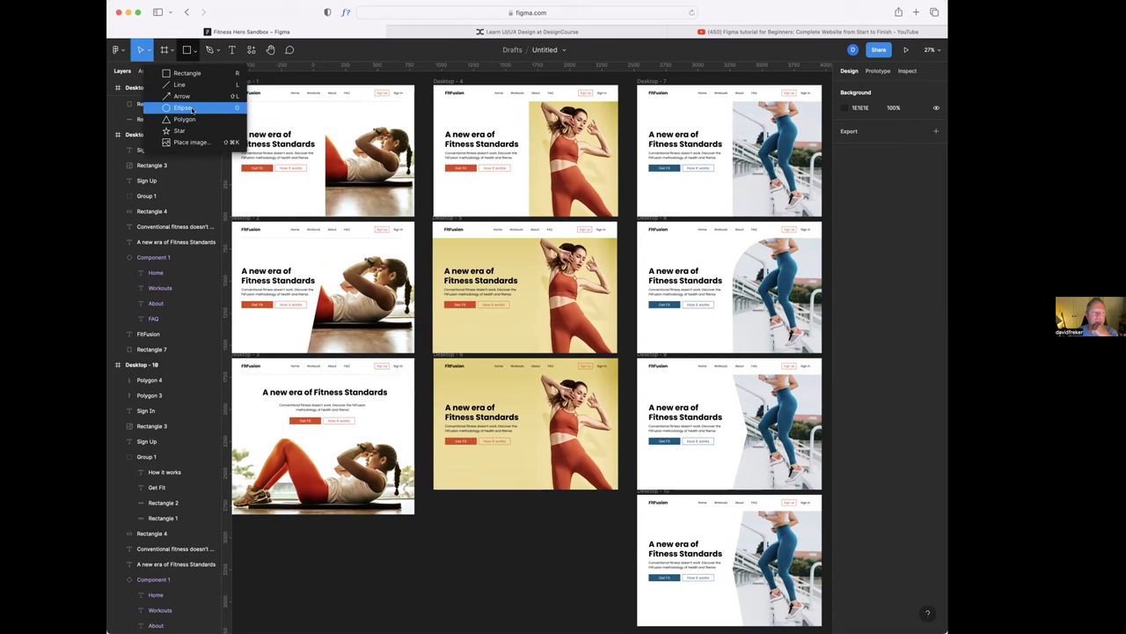
scroll(318, 242, left, 5)
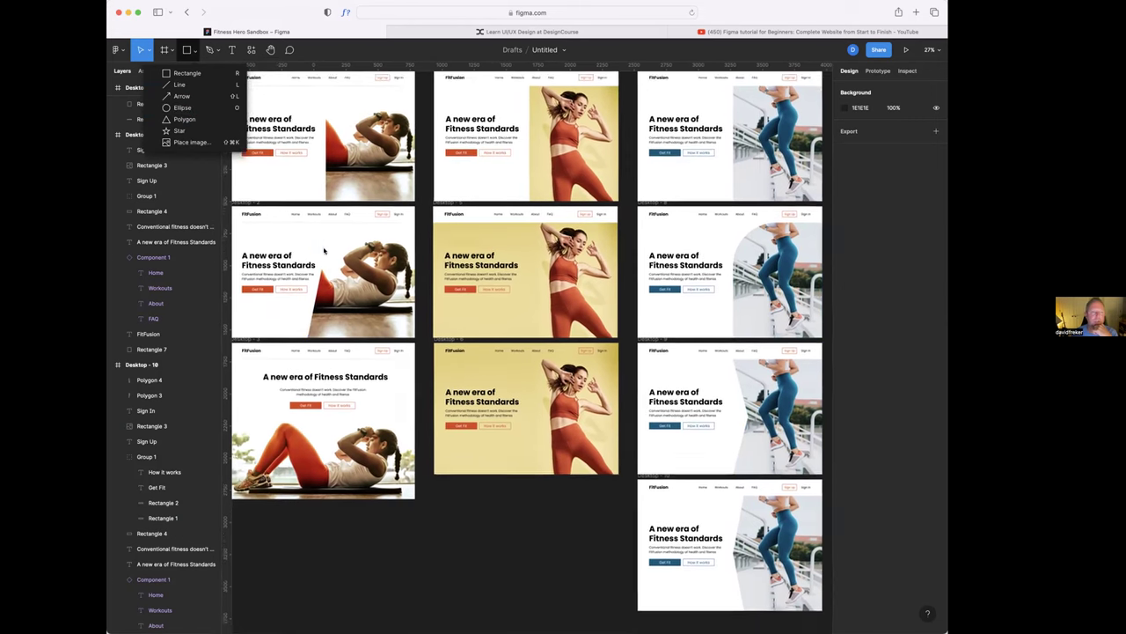
scroll(320, 244, up, 3)
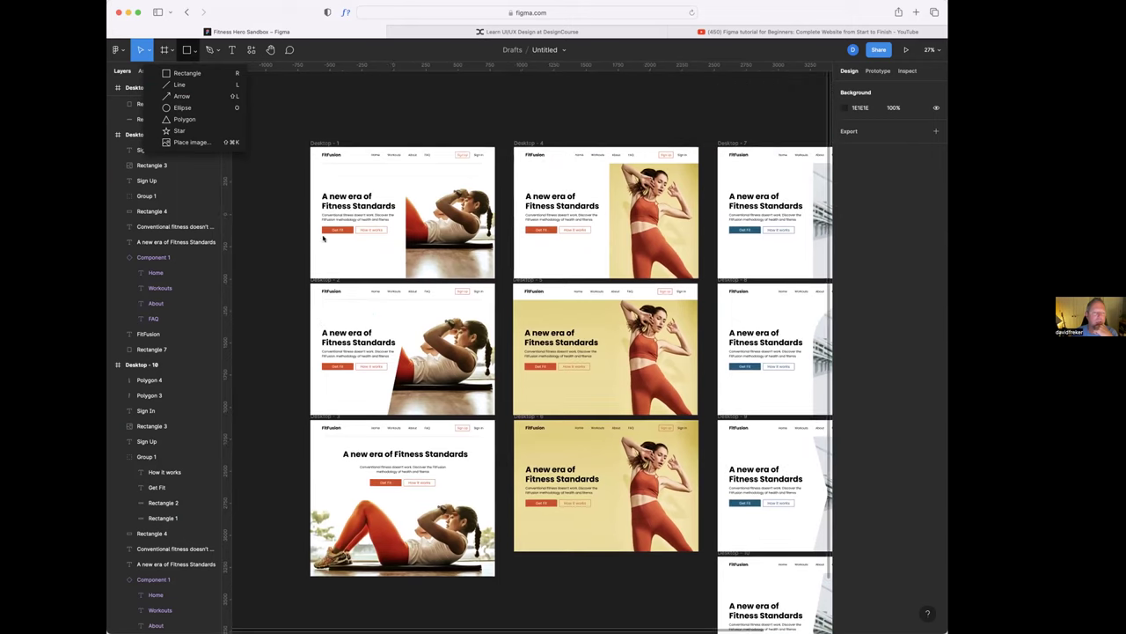
click(334, 143)
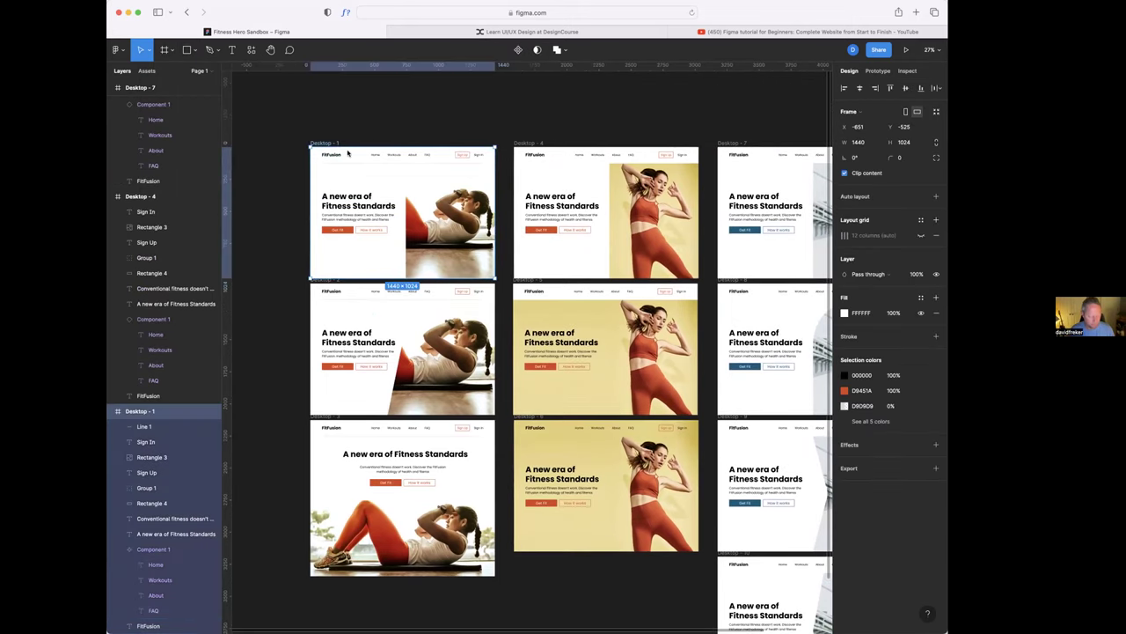
drag(347, 147, 356, 321)
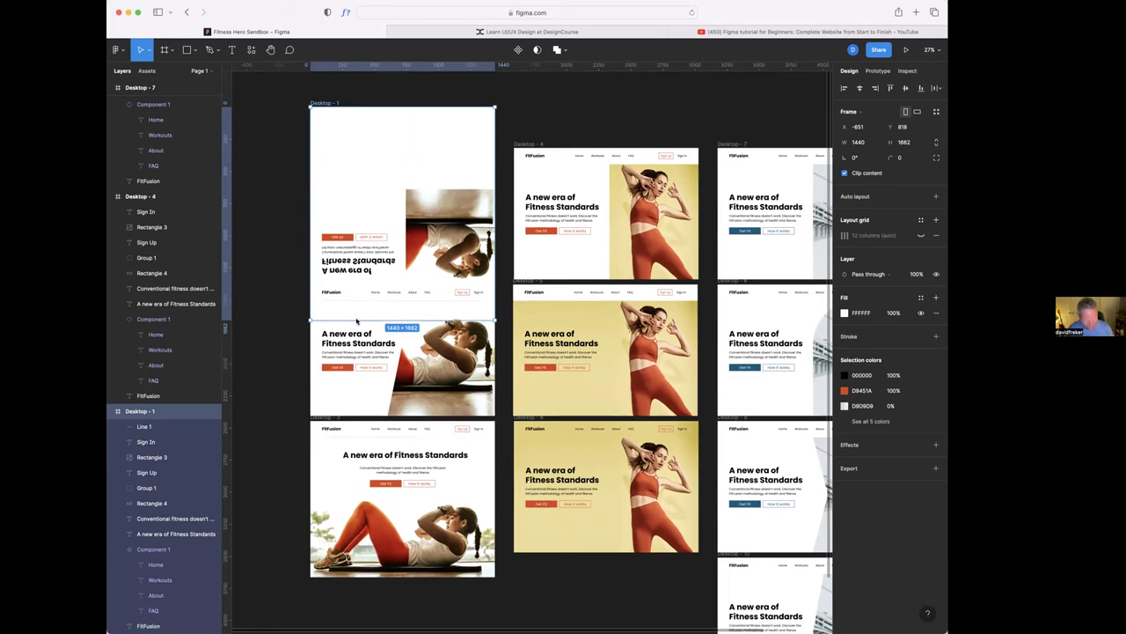
key(super+z)
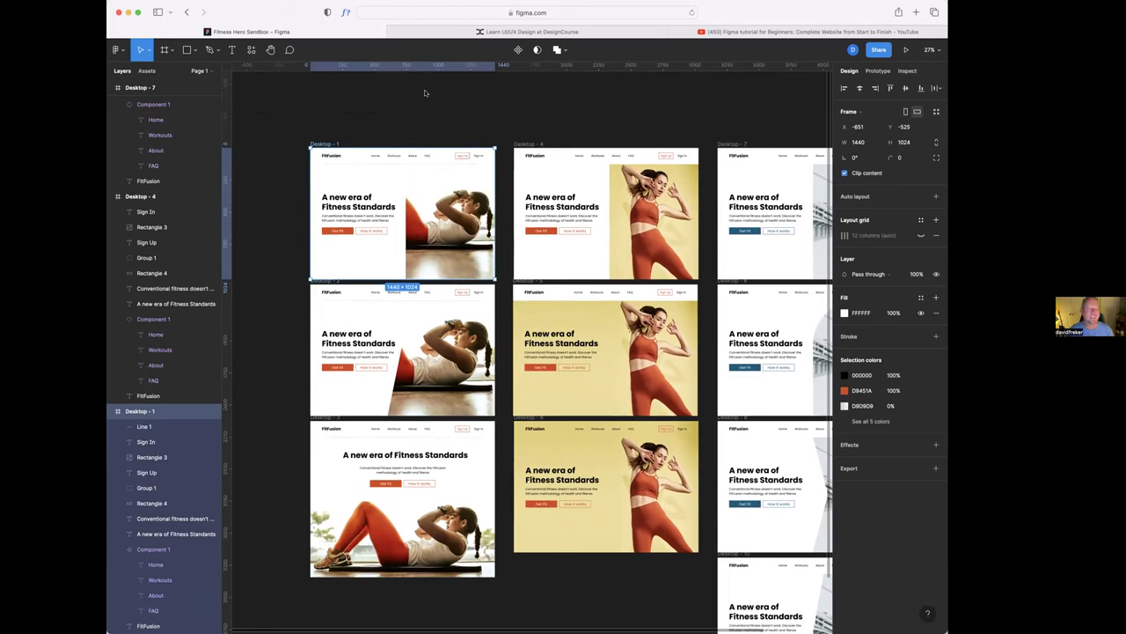
click(424, 94)
click(386, 155)
click(344, 147)
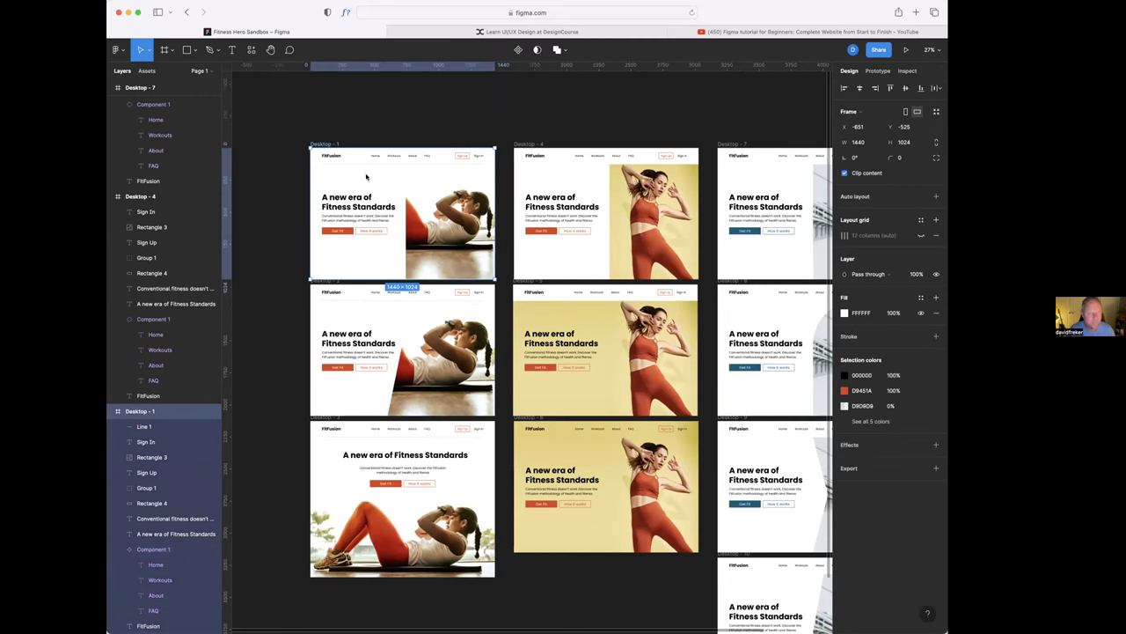
key(Escape)
- Duplicate the Desktop - 1 hero frame below its column at X -651, Y 3133, and select the photo in the copy
click(323, 143)
drag(370, 168, 368, 498)
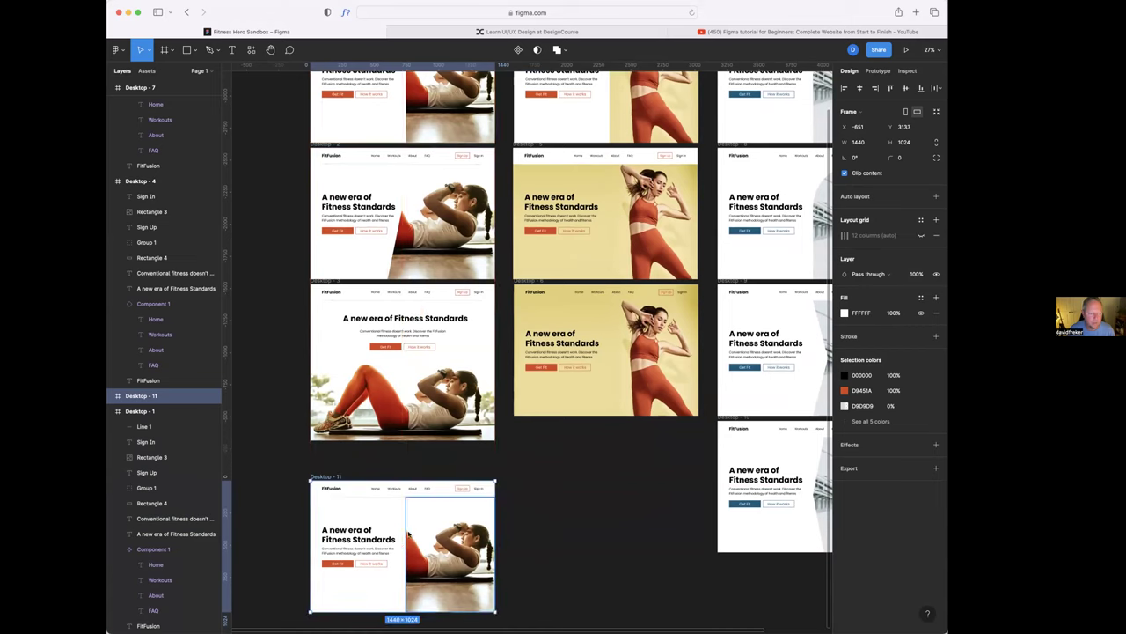
click(442, 529)
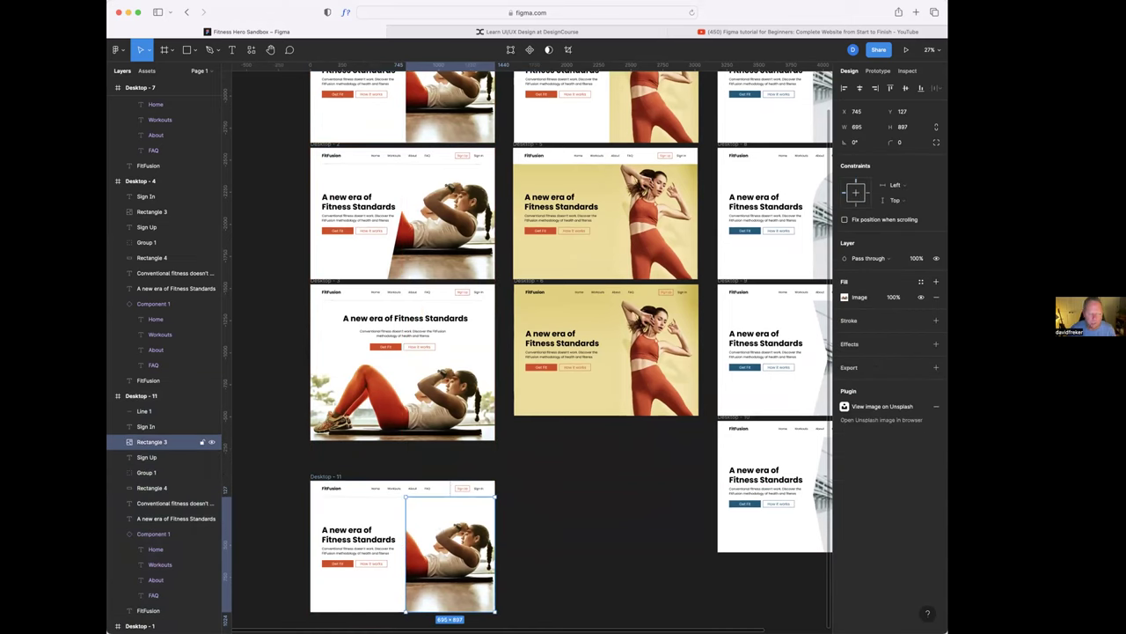
- Delete the selected photo in Desktop - 11 and draw a circle about 598 × 598 beside the headline at about X 830, Y 258
key(Delete)
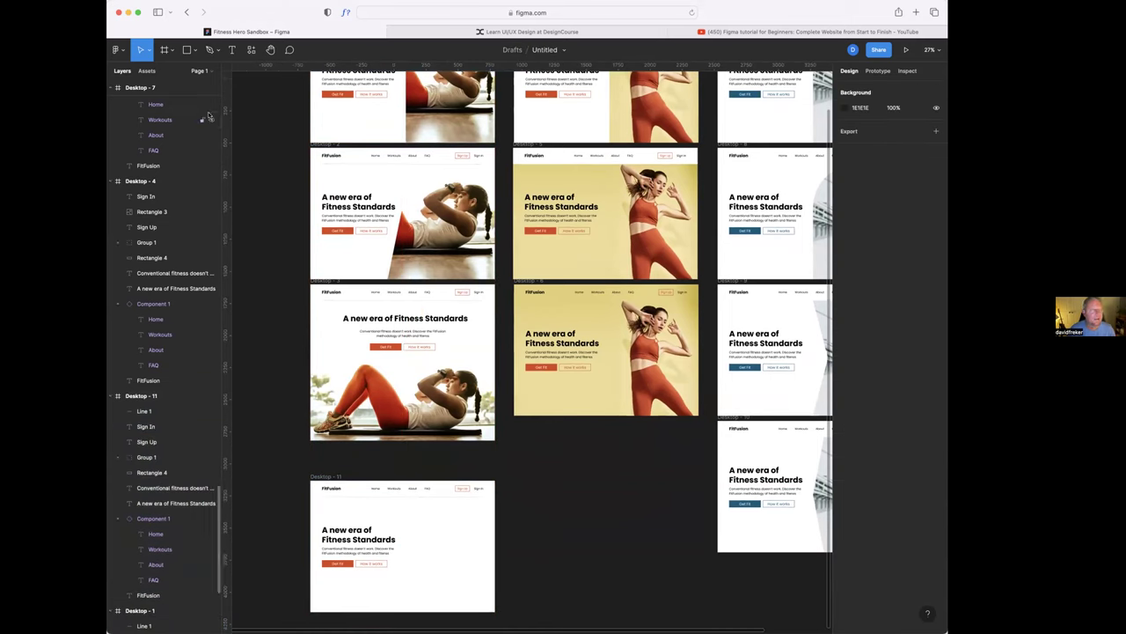
click(196, 50)
click(172, 110)
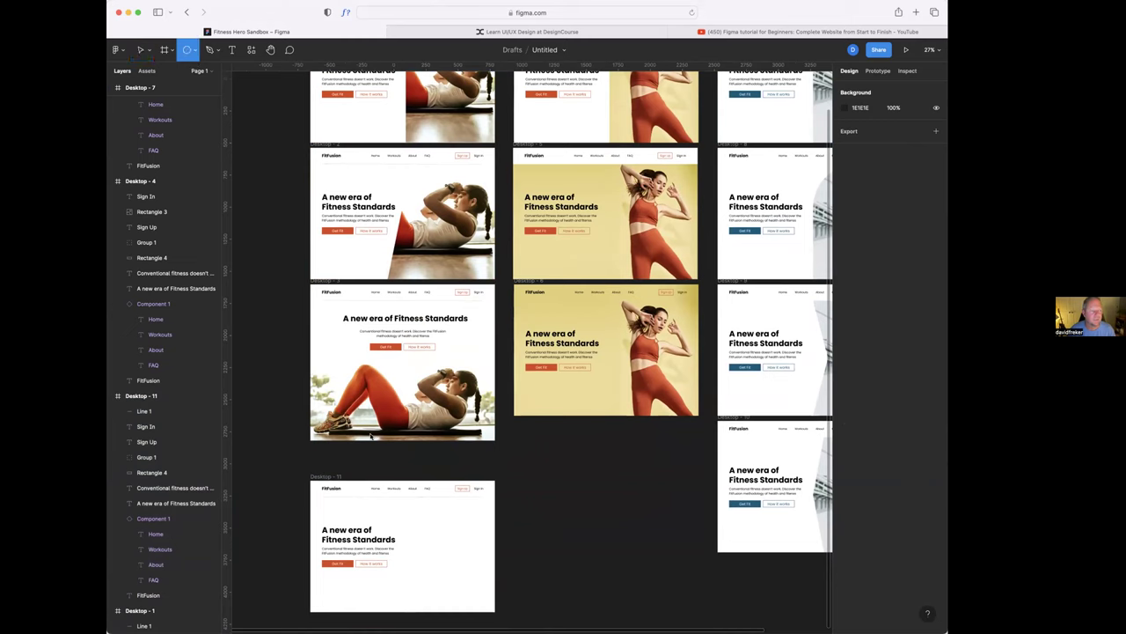
drag(415, 520, 455, 564)
scroll(455, 554, up, 1)
- Open the Unsplash plugin for the circle and search it for workout photos
right_click(455, 555)
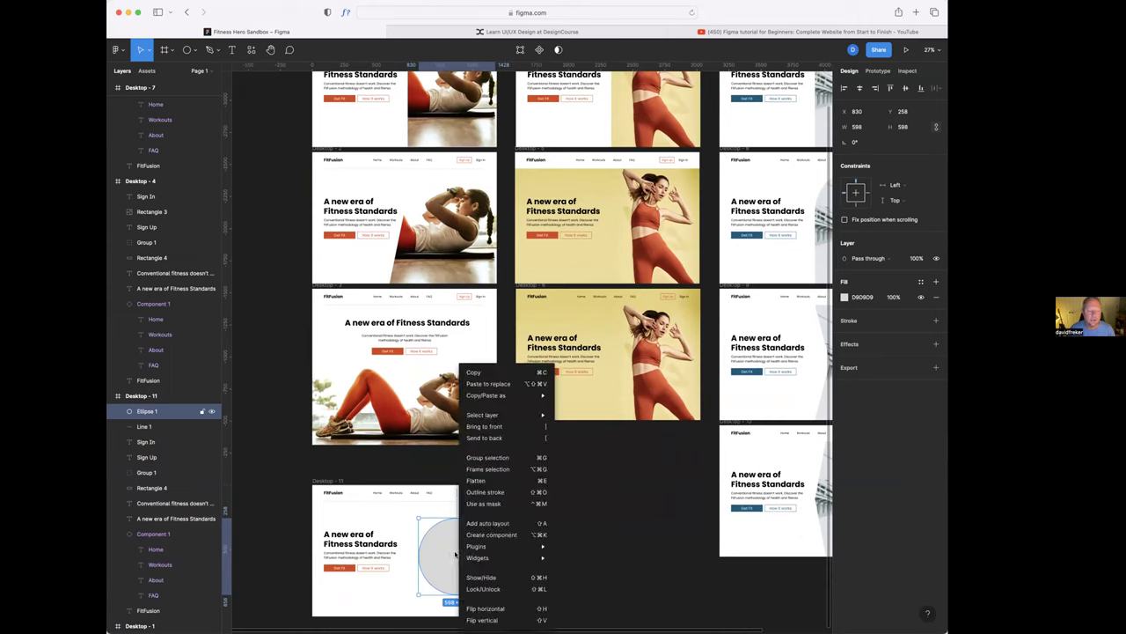
mouse_move(480, 546)
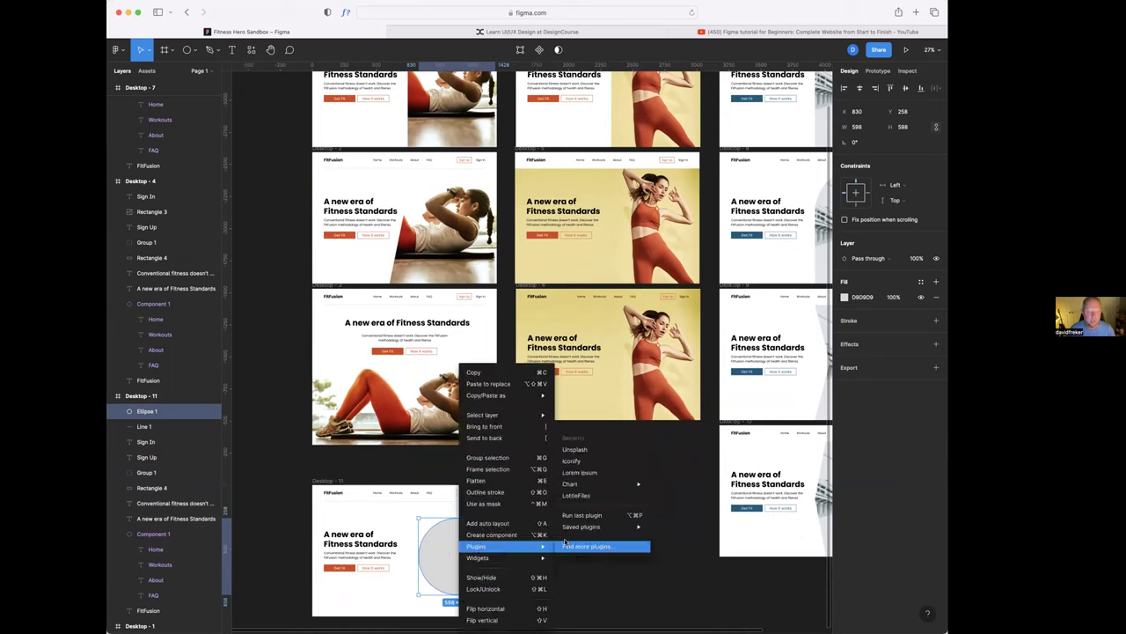
click(581, 451)
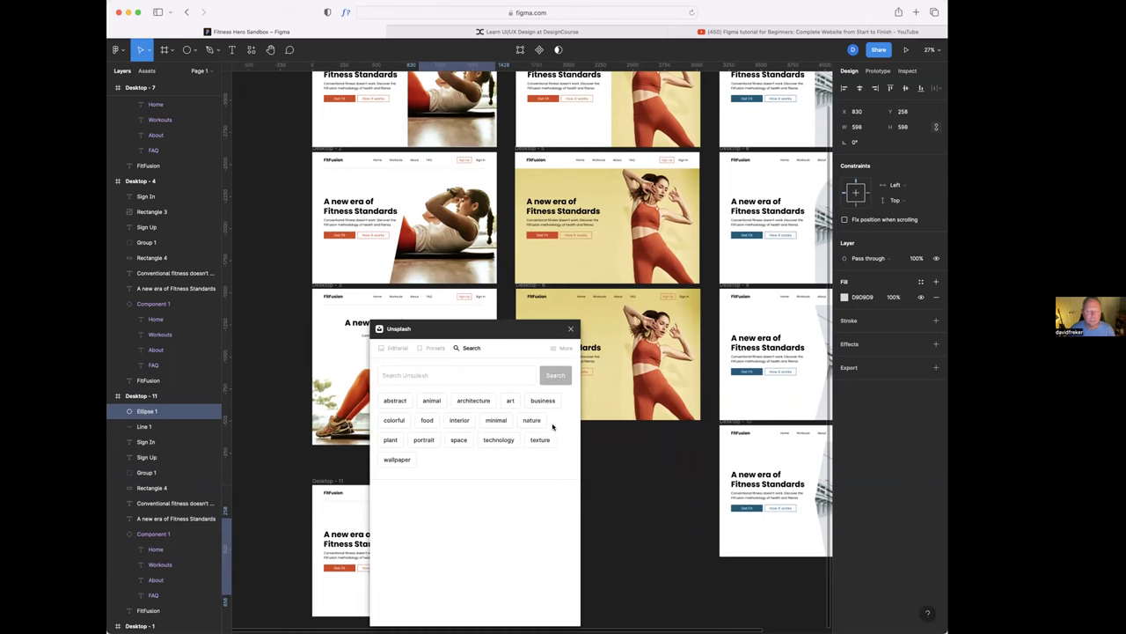
click(427, 374)
text(workout)
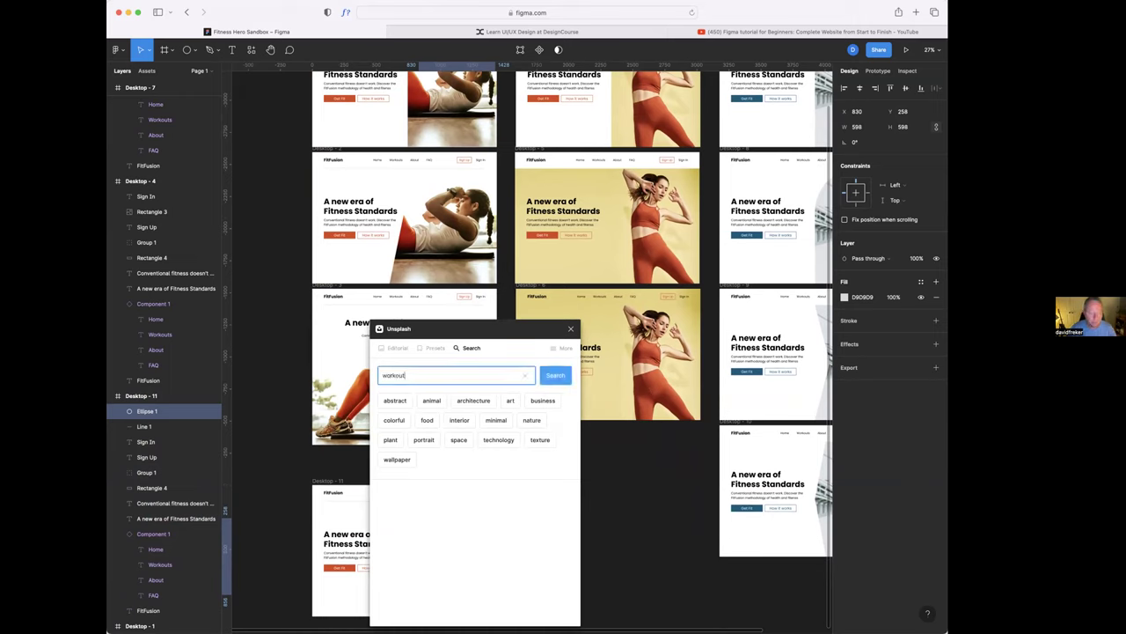
key(Return)
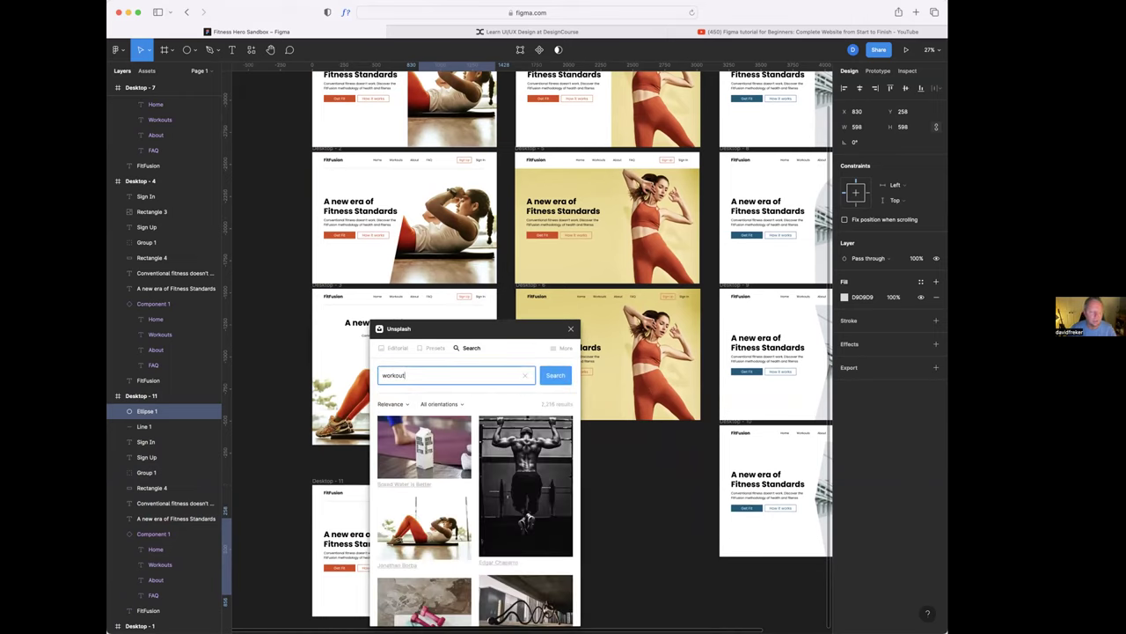
- Fill the circle with the photo of two women in yellow stretching on pale pavement, then close Unsplash and deselect
scroll(527, 531, down, 5)
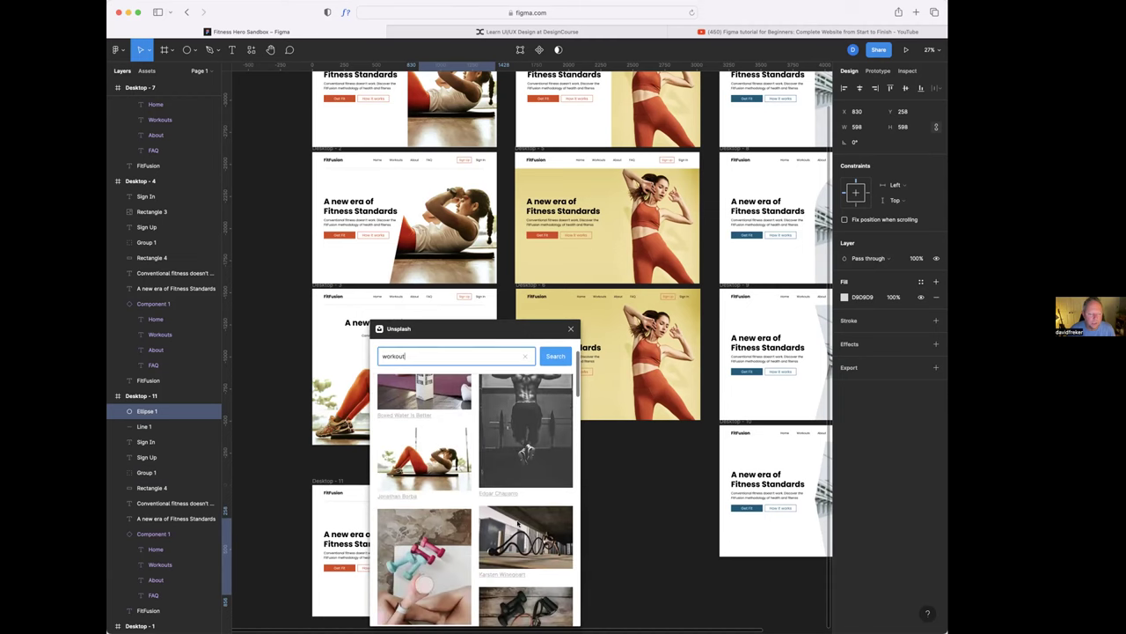
scroll(529, 523, down, 10)
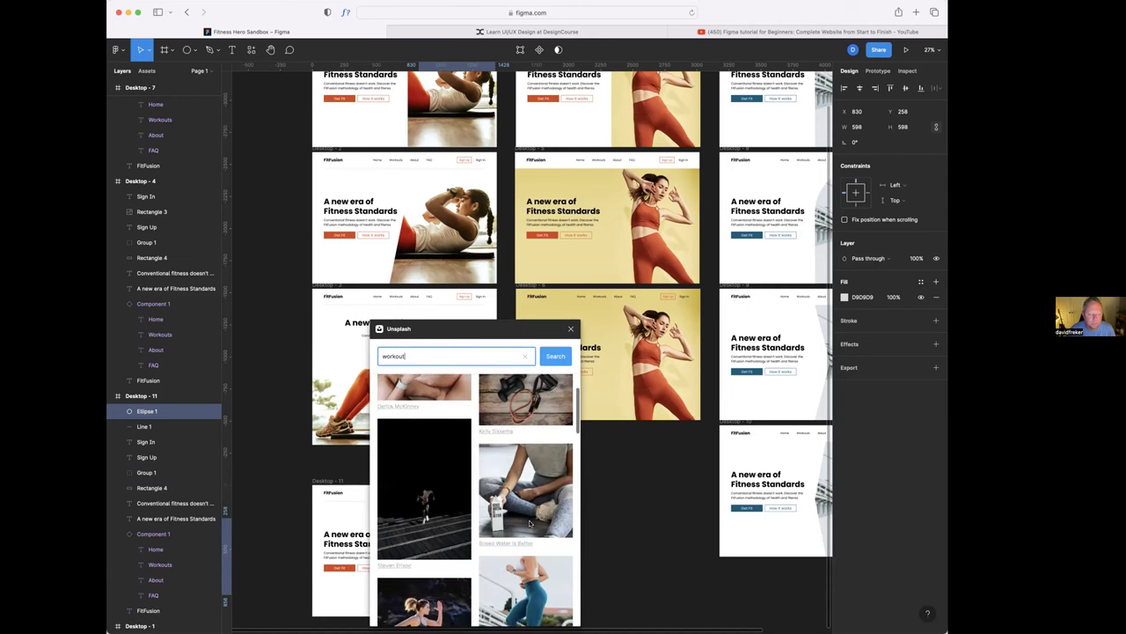
scroll(528, 523, down, 10)
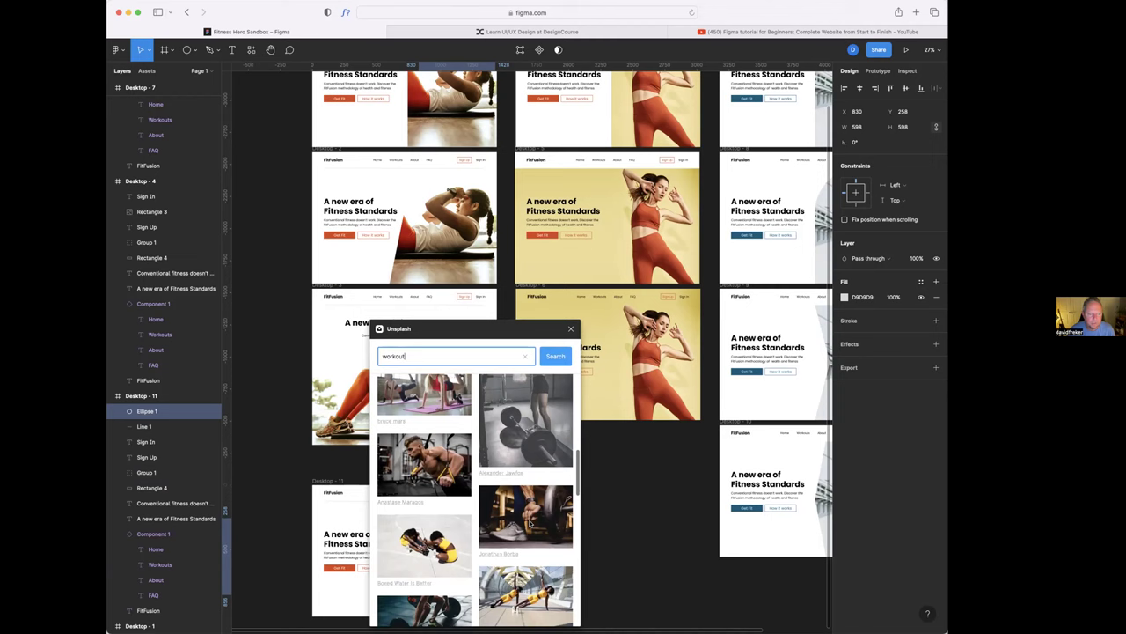
scroll(530, 523, down, 2)
click(543, 327)
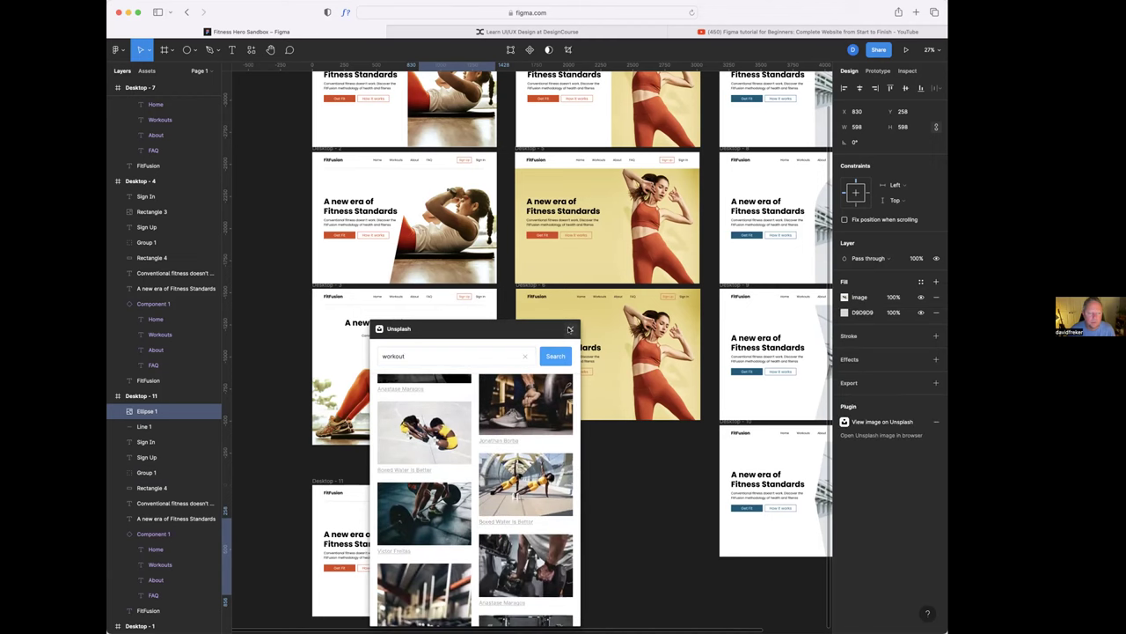
click(569, 329)
click(550, 552)
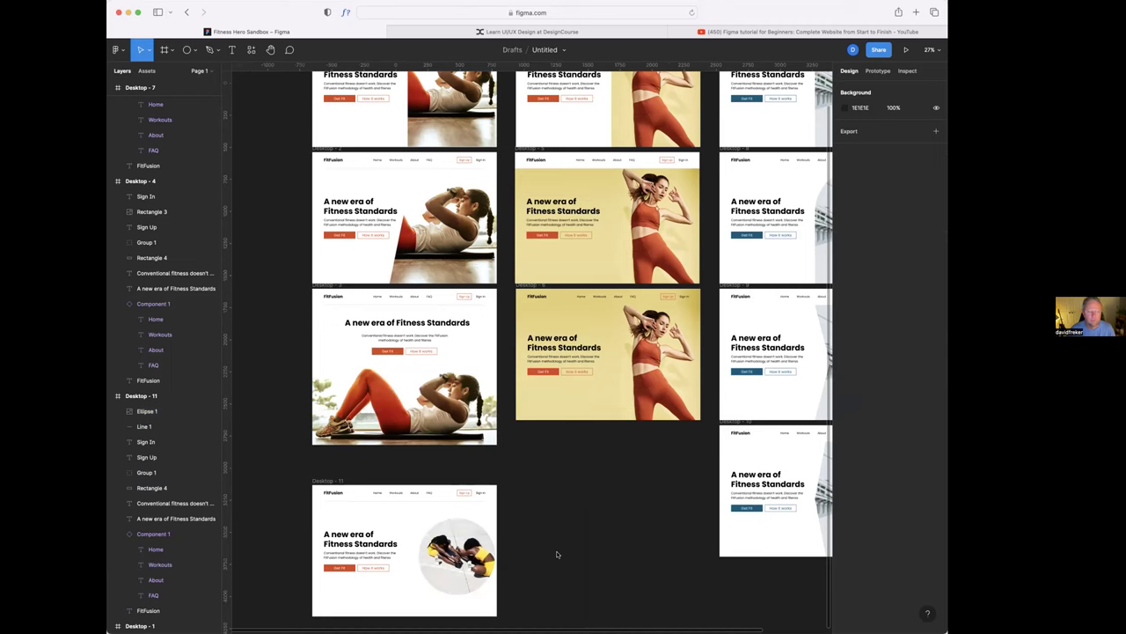
- Enlarge the circular photo to about 708 × 708 and move it to about X 716, Y 176
click(471, 549)
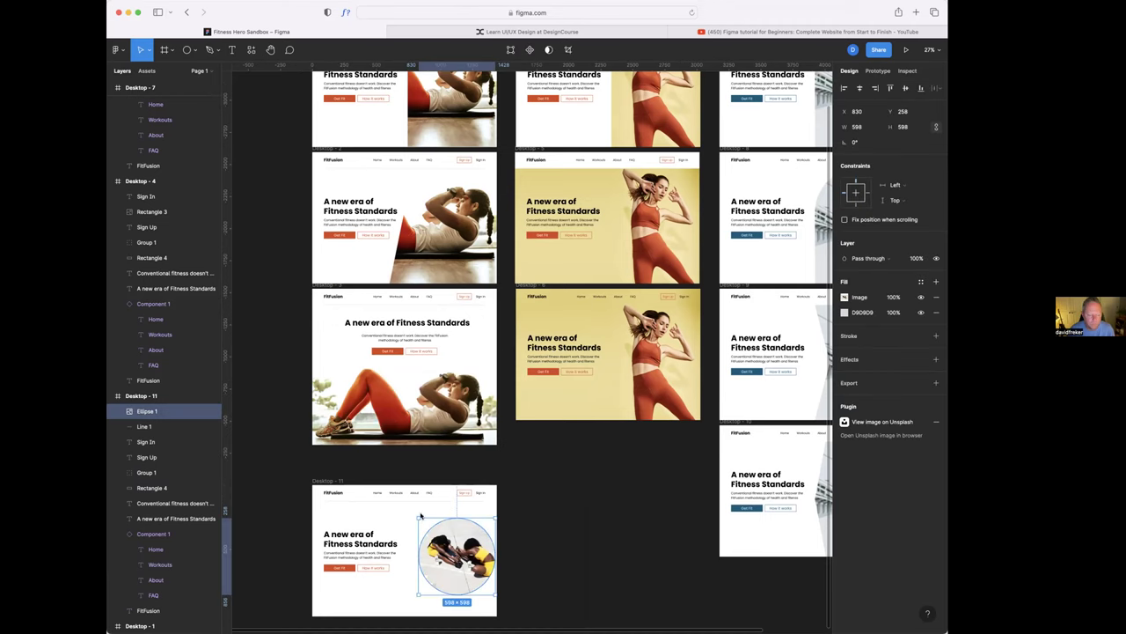
drag(417, 518, 404, 513)
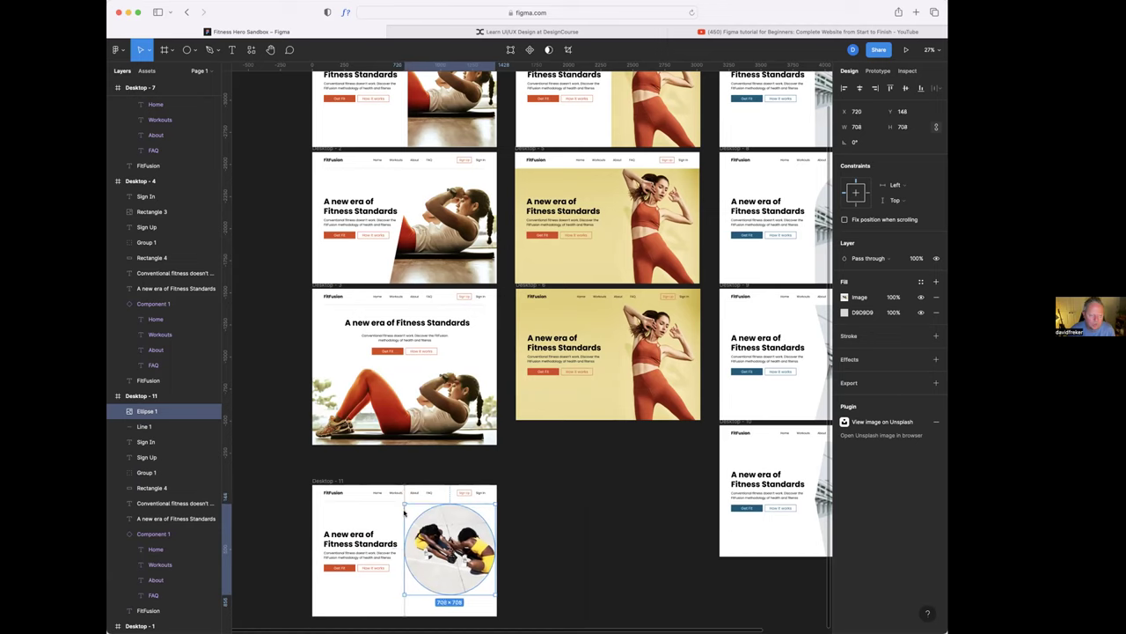
drag(449, 546, 448, 552)
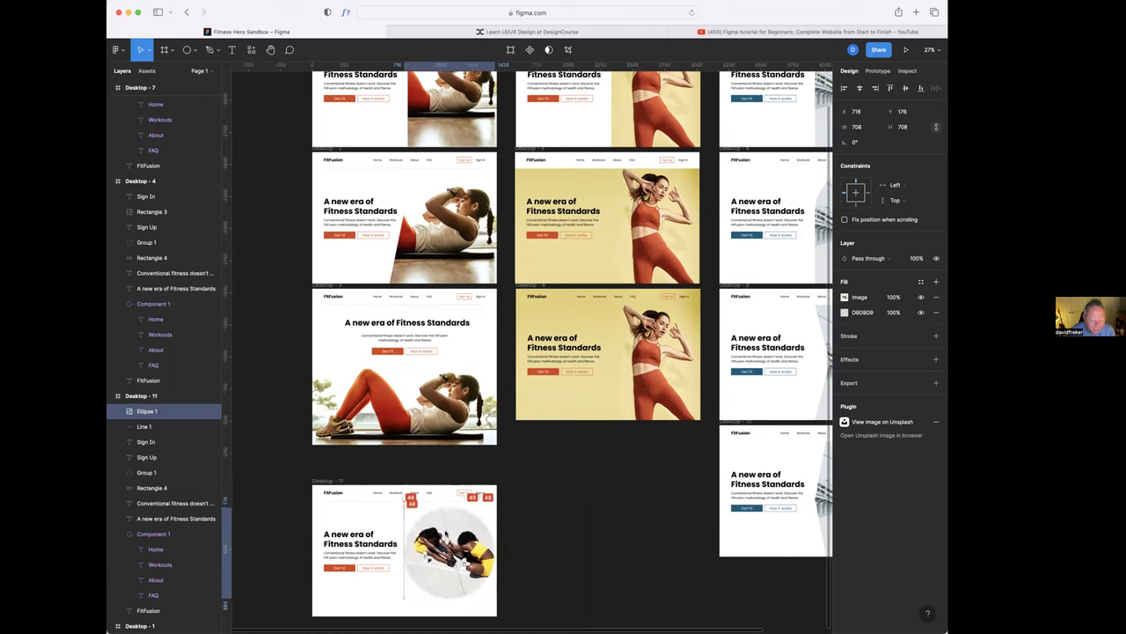
click(546, 539)
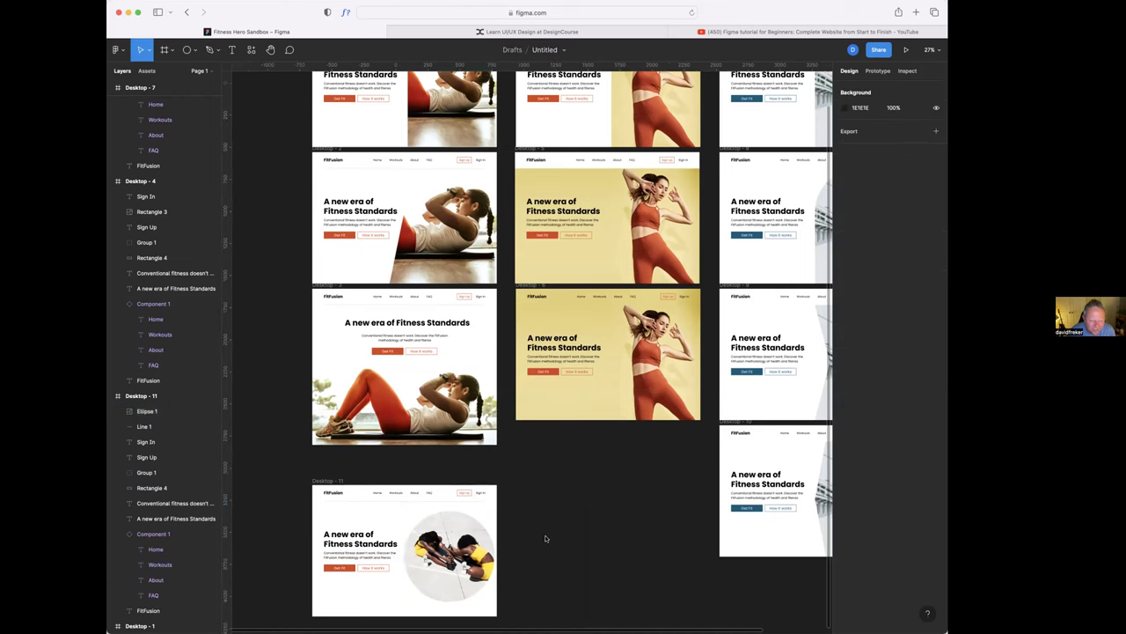
- Examine the Desktop - 11 hero close up, checking how the circular photo sits beside the headline and buttons
scroll(545, 539, down, 5)
scroll(555, 528, left, 4)
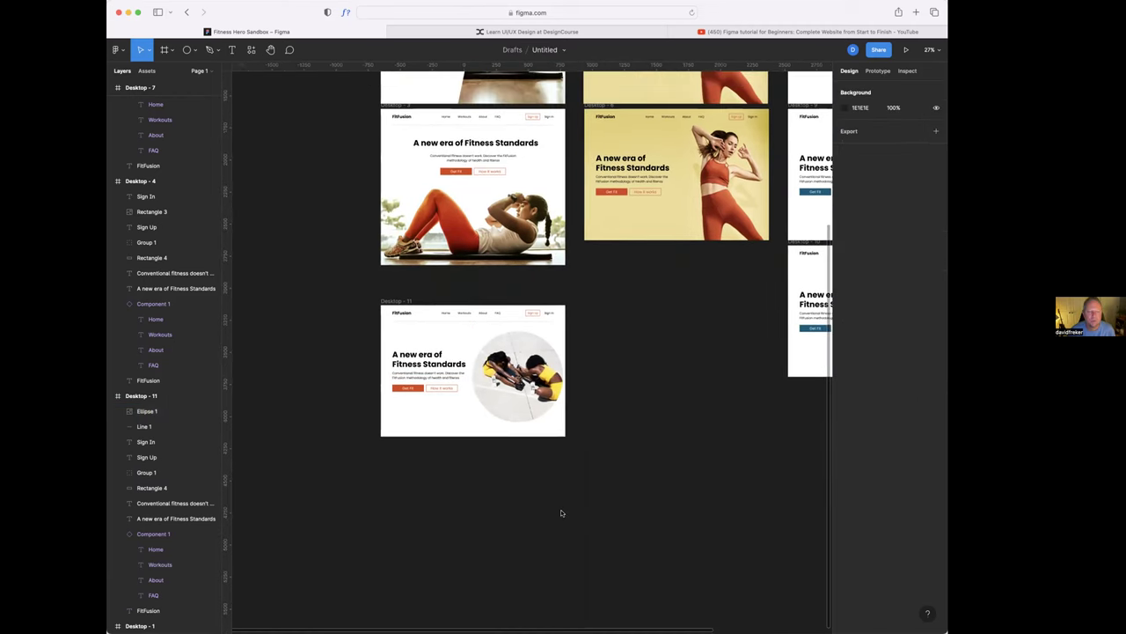
scroll(559, 514, left, 1)
scroll(558, 513, up, 5)
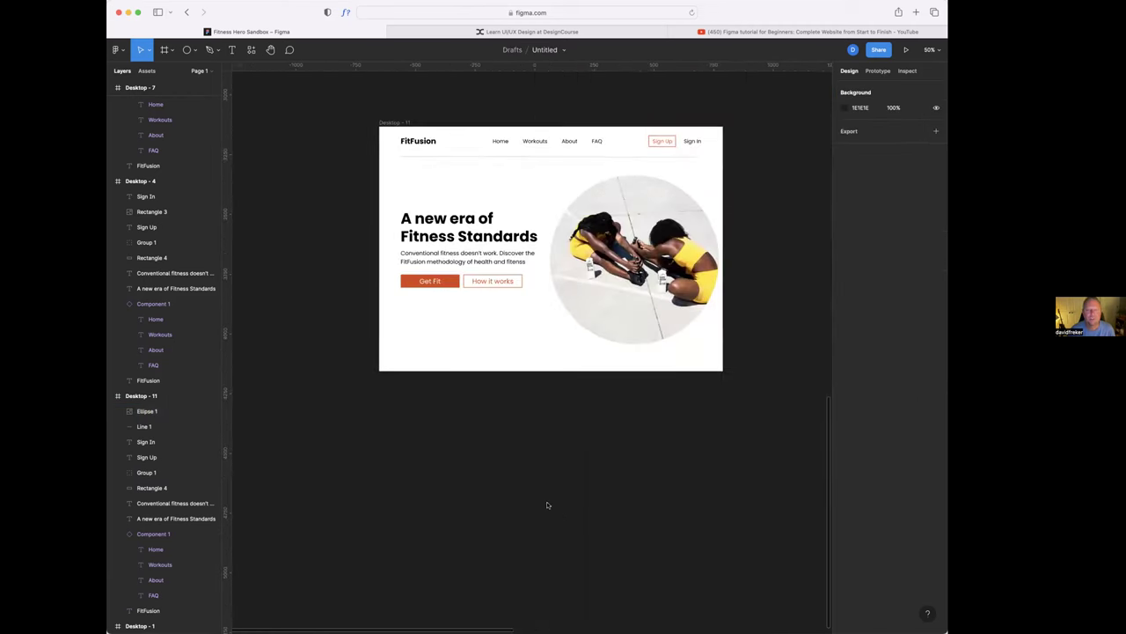
scroll(529, 485, up, 2)
scroll(538, 501, up, 3)
scroll(539, 502, up, 3)
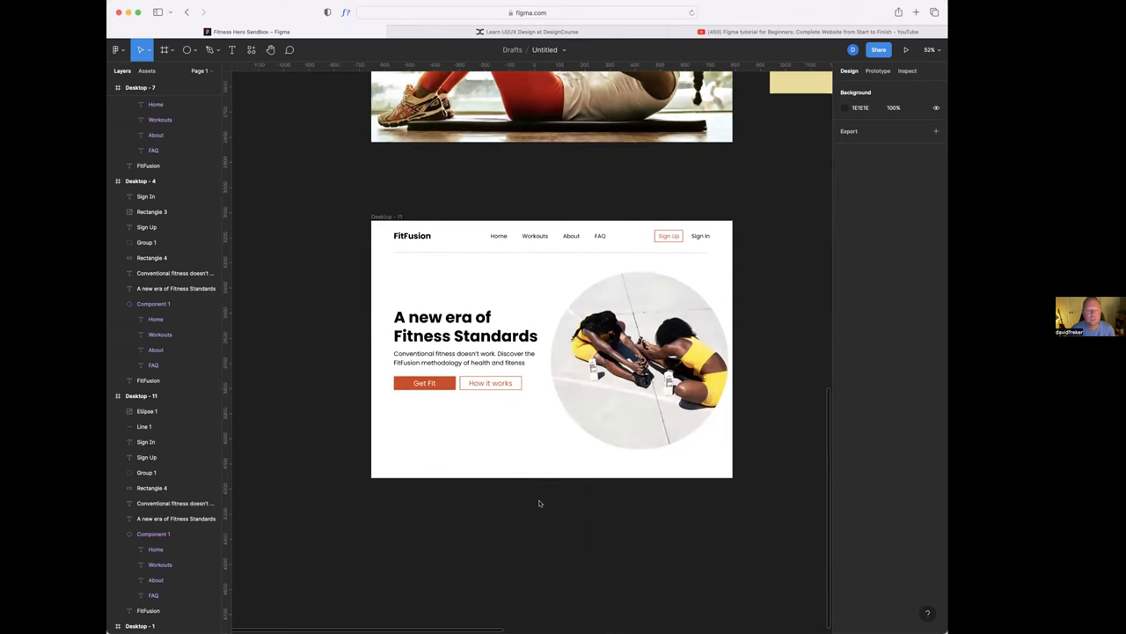
scroll(540, 504, up, 3)
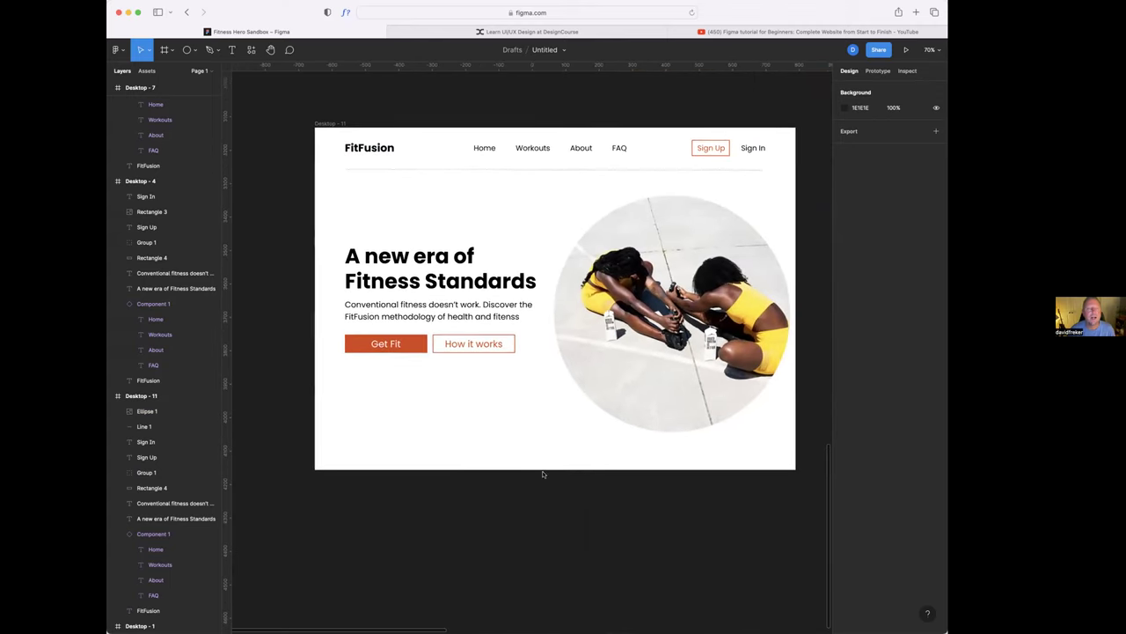
scroll(546, 479, up, 1)
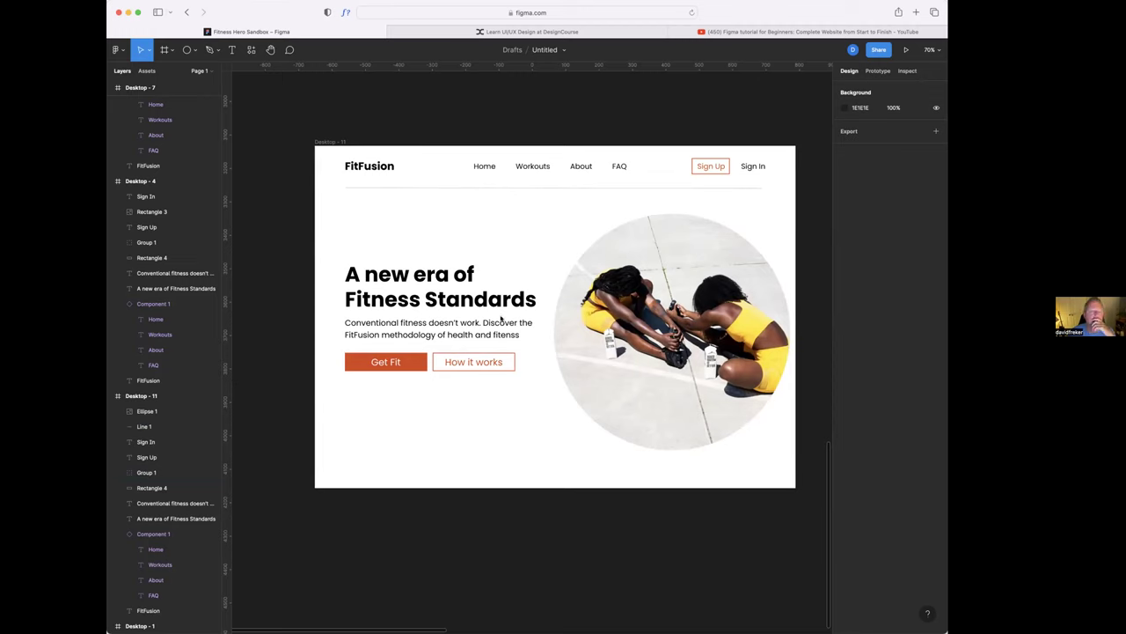
- Draw a closed five-point Pen shape about 419 × 258 below the hero buttons, with one curved edge on its right
click(195, 50)
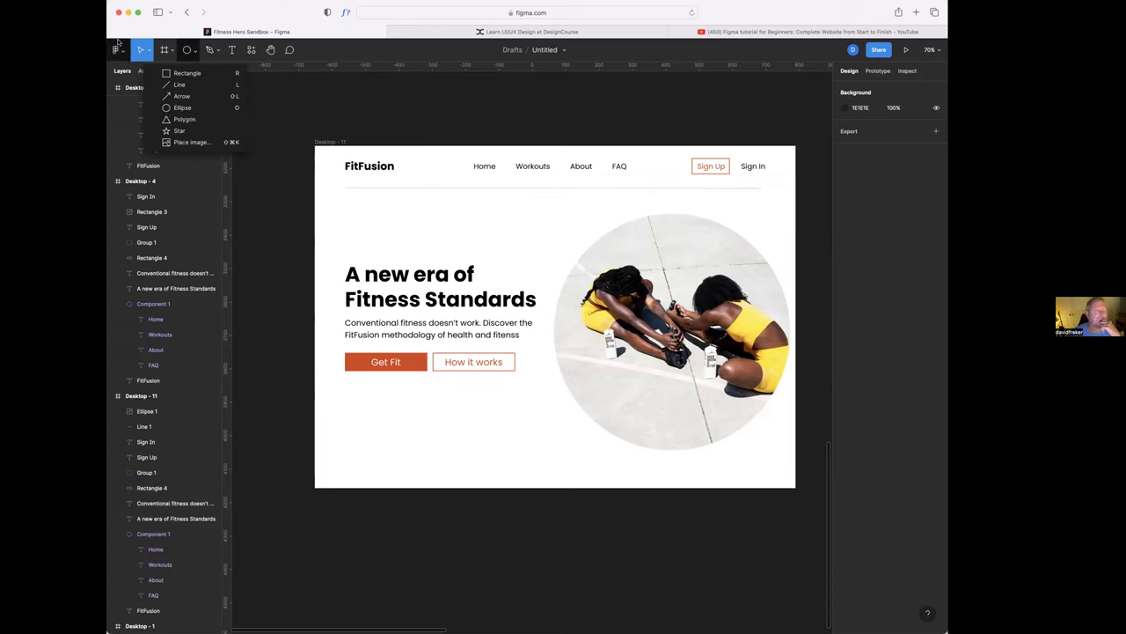
click(217, 50)
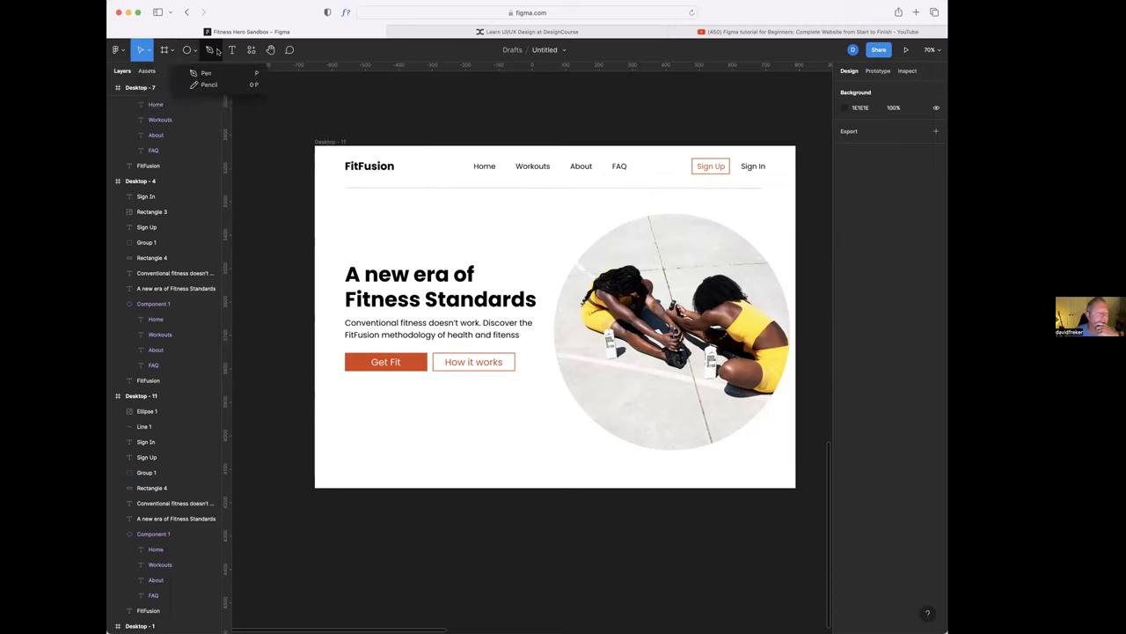
click(217, 50)
click(205, 73)
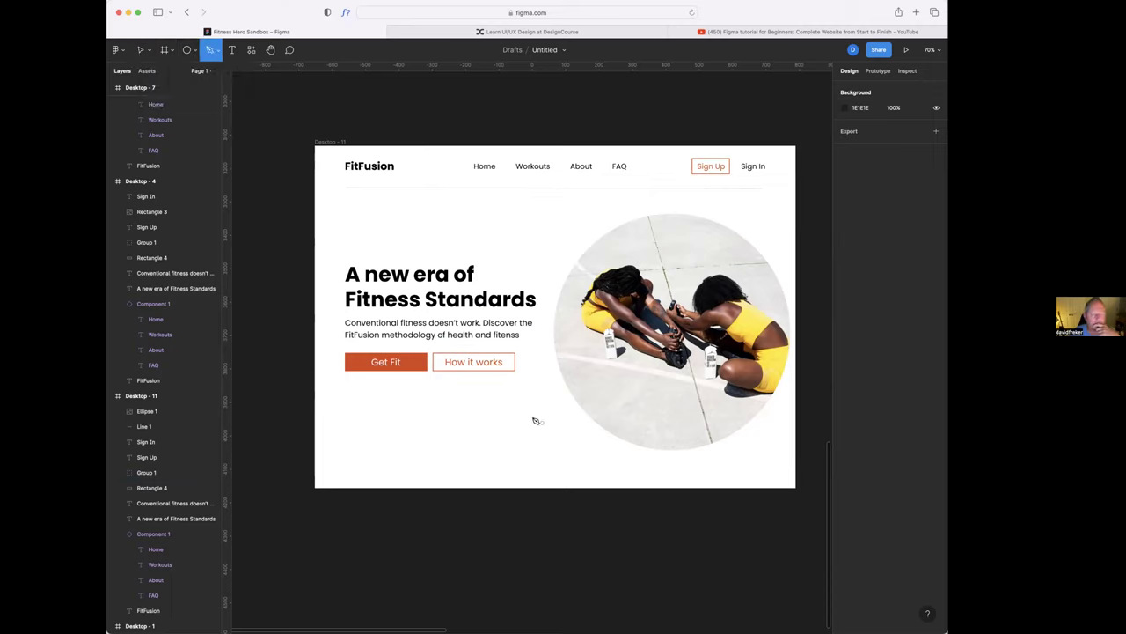
click(445, 388)
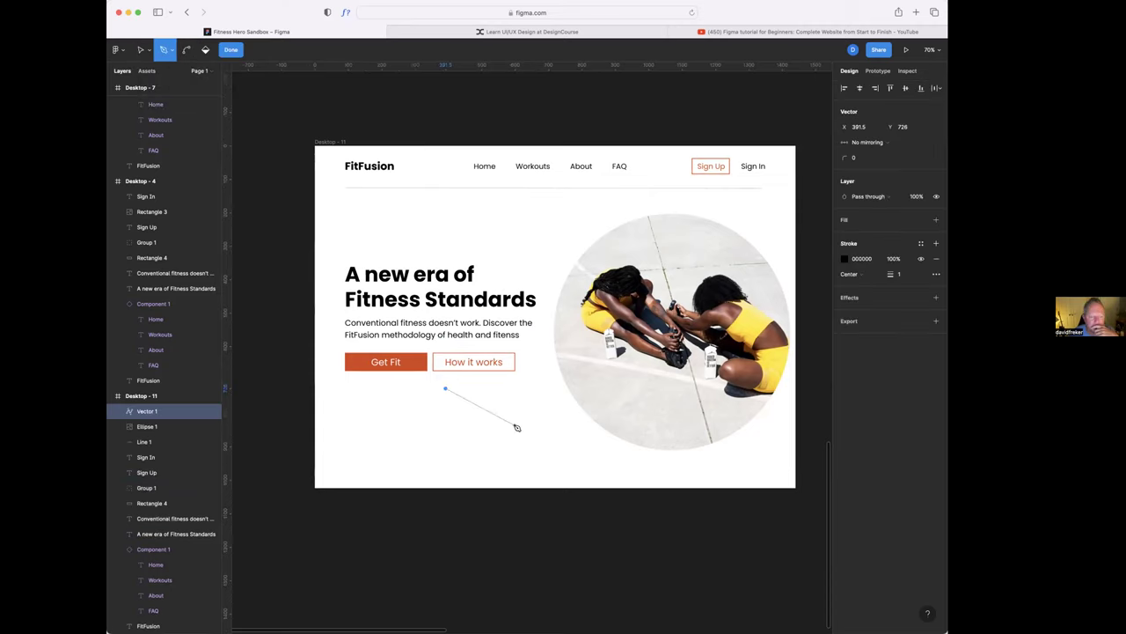
drag(512, 450, 459, 476)
click(459, 475)
click(371, 441)
click(423, 388)
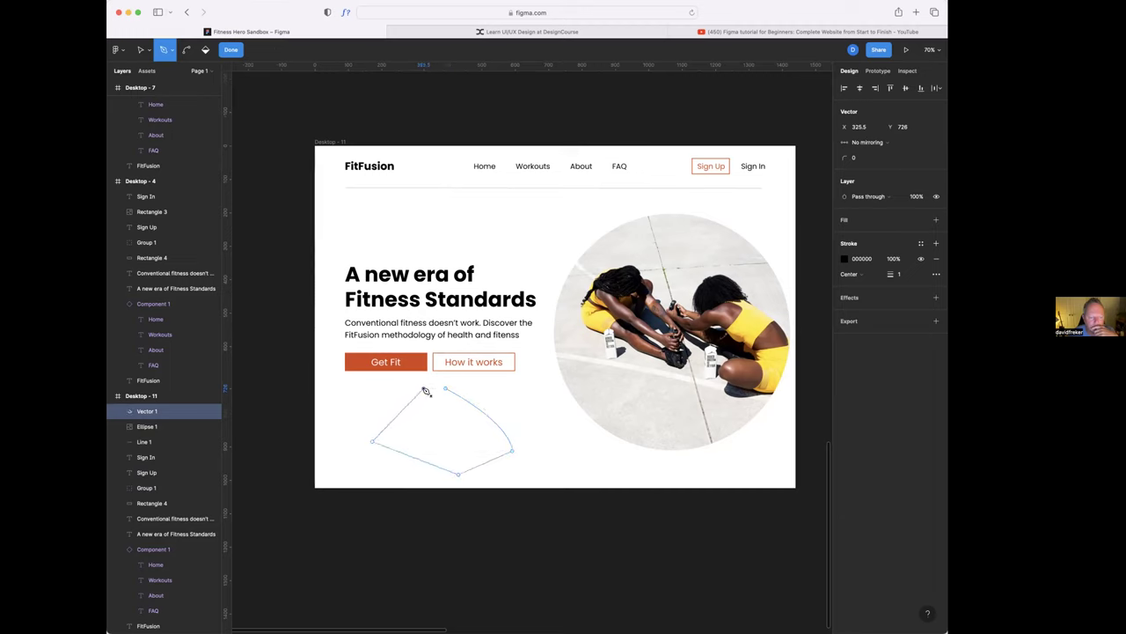
click(446, 388)
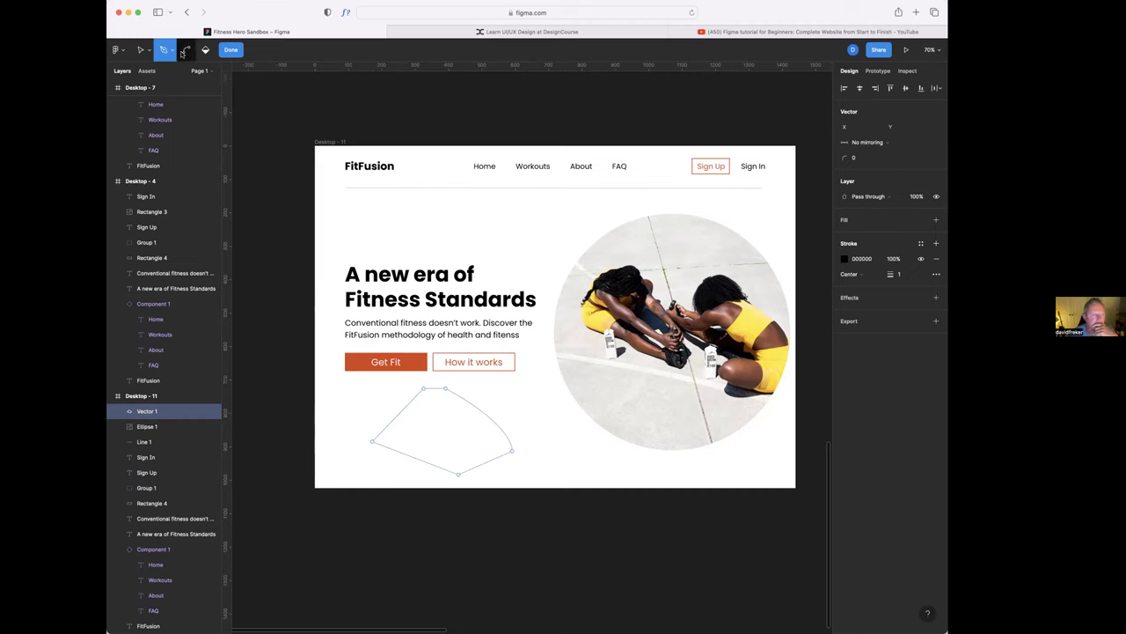
click(230, 49)
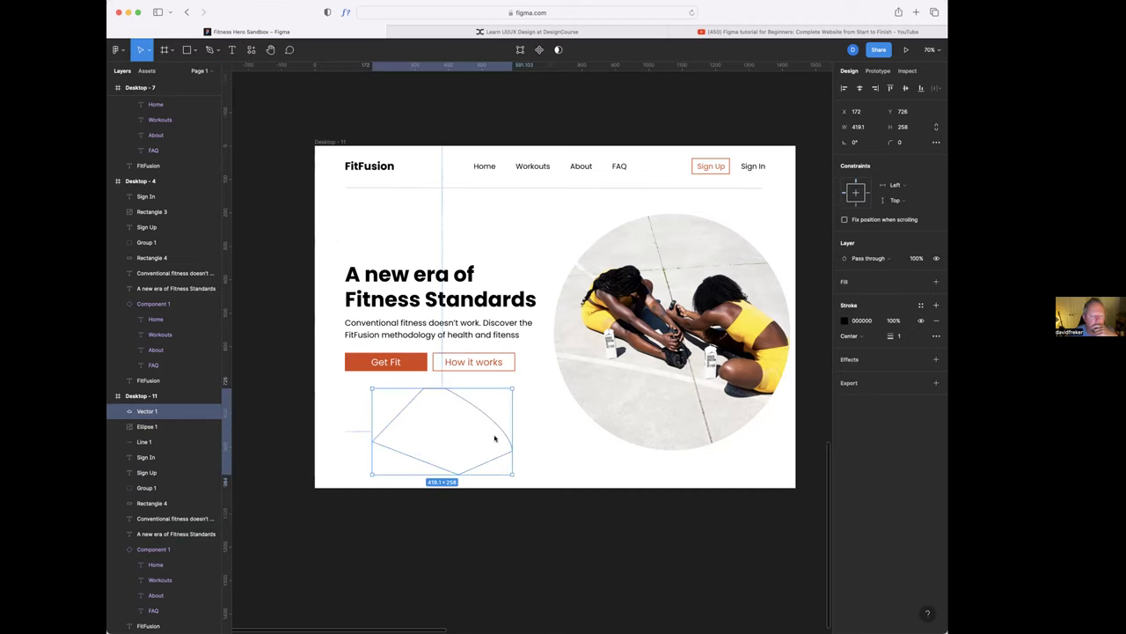
- Select inside the Pen shape below the buttons and open the Unsplash plugin for that selection
click(445, 425)
right_click(435, 422)
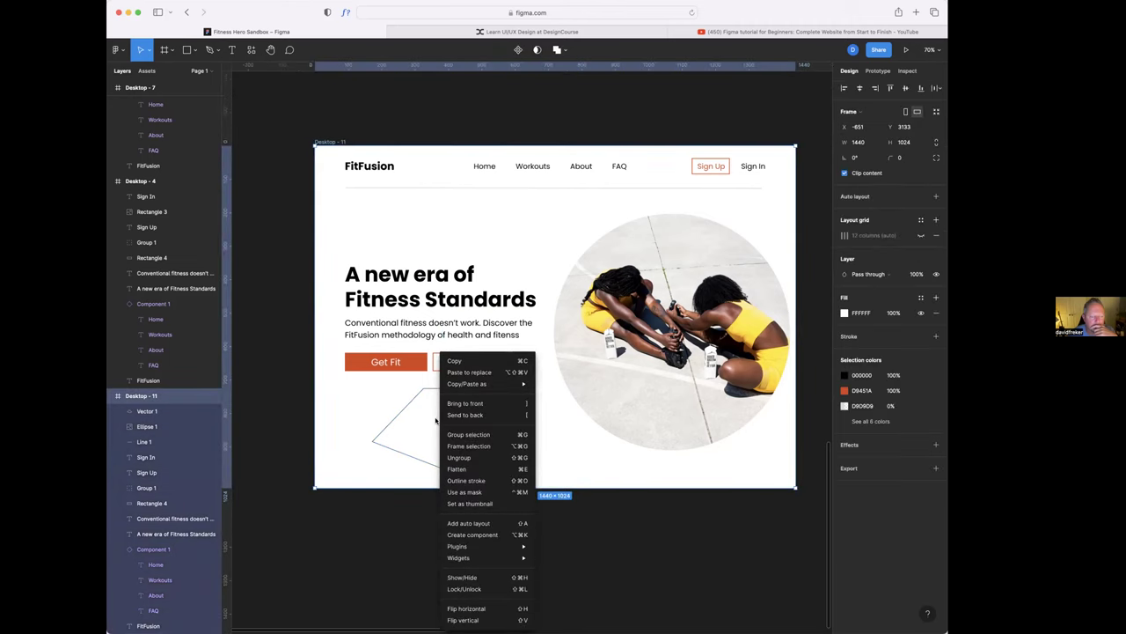
key(Escape)
click(426, 420)
right_click(446, 420)
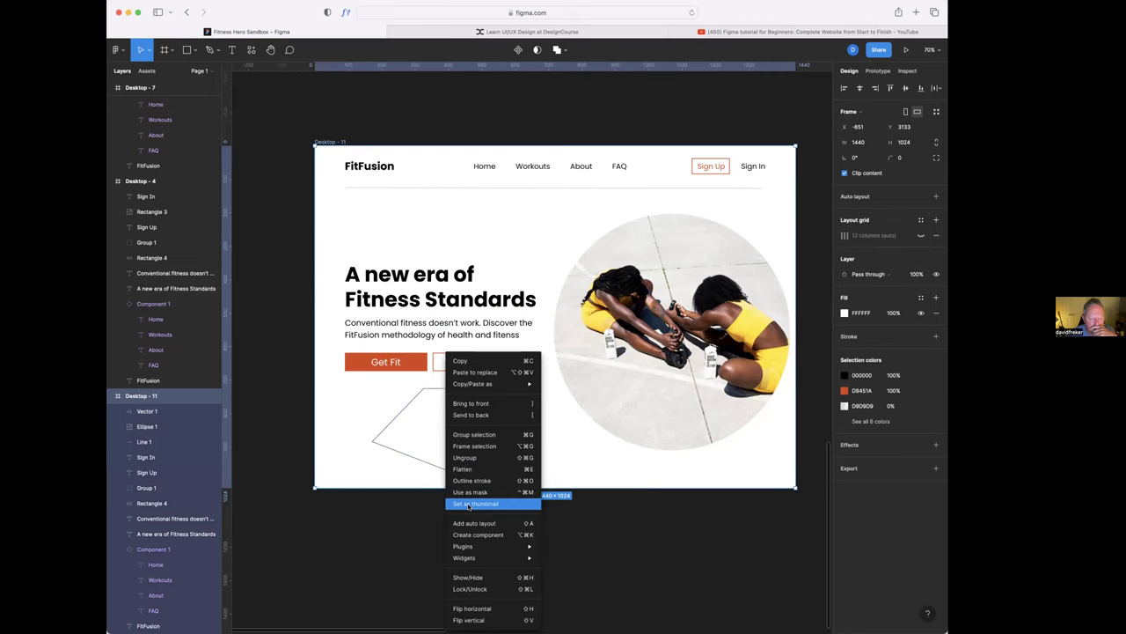
mouse_move(478, 545)
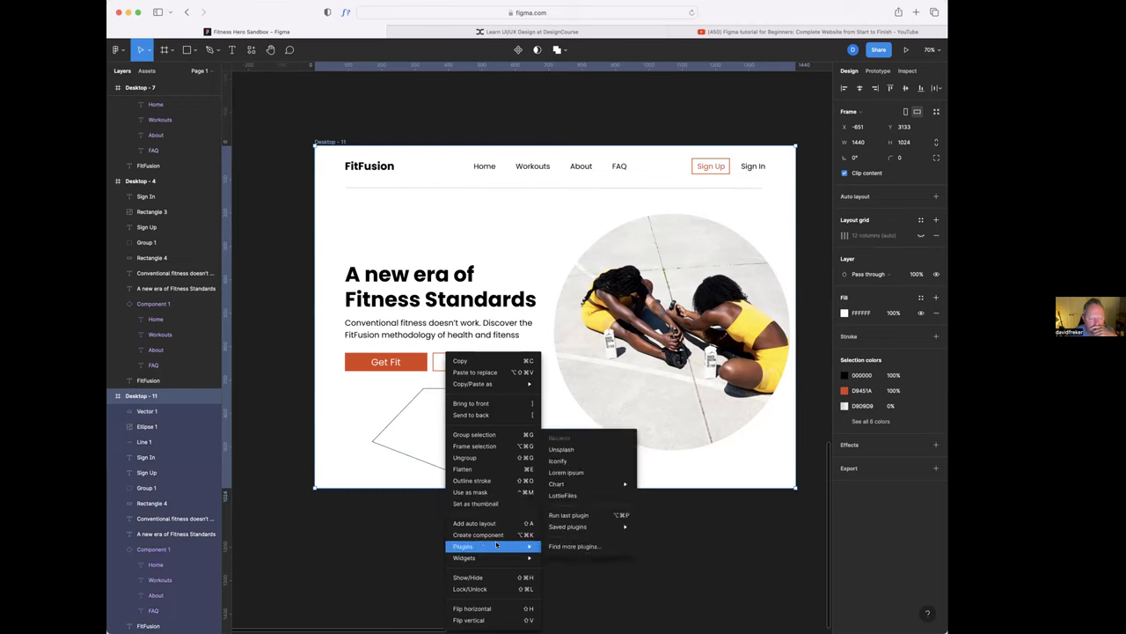
click(561, 449)
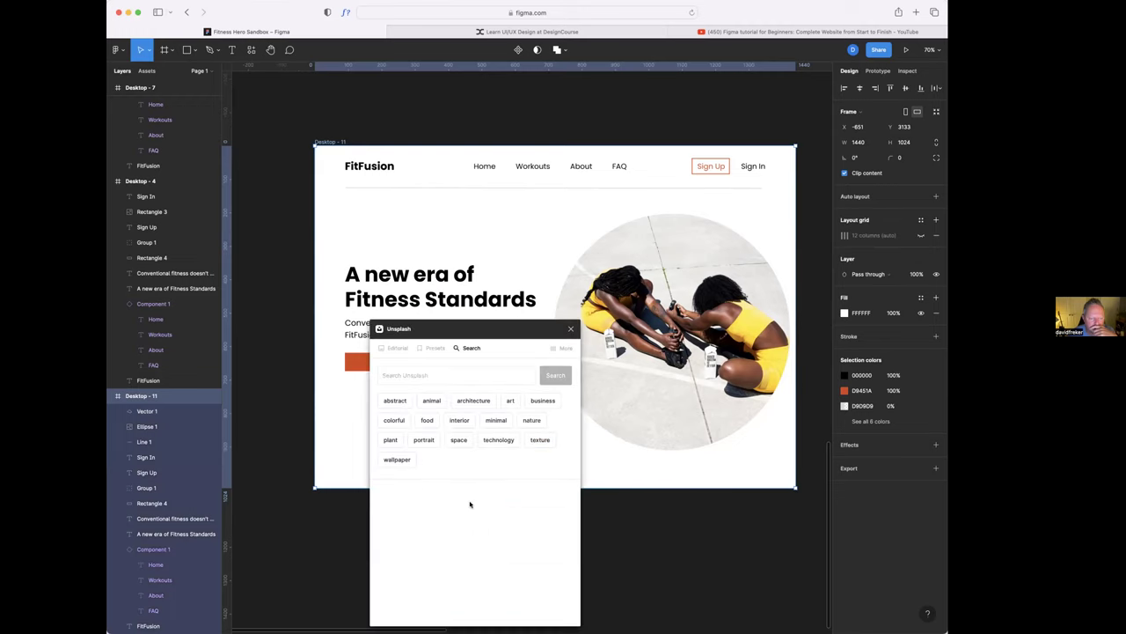
- Search Unsplash for person and apply the portrait of the red-haired woman in front of blue water as the fill
click(438, 374)
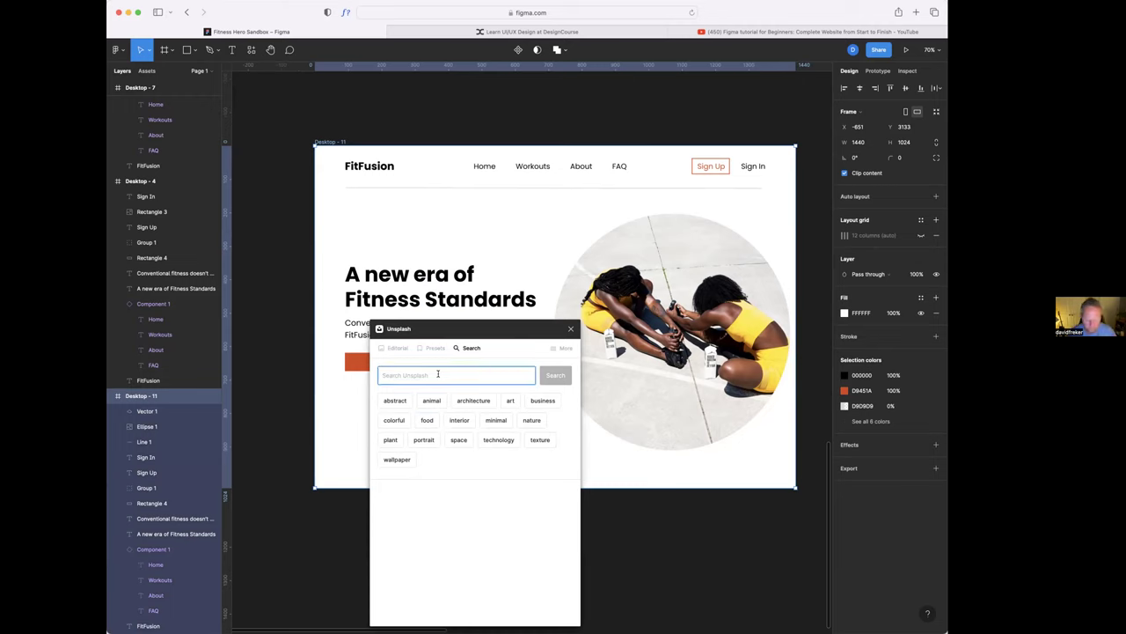
text(person)
key(Return)
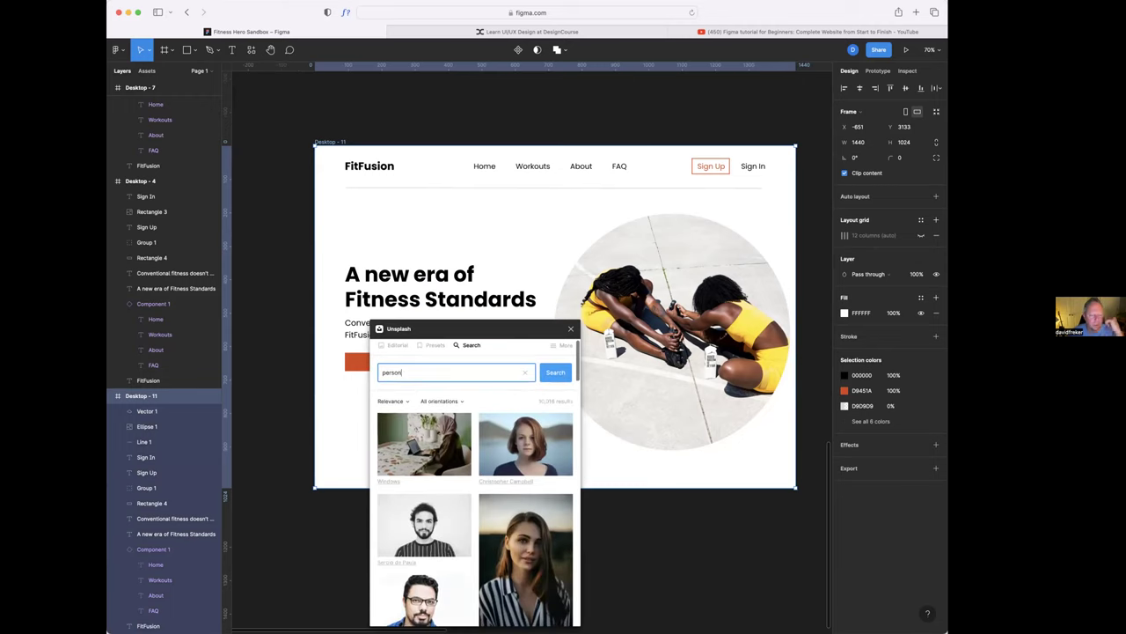
click(518, 445)
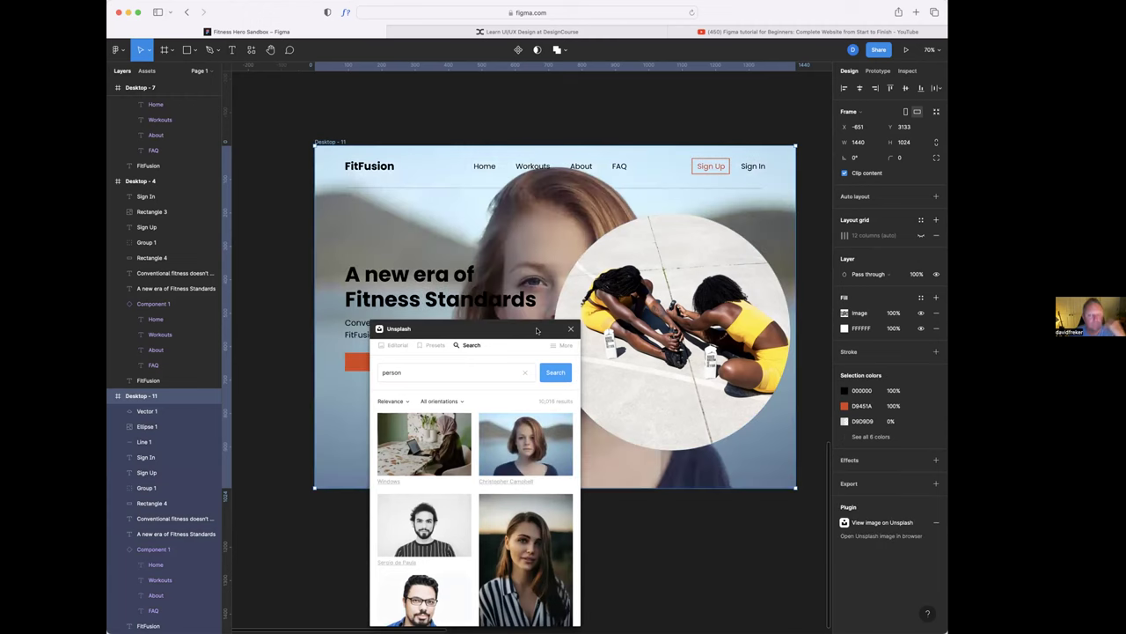
- Undo the portrait fill on the Desktop - 11 frame and open the Unsplash plugin for the Pen shape below the buttons
click(570, 329)
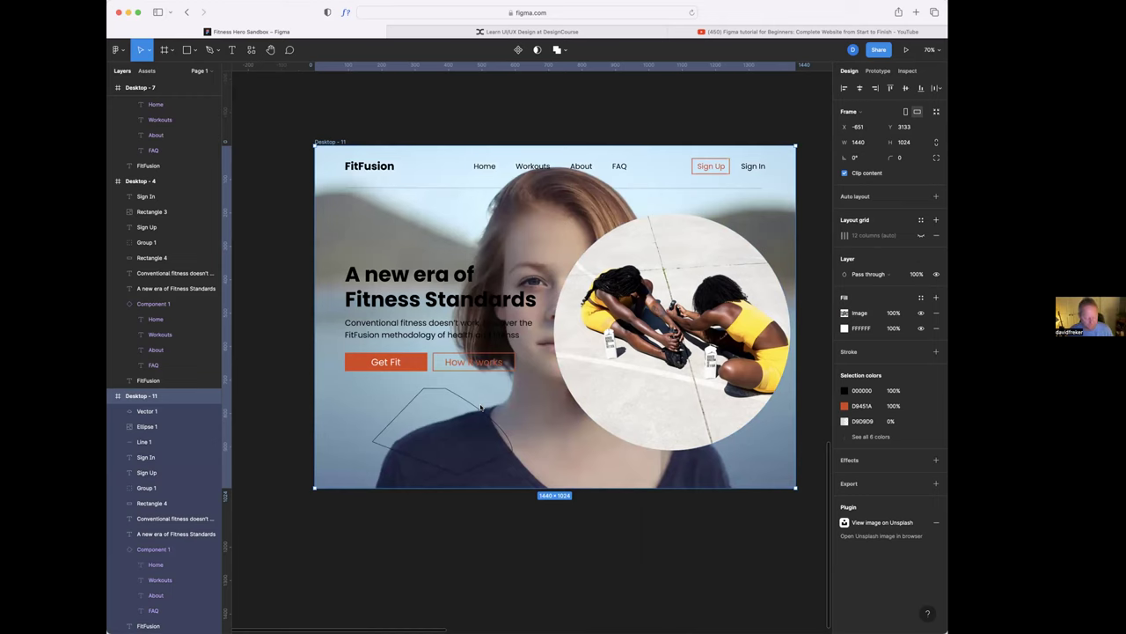
key(super+z)
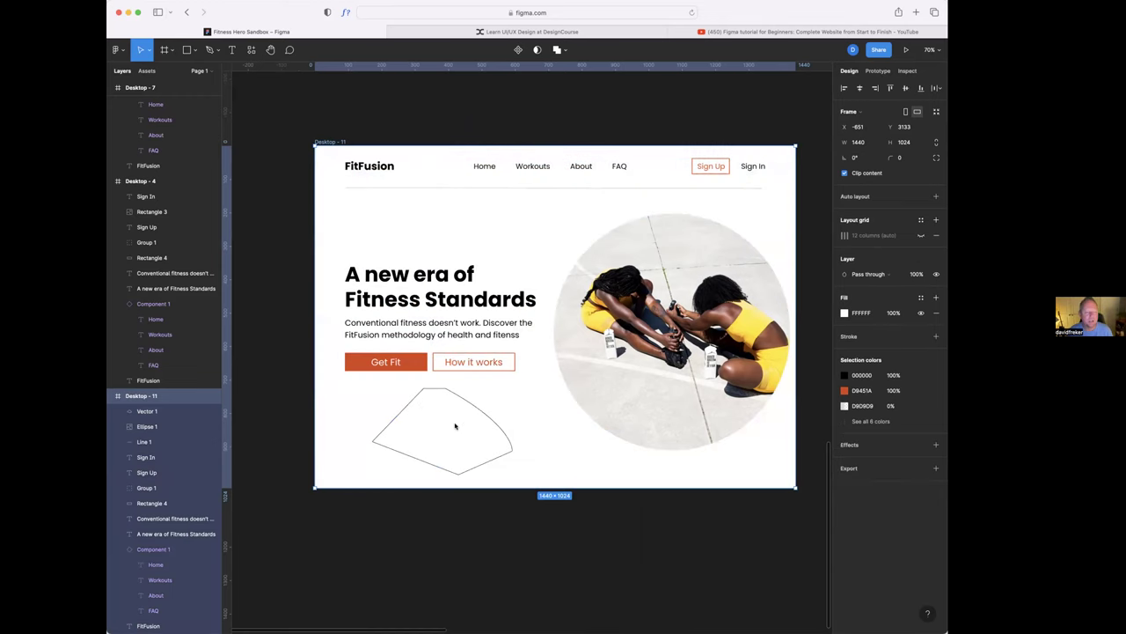
click(450, 414)
click(442, 395)
right_click(445, 398)
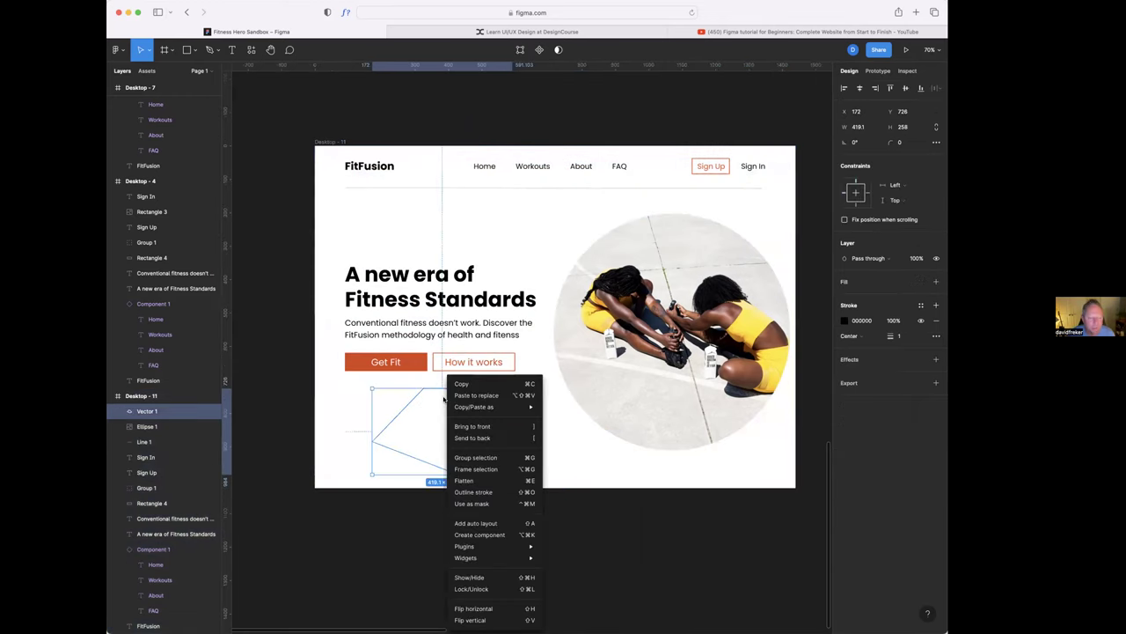
mouse_move(493, 545)
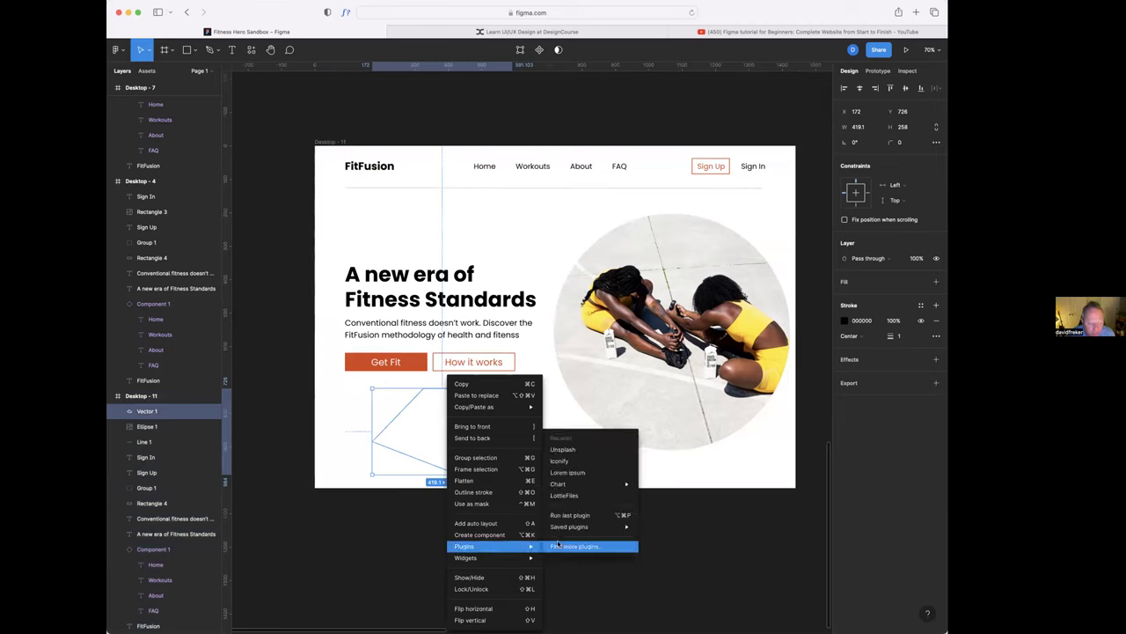
click(561, 448)
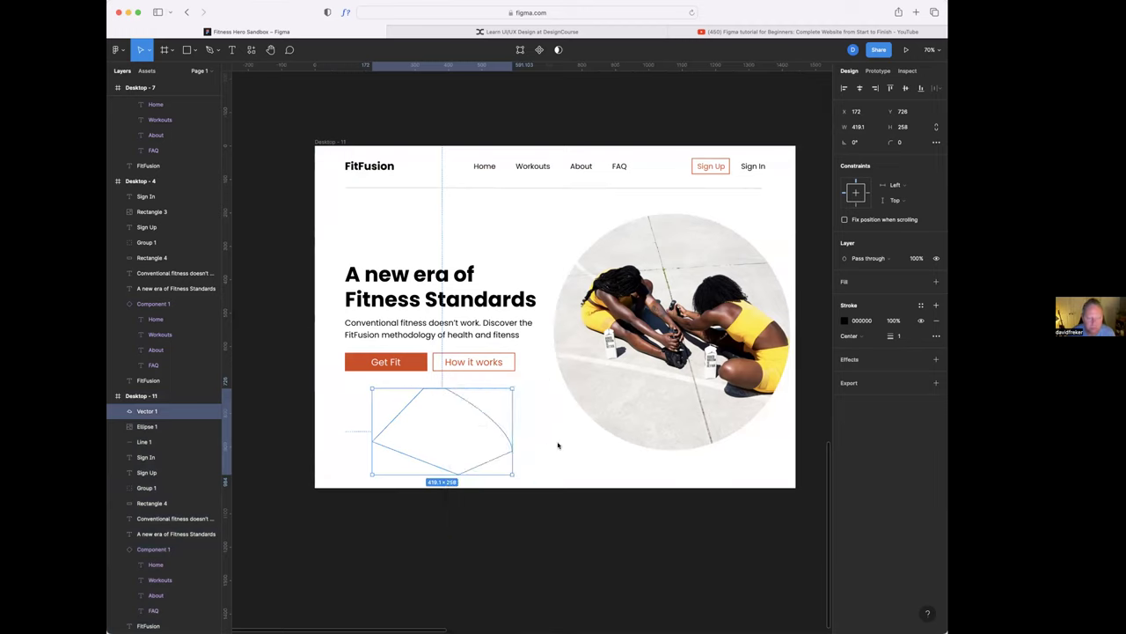
- Search Unsplash for person and fill the Pen shape with the portrait of the red-haired woman, closing the plugin
click(449, 376)
text(person)
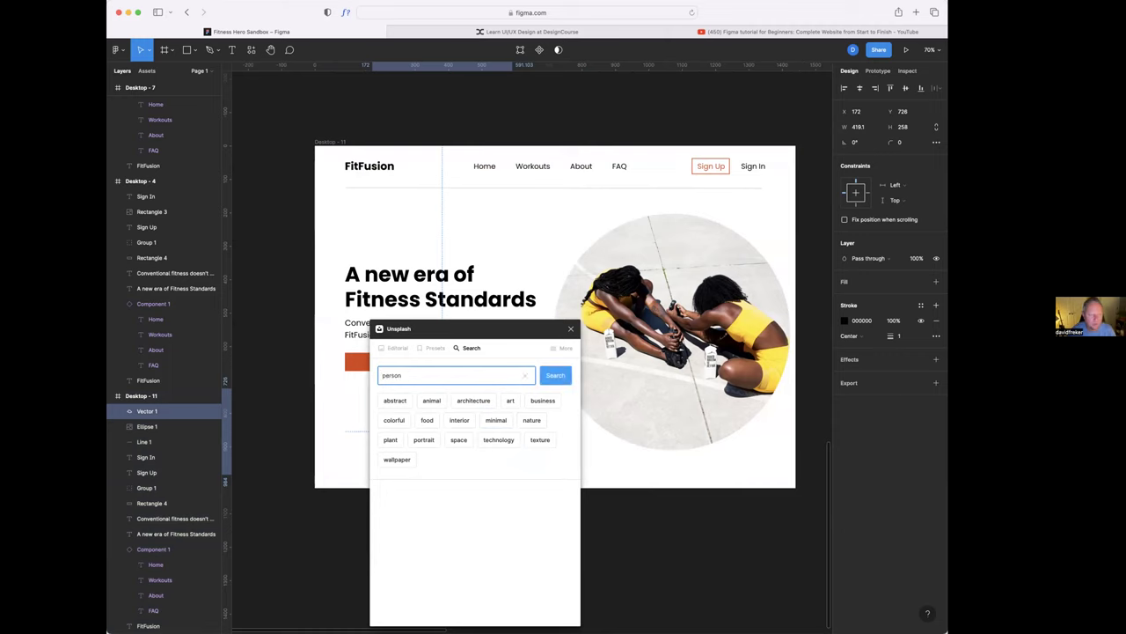
key(Return)
click(517, 432)
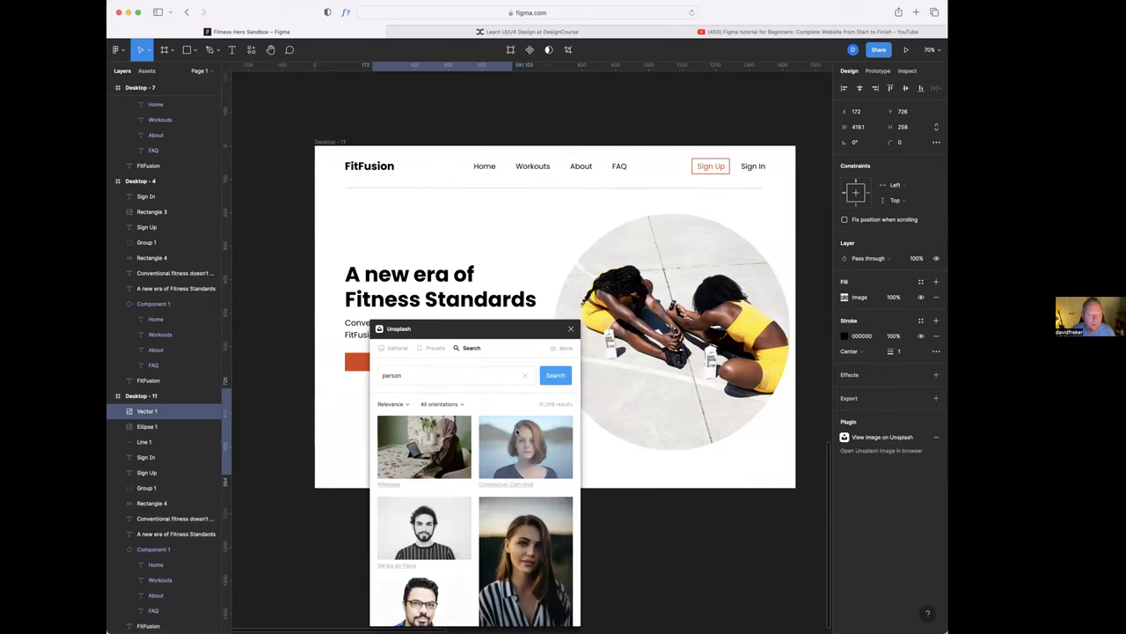
drag(509, 331, 699, 332)
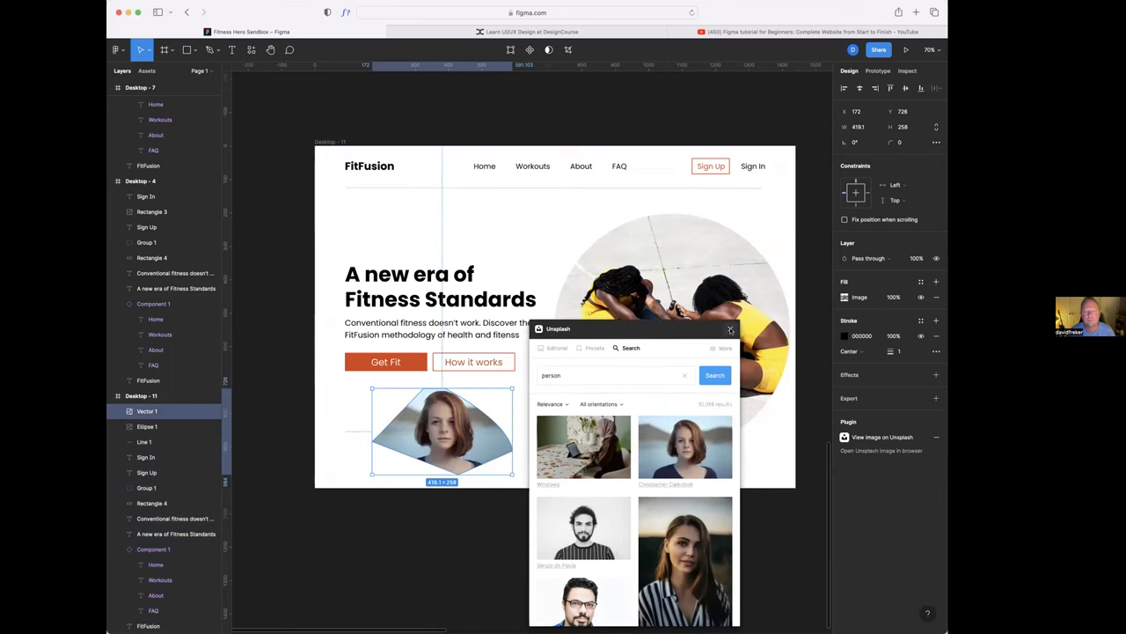
click(730, 328)
click(642, 531)
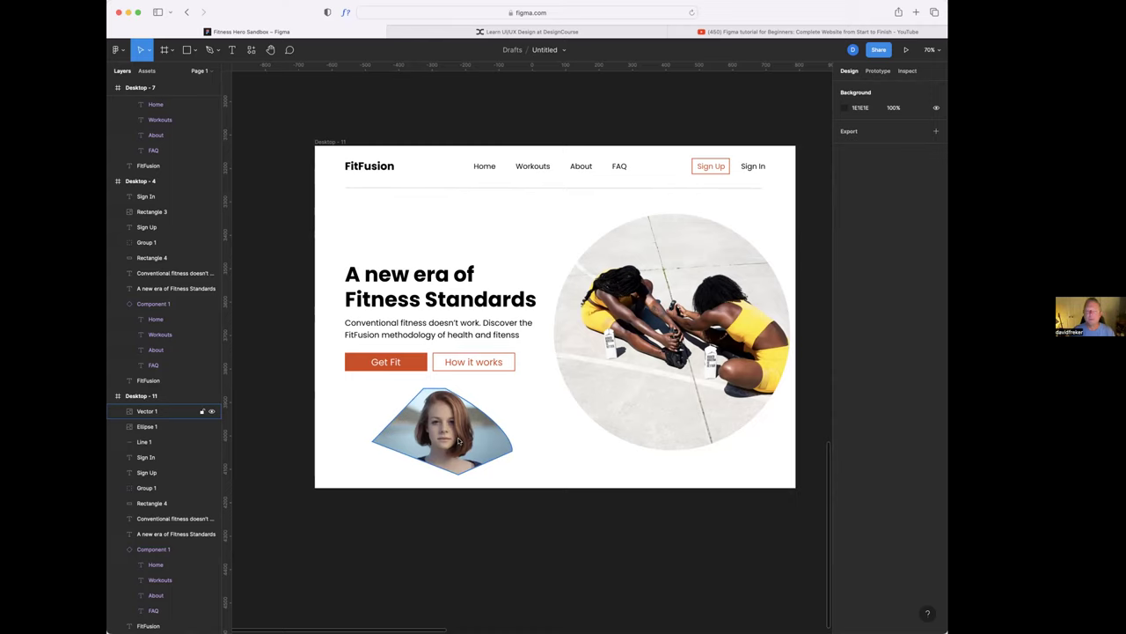
- Examine all the FitFusion hero variations side by side, comparing their photos, photo shapes, backgrounds and button colours
scroll(457, 440, right, 3)
scroll(460, 442, left, 2)
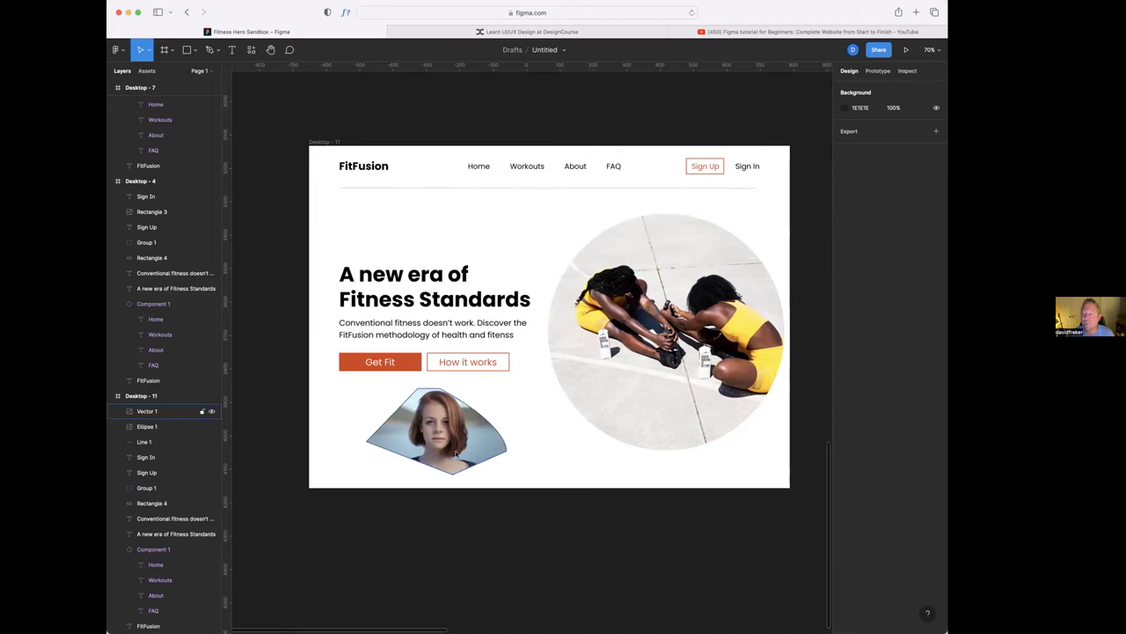
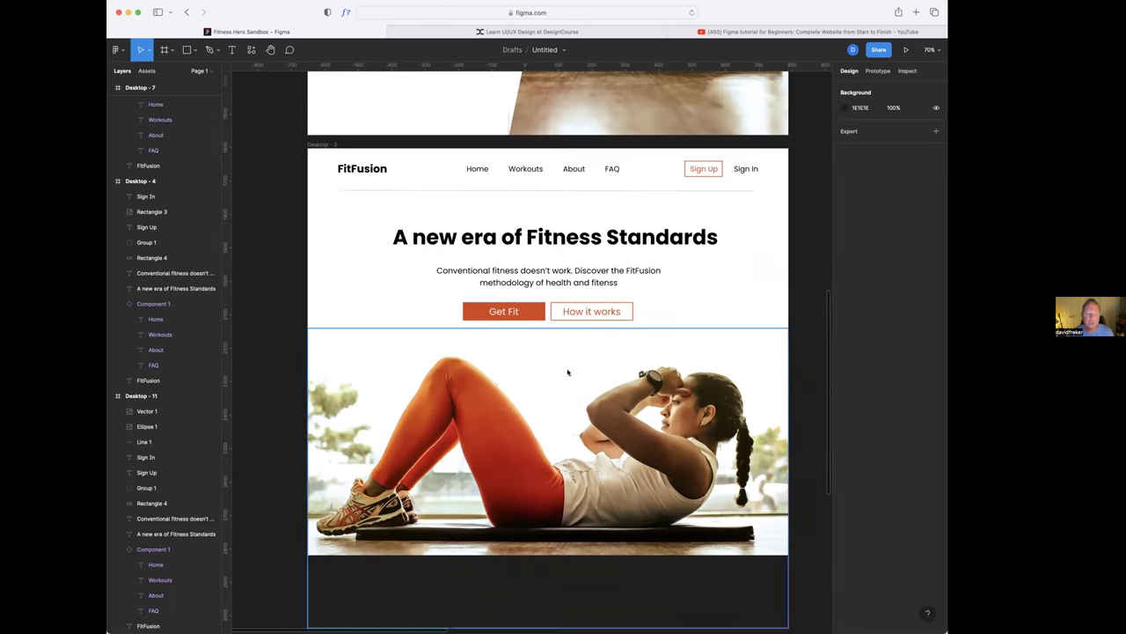
scroll(565, 374, down, 3)
scroll(565, 374, down, 5)
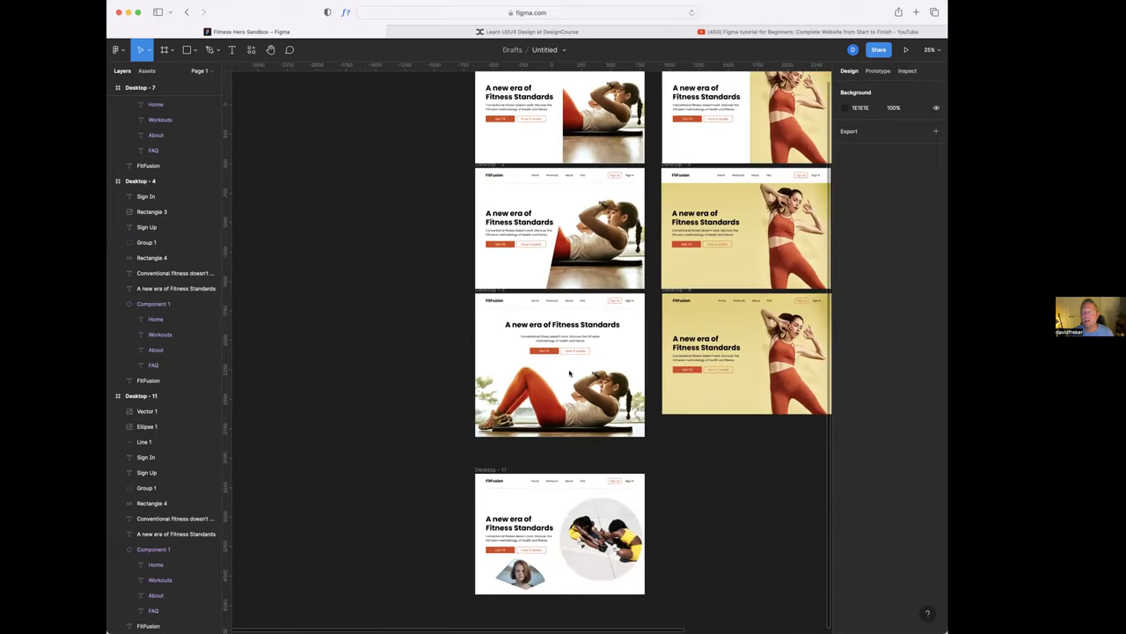
scroll(568, 371, right, 2)
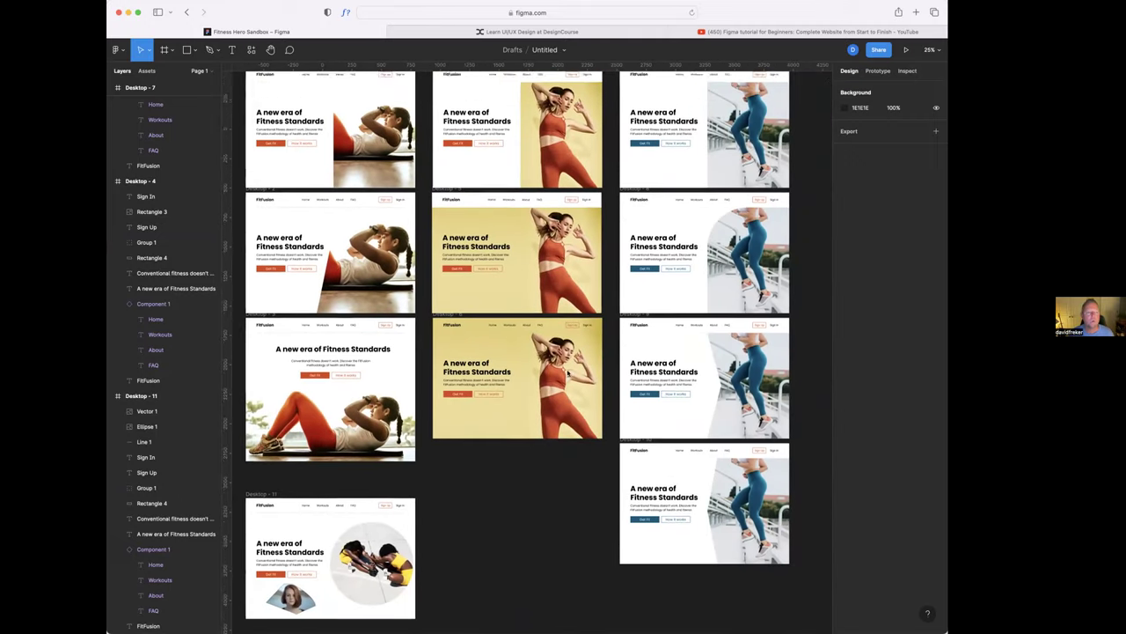
scroll(569, 377, up, 2)
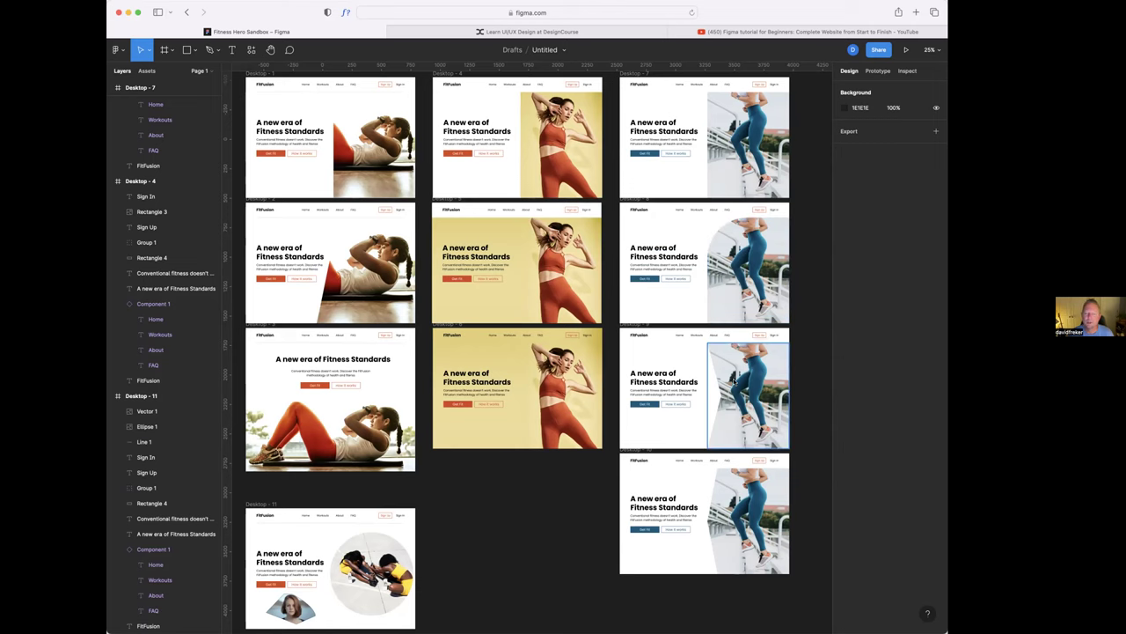
scroll(735, 378, down, 3)
scroll(736, 379, down, 1)
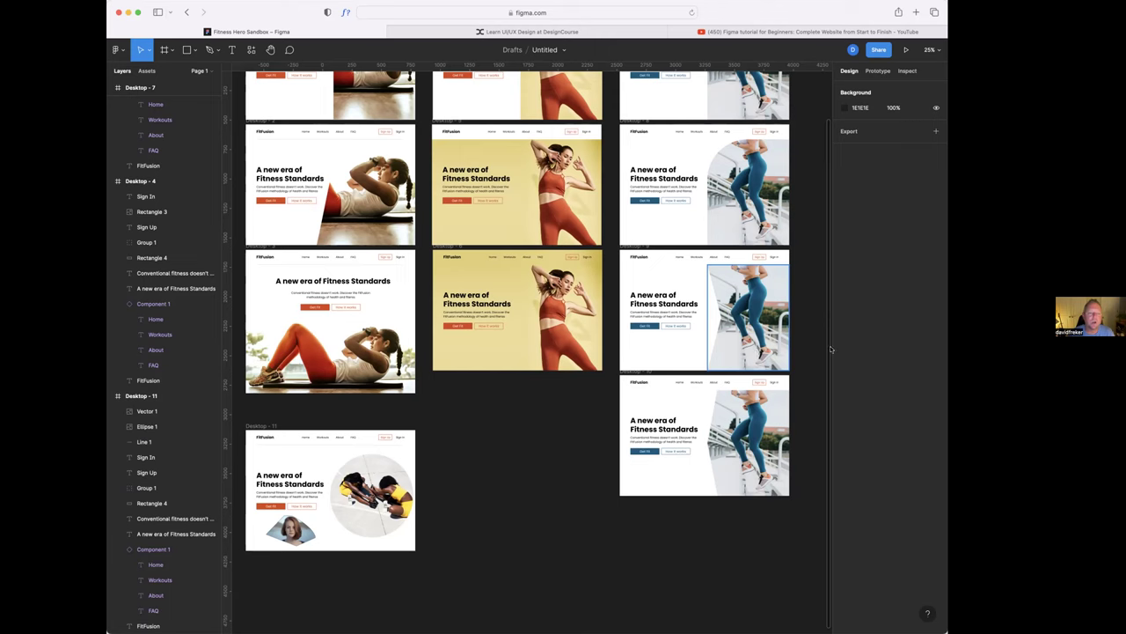
scroll(518, 260, up, 3)
scroll(518, 260, left, 3)
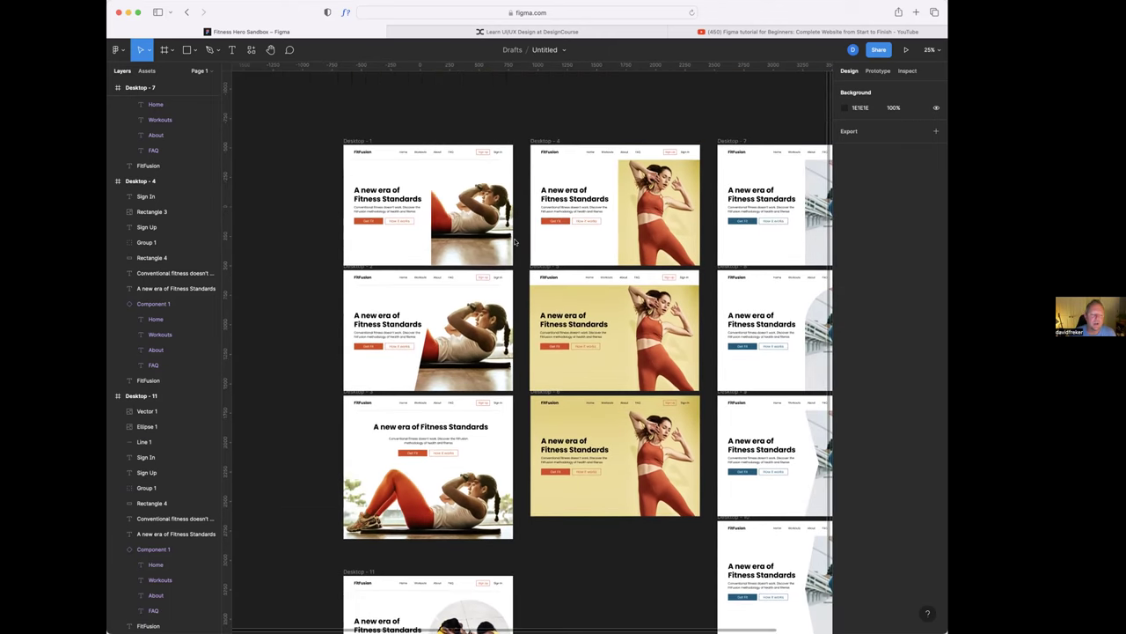
- Create a component from the Get Fit label and its orange rectangle in the Desktop - 11 hero
scroll(519, 260, down, 5)
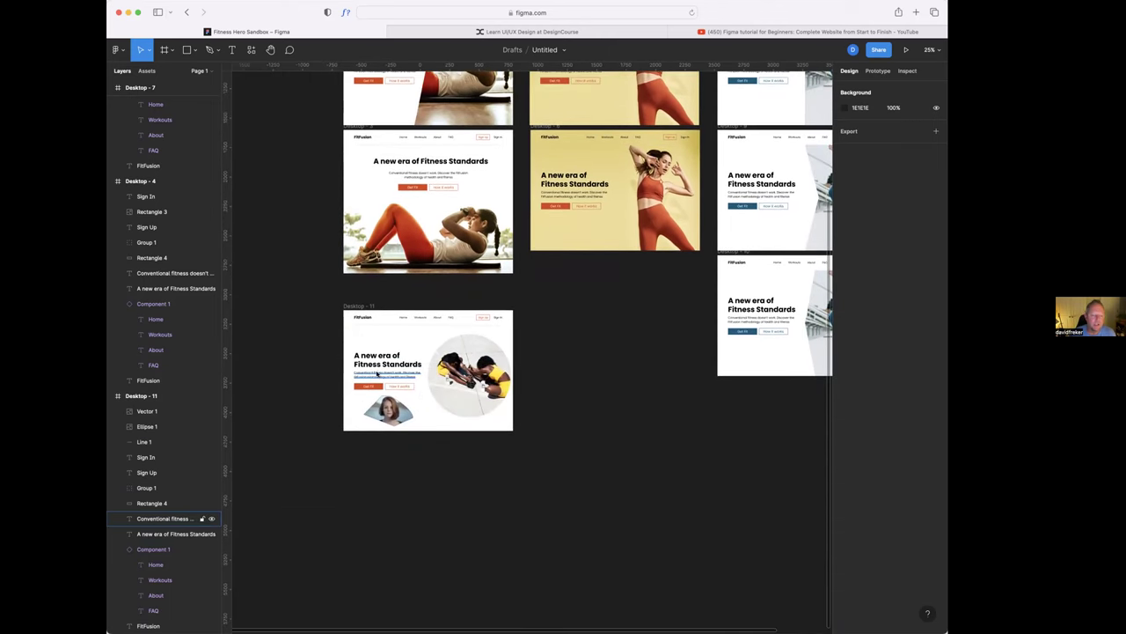
click(364, 306)
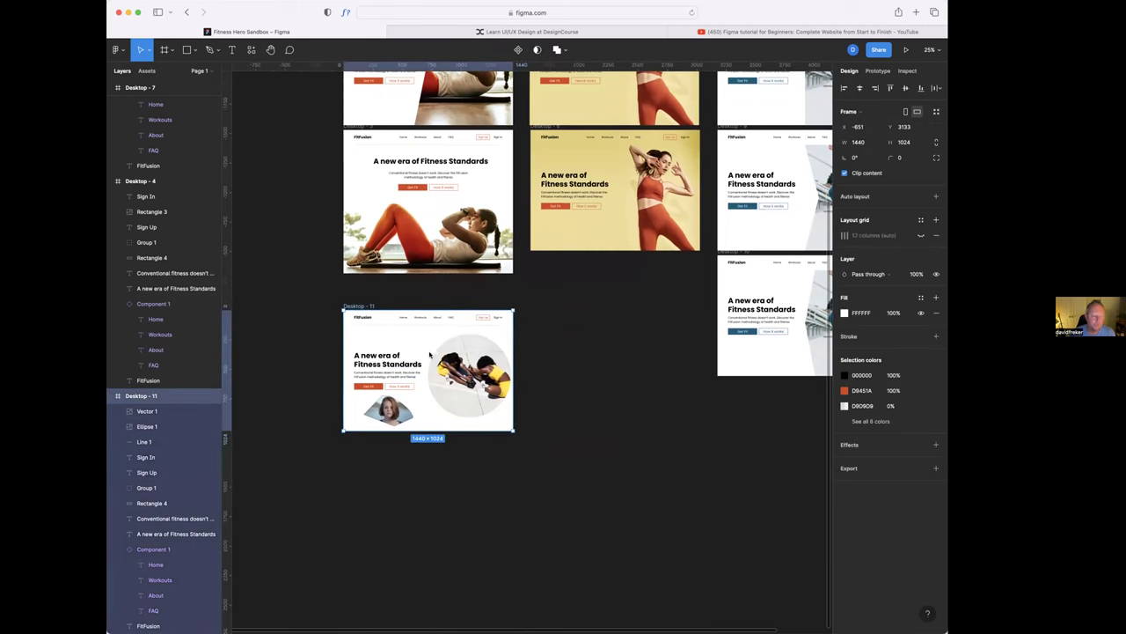
scroll(426, 359, down, 3)
scroll(426, 359, up, 5)
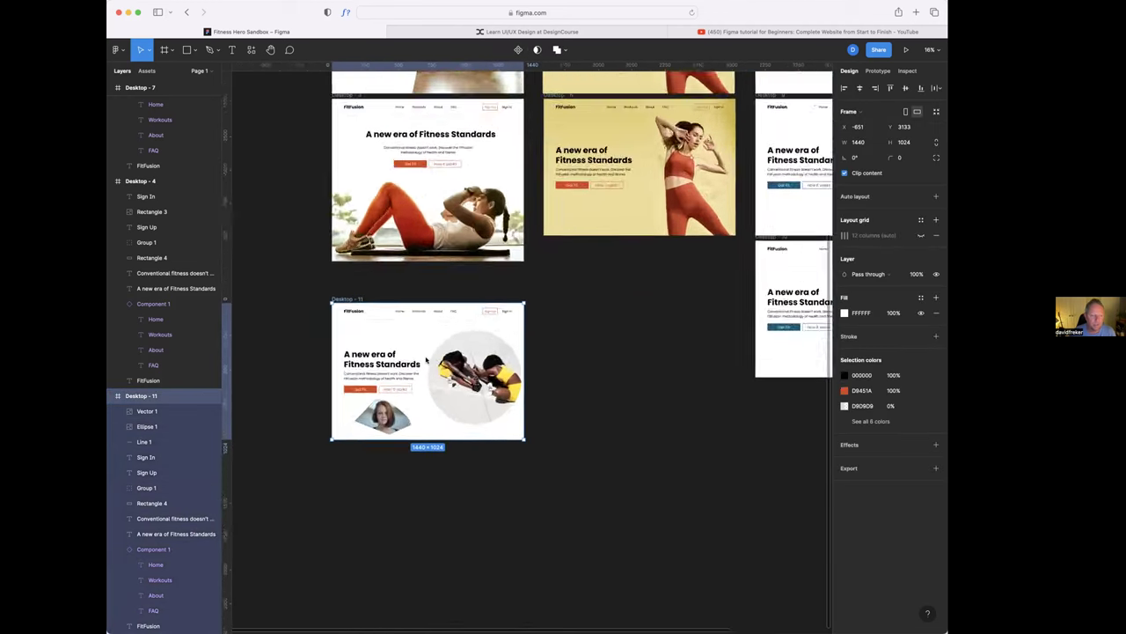
scroll(409, 351, down, 2)
scroll(431, 349, up, 4)
scroll(444, 349, down, 3)
scroll(444, 350, right, 2)
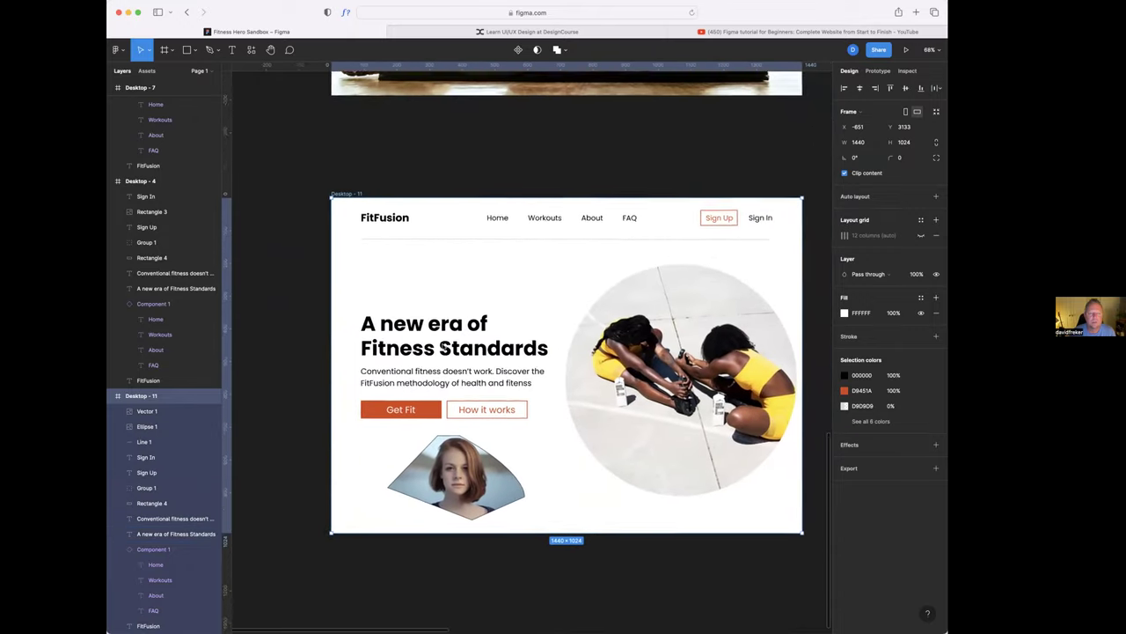
scroll(453, 377, down, 1)
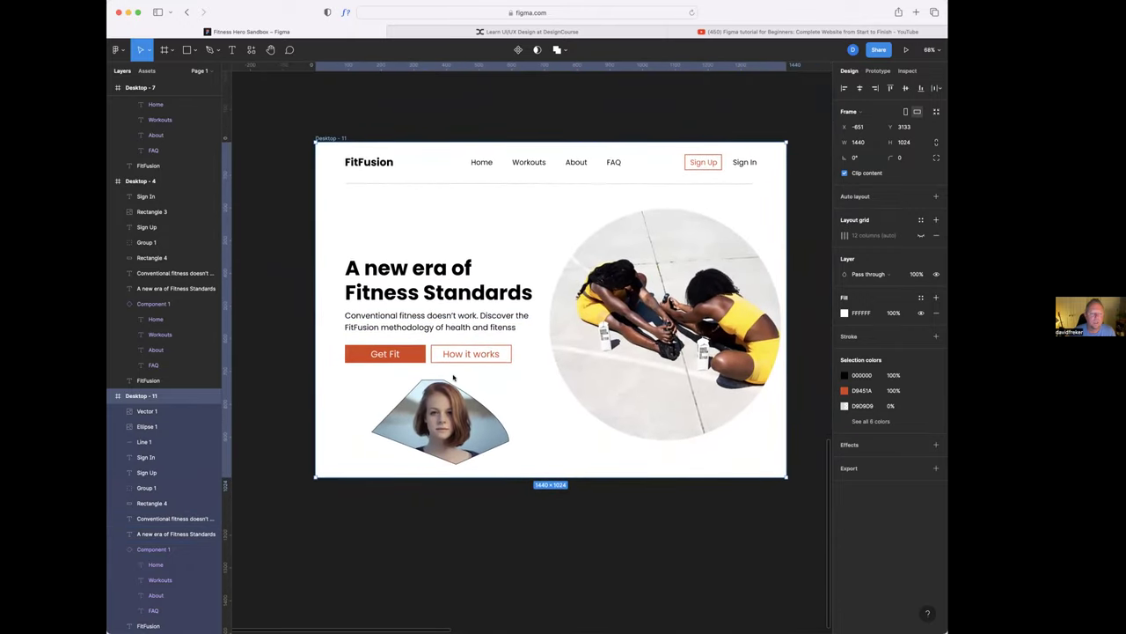
scroll(472, 378, up, 1)
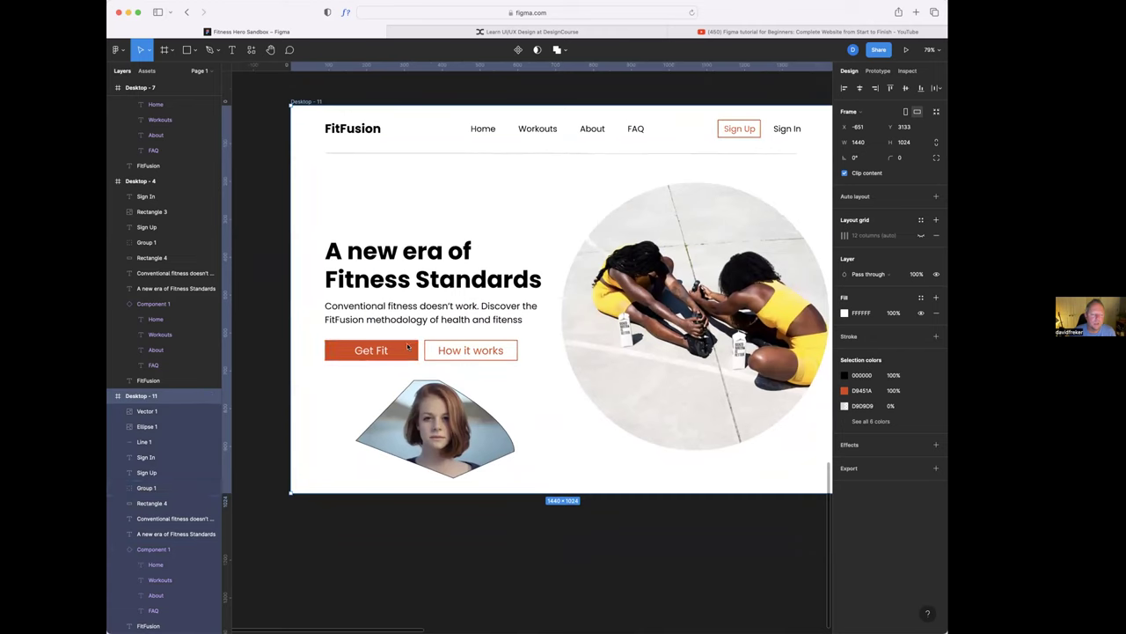
double_click(408, 347)
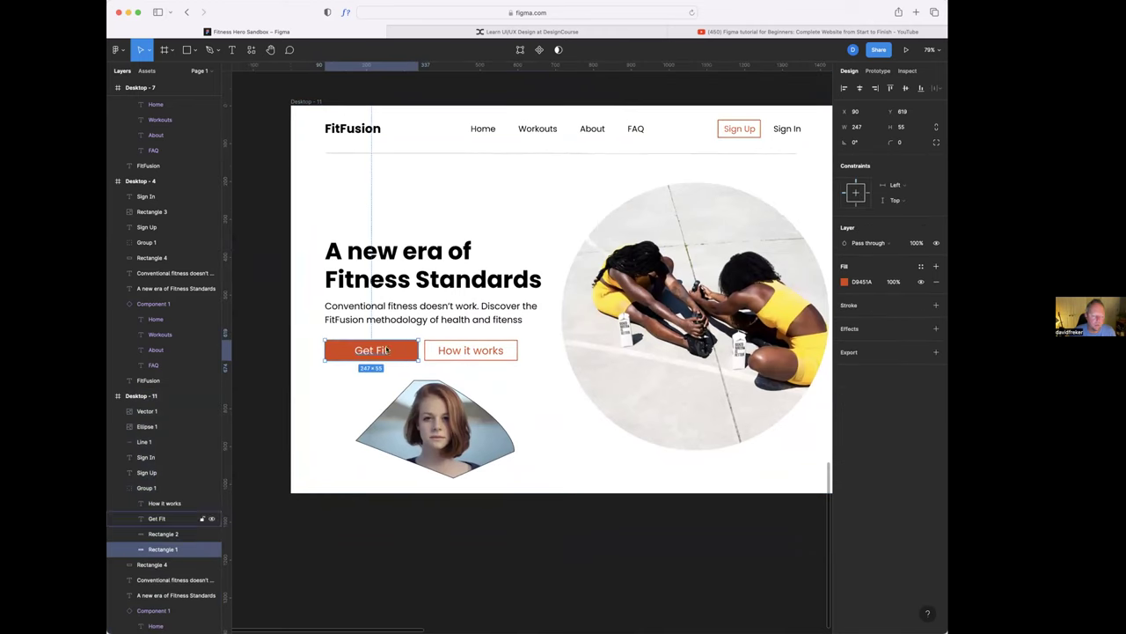
shift+click(387, 350)
shift+click(384, 349)
shift+click(401, 350)
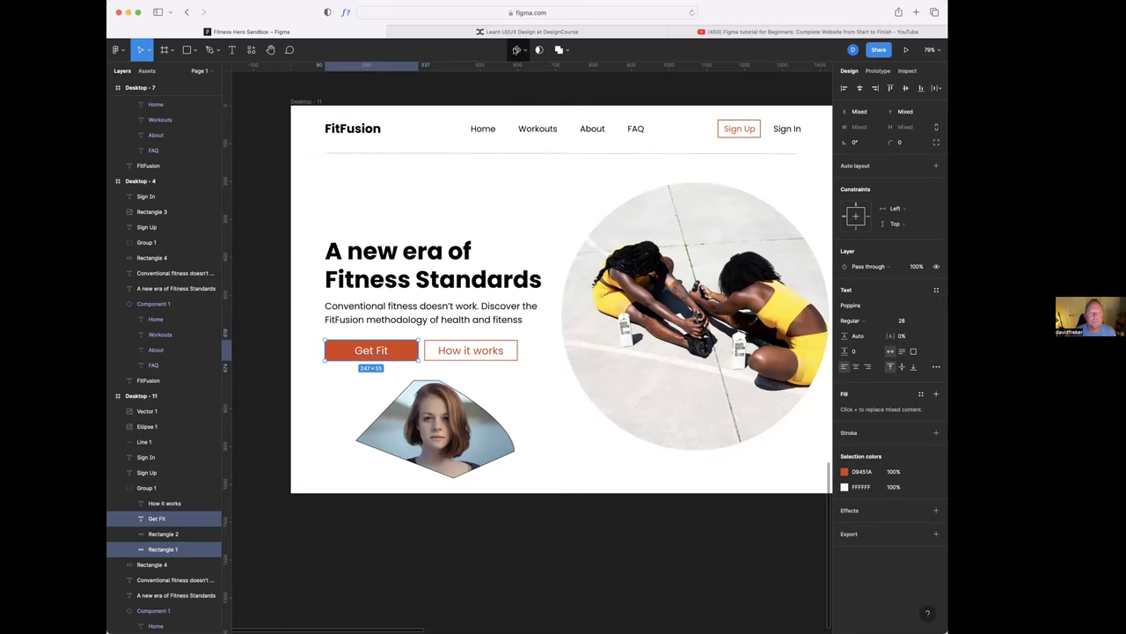
click(524, 50)
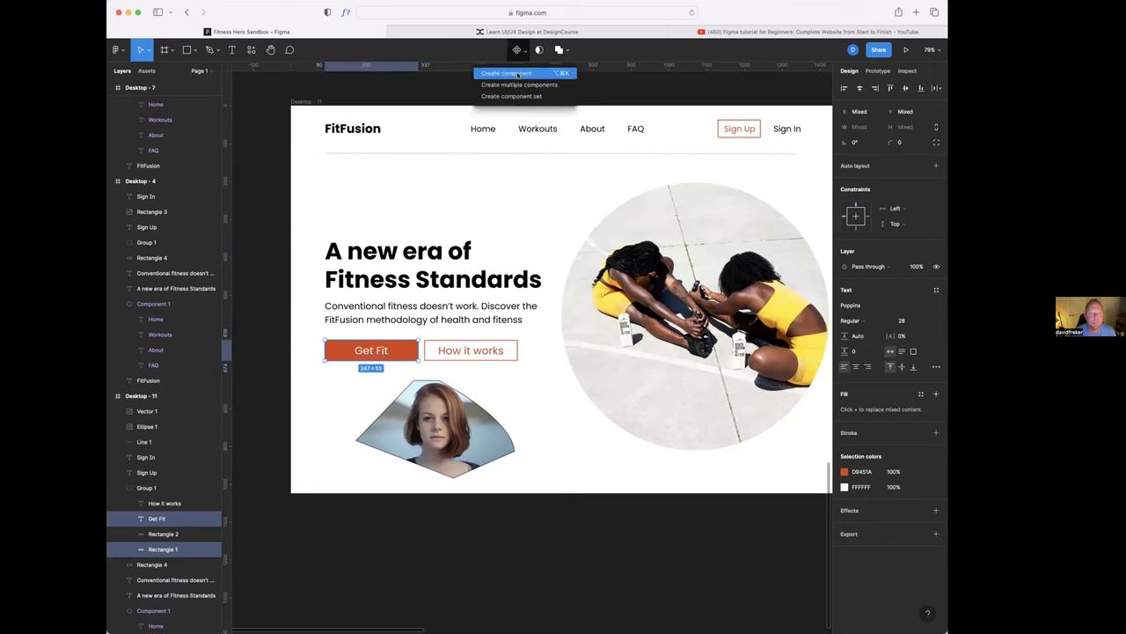
click(518, 73)
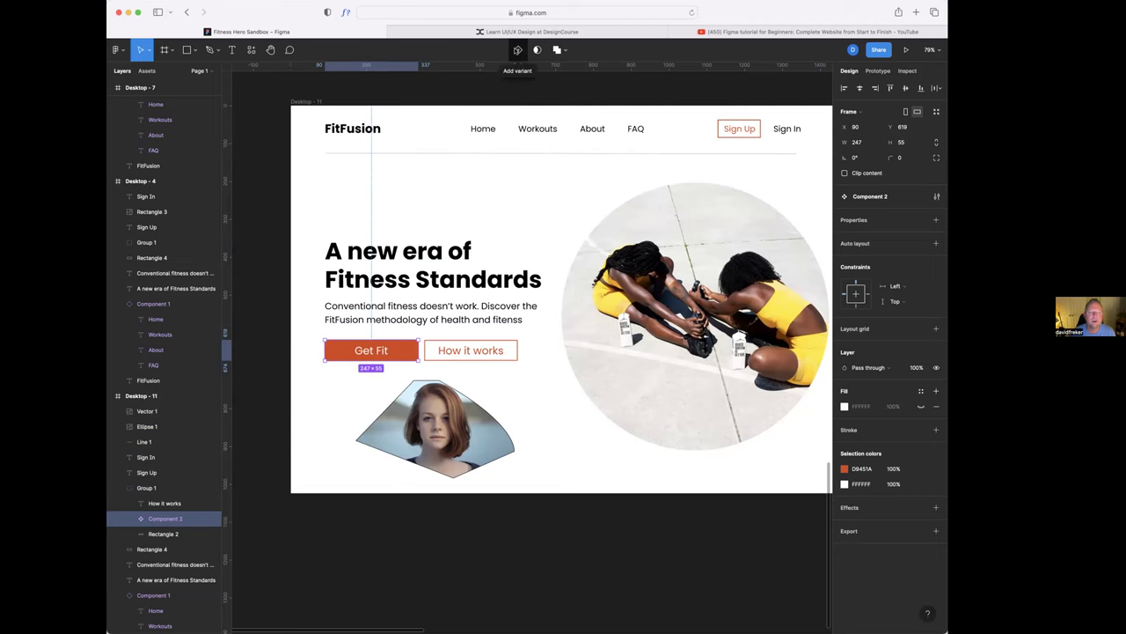
- Add a second variant to the Get Fit button component and set its Property 1 value to Hover
click(517, 50)
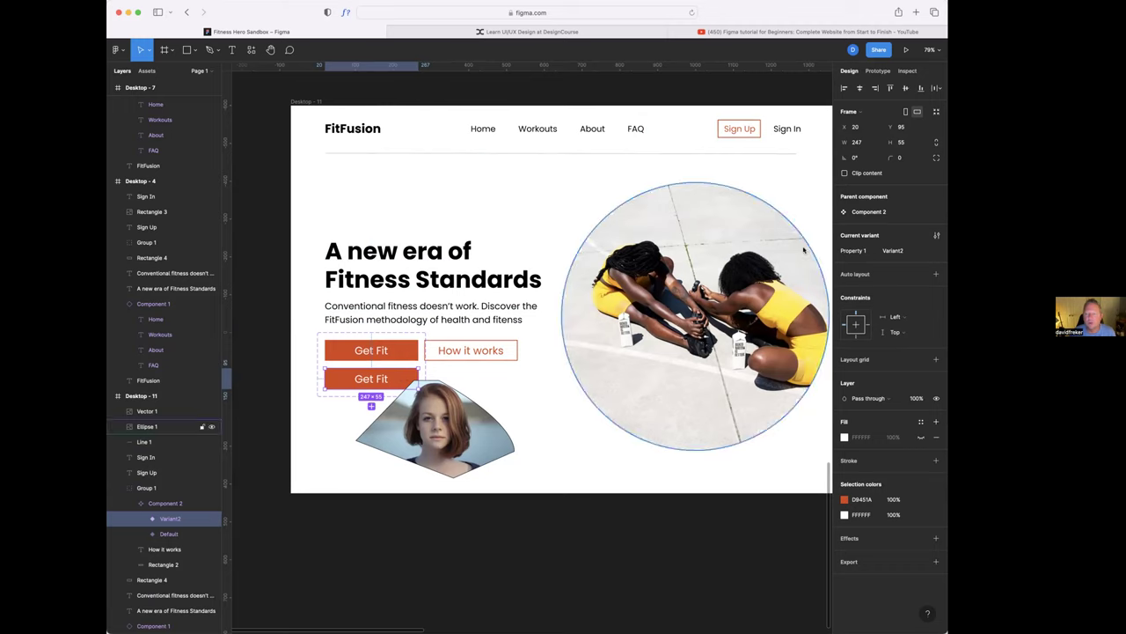
click(406, 351)
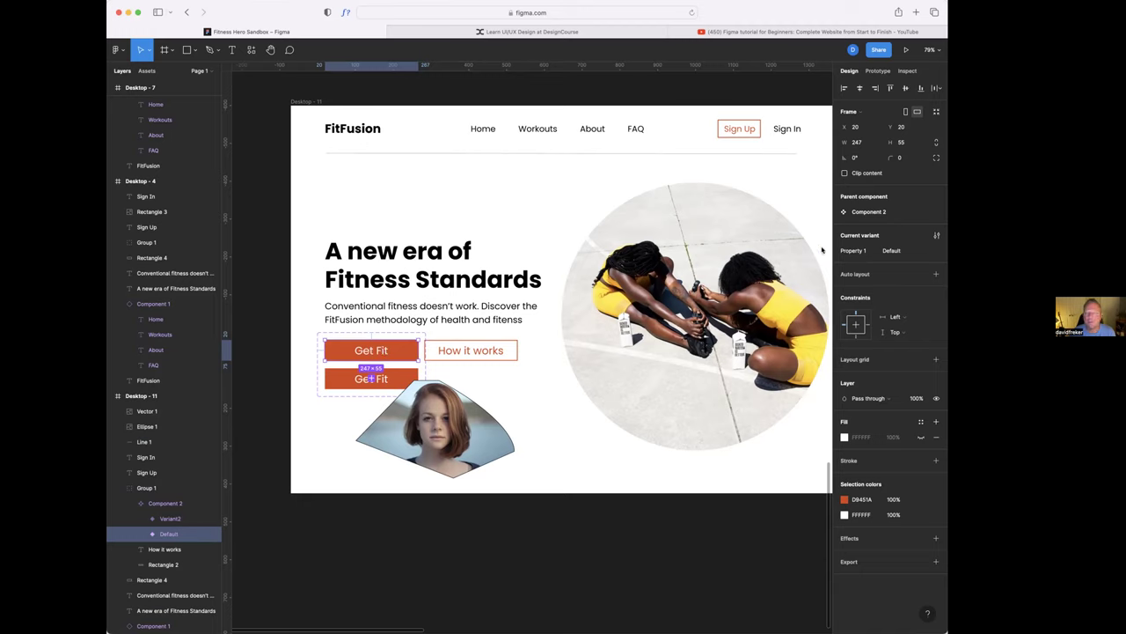
click(397, 376)
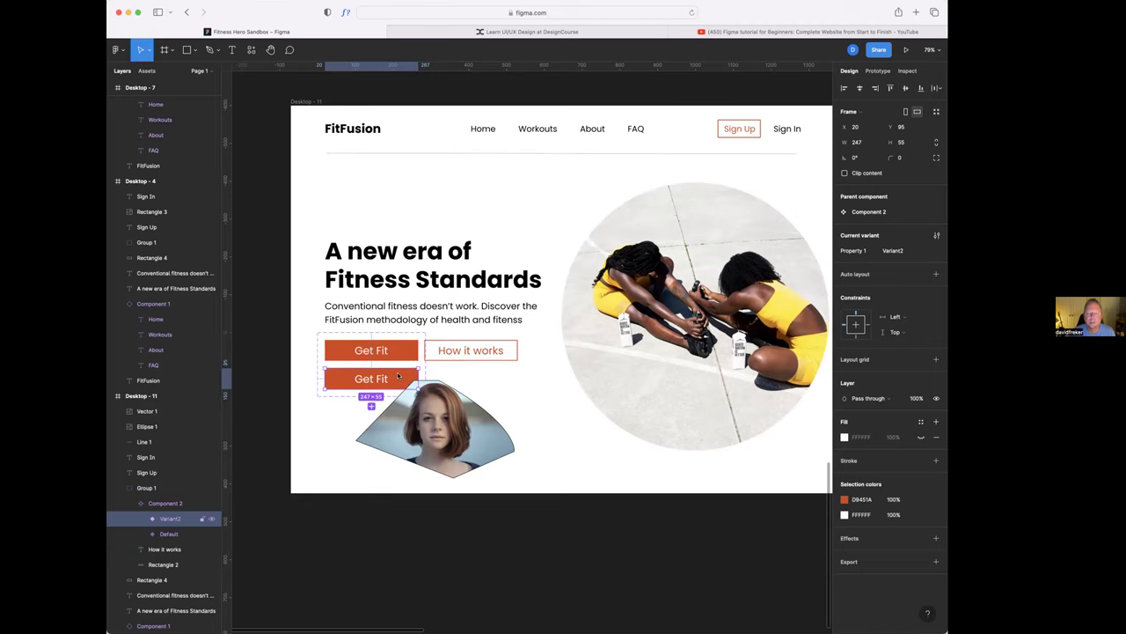
click(893, 252)
text(Hove)
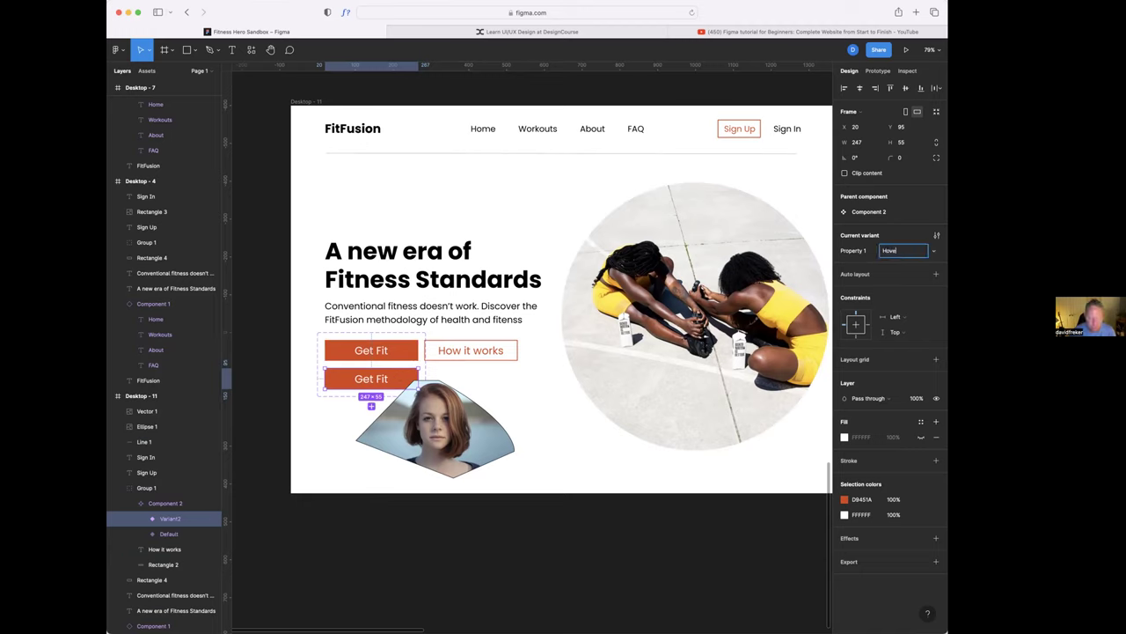
text(r)
key(Return)
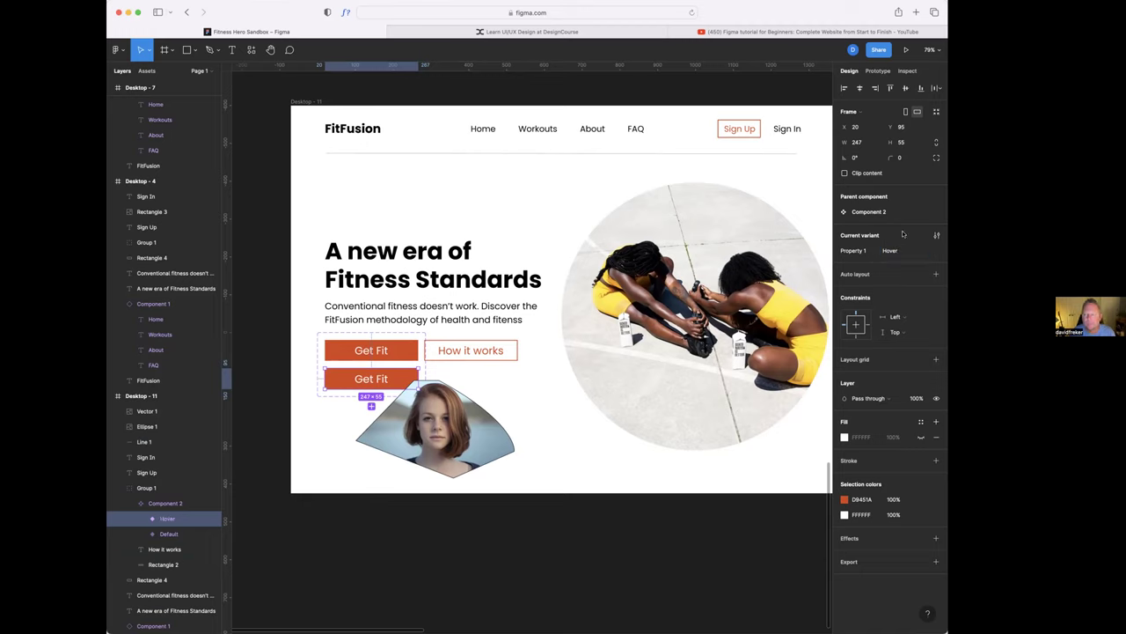
- Check the Default and Hover variants' property values, and move the portrait shape clear of them to about X 321, Y 743
click(933, 253)
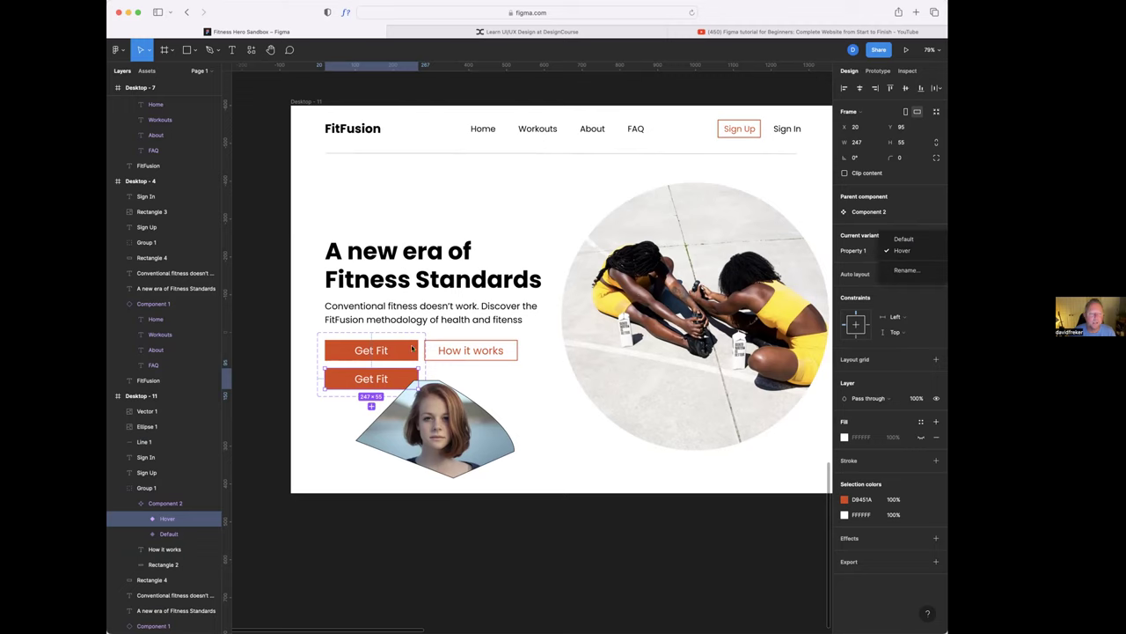
click(409, 348)
click(408, 349)
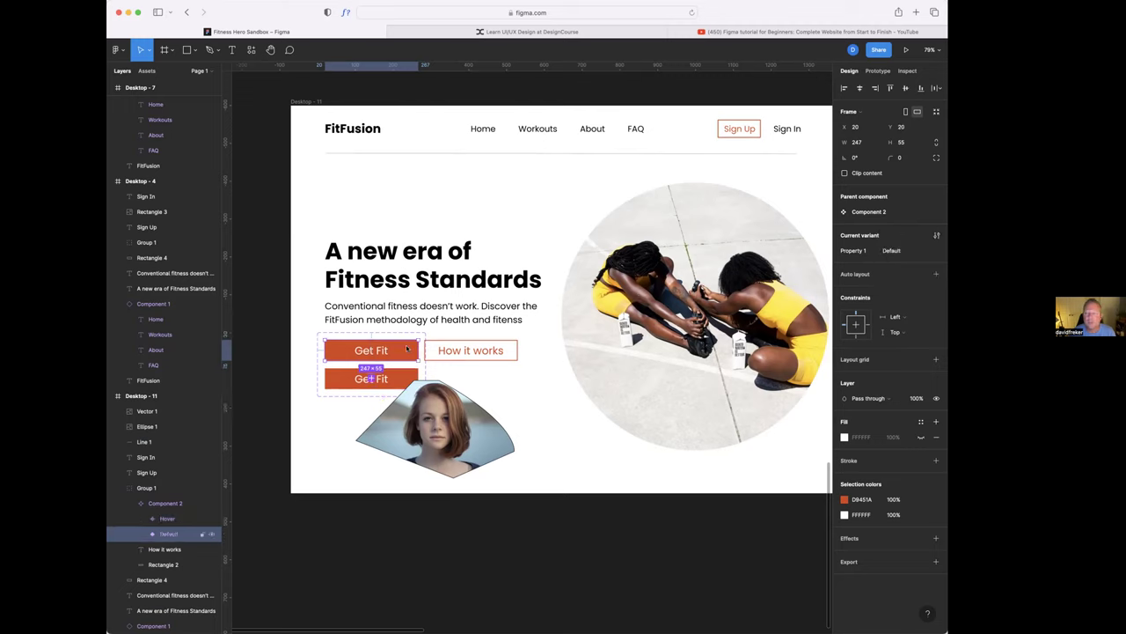
click(405, 375)
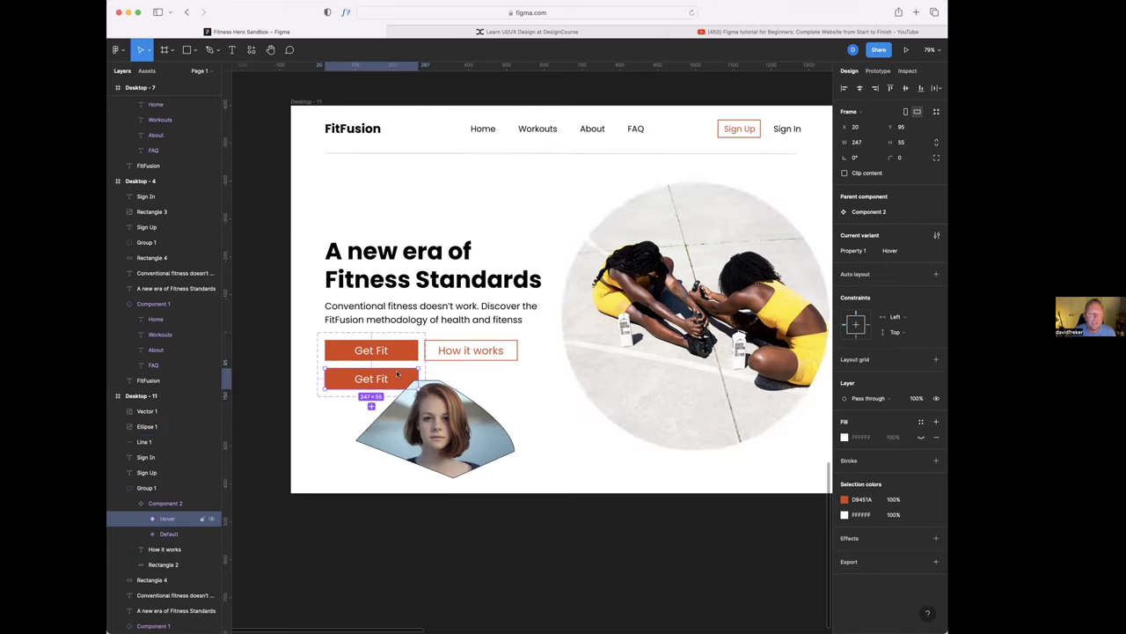
drag(453, 403, 501, 415)
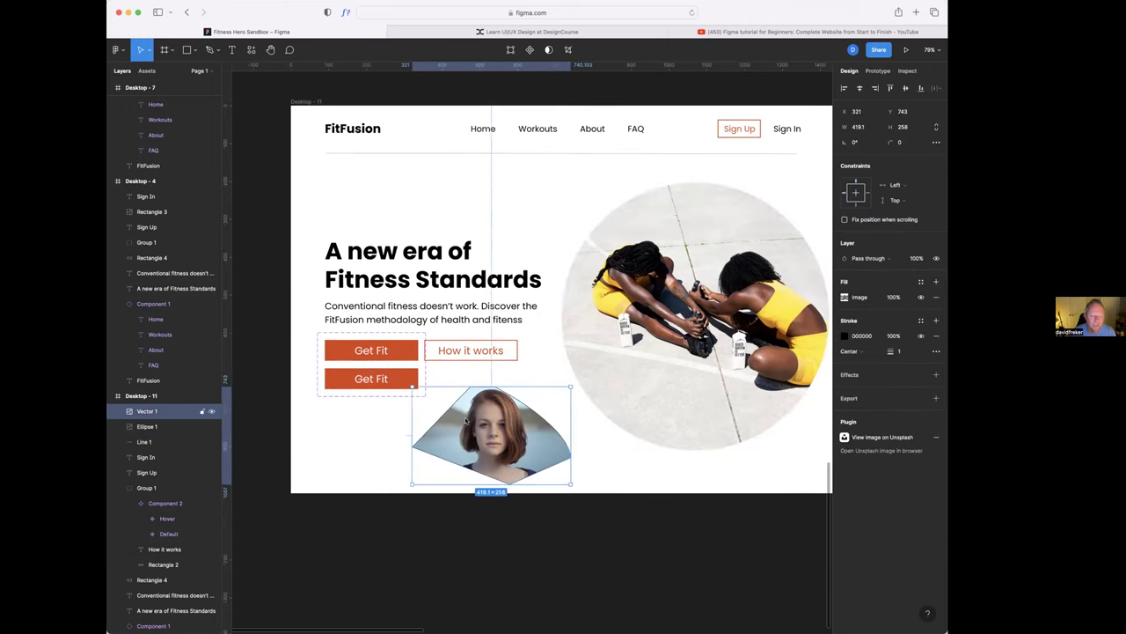
- Darken the orange fill of the Get Fit button's Hover variant to A43514
click(397, 373)
click(397, 376)
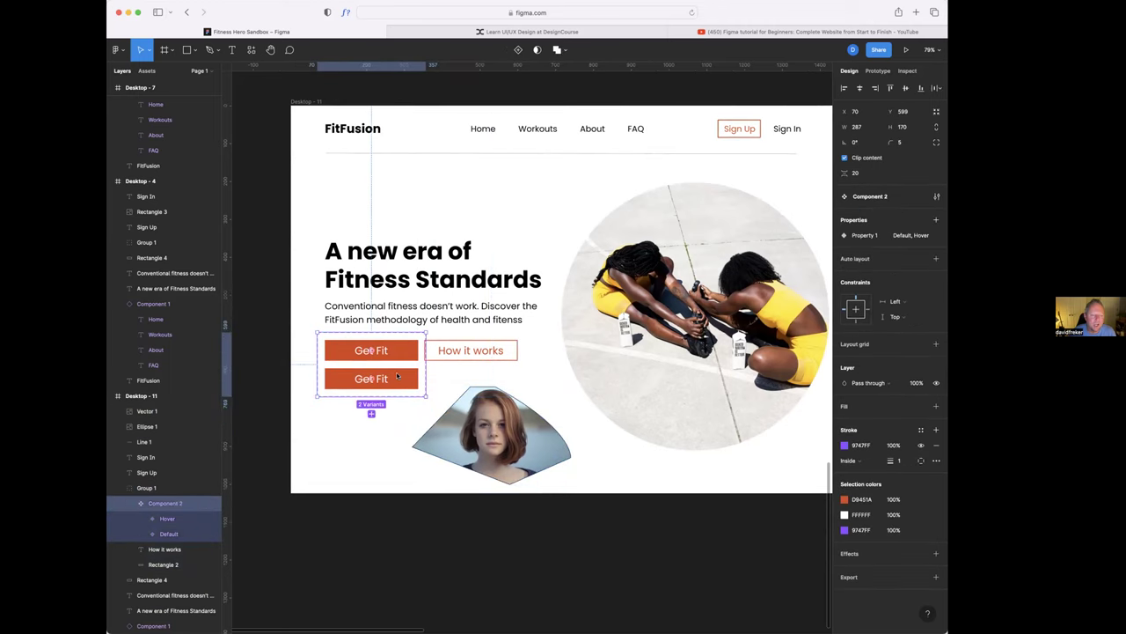
click(397, 376)
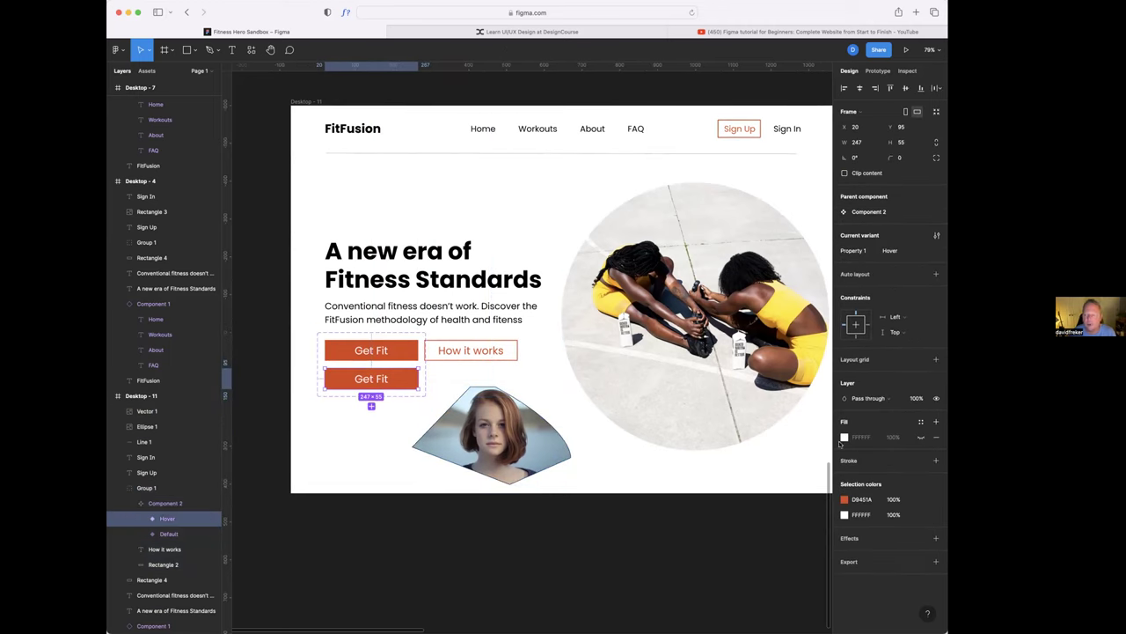
click(844, 498)
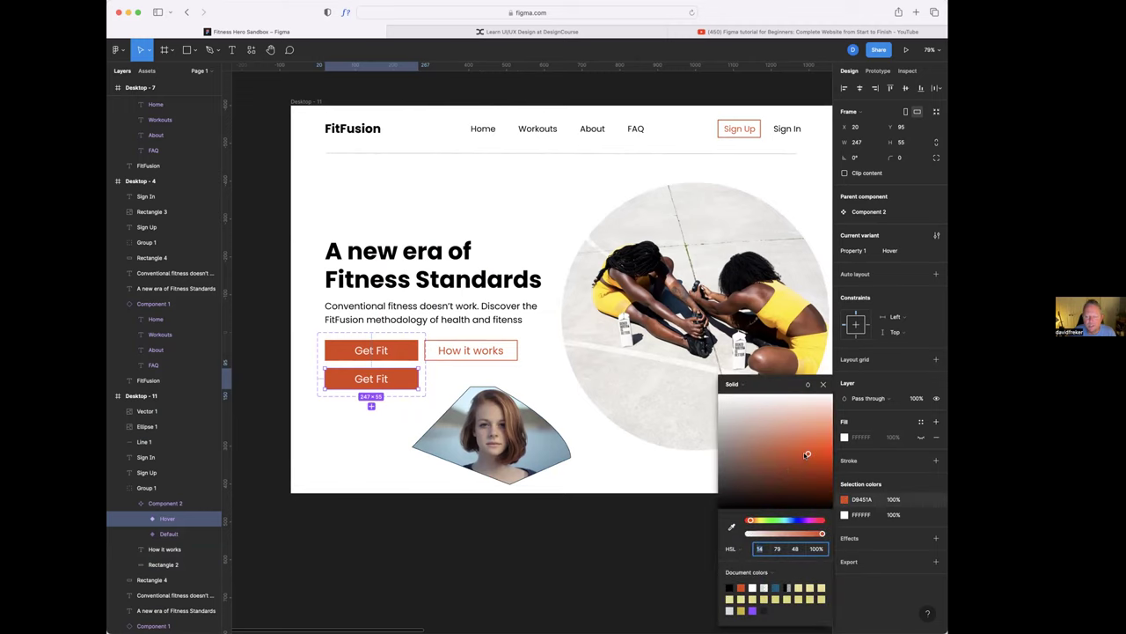
mouse_move(807, 453)
mouse_down()
mouse_move(803, 438)
mouse_move(806, 466)
mouse_up()
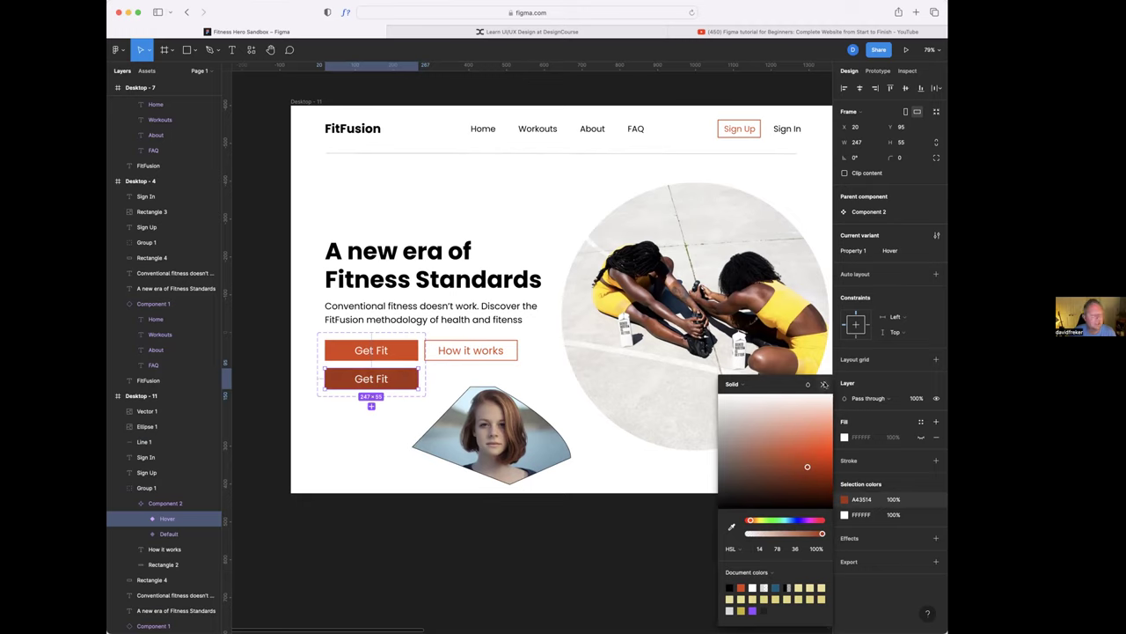
click(824, 384)
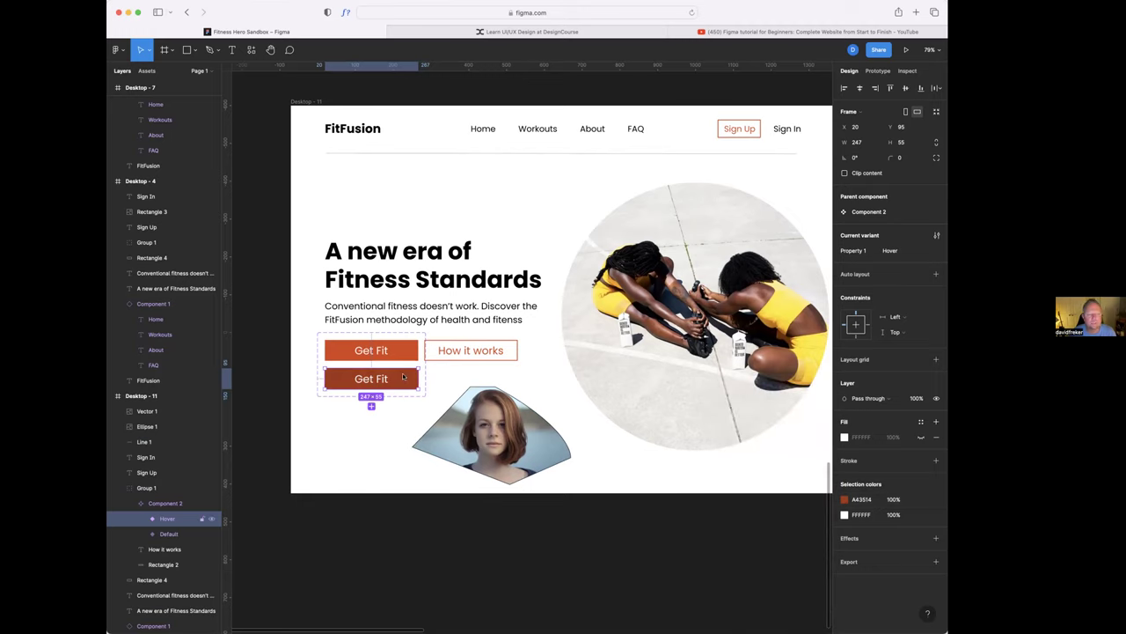
- Connect the Get Fit button's Default variant to its Hover variant with a prototype interaction
click(401, 354)
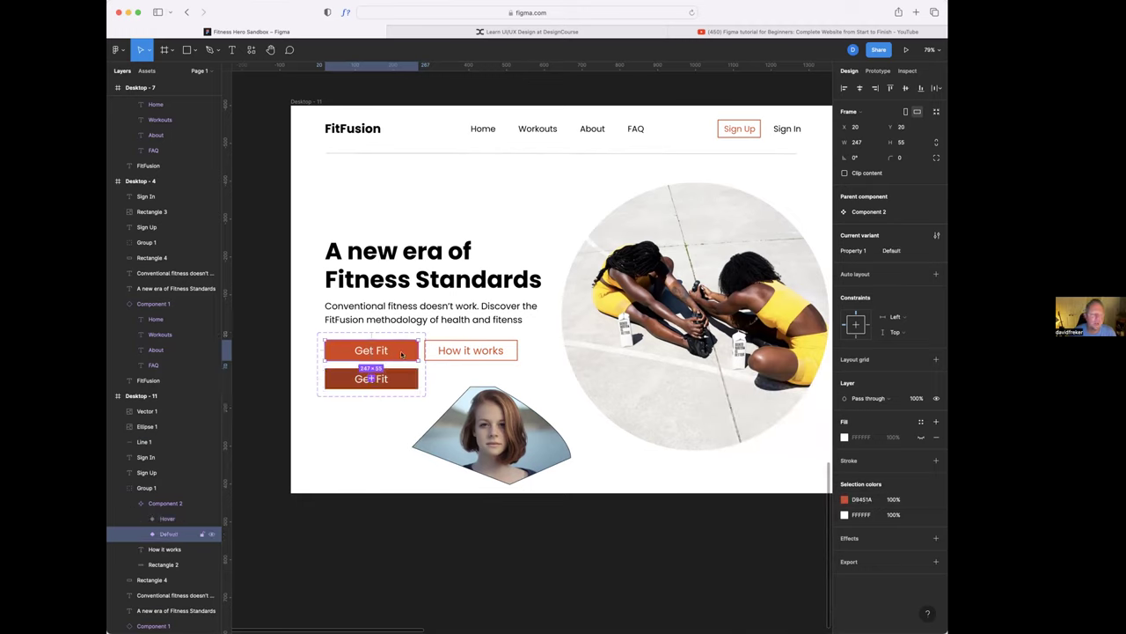
click(875, 71)
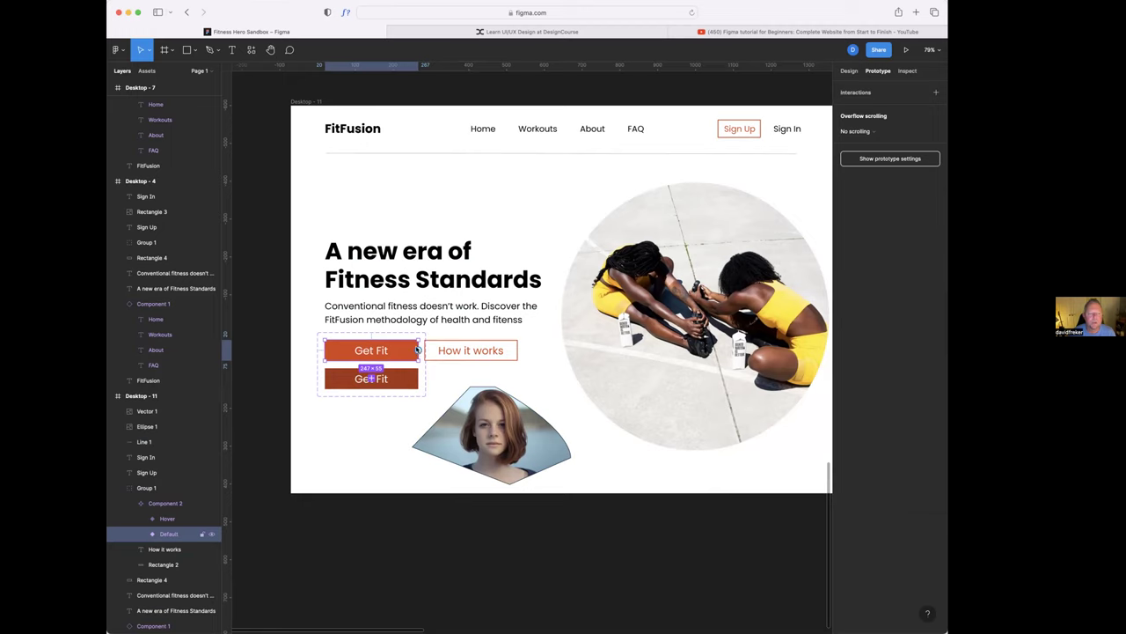
drag(418, 349, 372, 378)
click(396, 533)
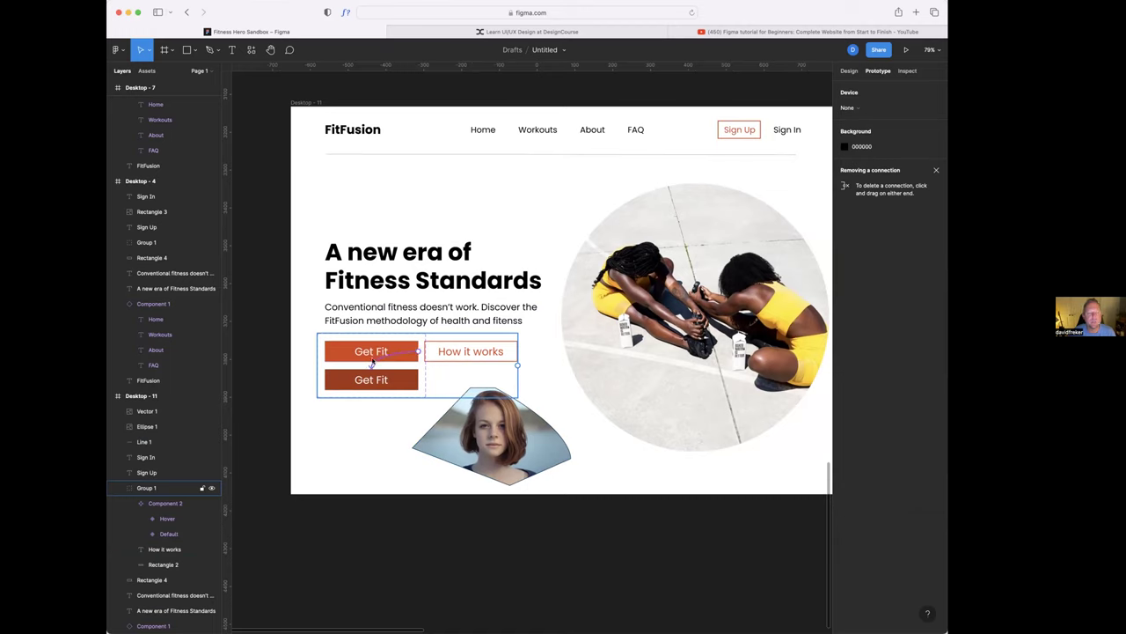
click(394, 353)
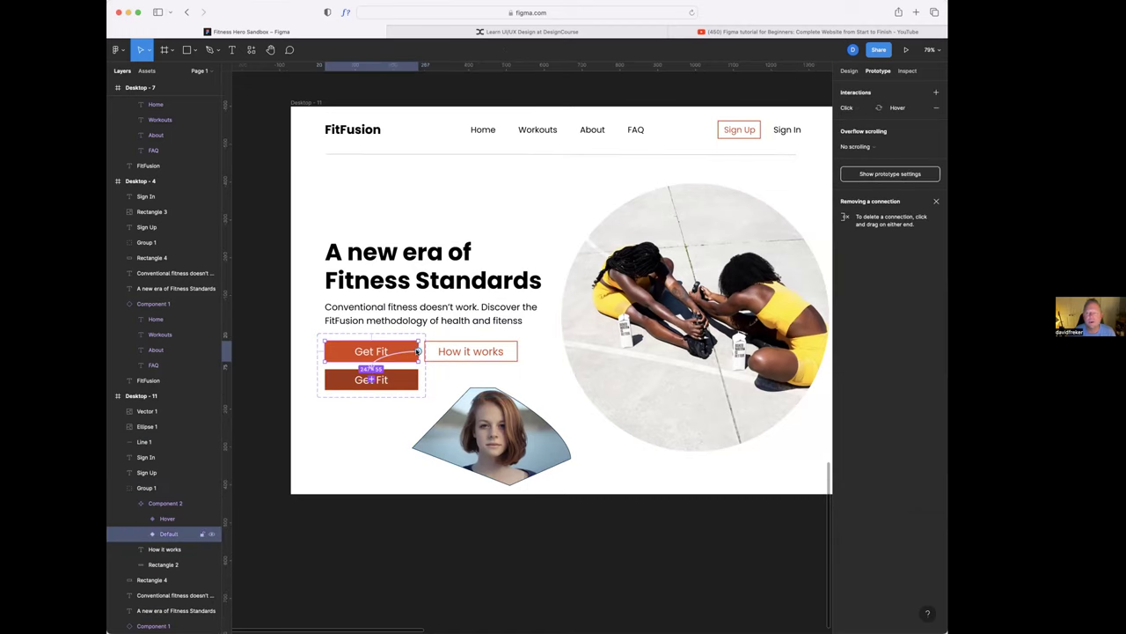
- Change the default Get Fit variant's interaction trigger to While hovering, keeping its change to the Hover variant
click(851, 108)
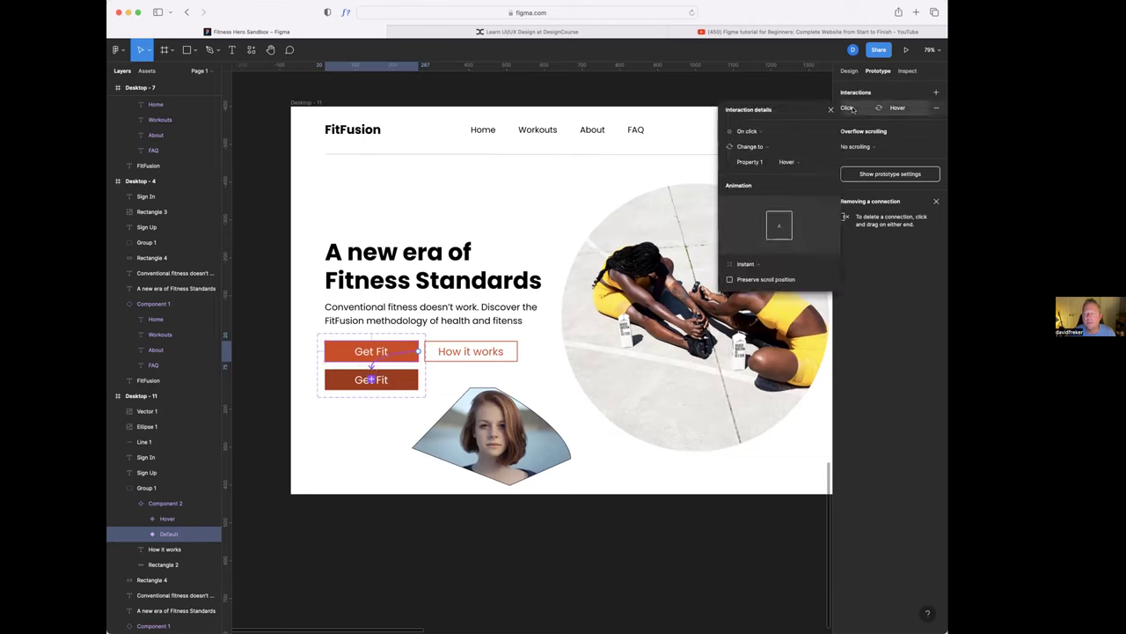
click(761, 133)
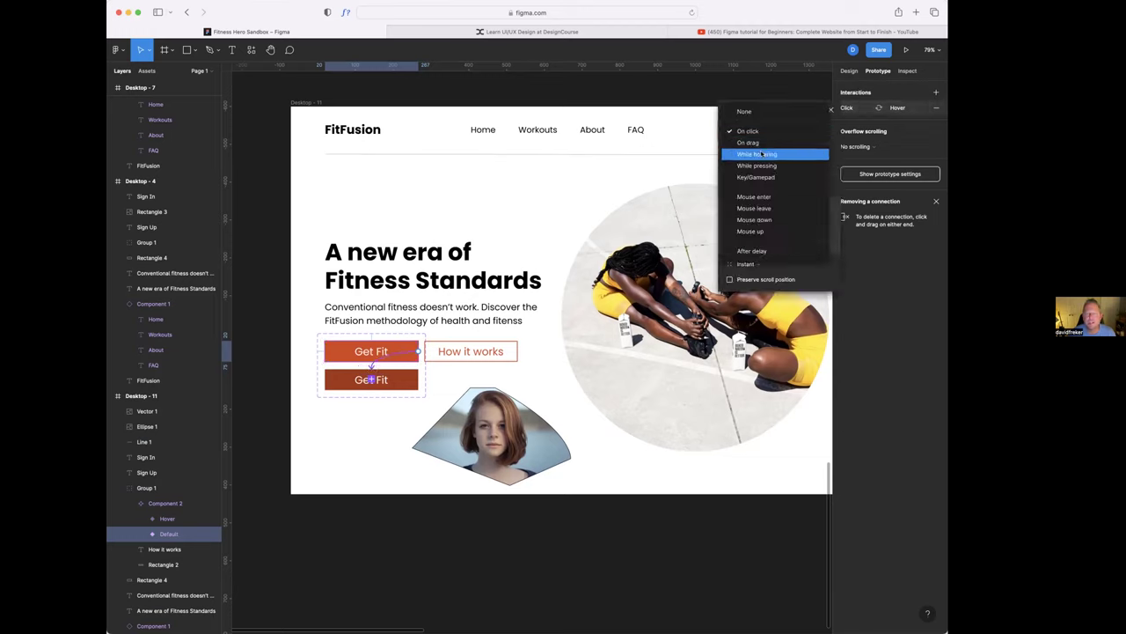
click(761, 154)
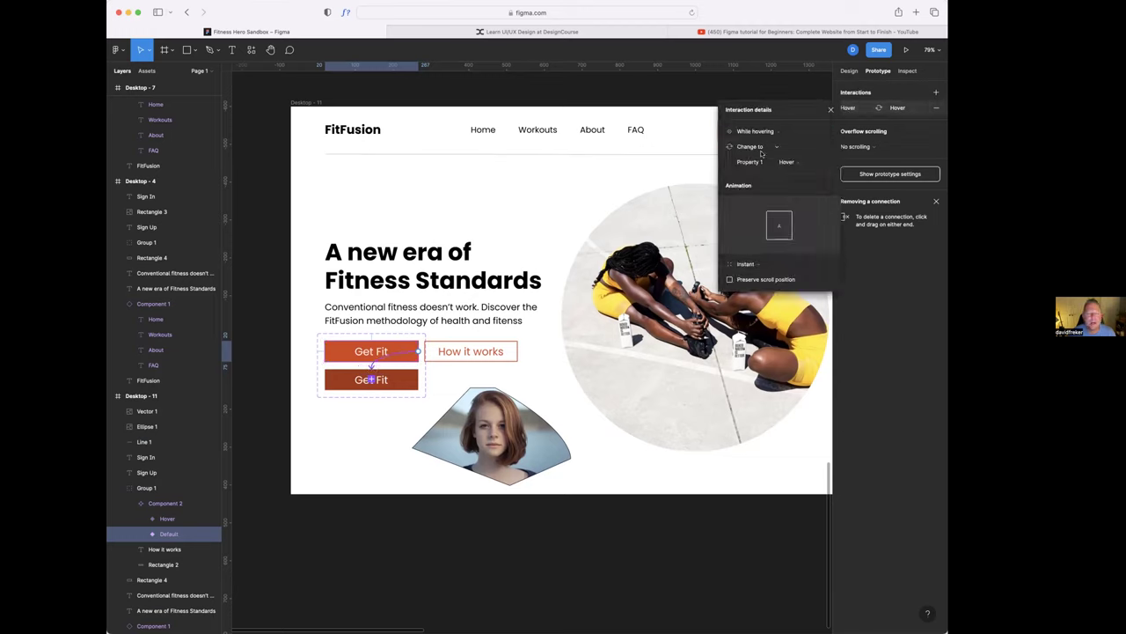
click(830, 109)
key(Escape)
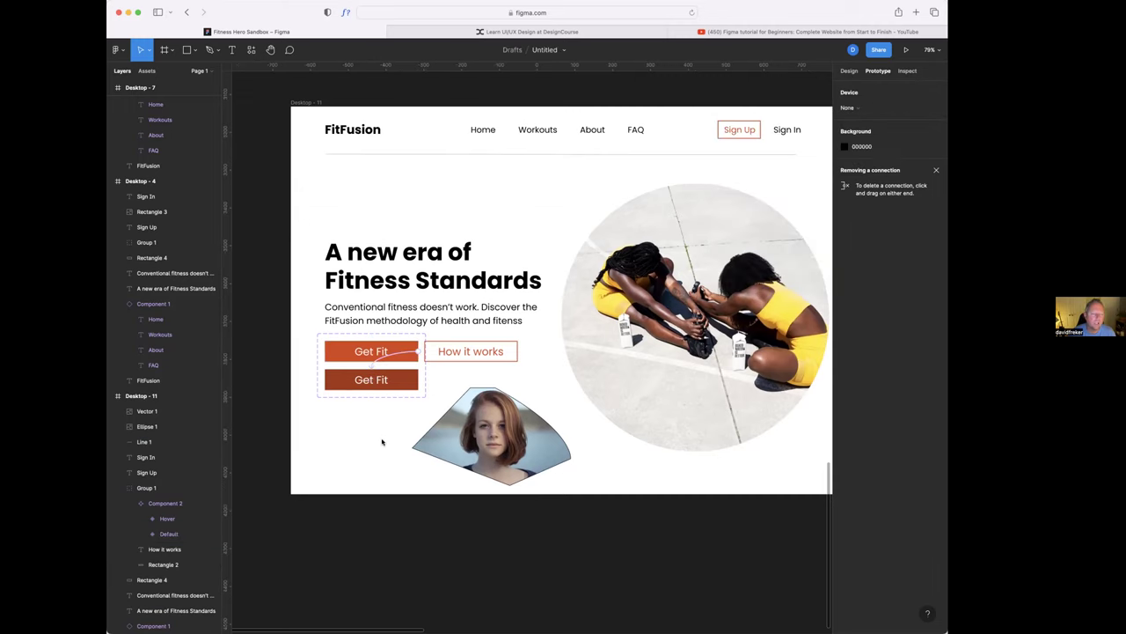
- Move the Get Fit component set out of the Desktop - 11 frame onto the empty canvas beside it
scroll(372, 440, left, 5)
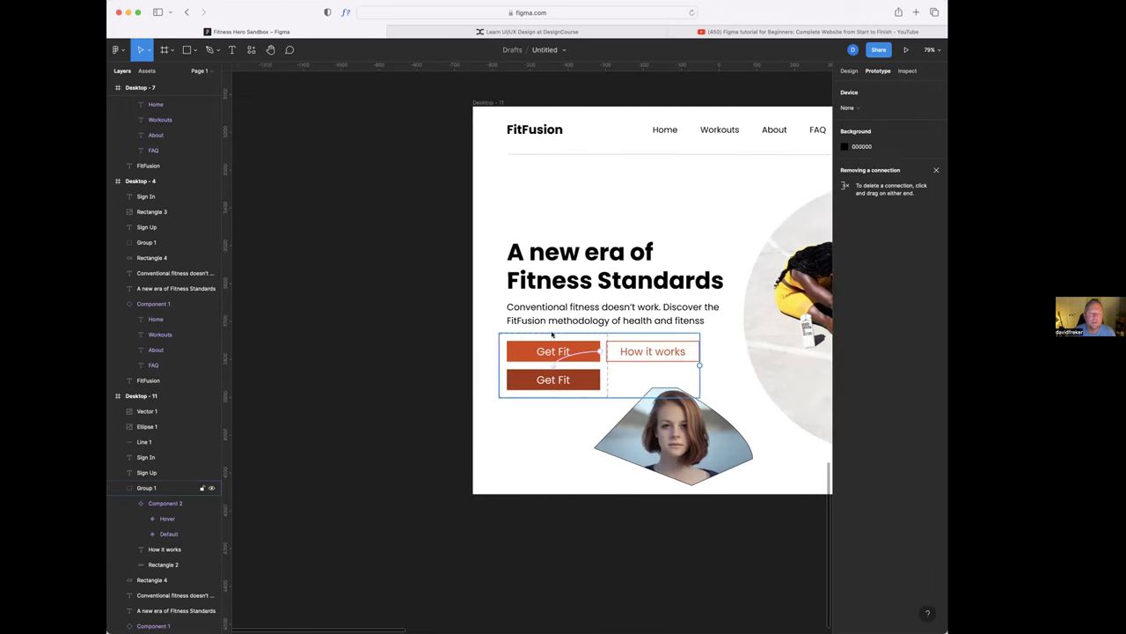
click(558, 338)
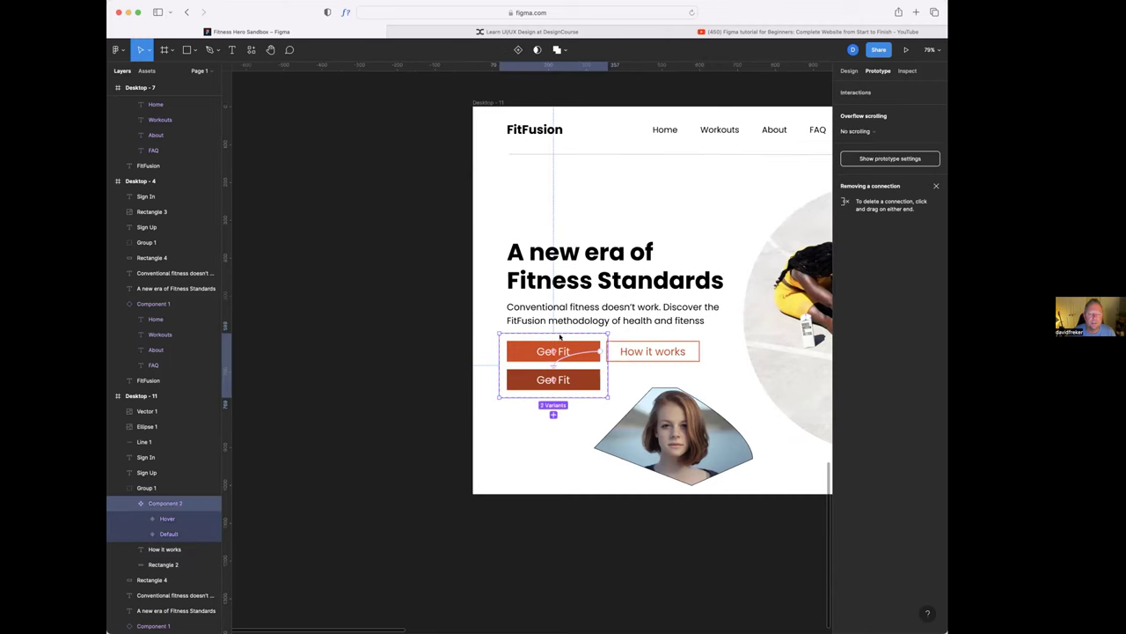
scroll(520, 341, up, 1)
drag(530, 344, 380, 345)
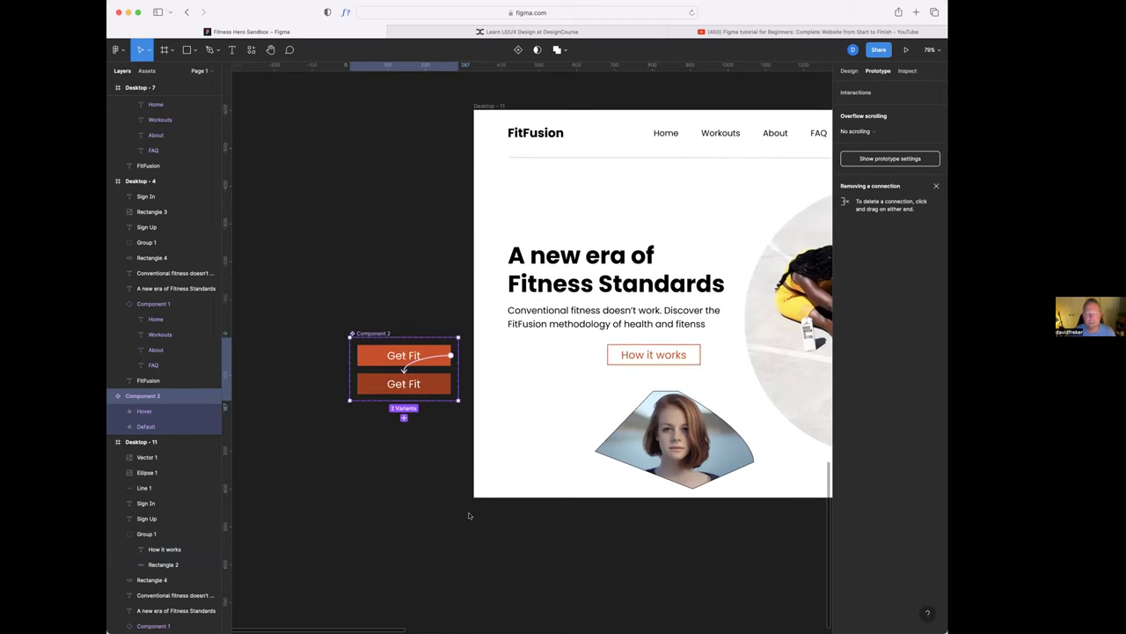
- Place an instance of the local Get Fit component in Desktop - 11, next to the How it works button
click(146, 70)
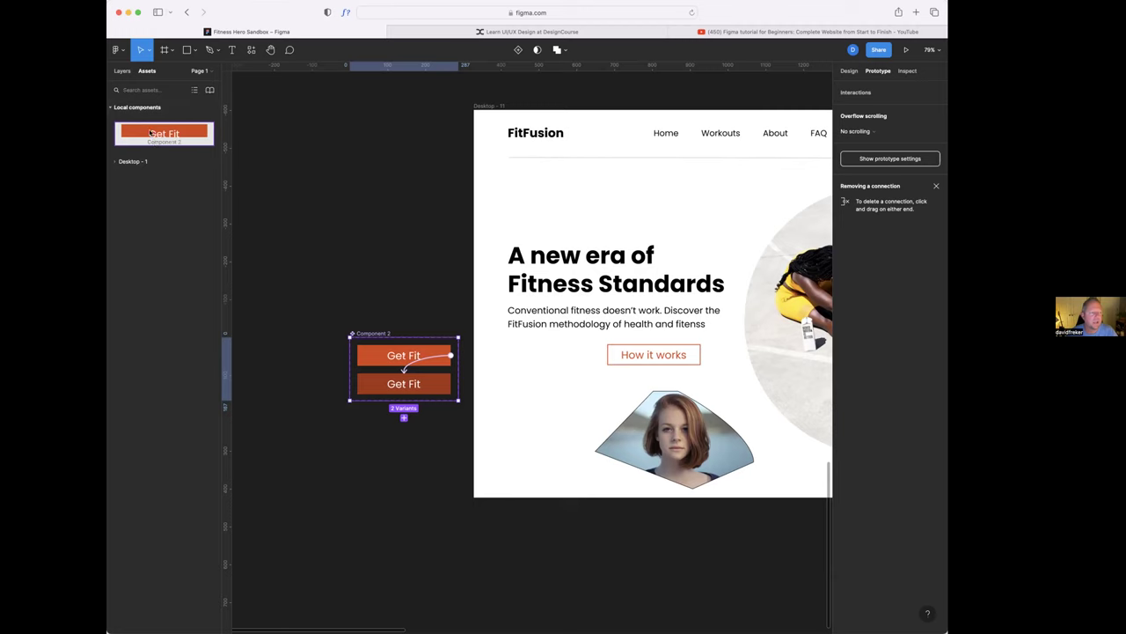
drag(139, 131, 520, 351)
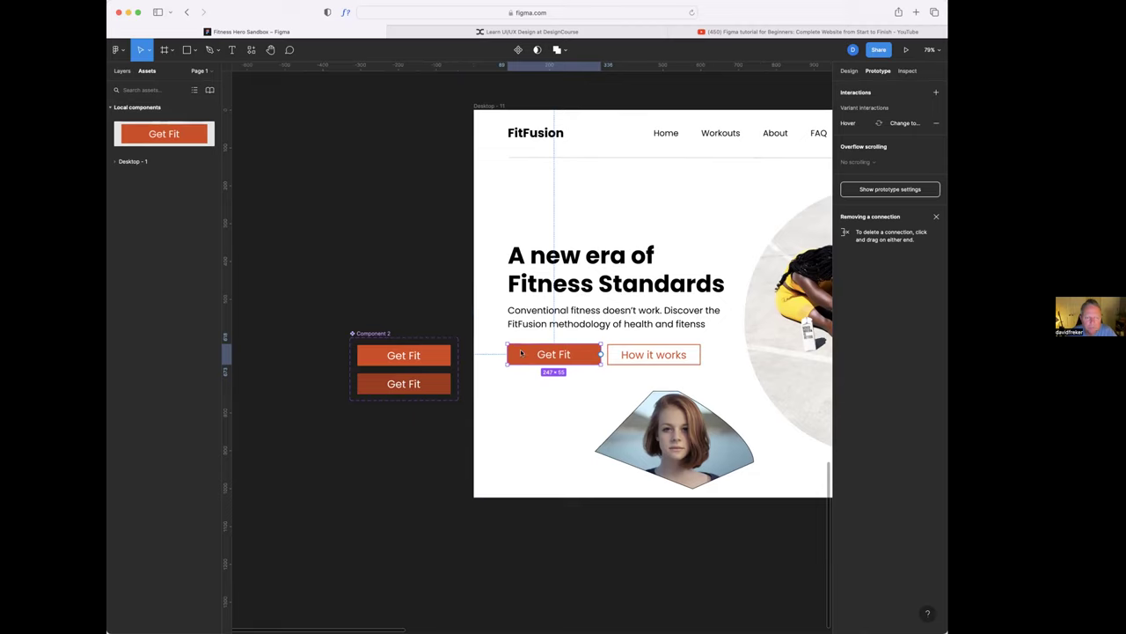
click(442, 428)
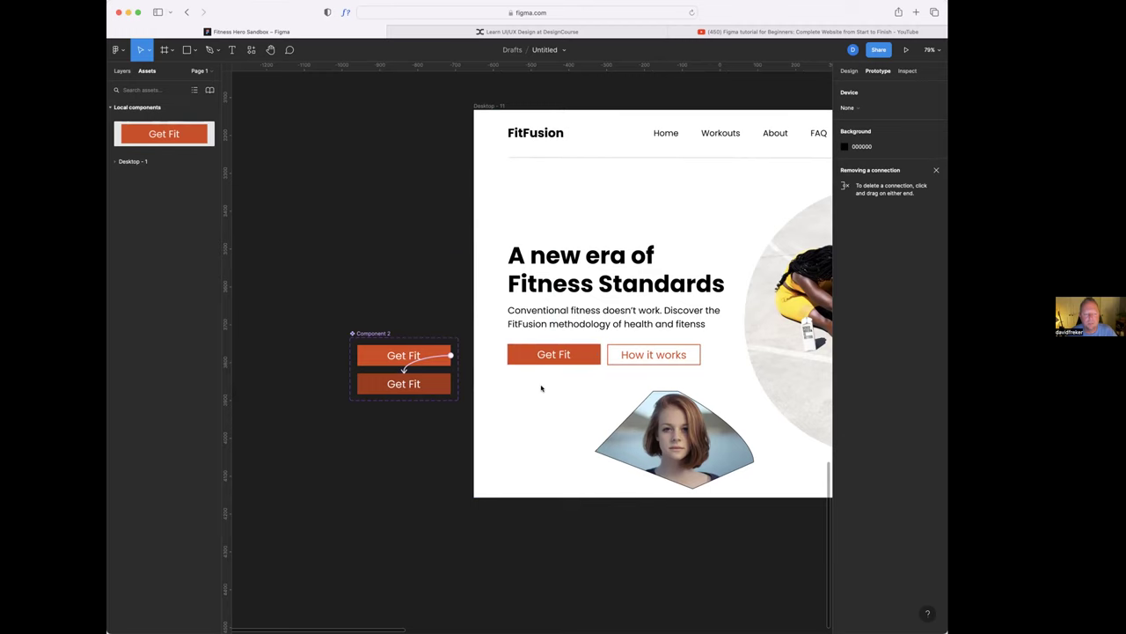
- Preview the Desktop - 11 frame as a prototype and return to the editor
scroll(531, 392, right, 5)
scroll(523, 392, left, 1)
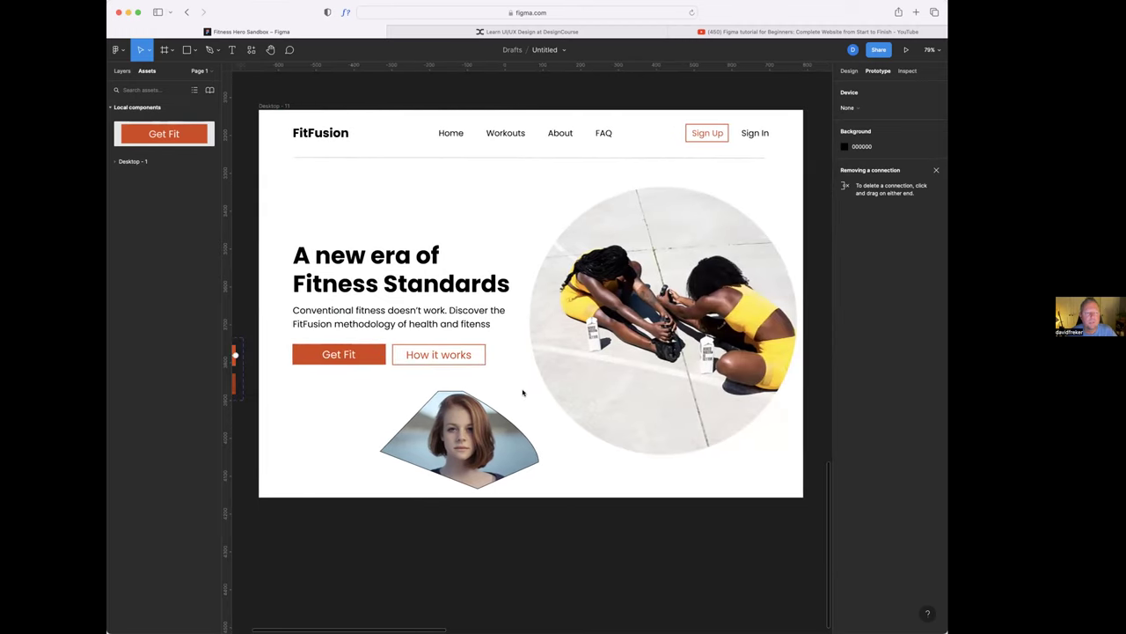
click(286, 106)
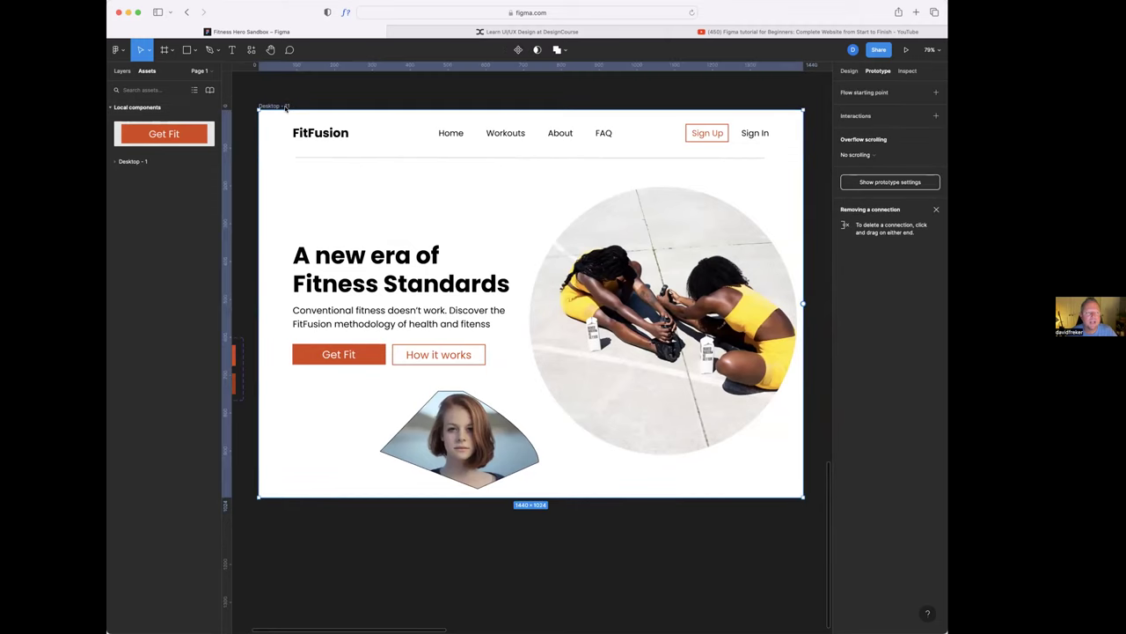
click(906, 50)
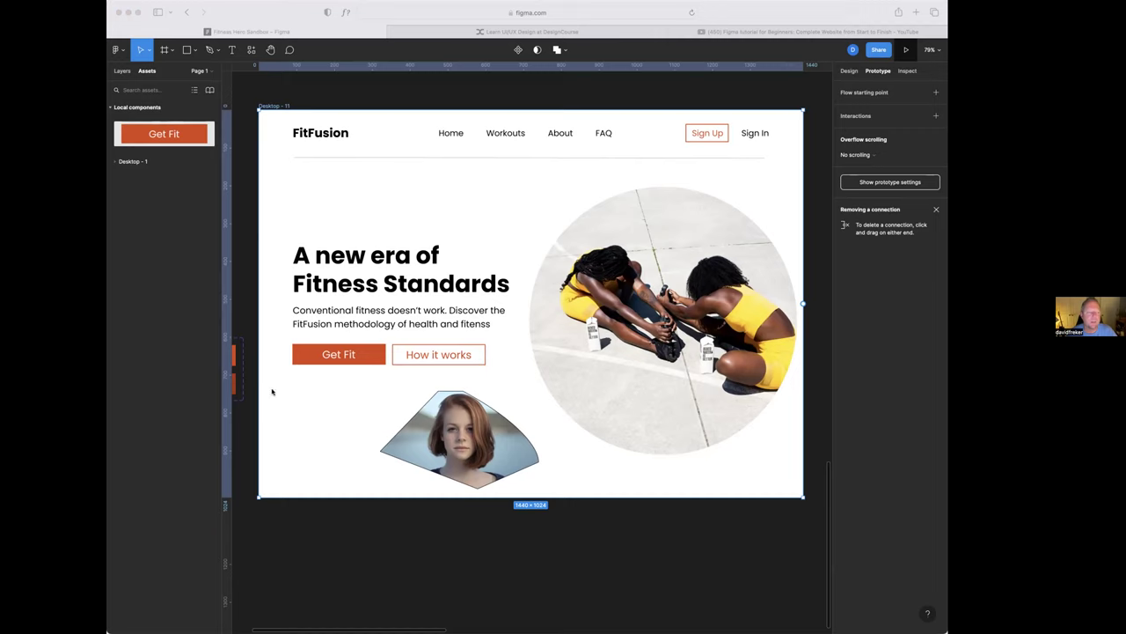
click(283, 244)
- Check the design and prototype settings of the darker Get Fit variant in Component 2
scroll(343, 224, left, 5)
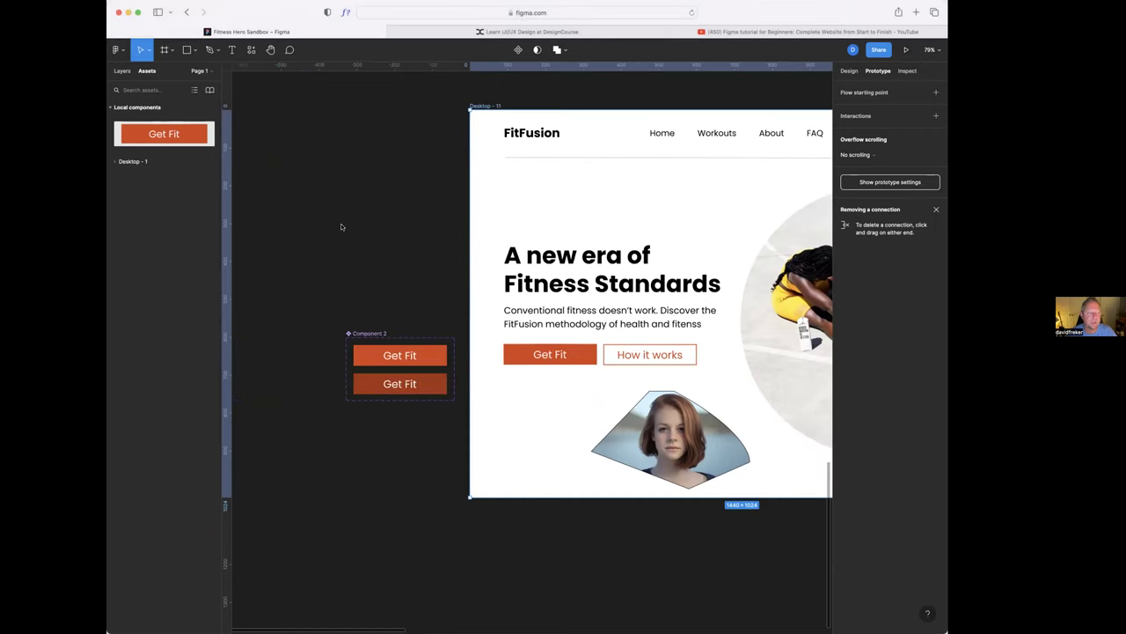
click(435, 387)
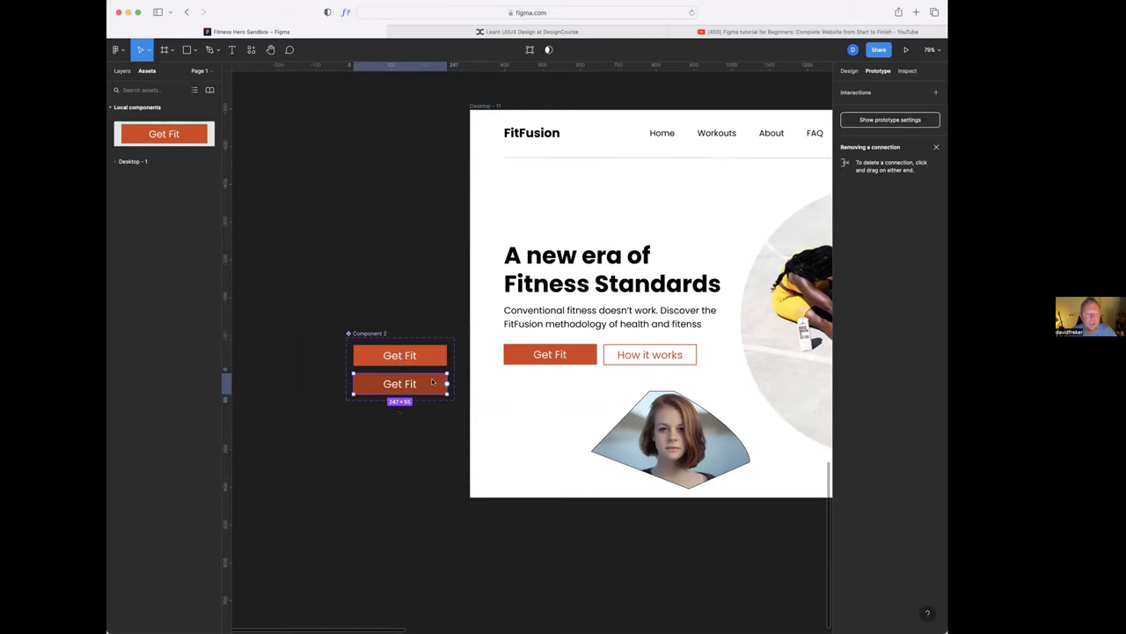
click(850, 71)
click(884, 72)
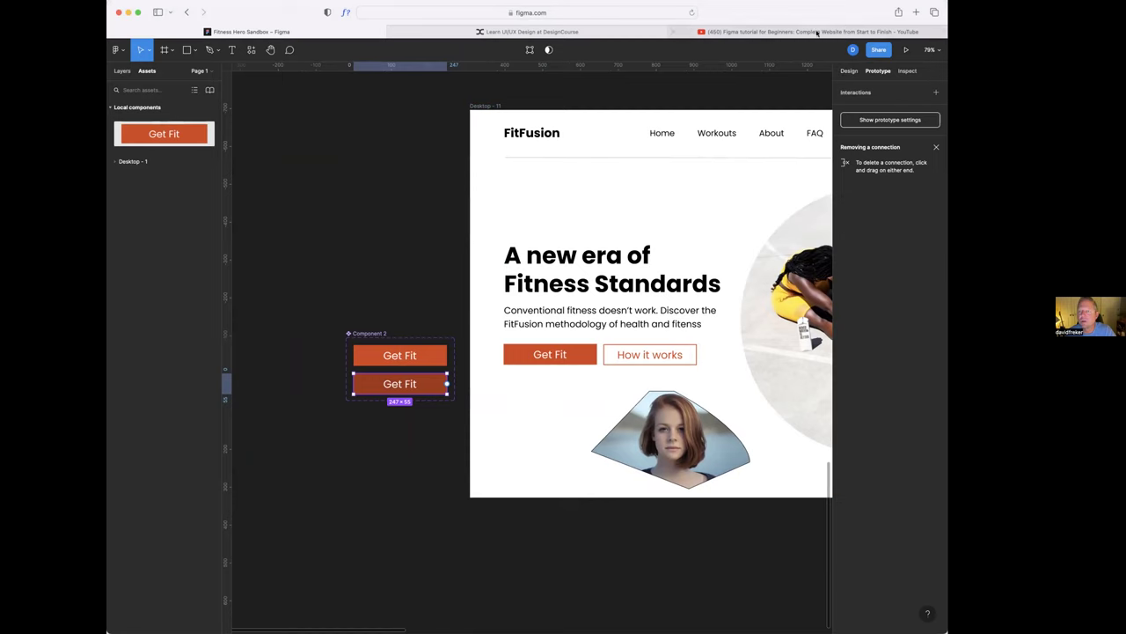
scroll(699, 94, down, 1)
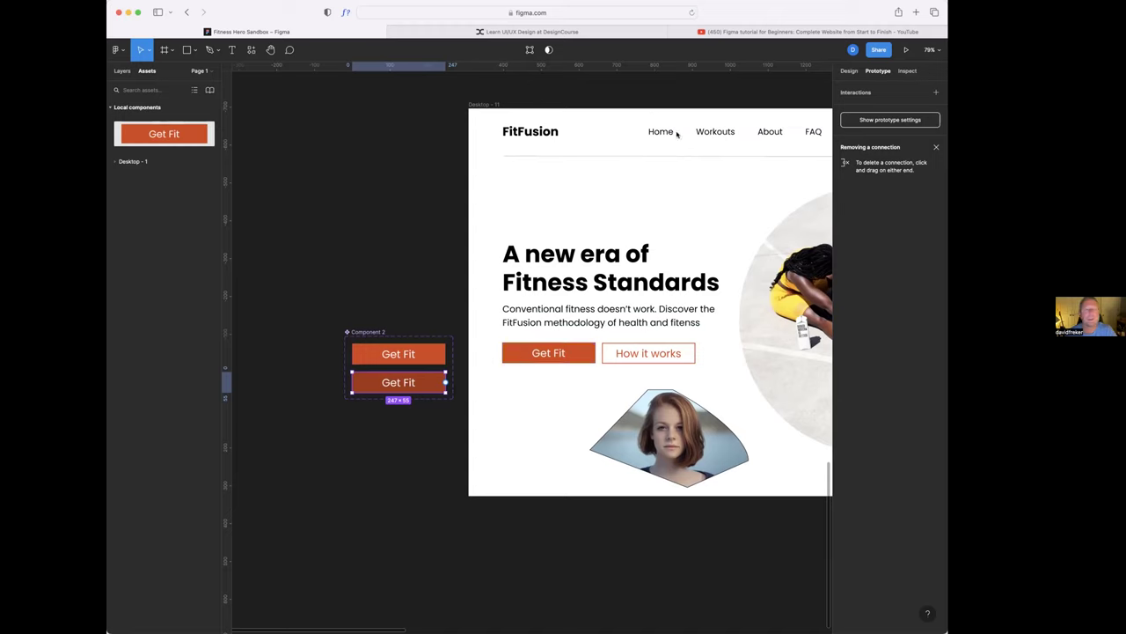
- Present Desktop - 11 again, move the prototype preview window aside, and return to the design file
click(486, 104)
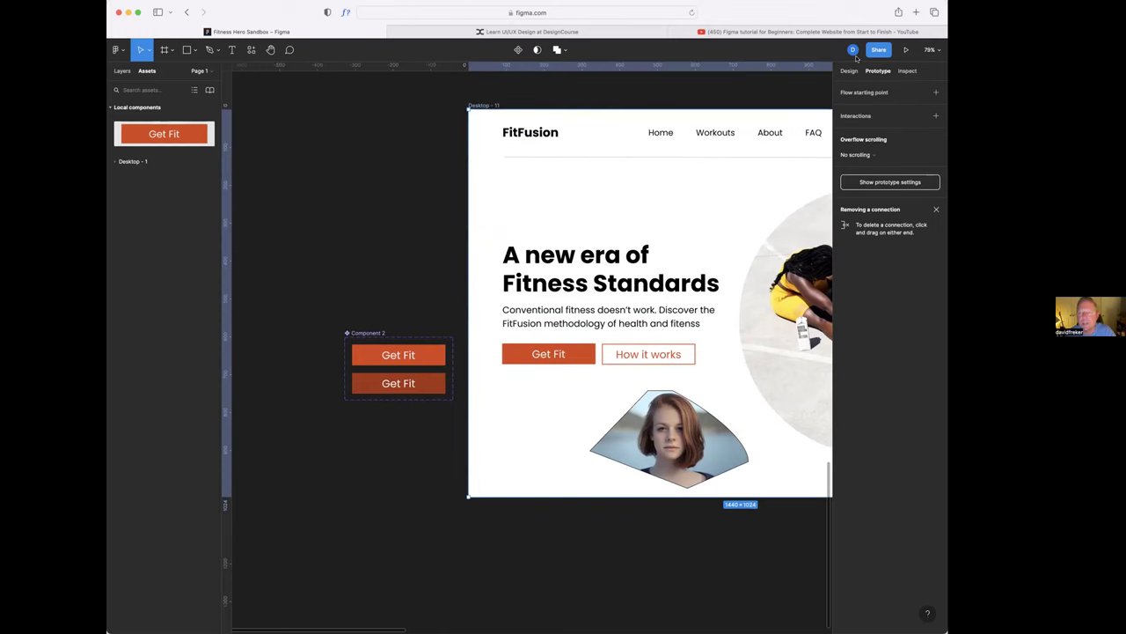
click(906, 50)
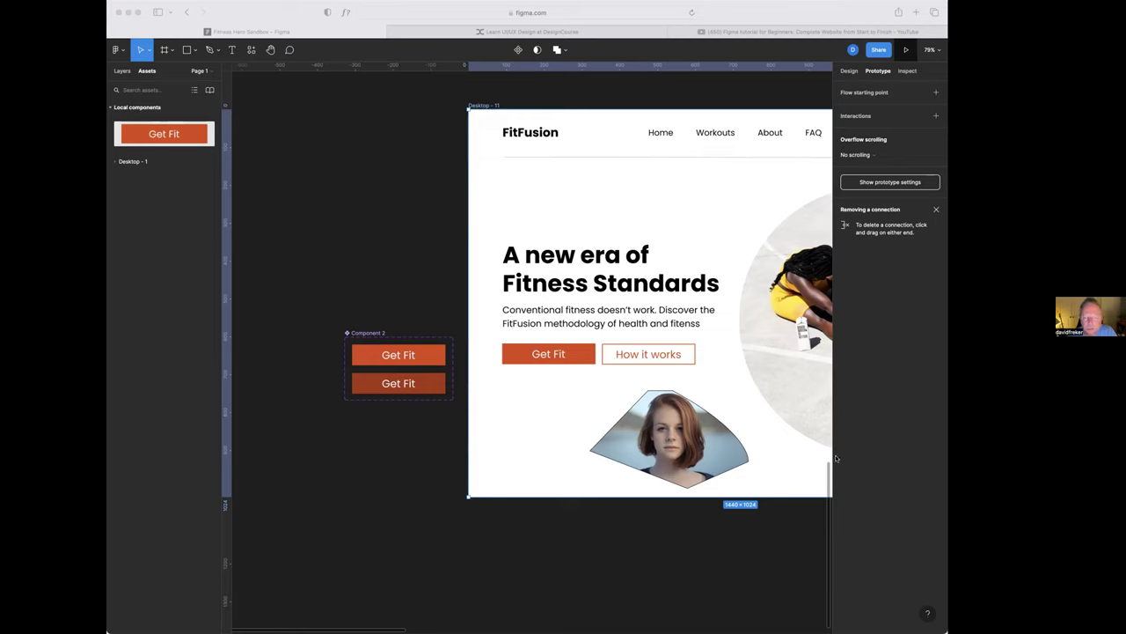
key(alt+super+Return)
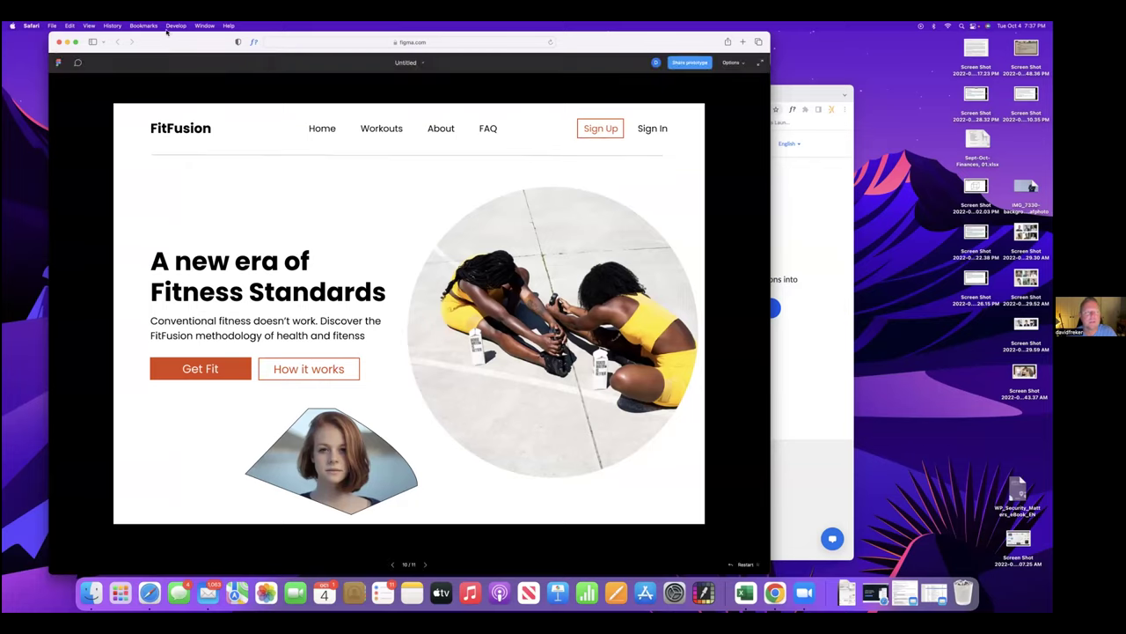
drag(208, 40, 987, 29)
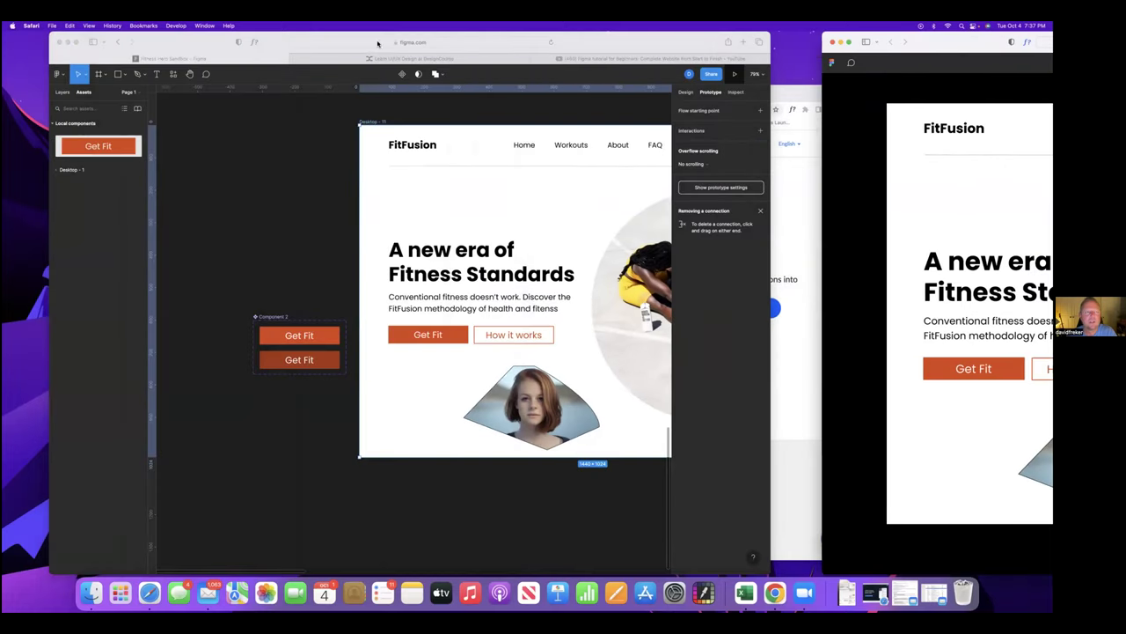
click(202, 42)
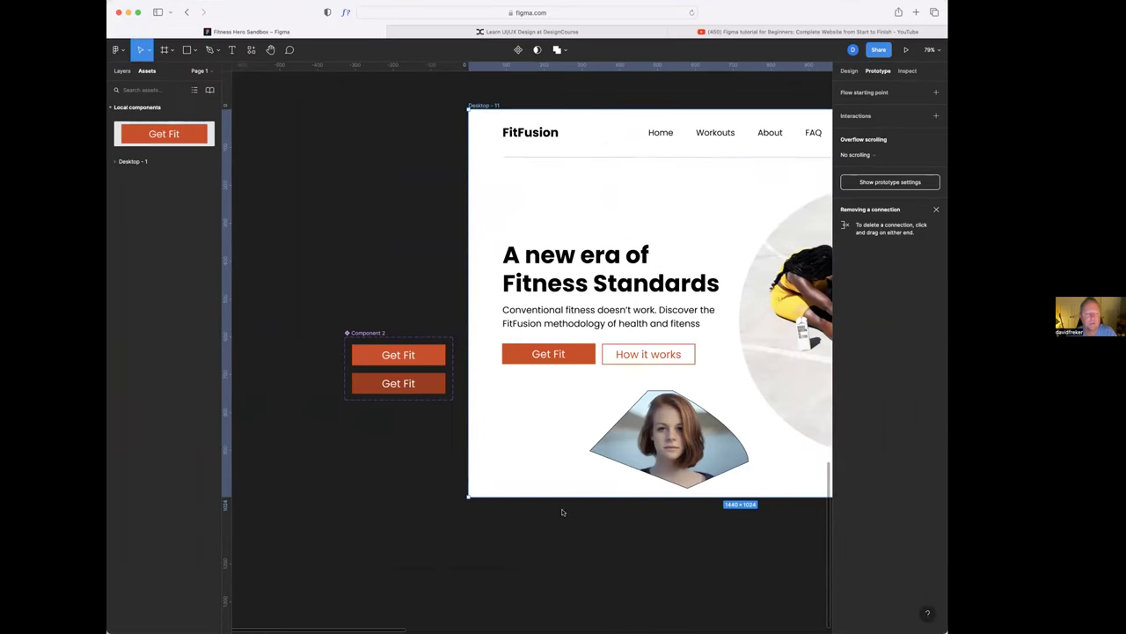
scroll(651, 500, right, 5)
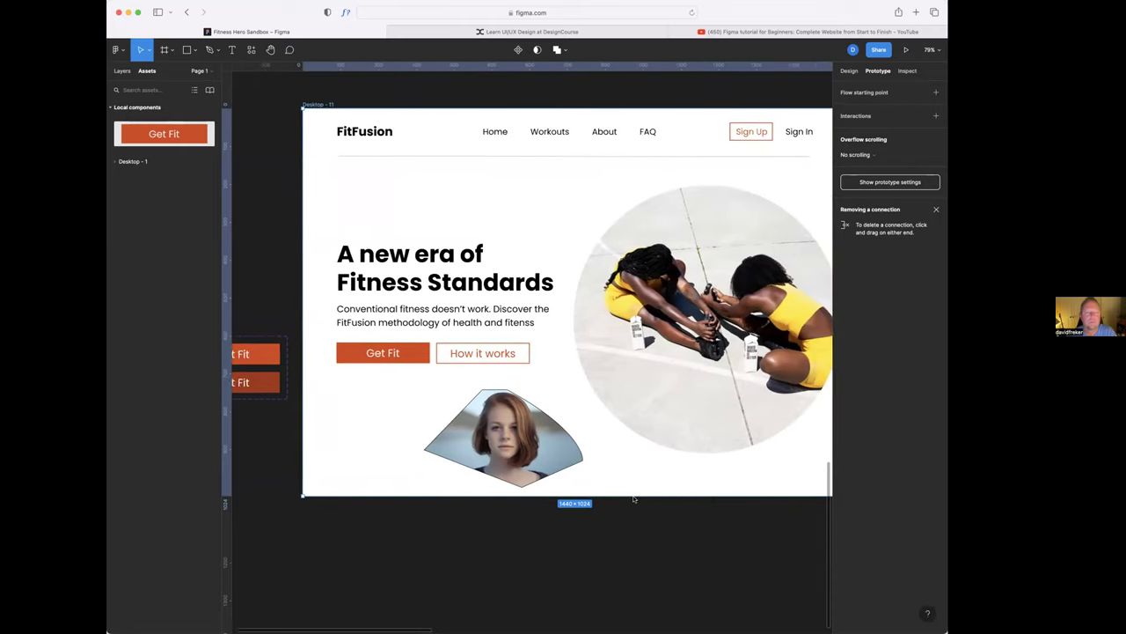
scroll(634, 499, right, 2)
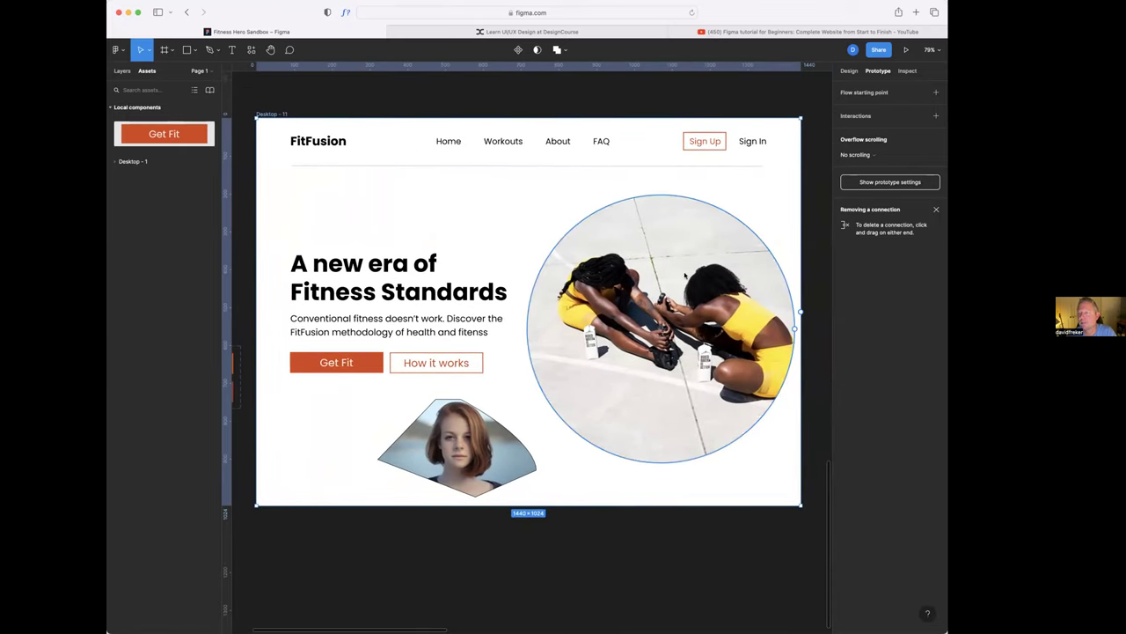
scroll(676, 276, left, 1)
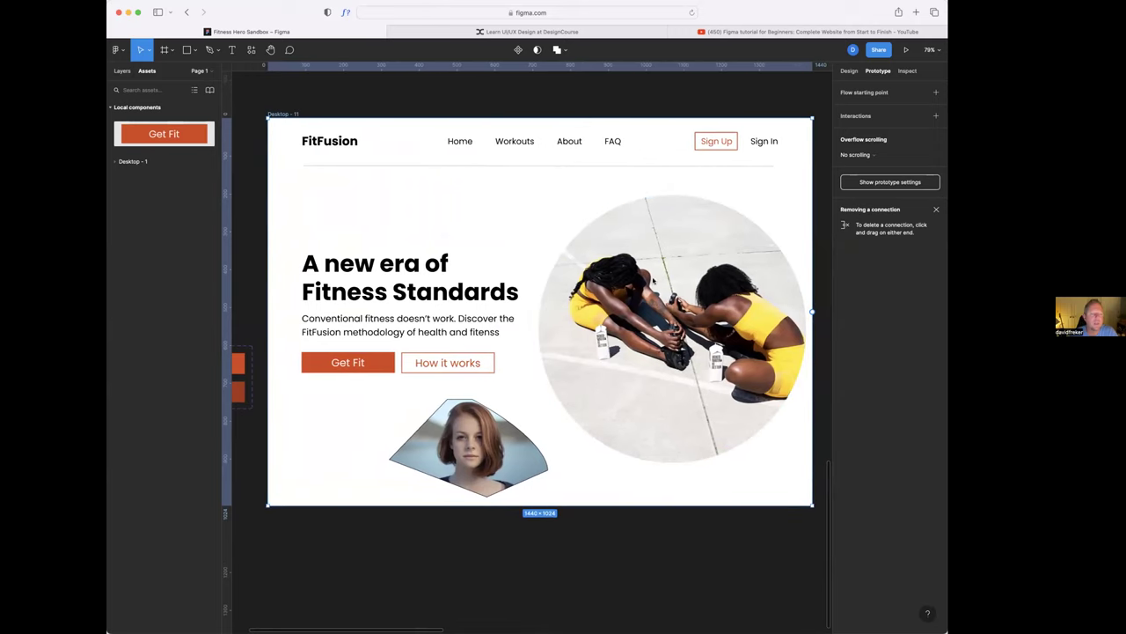
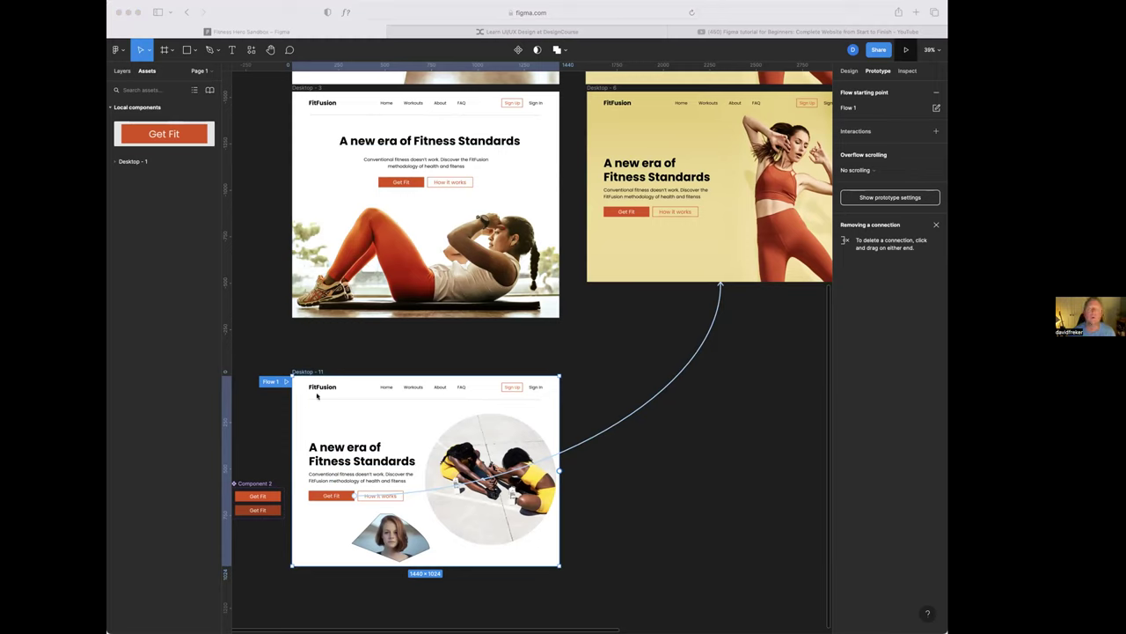
- Run the prototype from Desktop - 11, test the Get Fit button's link to the yellow hero page, and close the preview
click(153, 14)
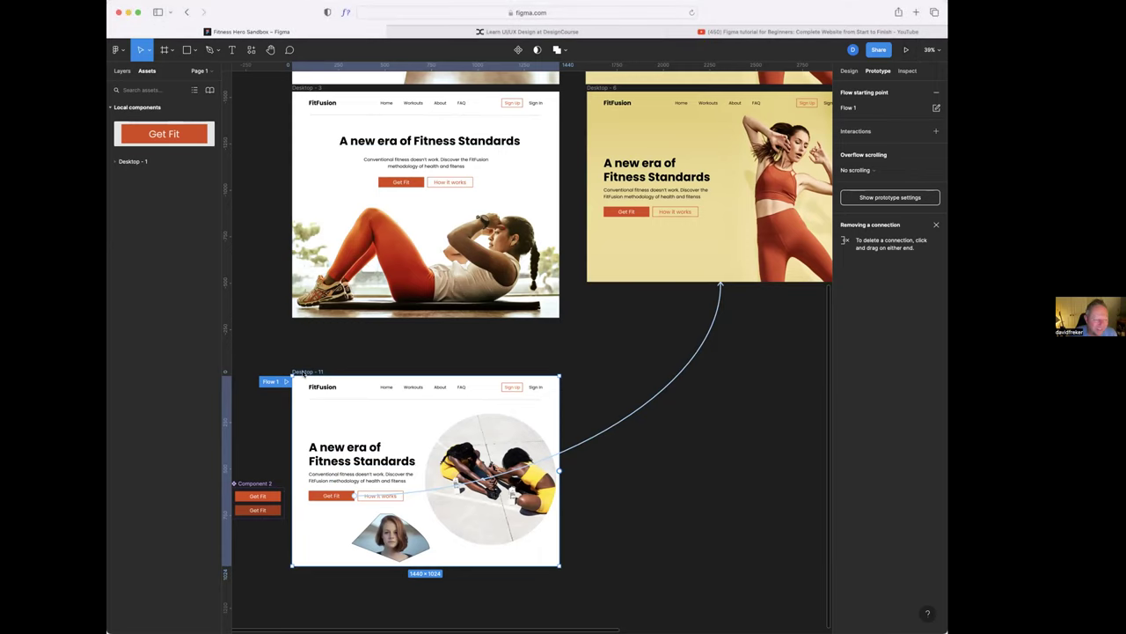
click(904, 49)
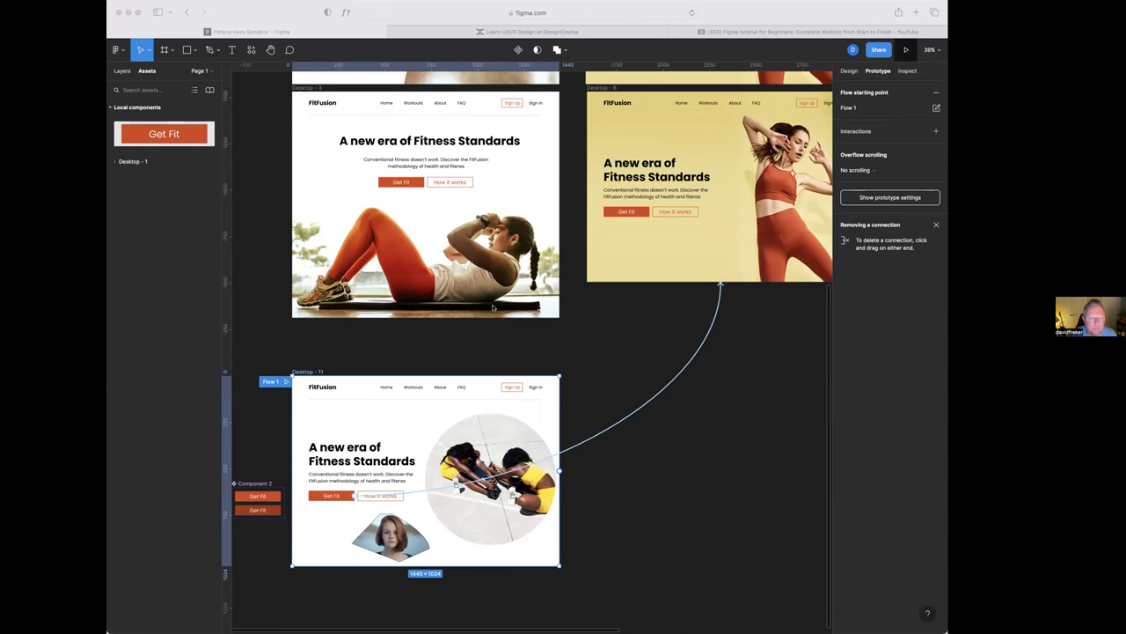
key(super+alt+Return)
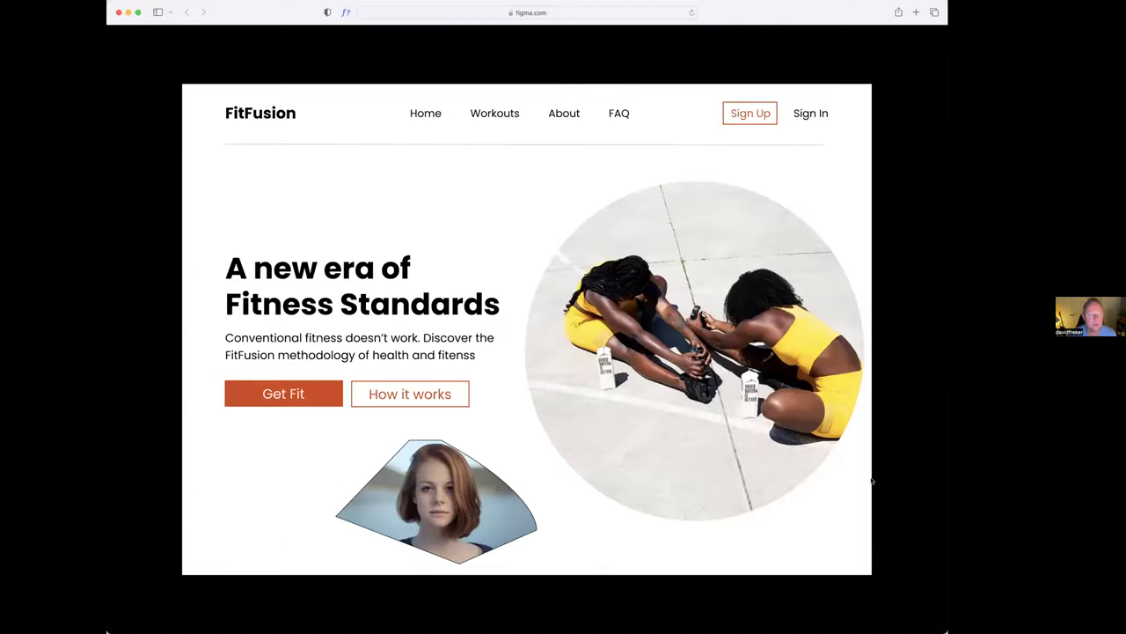
click(308, 393)
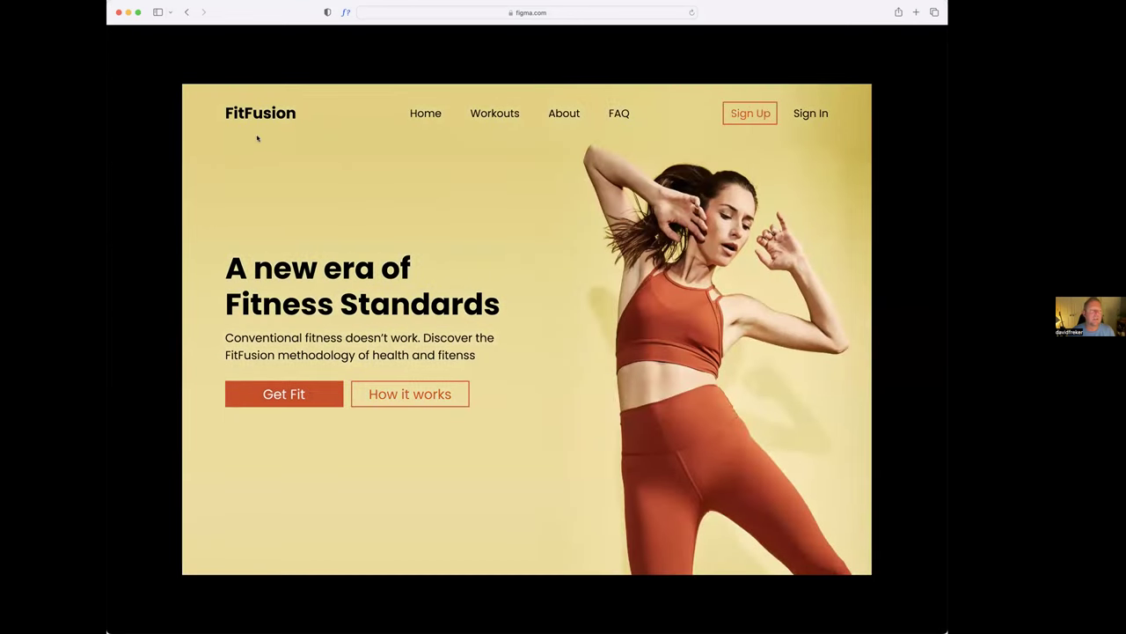
mouse_move(639, 7)
mouse_move(503, 236)
key(super+w)
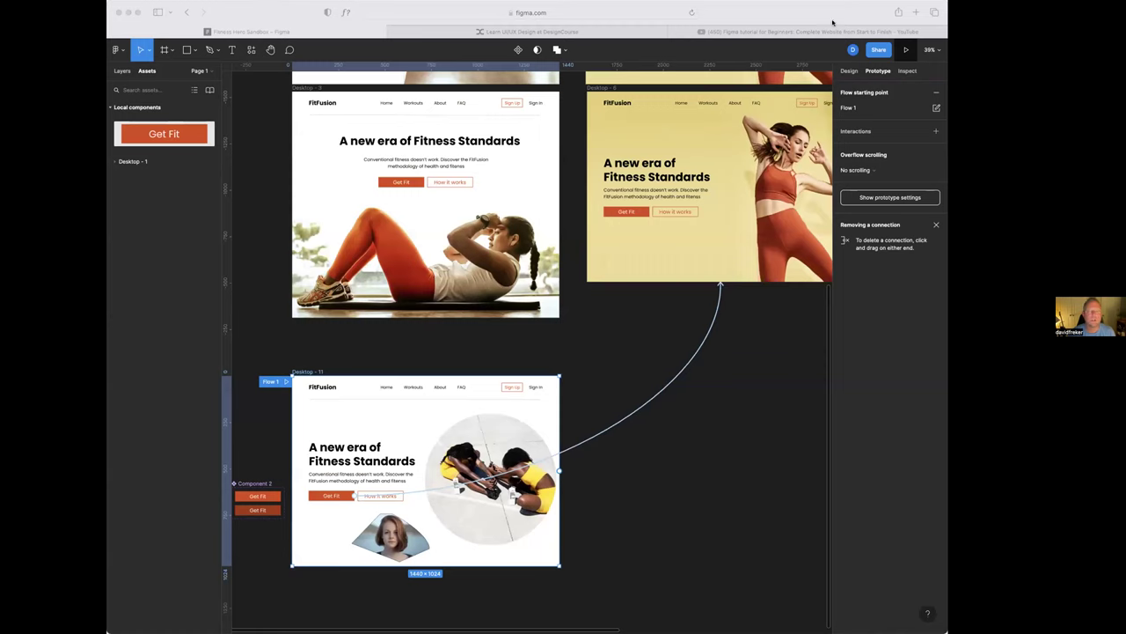
click(285, 13)
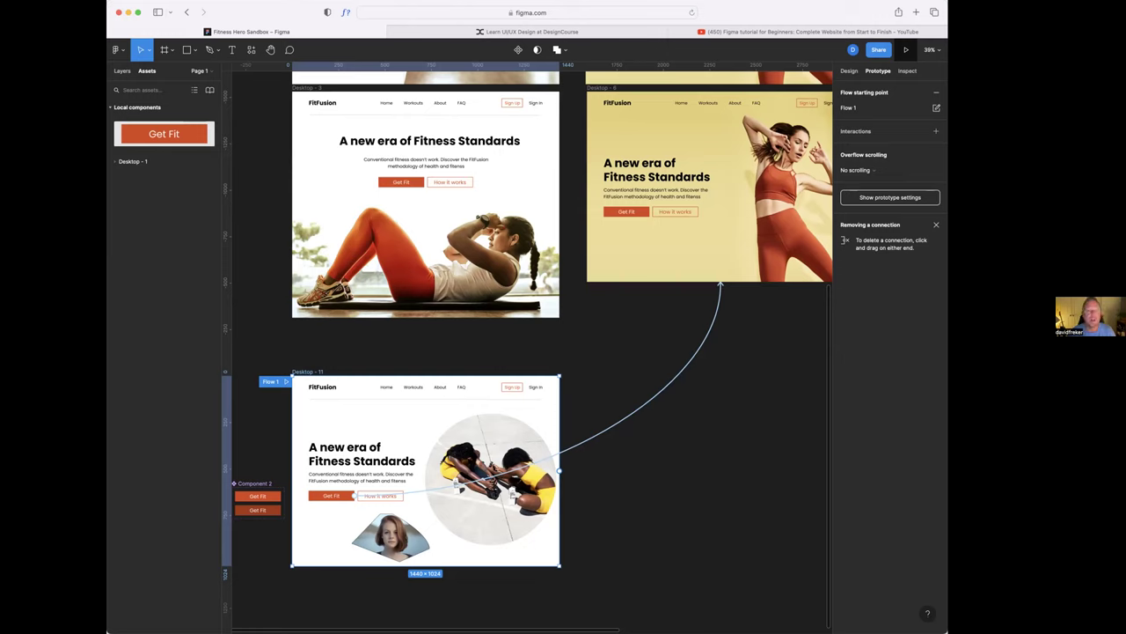
click(343, 111)
scroll(370, 158, up, 3)
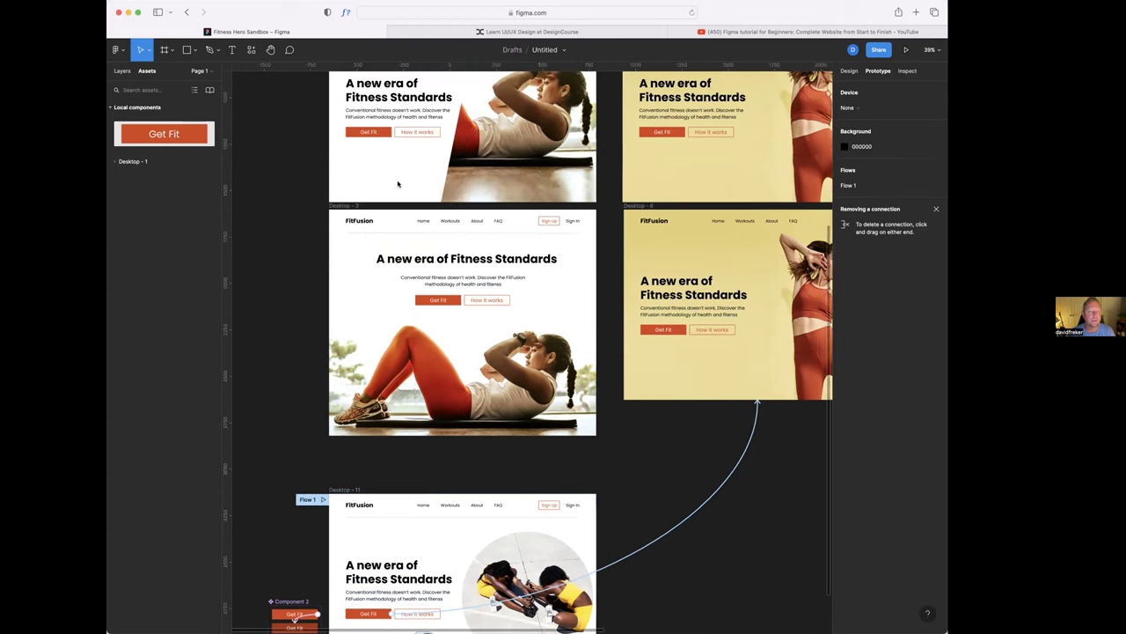
scroll(397, 184, left, 3)
scroll(493, 281, up, 5)
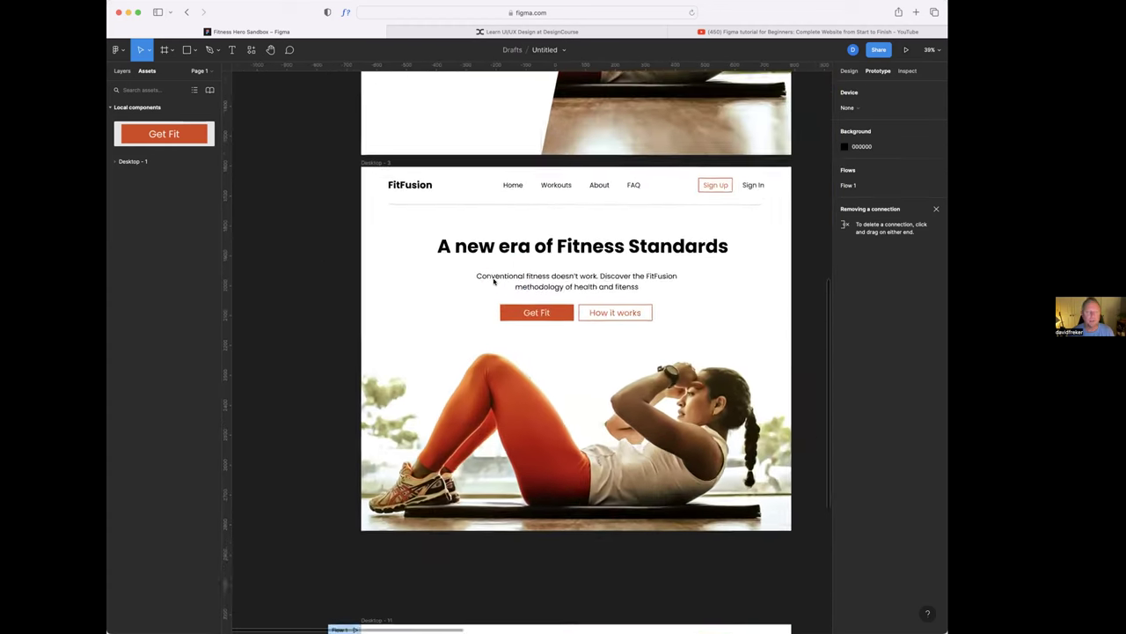
scroll(494, 281, up, 5)
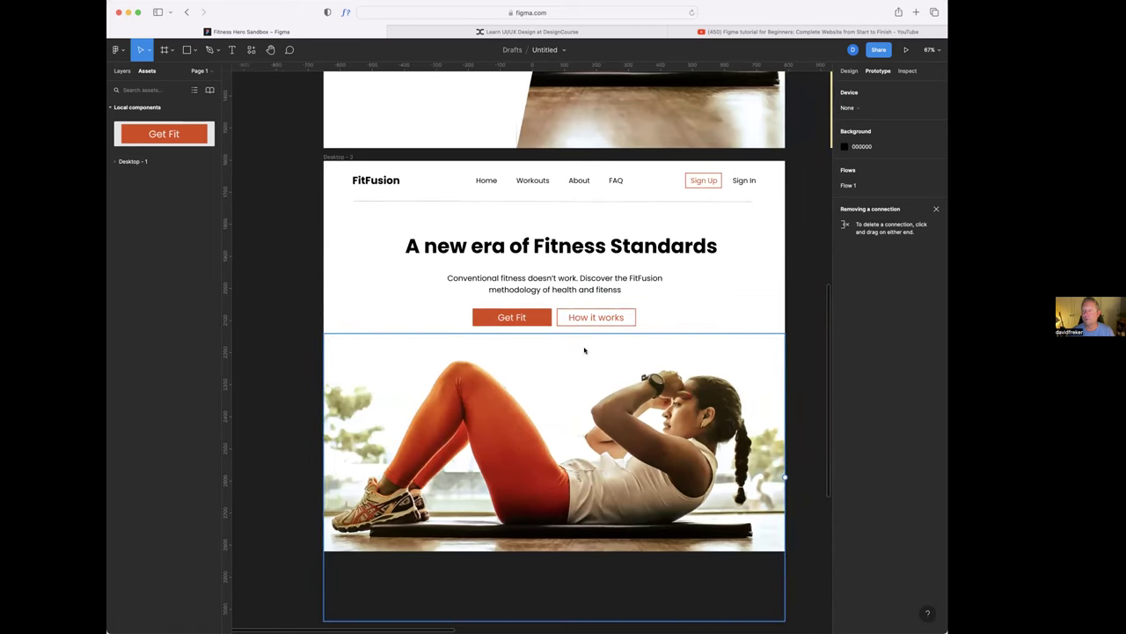
- Search the community plugins for html with the Desktop - 3 frame selected, clear the search, and close the plugin browser
scroll(585, 350, up, 1)
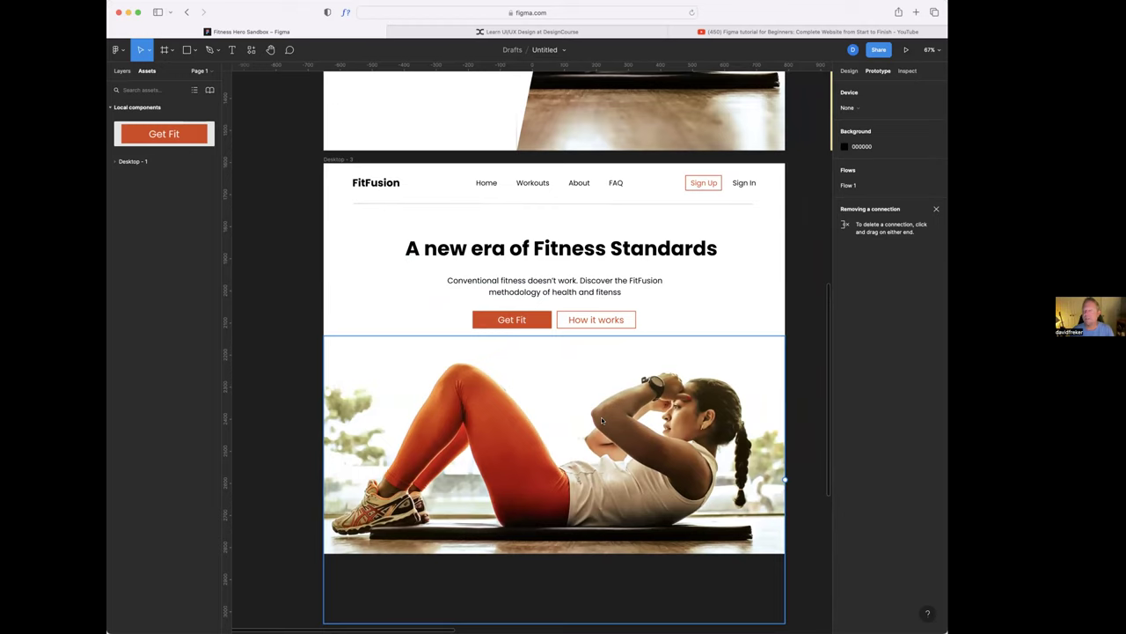
scroll(602, 420, right, 1)
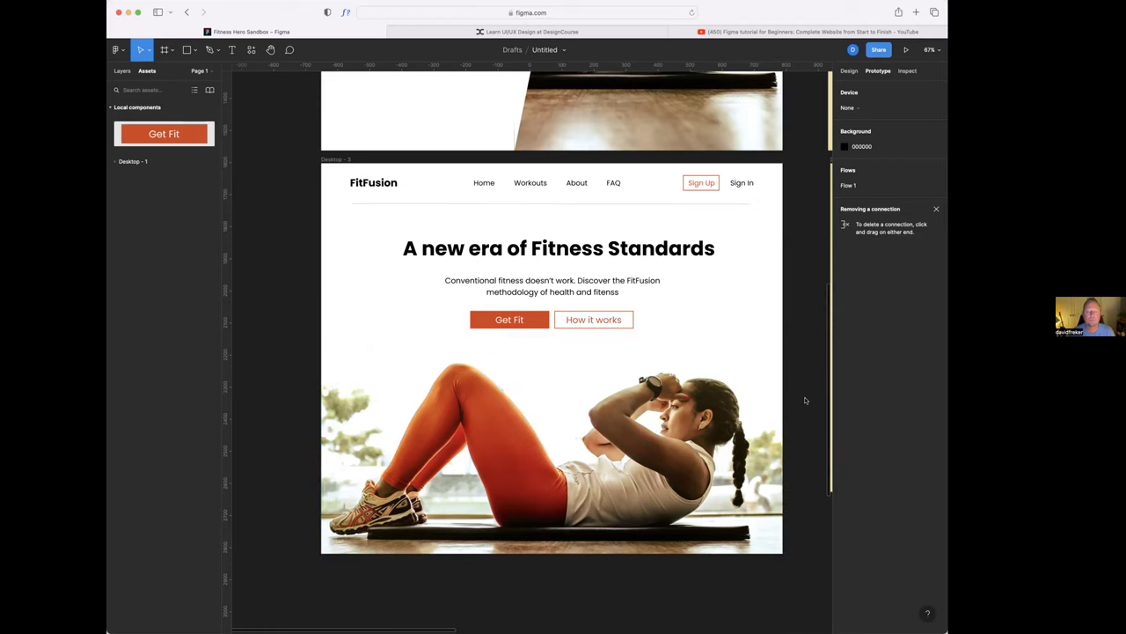
scroll(804, 400, right, 3)
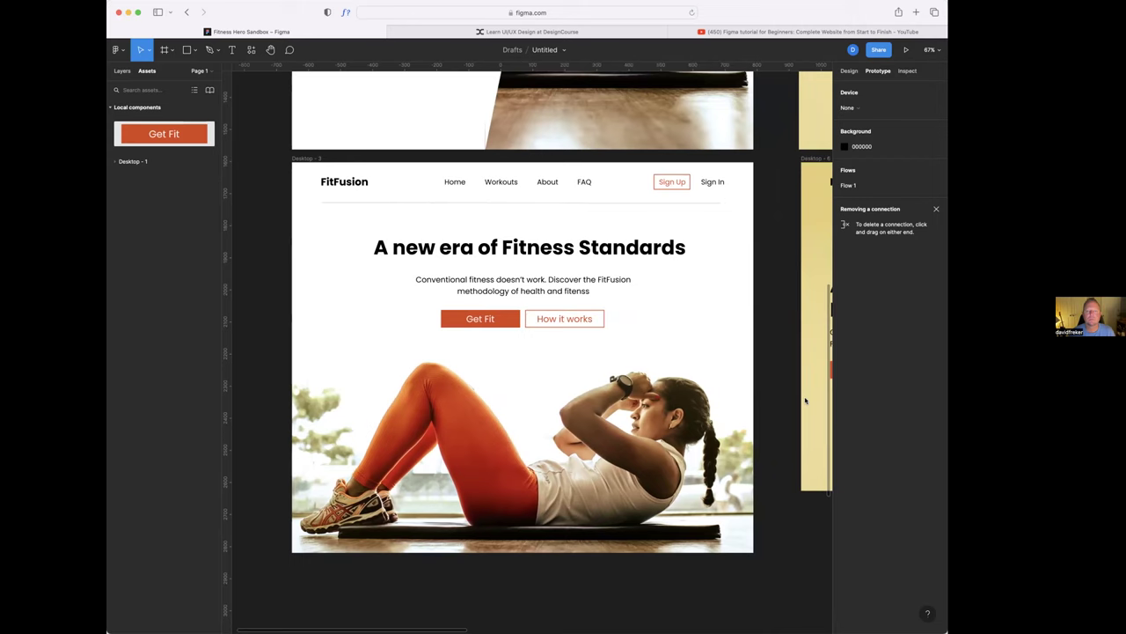
scroll(804, 400, left, 2)
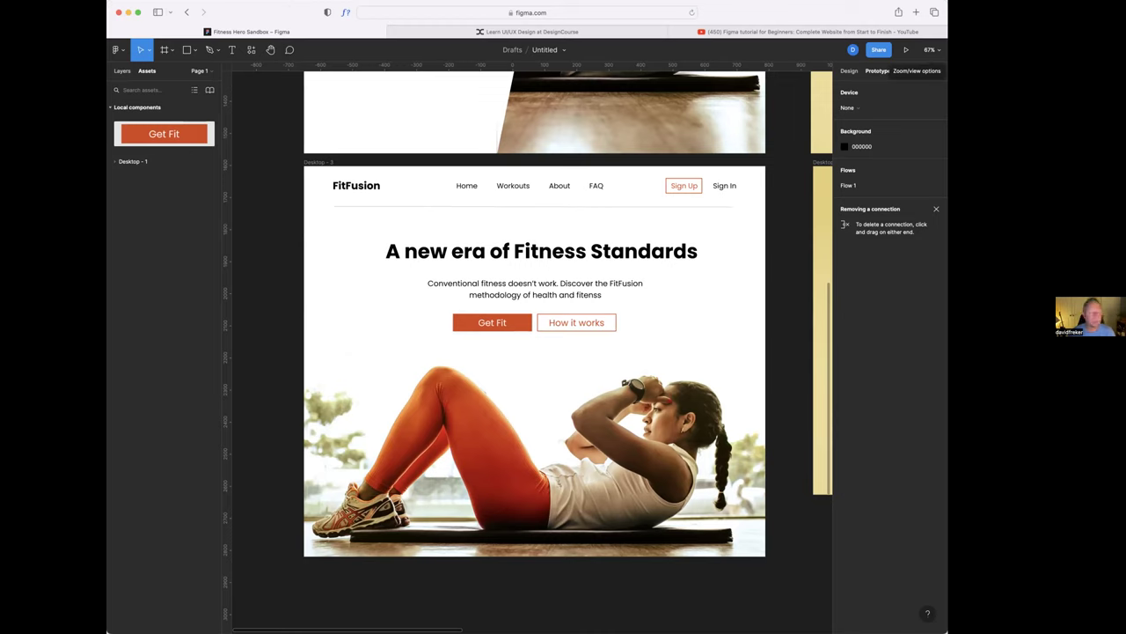
right_click(621, 219)
mouse_move(669, 413)
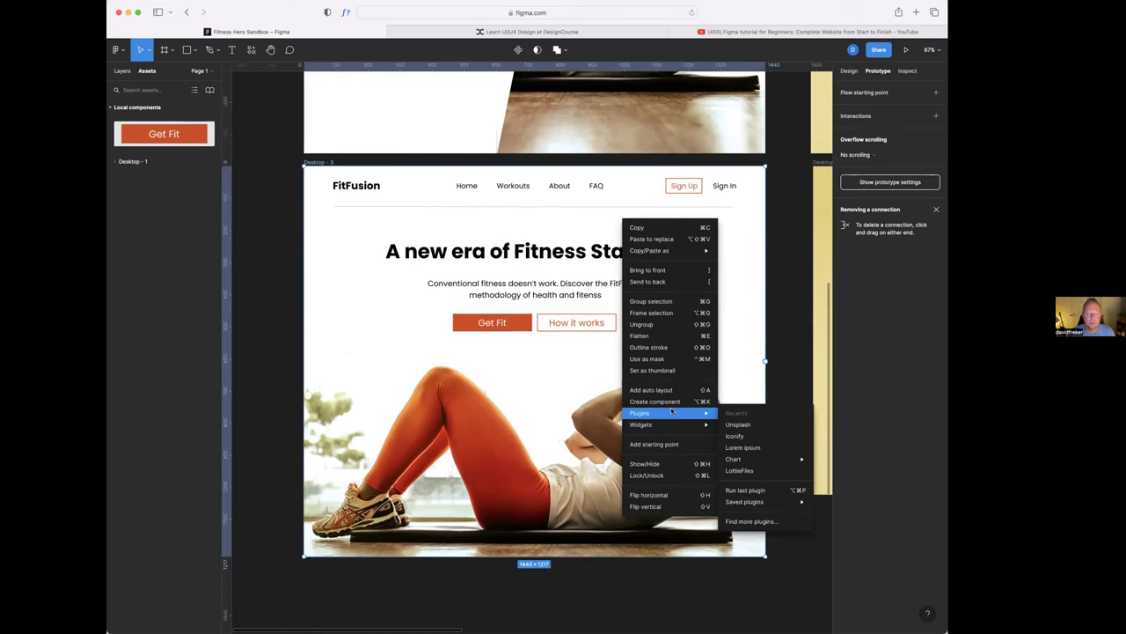
click(744, 522)
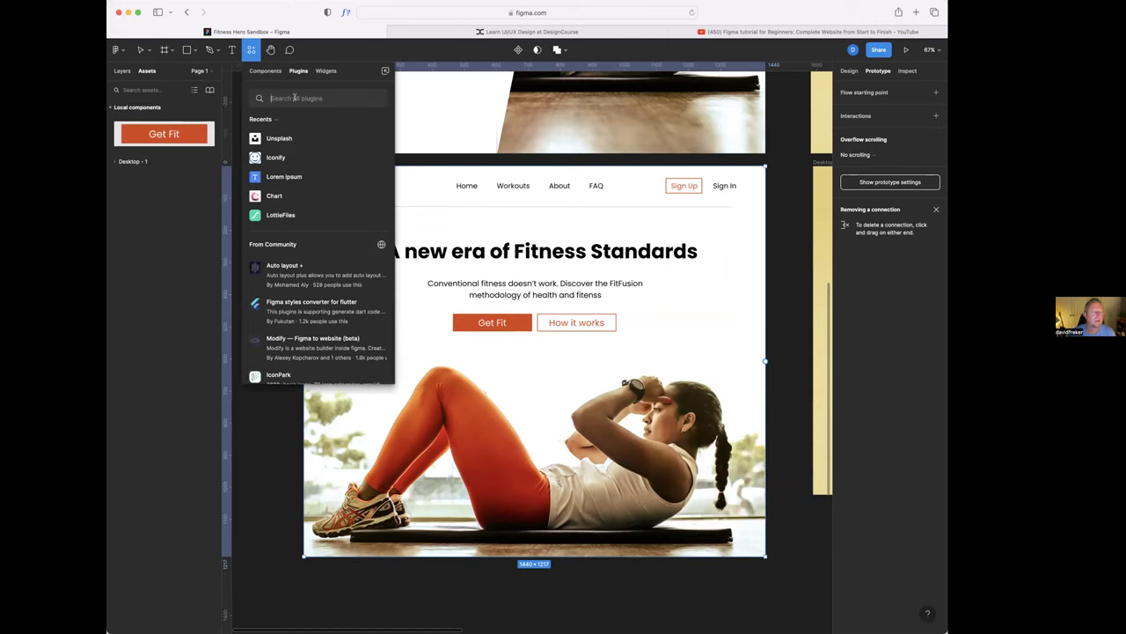
text(html)
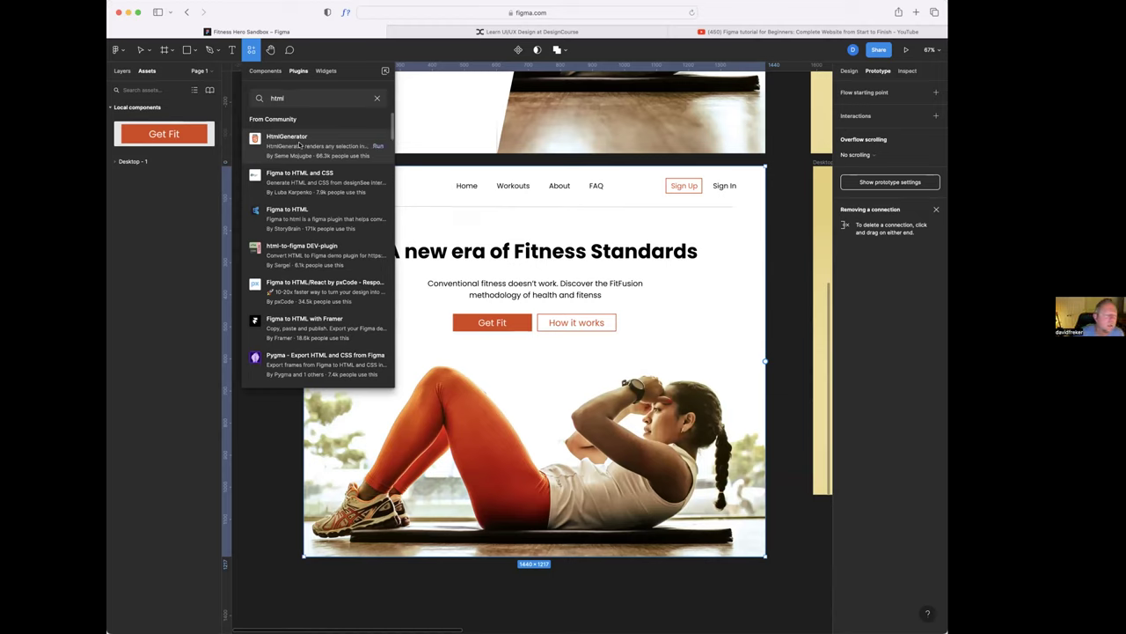
click(376, 98)
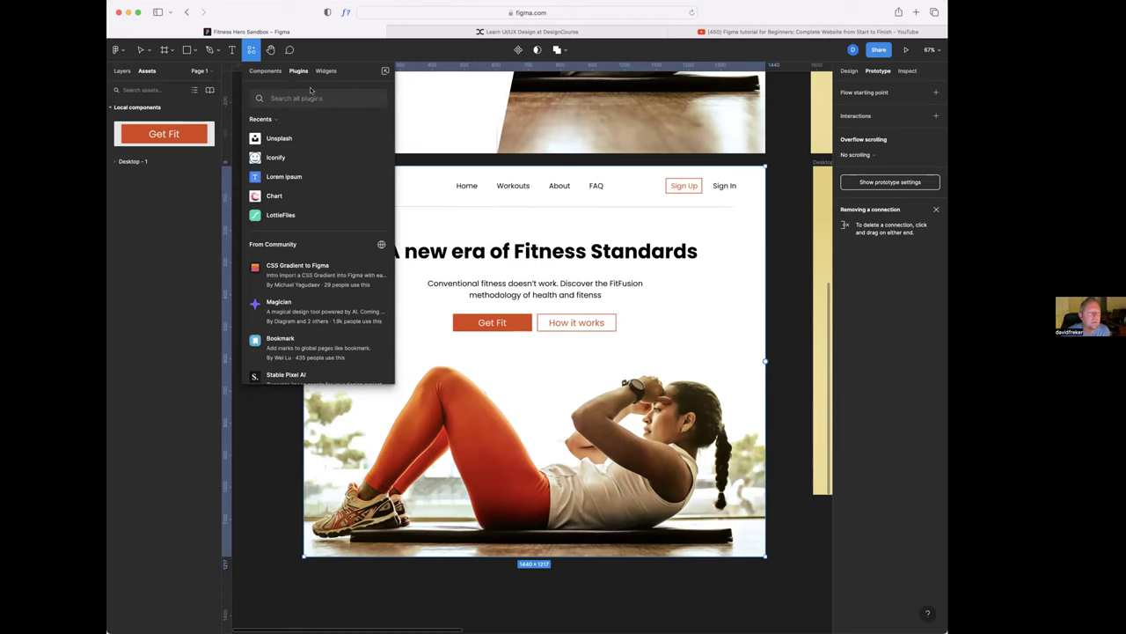
key(Escape)
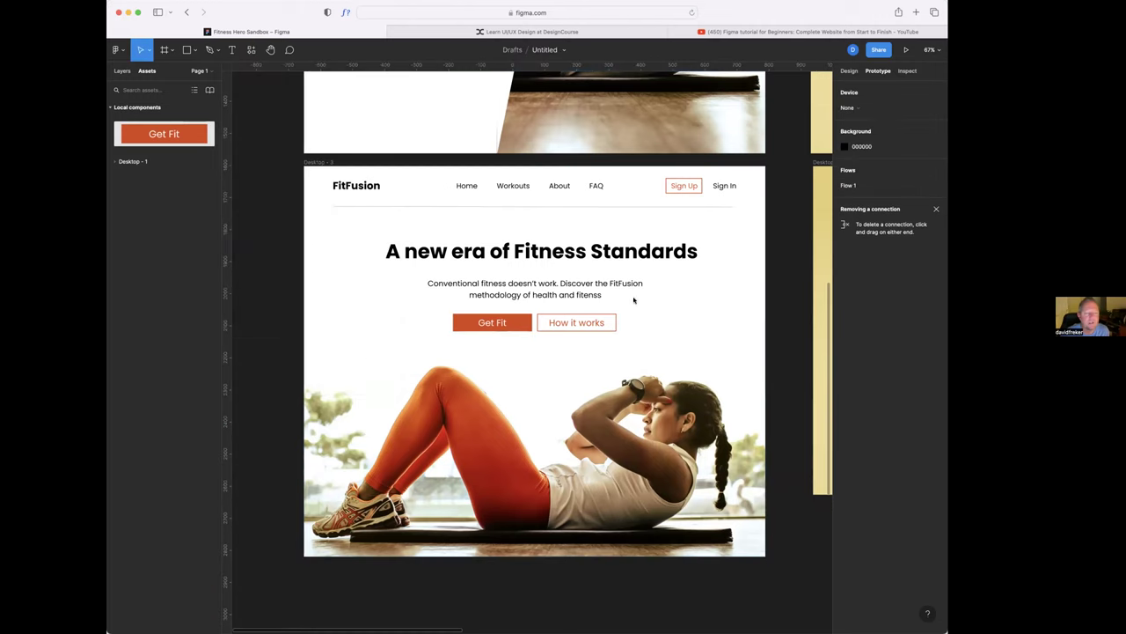
- Search the plugins for html again, view the HtmlGenerator details, return to the list, and close the browser
right_click(686, 221)
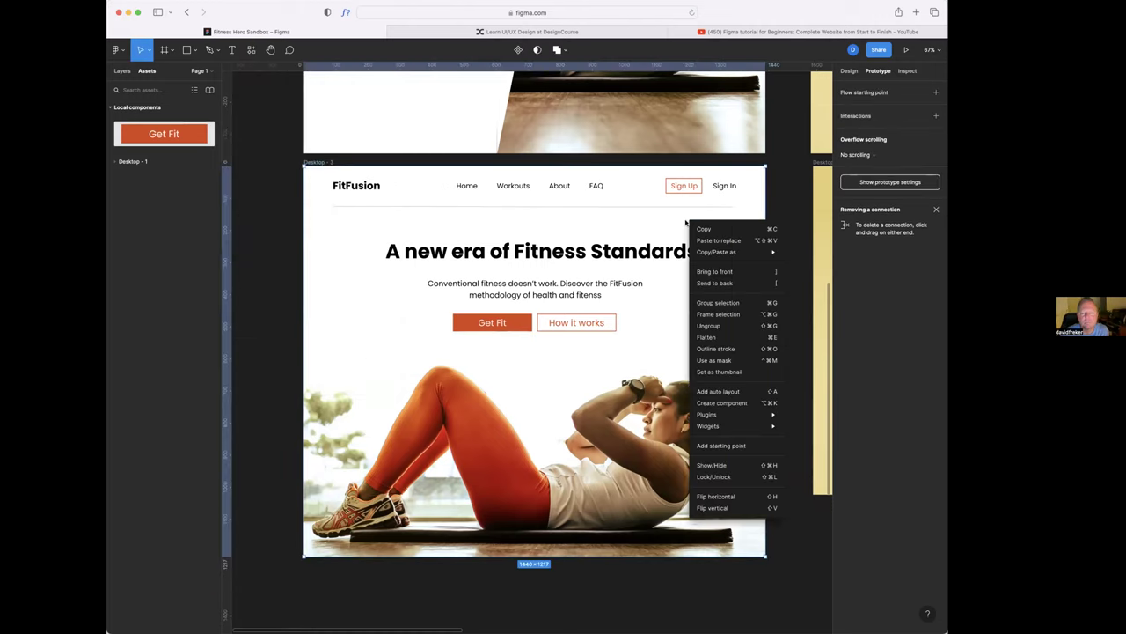
mouse_move(726, 412)
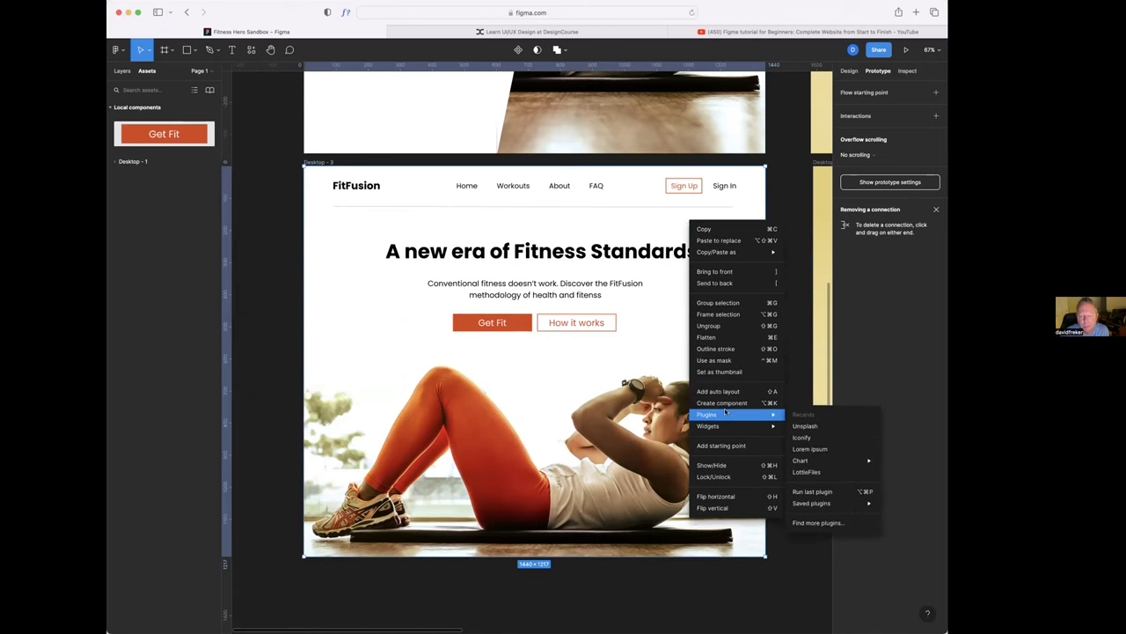
click(830, 524)
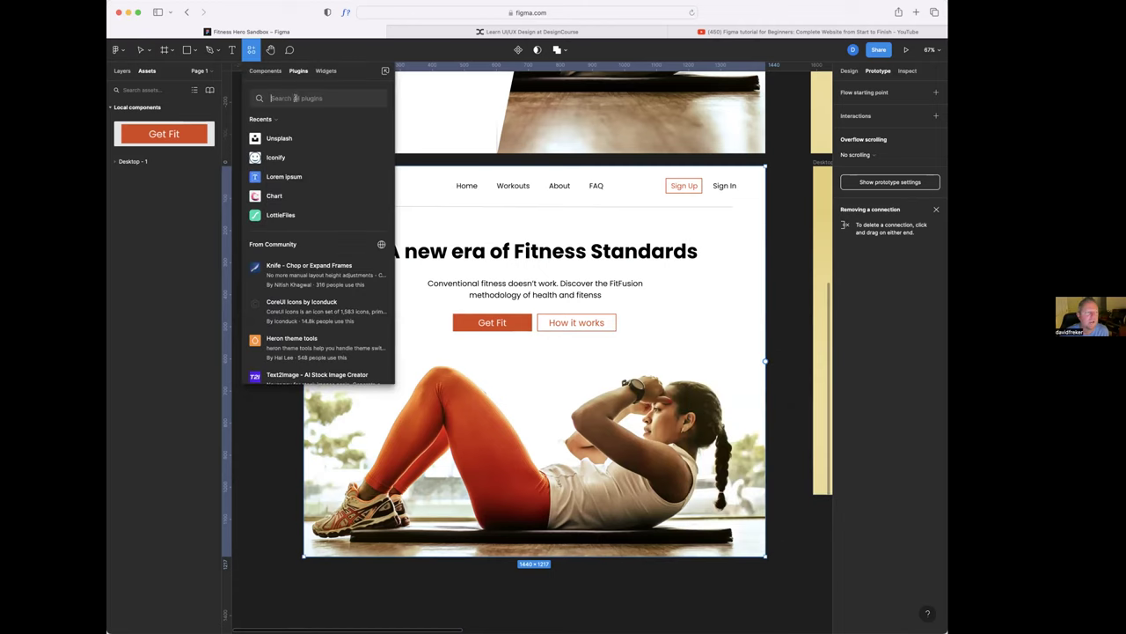
text(html)
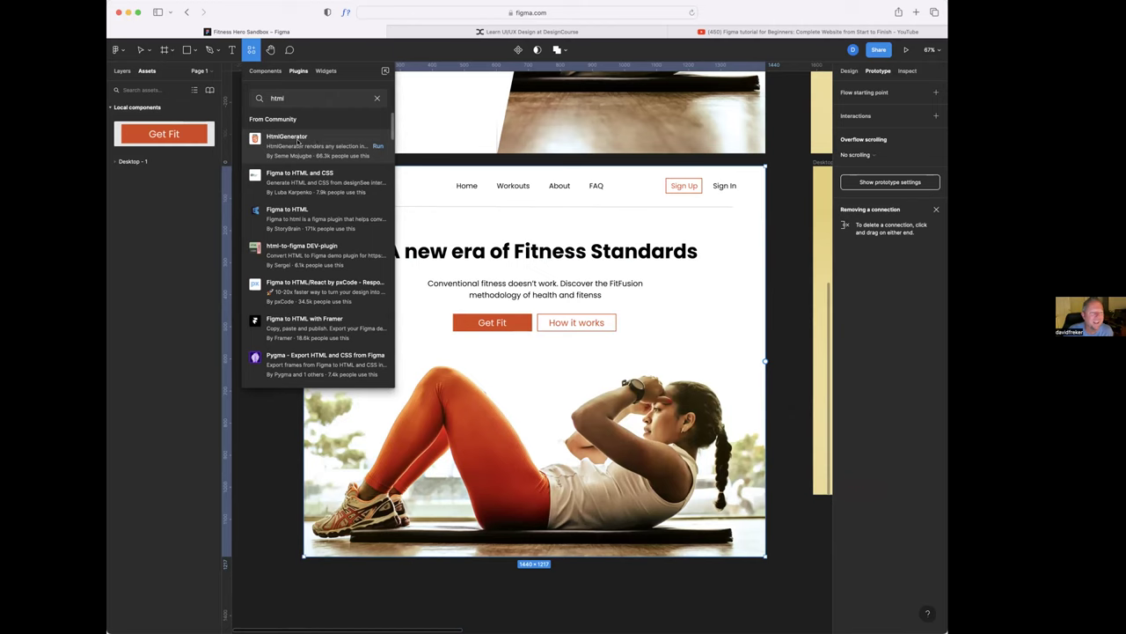
click(296, 142)
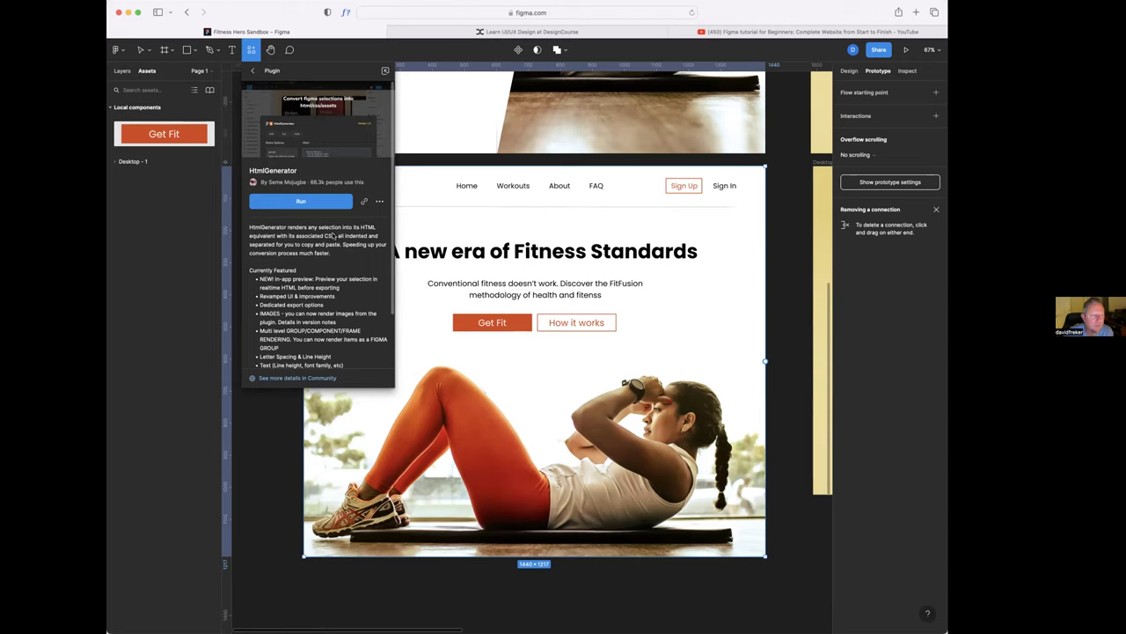
click(253, 71)
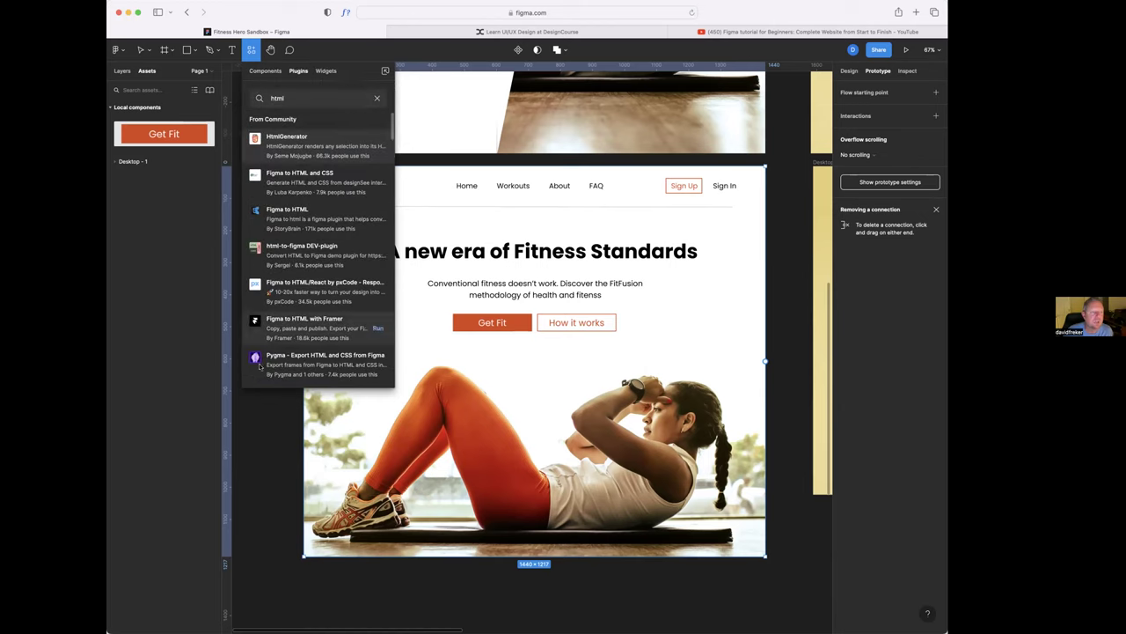
click(269, 417)
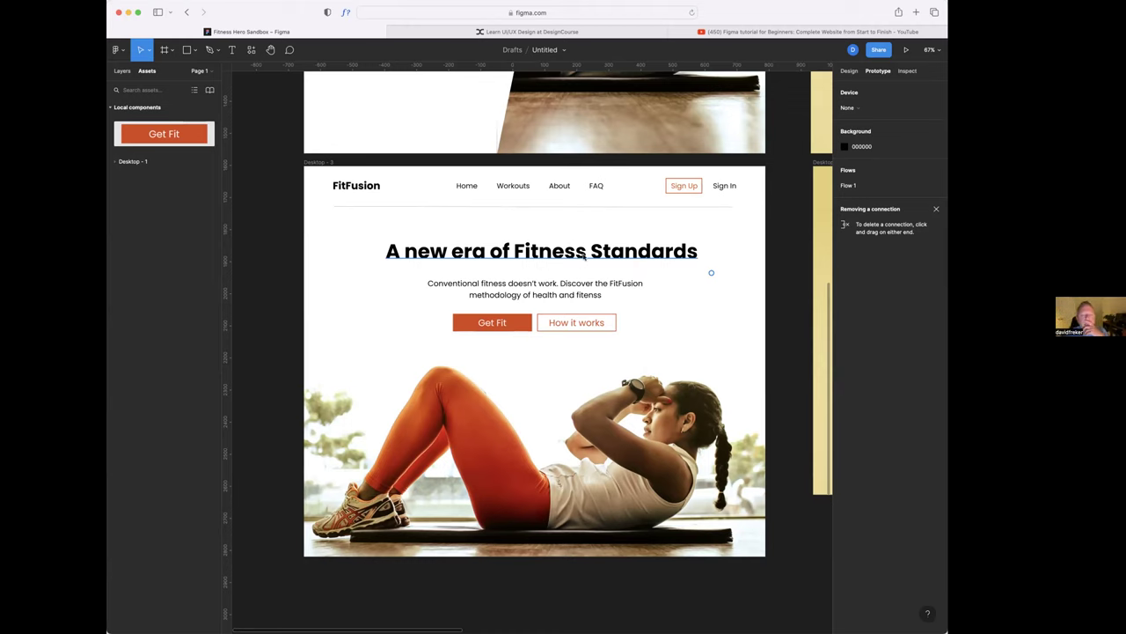
- Narrow the text box of the headline "A new era of Fitness Standards" on Desktop - 3 to 1008 wide
click(585, 255)
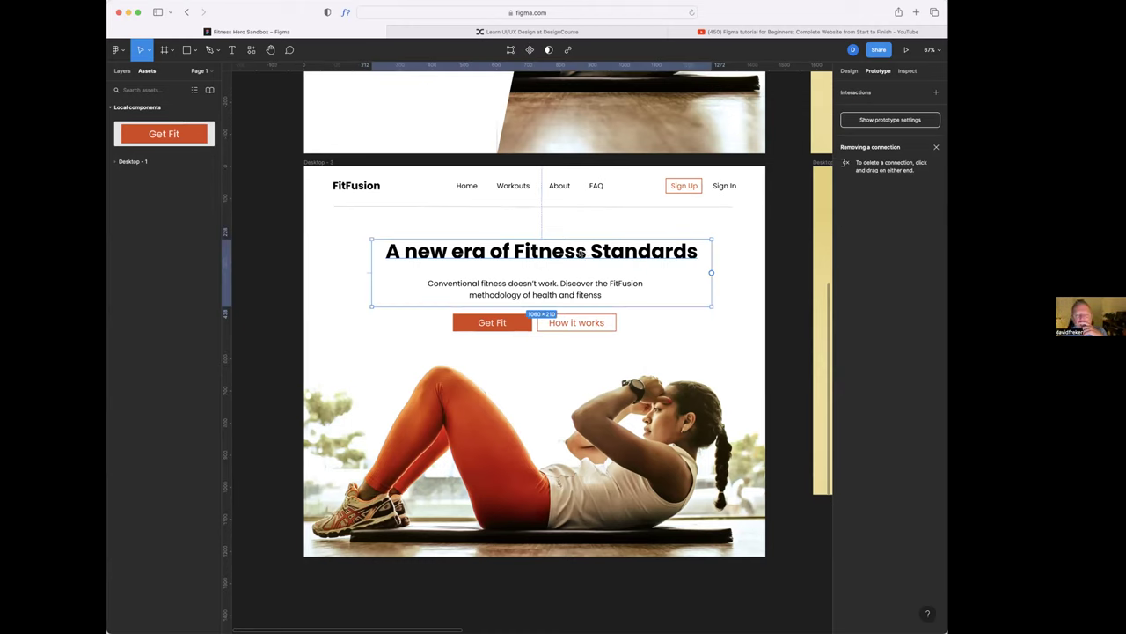
click(849, 70)
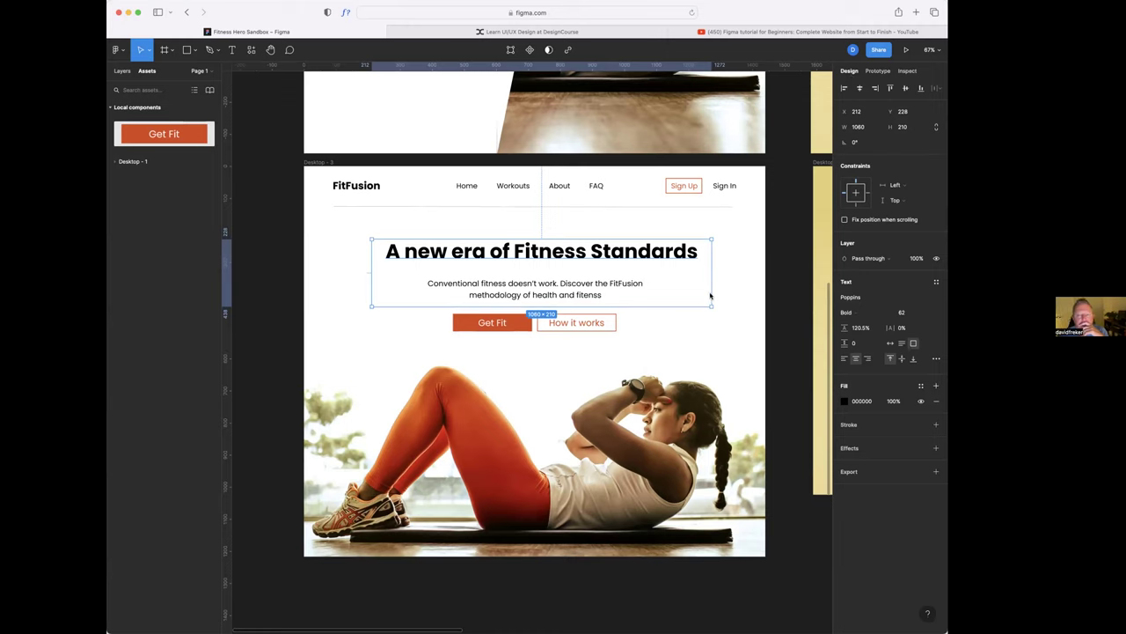
mouse_move(704, 296)
mouse_down()
mouse_move(533, 291)
mouse_move(694, 292)
mouse_up()
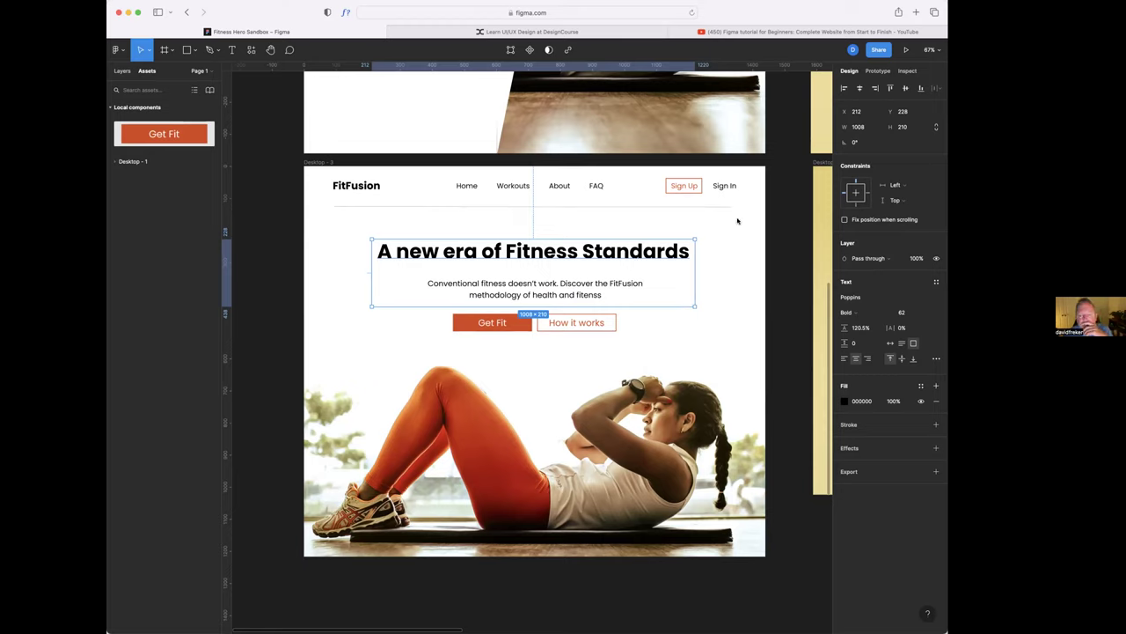
- Test how the headline responds when the Desktop - 3 frame is resized from its right and left edges
click(318, 163)
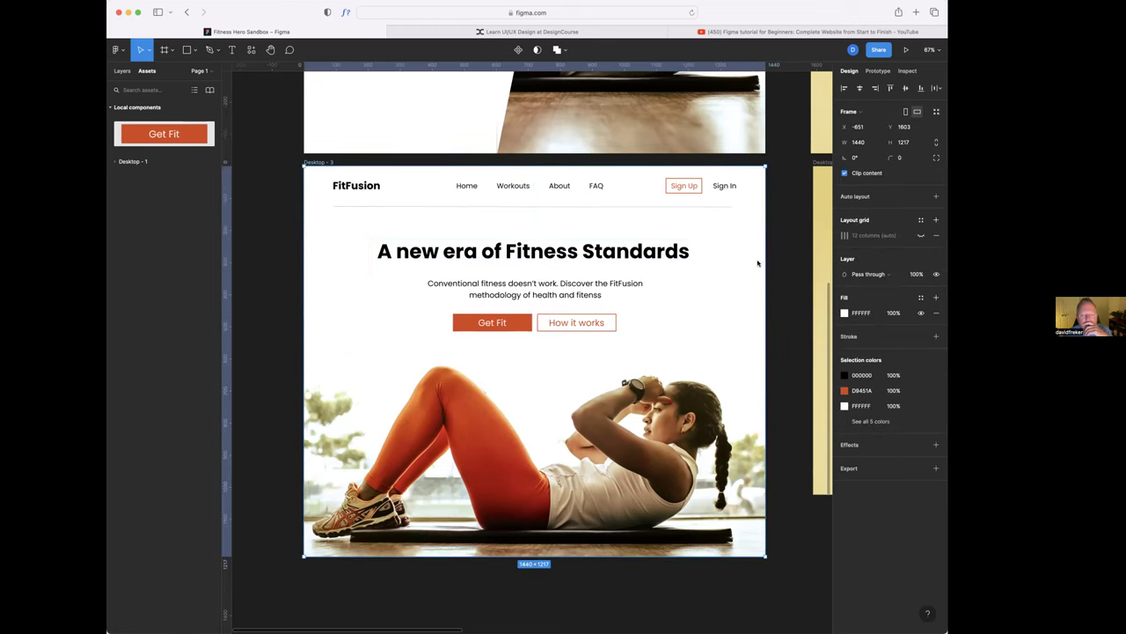
mouse_move(760, 263)
mouse_down()
mouse_move(639, 264)
mouse_move(762, 266)
mouse_up()
mouse_move(302, 275)
mouse_down()
mouse_move(462, 283)
mouse_move(302, 283)
mouse_up()
- Set the headline's horizontal constraint to Left and right
click(560, 257)
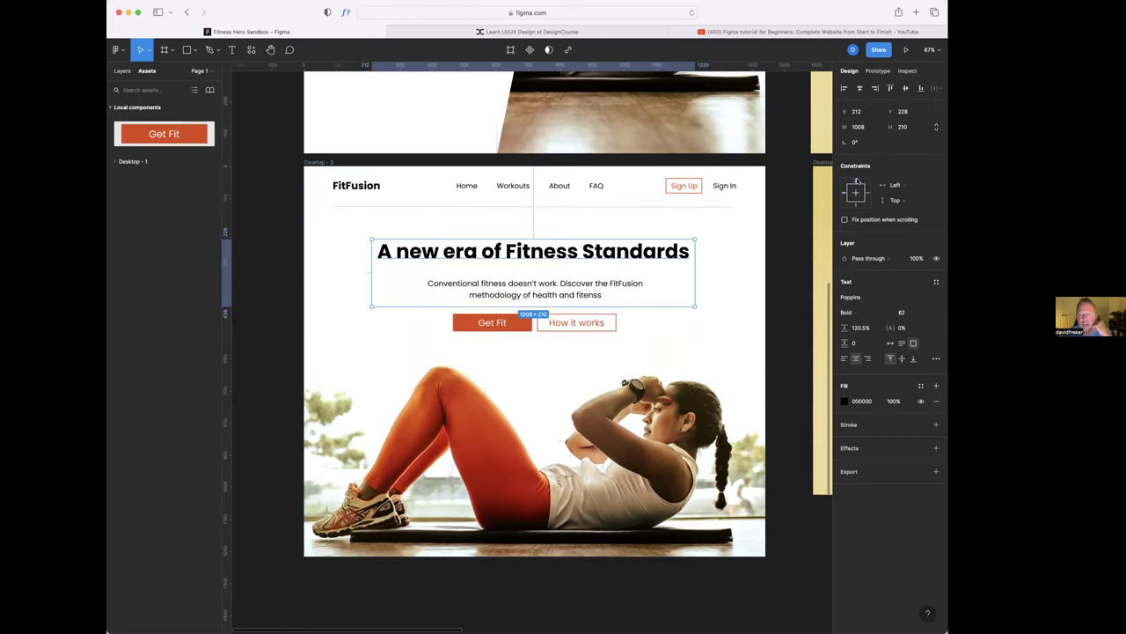
click(910, 185)
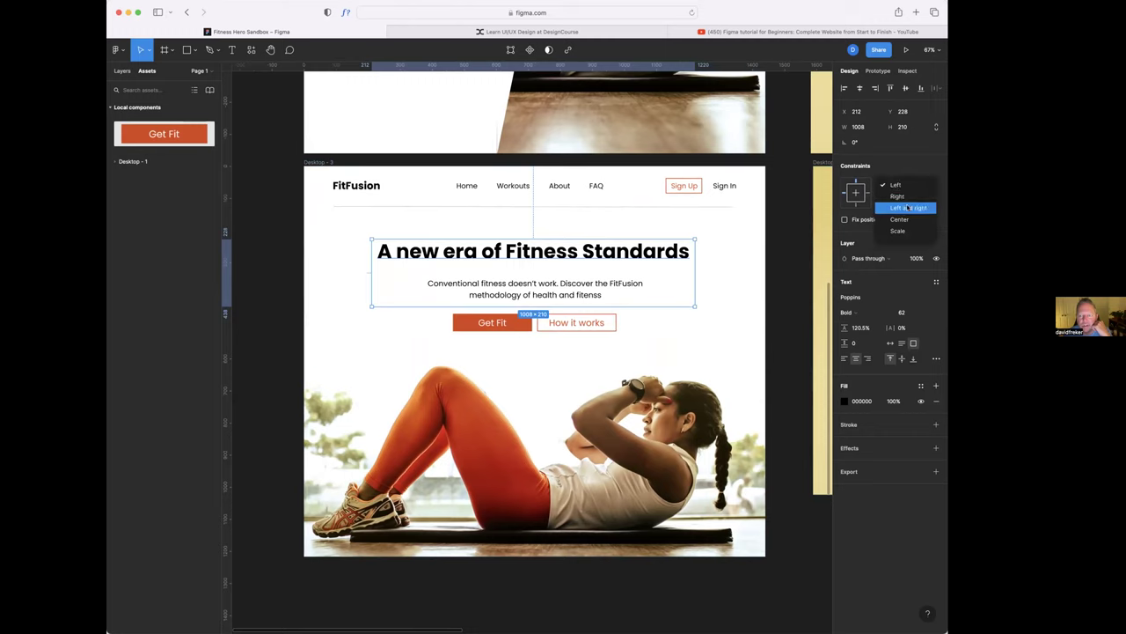
click(912, 208)
click(764, 251)
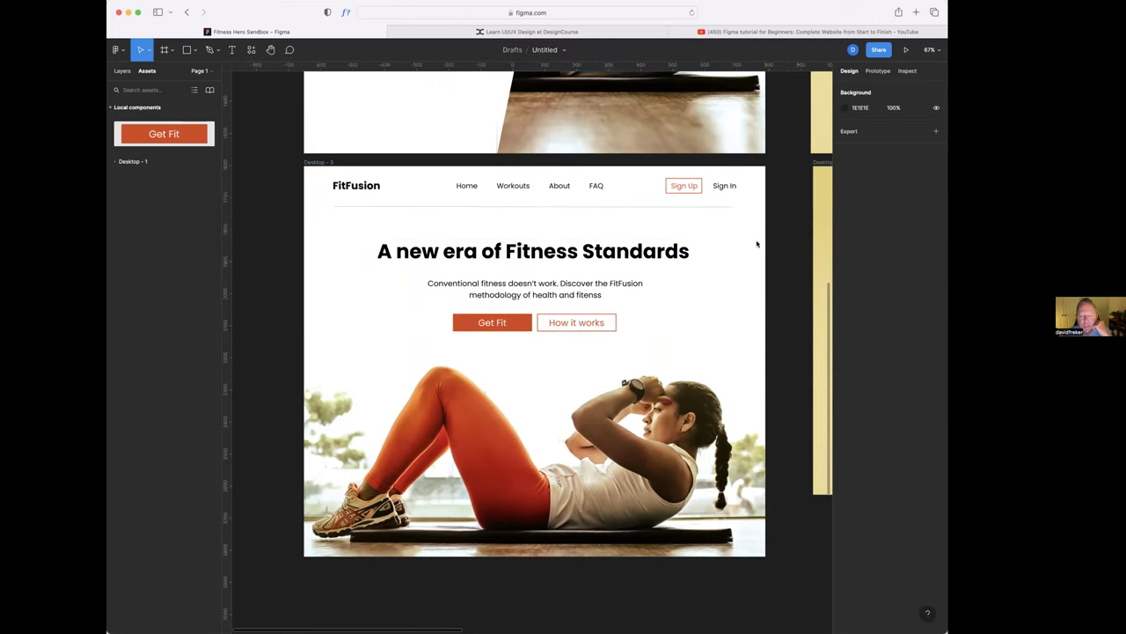
- Resize Desktop - 3 from both sides again to test the headline's new constraint, keeping the frame 1440 wide
click(317, 163)
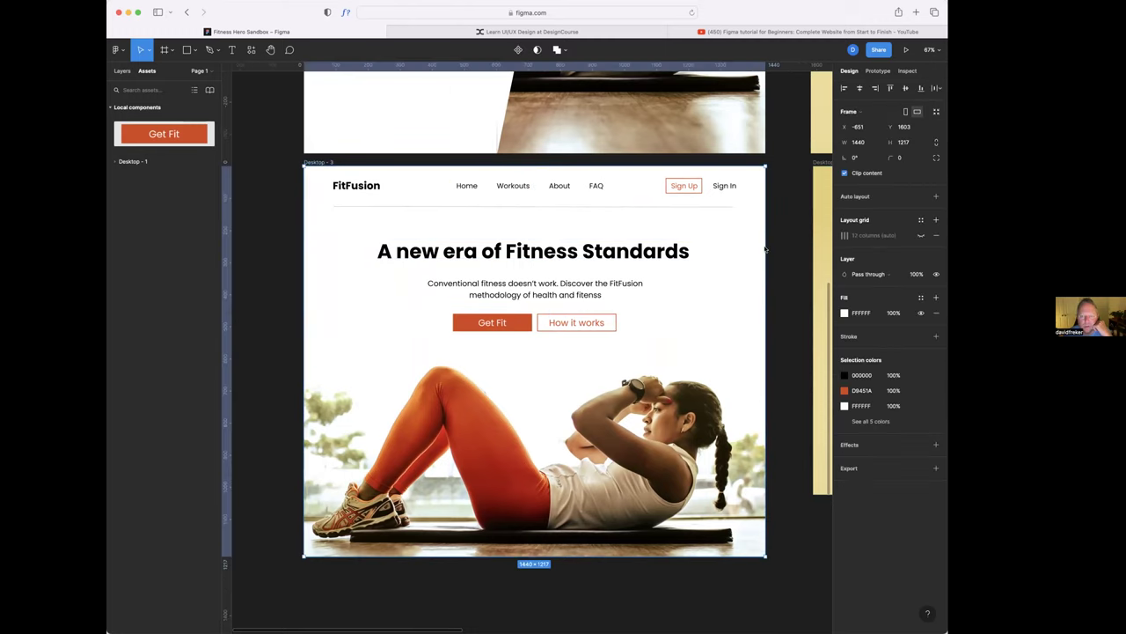
mouse_move(762, 249)
mouse_down()
mouse_move(637, 252)
mouse_move(763, 254)
mouse_up()
mouse_move(304, 245)
mouse_down()
mouse_move(410, 247)
mouse_move(303, 247)
mouse_up()
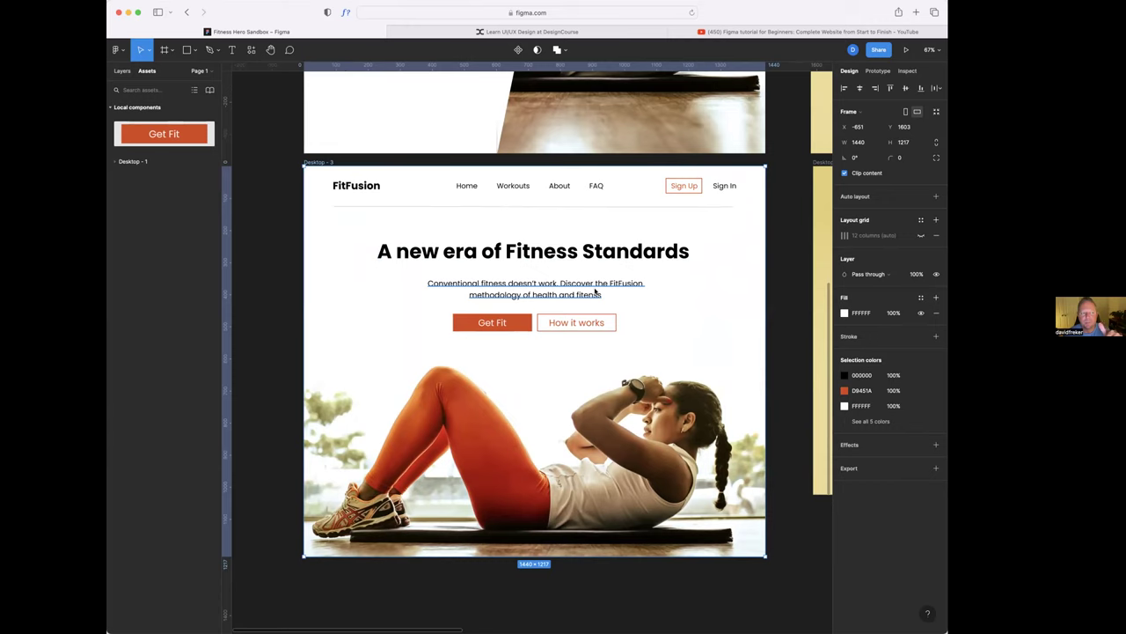
click(792, 339)
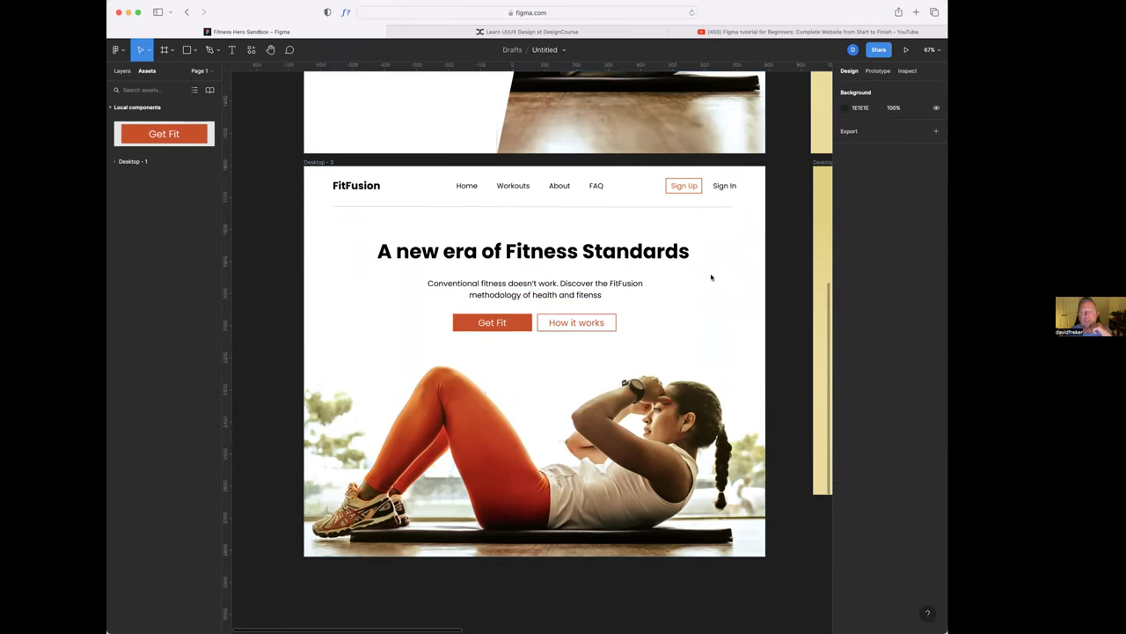
- Reduce the headline text box height to 90 and combine the headline and the paragraph below it in an auto layout
click(650, 252)
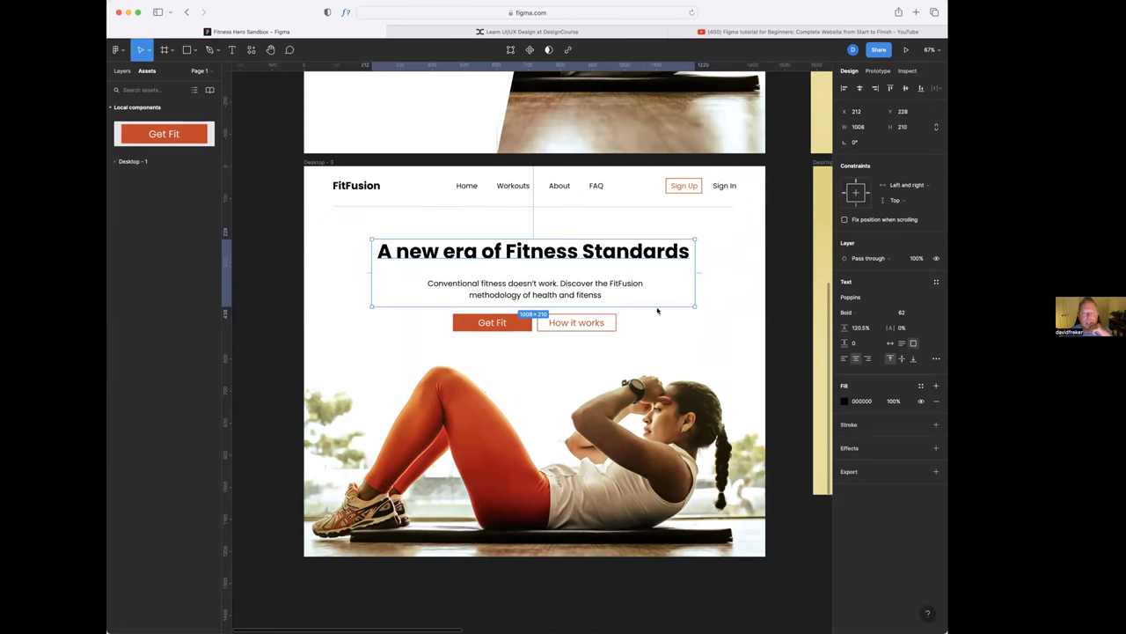
drag(657, 306, 658, 272)
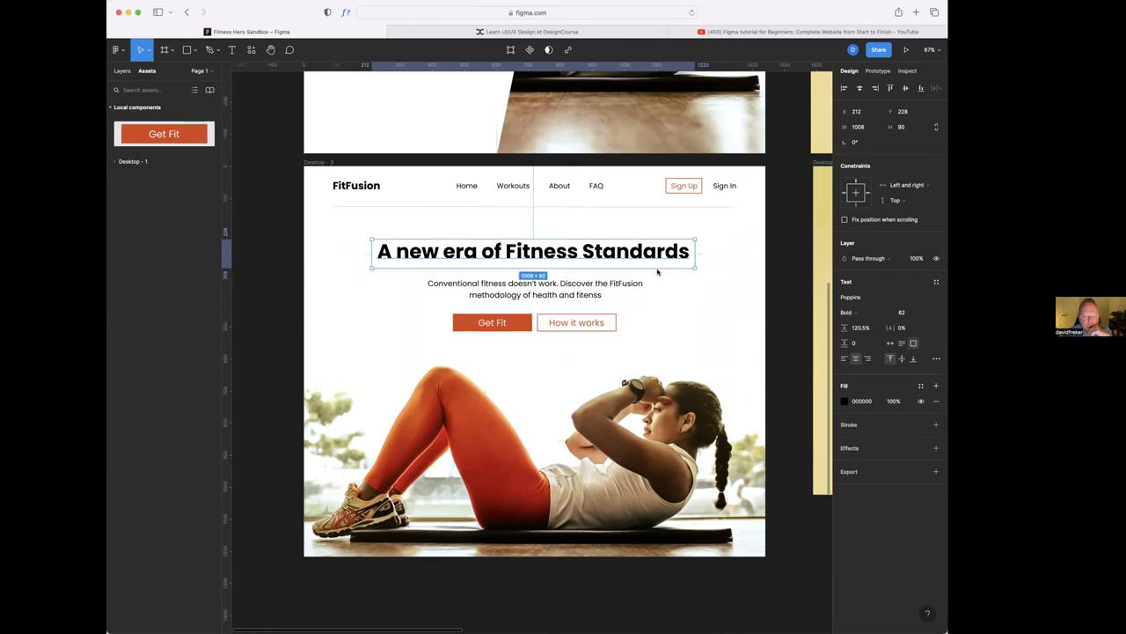
click(598, 284)
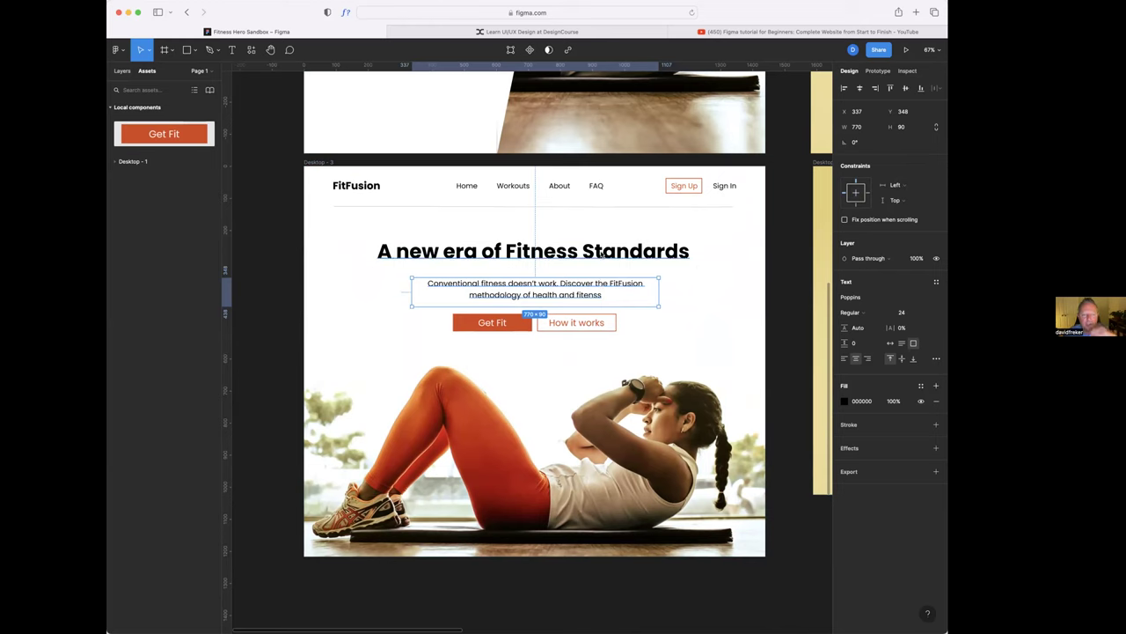
shift+click(601, 253)
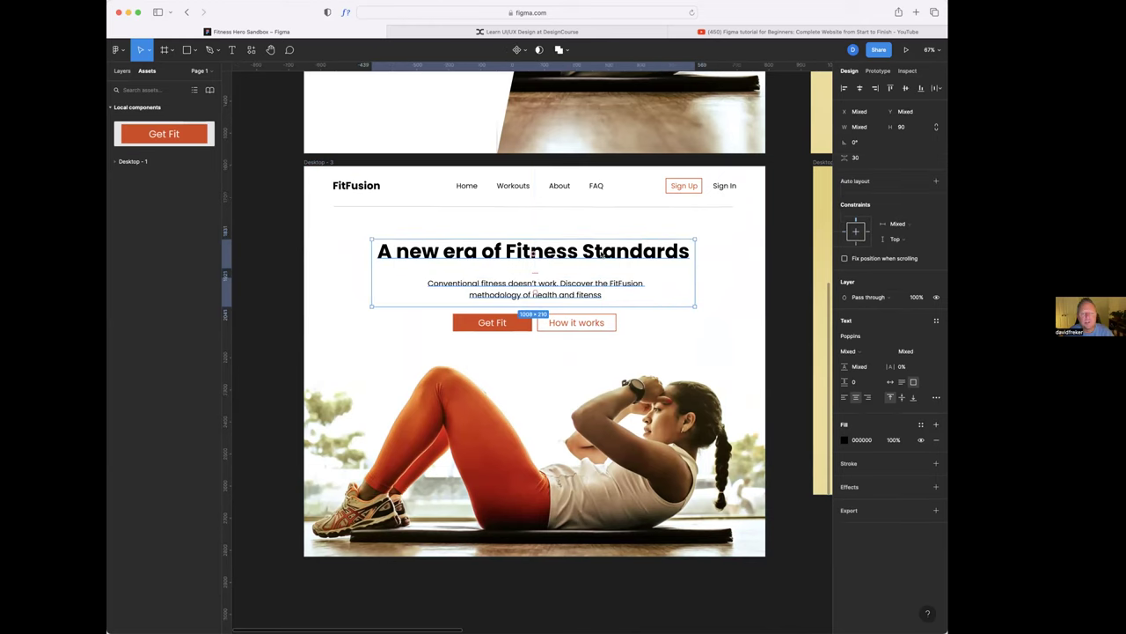
click(936, 181)
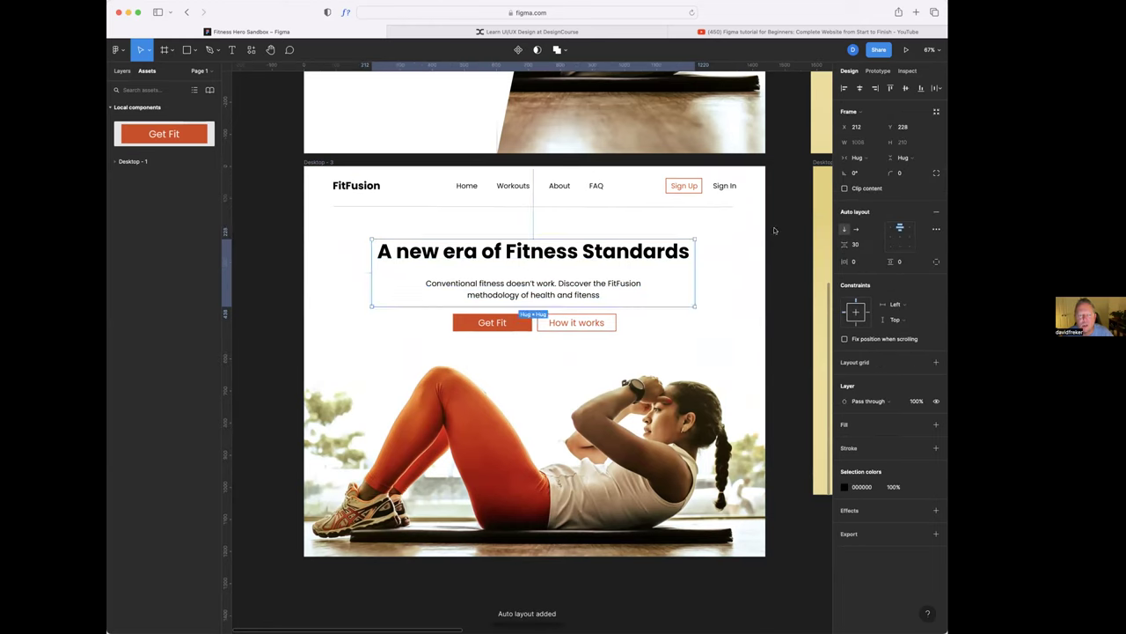
- Widen the headline and paragraph auto layout frame to about 1031 and set the headline's horizontal resizing to Fill
mouse_move(692, 253)
mouse_down()
mouse_move(616, 254)
mouse_move(701, 253)
mouse_up()
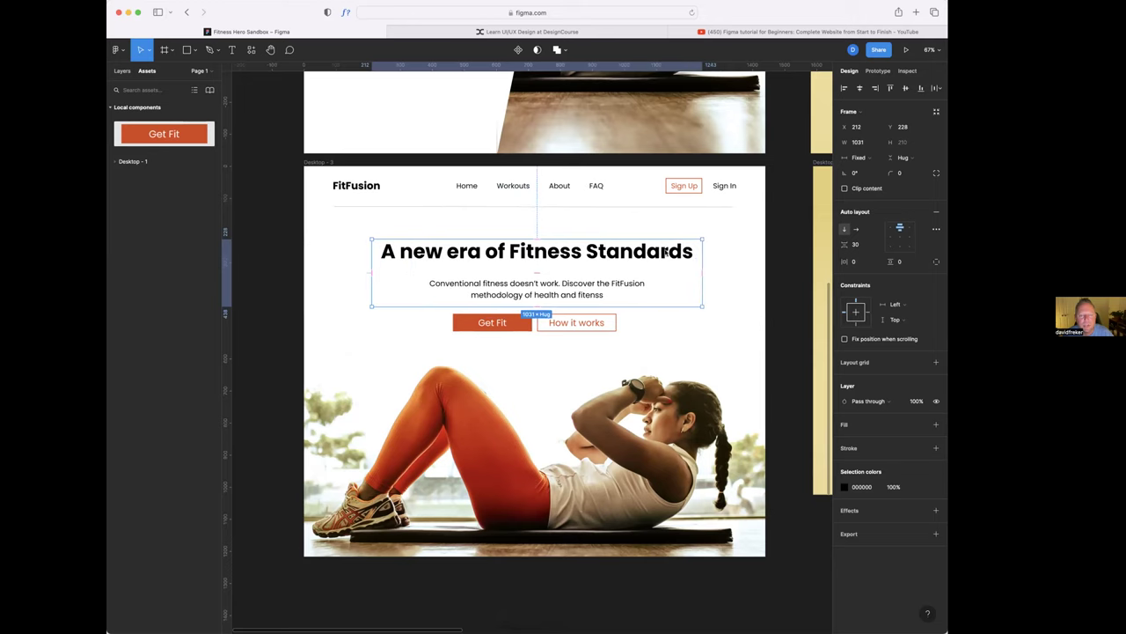
click(664, 253)
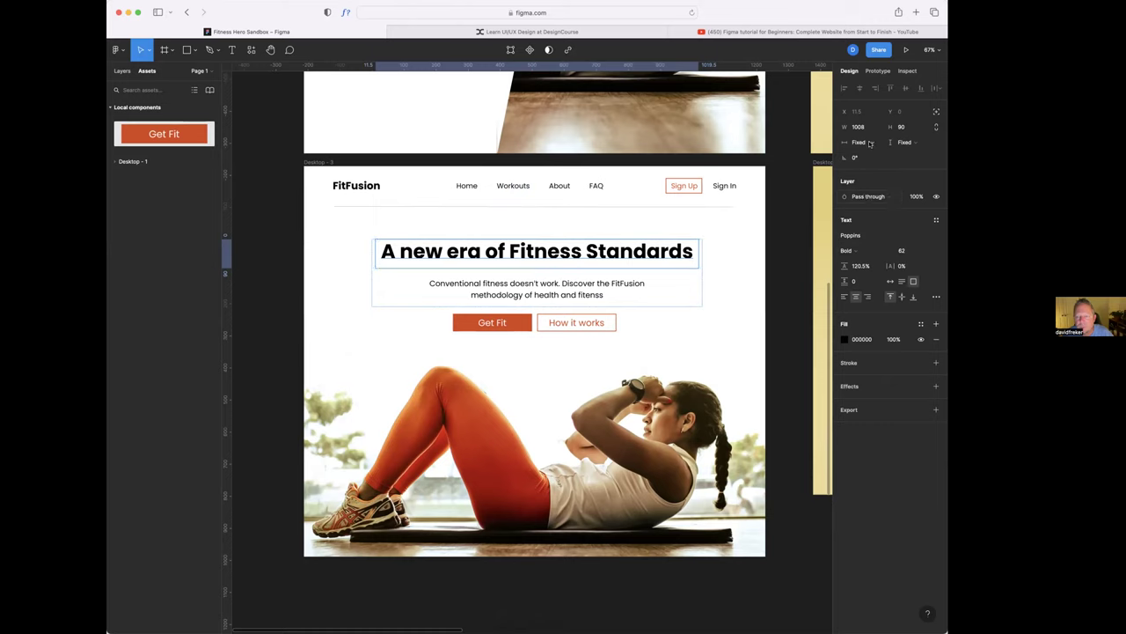
click(870, 143)
click(879, 165)
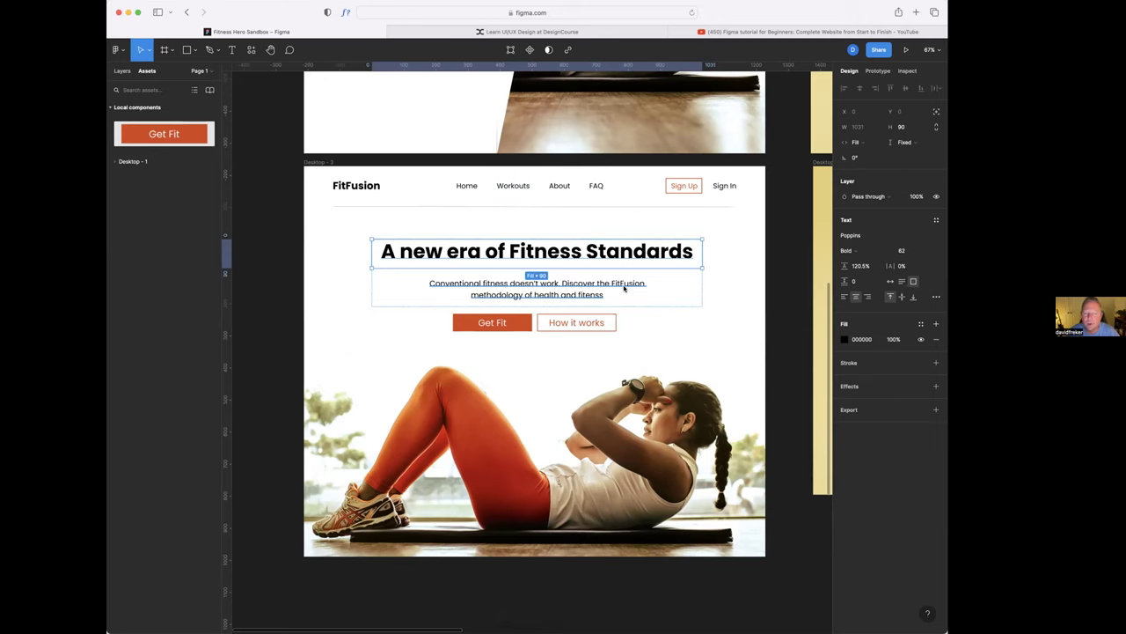
key(shift+Return)
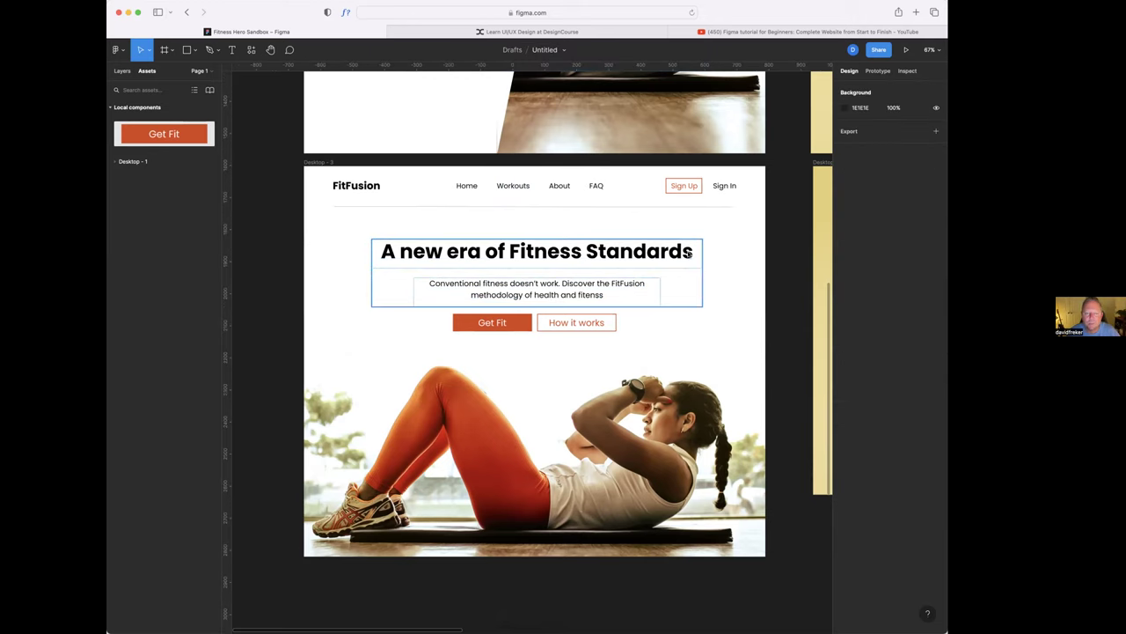
- Narrow the headline and paragraph auto layout frame to test its text wrapping, and return it to 1031 wide
drag(700, 262, 652, 263)
drag(630, 261, 701, 264)
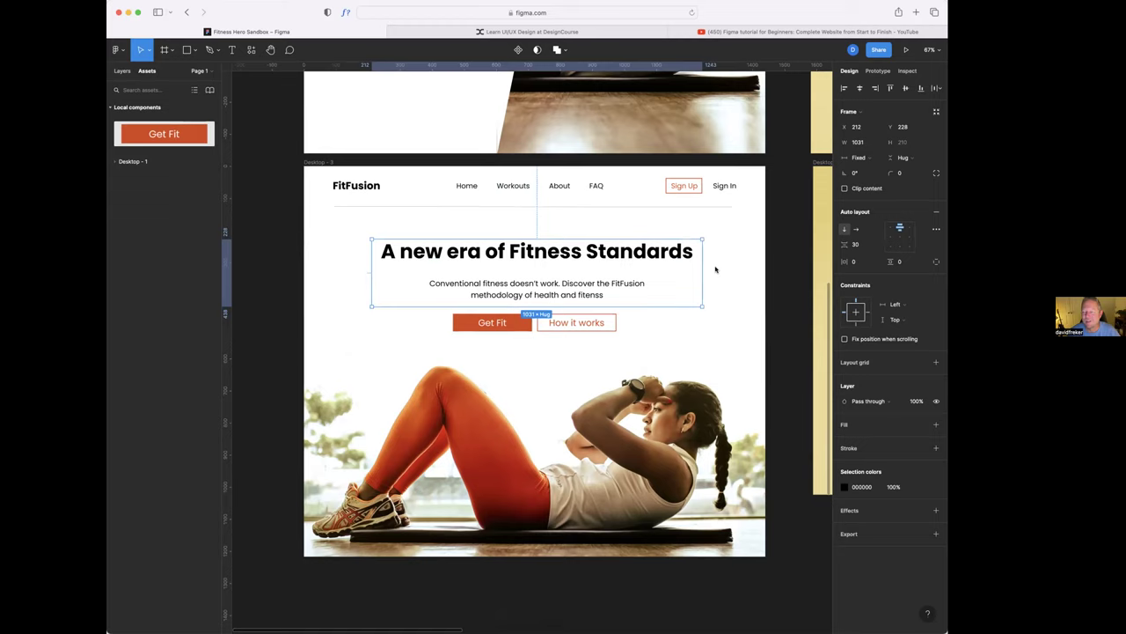
click(722, 272)
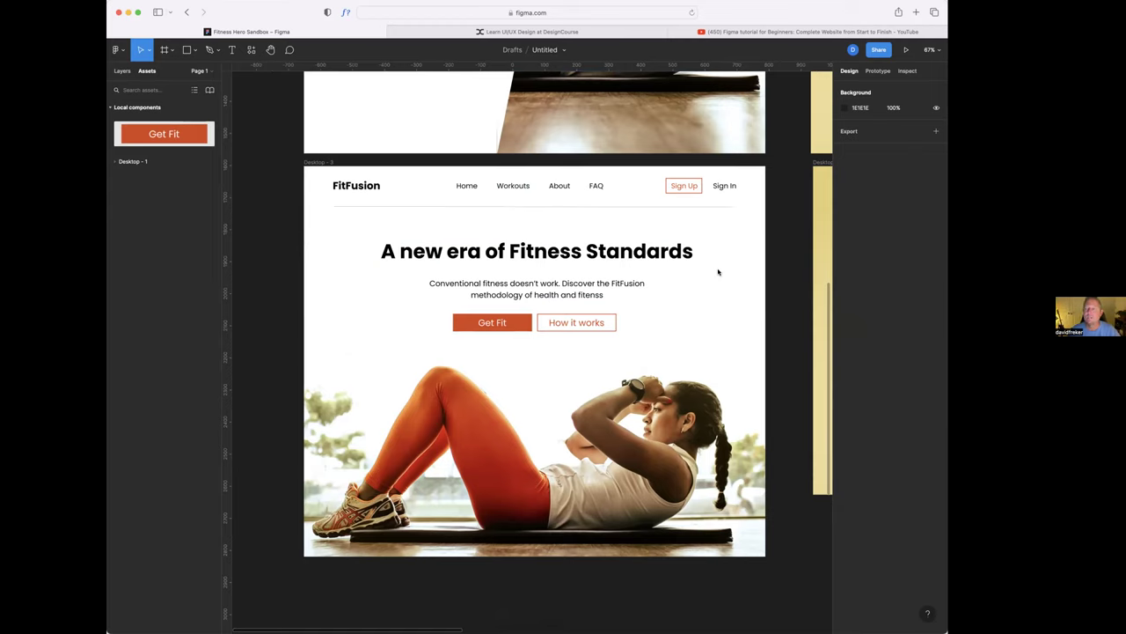
click(653, 253)
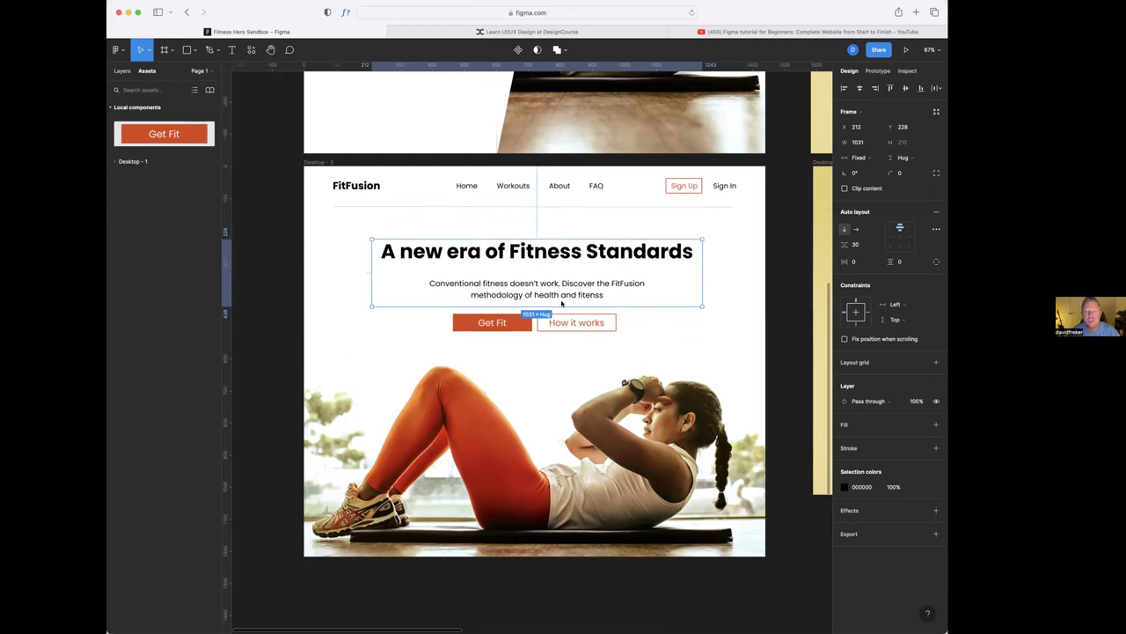
click(302, 276)
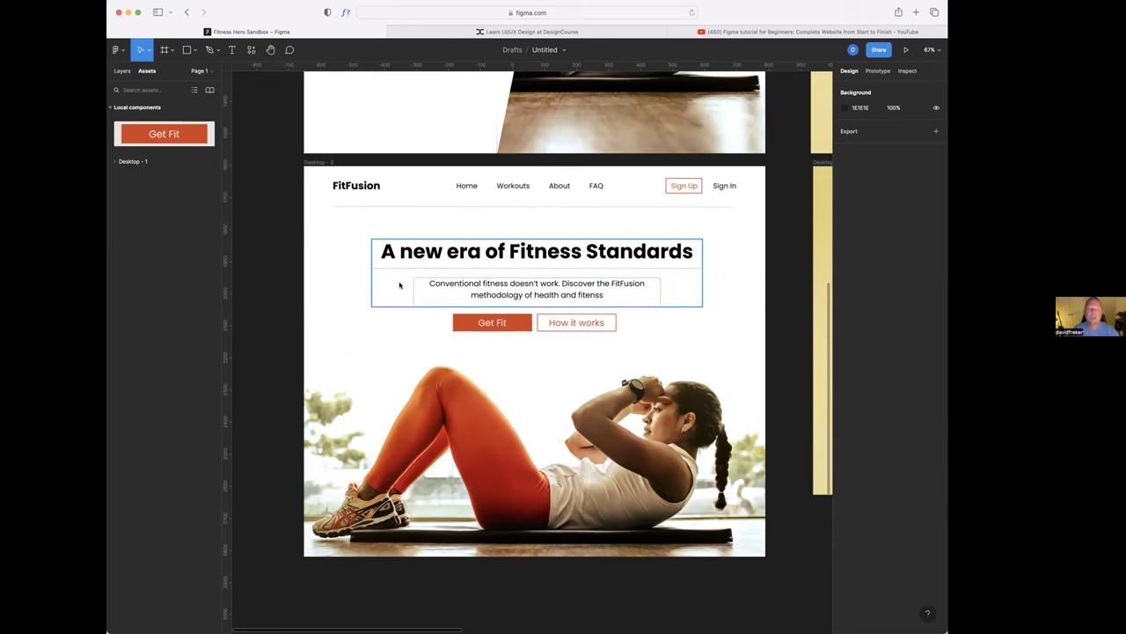
- Set the Desktop - 3 headline's vertical resizing to Hug contents inside the auto layout frame
scroll(400, 284, down, 1)
click(575, 241)
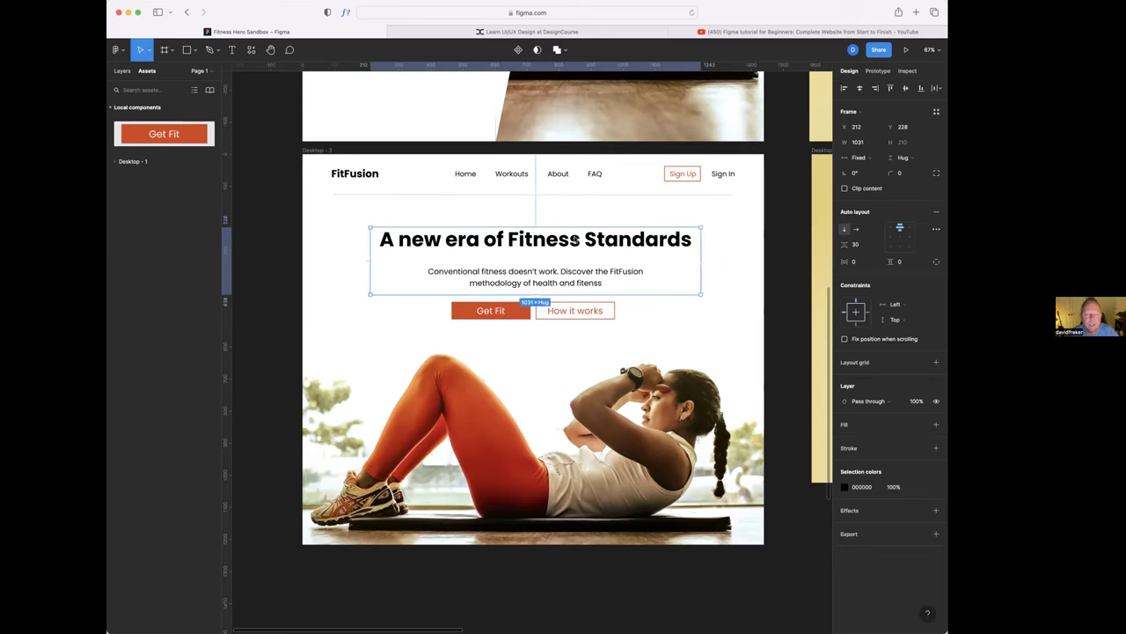
click(574, 239)
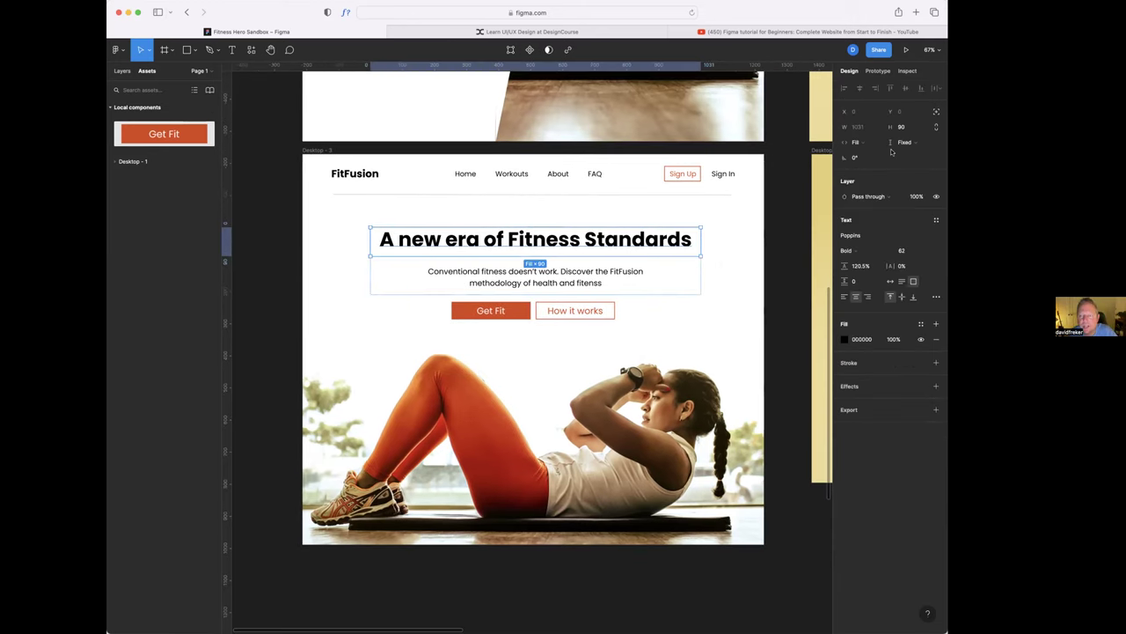
click(916, 143)
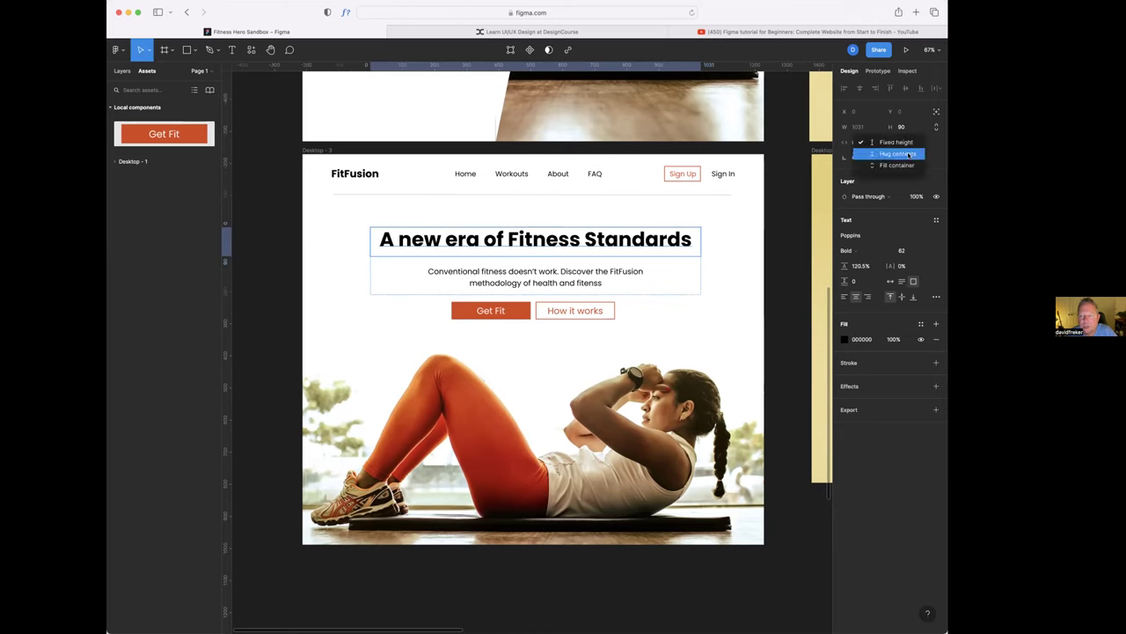
click(909, 155)
- Resize the headline and paragraph frame to test its text wrapping, leaving it about 1017 wide, and remove its auto layout
click(706, 264)
click(689, 244)
mouse_move(701, 249)
mouse_down()
mouse_move(671, 254)
mouse_move(693, 254)
mouse_up()
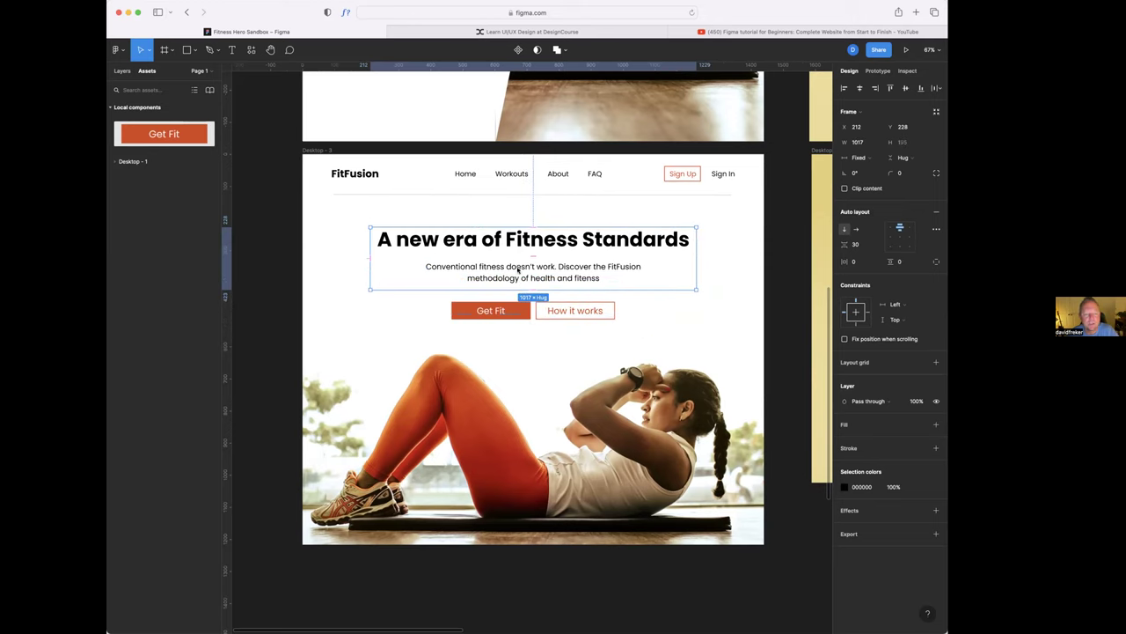
mouse_move(693, 257)
mouse_down()
mouse_move(661, 256)
mouse_move(700, 257)
mouse_up()
click(713, 346)
click(693, 254)
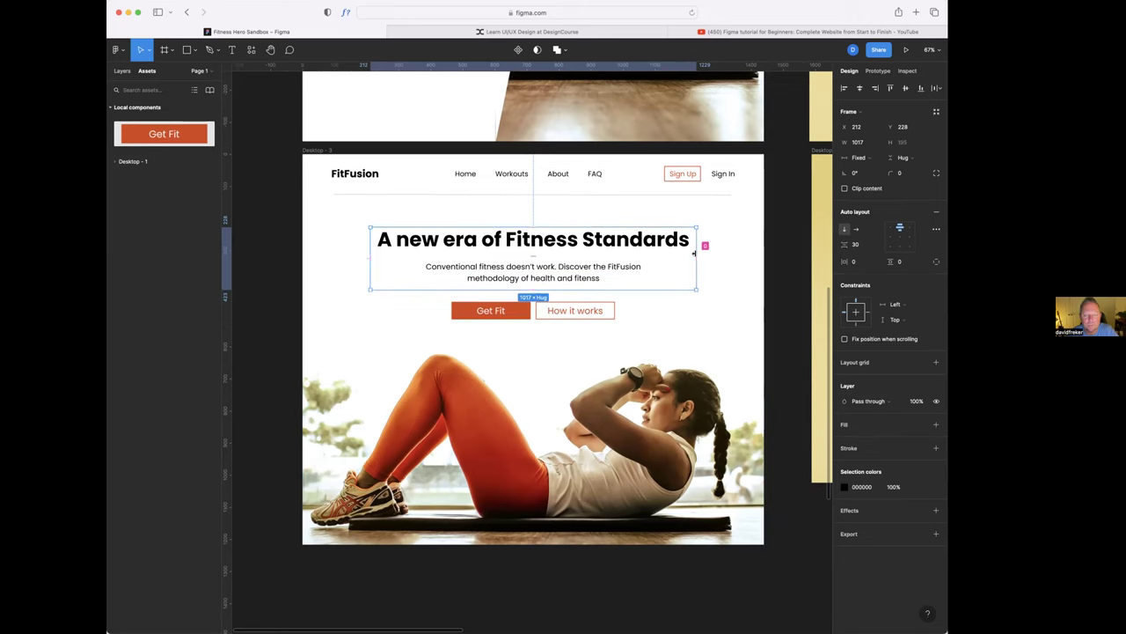
mouse_move(693, 253)
mouse_down()
mouse_move(628, 255)
mouse_move(701, 256)
mouse_up()
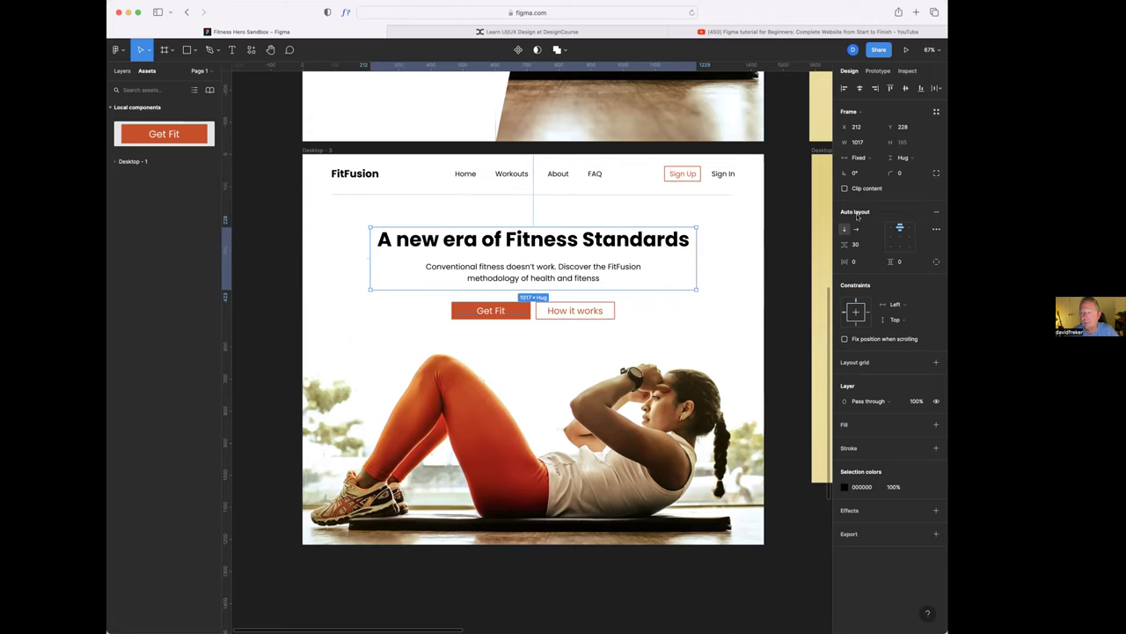
click(937, 212)
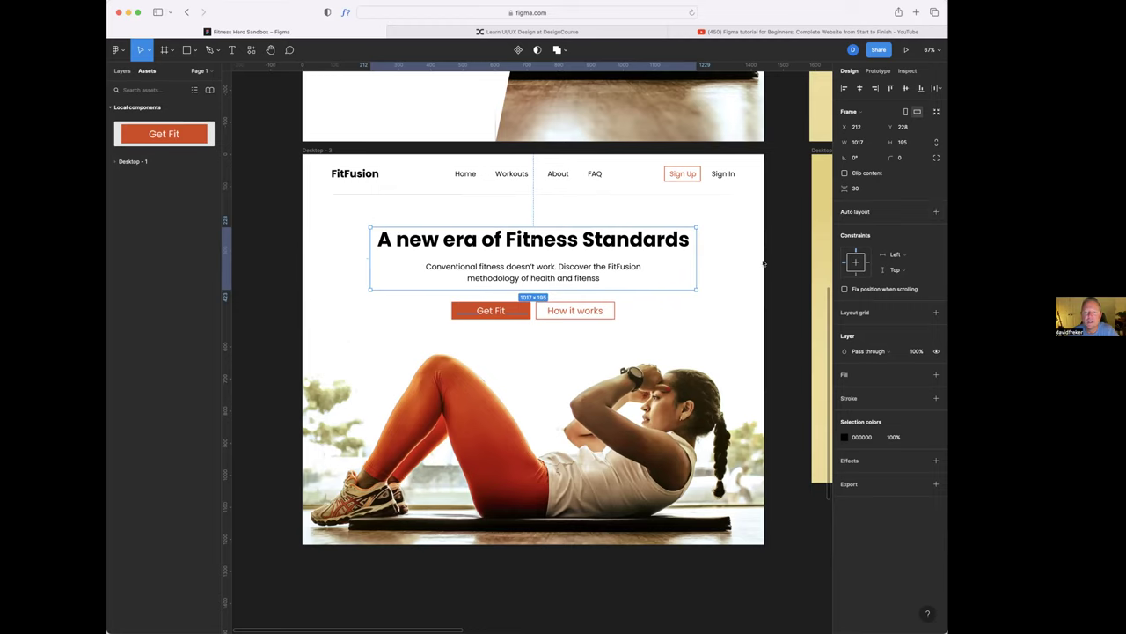
click(728, 268)
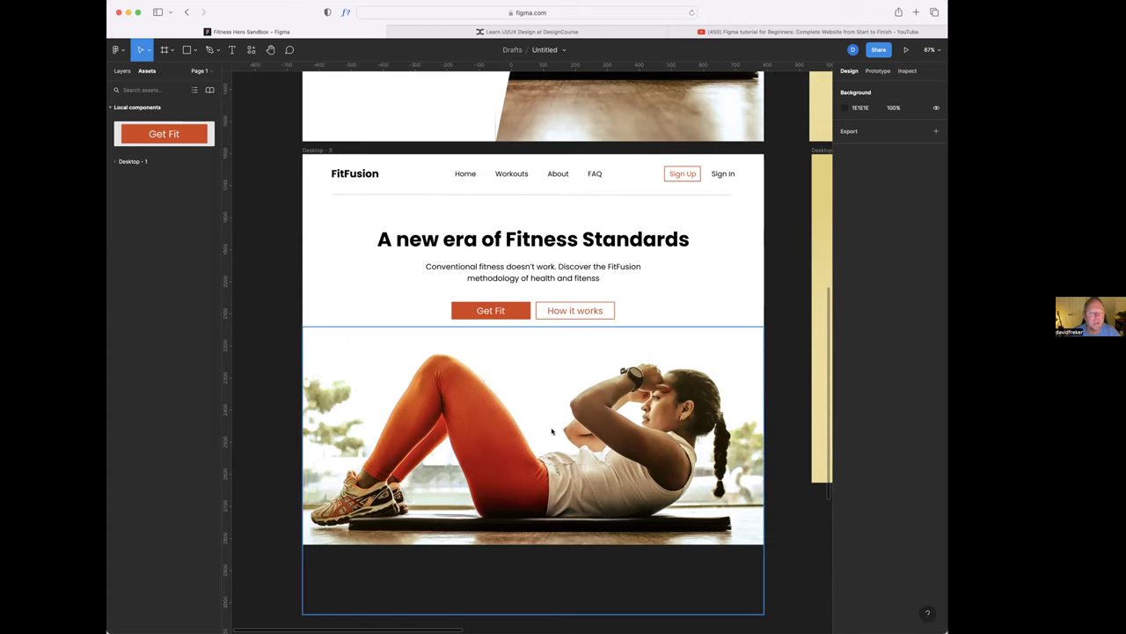
- Review the Desktop - 11, Desktop - 3 and Desktop - 6 hero designs on the canvas
scroll(551, 431, down, 5)
scroll(549, 428, down, 15)
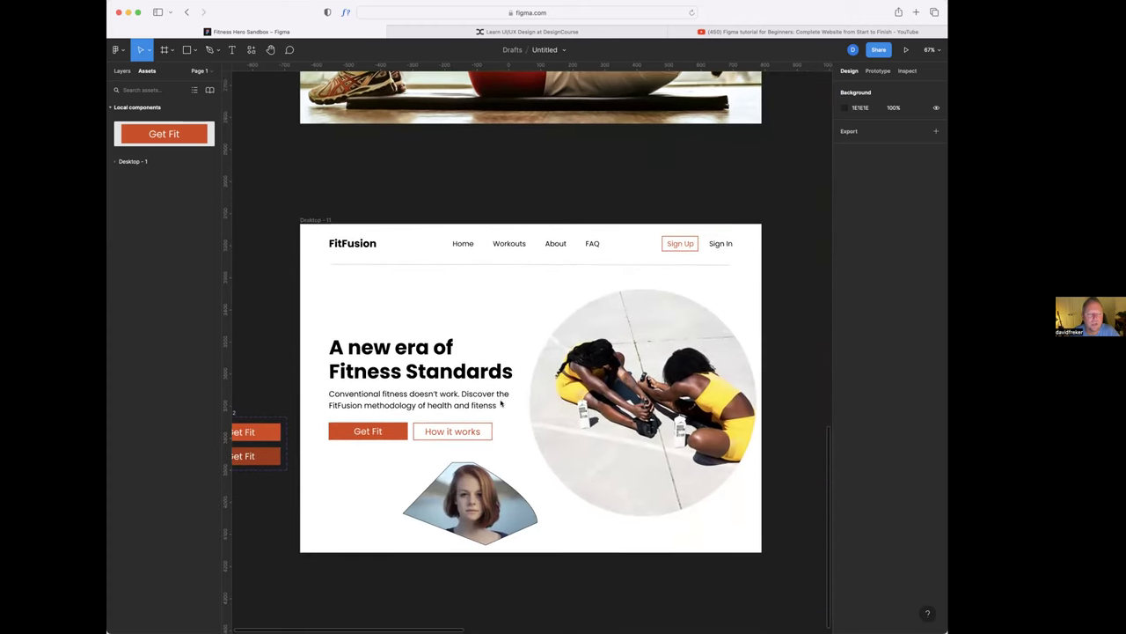
click(327, 220)
click(431, 203)
scroll(440, 214, up, 7)
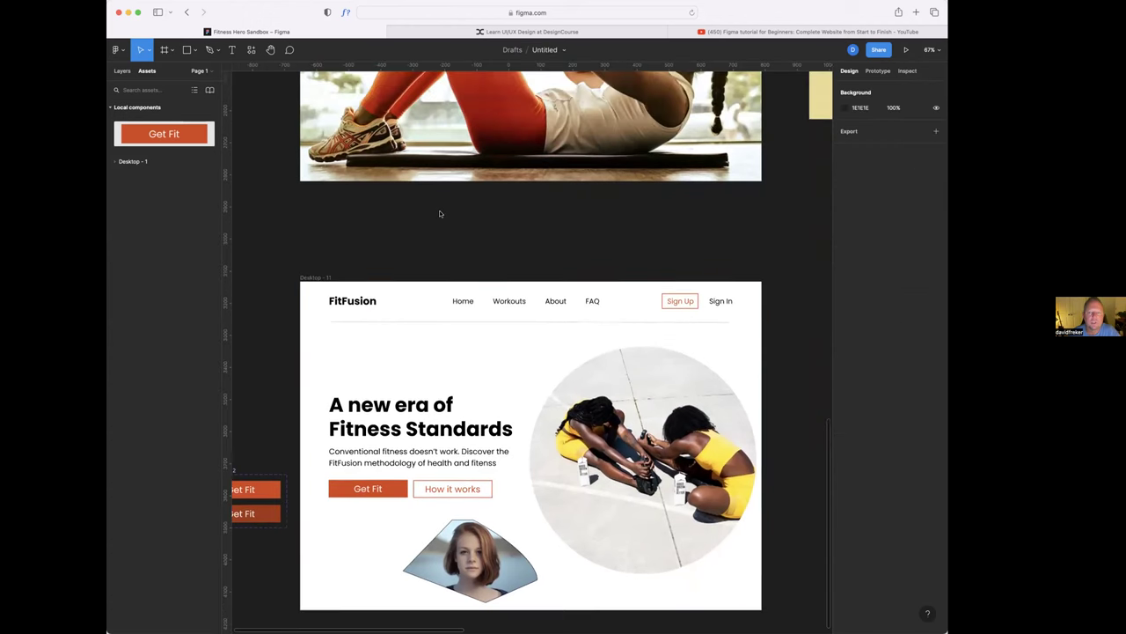
scroll(472, 319, up, 10)
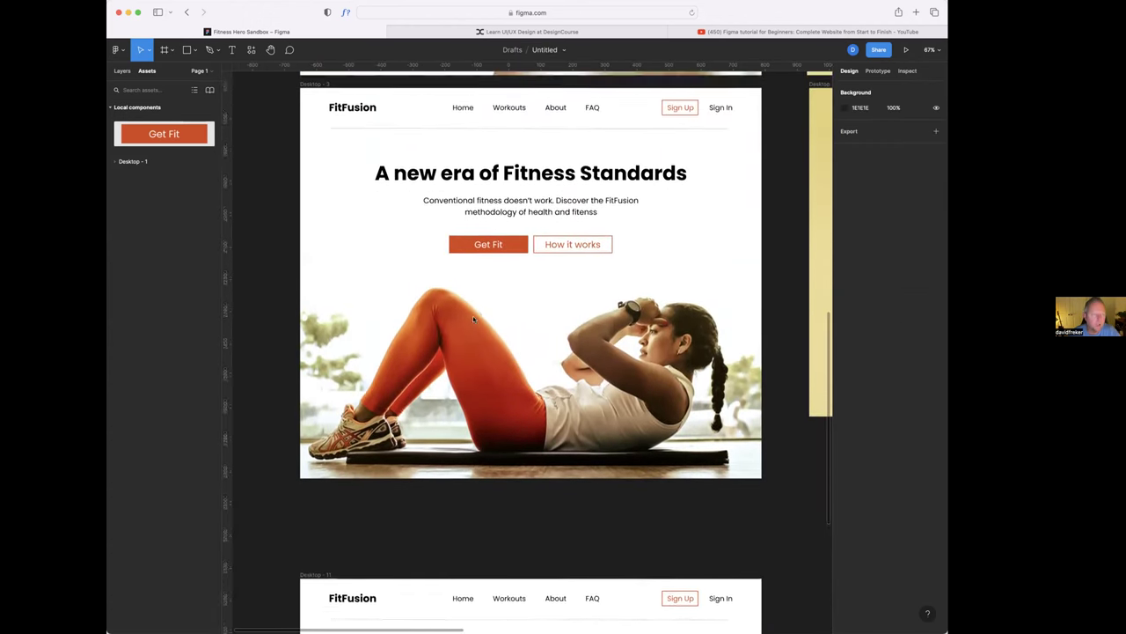
scroll(480, 320, up, 7)
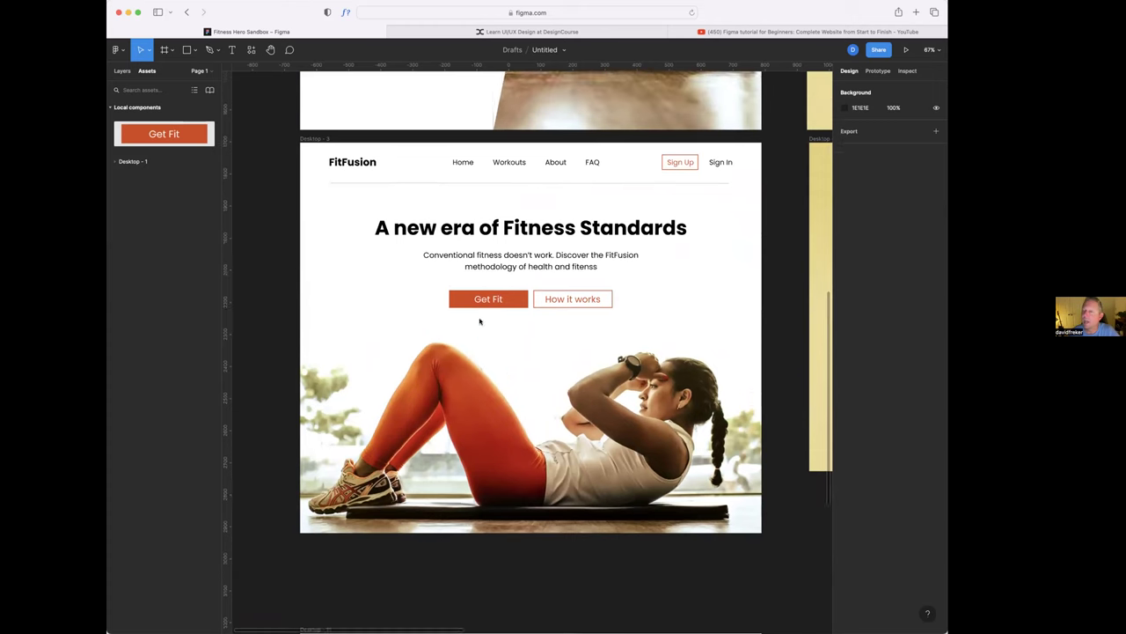
scroll(479, 320, down, 9)
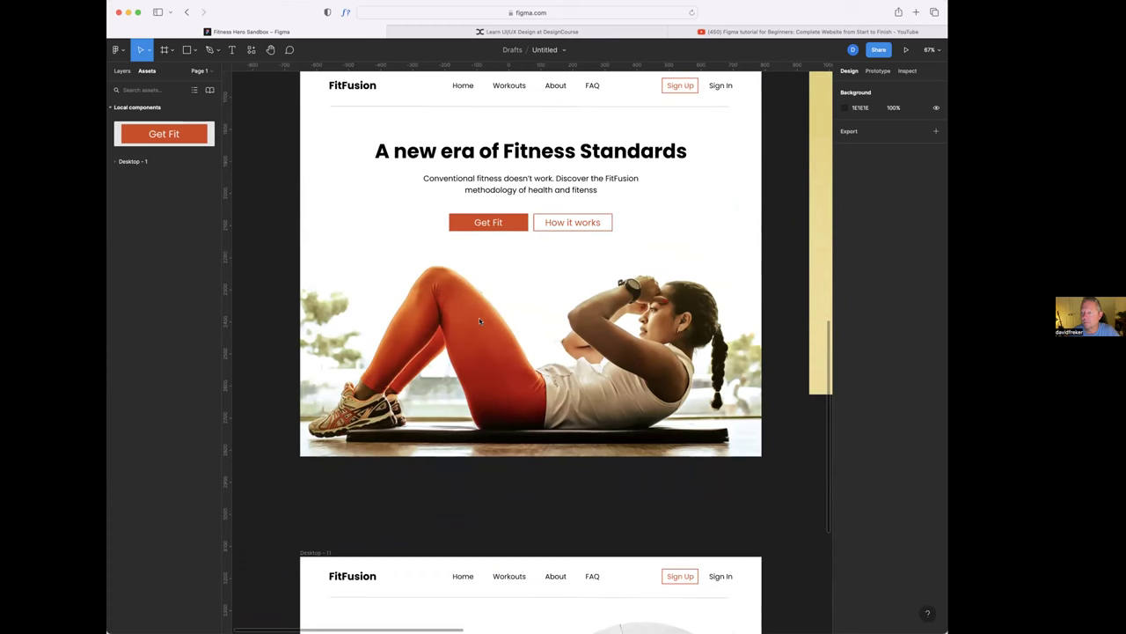
scroll(479, 320, right, 10)
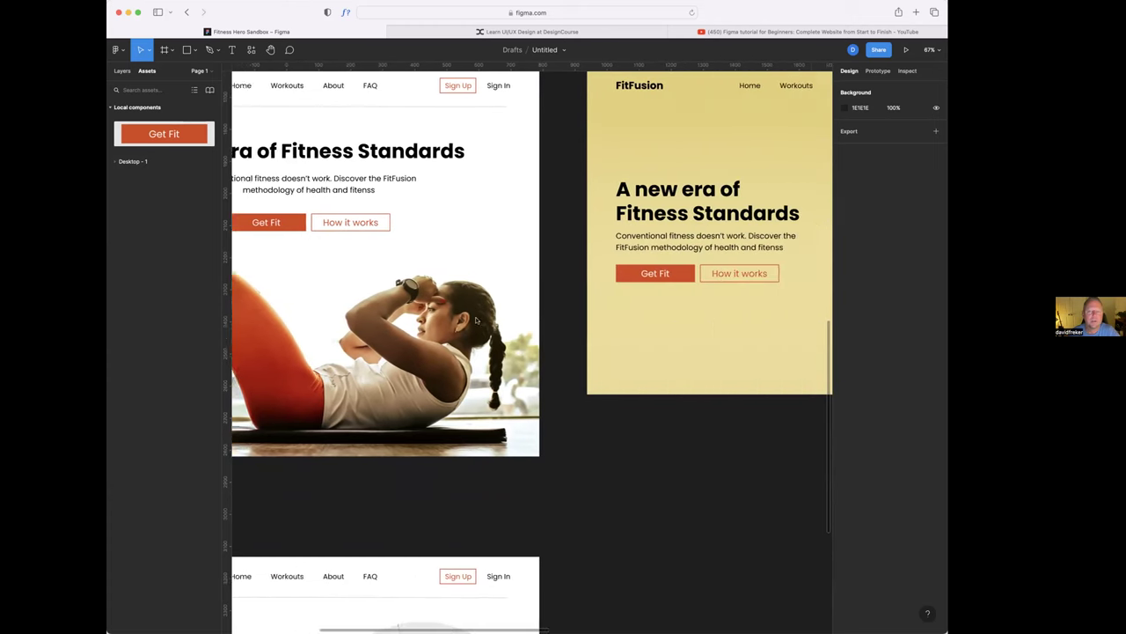
scroll(476, 320, right, 13)
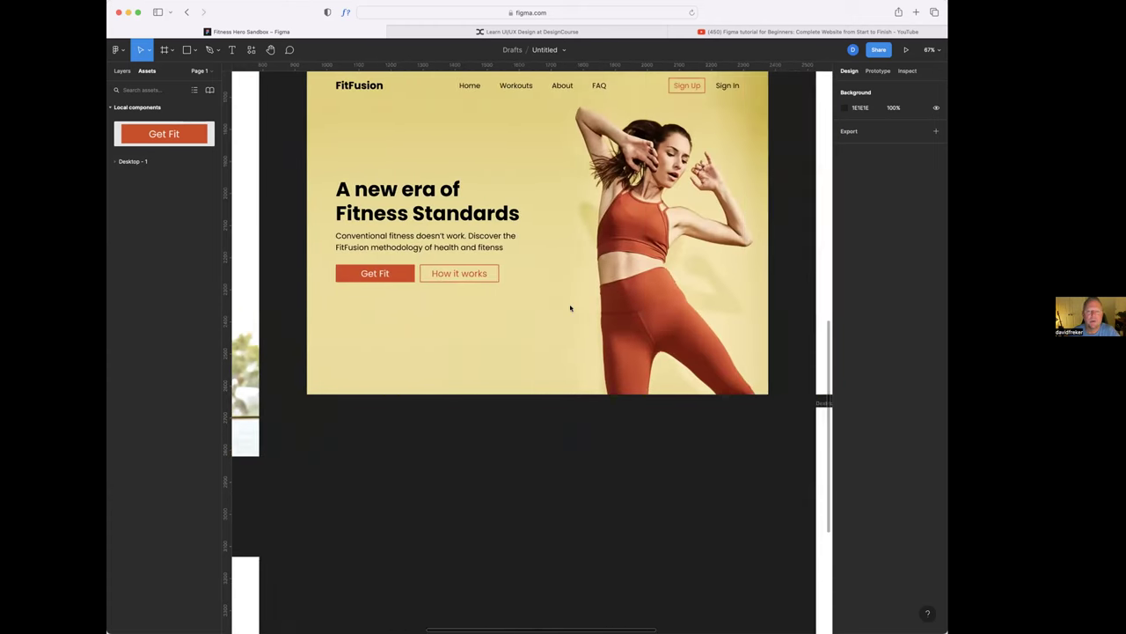
scroll(571, 308, up, 3)
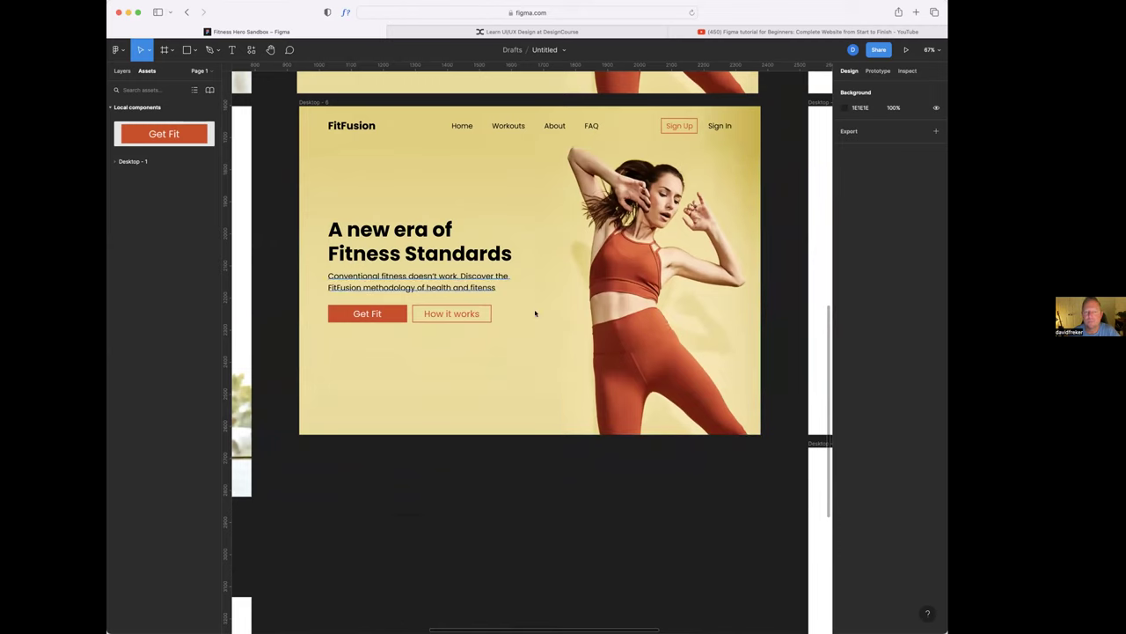
scroll(553, 487, up, 1)
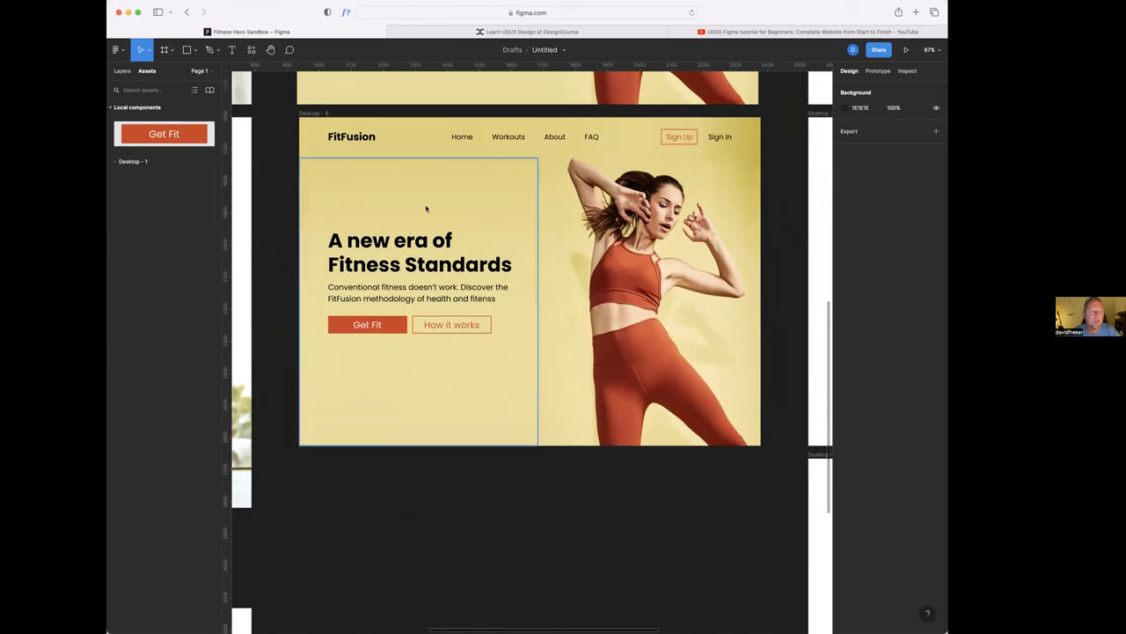
- Rename Page 1 as Desktop Designs
click(199, 71)
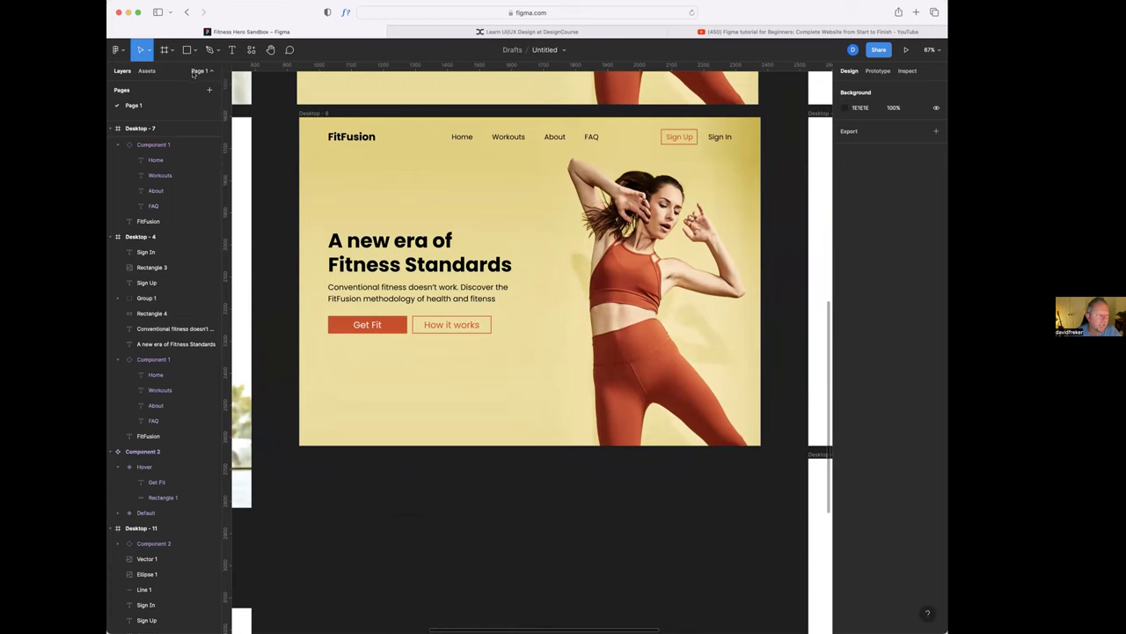
double_click(146, 105)
text(Desktop Desk)
key(BackSpace)
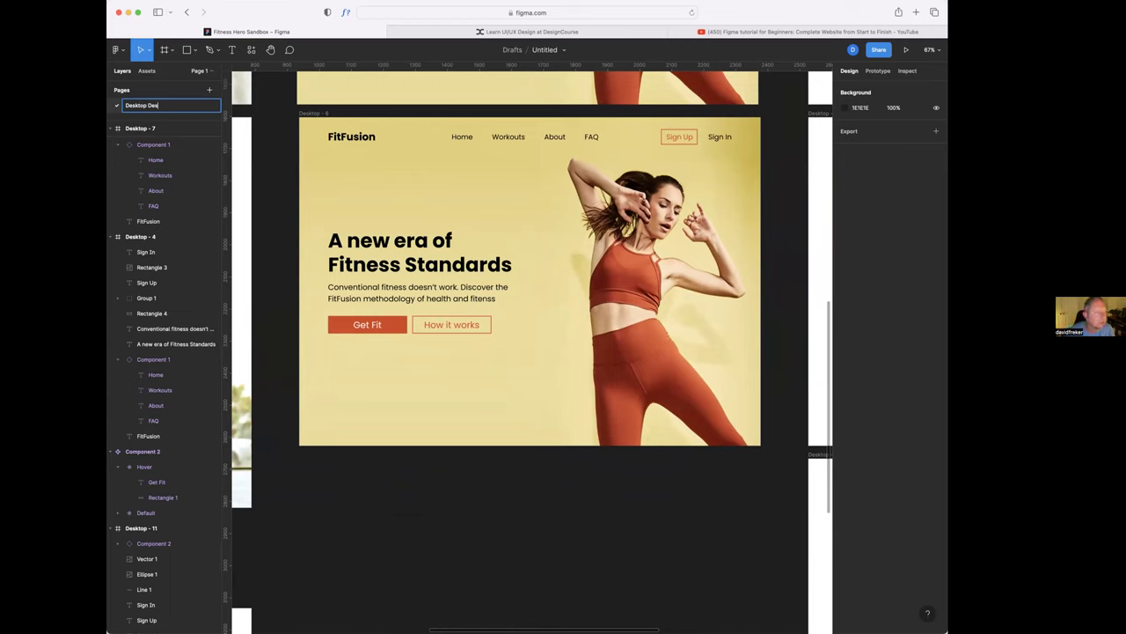
text(igns)
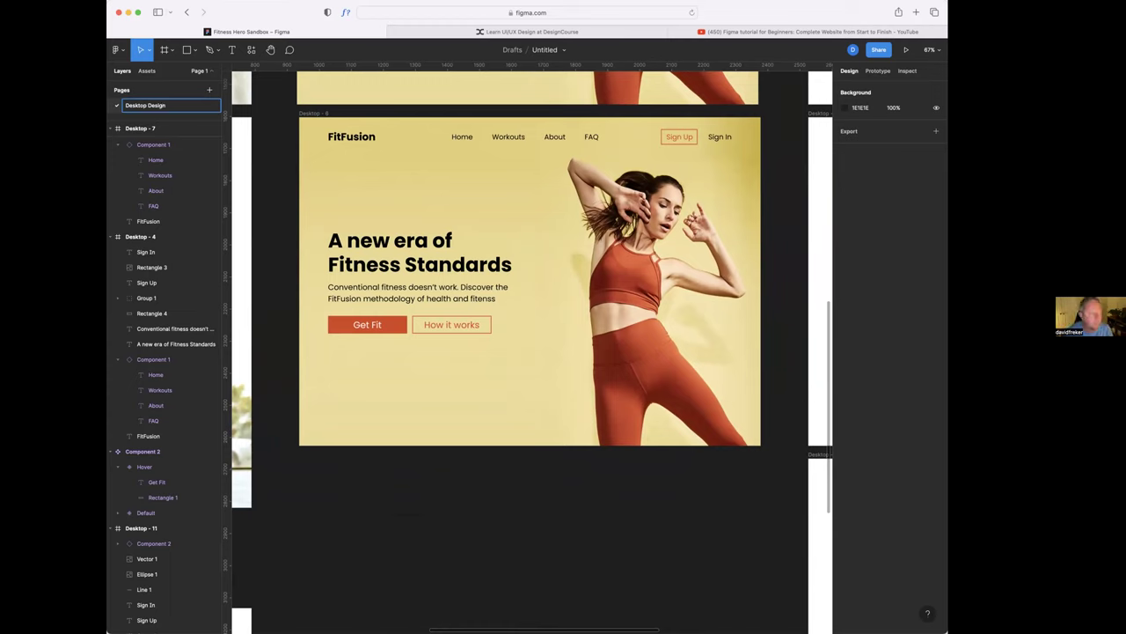
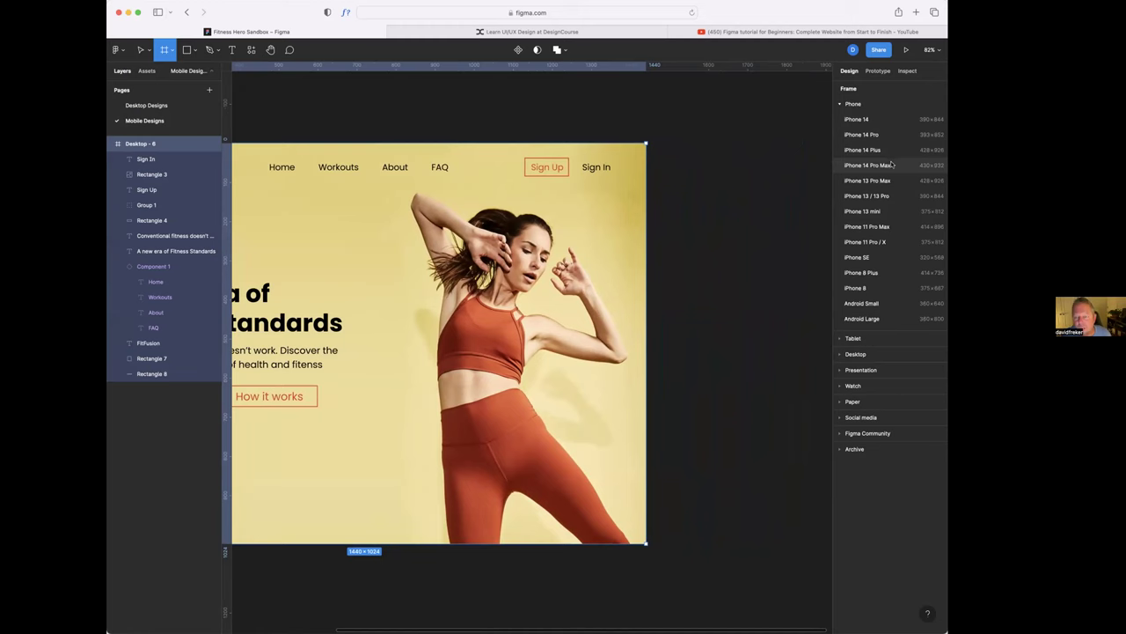
- Add an iPhone 14 Pro Max frame beside Desktop - 6 and extend it to 1024 high, matching that design's upper and lower edges
scroll(739, 275, right, 4)
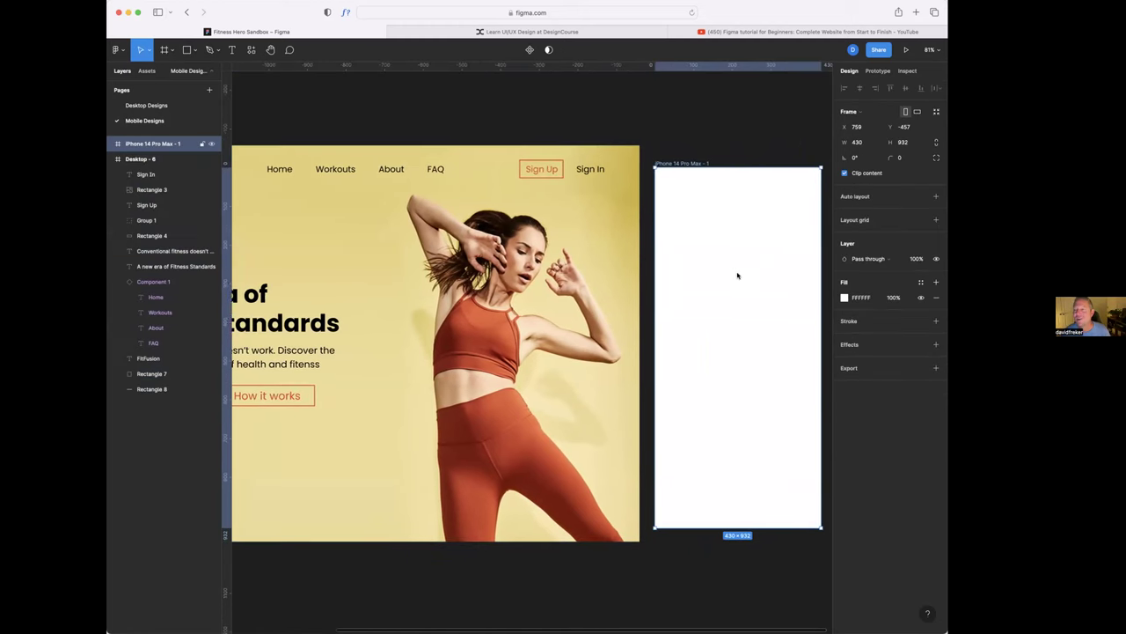
drag(625, 163, 625, 147)
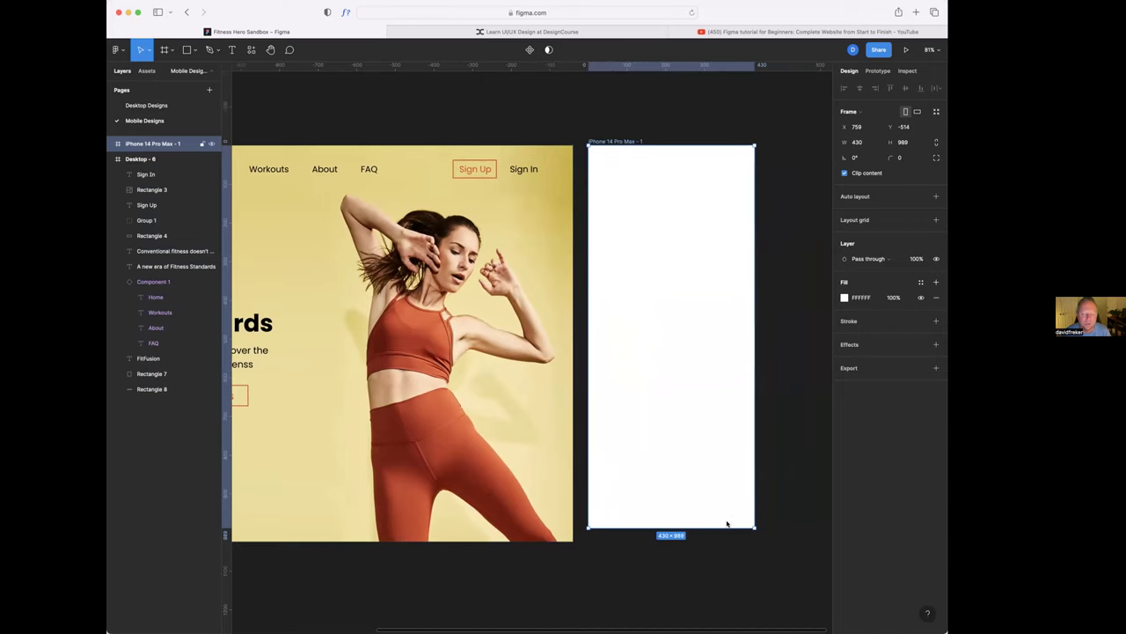
scroll(727, 523, down, 1)
drag(729, 514, 713, 544)
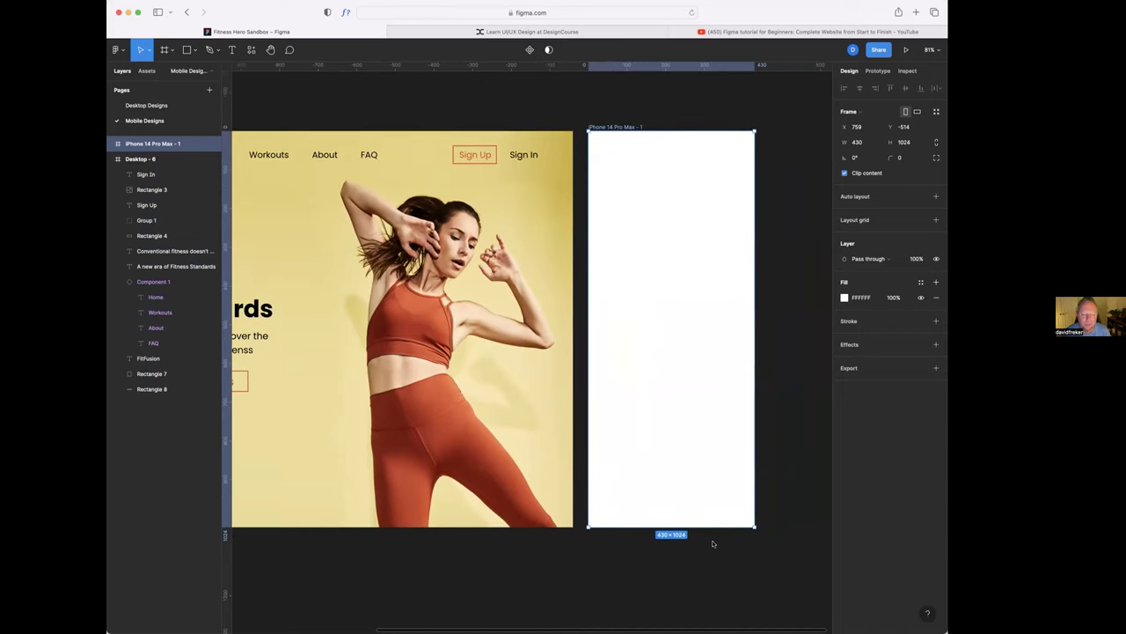
- Place a copy of the Desktop - 6 headline in the upper part of the iPhone 14 Pro Max frame
click(495, 546)
scroll(495, 542, left, 8)
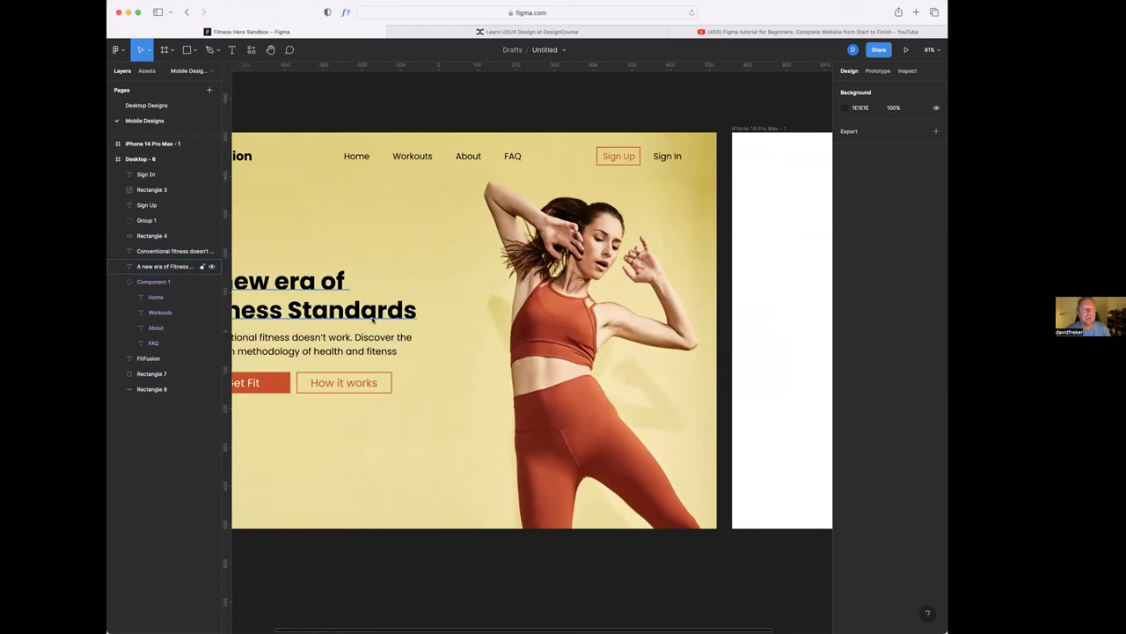
click(310, 282)
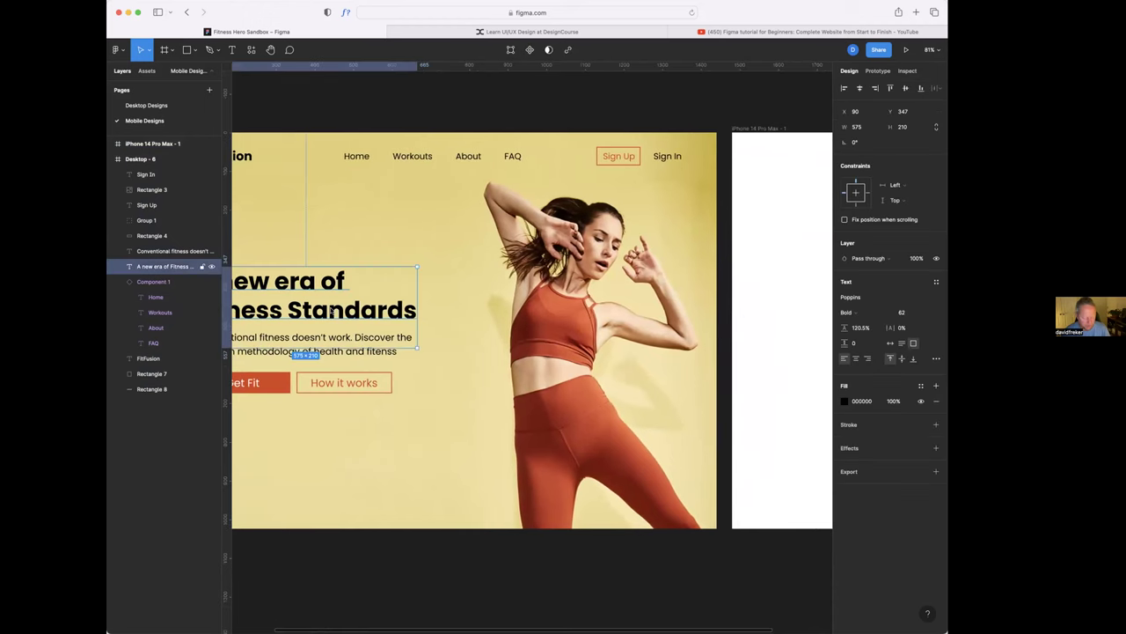
drag(308, 297, 721, 206)
scroll(710, 209, right, 3)
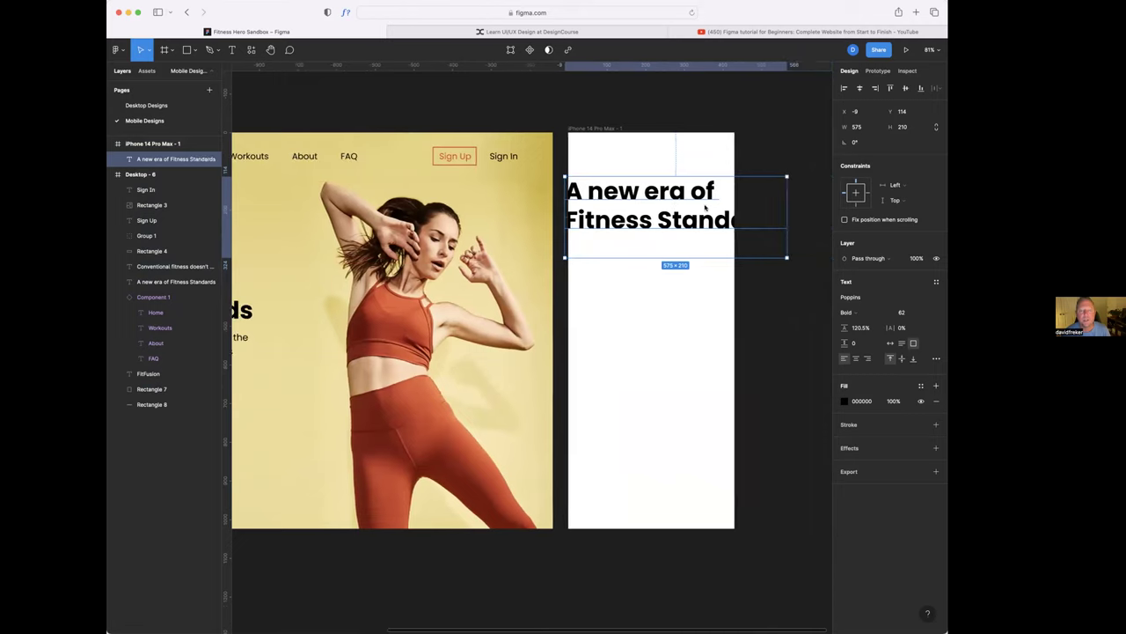
- Set the mobile headline's font size to 48, narrow its text box to about 415 and move it to about X 29, Y 113
click(901, 312)
text(48)
key(Return)
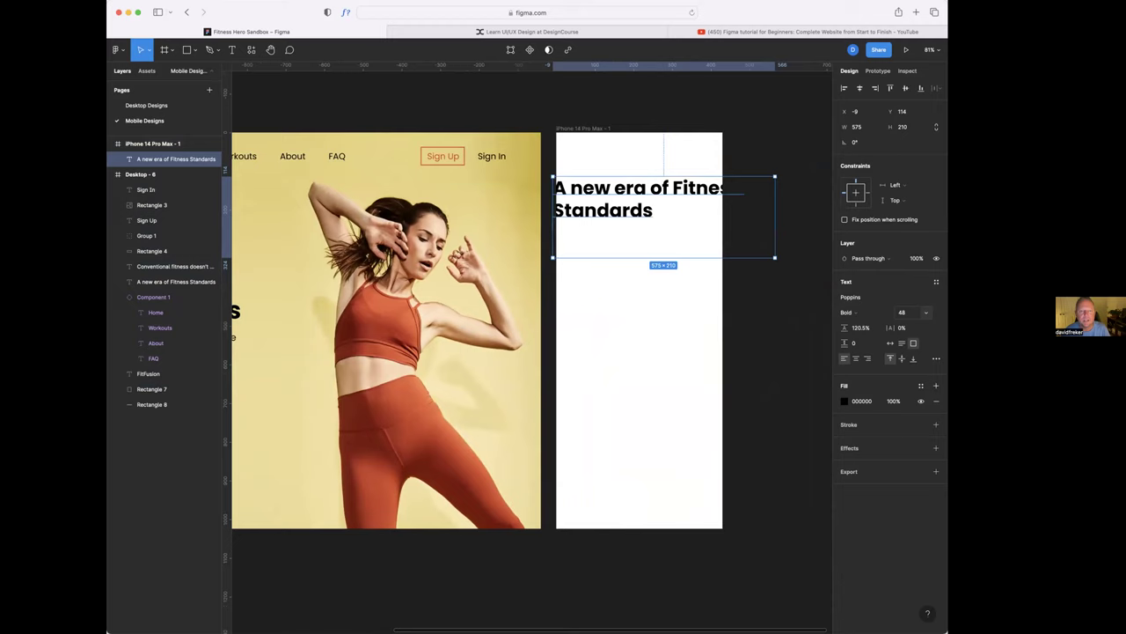
drag(775, 242, 712, 245)
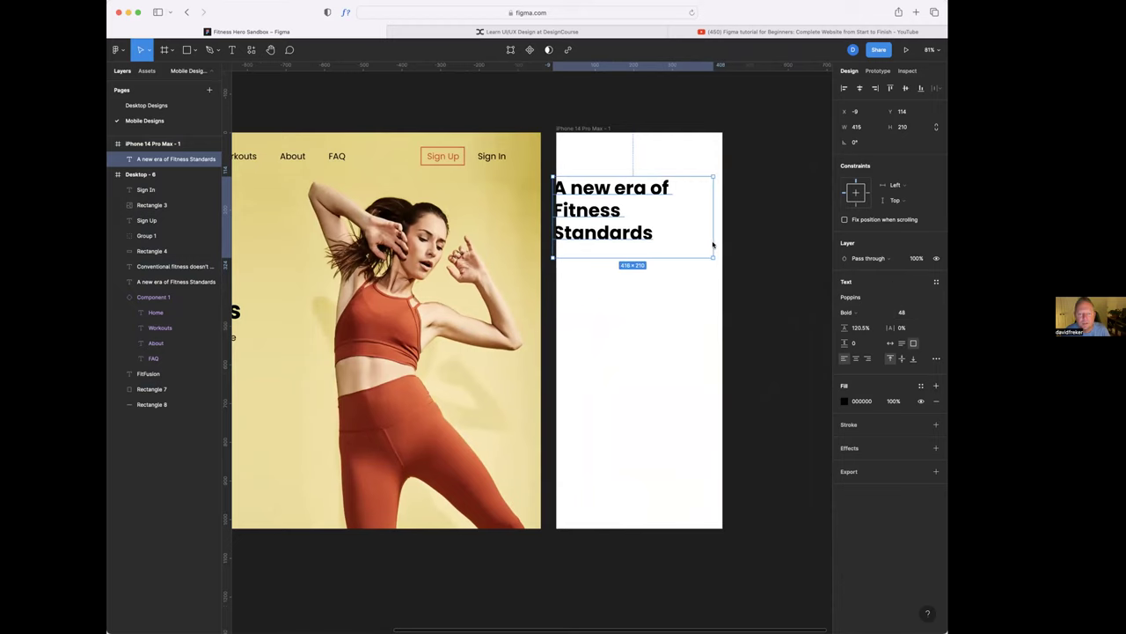
drag(604, 194, 626, 198)
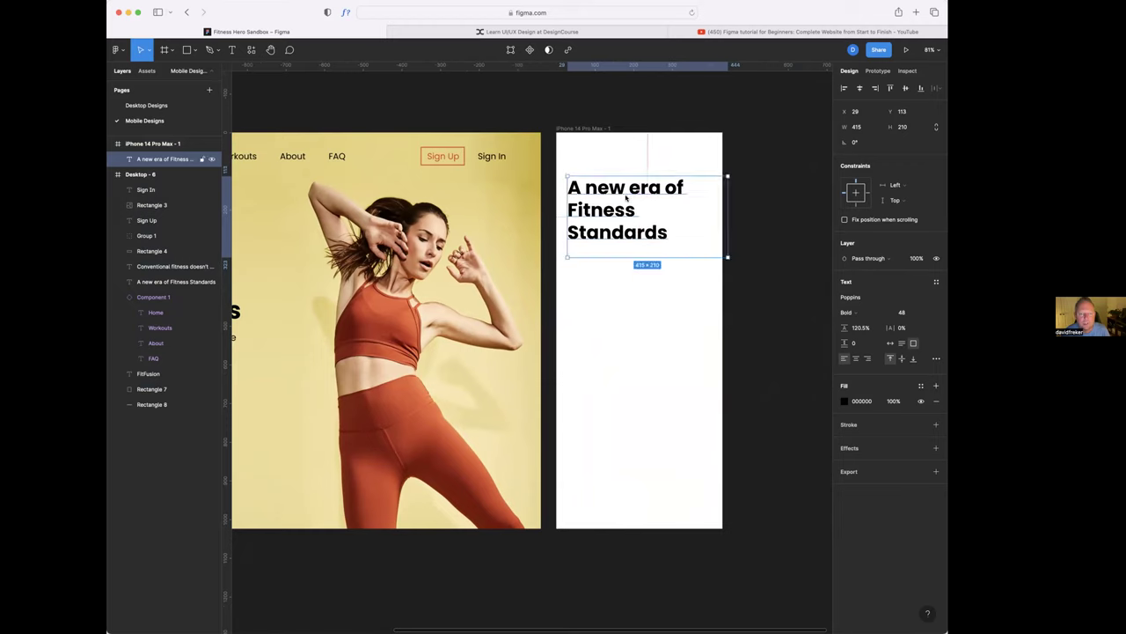
click(588, 129)
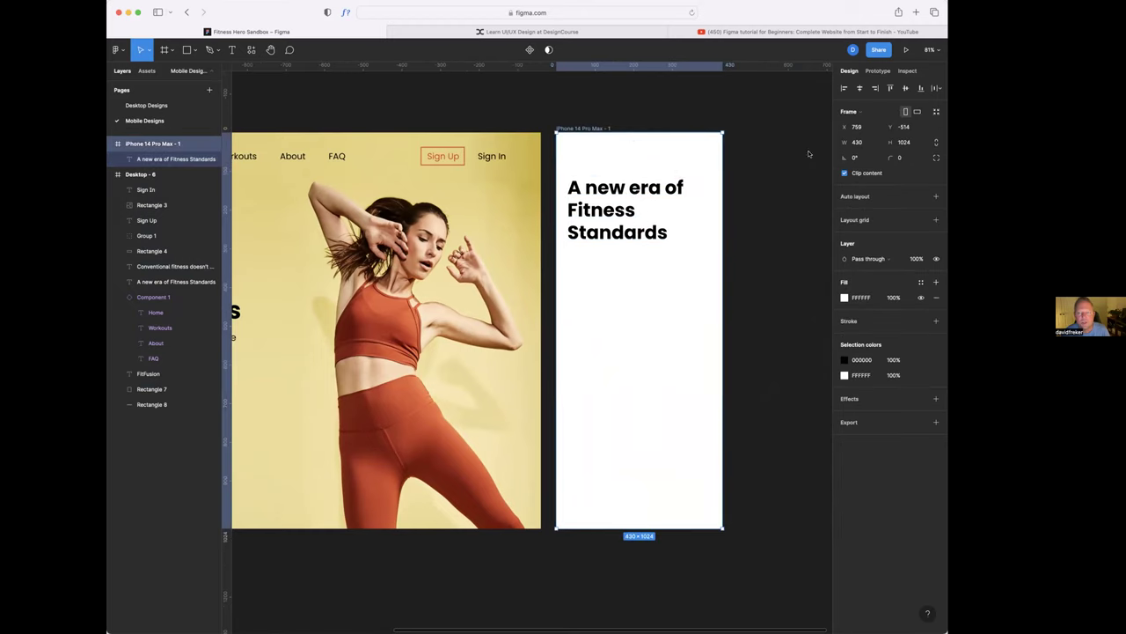
- Add a column layout grid to the iPhone 14 Pro Max frame with 4 columns and a margin of 30
click(936, 220)
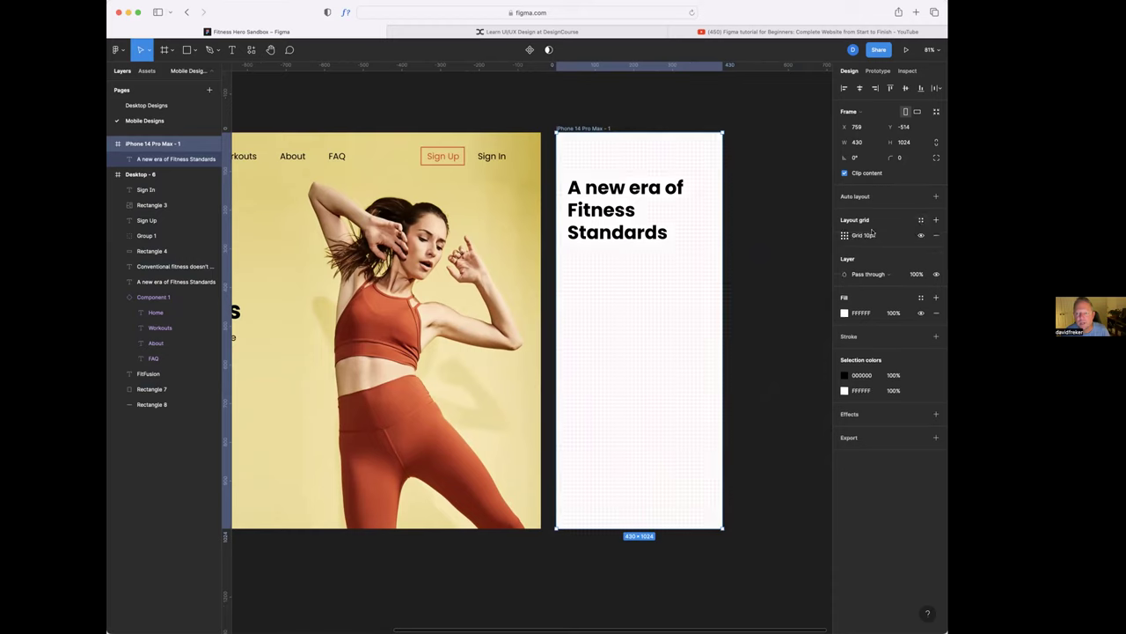
click(843, 235)
click(739, 237)
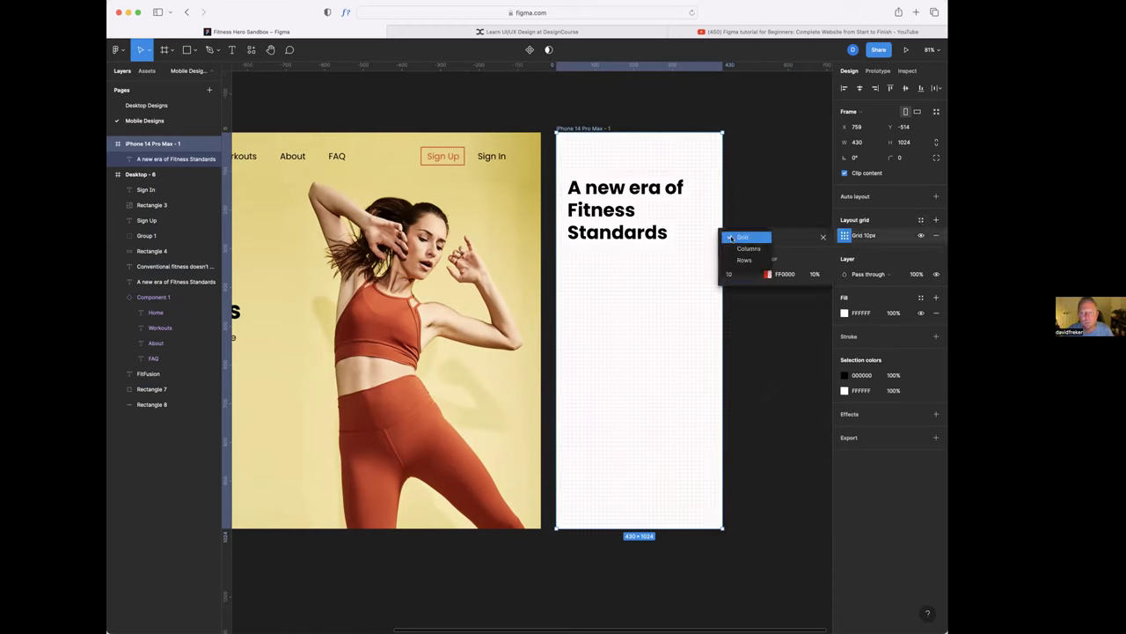
click(738, 250)
text(4)
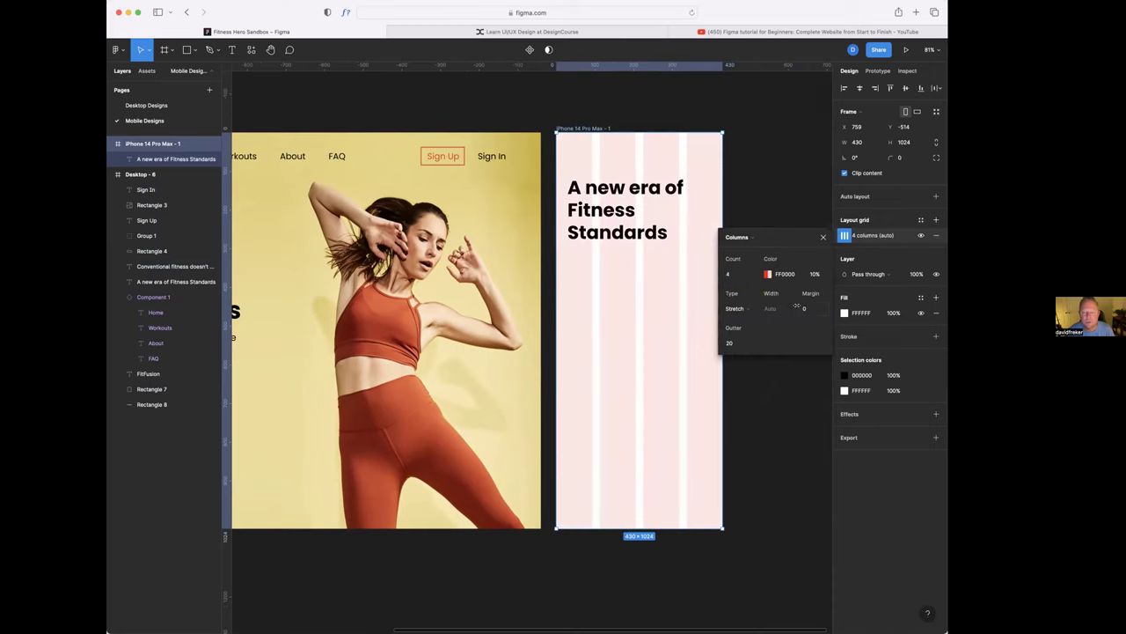
click(804, 308)
text(30)
key(Return)
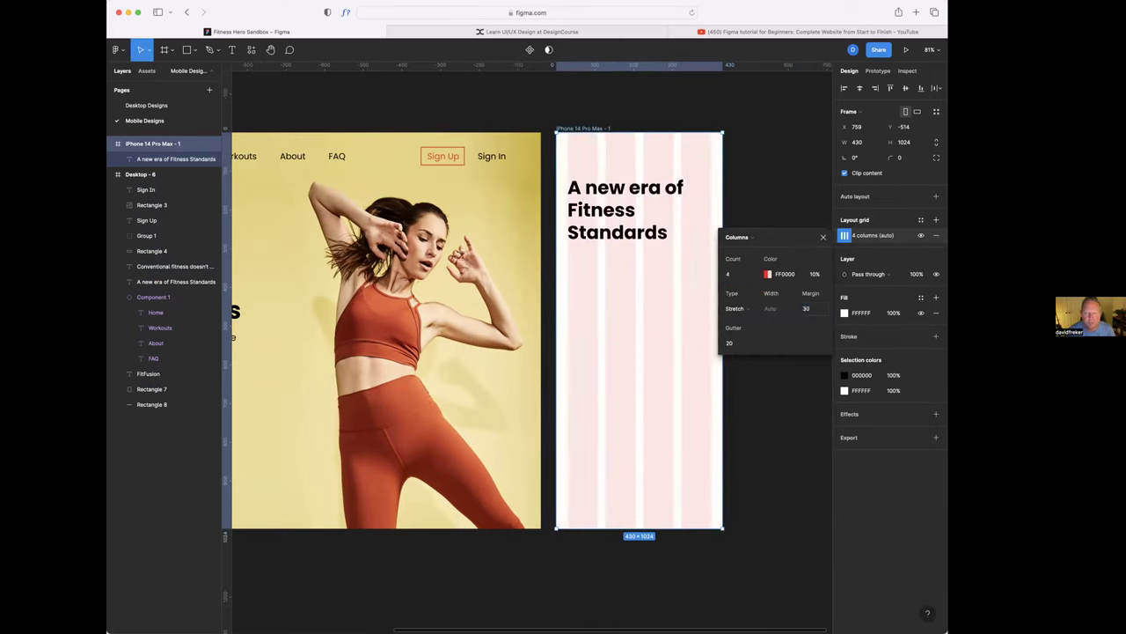
- Fit the mobile headline's text box to the grid margins at X 30 with a width of 370, and center-align its text
click(619, 209)
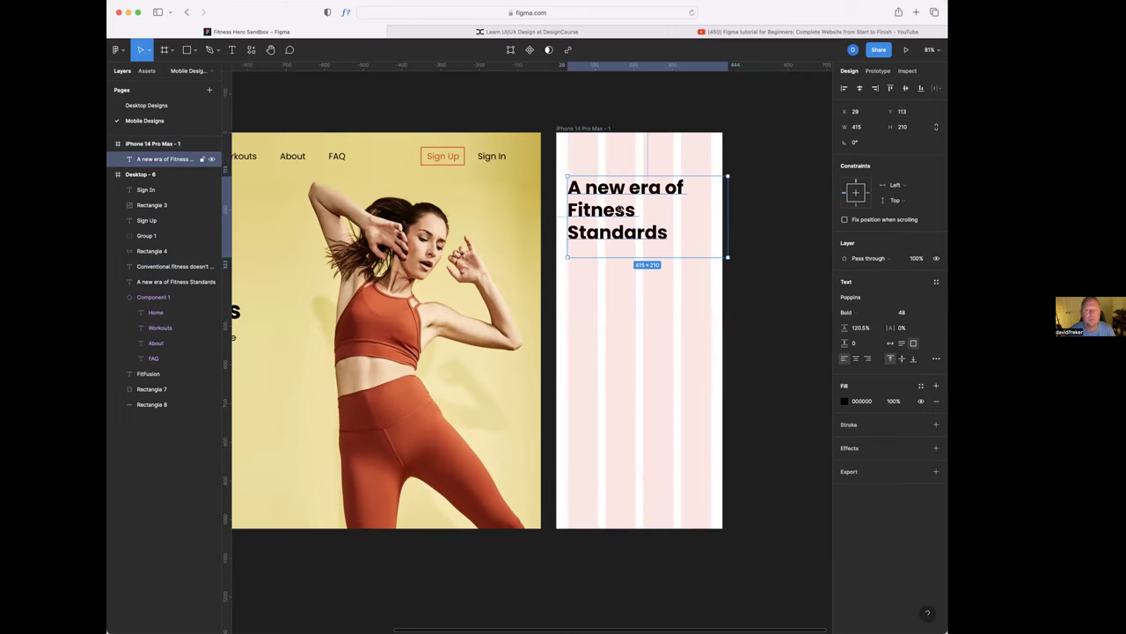
drag(728, 209, 711, 210)
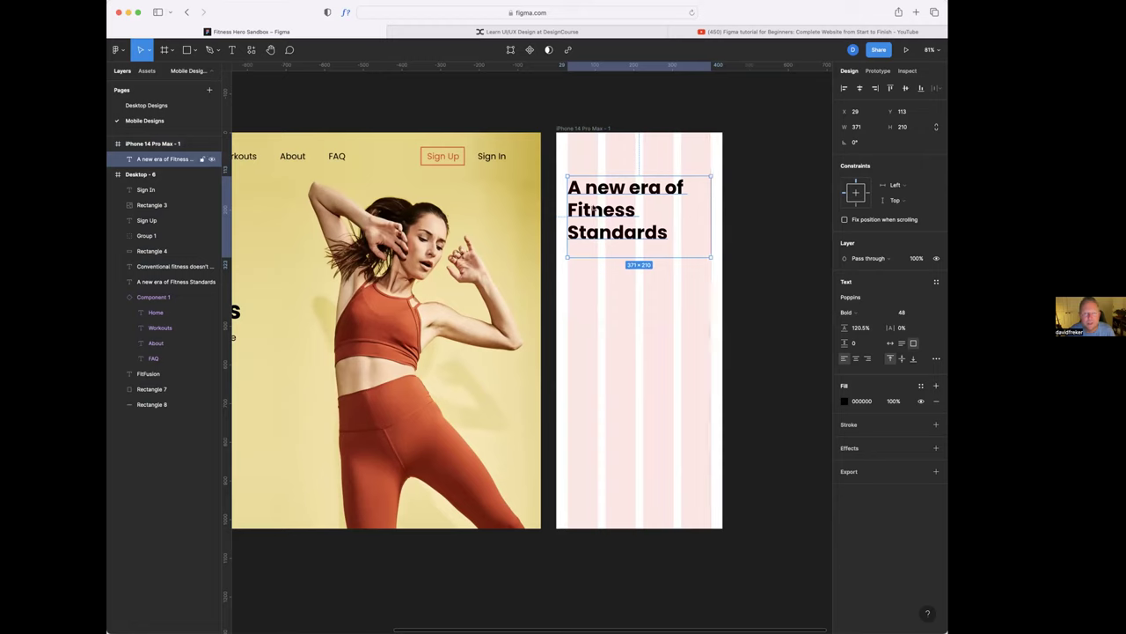
drag(569, 191, 570, 192)
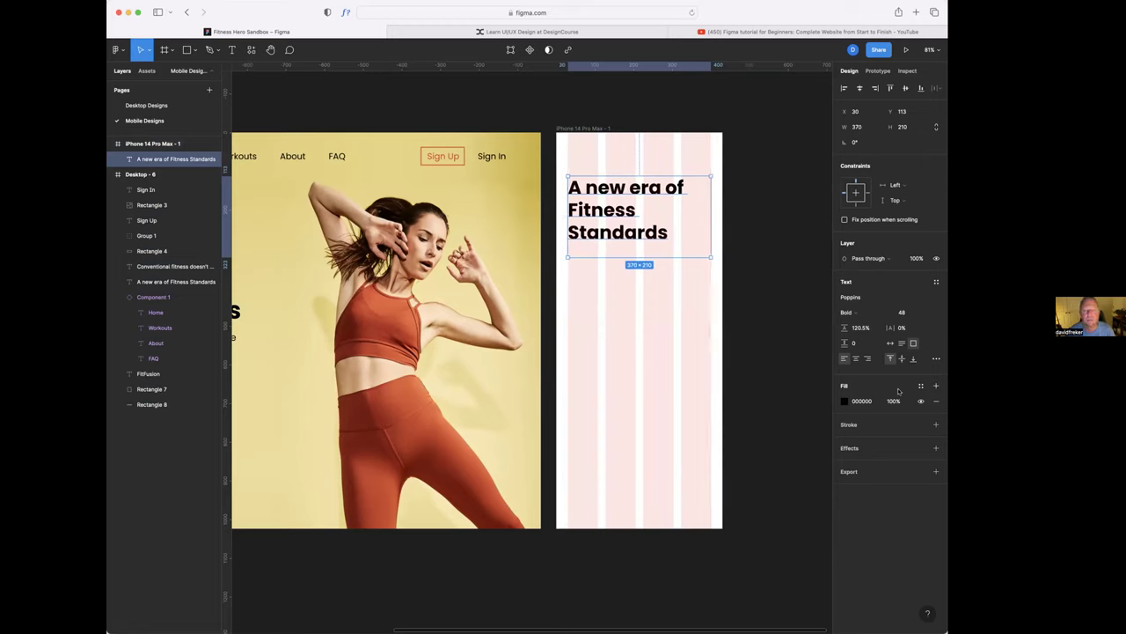
click(855, 359)
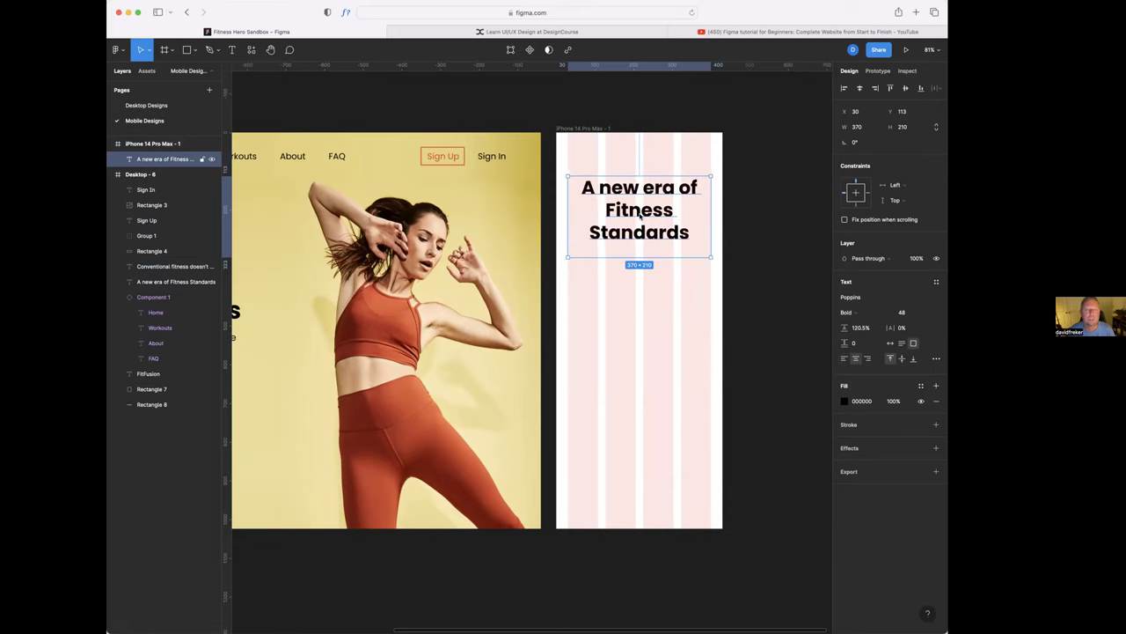
- Try font sizes 44 and 38 on the mobile headline, and settle on 40
click(902, 313)
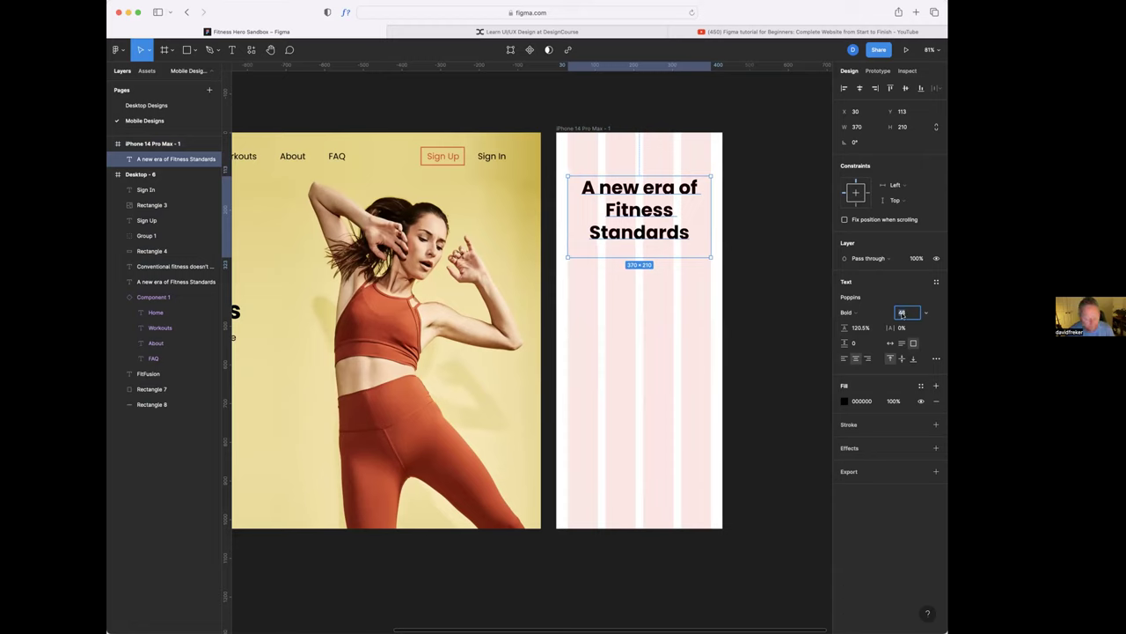
text(44)
key(Return)
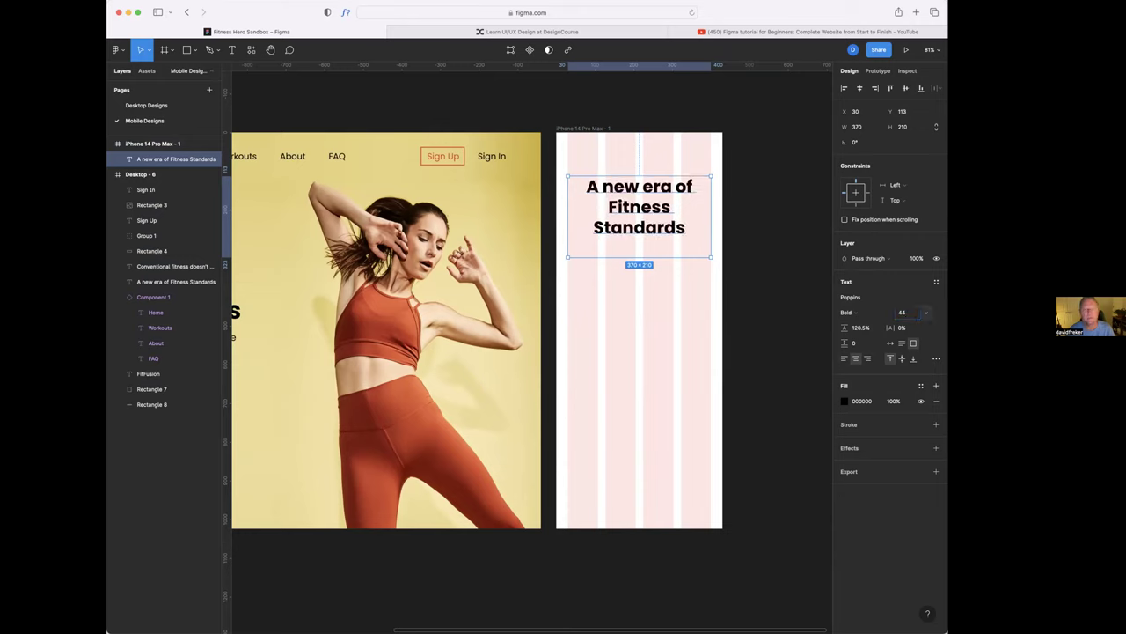
key(Return)
click(904, 314)
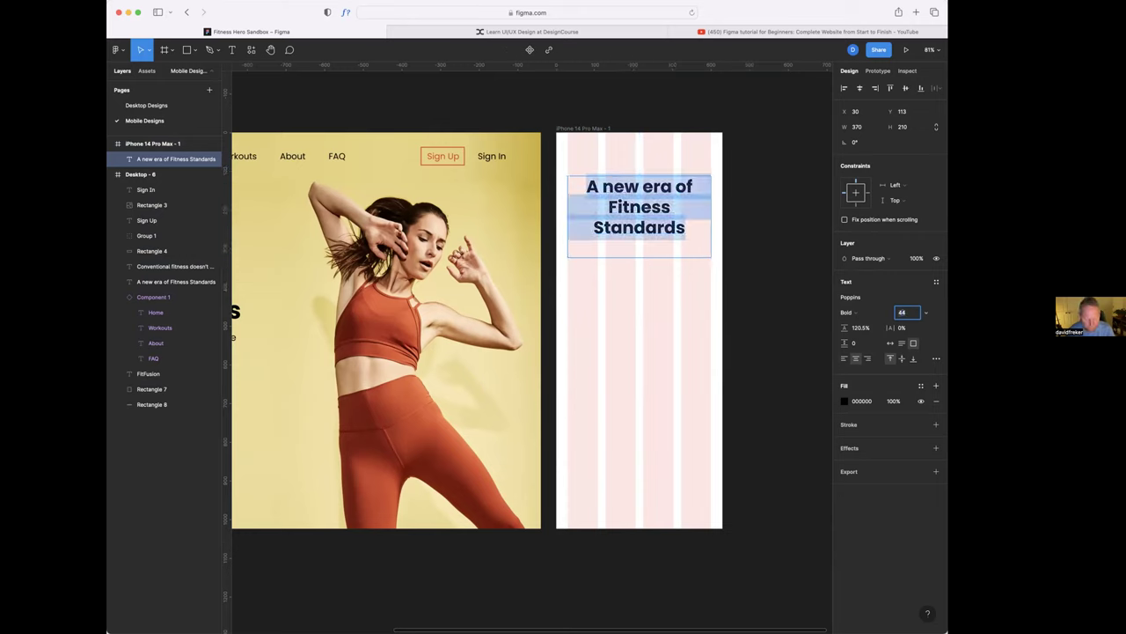
text(38)
key(Return)
click(901, 313)
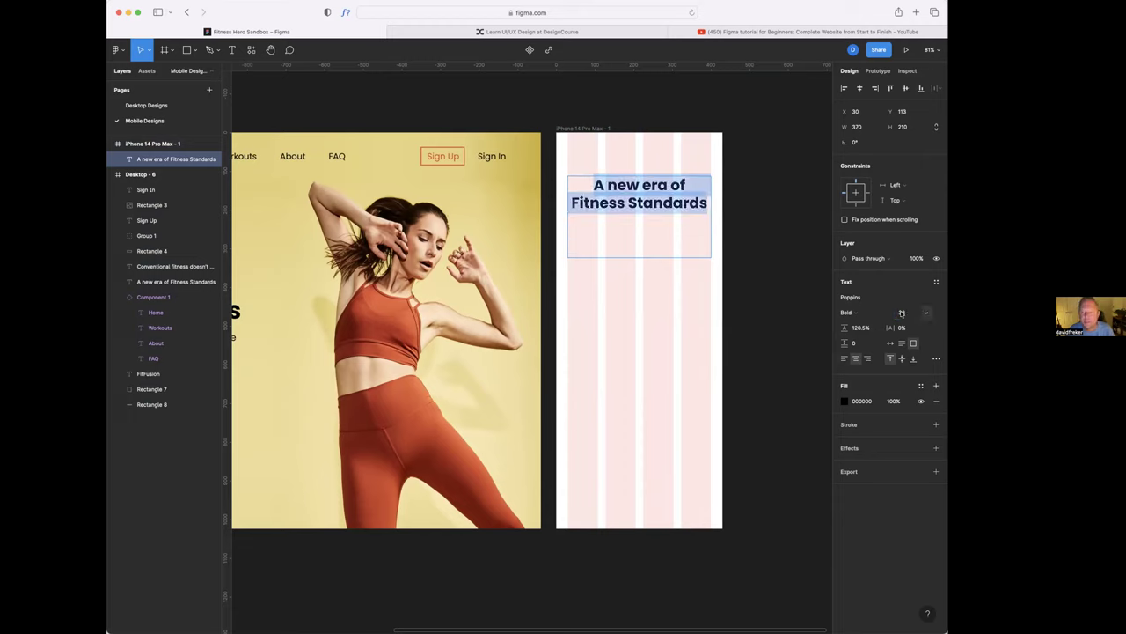
text(3)
key(Return)
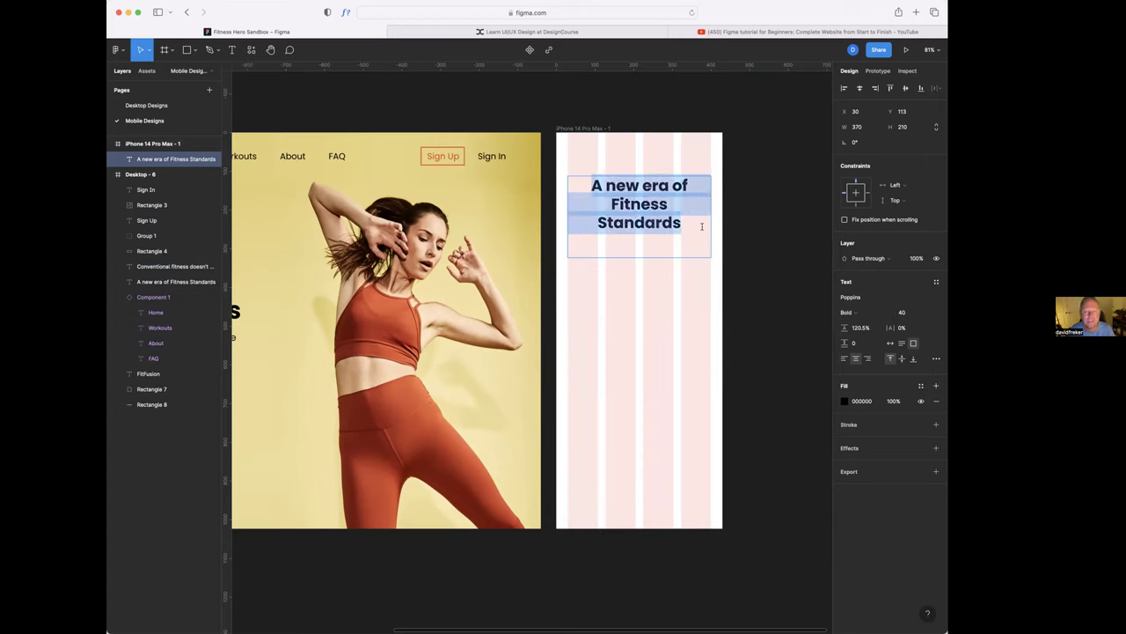
key(Escape)
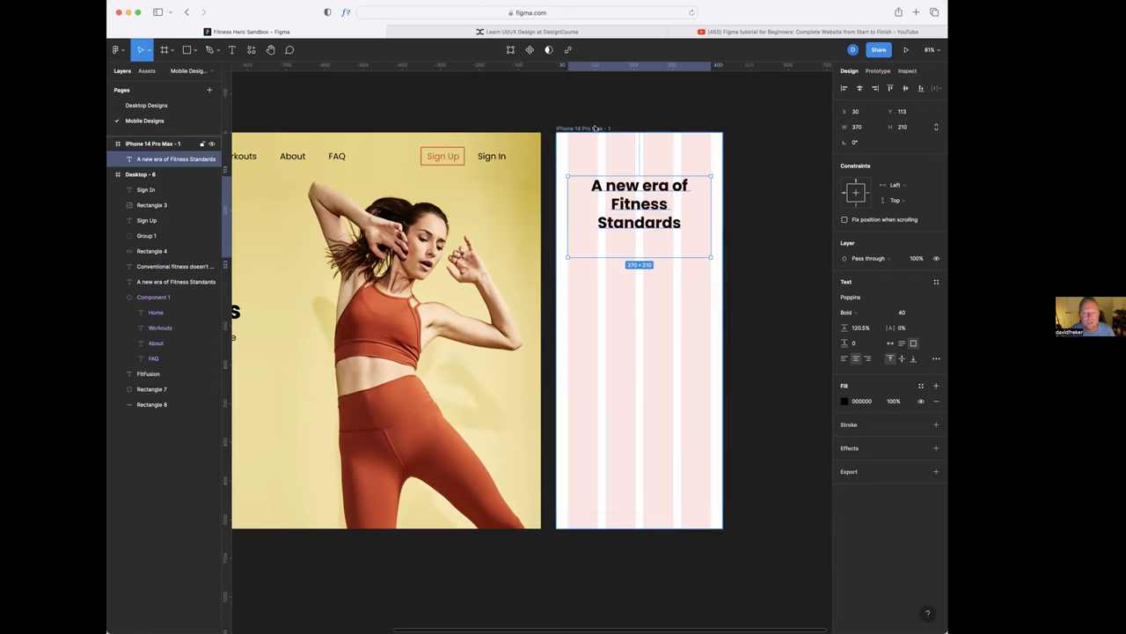
- Change the margin of the iPhone 14 Pro Max frame's column grid to 20
click(600, 127)
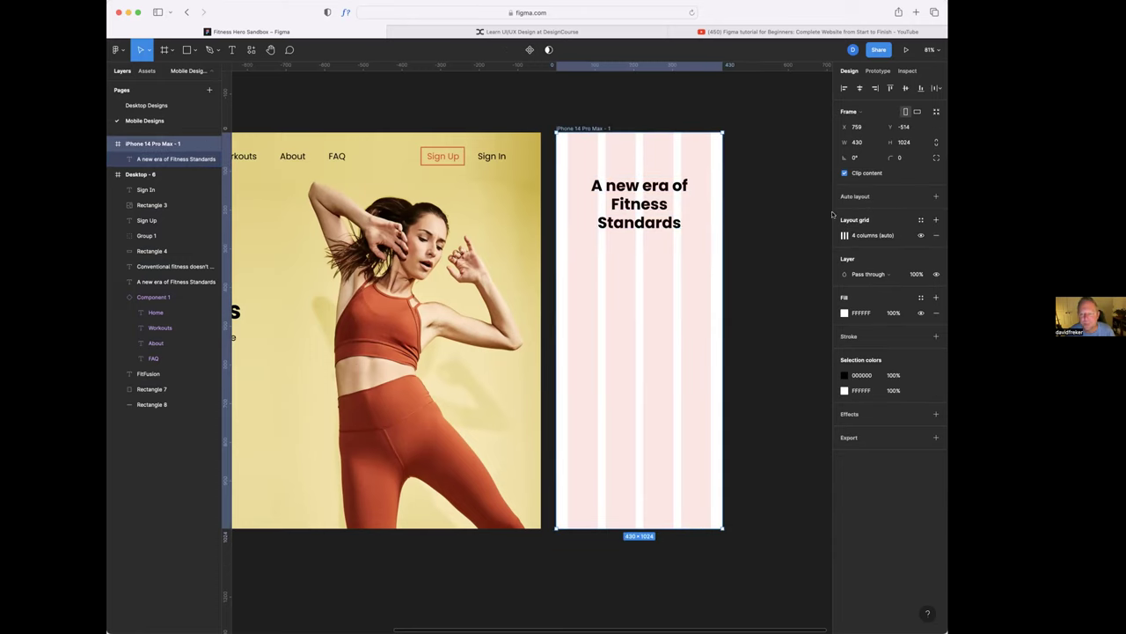
click(844, 234)
click(805, 308)
text(20)
key(Return)
- Widen the mobile headline's text box to the grid's outer column edges and shorten it to fit two lines
click(620, 209)
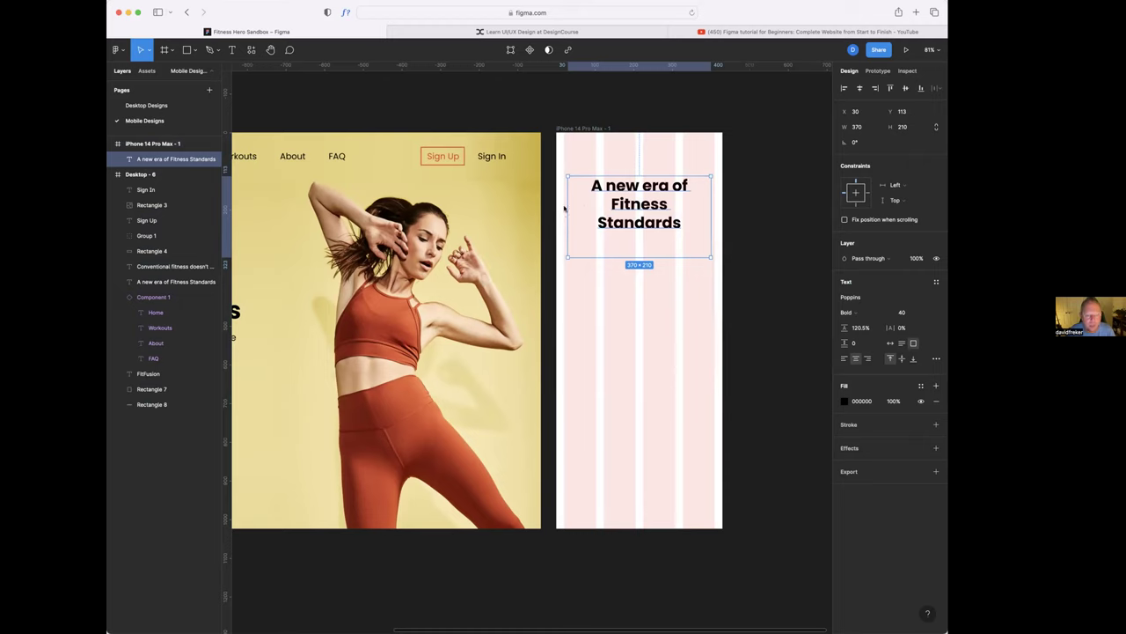
drag(564, 208, 560, 209)
drag(710, 214, 715, 216)
drag(663, 257, 665, 219)
click(669, 257)
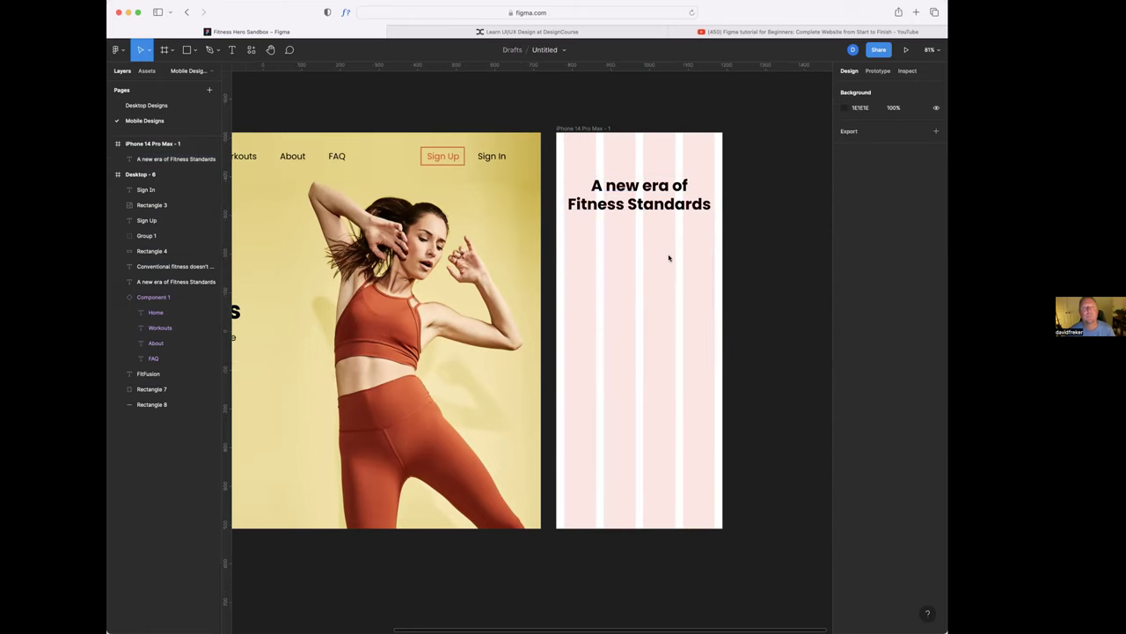
- Place a copy of the Desktop - 6 description below the mobile headline at X 20, Y 227, with its text box narrowed to 390
scroll(326, 336, left, 5)
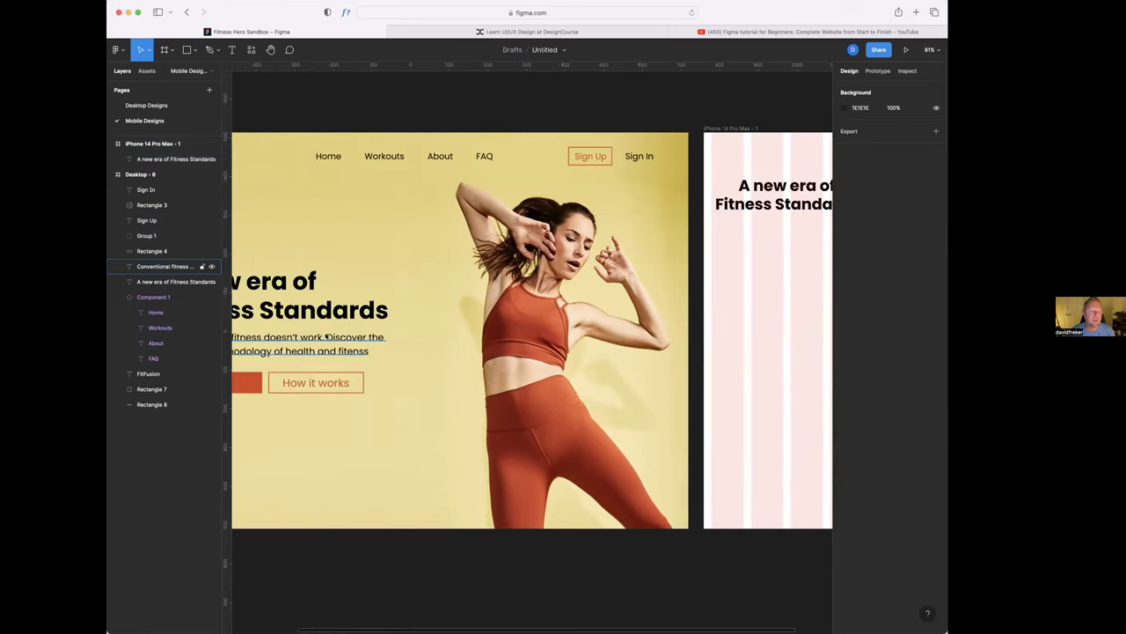
click(326, 336)
drag(319, 335, 751, 247)
scroll(735, 251, right, 5)
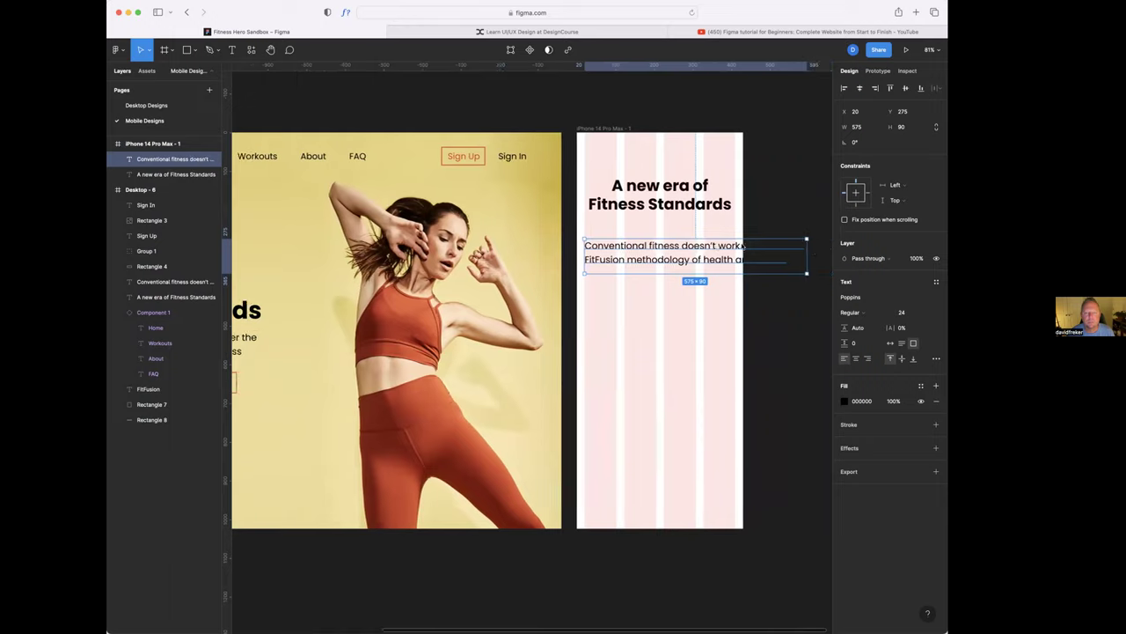
drag(729, 255, 659, 255)
drag(592, 249, 593, 235)
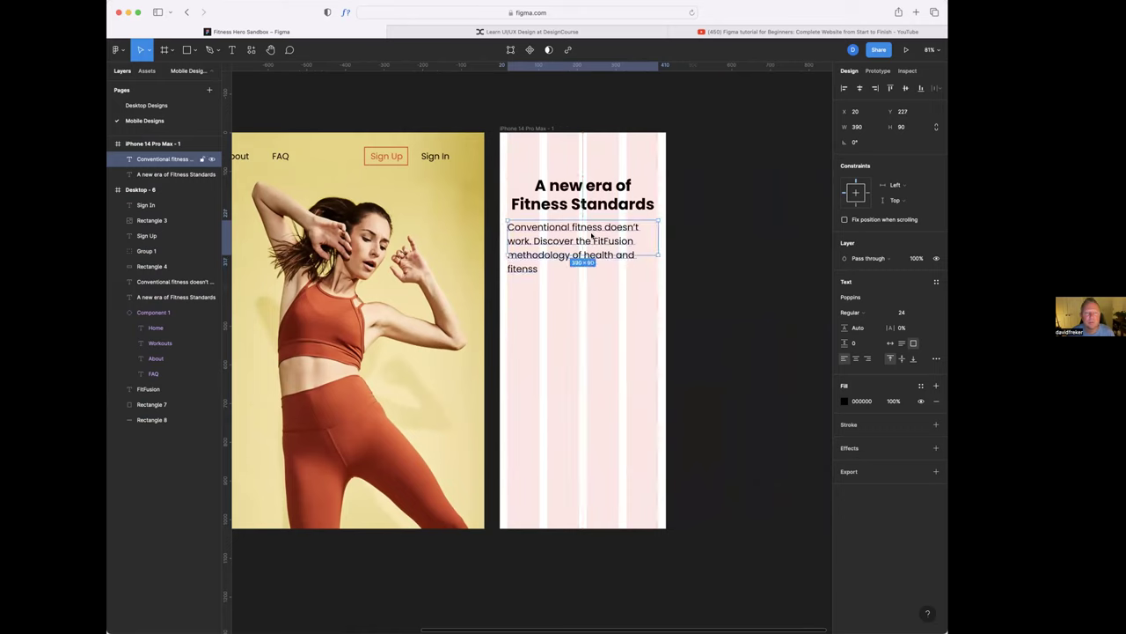
- Center-align the mobile description and set its font size to 20
click(855, 359)
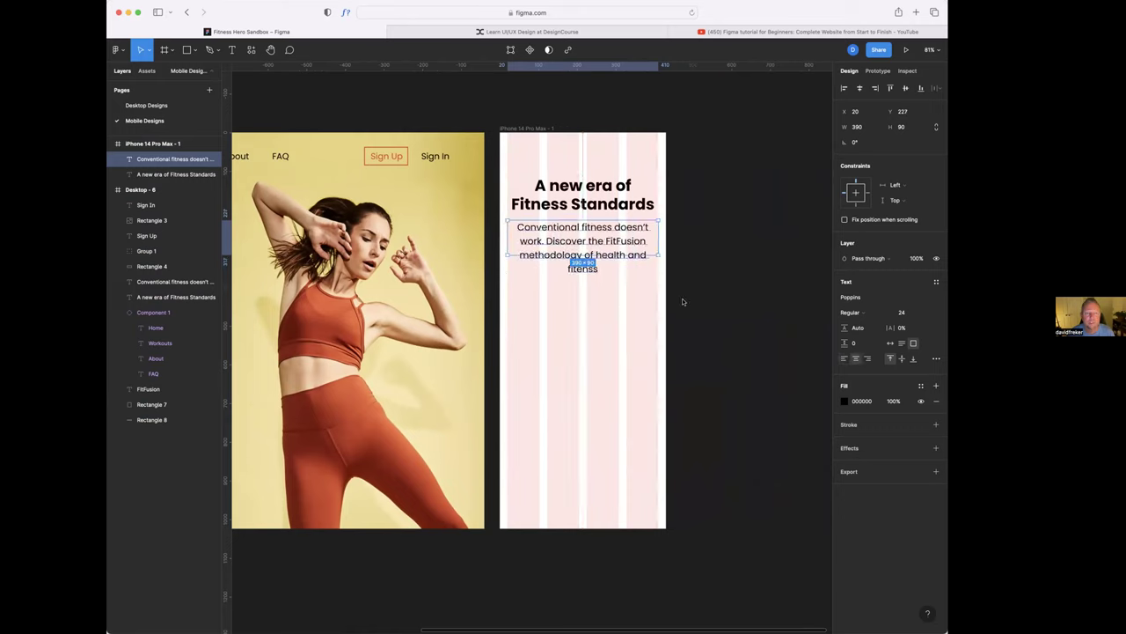
click(905, 313)
text(20)
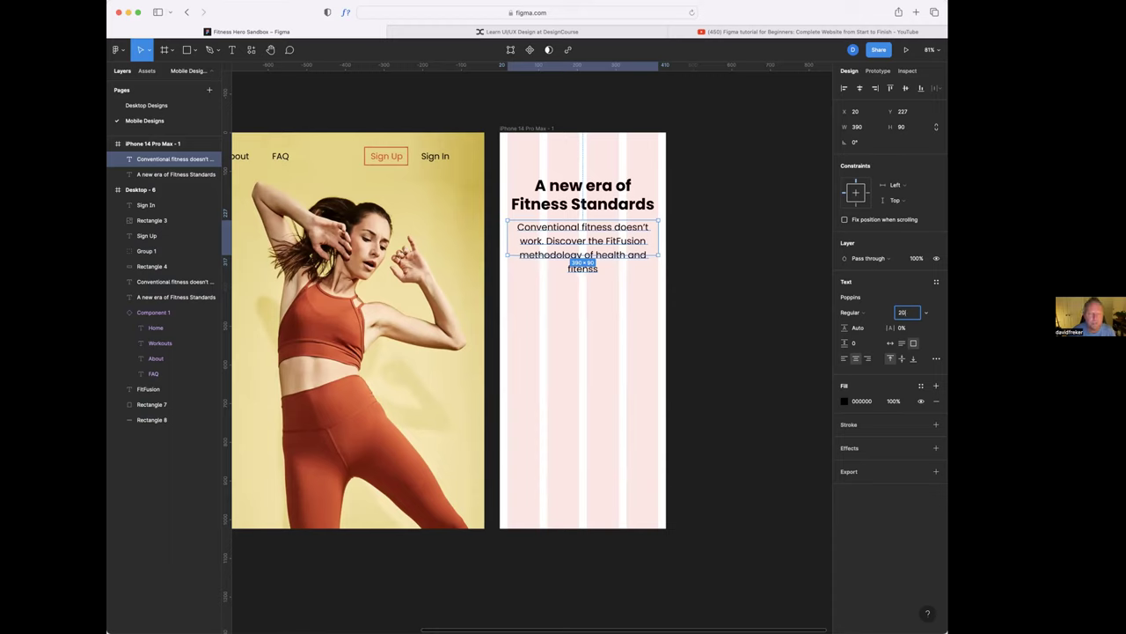
key(Return)
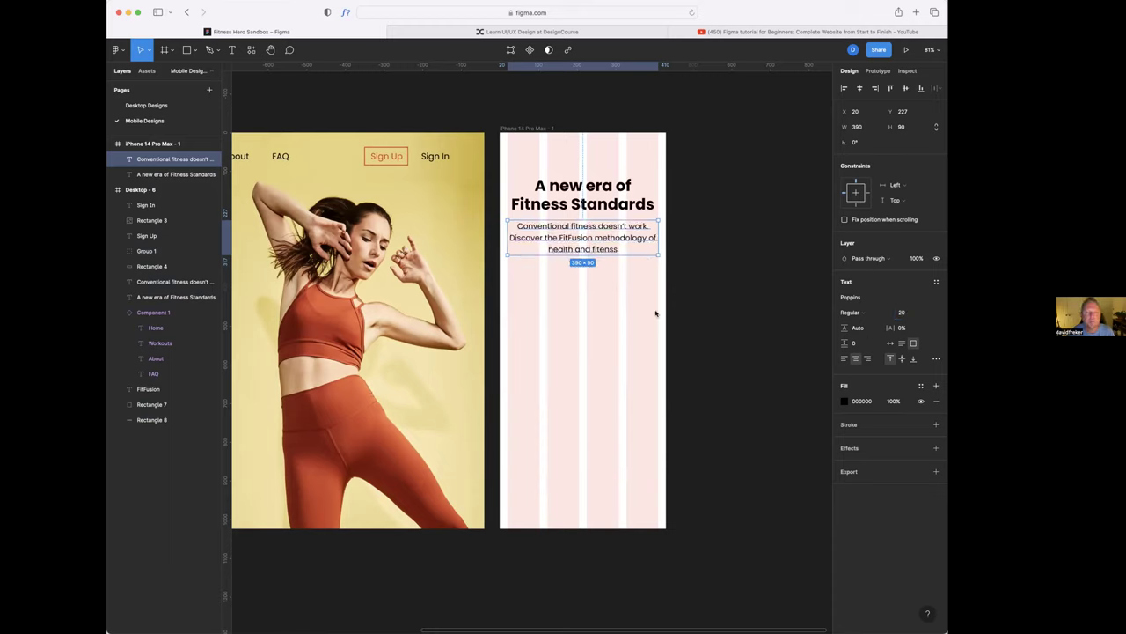
click(711, 292)
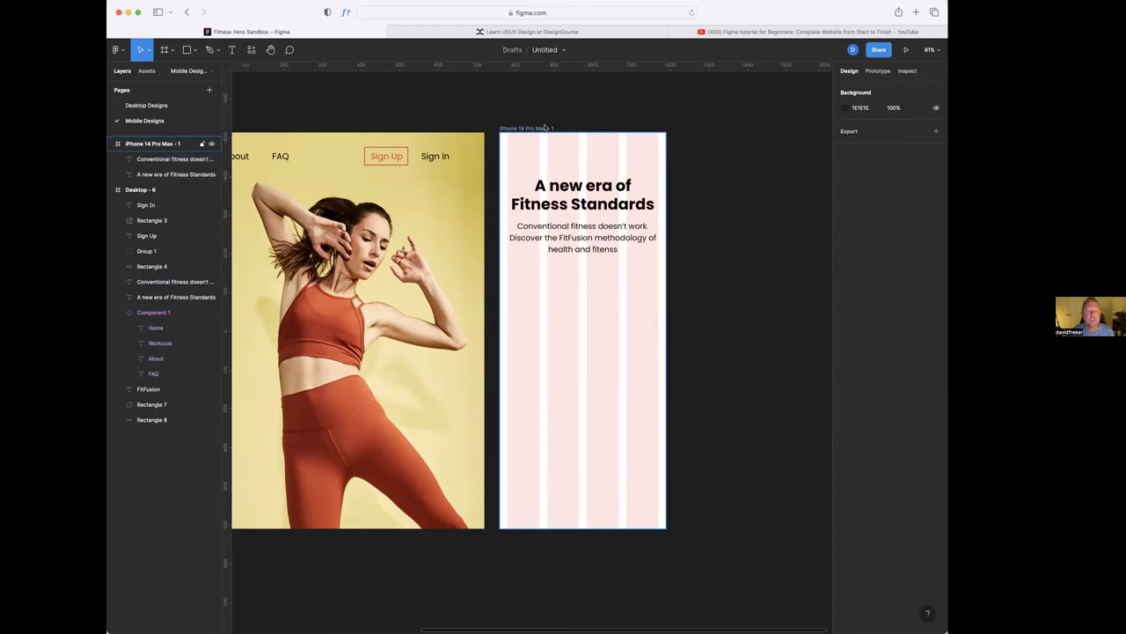
- Hide the column layout grid on the iPhone 14 Pro Max frame
click(552, 133)
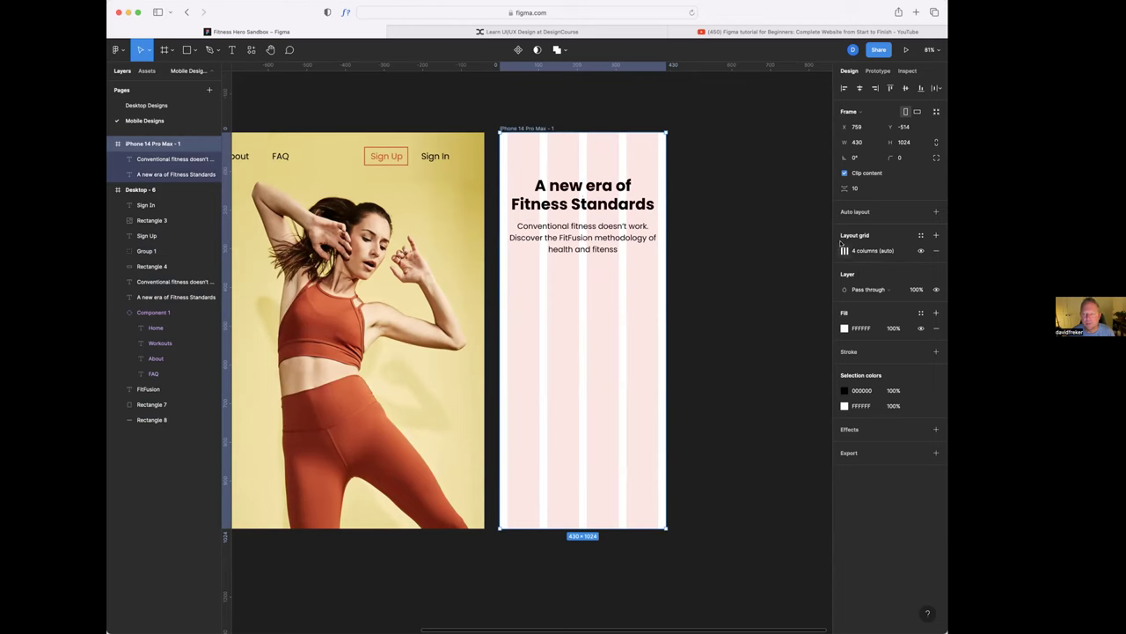
click(920, 250)
click(613, 297)
- Place a copy of the Desktop - 6 fitness photo below the mobile description at X 0, Y 327, and scale it proportionally to 430 × 555
scroll(613, 295, left, 3)
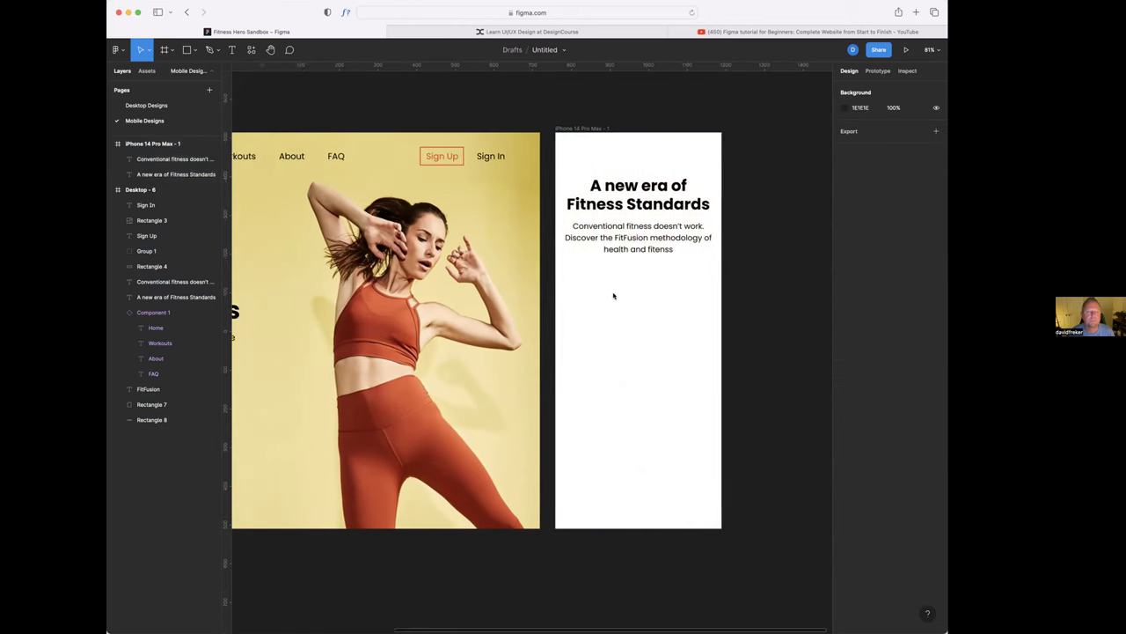
scroll(613, 295, left, 4)
click(481, 303)
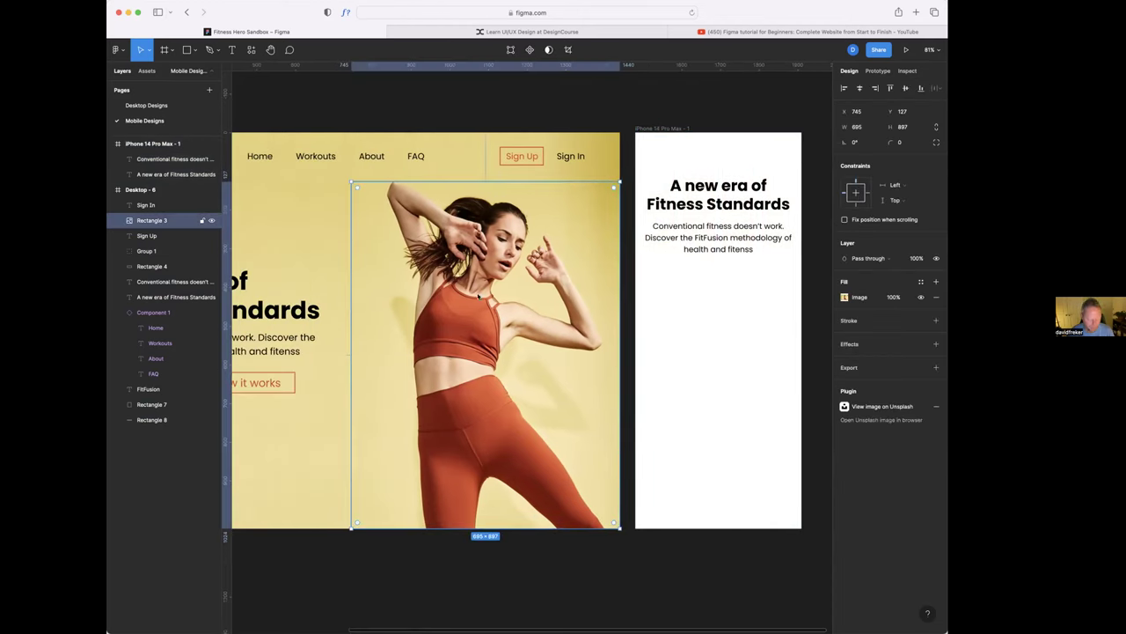
drag(490, 299, 760, 367)
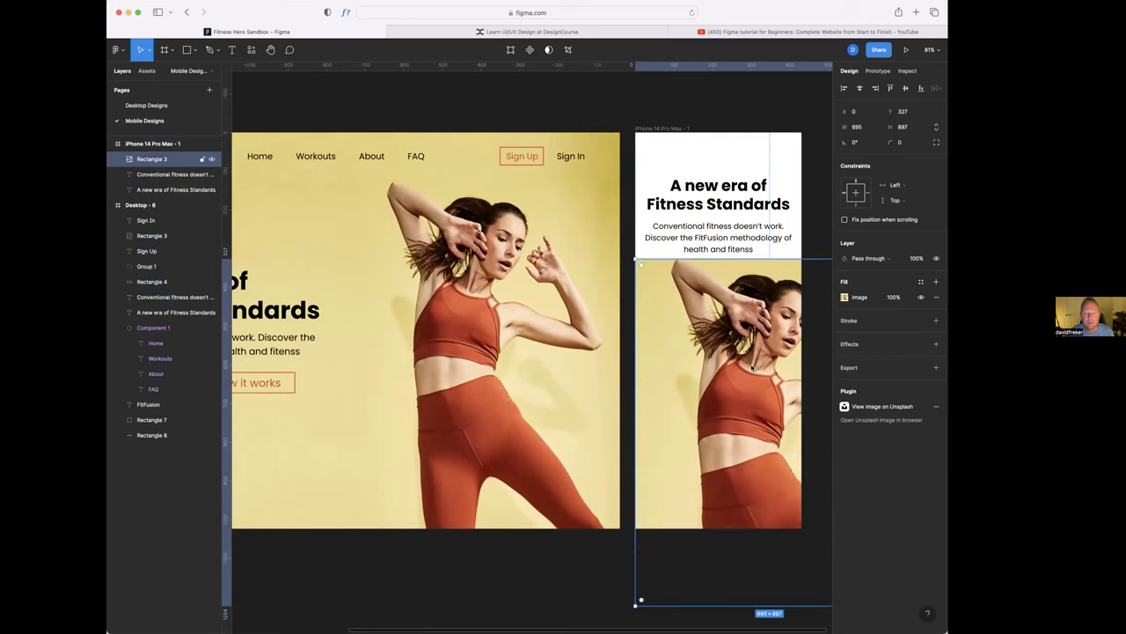
scroll(762, 440, down, 3)
scroll(762, 440, right, 5)
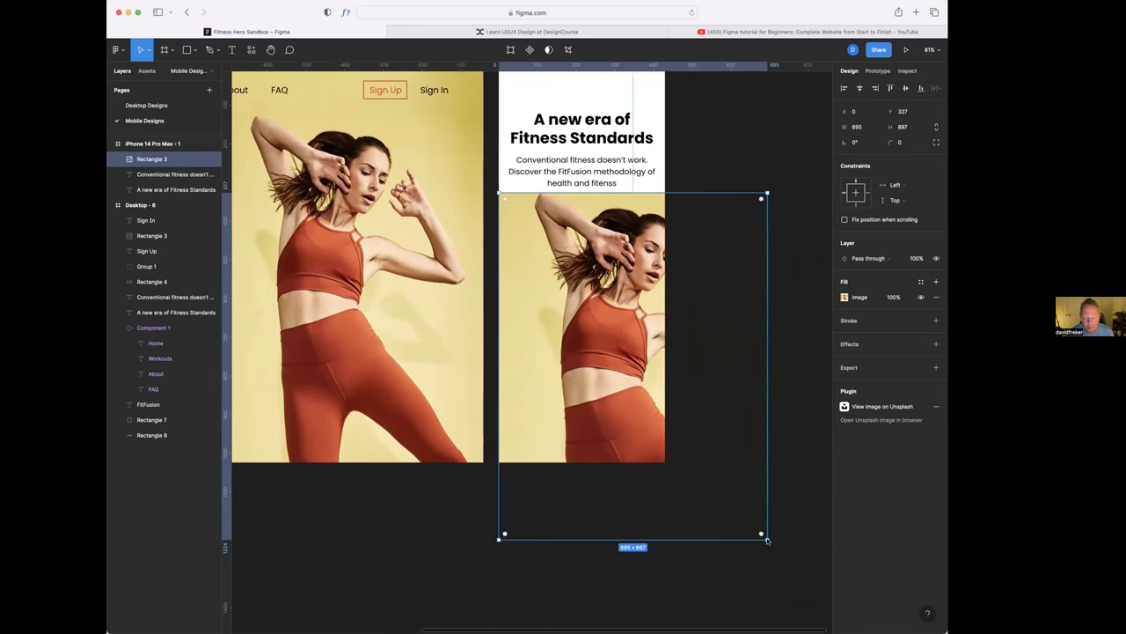
drag(767, 539, 626, 407)
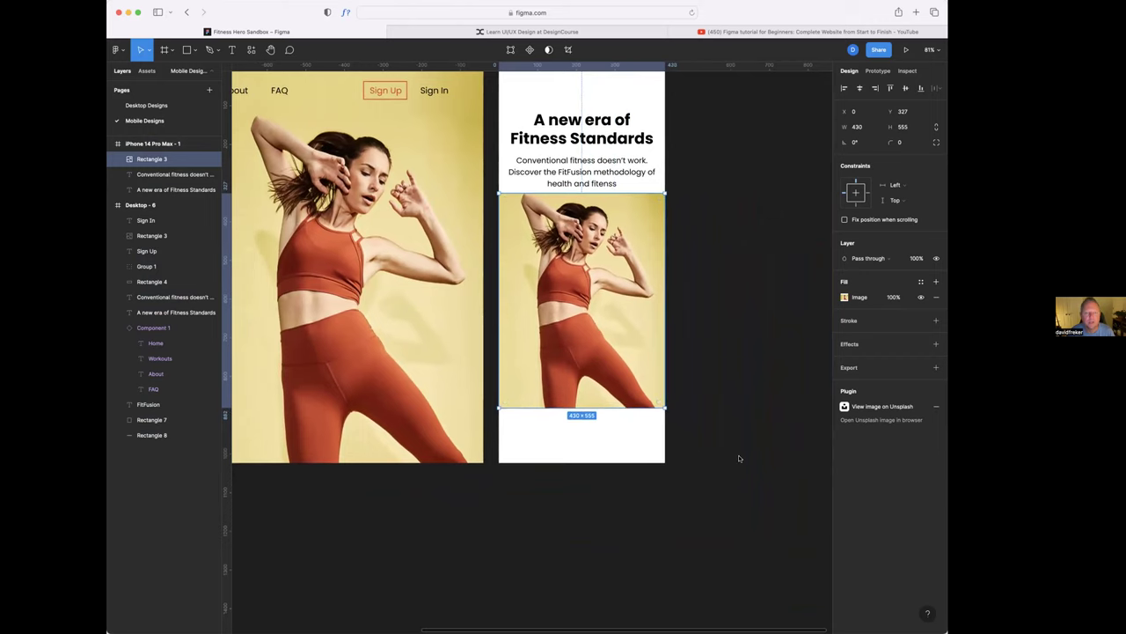
click(714, 481)
- Shorten the iPhone 14 Pro Max frame so its lower edge meets the bottom of the fitness photo
scroll(608, 481, up, 2)
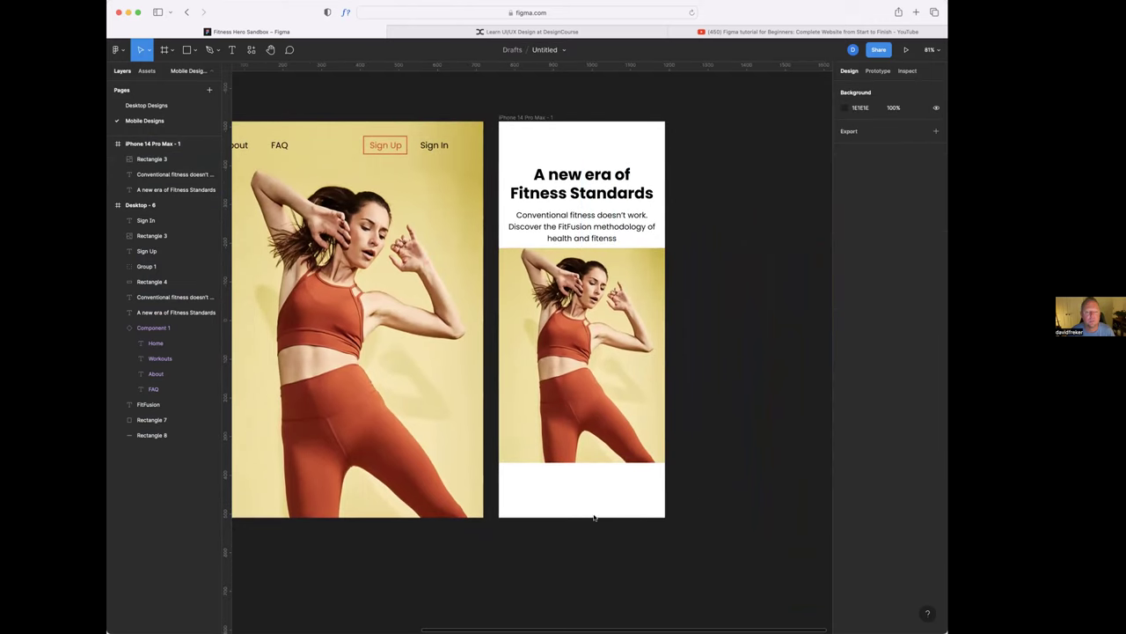
click(598, 515)
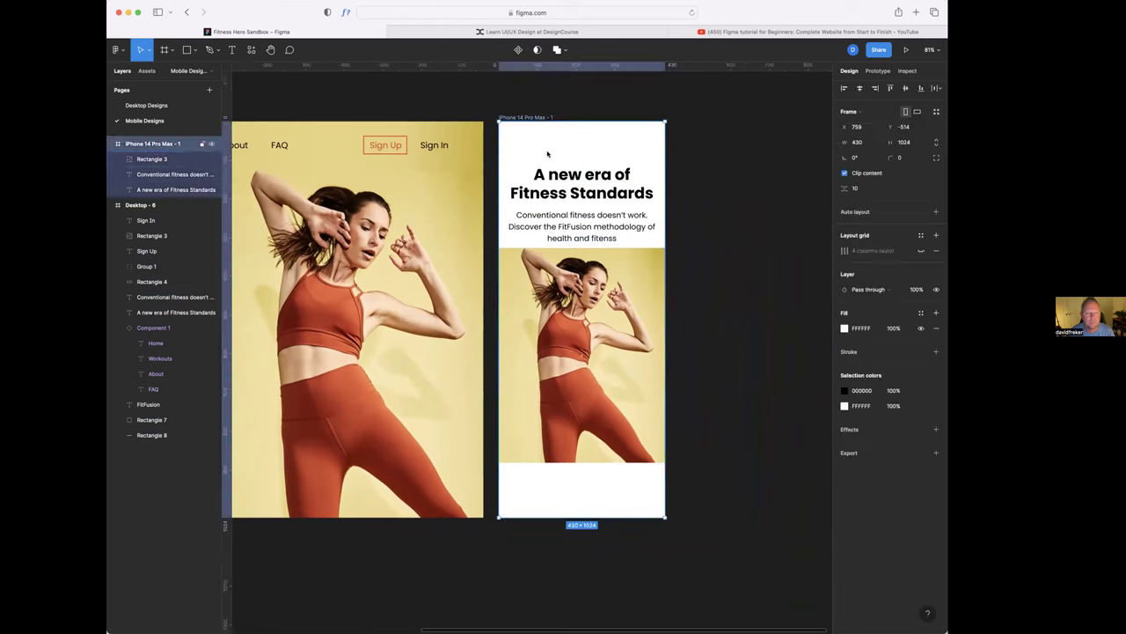
drag(629, 521, 631, 463)
click(663, 509)
- Place a copy of the Desktop - 6 FitFusion logo at the top of the mobile frame, at X 20, Y 25
scroll(757, 505, up, 3)
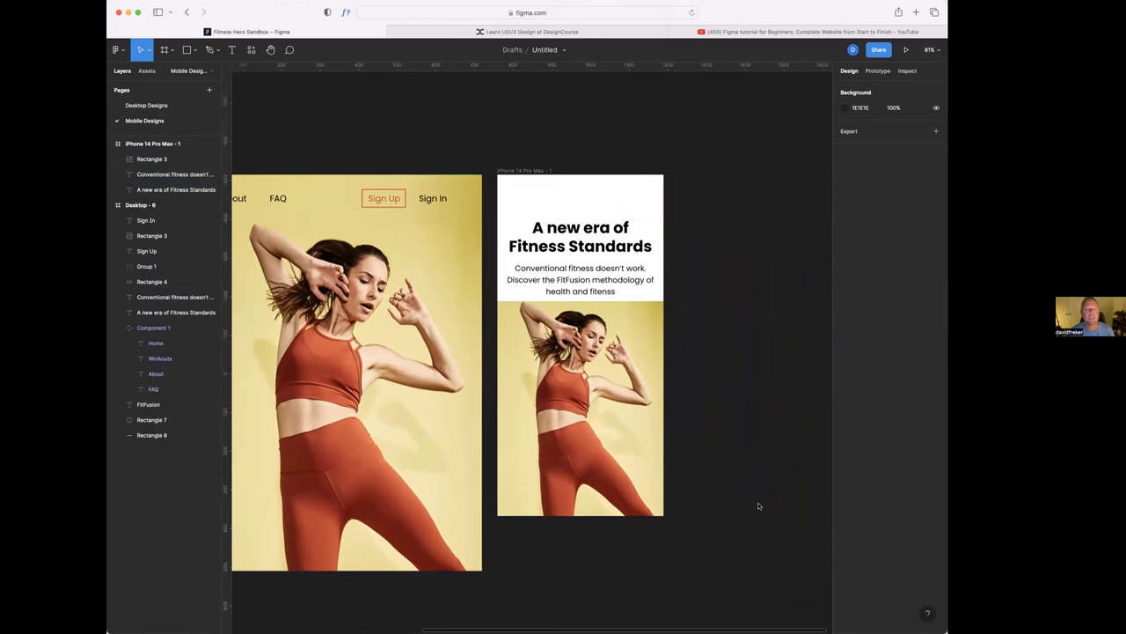
scroll(490, 235, left, 10)
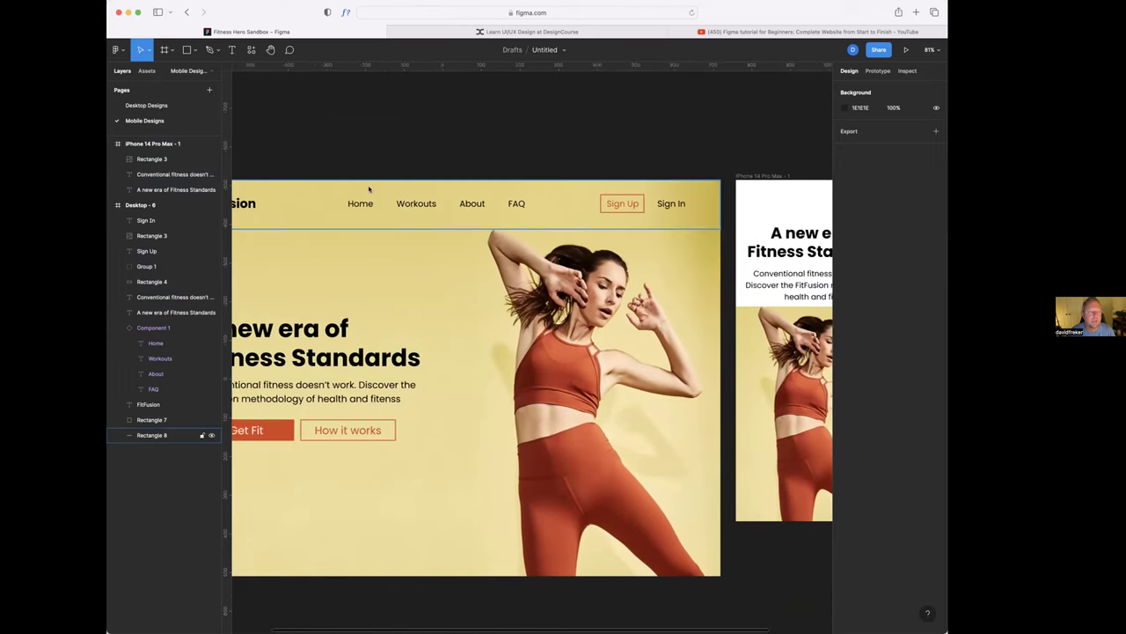
click(245, 204)
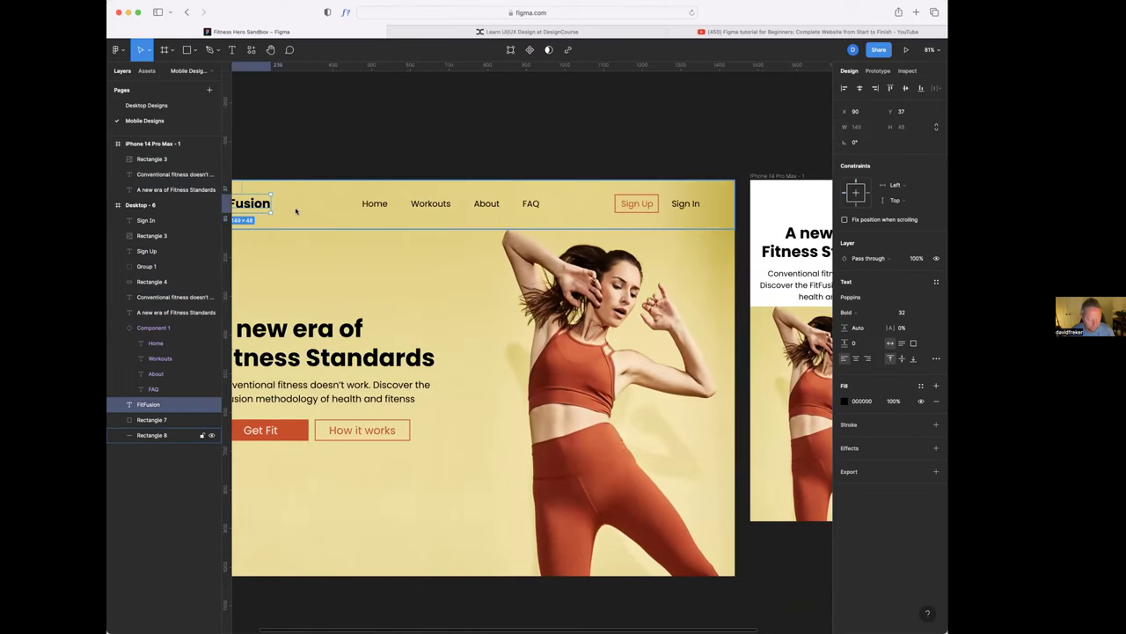
drag(253, 205, 797, 200)
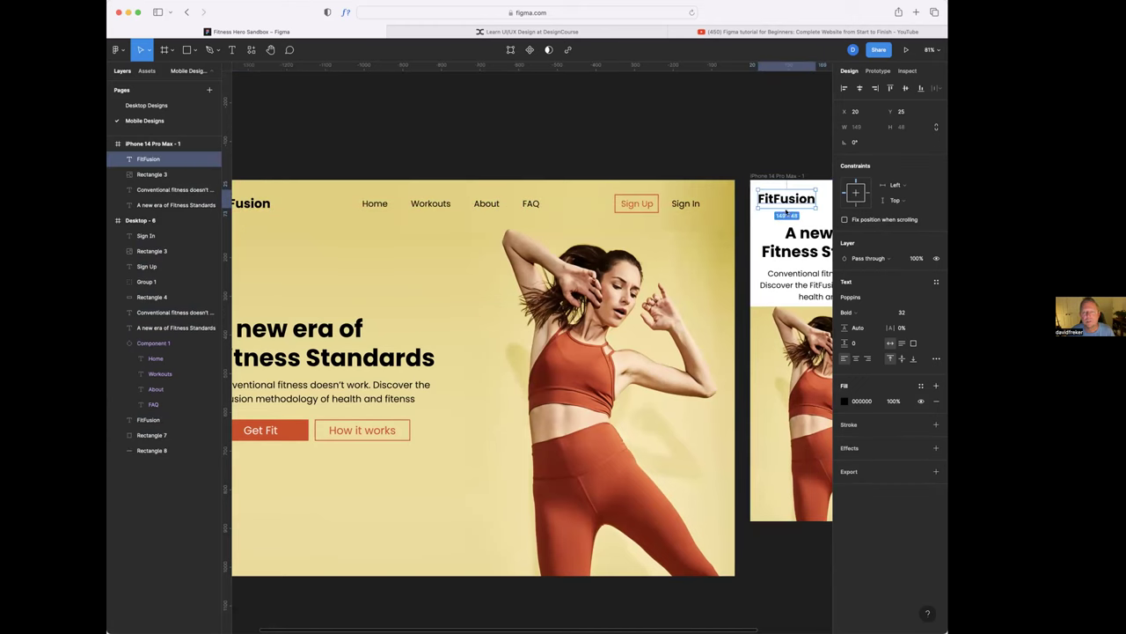
scroll(797, 199, right, 5)
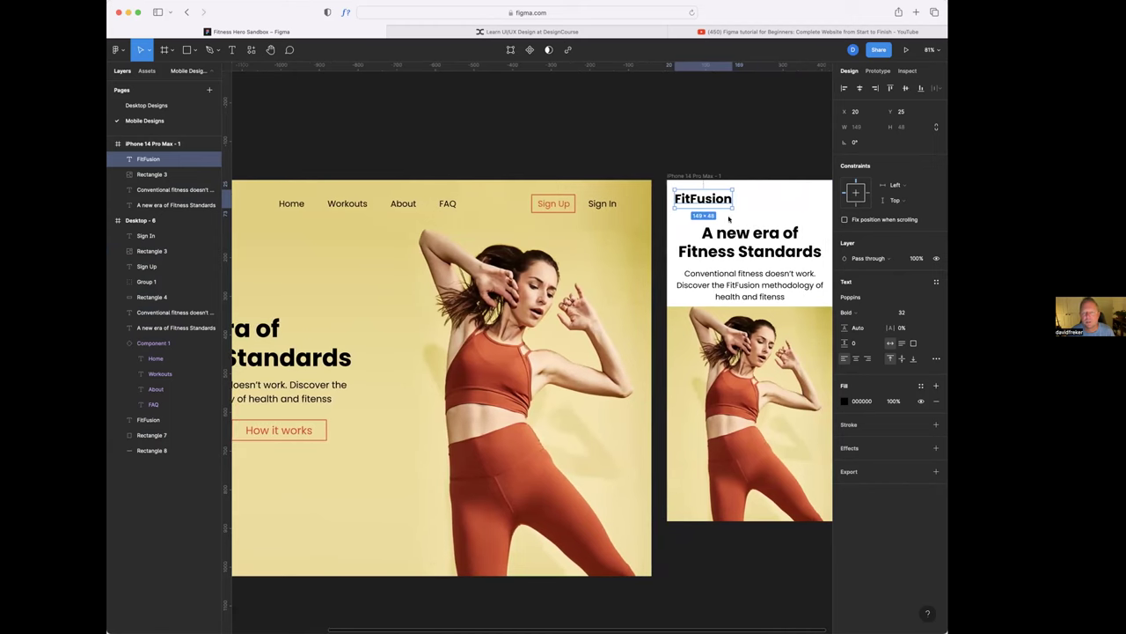
- Set the mobile FitFusion logo's font size to 24
click(901, 312)
text(24)
key(Return)
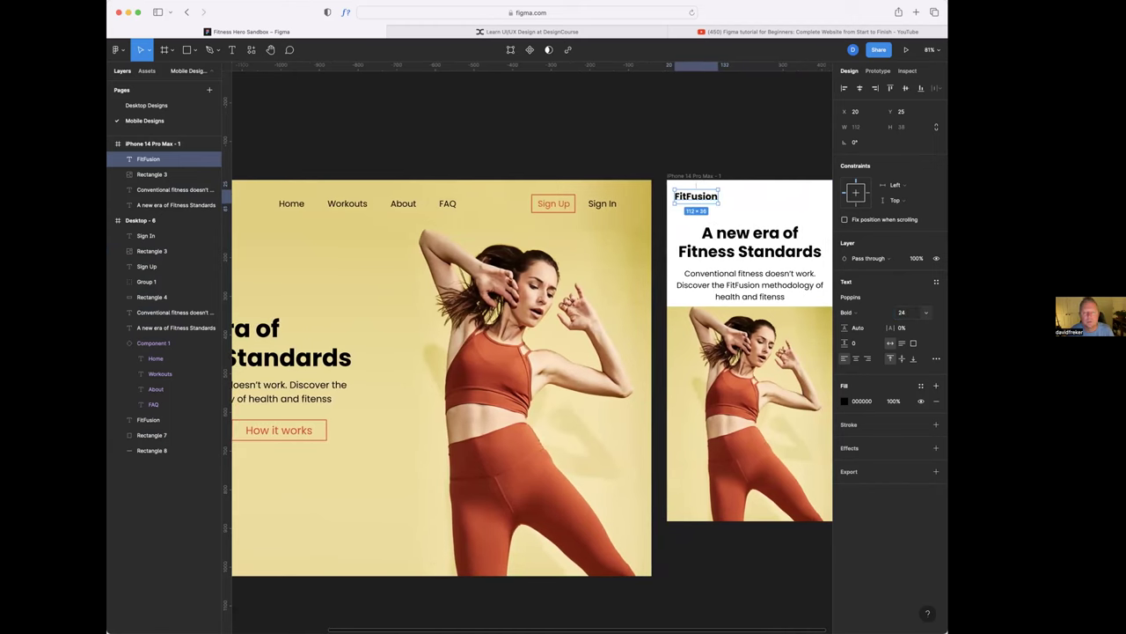
click(692, 163)
- Run the Iconify plugin on the iPhone 14 Pro Max - 1 frame
scroll(692, 163, right, 3)
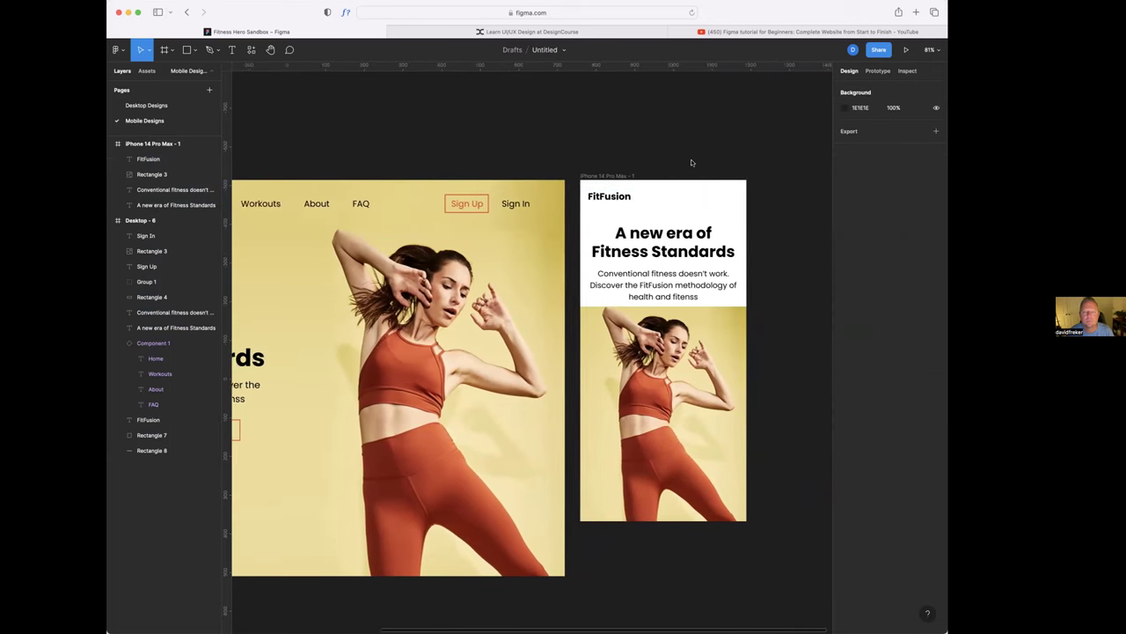
scroll(692, 163, right, 2)
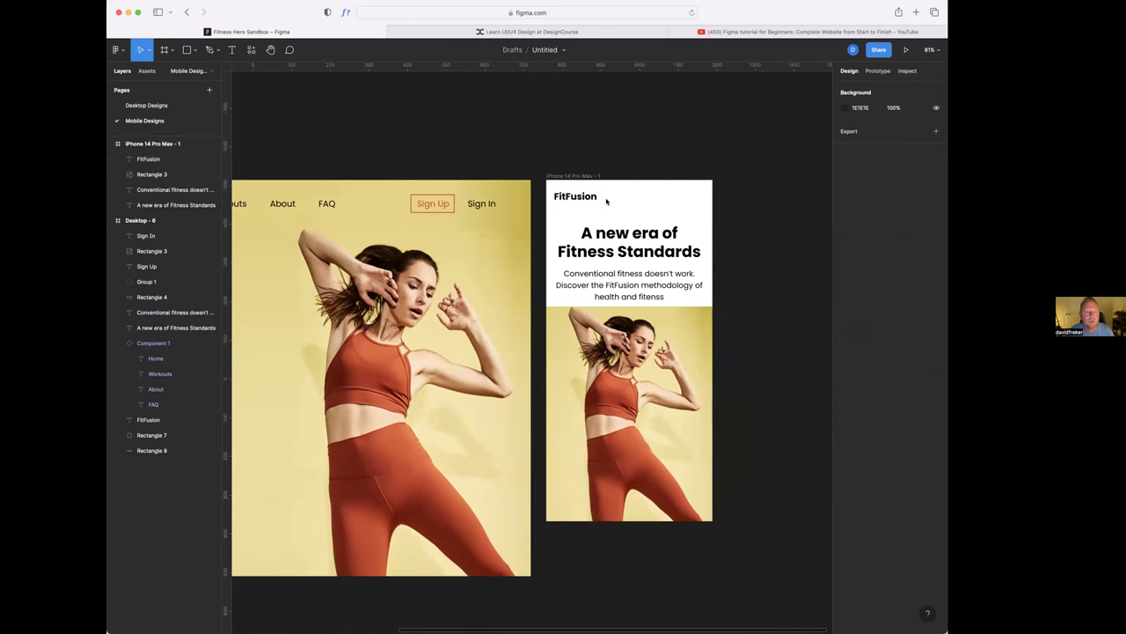
right_click(664, 195)
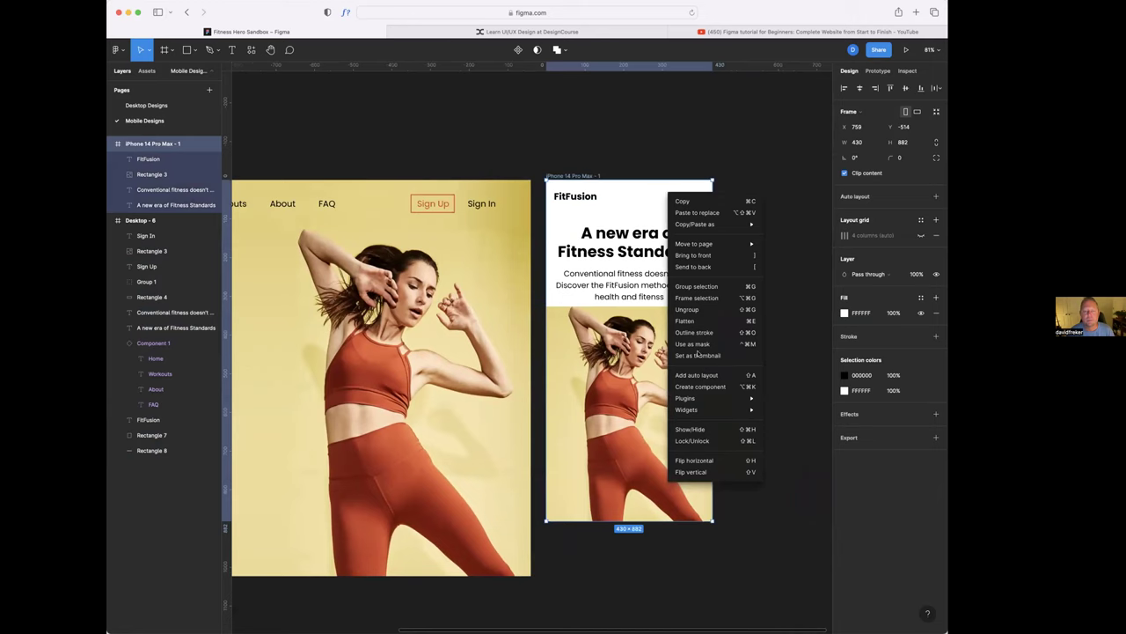
mouse_move(713, 403)
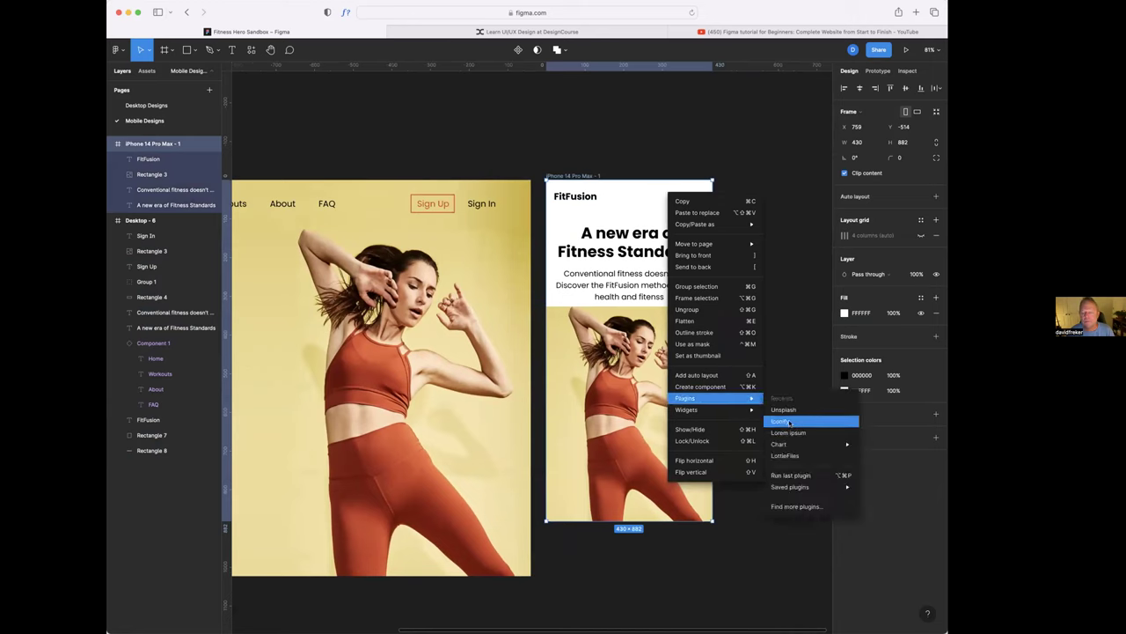
click(789, 422)
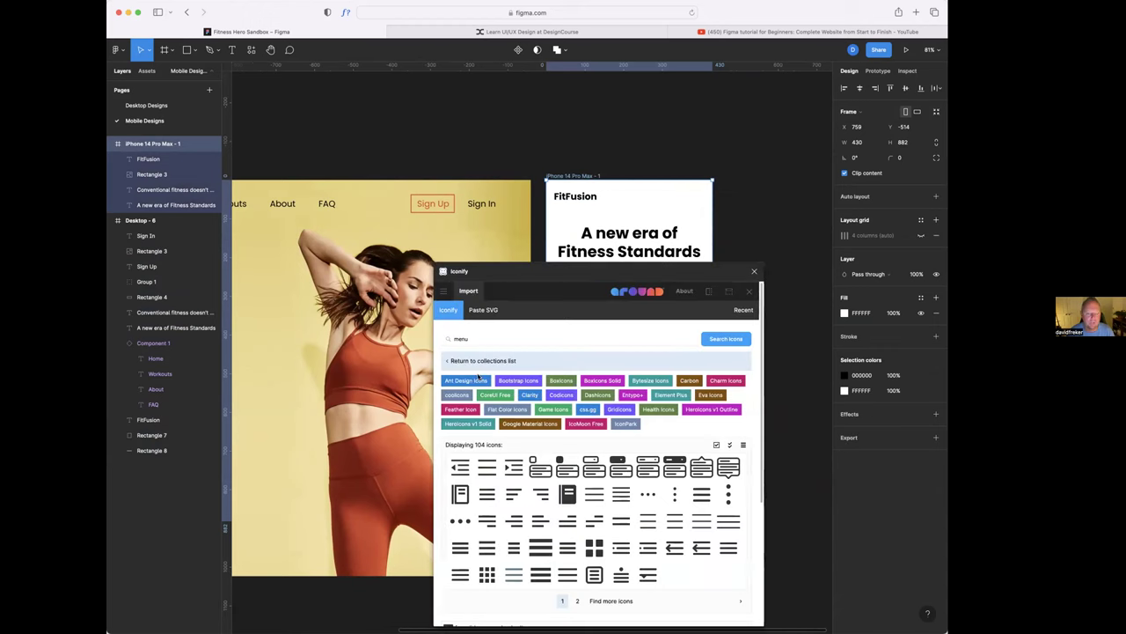
- Search Iconify for "menu", import the ci:menu-alt-03 icon into the mobile frame, and close the plugin
click(456, 338)
key(BackSpace)
key(BackSpace)
key(BackSpace)
key(BackSpace)
text(me)
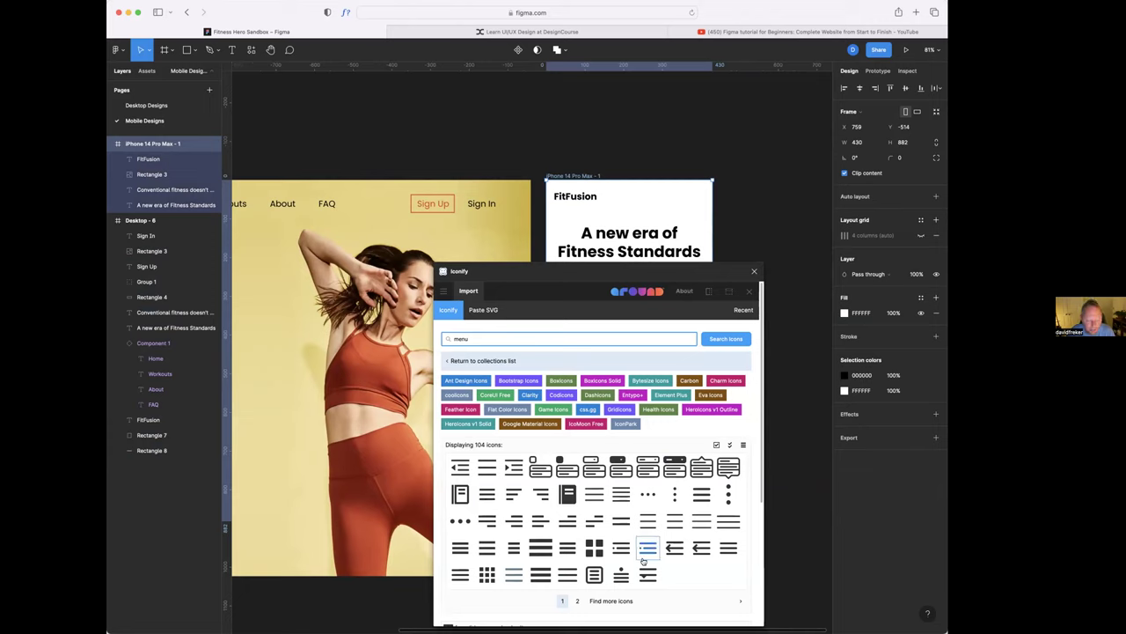
click(539, 523)
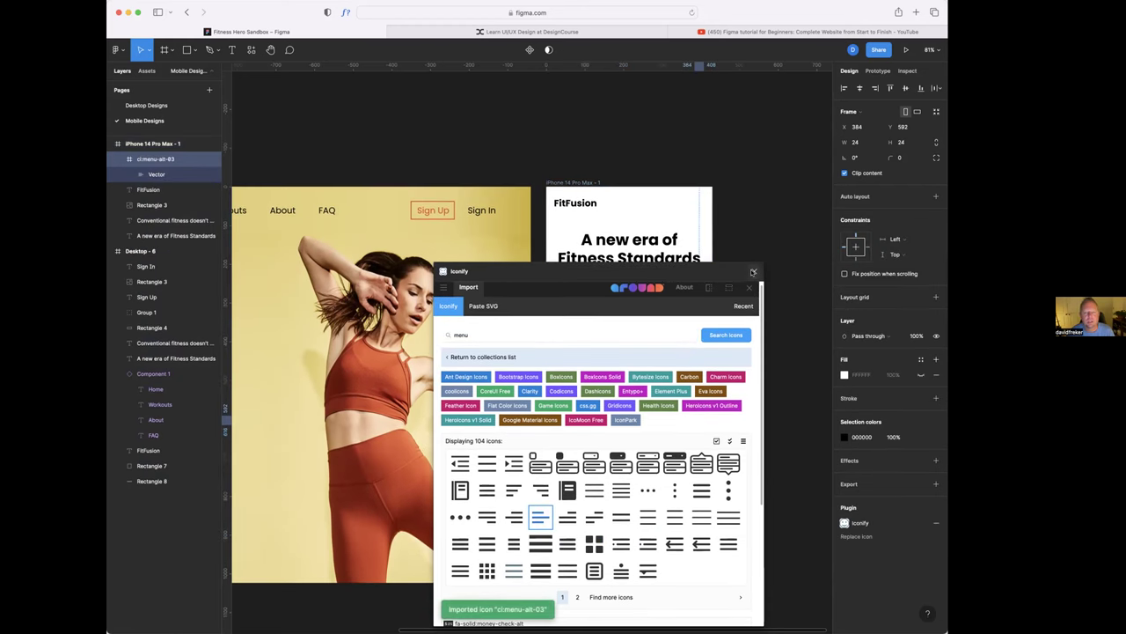
click(753, 271)
- Move the menu icon into the mobile header opposite the FitFusion logo and resize it to 45 × 45 at X 365, Y 17
drag(695, 426, 694, 204)
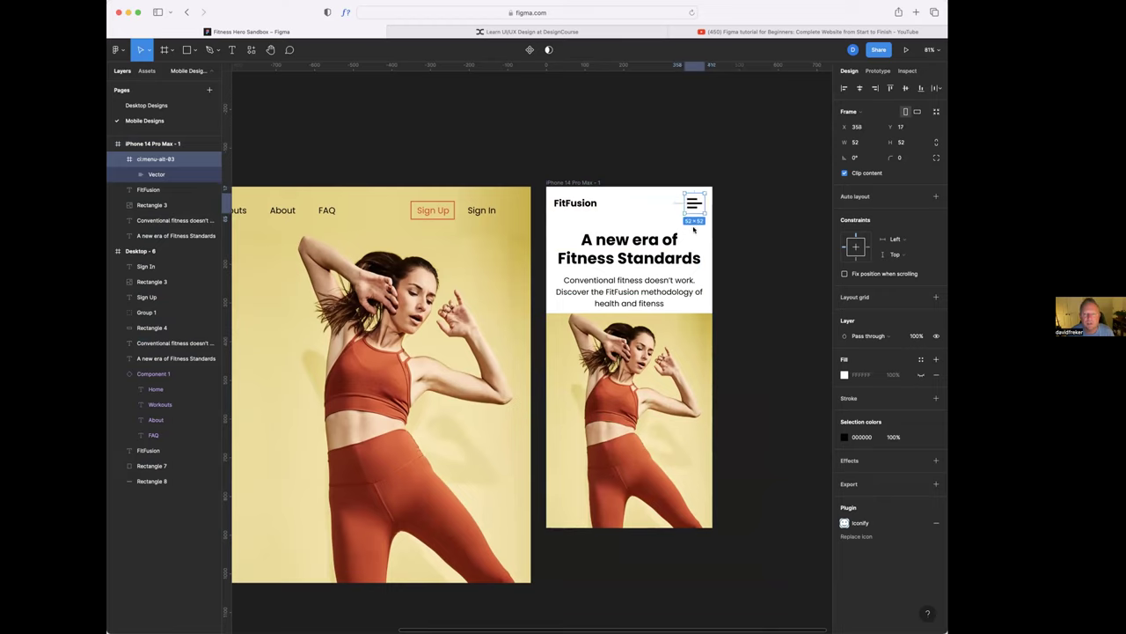
click(748, 251)
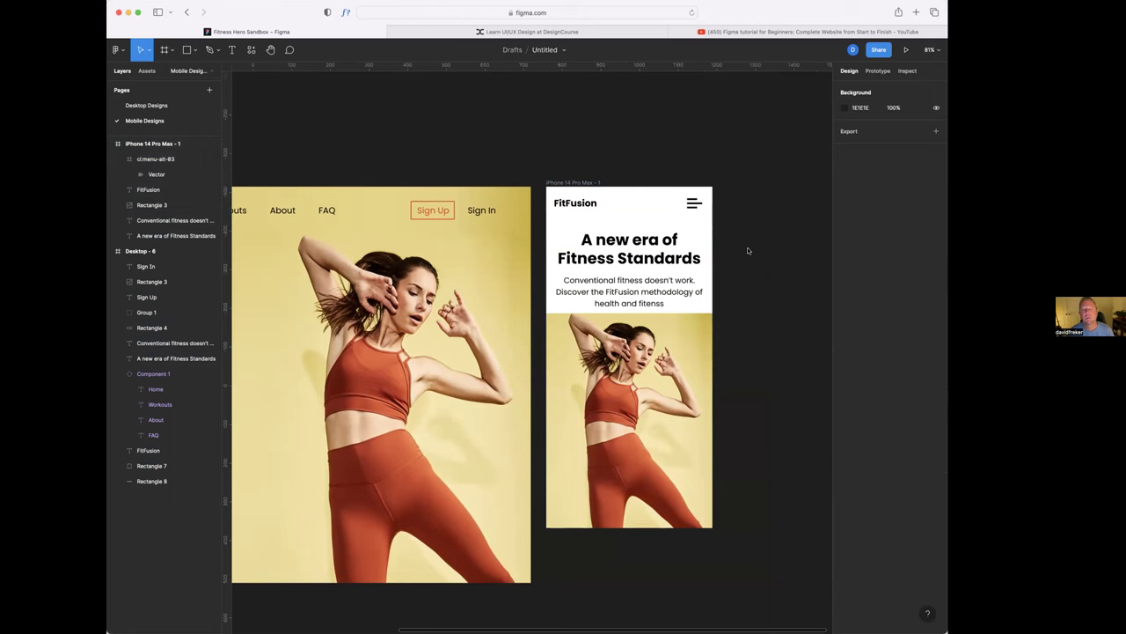
click(695, 204)
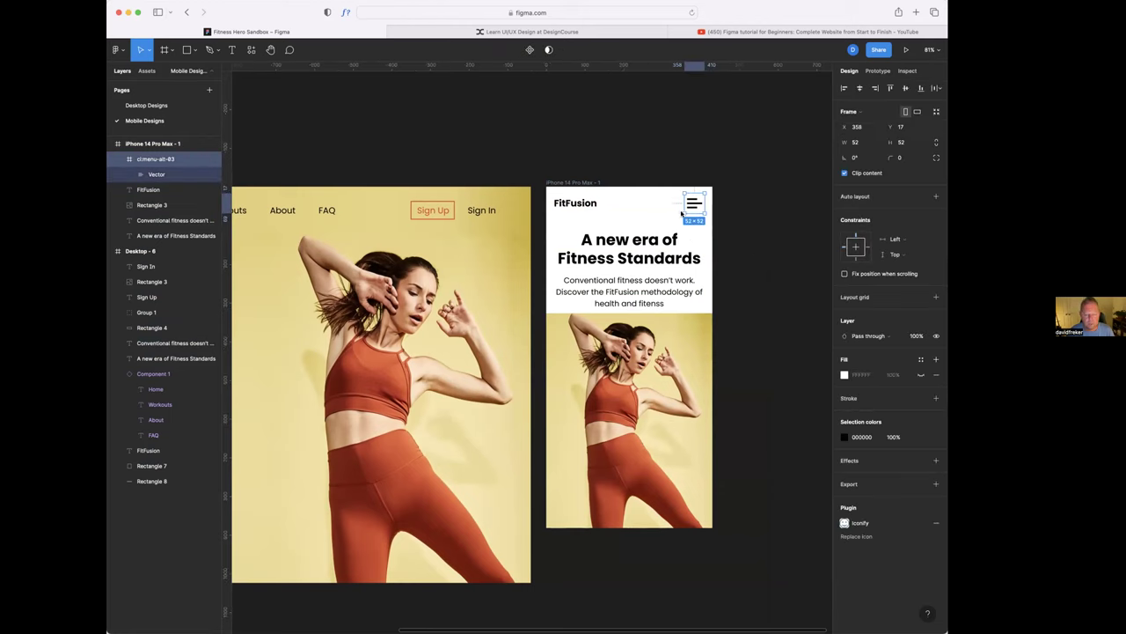
drag(682, 214, 686, 212)
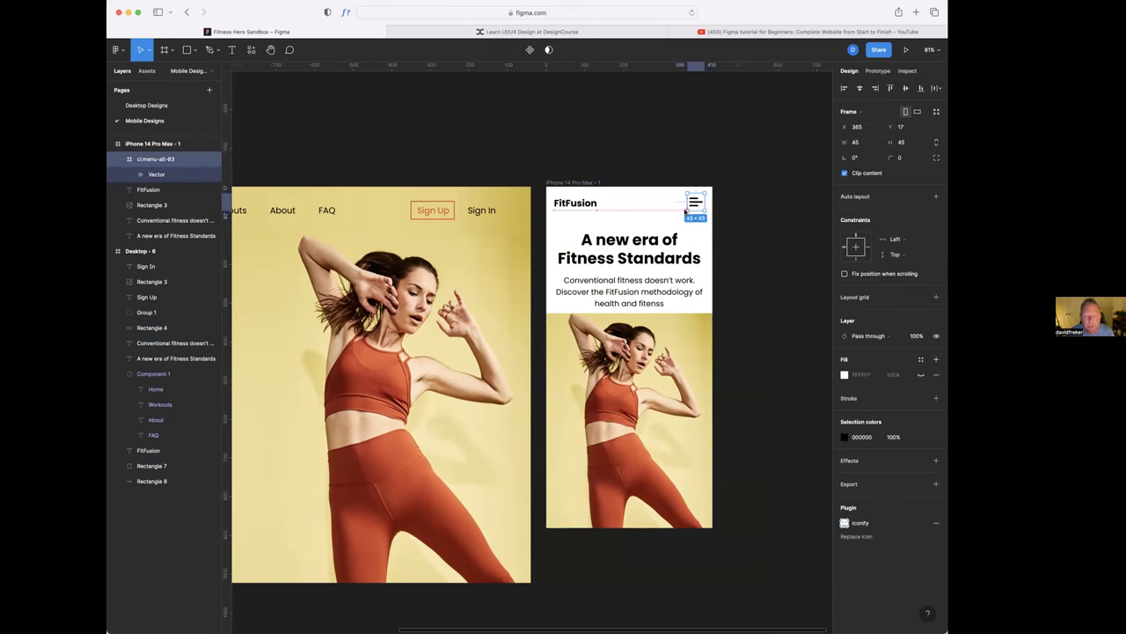
click(743, 236)
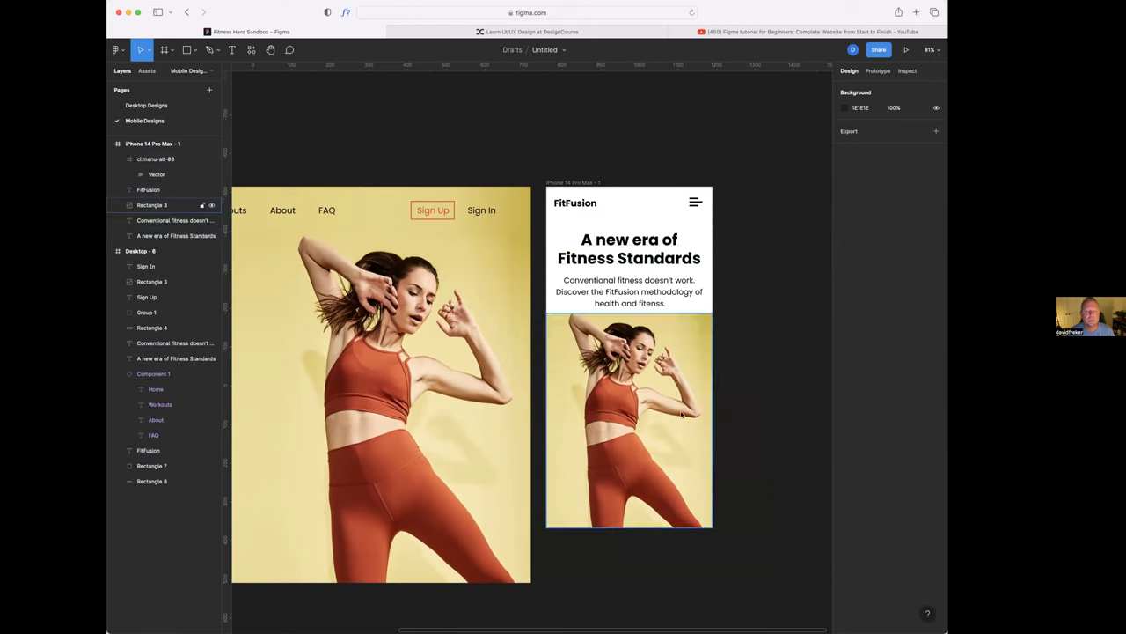
- Extend the iPhone 14 Pro Max - 1 frame's height to 919 and move its fitness photo down to Y 368
click(584, 183)
drag(663, 531, 665, 543)
click(657, 459)
drag(656, 459, 656, 472)
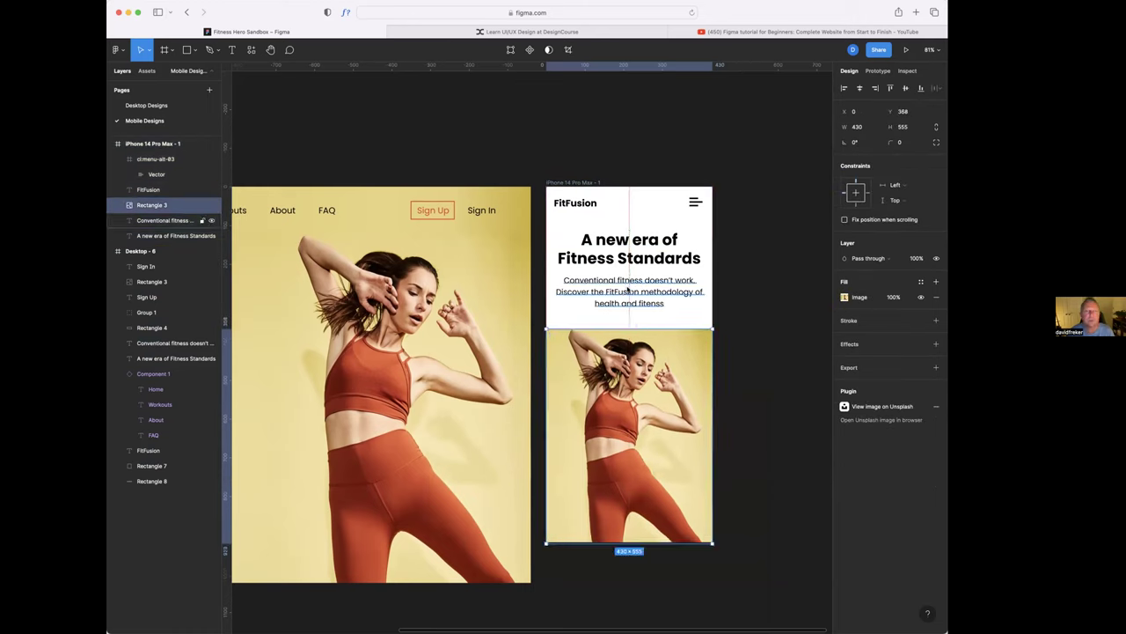
click(783, 315)
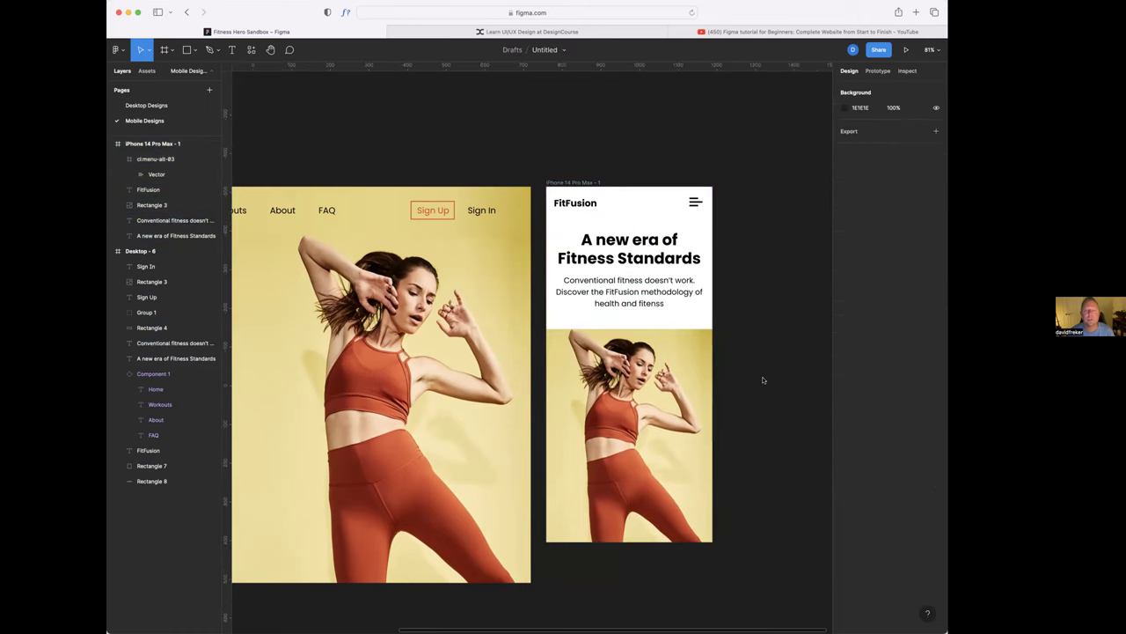
- Duplicate the iPhone 14 Pro Max - 1 frame beside the original and narrow the copy to 417 wide at X 1242
click(586, 213)
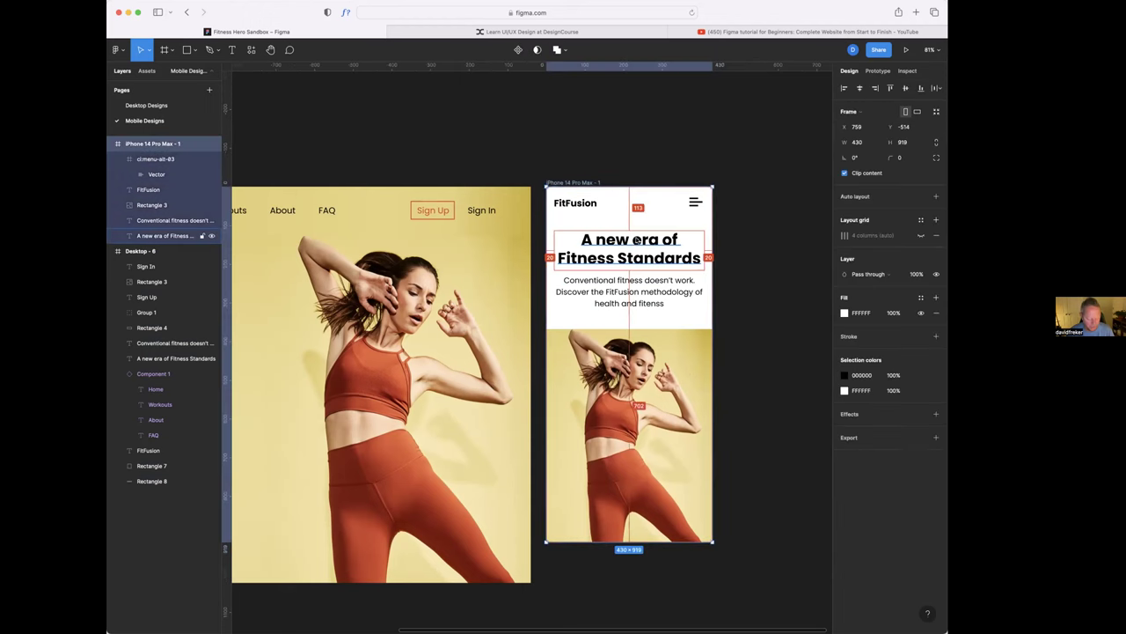
drag(613, 195, 796, 198)
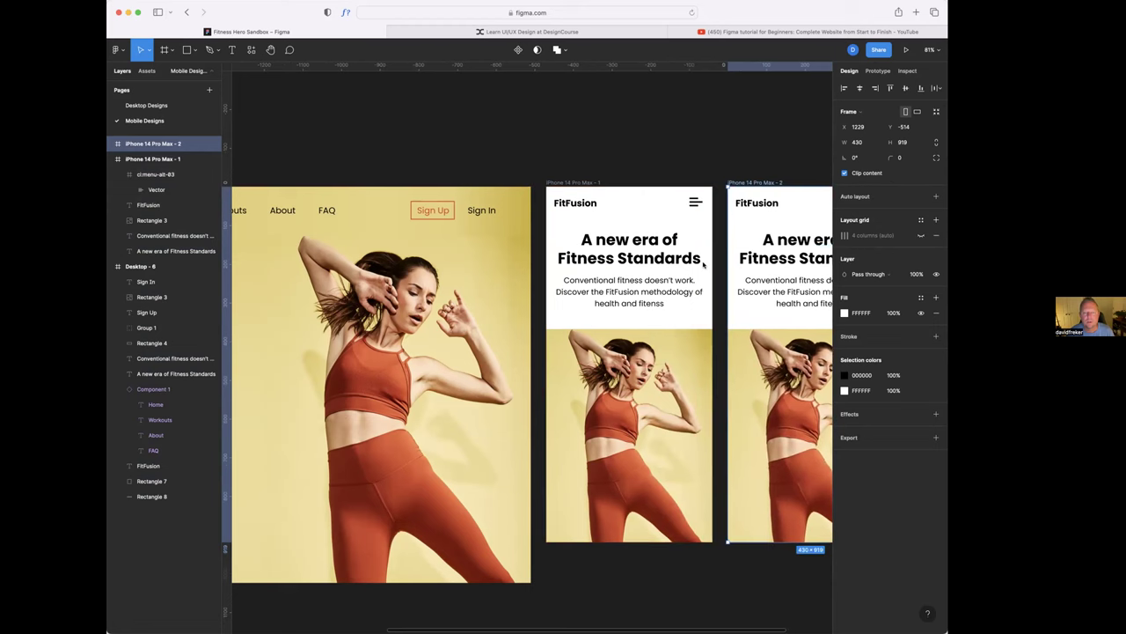
scroll(660, 268, right, 5)
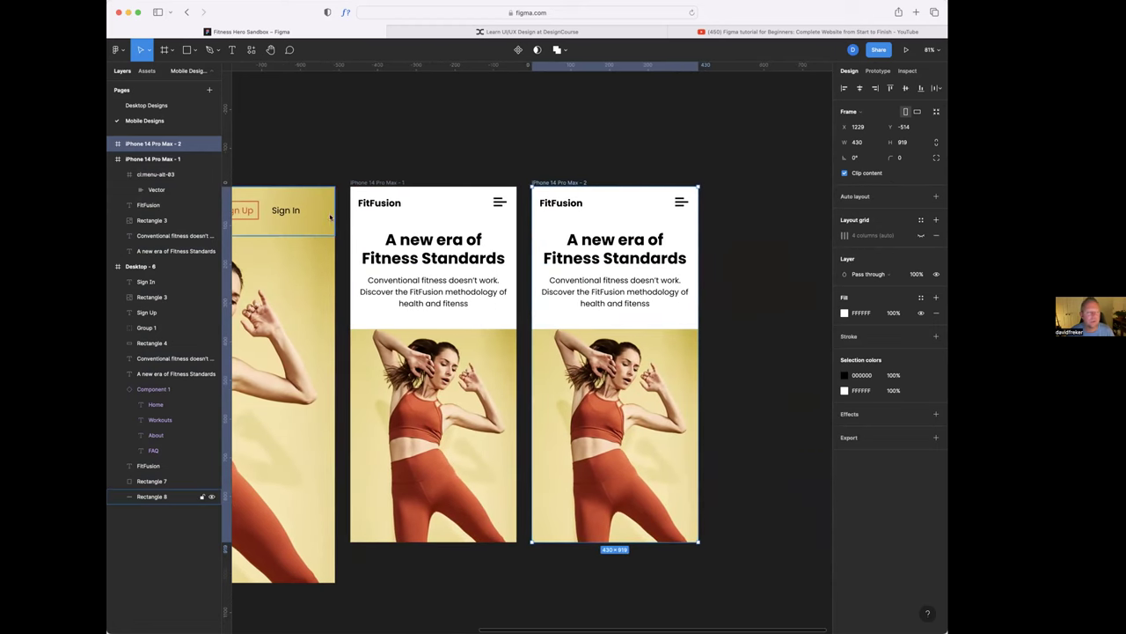
click(194, 51)
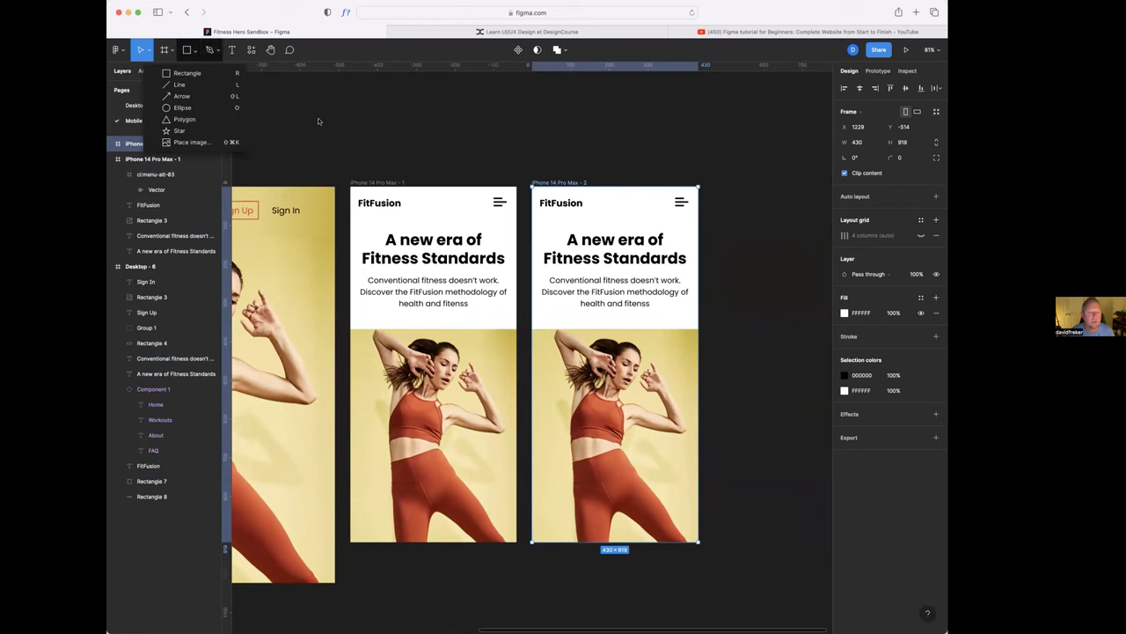
mouse_move(531, 188)
mouse_down()
mouse_move(568, 188)
mouse_move(535, 188)
mouse_up()
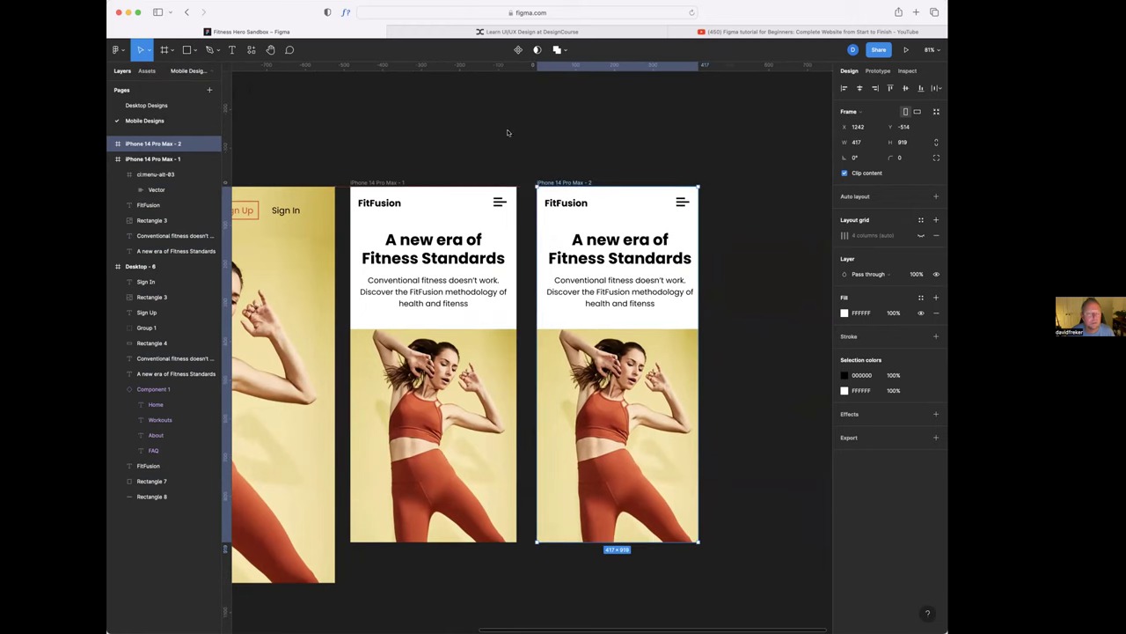
- Cover the area above the photo in the duplicated frame with a 417 × 368 rectangle at X 0, Y 0, and send it to the back
click(187, 51)
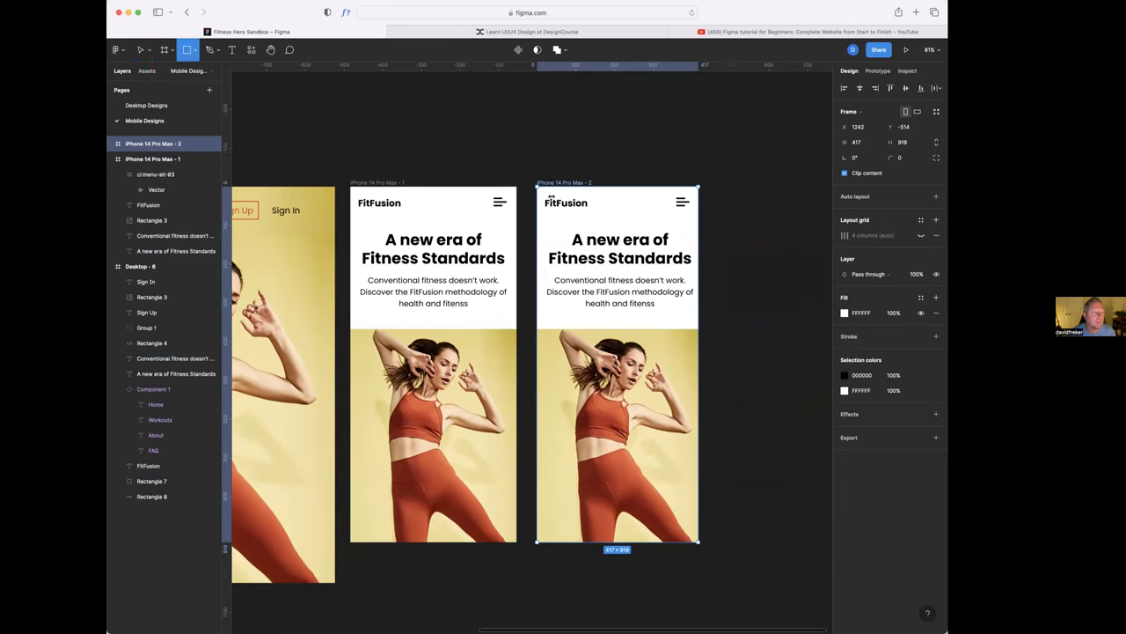
click(551, 194)
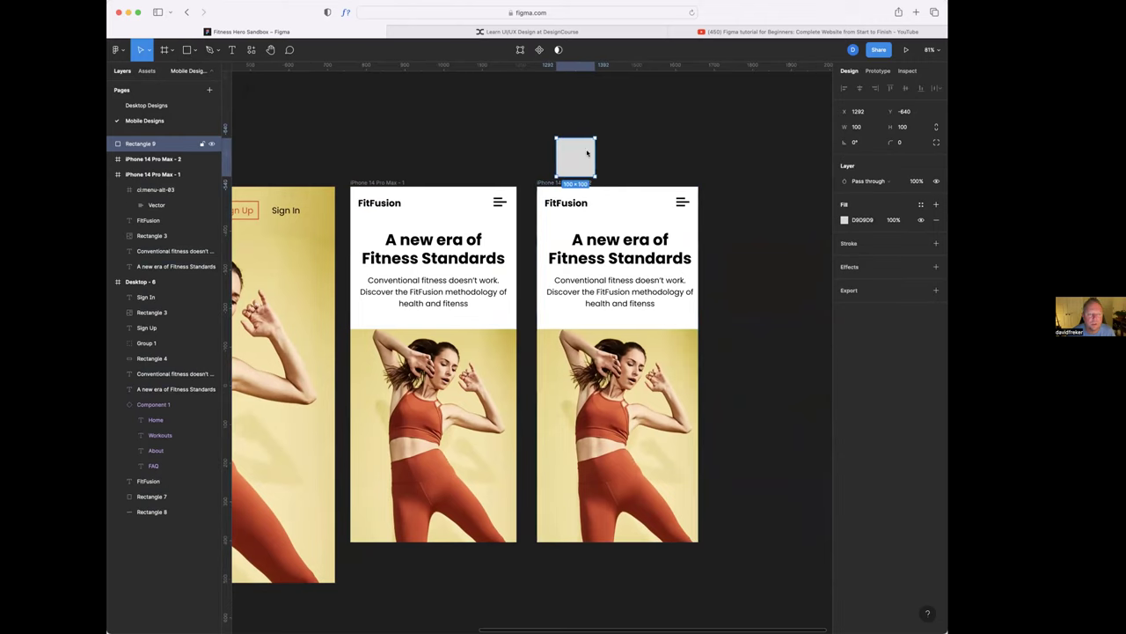
drag(581, 154, 698, 328)
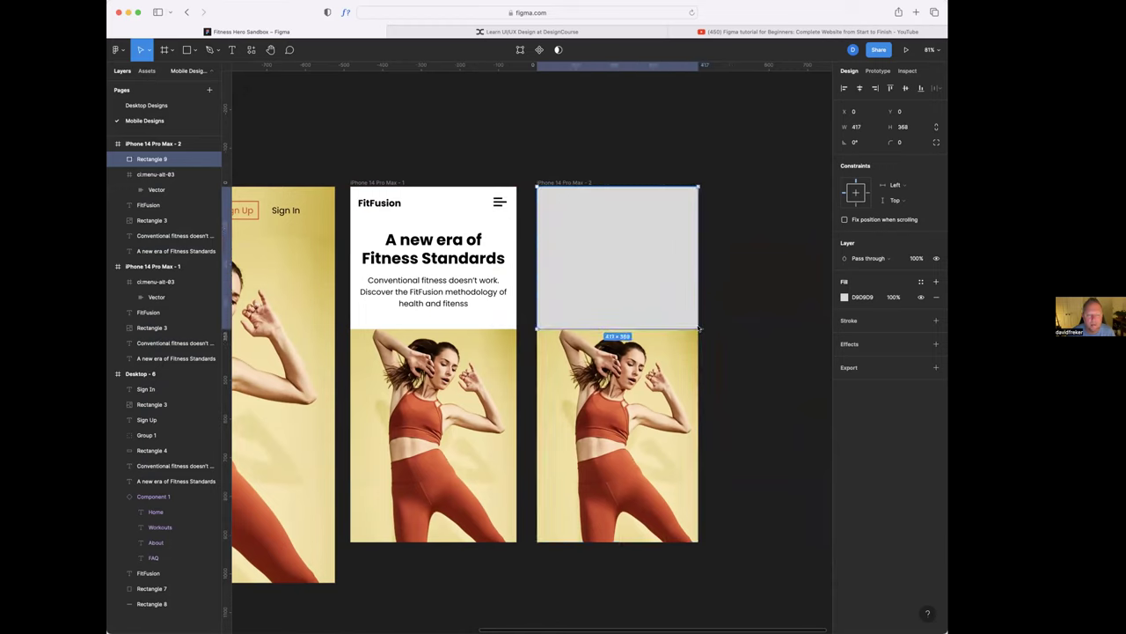
right_click(626, 250)
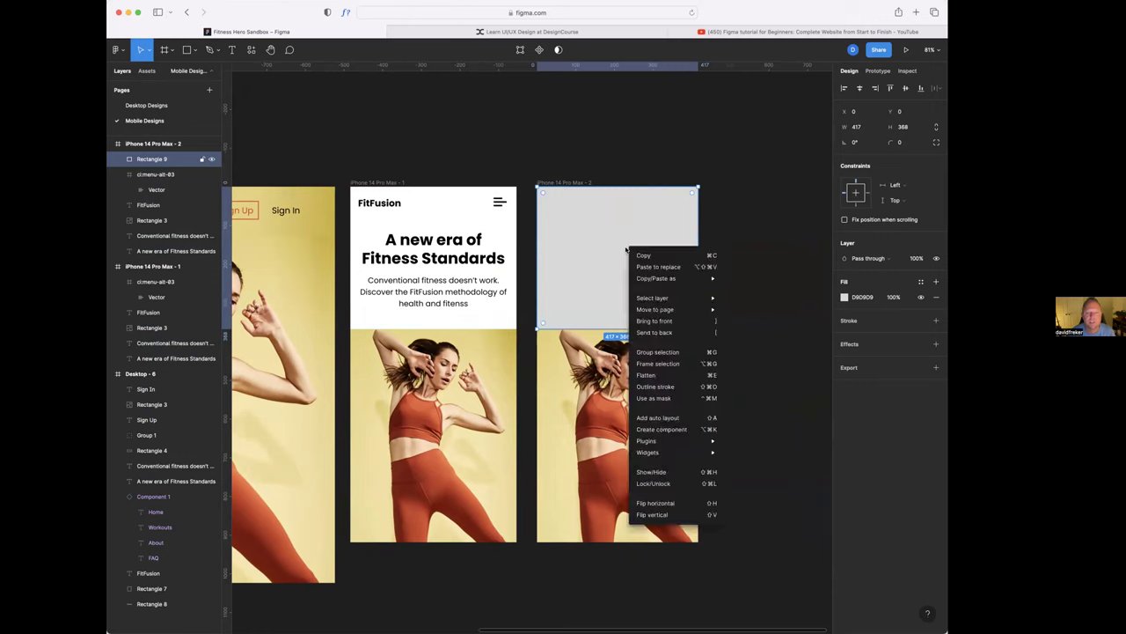
click(663, 332)
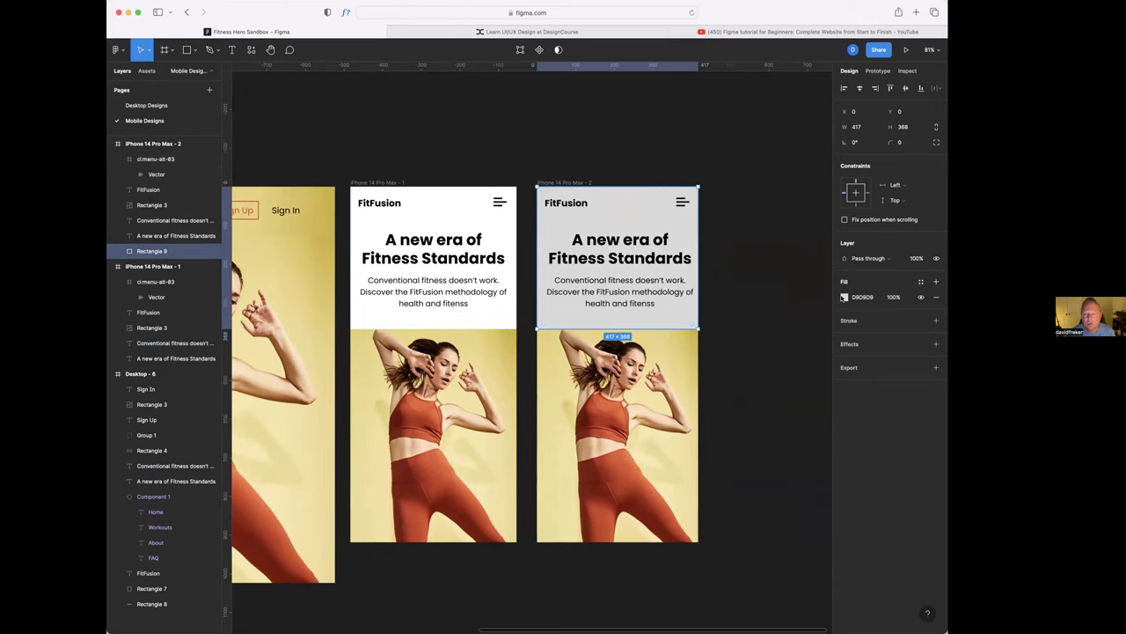
- Change the background rectangle's fill to a linear gradient running horizontally from its left edge to its right edge
click(844, 296)
click(743, 299)
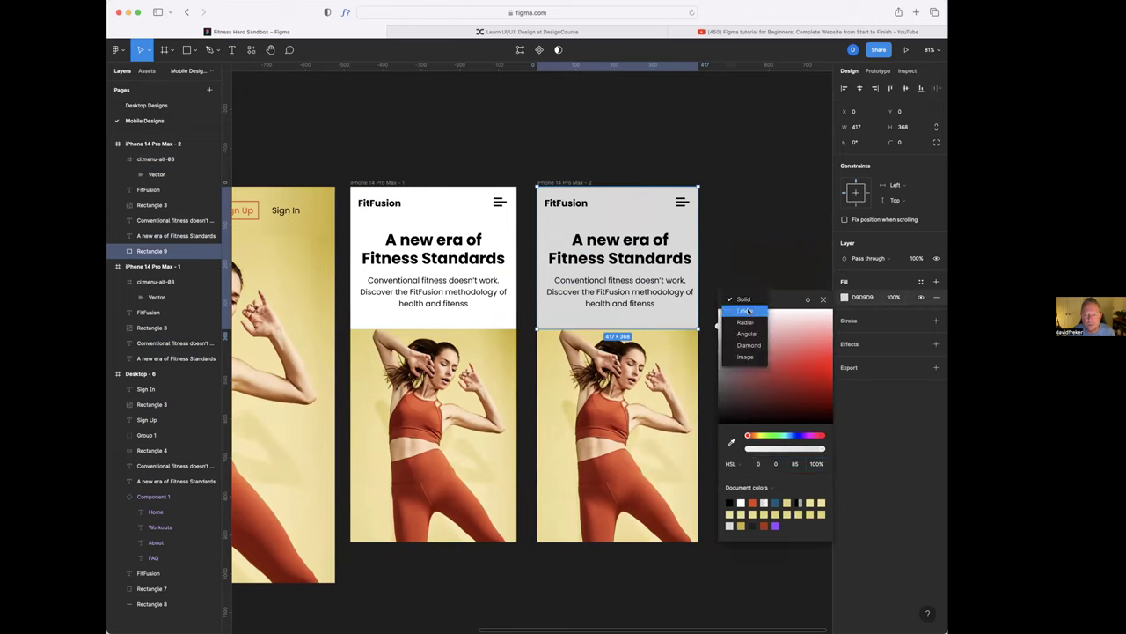
click(748, 311)
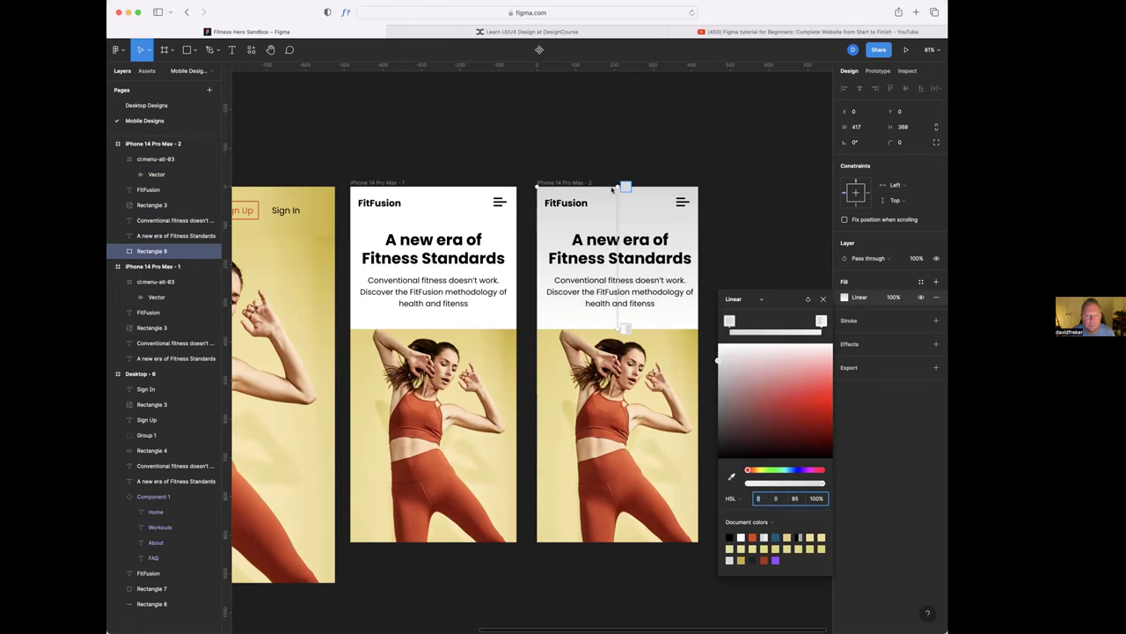
drag(625, 186, 538, 310)
drag(618, 327, 696, 314)
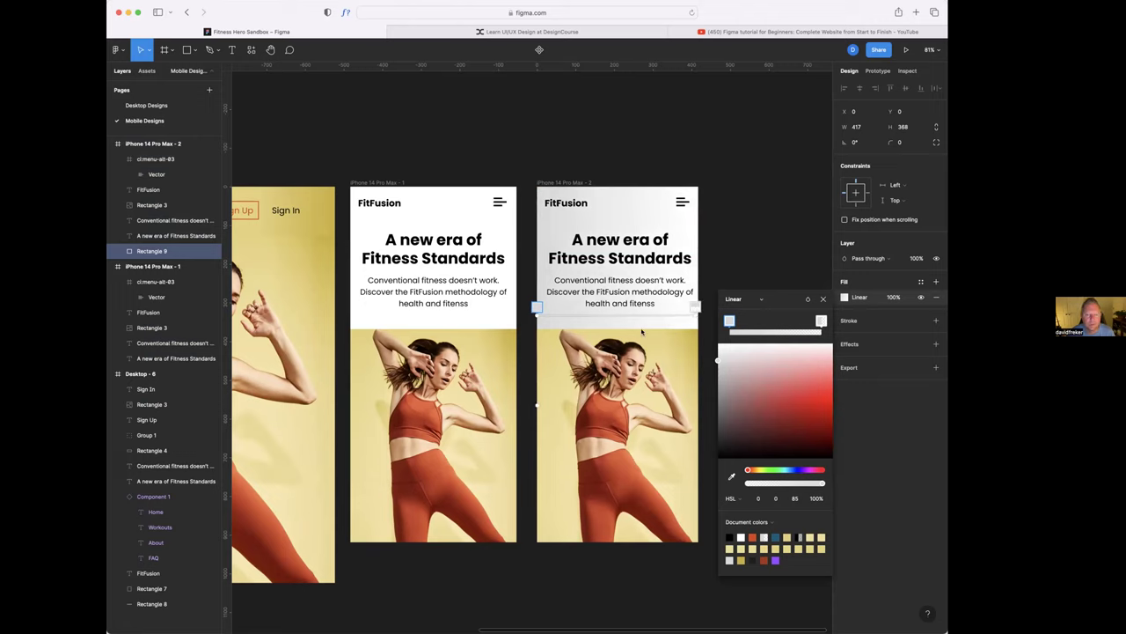
- Match the gradient's left and right end stops to the photo's background colors sampled directly below each stop
click(731, 476)
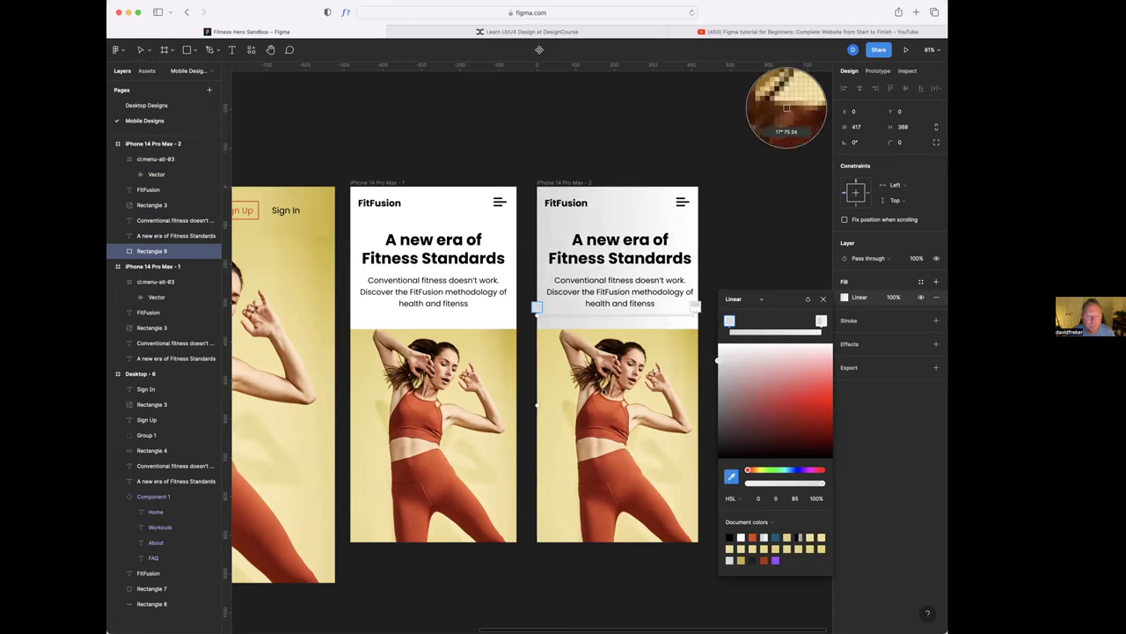
click(537, 333)
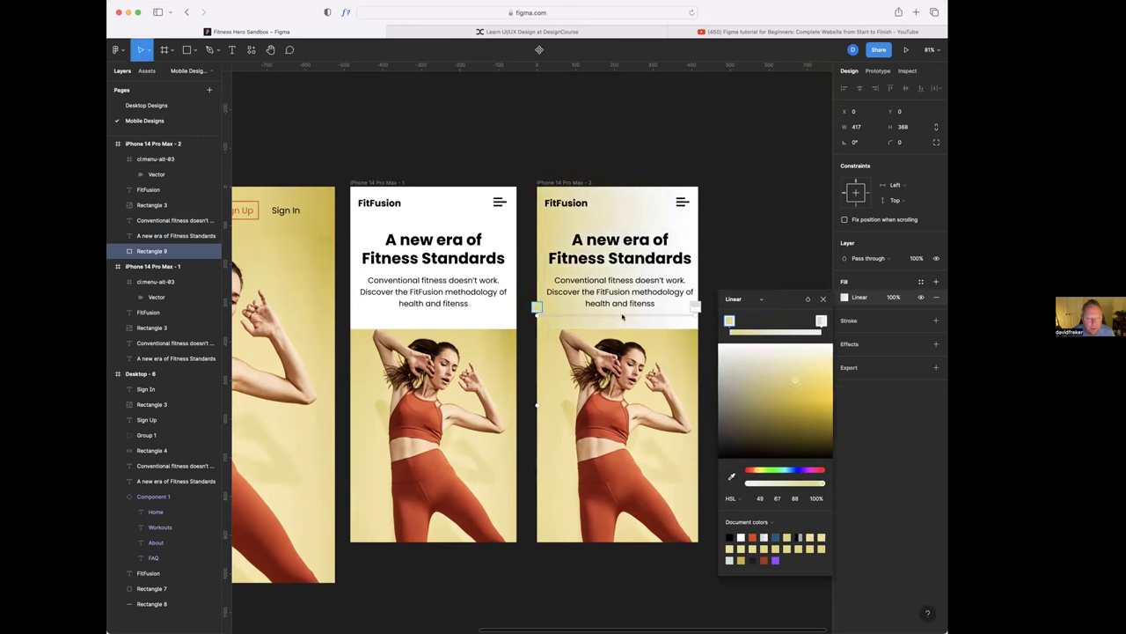
click(695, 306)
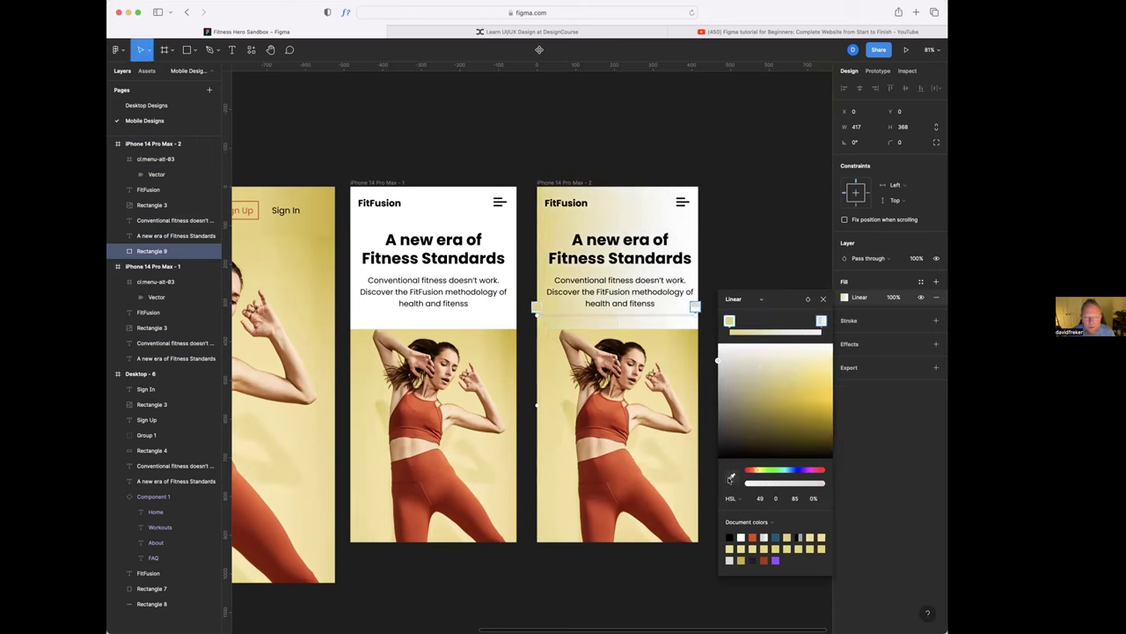
click(731, 476)
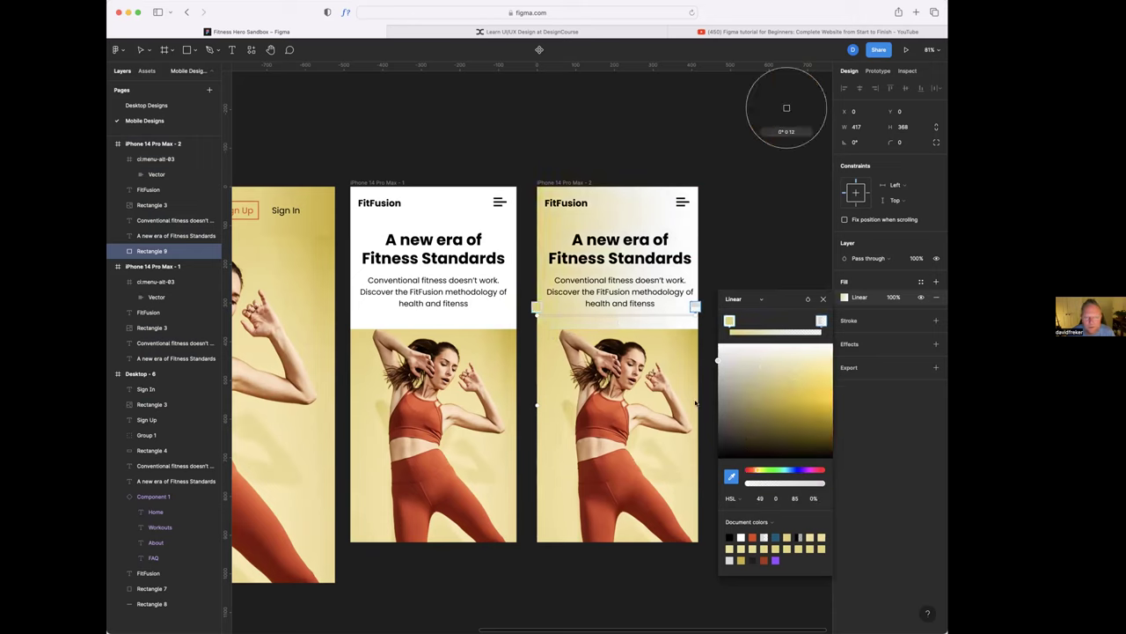
click(694, 330)
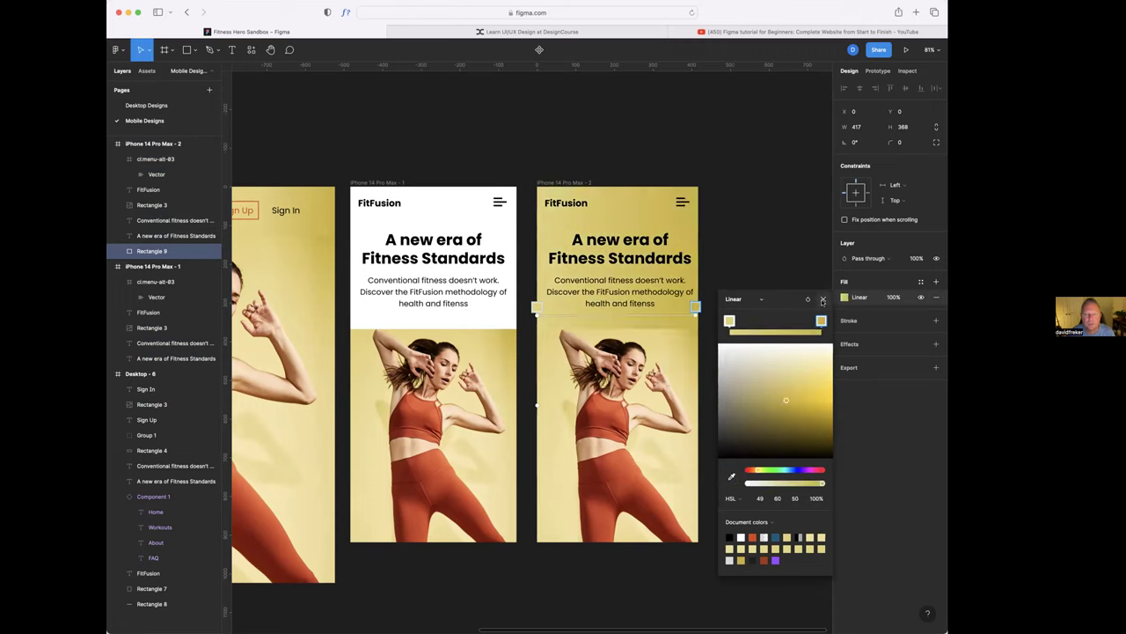
click(823, 301)
key(Escape)
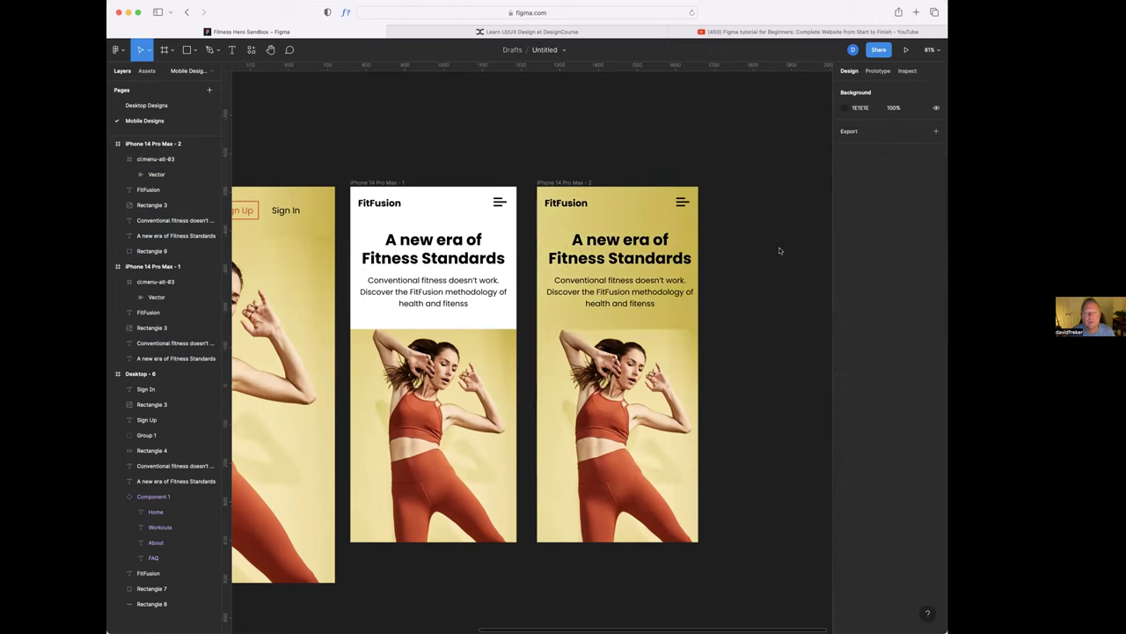
- Add four intermediate color stops along the background rectangle's linear gradient, spaced across its width between the two end stops
click(671, 322)
click(846, 297)
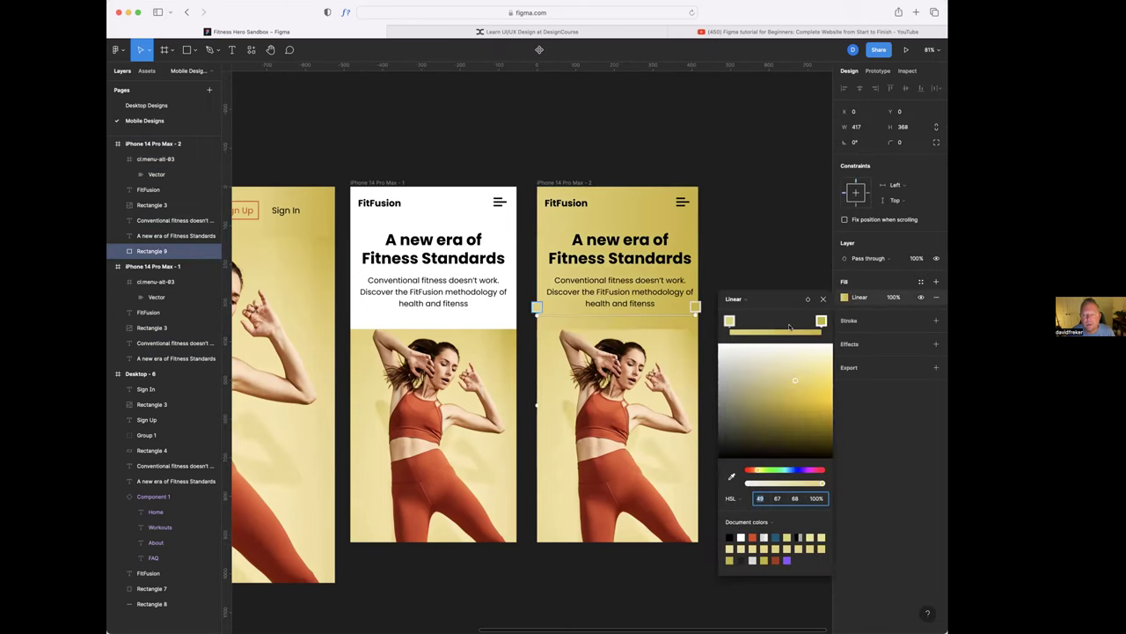
click(654, 308)
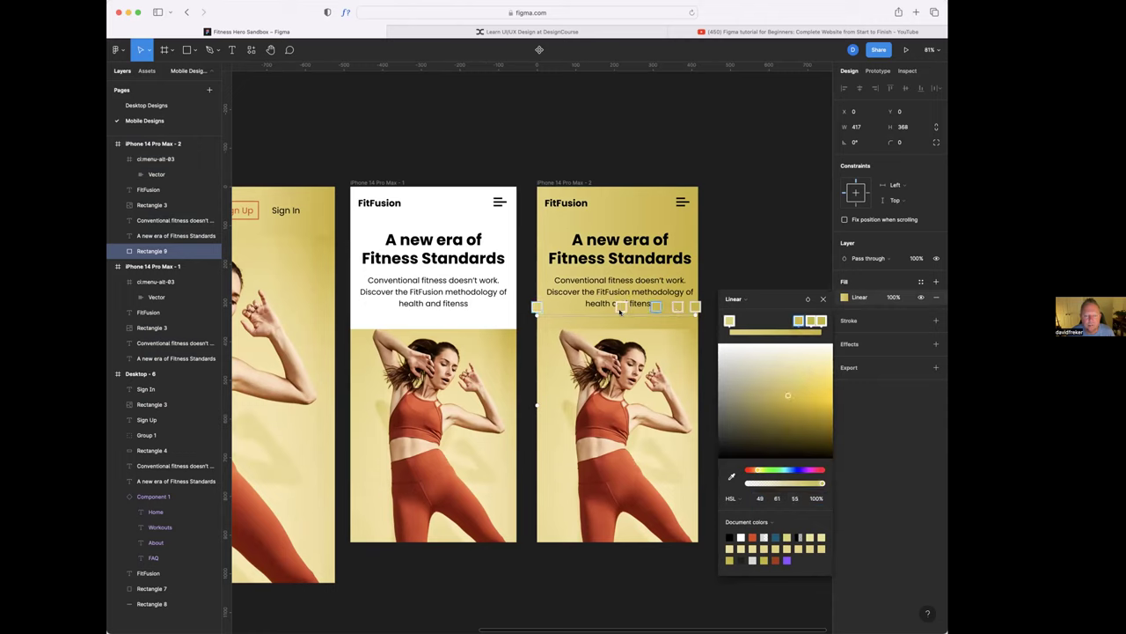
click(620, 310)
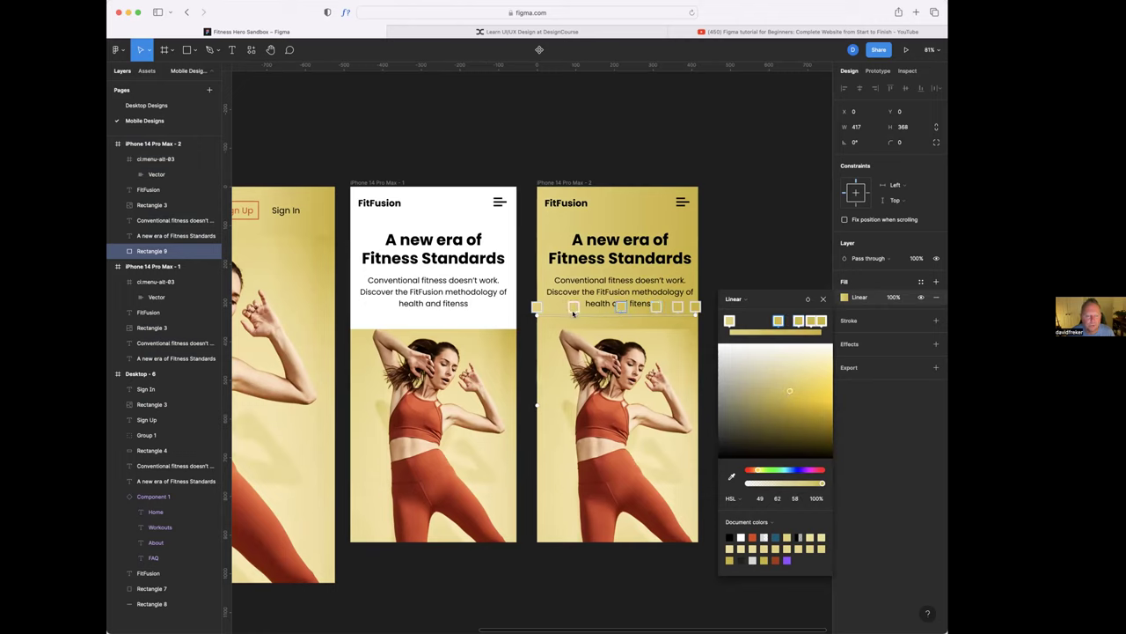
click(576, 312)
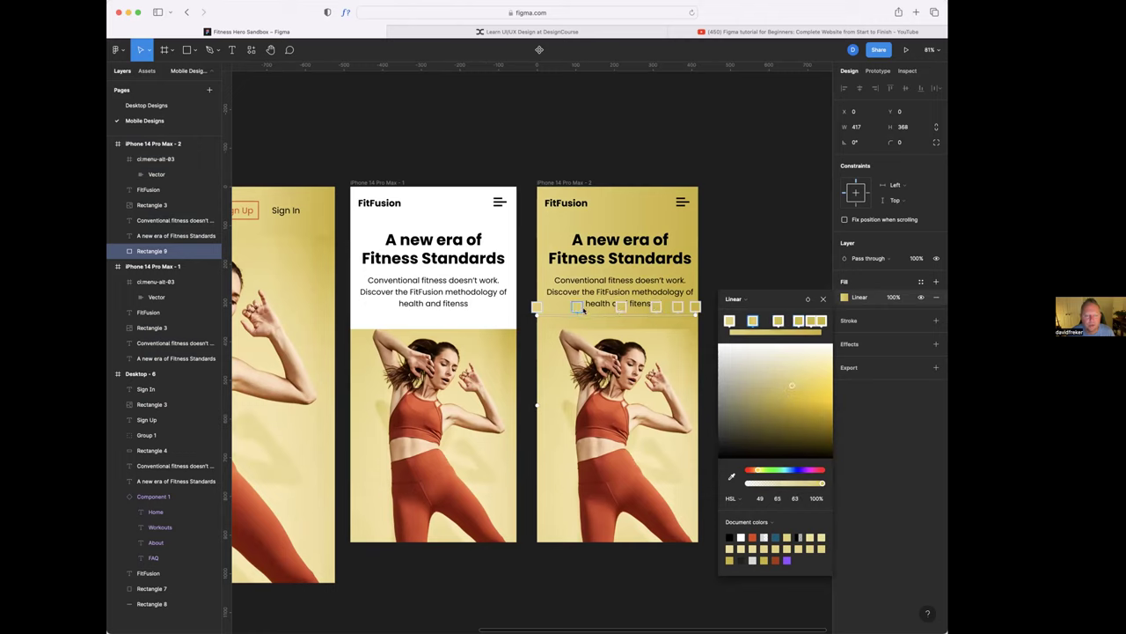
- Recolor the two leftmost intermediate gradient stops with photo background colors sampled directly below each one
click(731, 476)
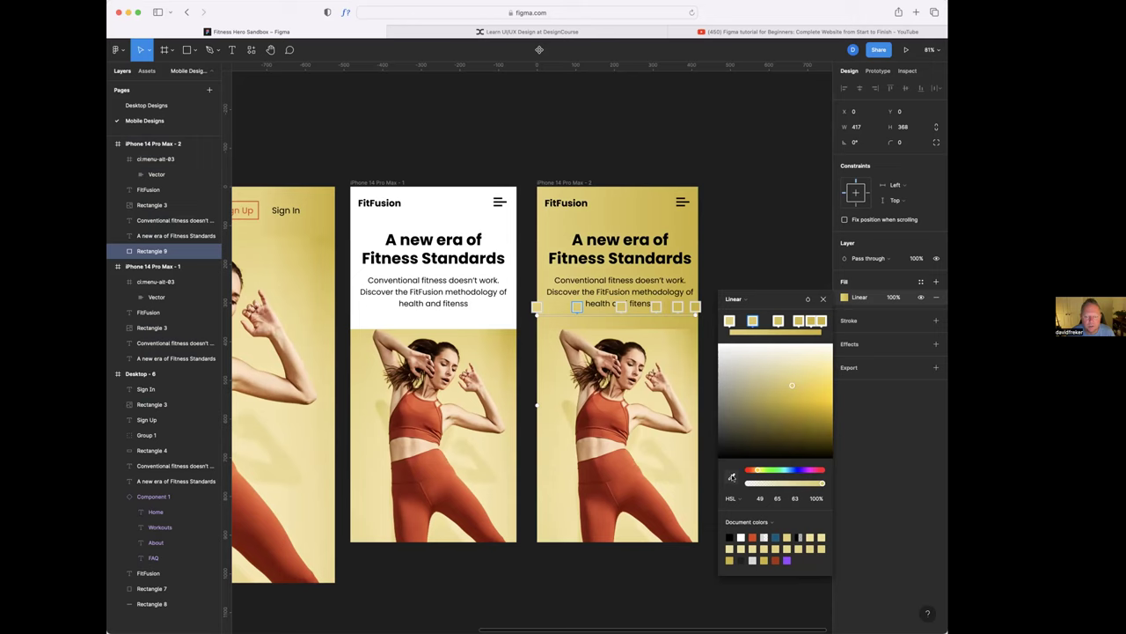
click(787, 108)
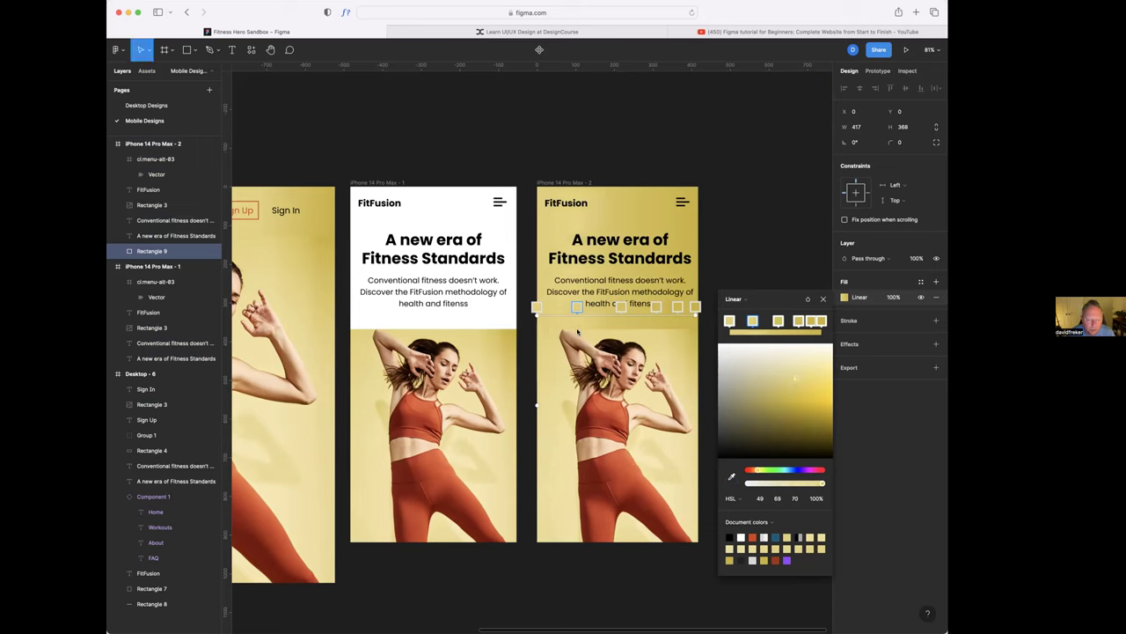
click(621, 306)
key(i)
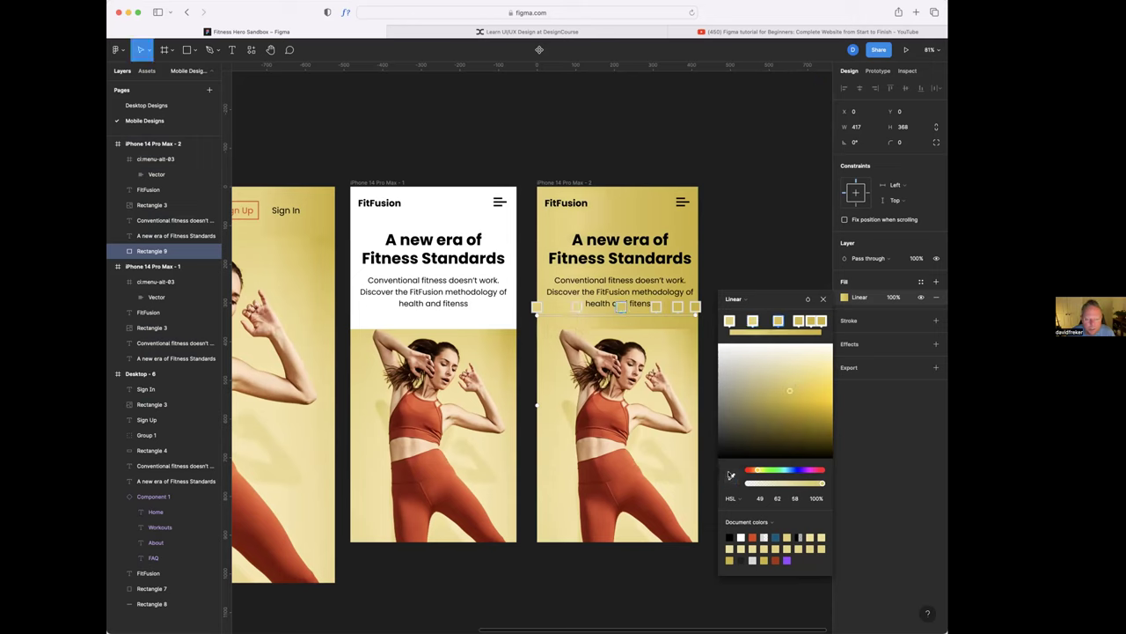
click(786, 108)
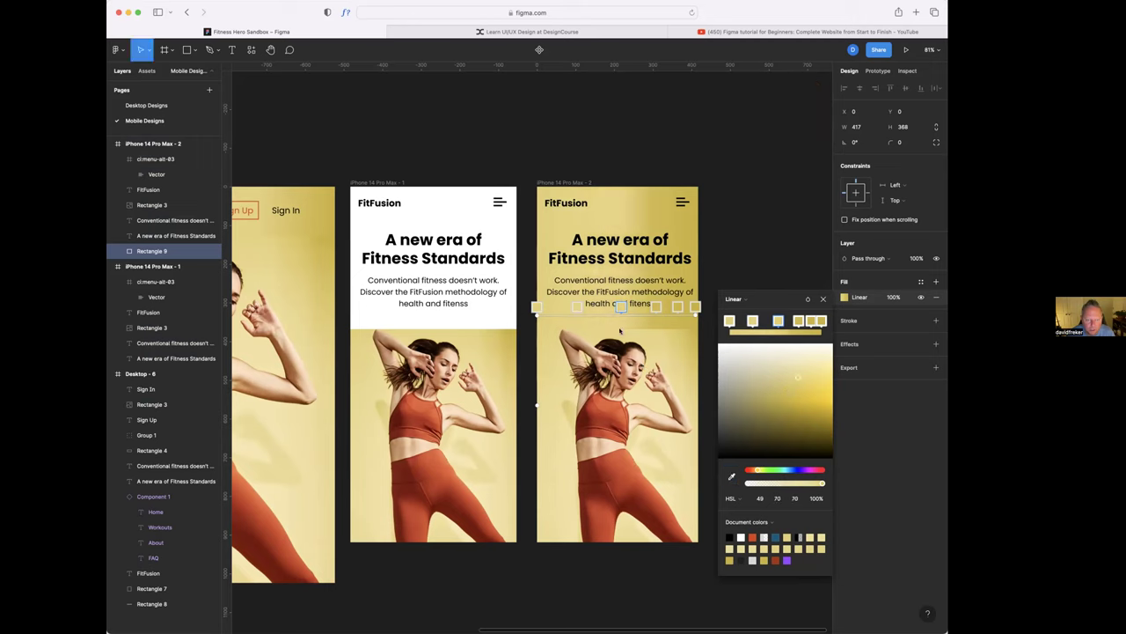
- Recolor the two rightmost intermediate gradient stops with photo background colors sampled below them, and finish editing the rectangle
click(656, 306)
key(i)
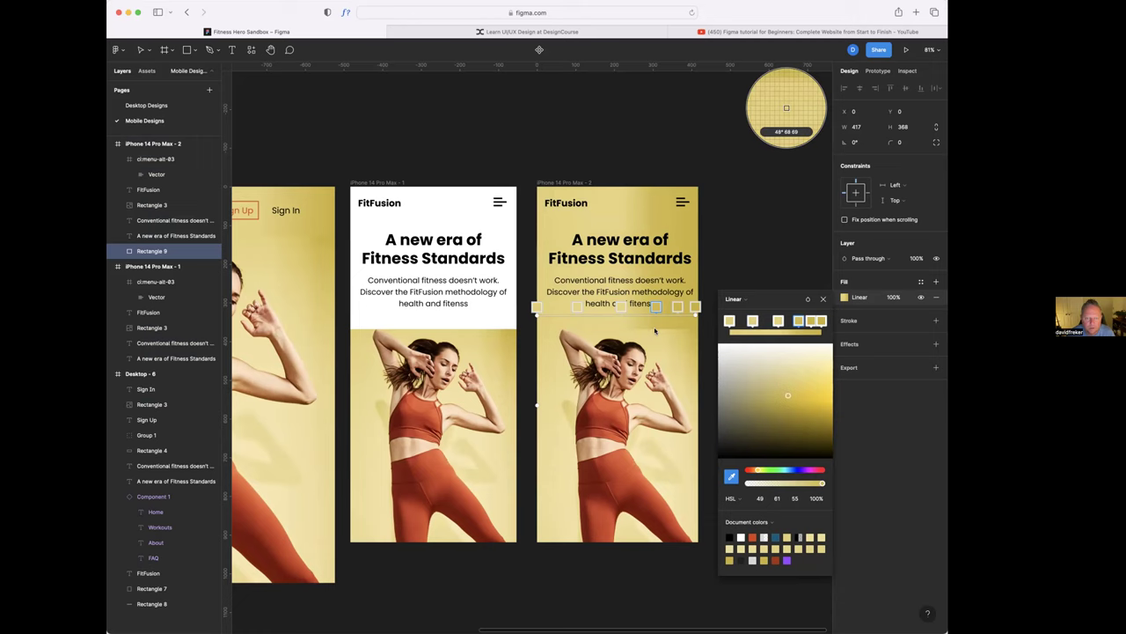
click(786, 108)
click(679, 306)
key(i)
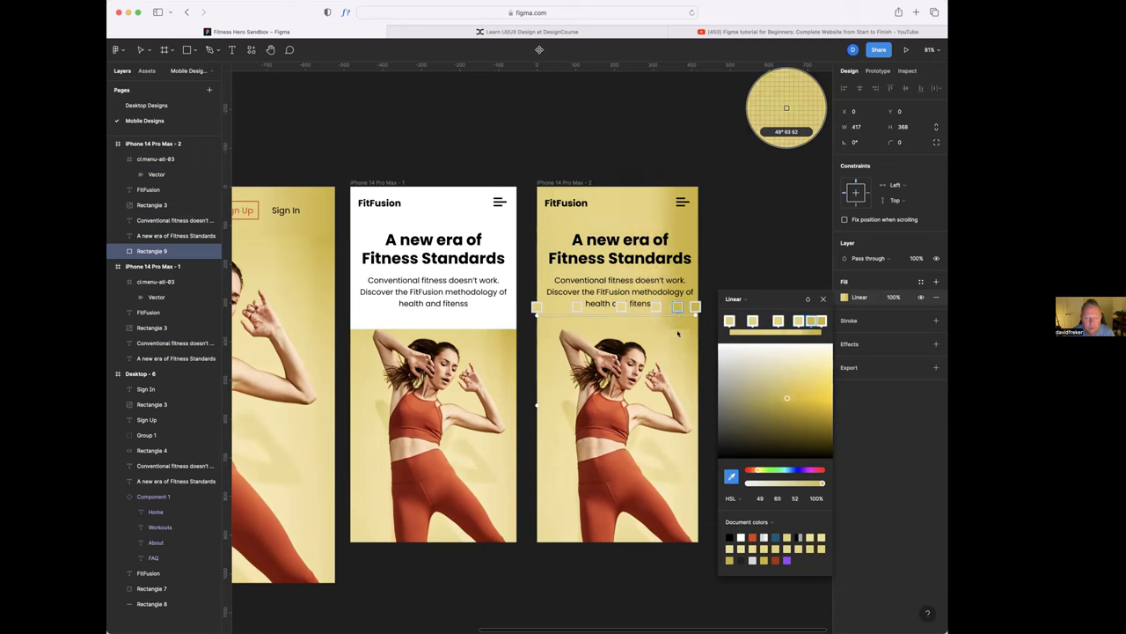
key(Escape)
click(786, 273)
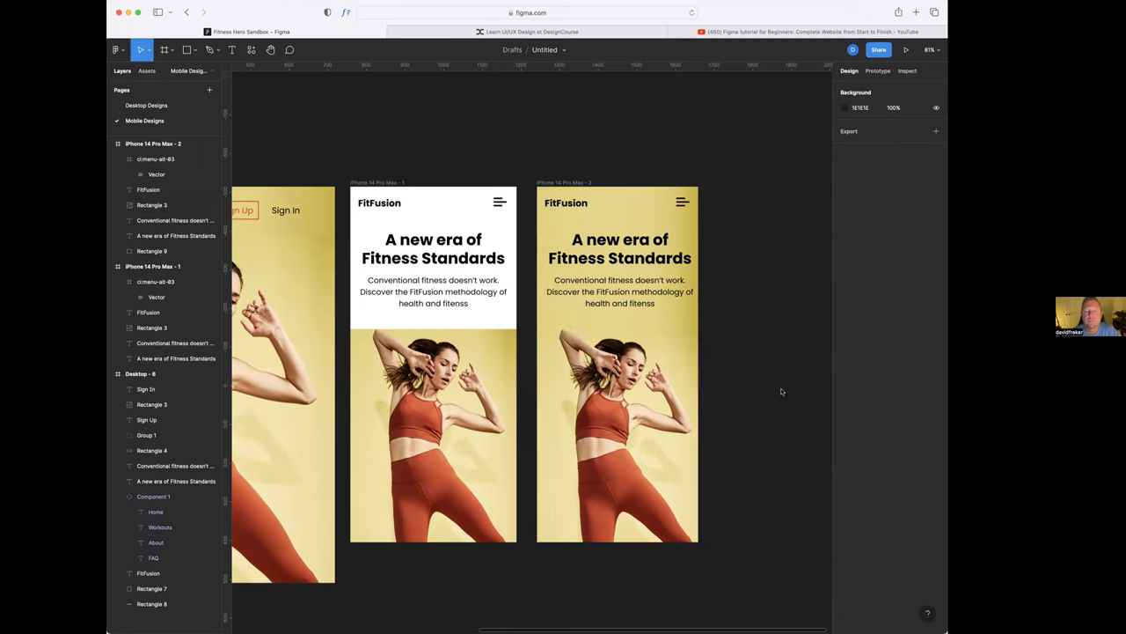
- Examine the Copy/Paste as options, including Copy as CSS, for the iPhone 14 Pro Max - 2 and Desktop - 6 frames
click(556, 183)
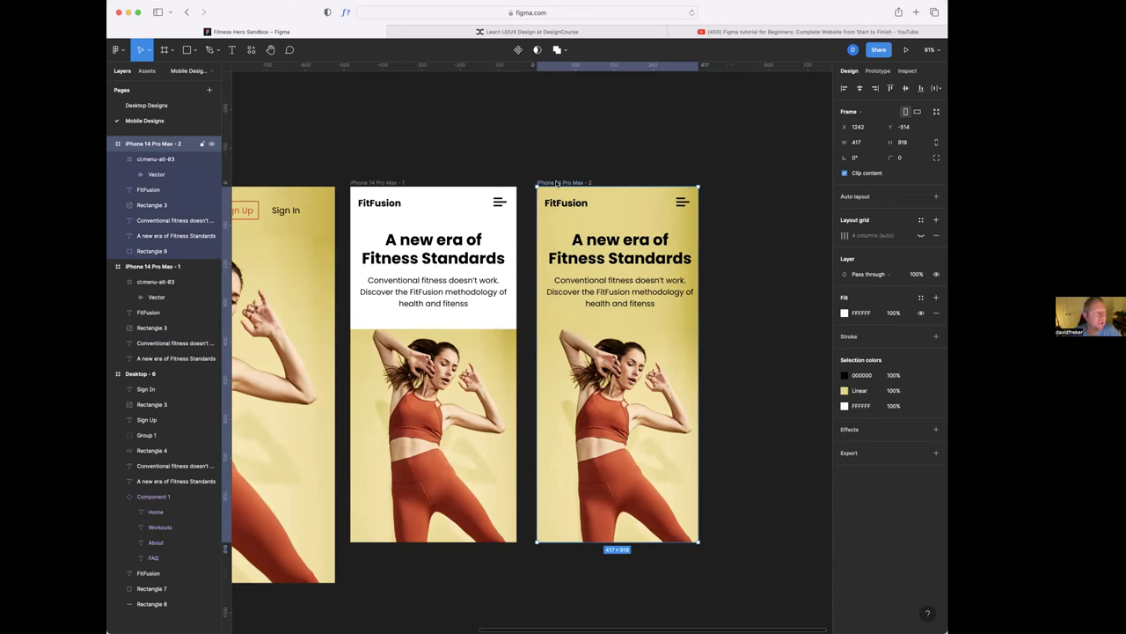
right_click(556, 182)
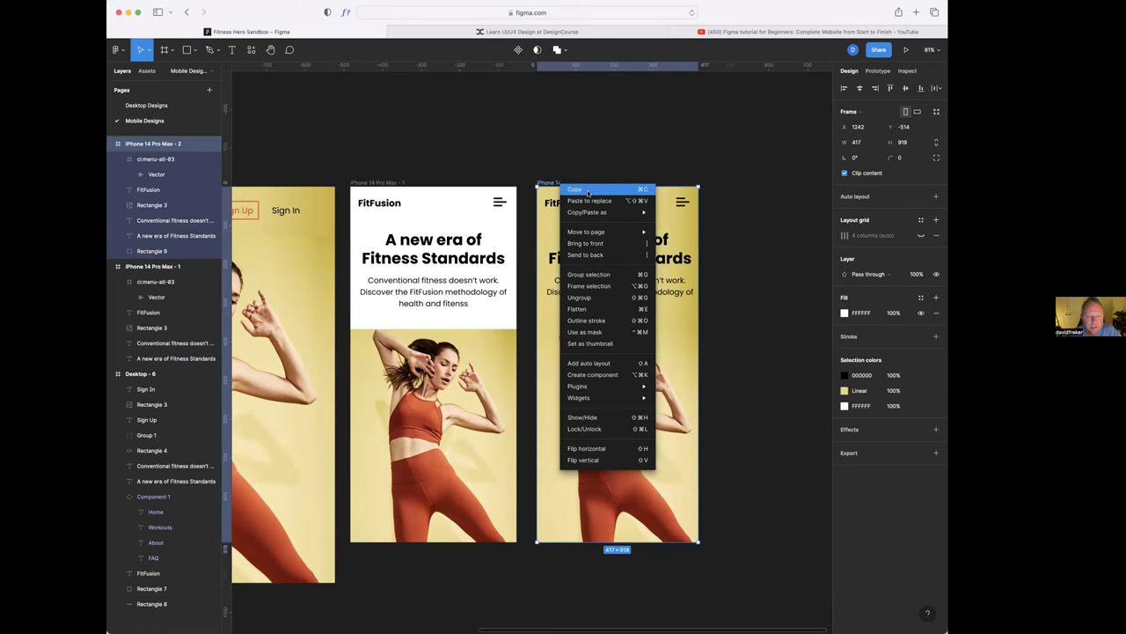
mouse_move(590, 209)
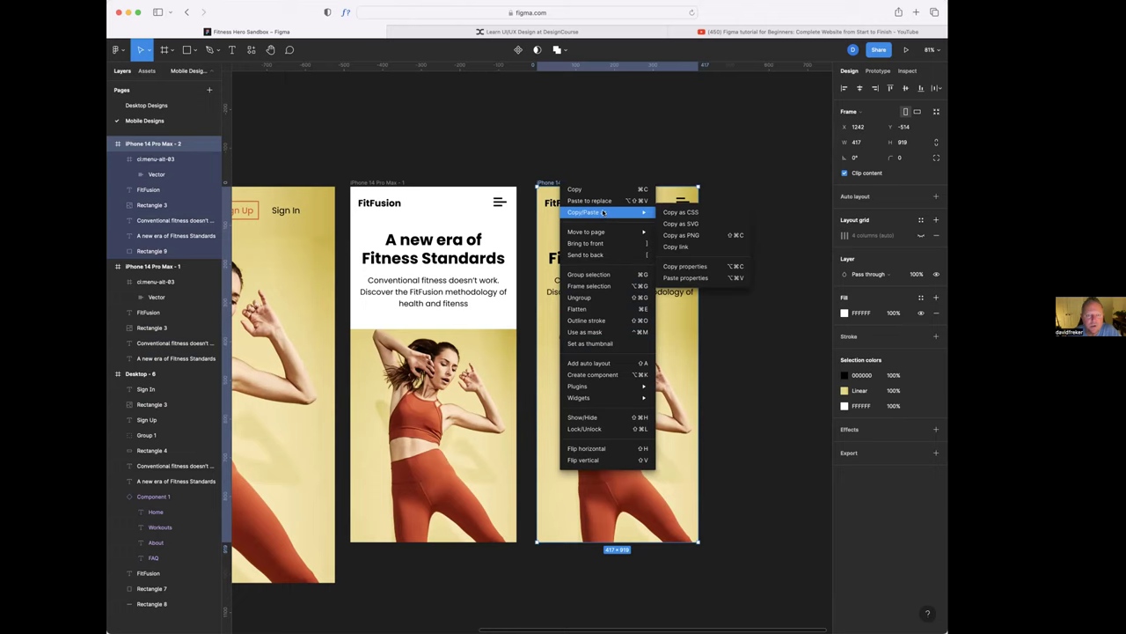
click(588, 140)
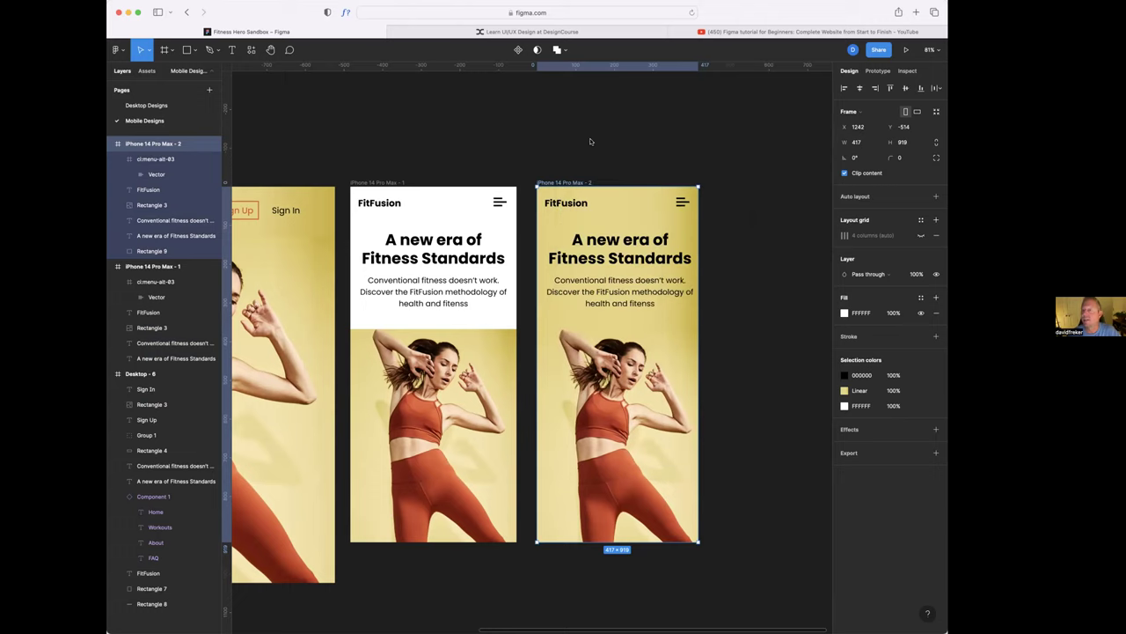
scroll(590, 141, left, 5)
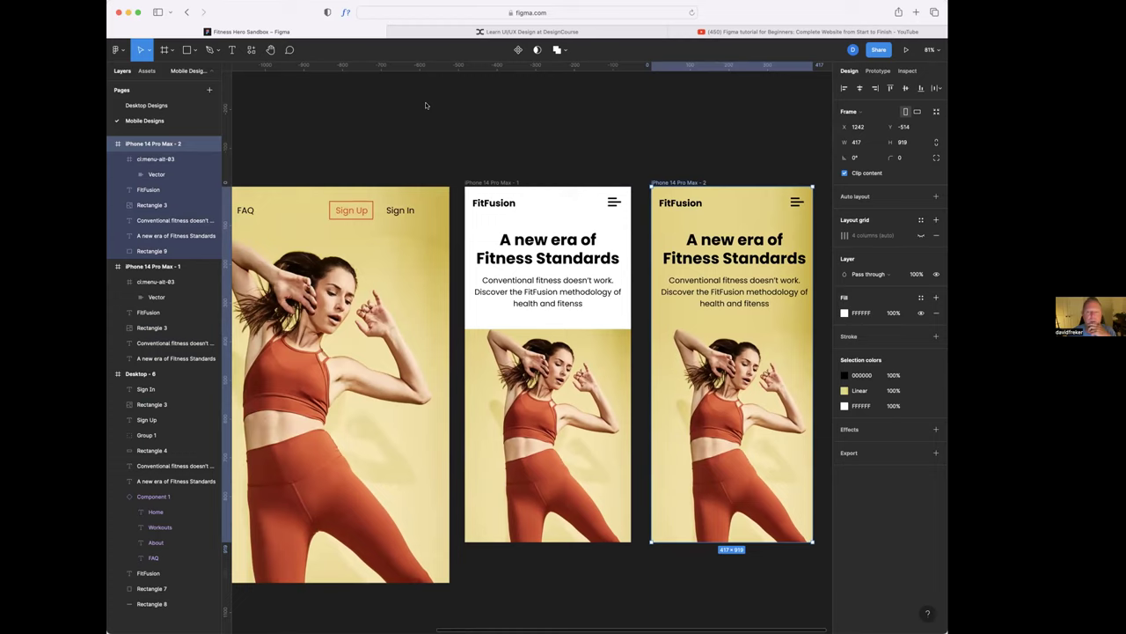
scroll(464, 184, left, 10)
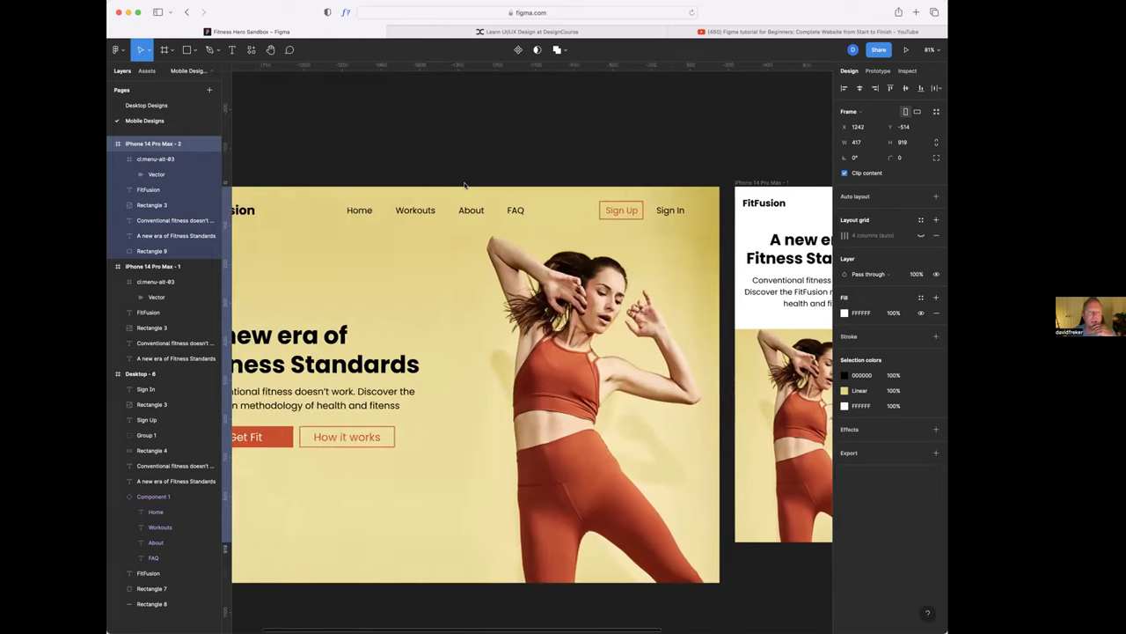
scroll(454, 192, right, 1)
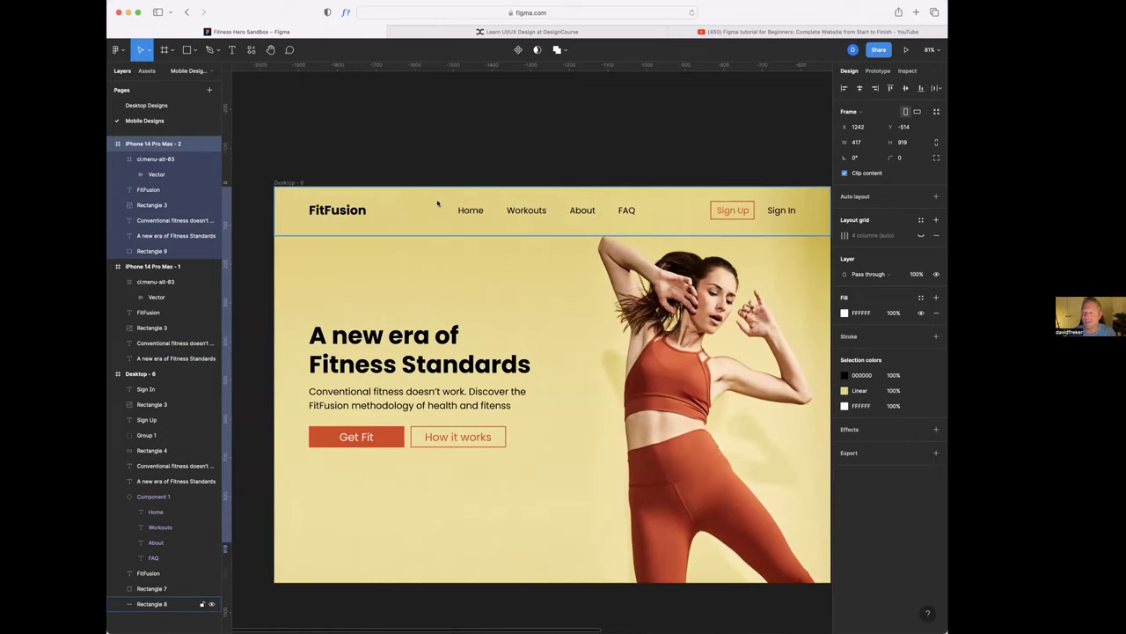
click(297, 182)
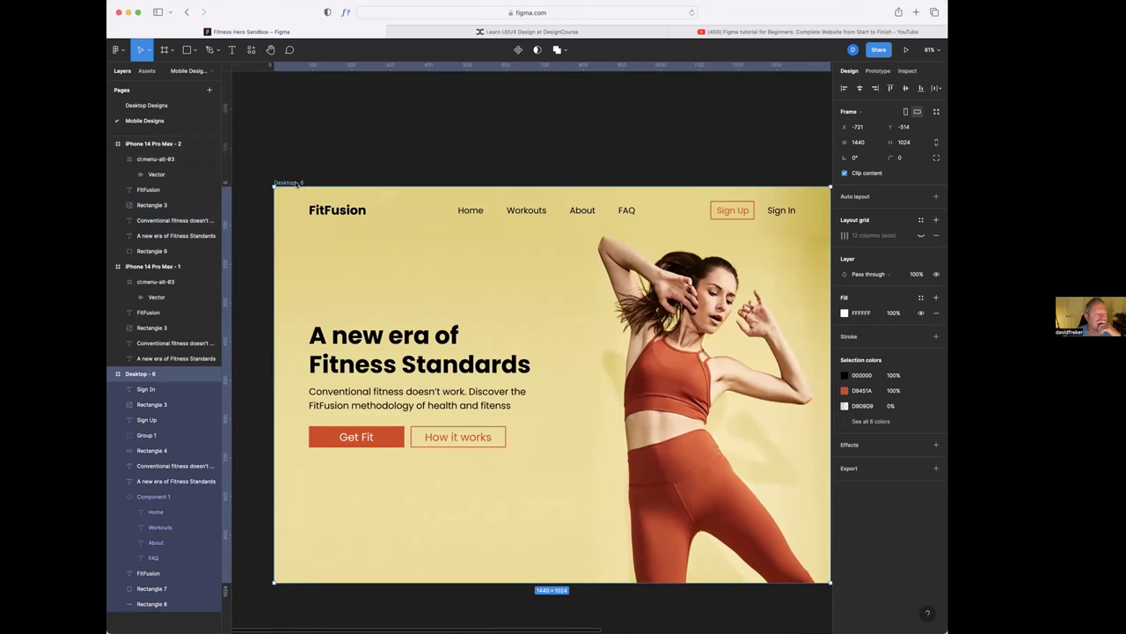
right_click(300, 184)
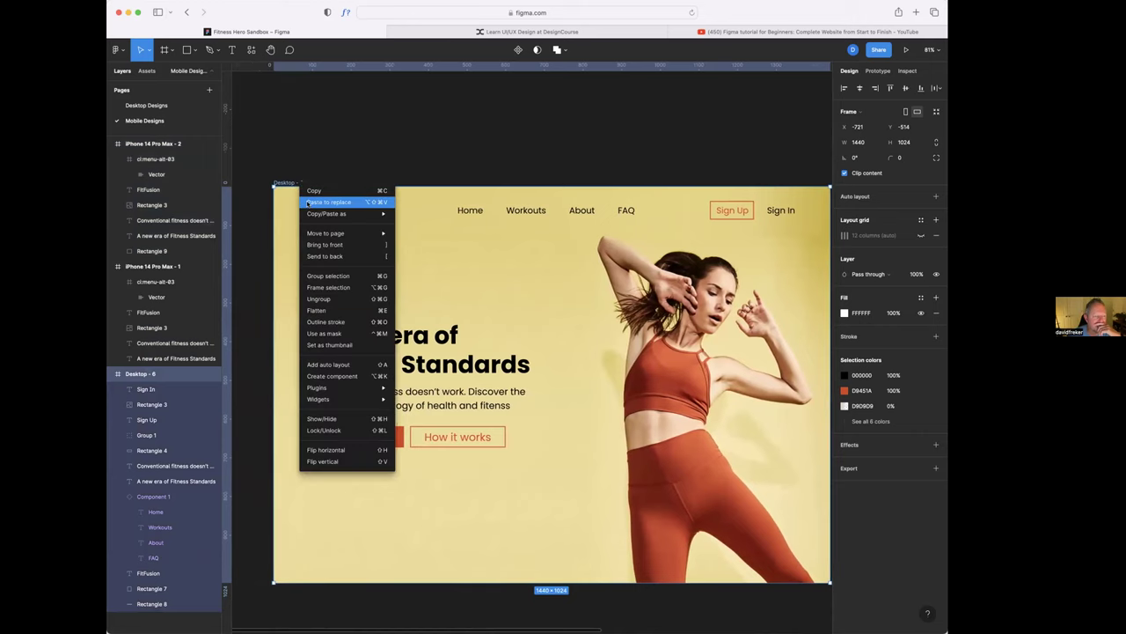
mouse_move(315, 215)
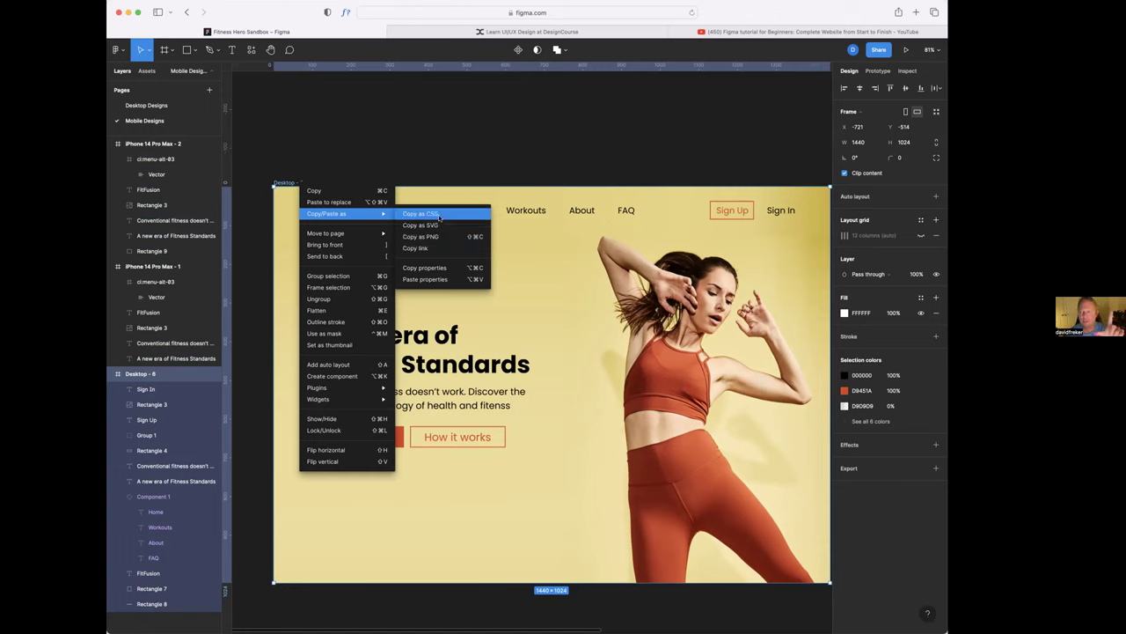
click(415, 158)
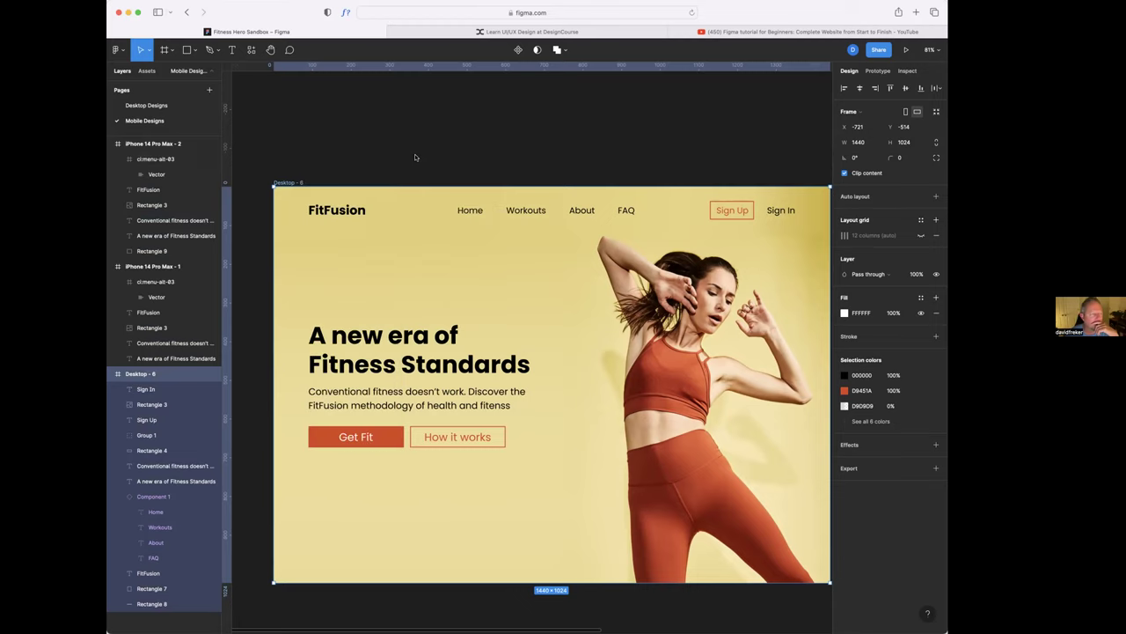
scroll(417, 156, right, 1)
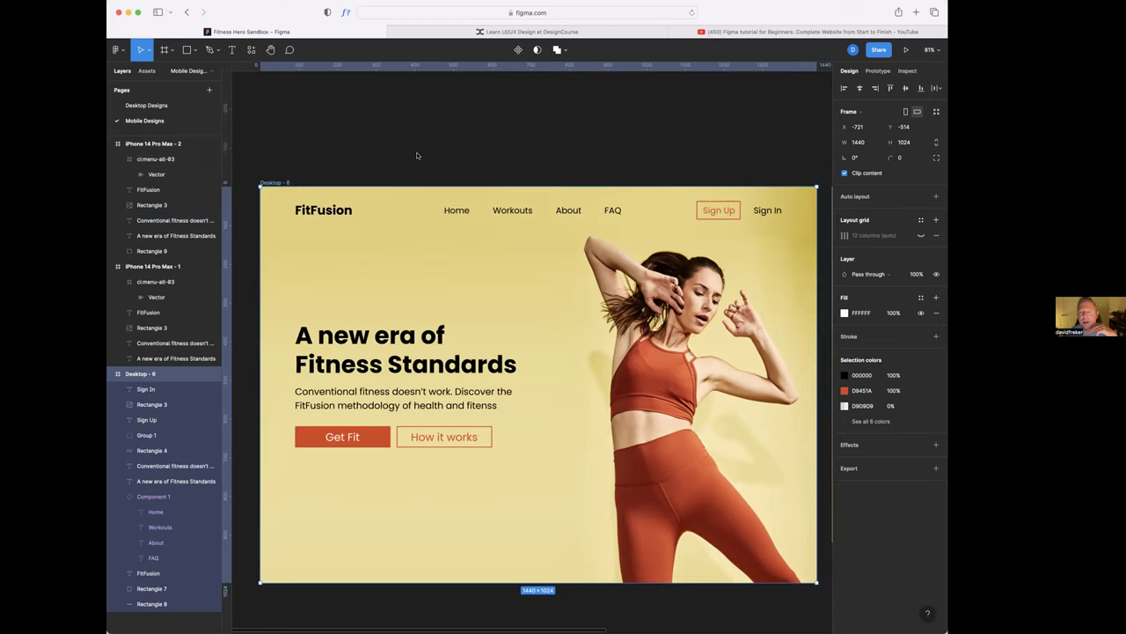
scroll(417, 156, down, 1)
click(417, 156)
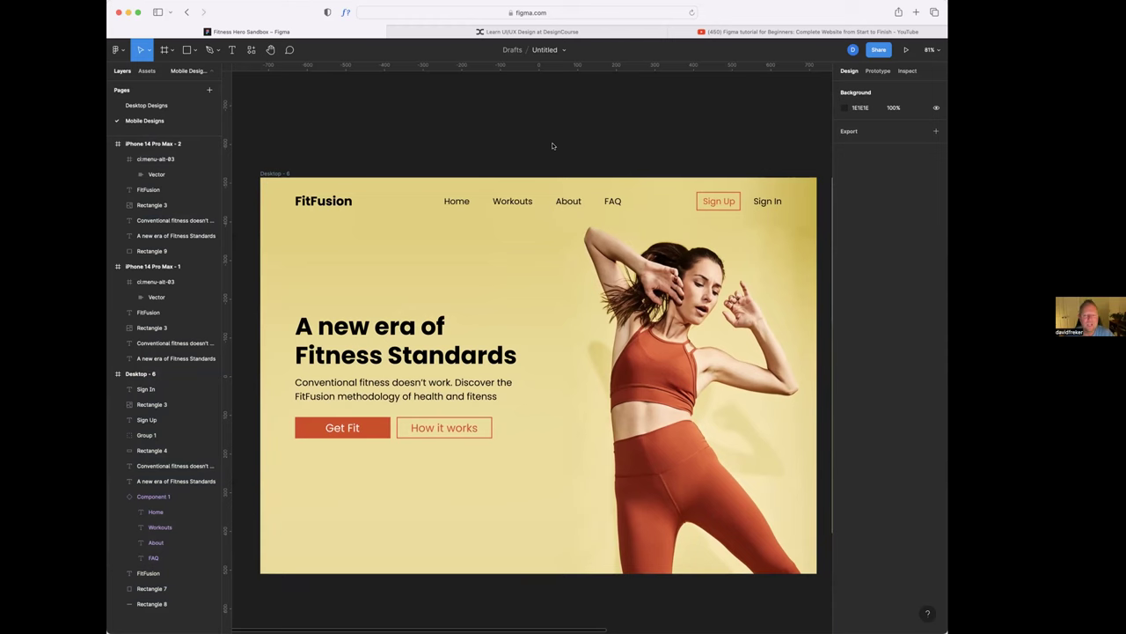
scroll(545, 146, right, 10)
scroll(546, 147, left, 10)
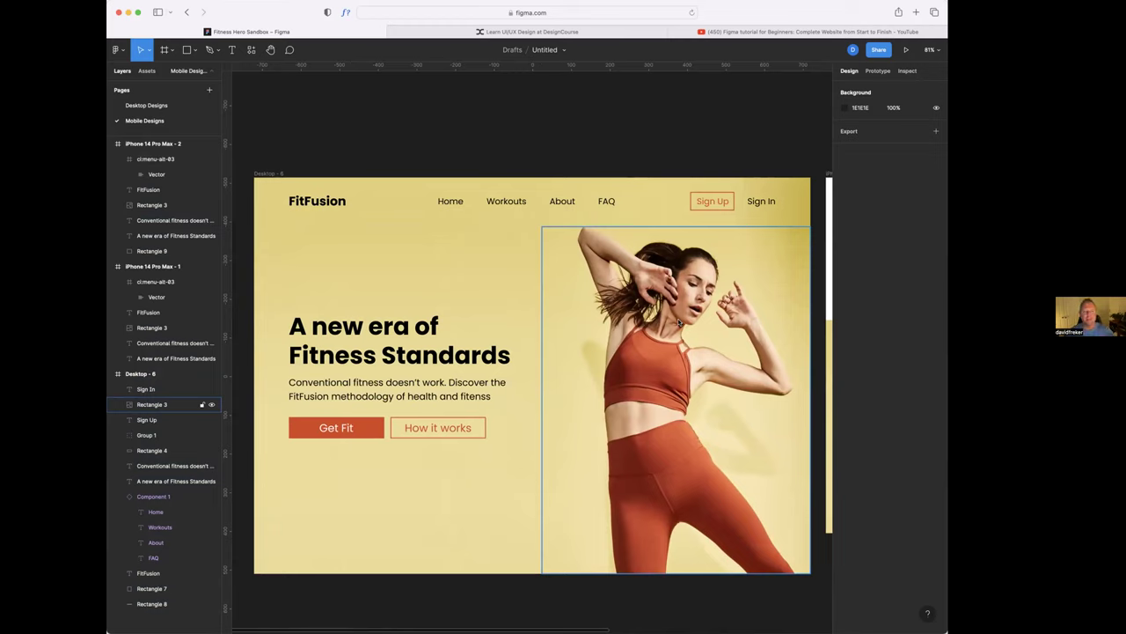
click(273, 173)
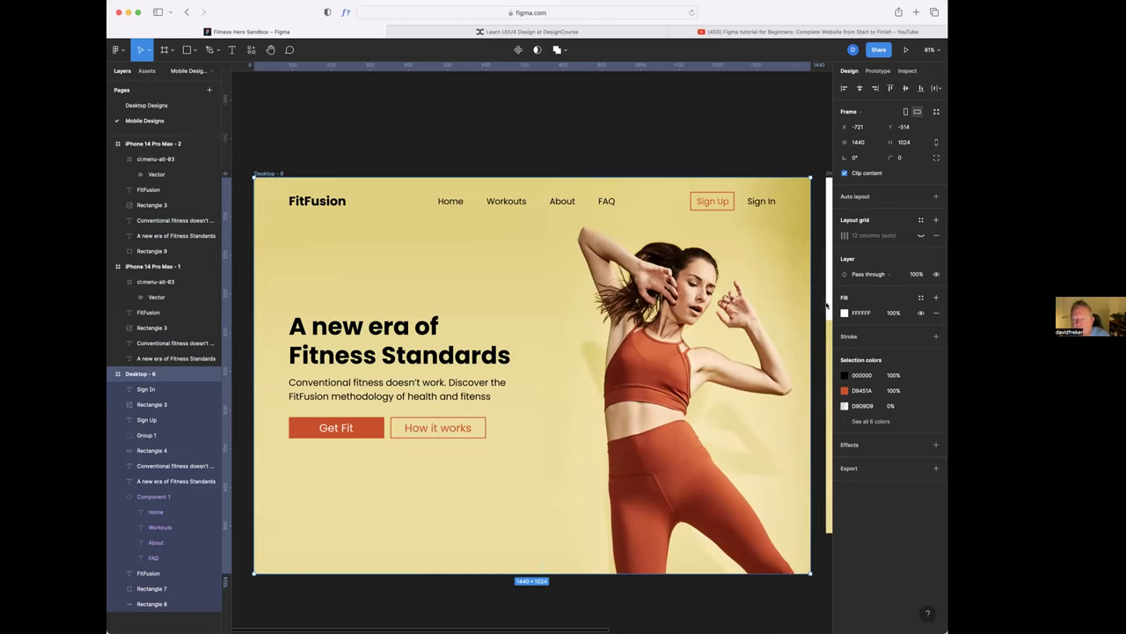
click(921, 297)
click(898, 297)
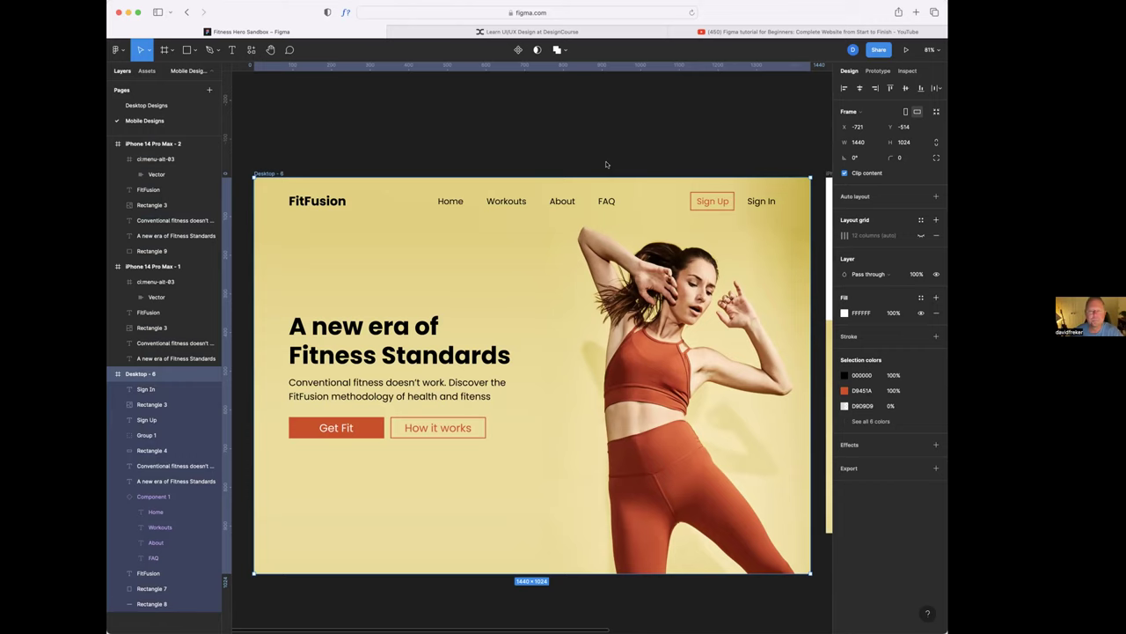
scroll(520, 137, right, 10)
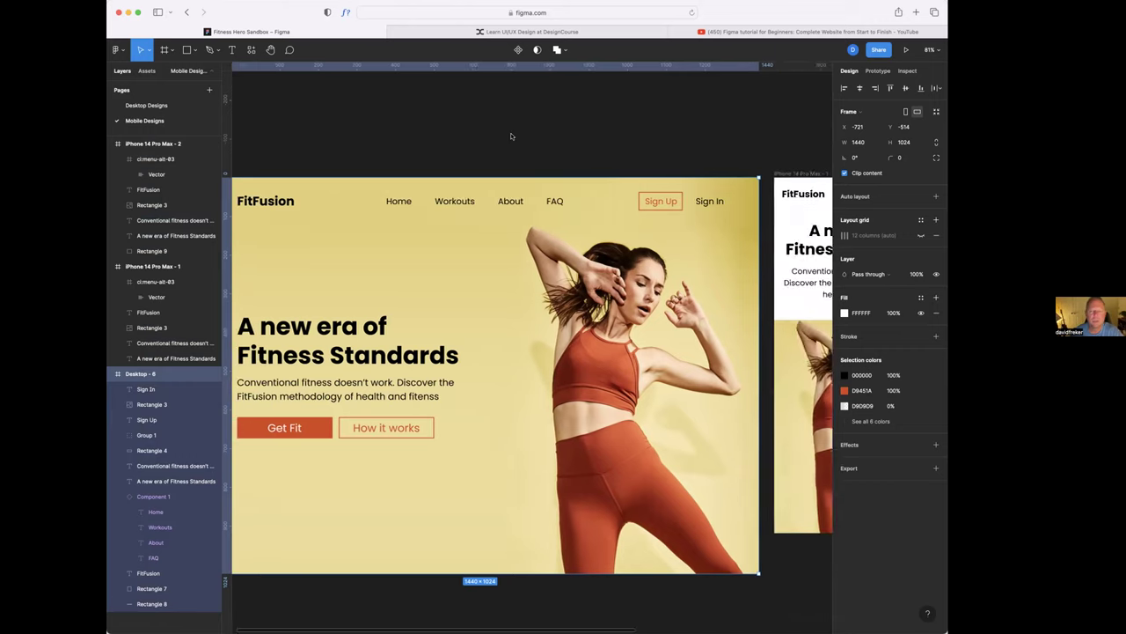
scroll(512, 136, left, 10)
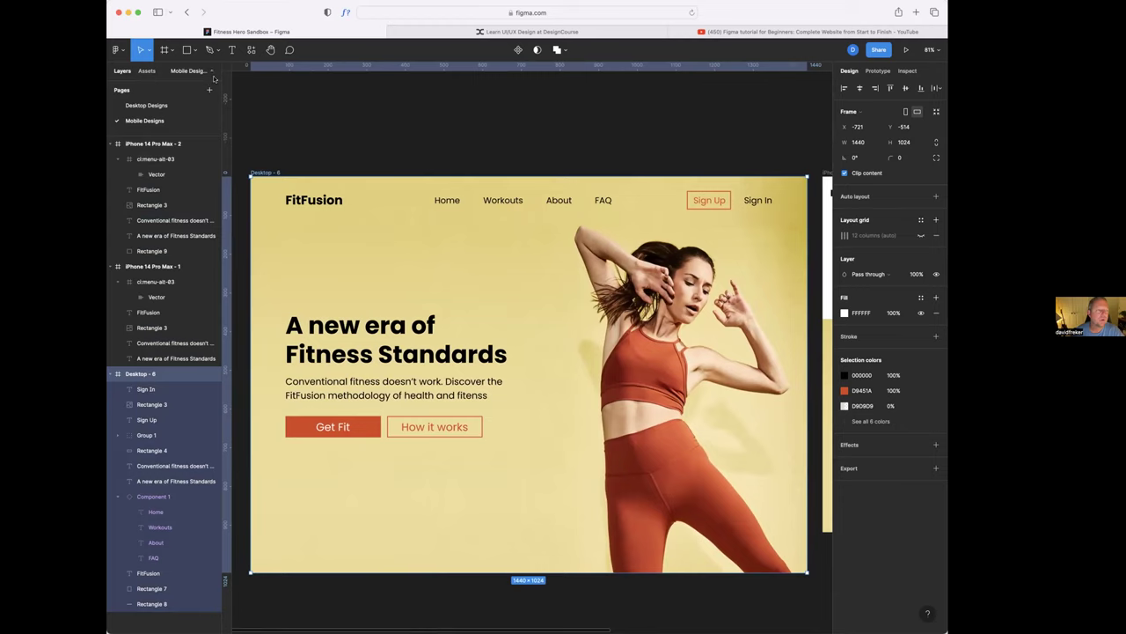
- On the Desktop Designs page, add an iPhone 14 Pro Max frame and place it beside Desktop - 11, below Desktop - 6
click(149, 106)
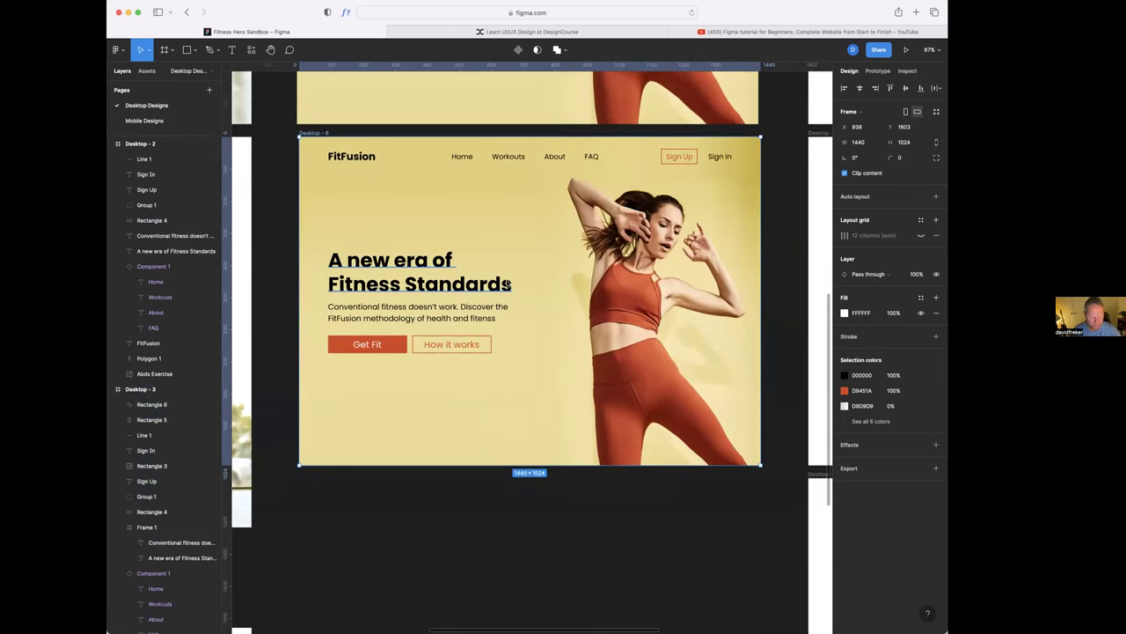
scroll(508, 283, down, 10)
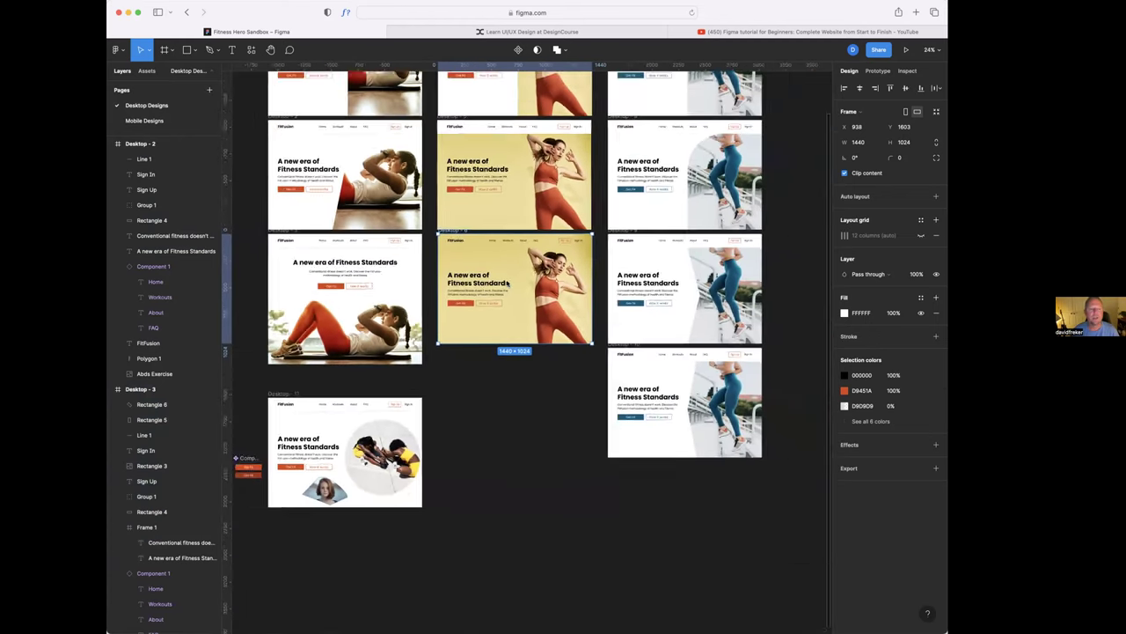
scroll(484, 312, down, 3)
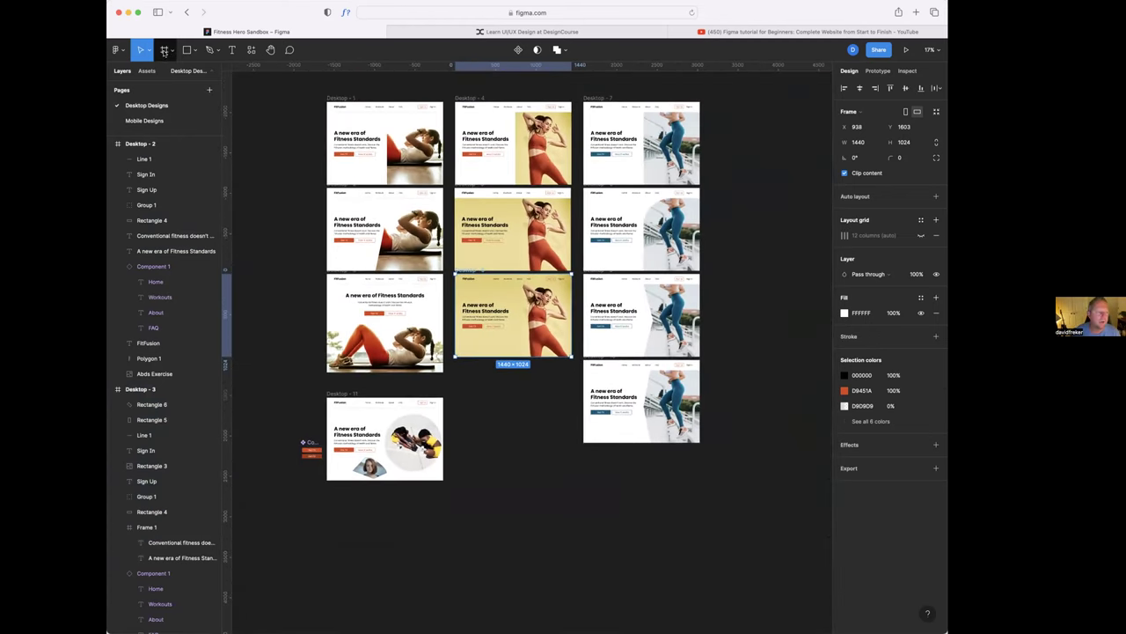
click(173, 50)
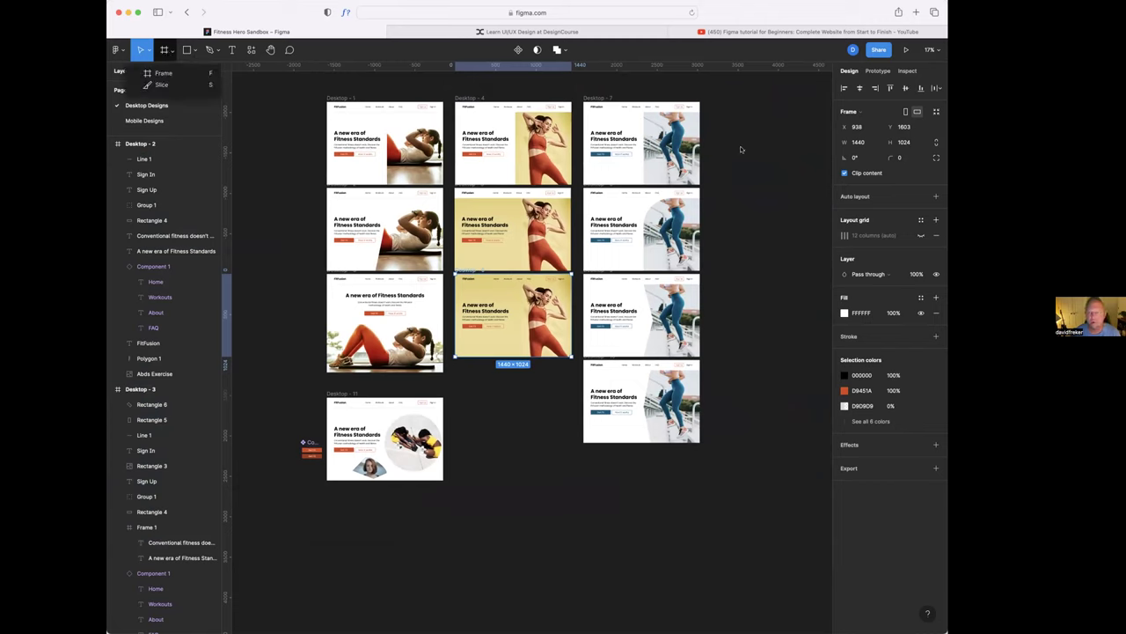
click(164, 73)
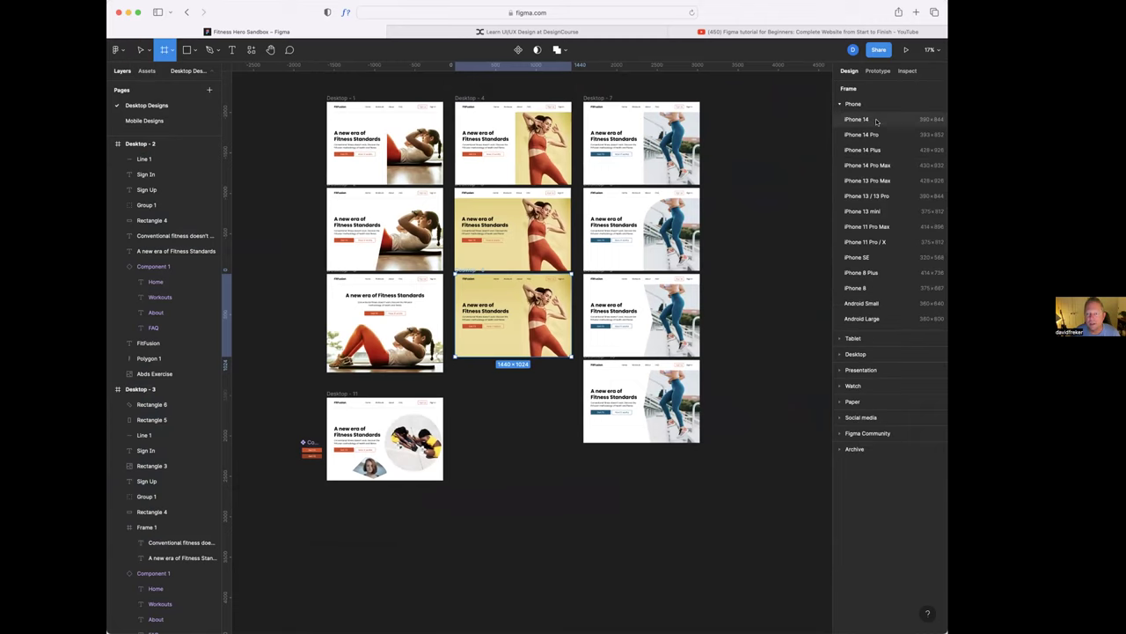
click(893, 164)
drag(722, 333, 748, 374)
drag(731, 435, 491, 428)
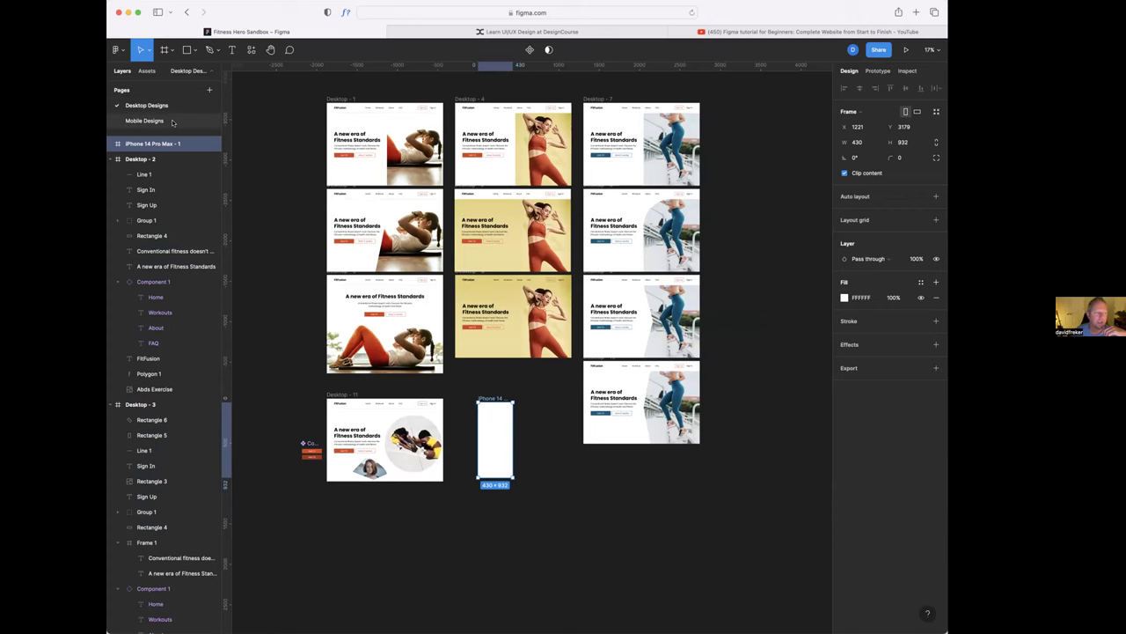
- On the Mobile Designs page, compare the Desktop - 6 layout with the two iPhone 14 Pro Max versions
click(172, 123)
scroll(449, 197, right, 5)
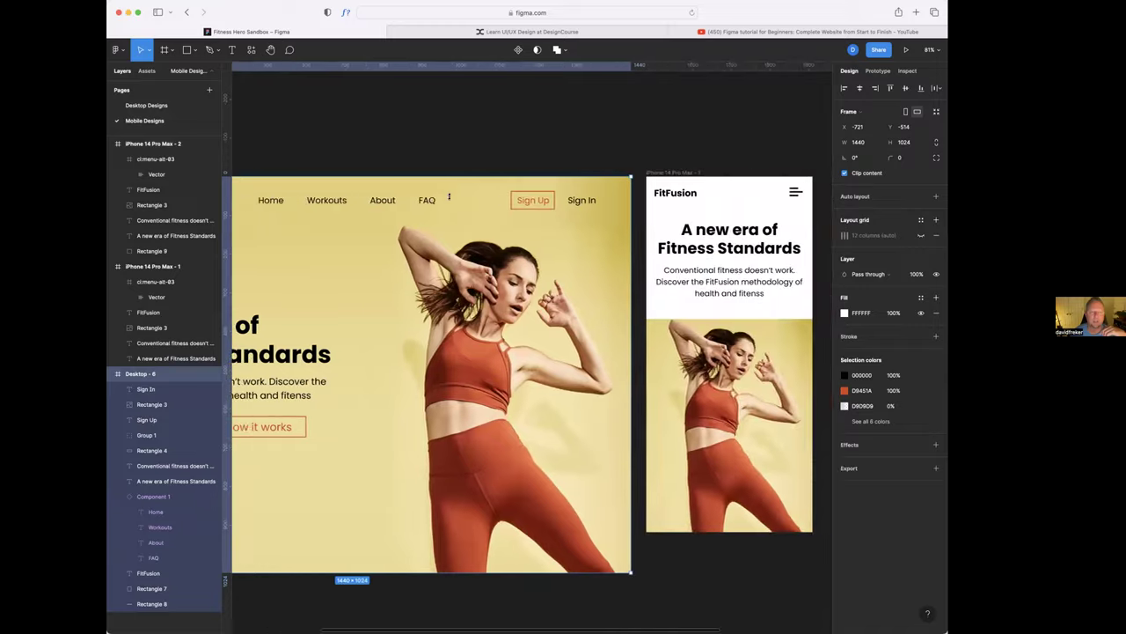
scroll(449, 196, right, 3)
scroll(449, 196, left, 6)
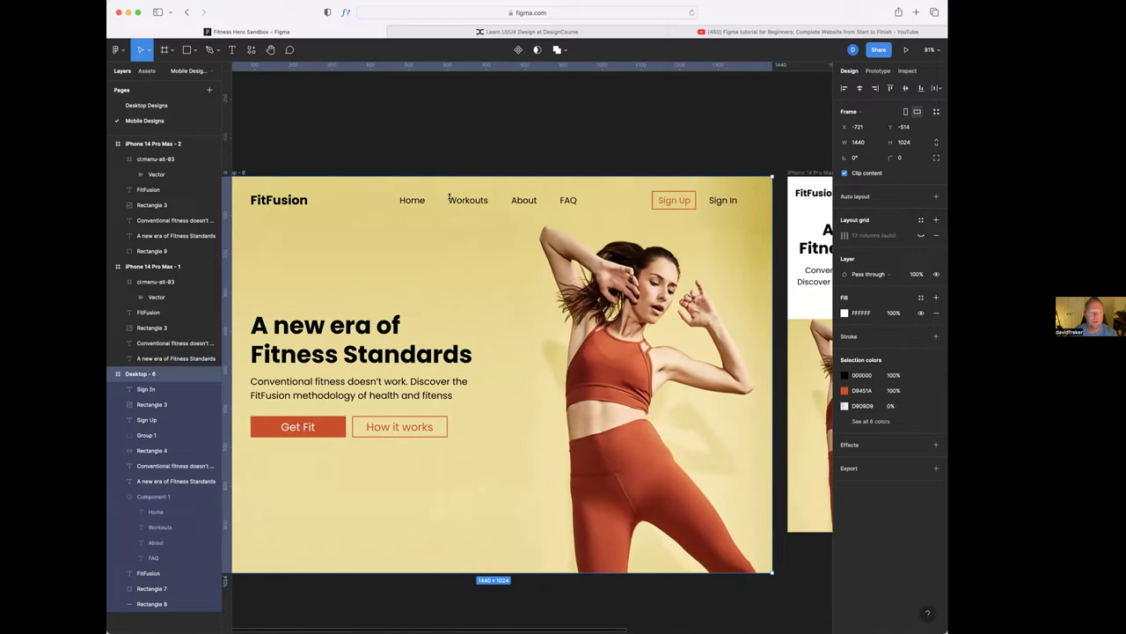
scroll(449, 198, right, 10)
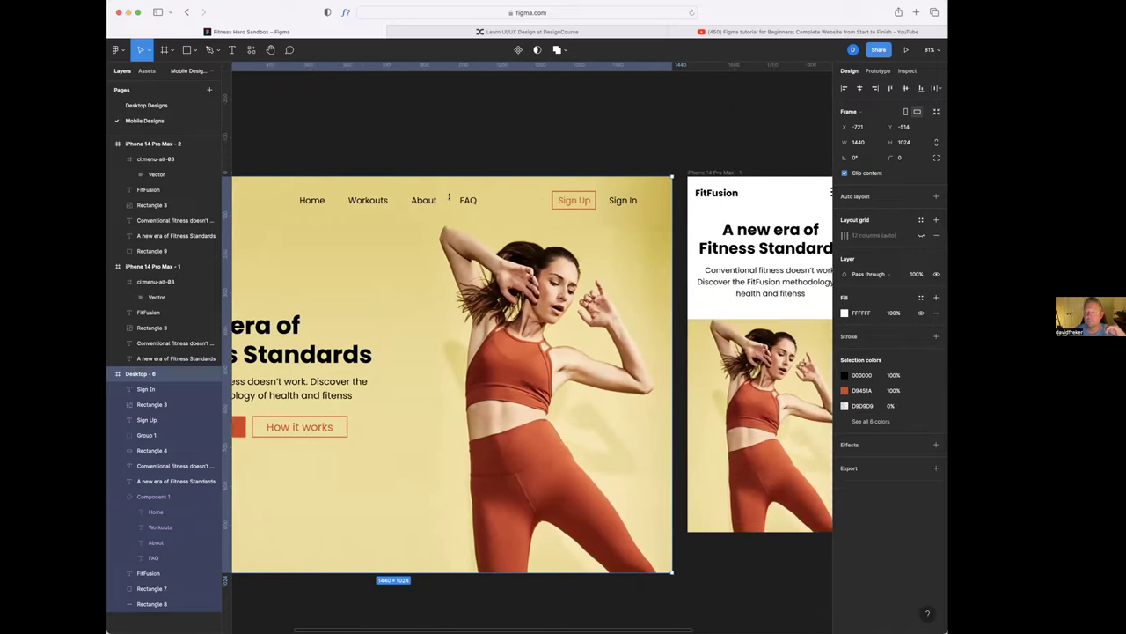
scroll(449, 196, left, 4)
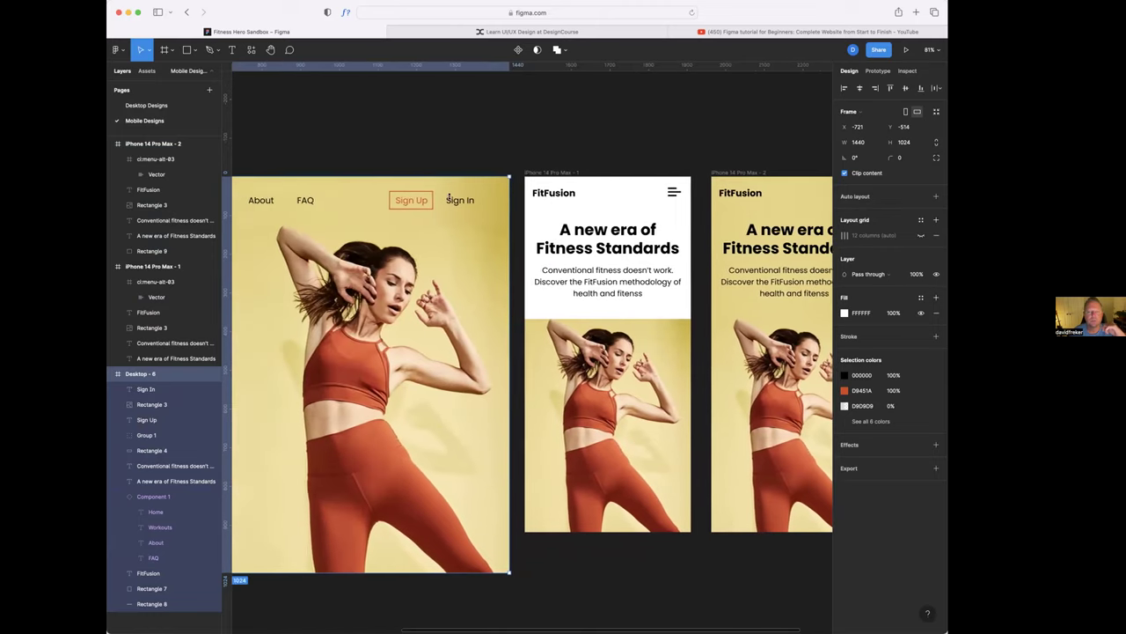
scroll(450, 198, right, 3)
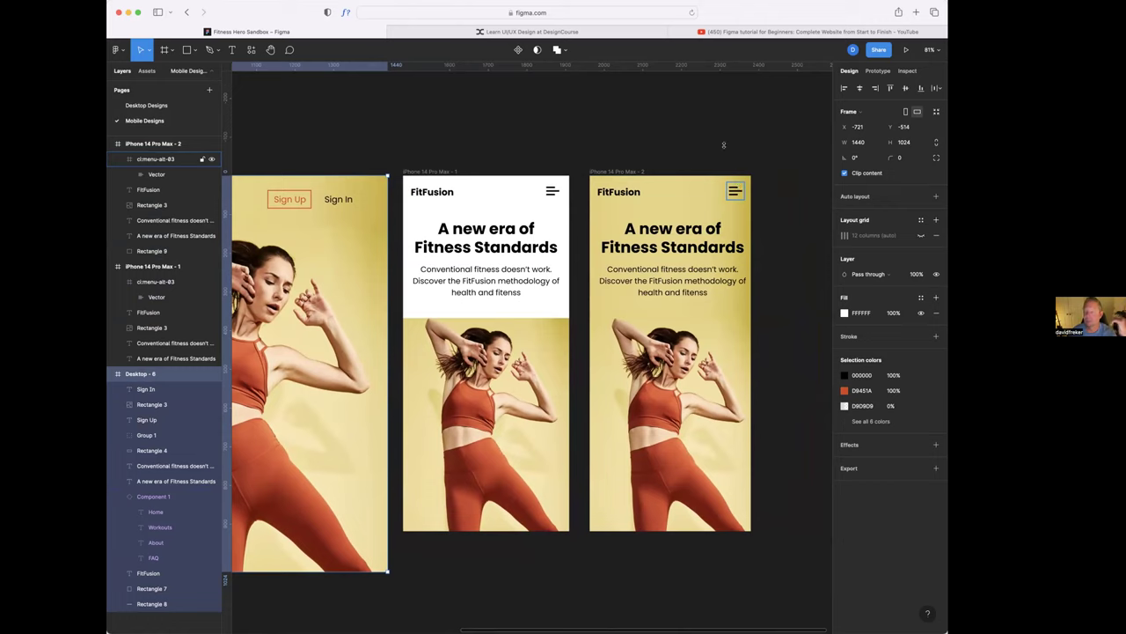
click(669, 147)
scroll(667, 152, left, 5)
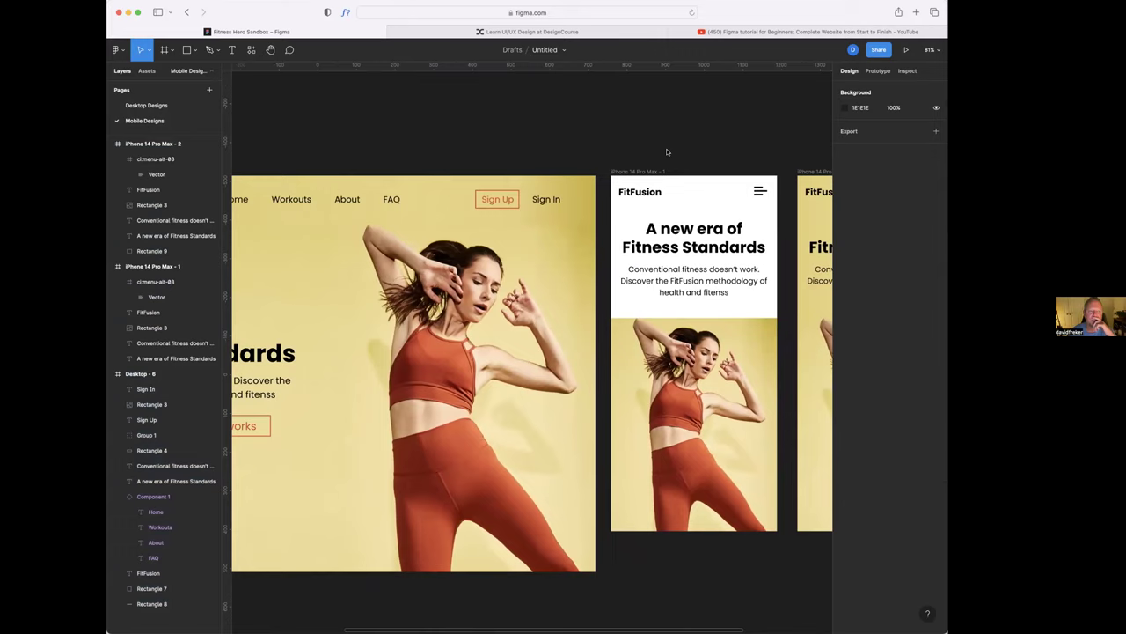
scroll(667, 151, left, 3)
- On the Desktop Designs page, select the Desktop - 7 heading and check the text styles available for it
click(146, 105)
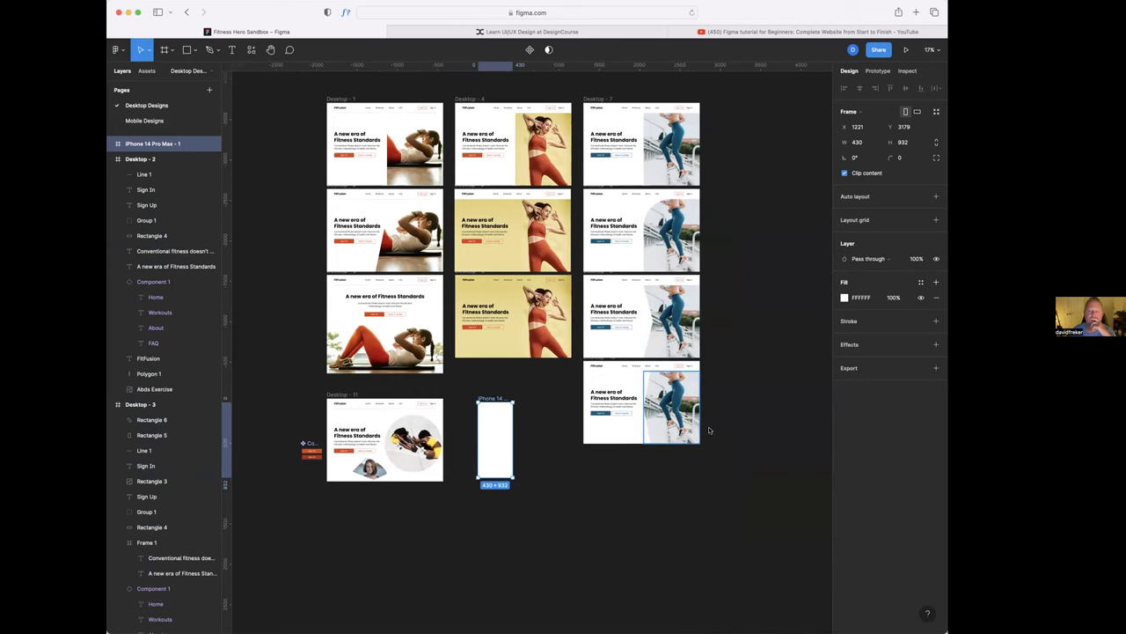
scroll(754, 390, up, 2)
scroll(757, 393, left, 2)
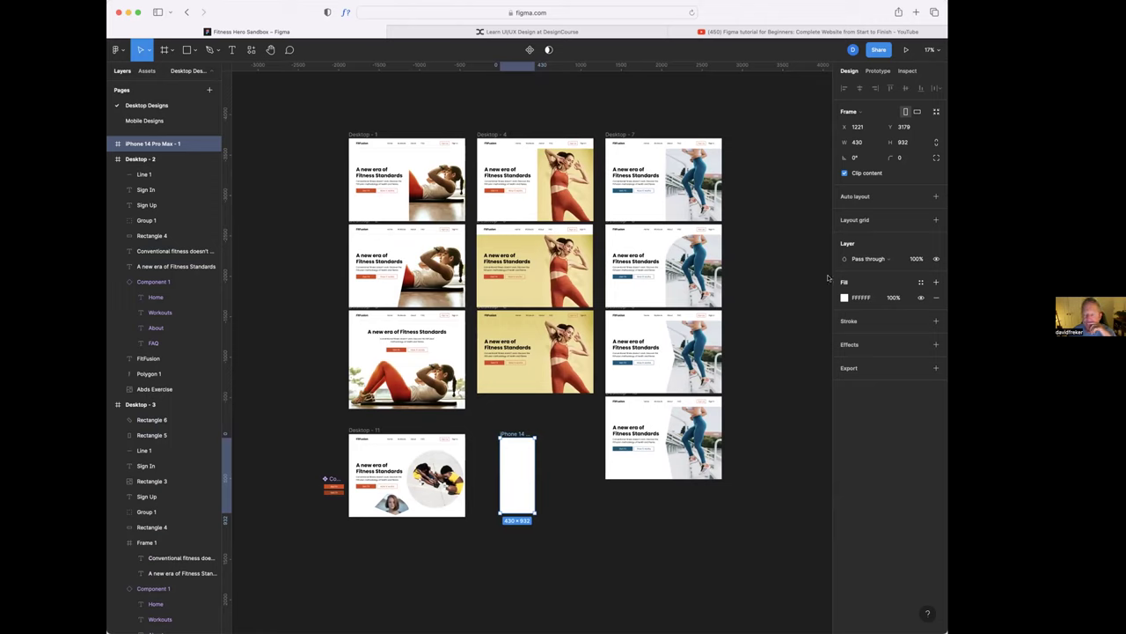
click(631, 174)
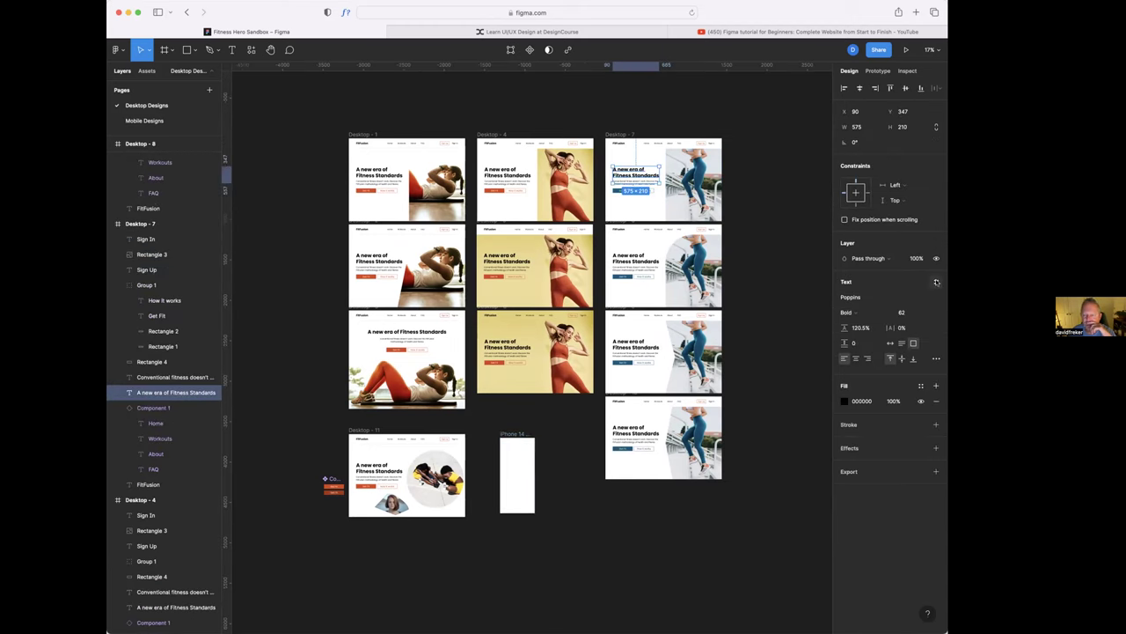
click(937, 282)
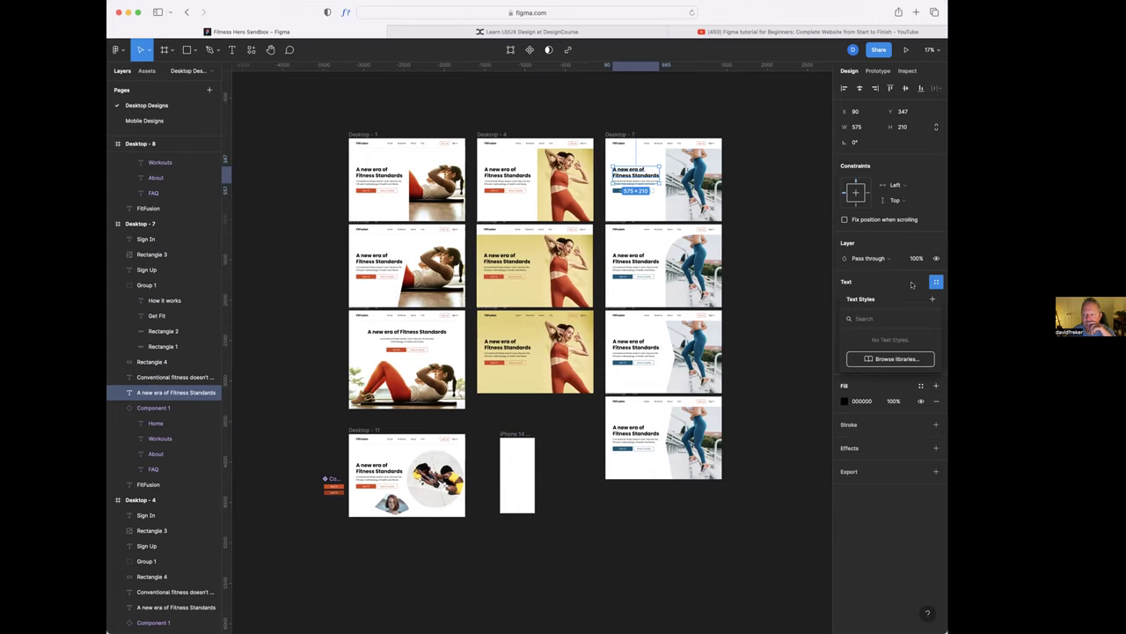
click(901, 281)
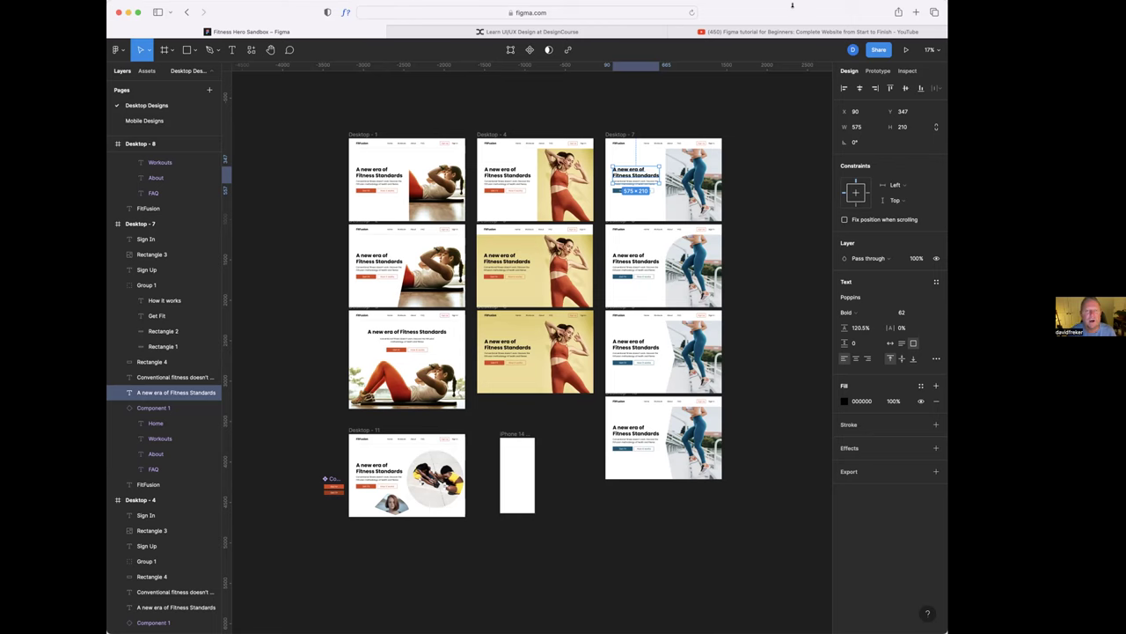
- Switch to the DesignCourse site, review its UI/UX and CSS courses, testimonials and teacher introduction, and return to Figma
click(810, 32)
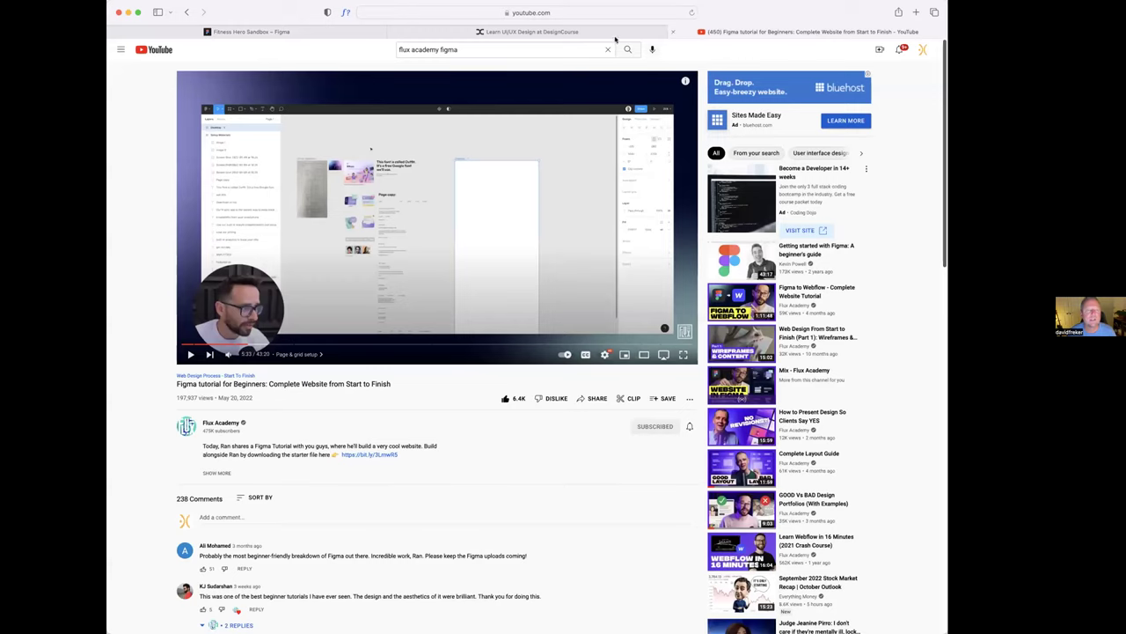
click(538, 31)
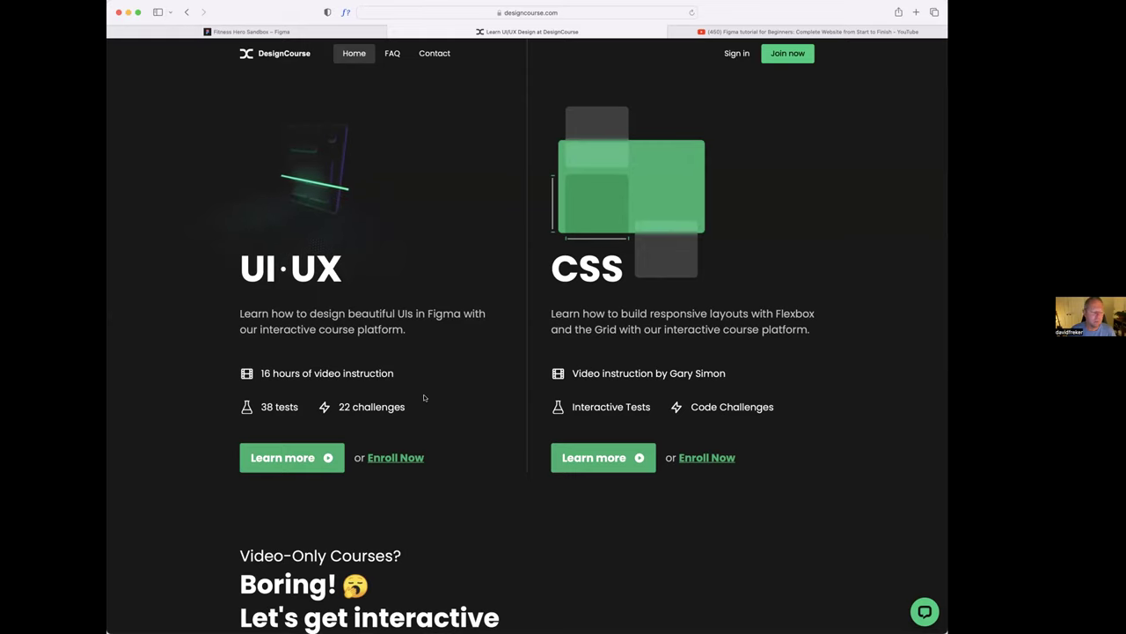
scroll(424, 392, down, 5)
scroll(427, 398, down, 12)
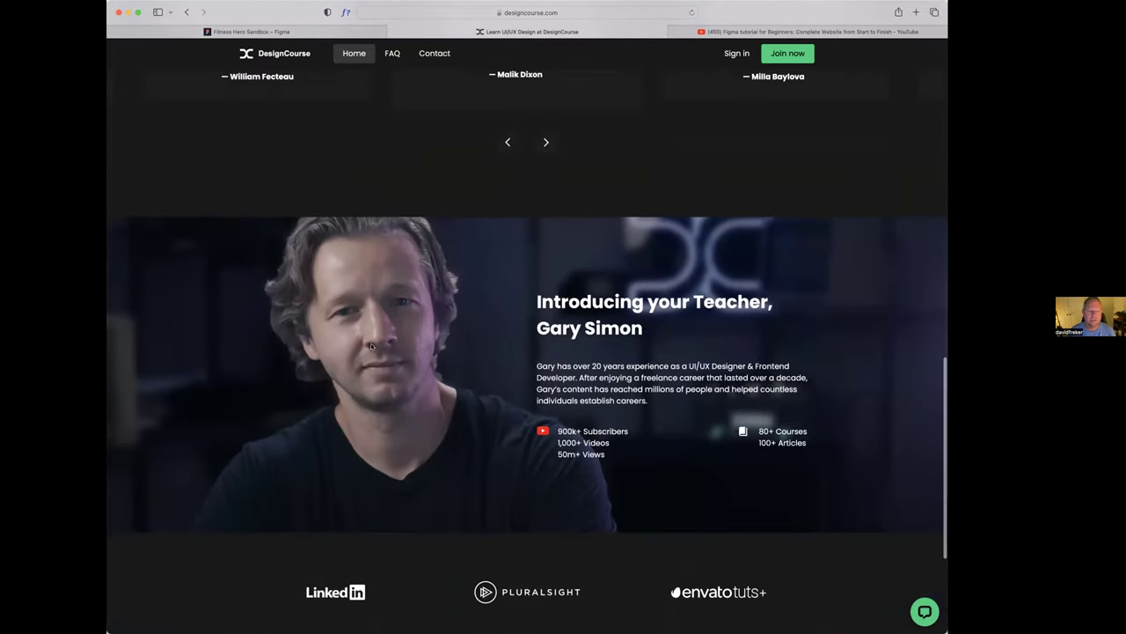
scroll(419, 415, down, 1)
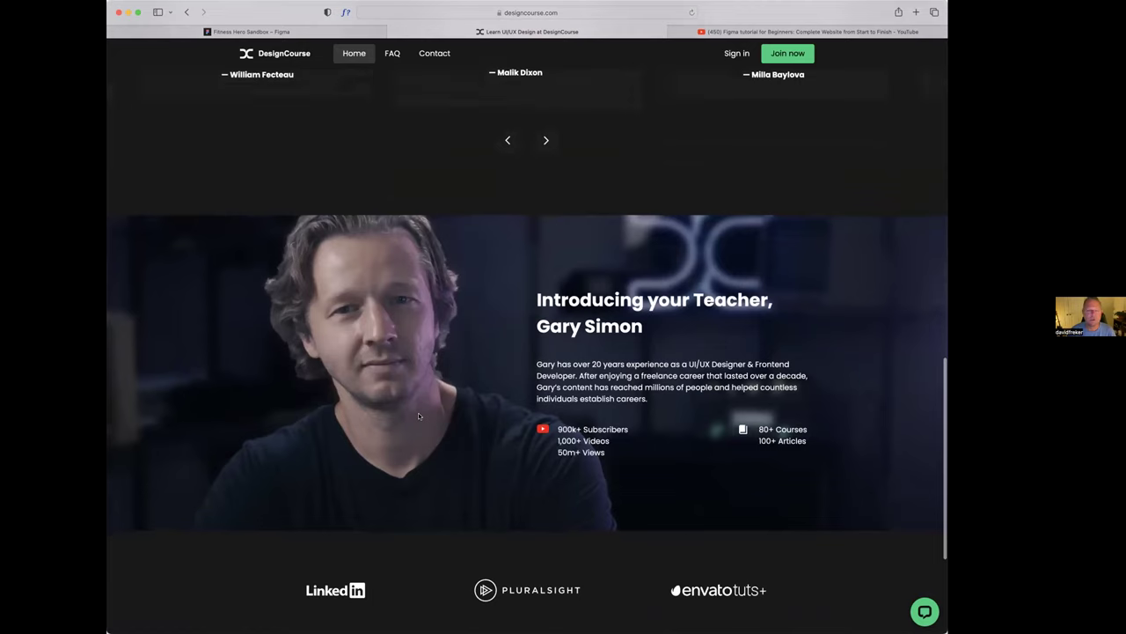
scroll(418, 415, down, 1)
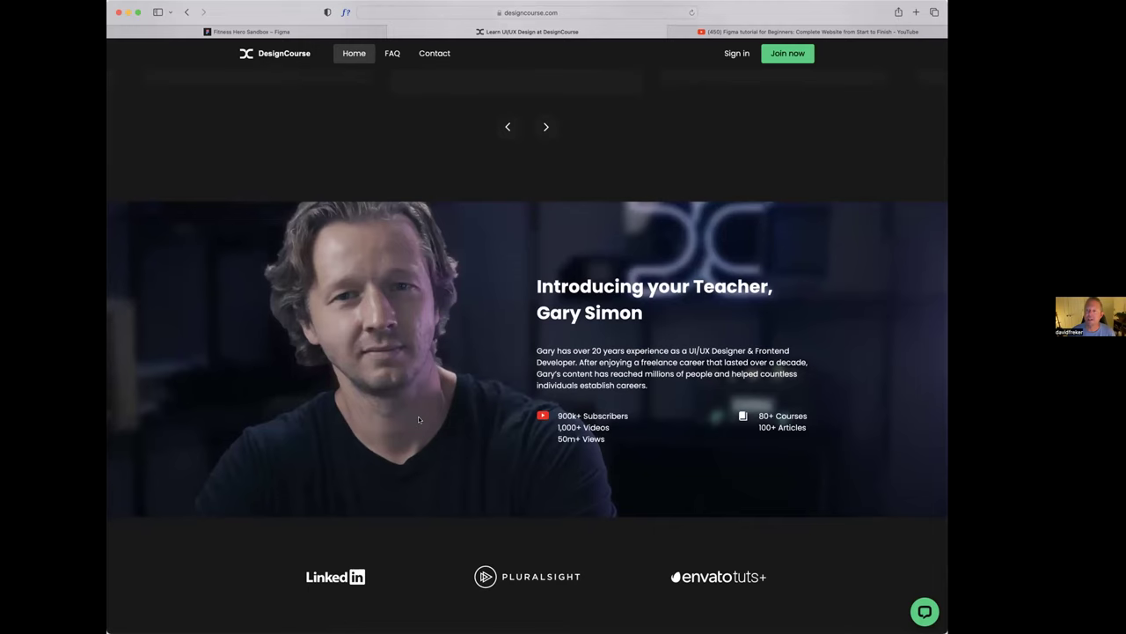
scroll(419, 420, down, 2)
scroll(419, 420, up, 8)
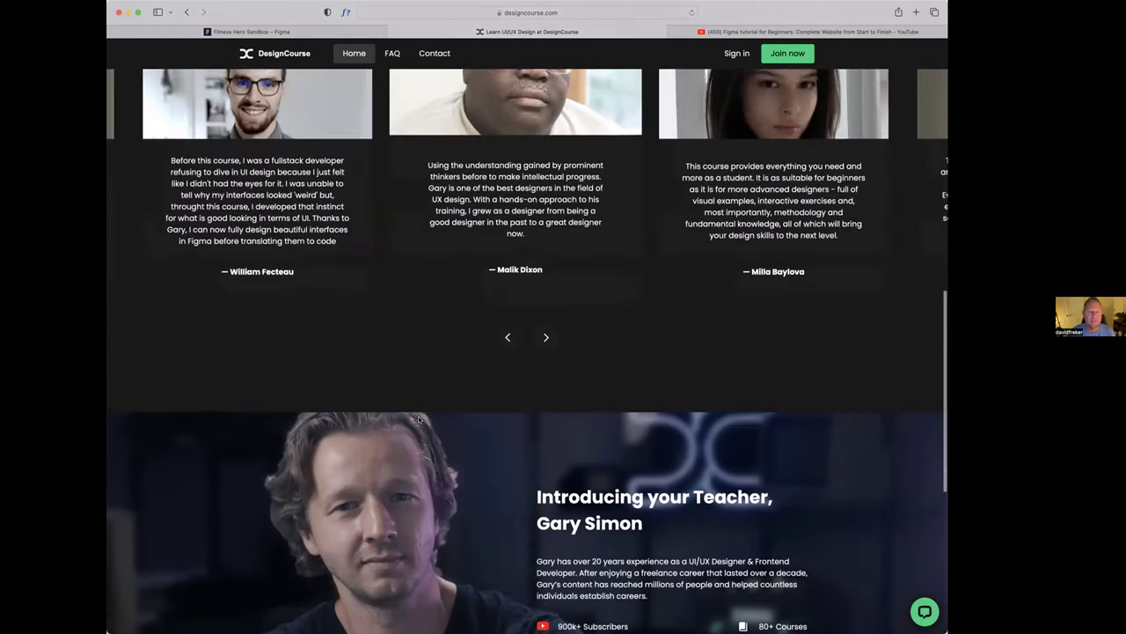
scroll(419, 420, up, 3)
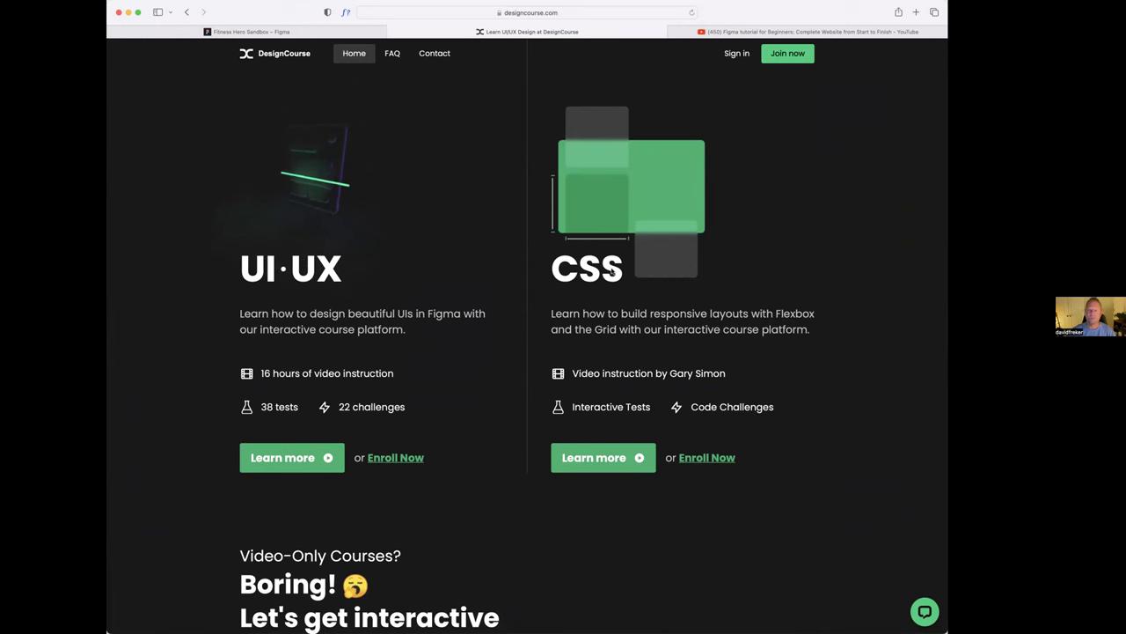
click(333, 34)
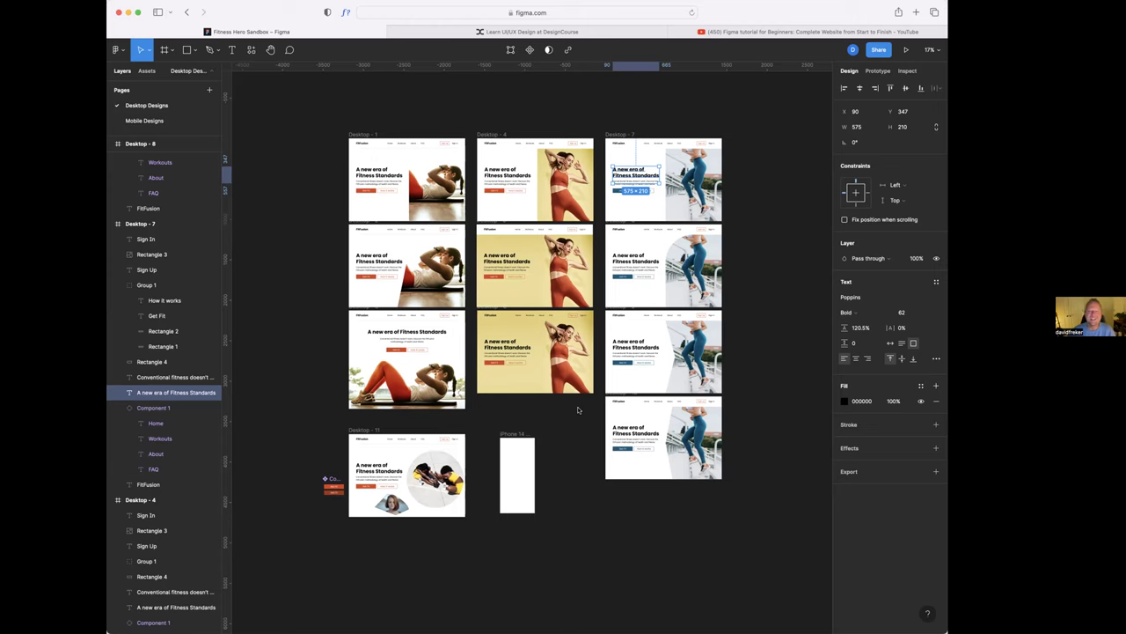
- Reopen the DesignCourse home page and examine the teacher's background section and the partner logos below it
click(526, 32)
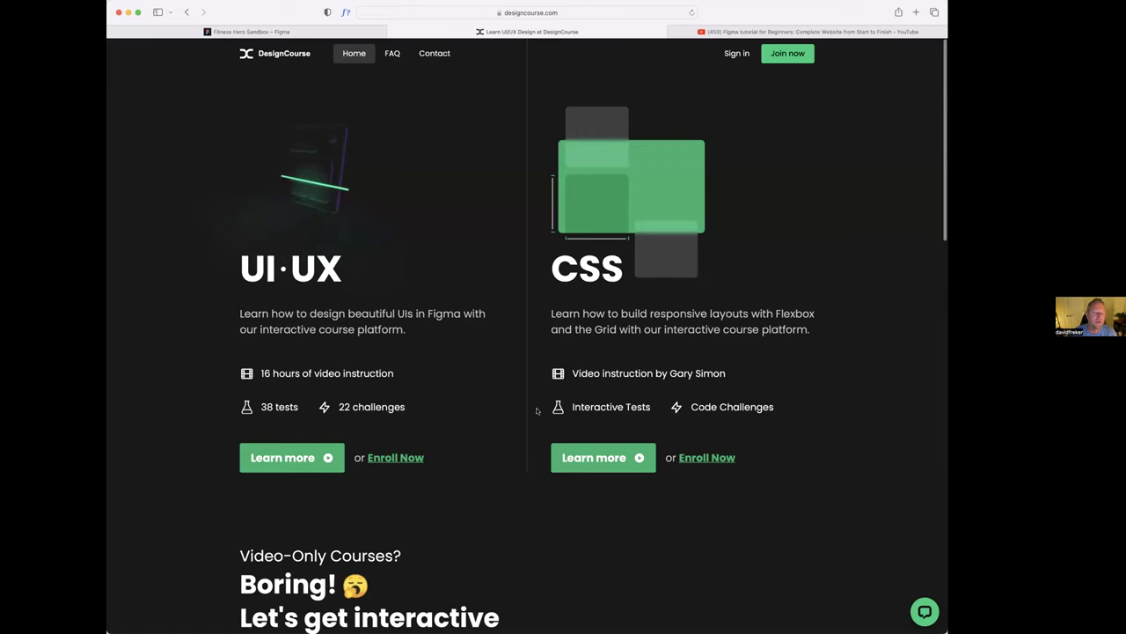
scroll(623, 420, down, 3)
scroll(623, 421, down, 15)
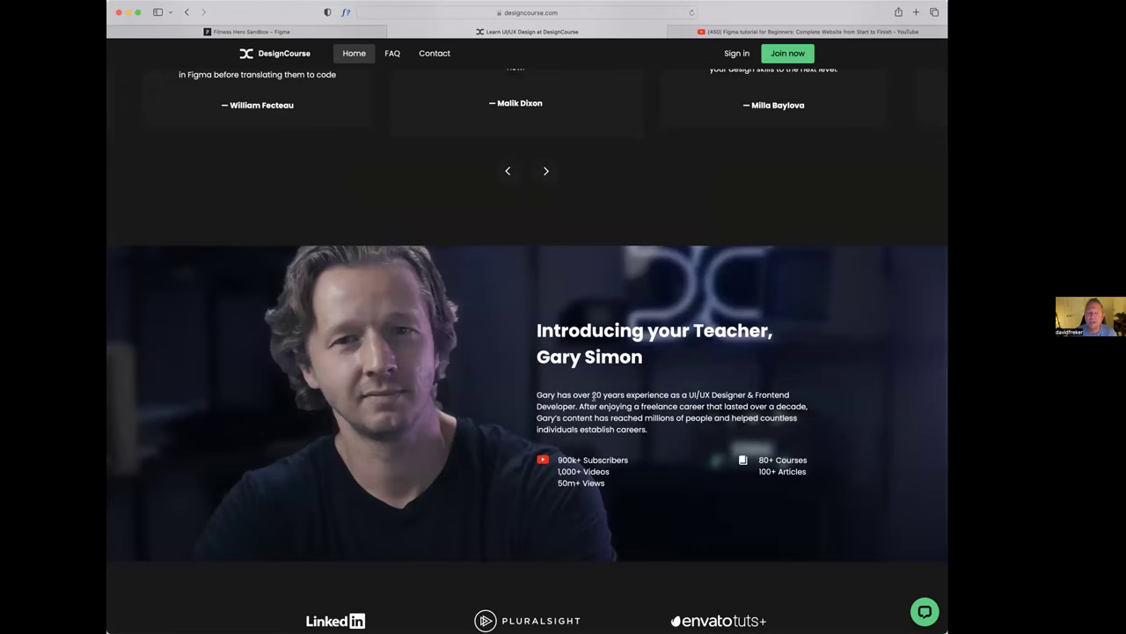
scroll(554, 394, down, 3)
scroll(594, 399, down, 1)
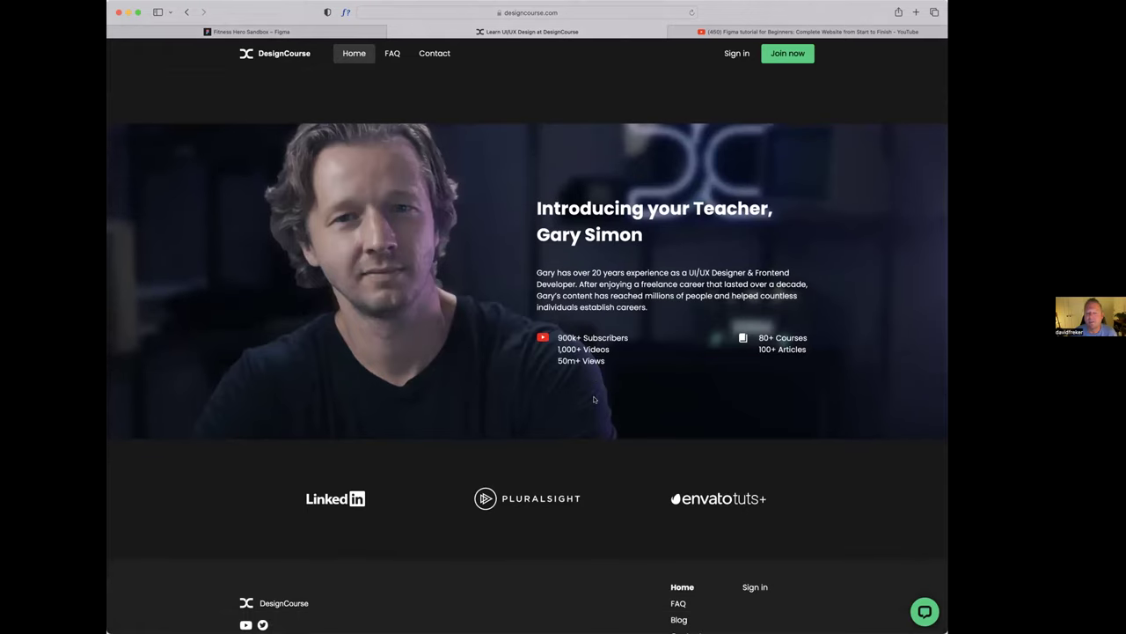
scroll(594, 399, up, 5)
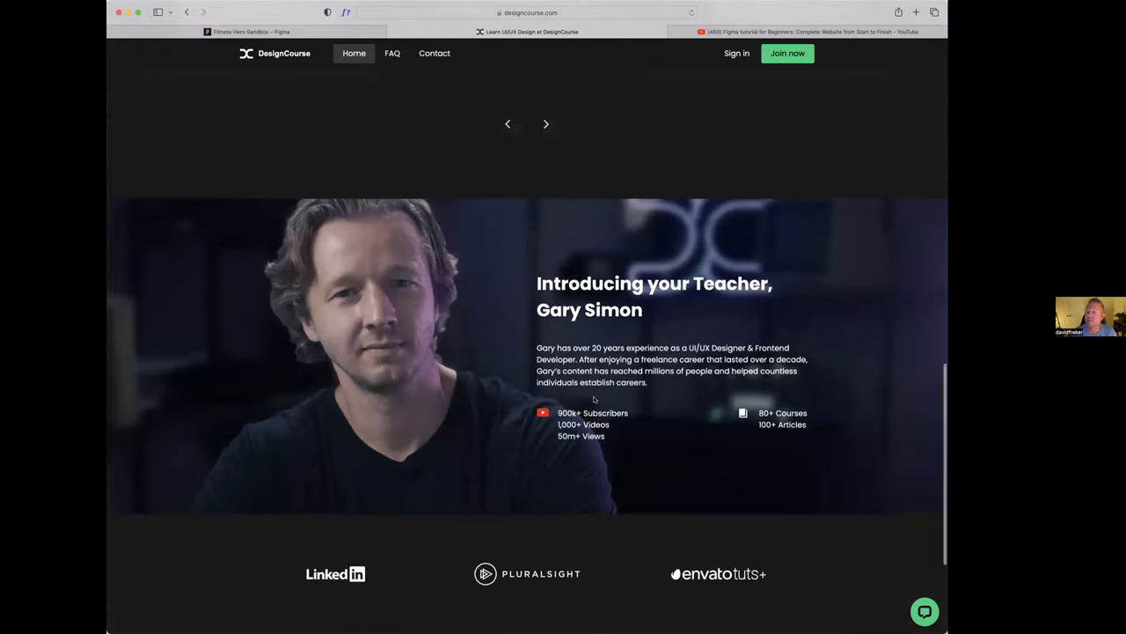
scroll(594, 400, up, 8)
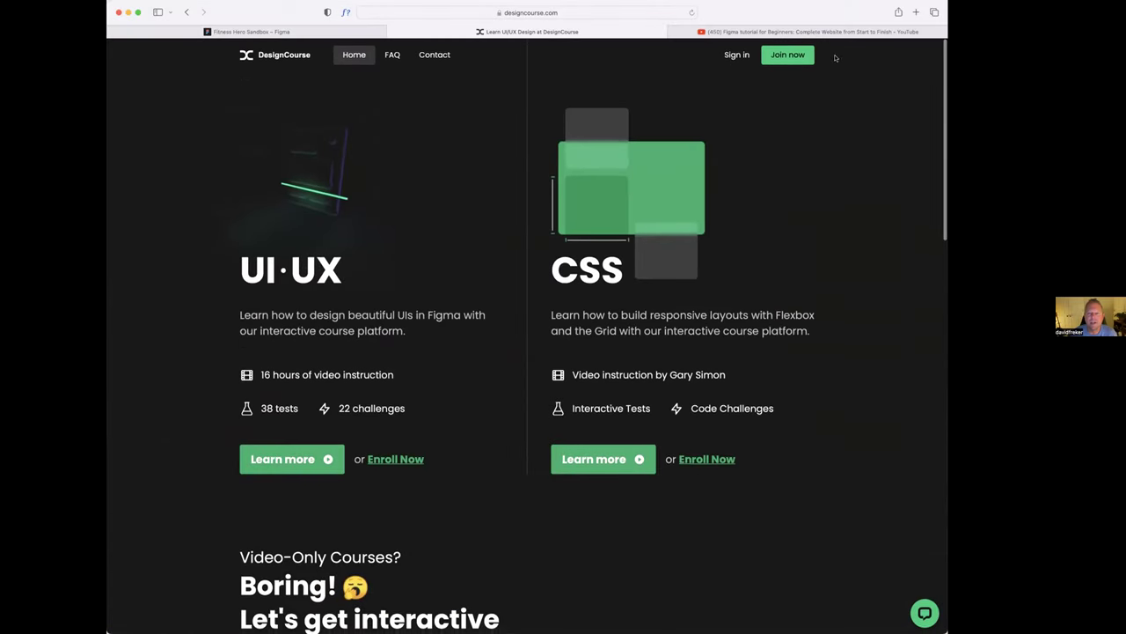
- Switch to the Flux Academy Figma beginner tutorial on YouTube, select its web address, and view the video page again after checking Figma
click(837, 32)
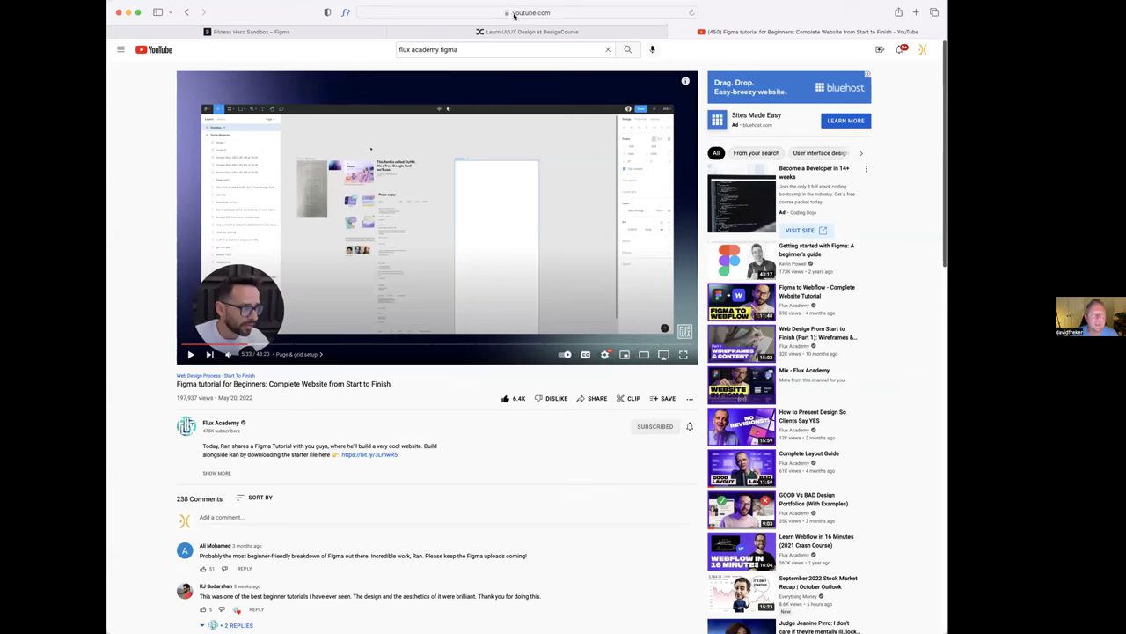
click(553, 12)
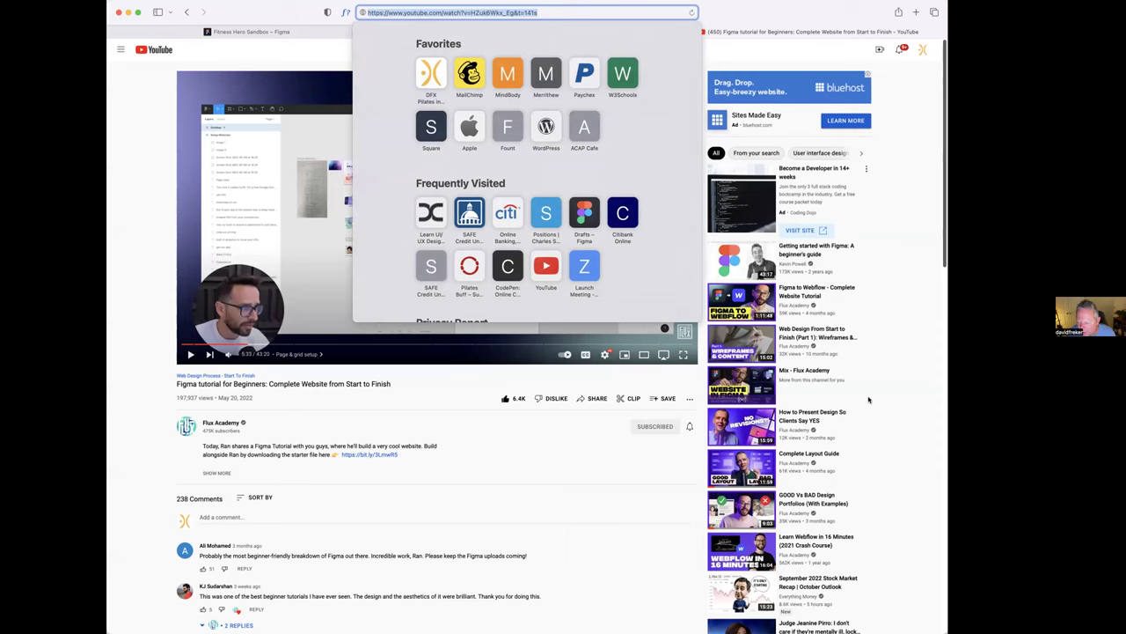
key(Escape)
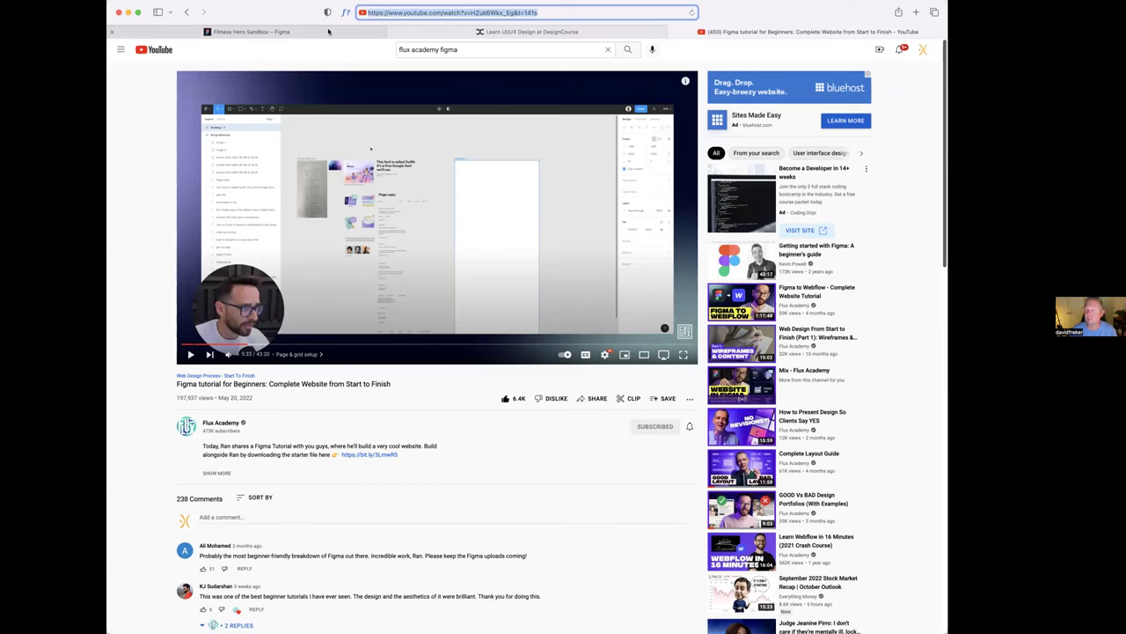
click(328, 32)
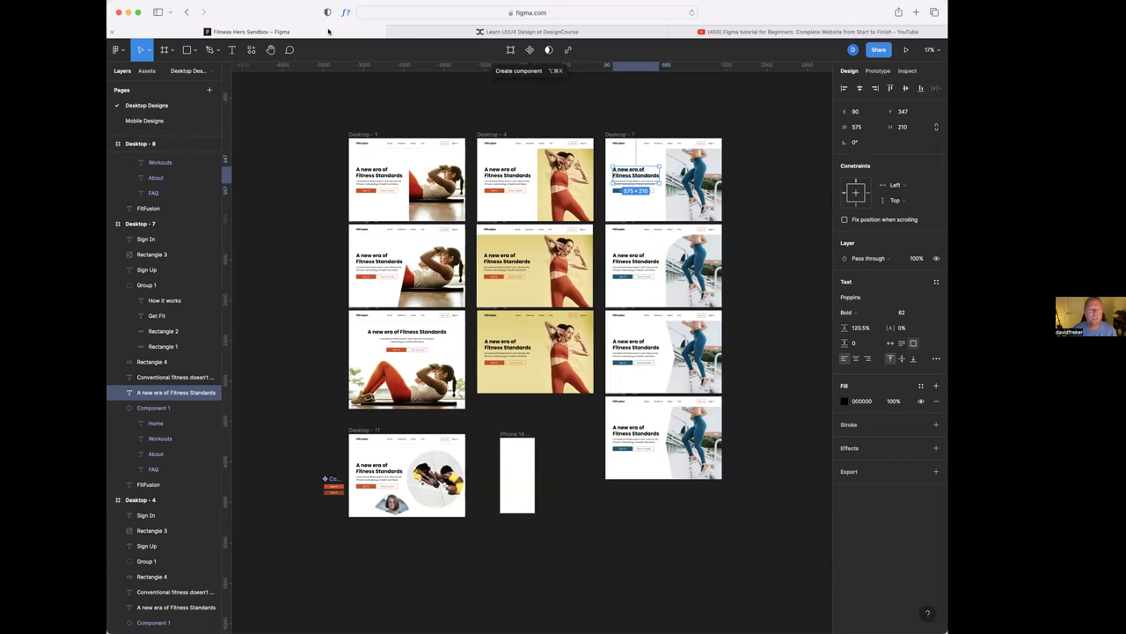
click(791, 32)
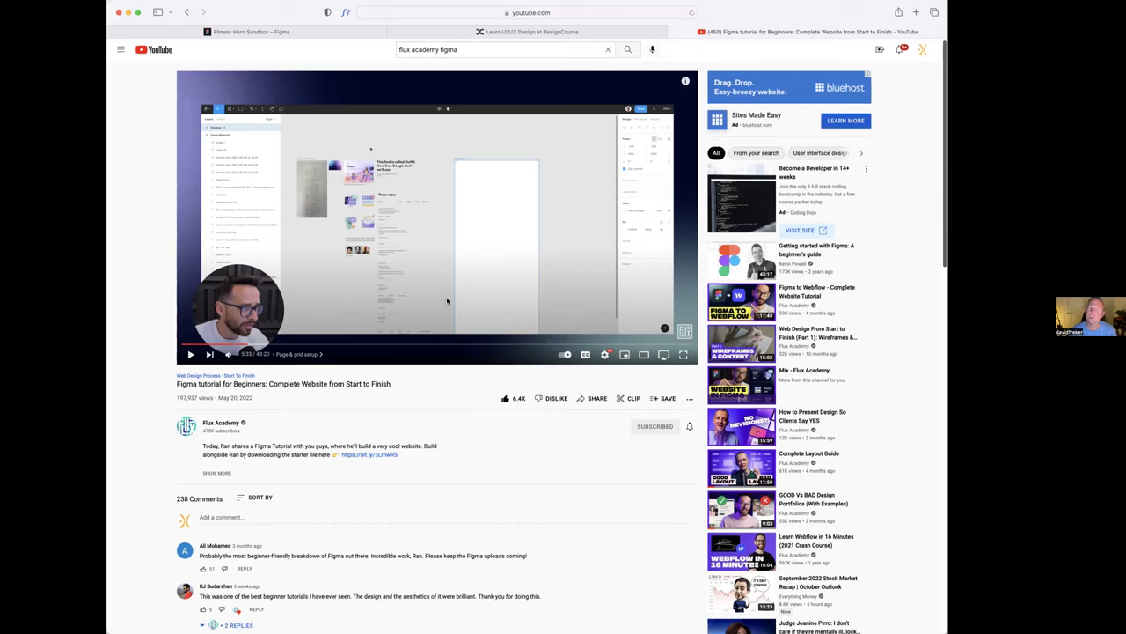
- Compare the Flux Academy tutorial page with the DesignCourse home page and look over the UI/UX and CSS course offers
click(449, 32)
click(840, 31)
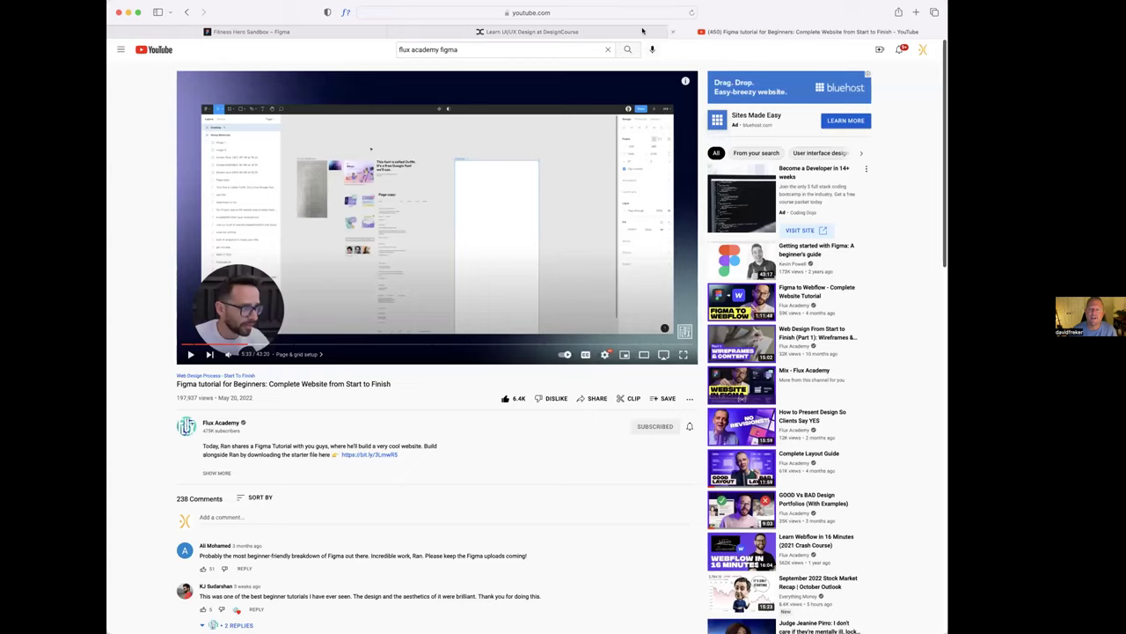
click(528, 32)
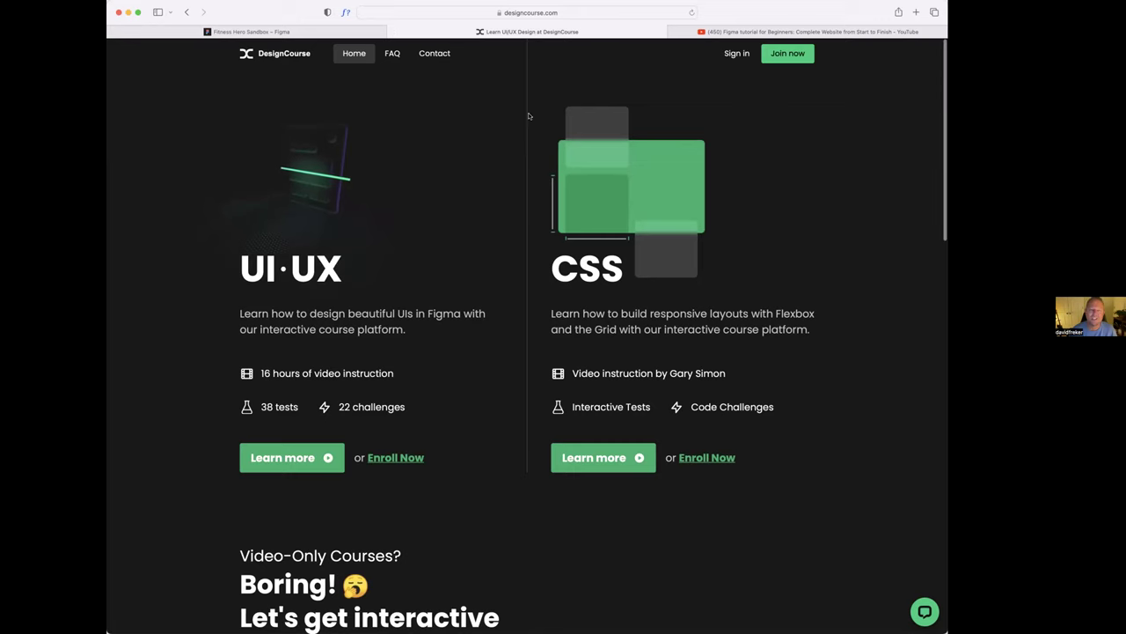
scroll(419, 294, down, 1)
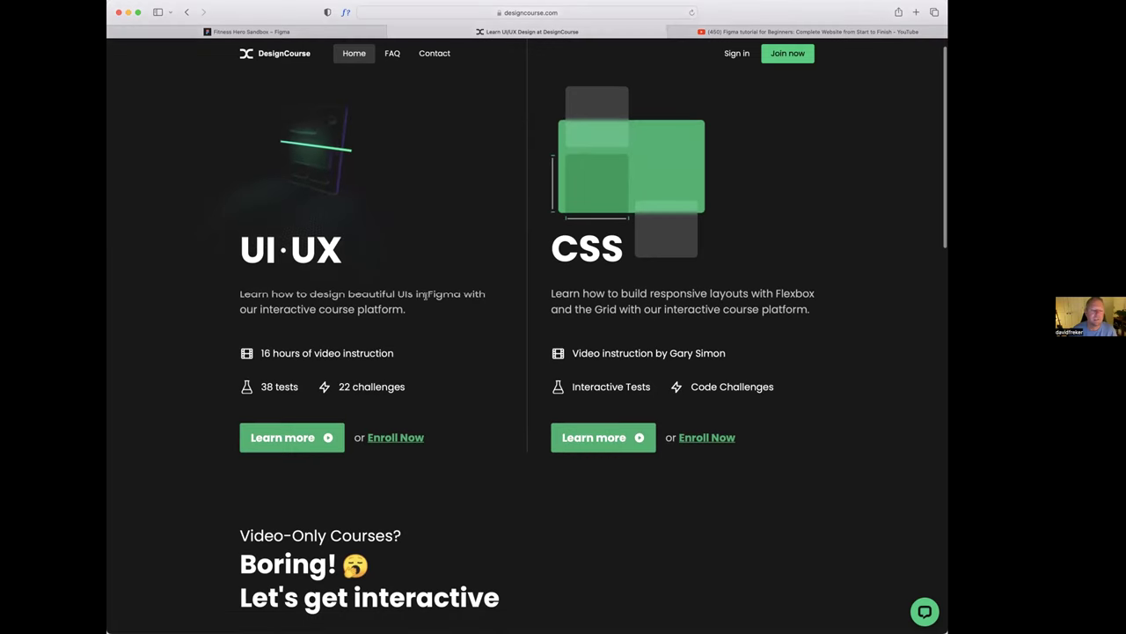
scroll(419, 295, up, 1)
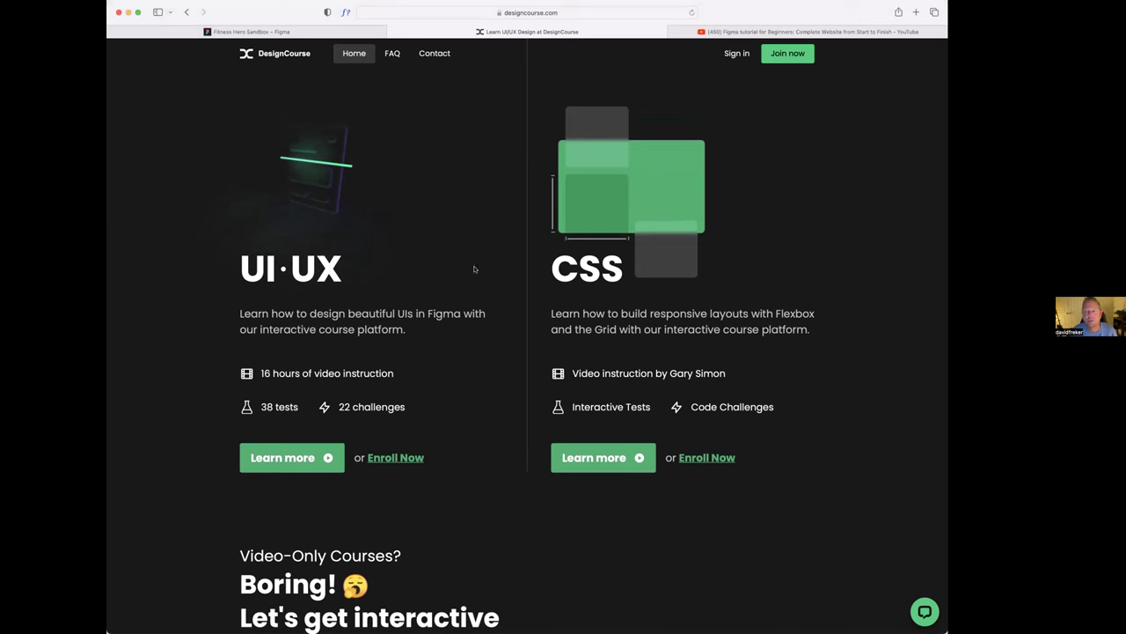
- Revisit the Flux Academy video page, return to DesignCourse and select its web address
click(809, 31)
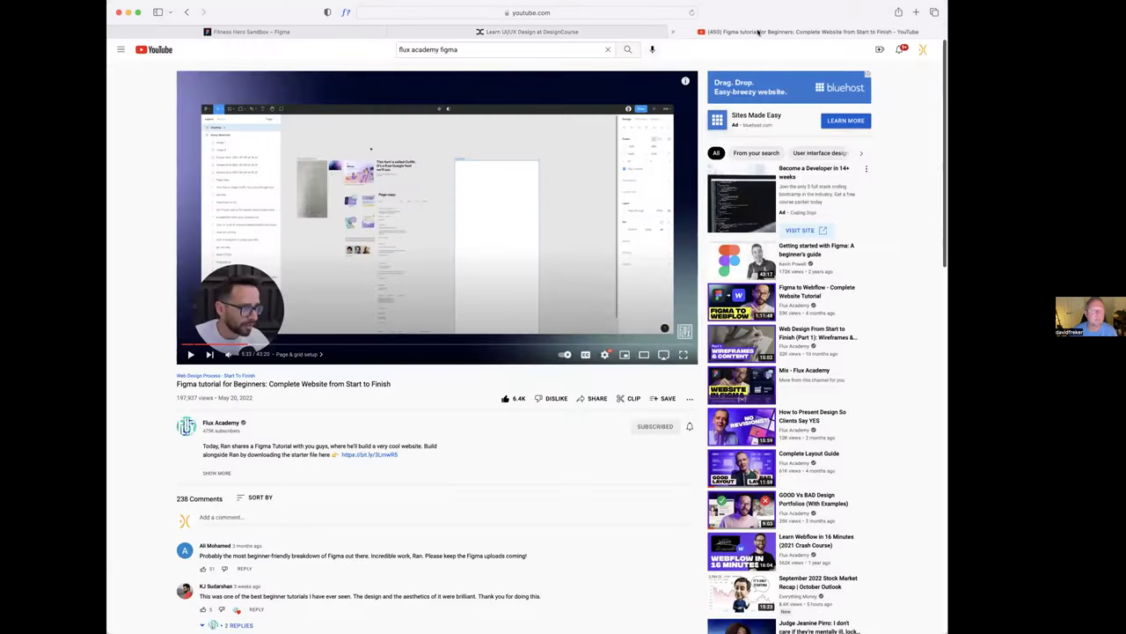
click(497, 32)
click(422, 13)
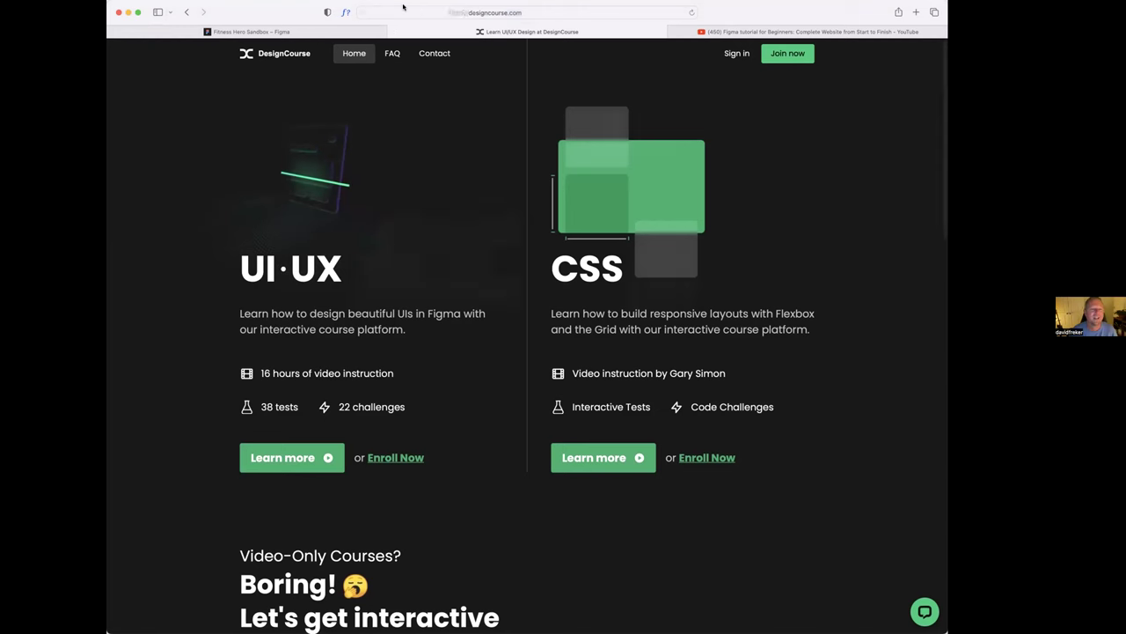
key(Escape)
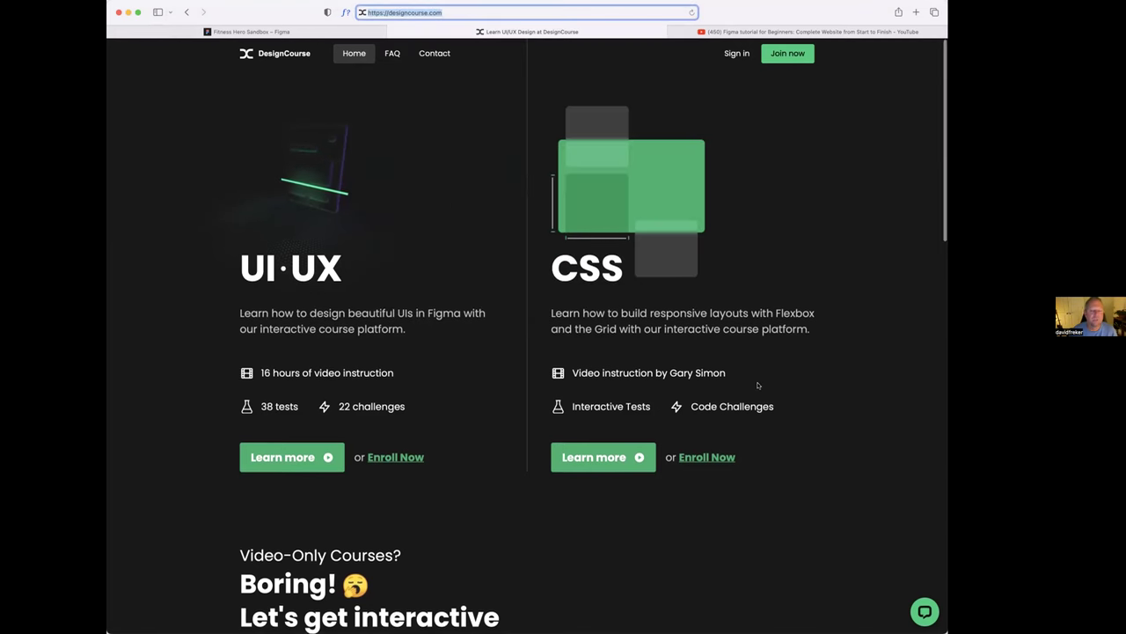
scroll(758, 388, down, 1)
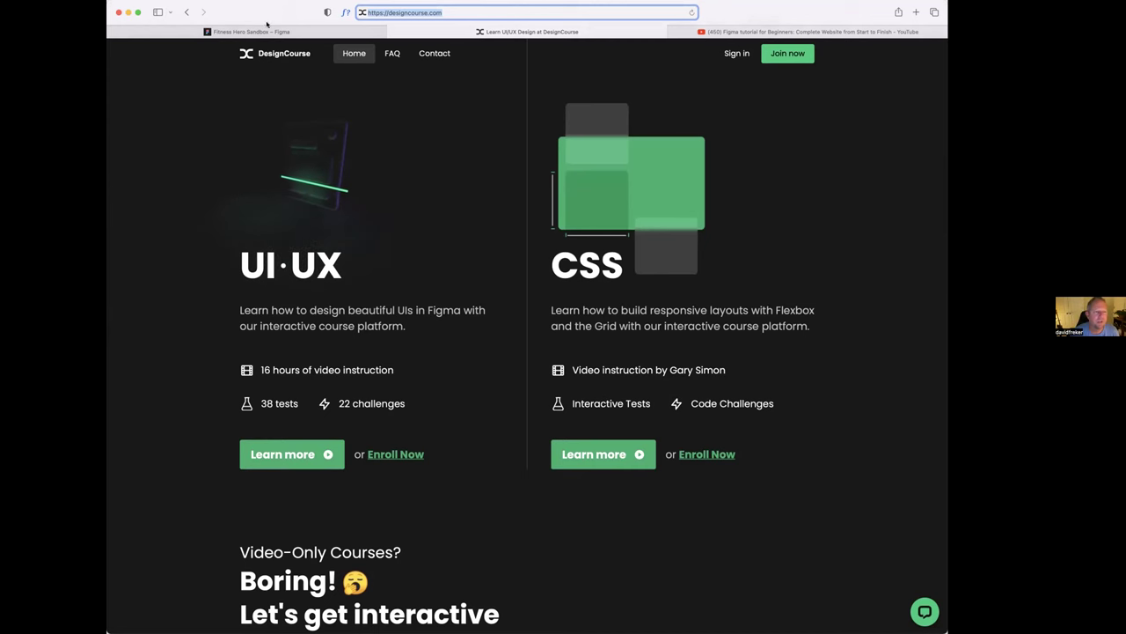
- Check the Fitness Hero Sandbox file, open figma.com in a new browser tab and log out of the account
click(318, 32)
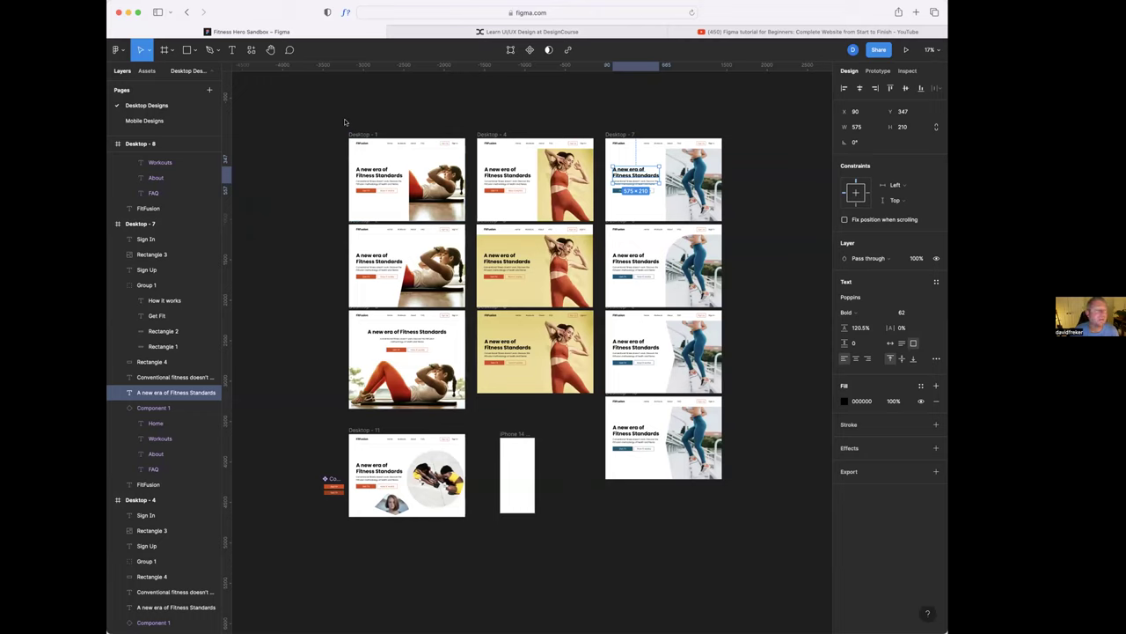
click(915, 11)
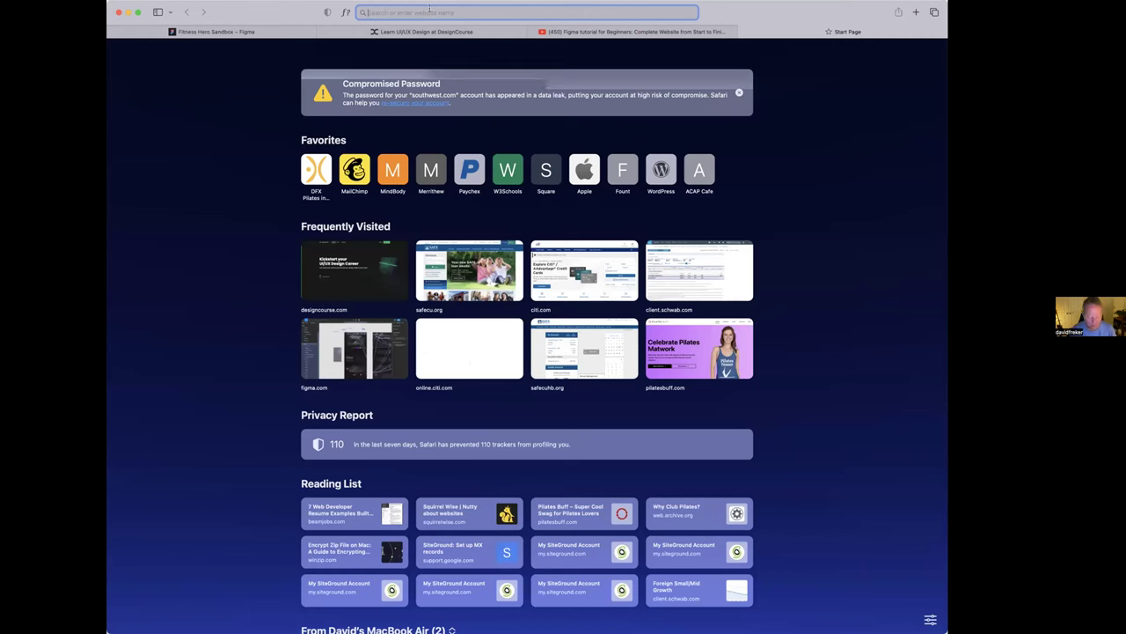
text(figma.com)
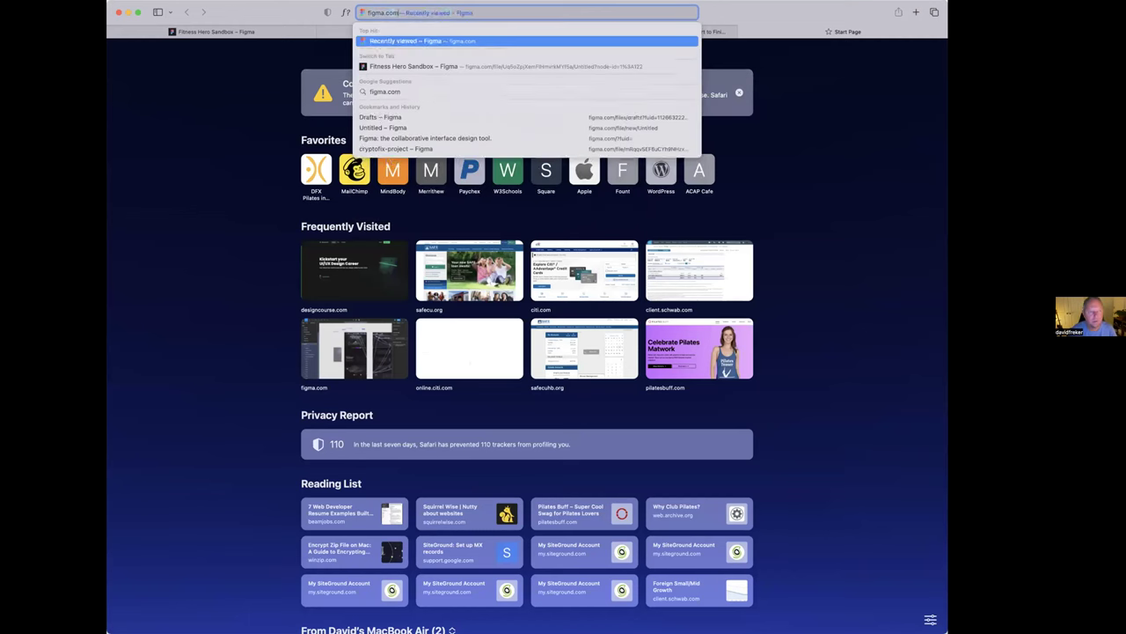
key(Return)
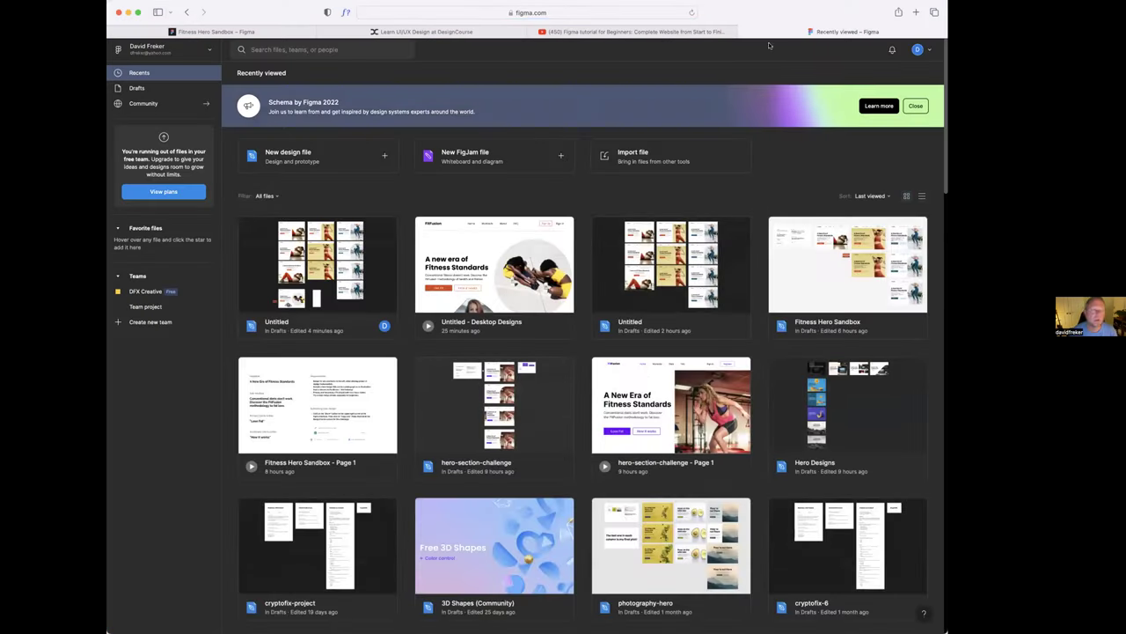
click(917, 50)
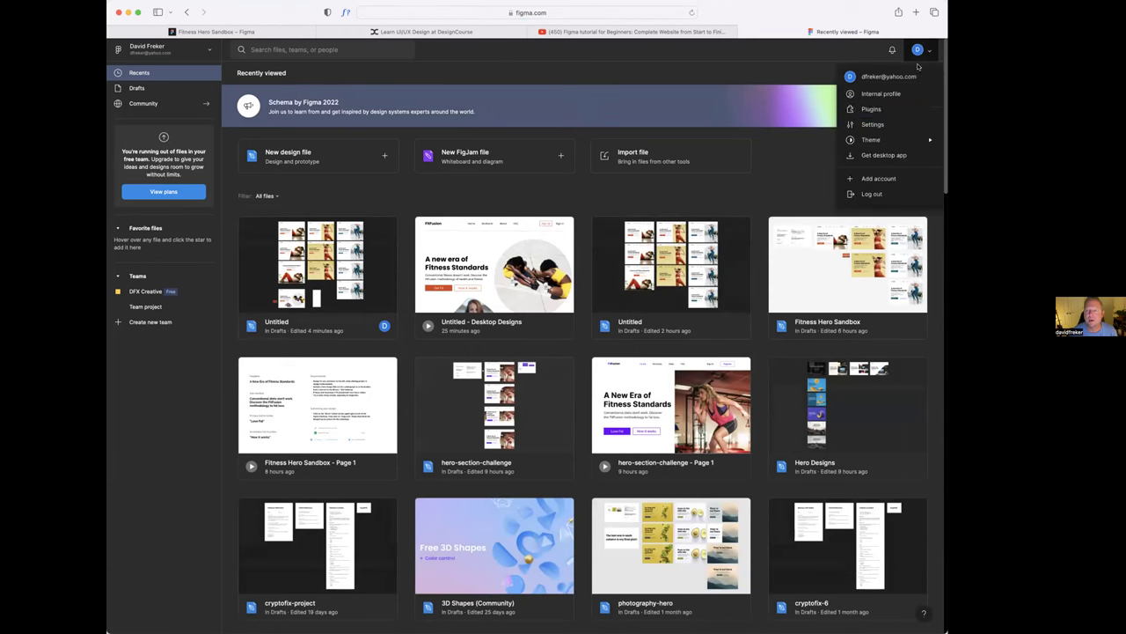
click(871, 194)
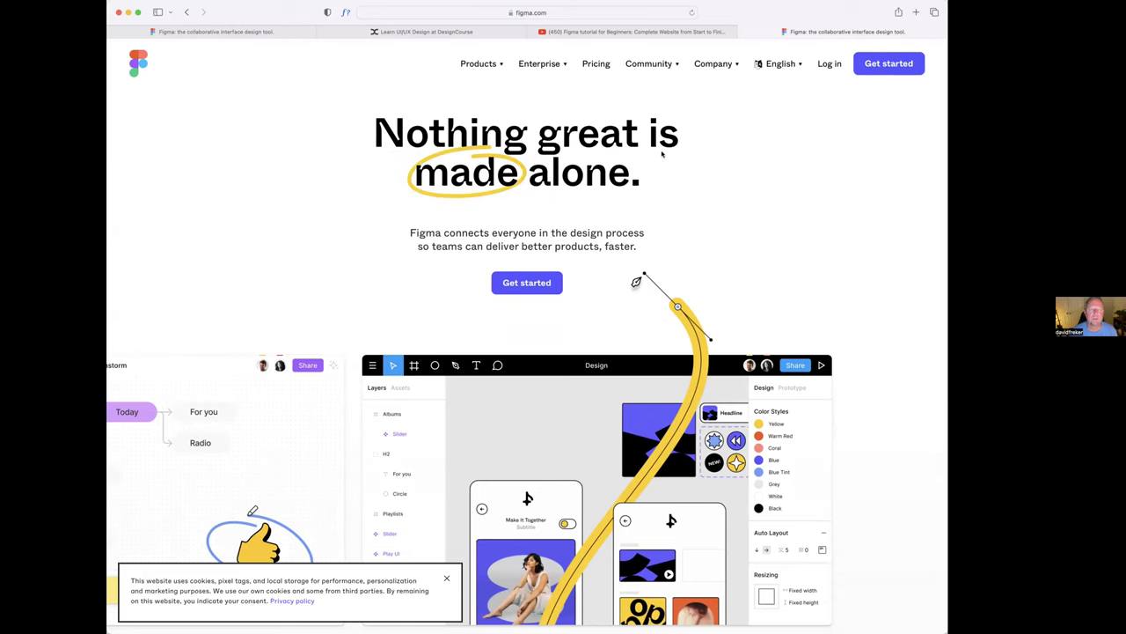
- Examine Figma's public home page, including the Brainstorm and Design sections, and return to its opening banner
scroll(863, 255, down, 2)
scroll(863, 255, down, 12)
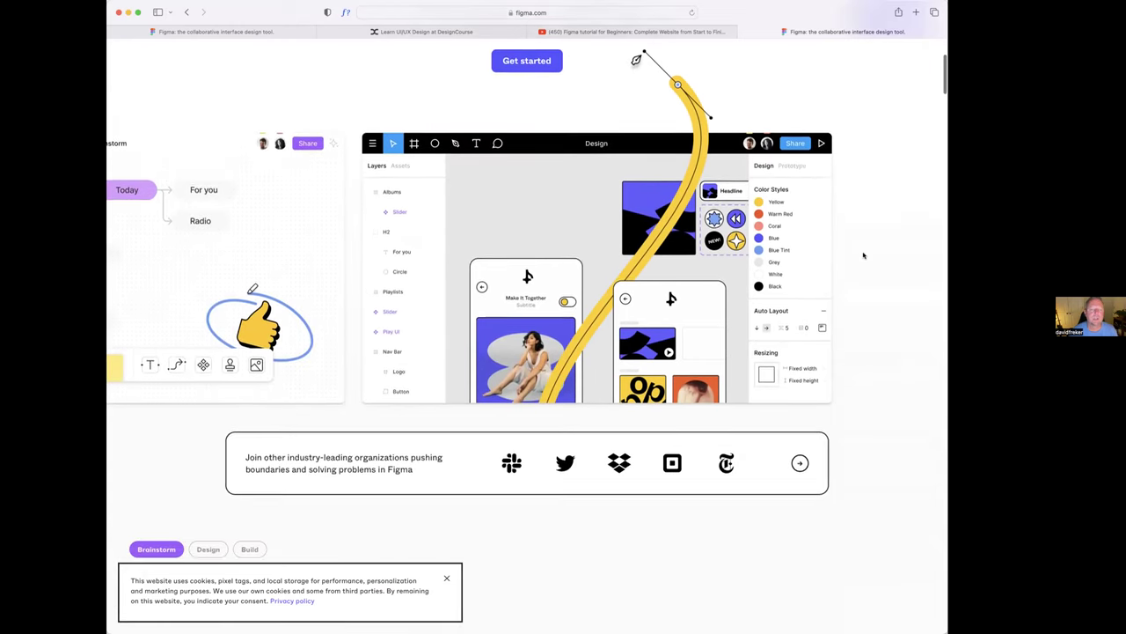
scroll(864, 255, down, 5)
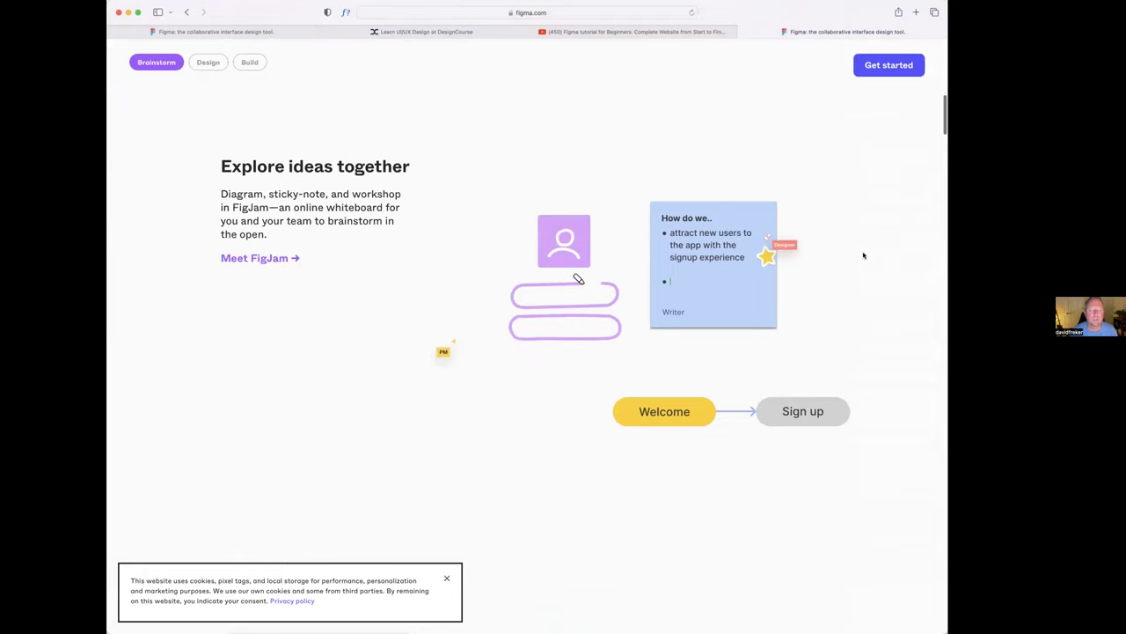
scroll(864, 255, down, 10)
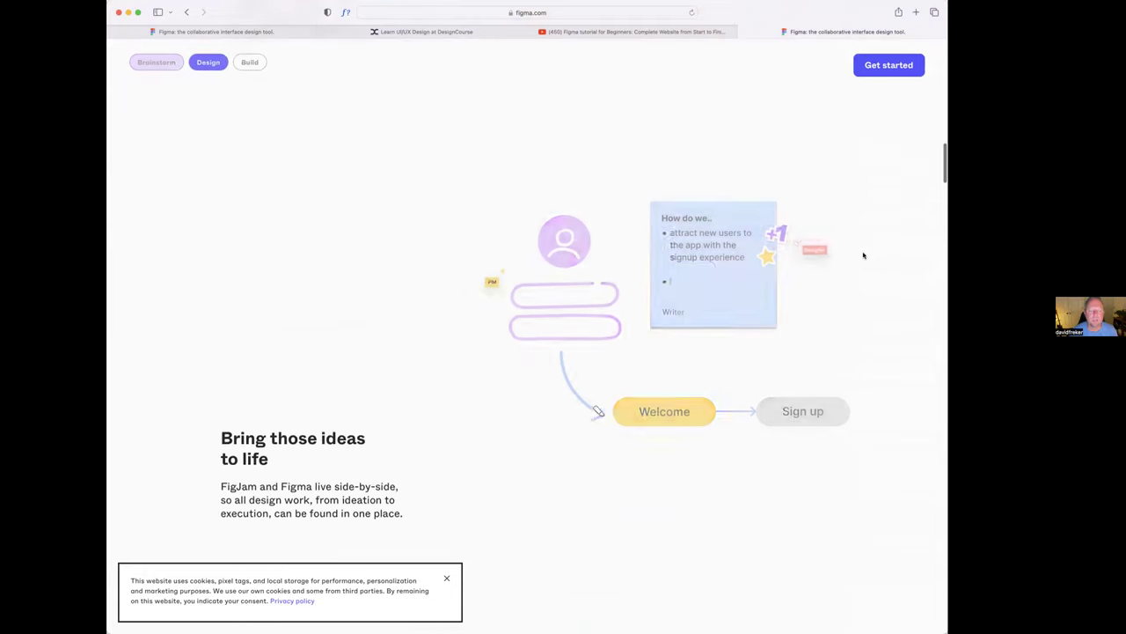
scroll(862, 255, down, 15)
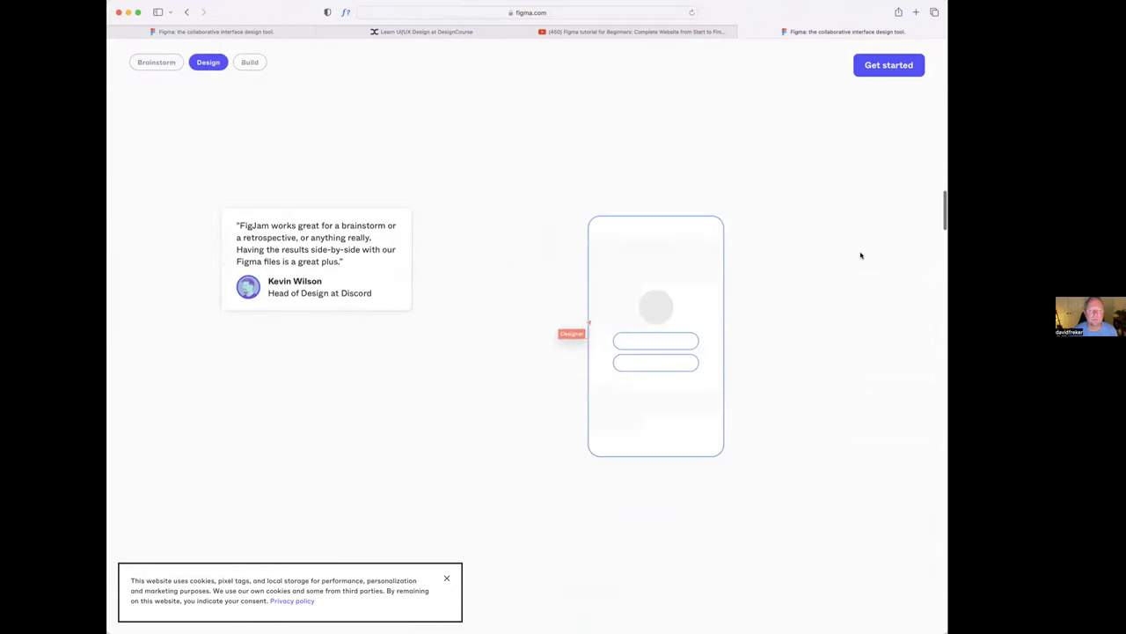
scroll(861, 255, down, 10)
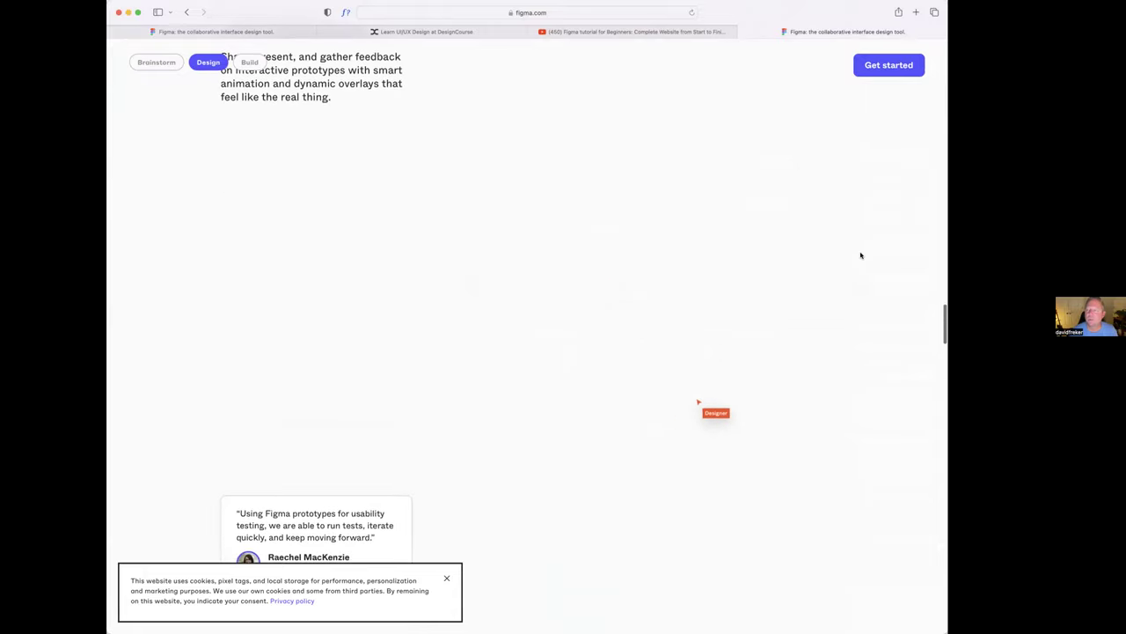
scroll(861, 255, up, 10)
scroll(861, 255, up, 15)
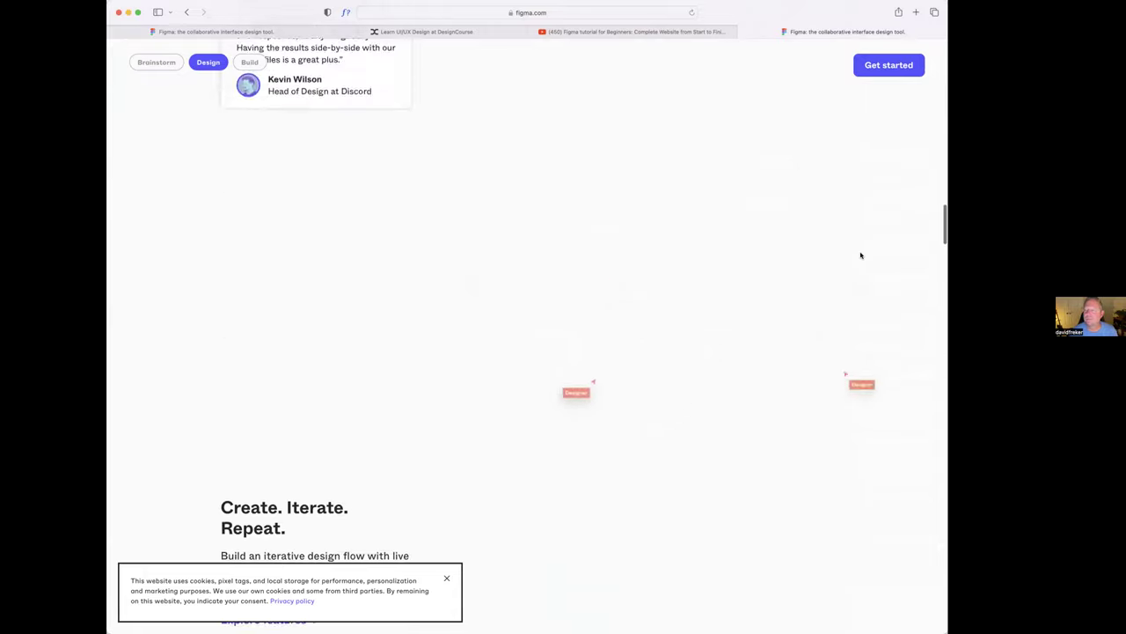
scroll(861, 256, up, 5)
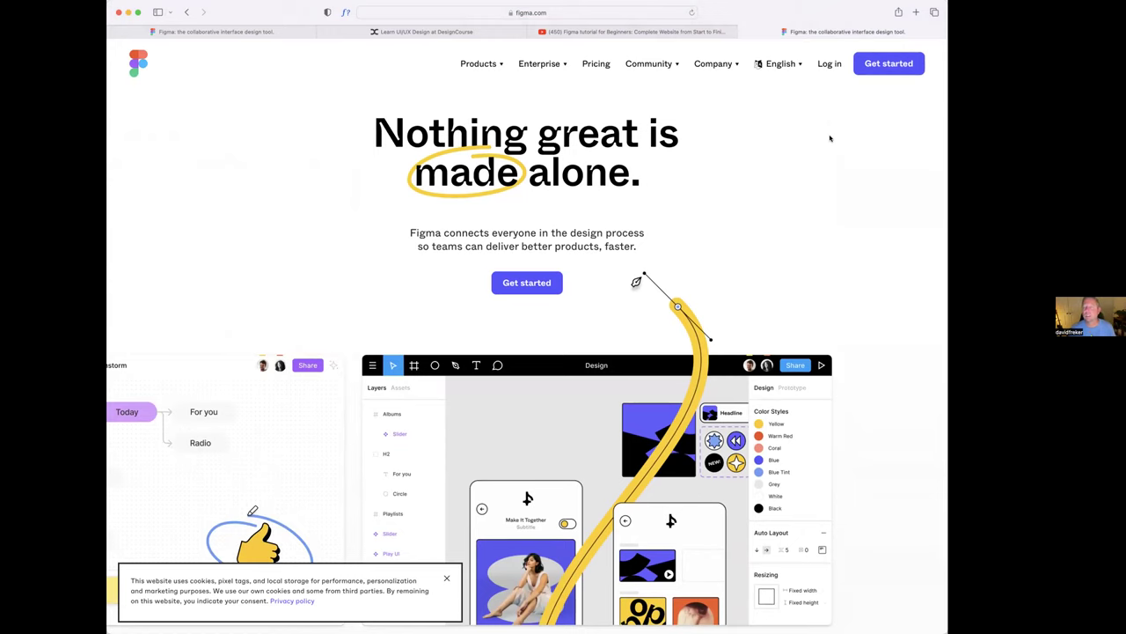
- Log back in to Figma with the saved account e-mail and password
click(829, 64)
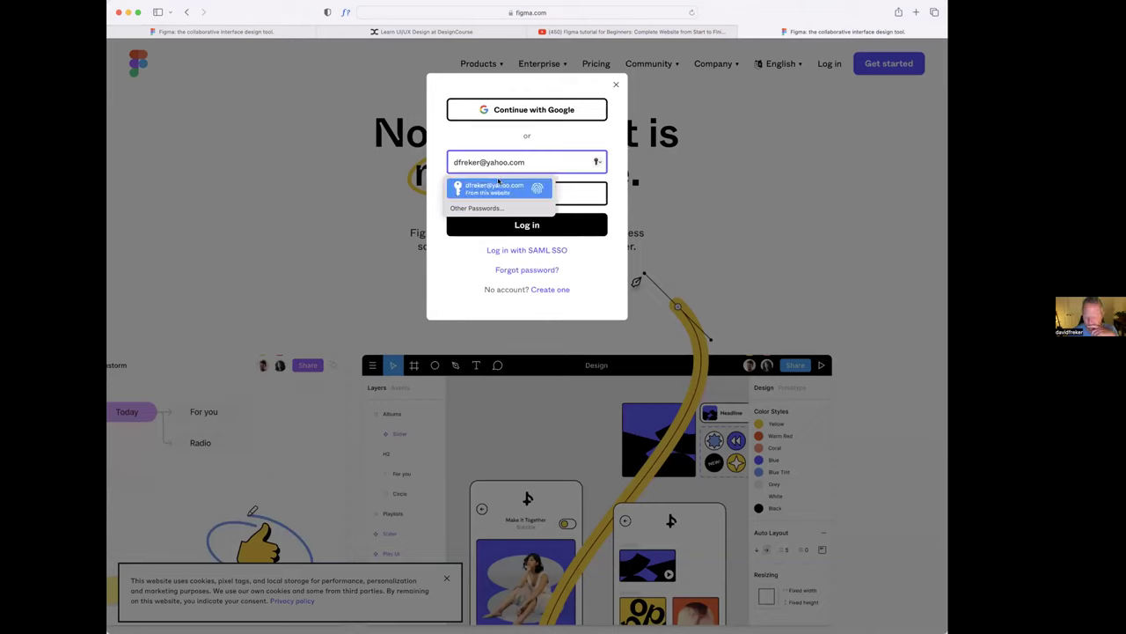
click(496, 187)
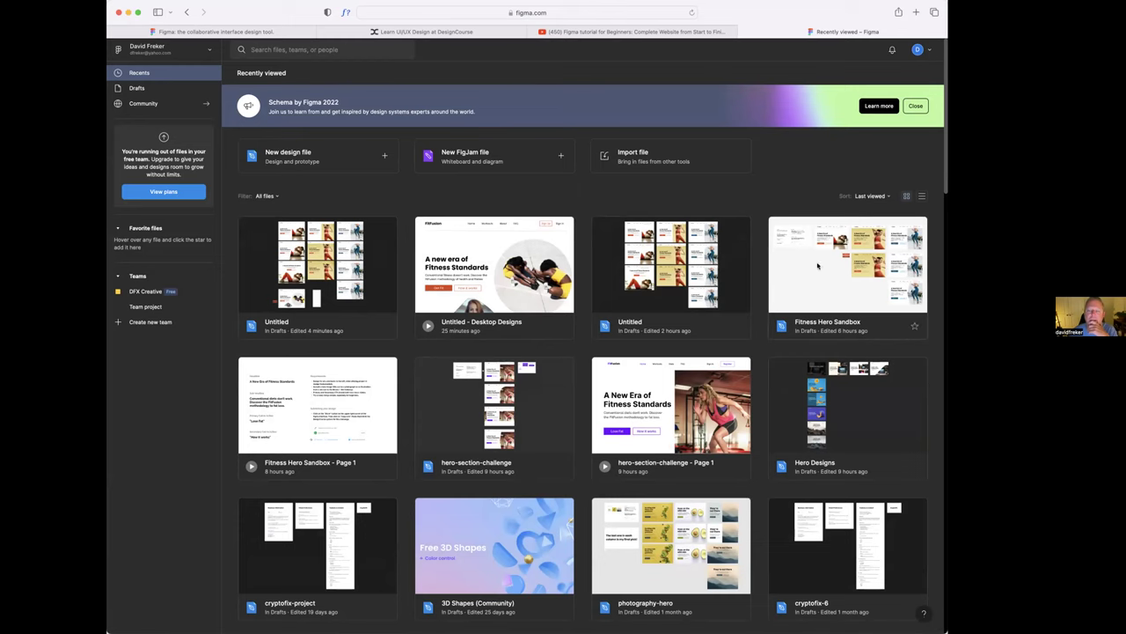
- Browse the recently viewed files and open the "desktop-nav-challenge - Page 1" prototype
scroll(814, 269, down, 5)
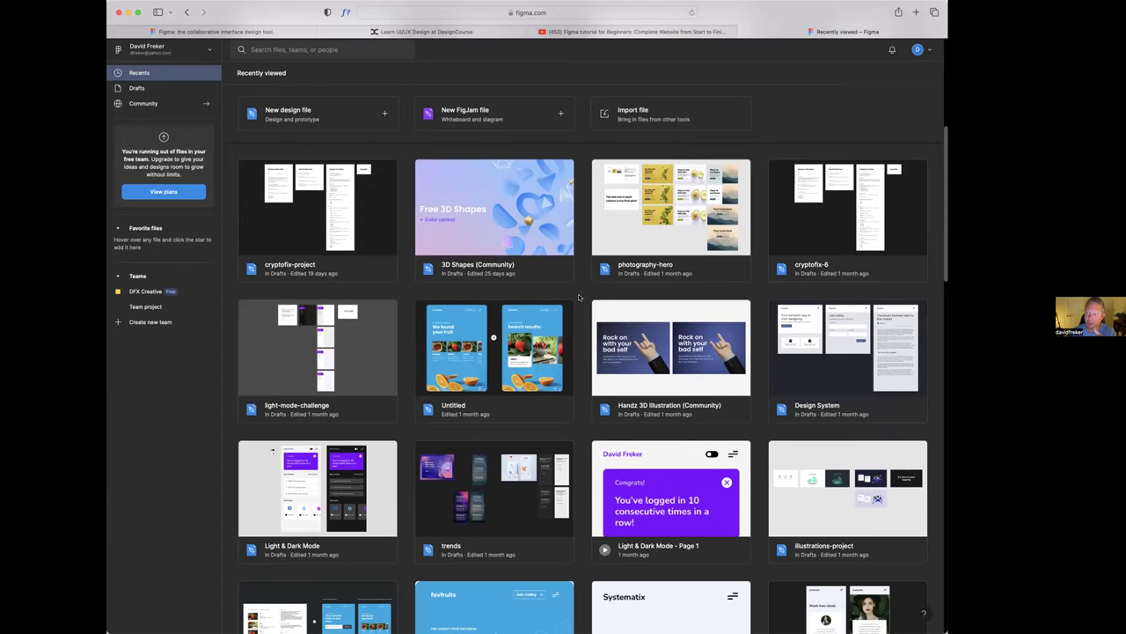
scroll(579, 298, down, 6)
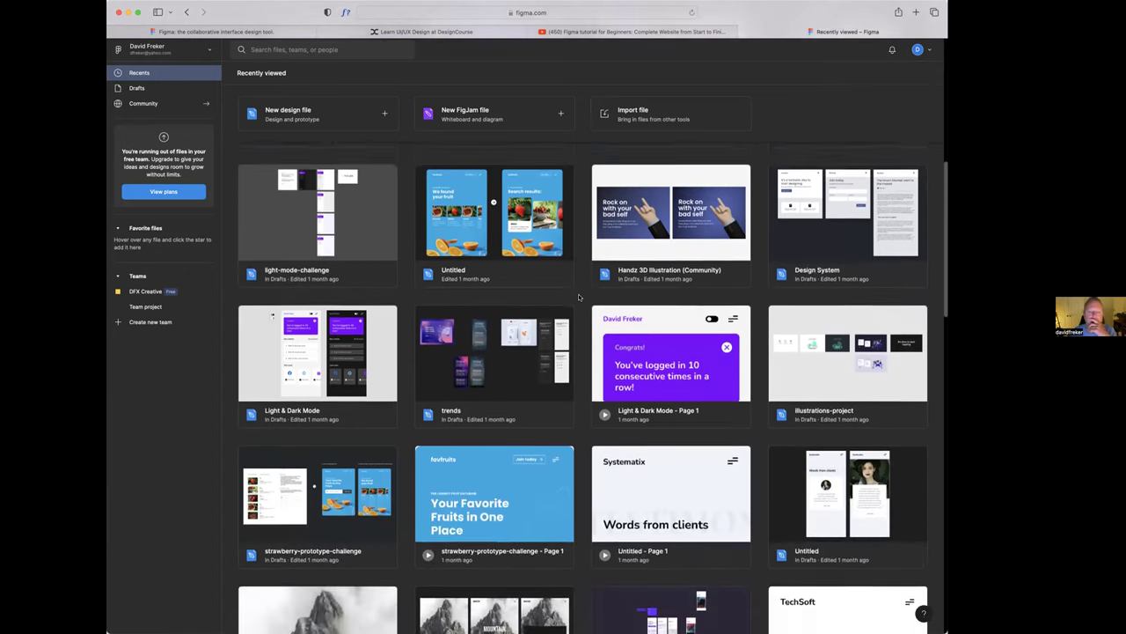
scroll(581, 293, down, 1)
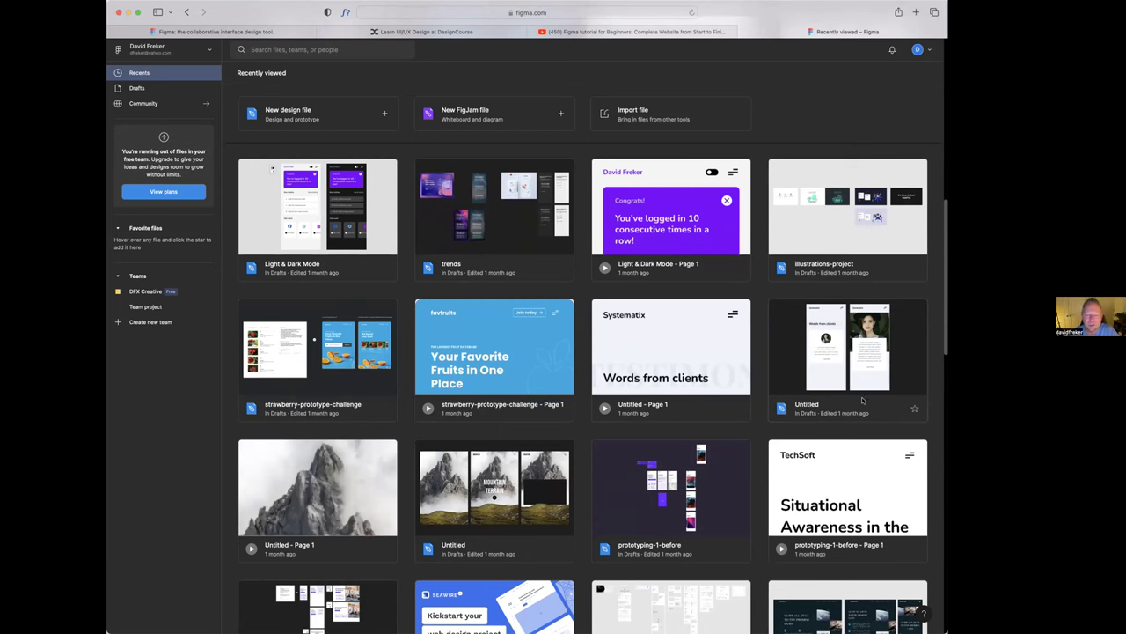
scroll(779, 409, down, 5)
scroll(778, 409, down, 15)
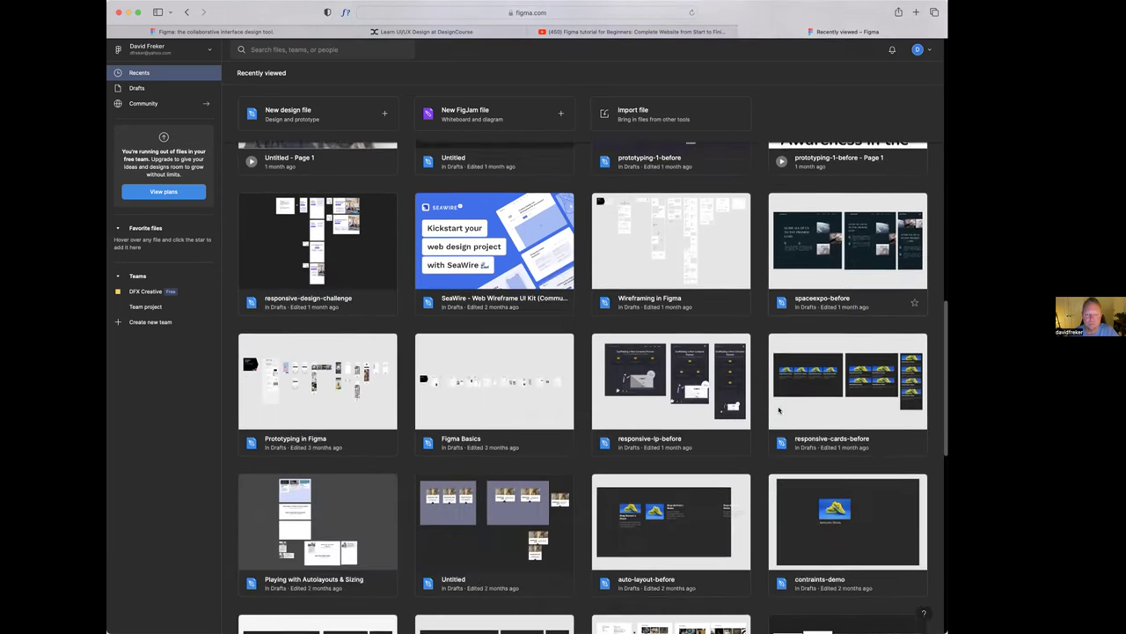
scroll(779, 409, down, 3)
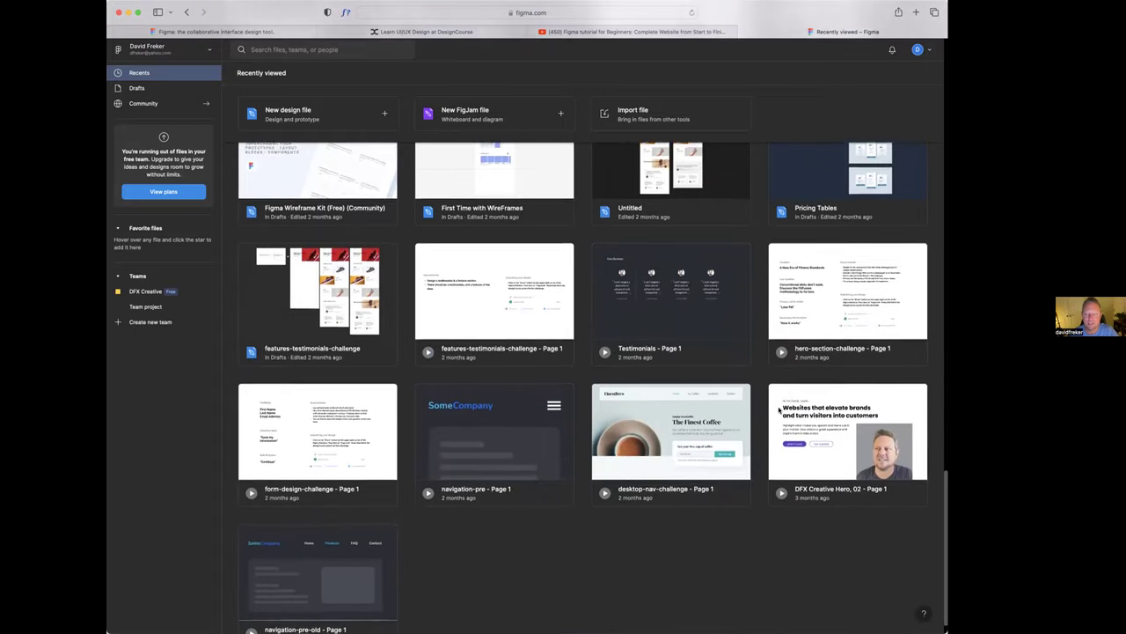
scroll(780, 410, up, 4)
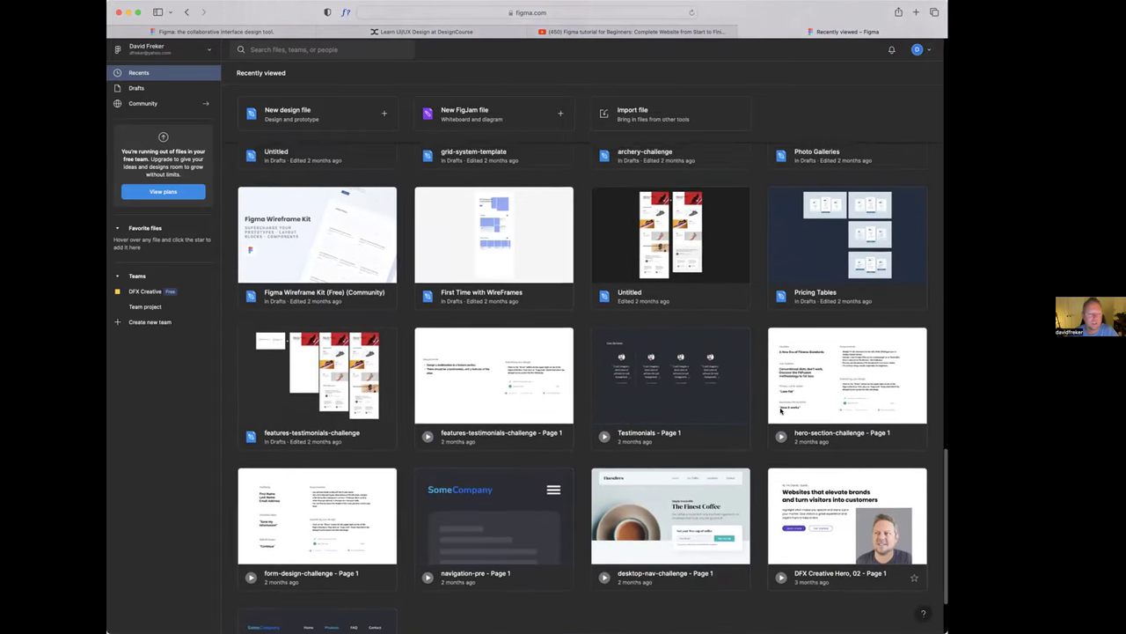
double_click(633, 529)
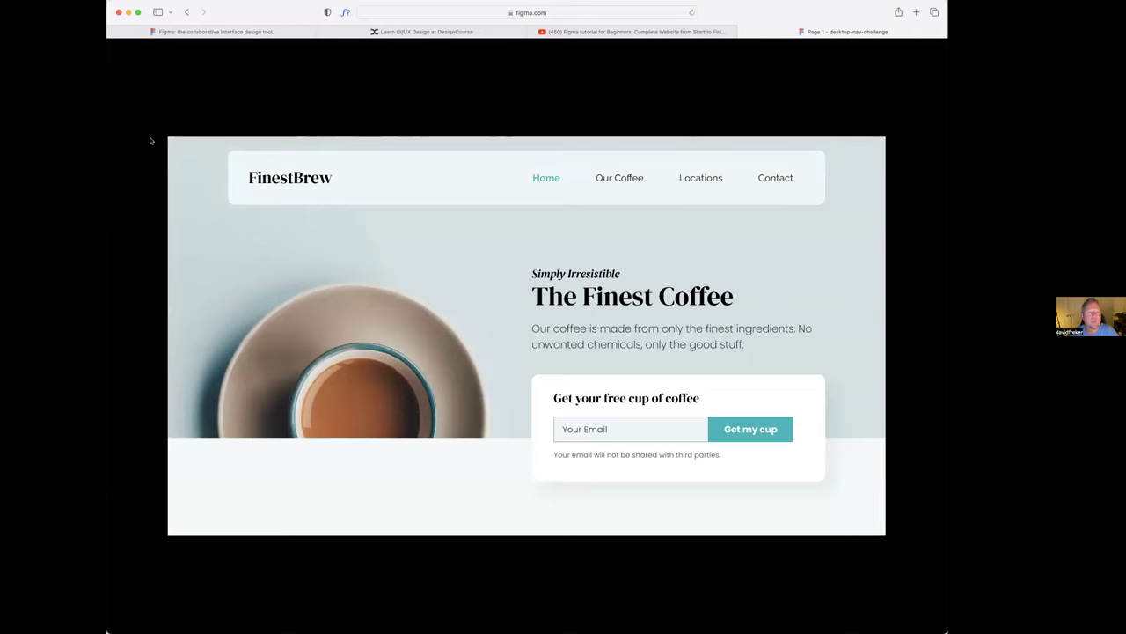
- View the FinestBrew coffee prototype in full screen, exit full screen, and return to browsing the recently viewed files
mouse_move(279, 96)
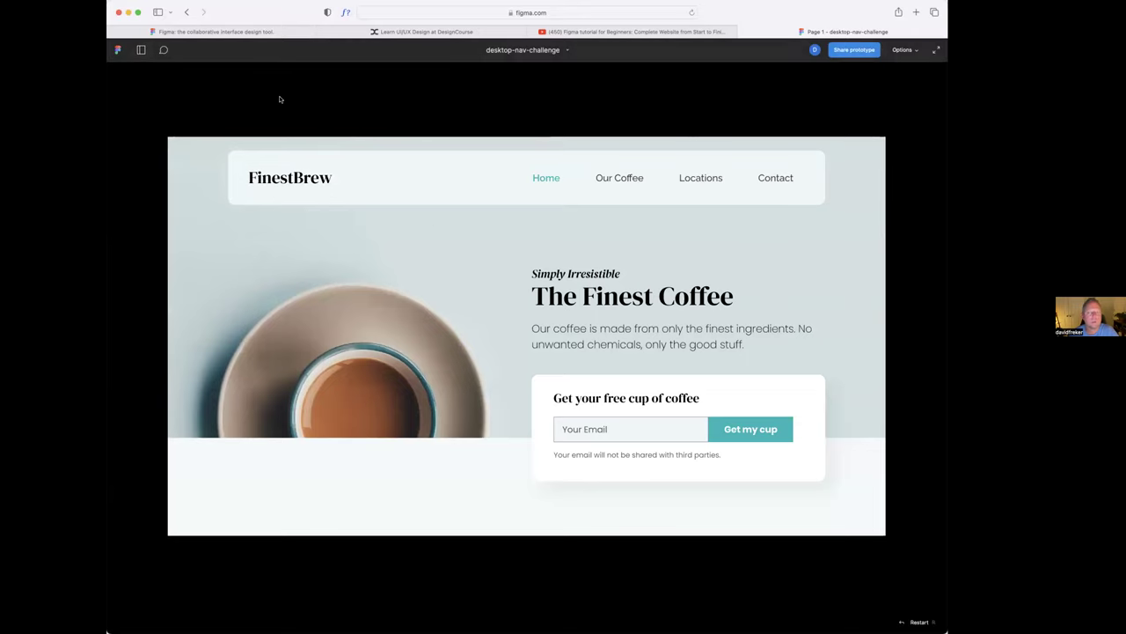
click(935, 49)
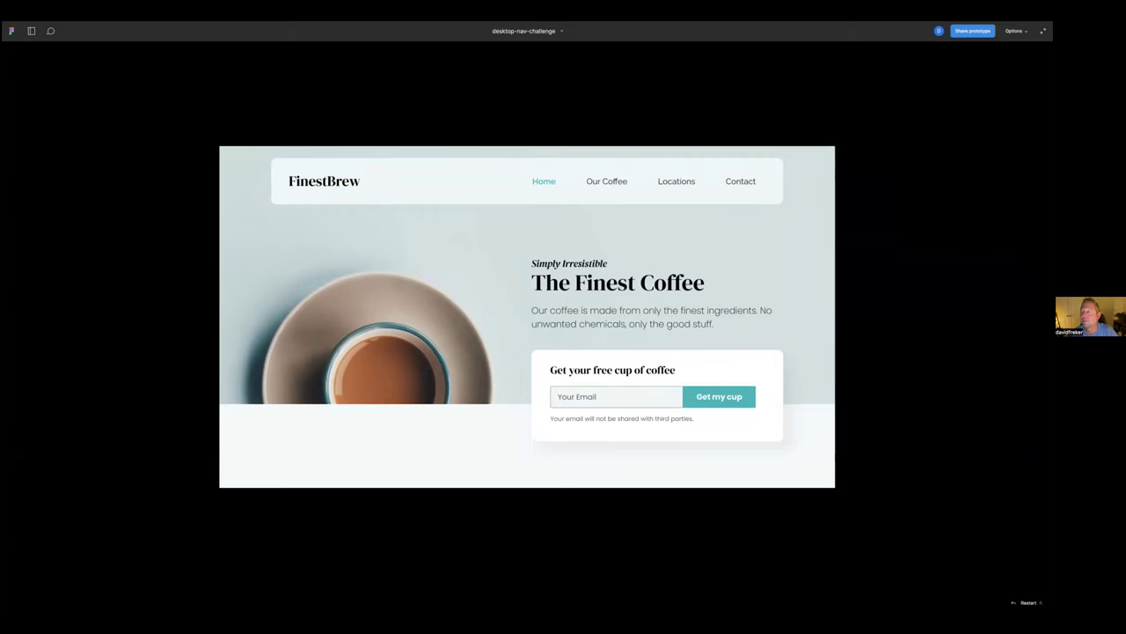
click(1043, 31)
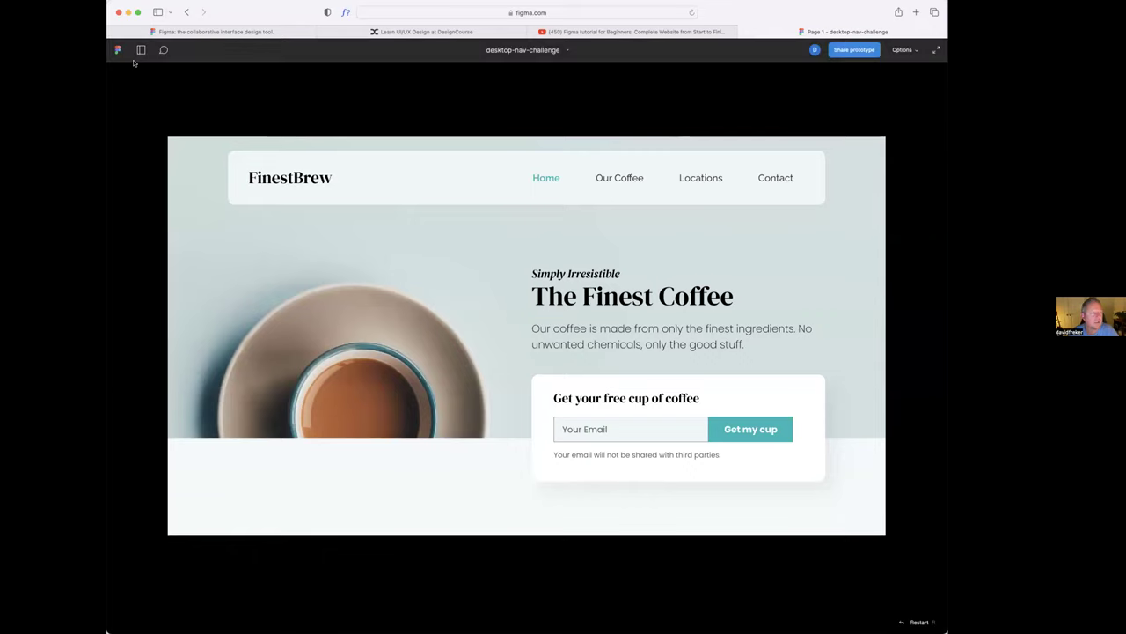
click(136, 50)
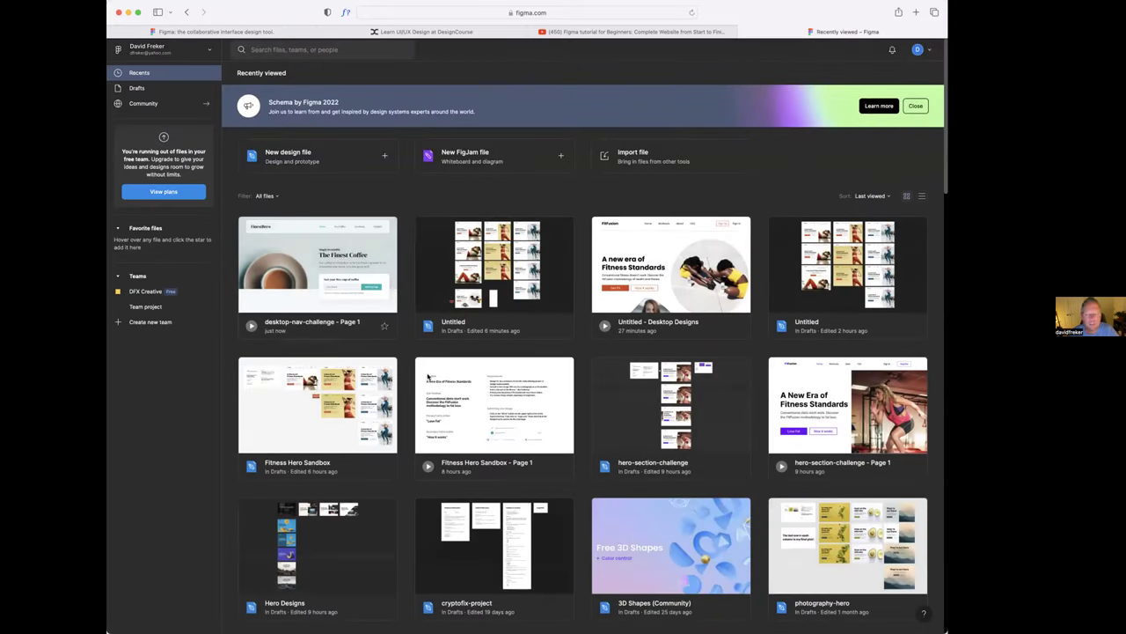
scroll(818, 410, down, 3)
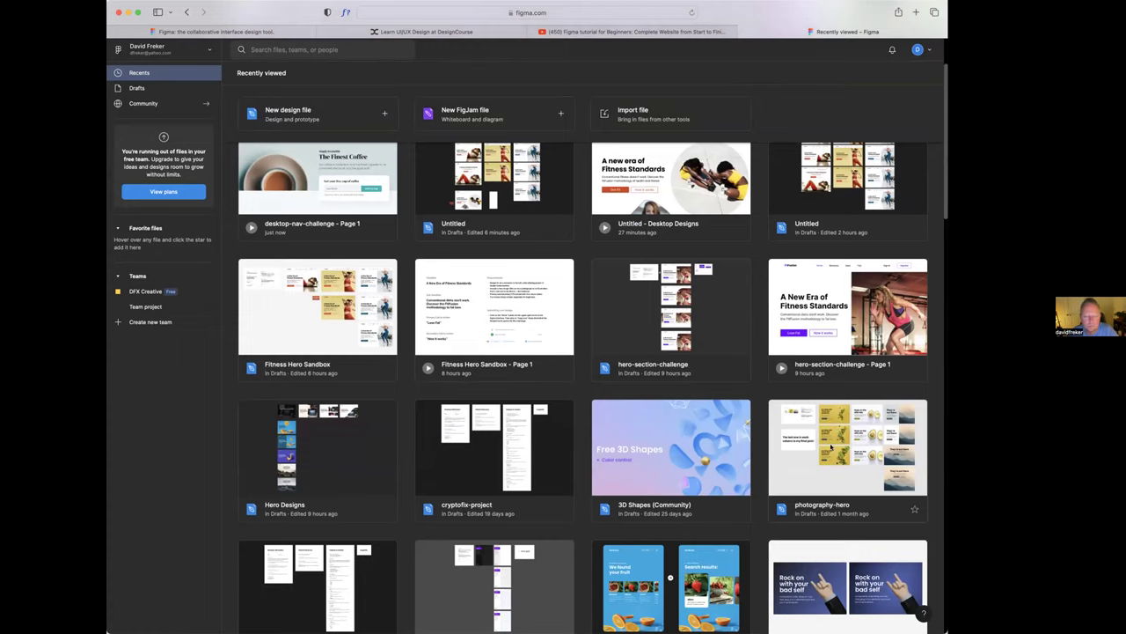
- Look through the older design files in the recently viewed collection and return to the most recent ones
scroll(830, 447, down, 7)
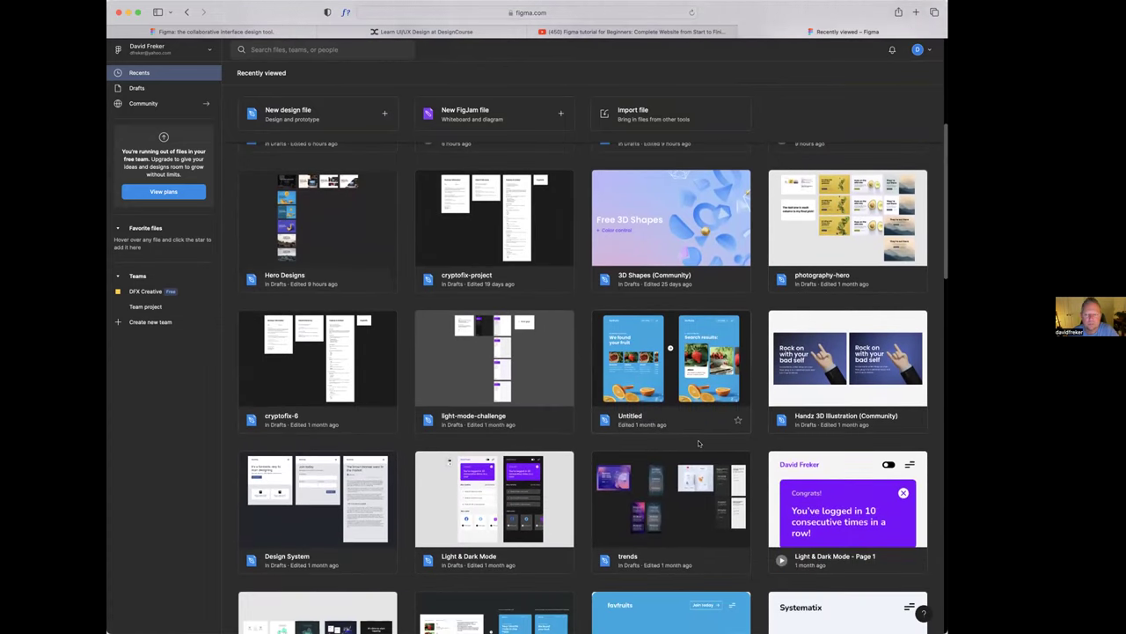
scroll(698, 442, down, 8)
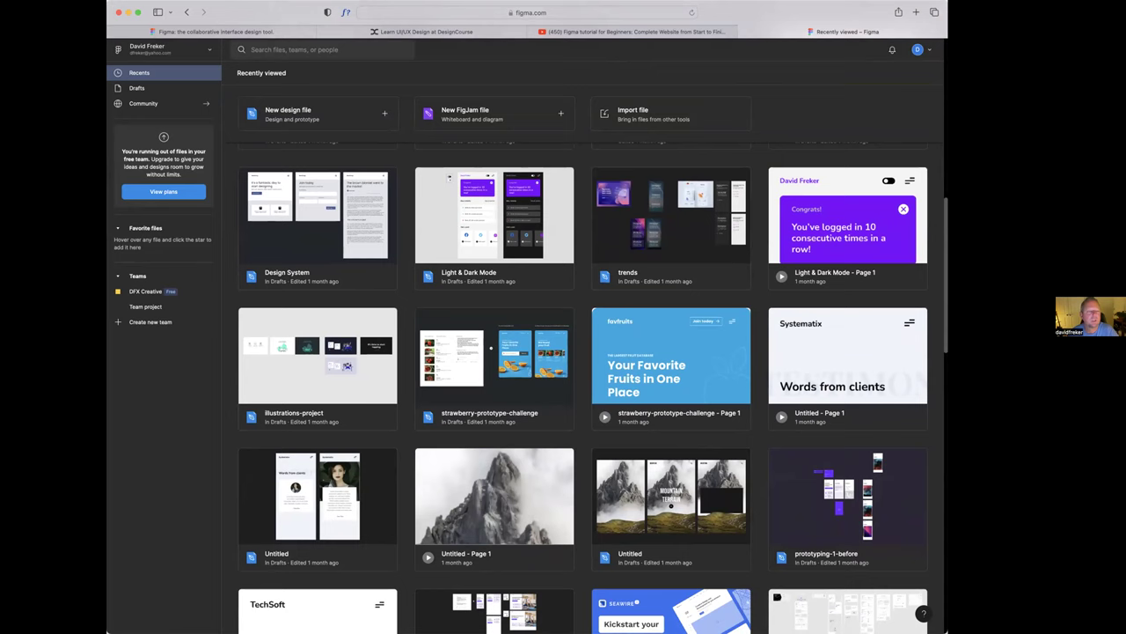
scroll(821, 273, up, 12)
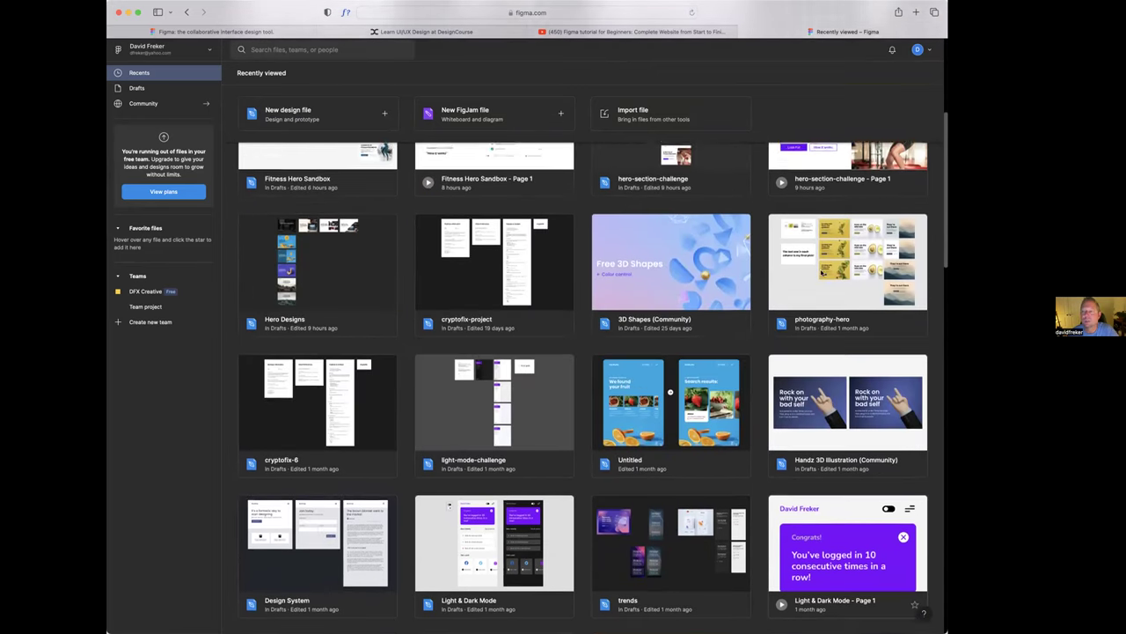
scroll(821, 273, up, 5)
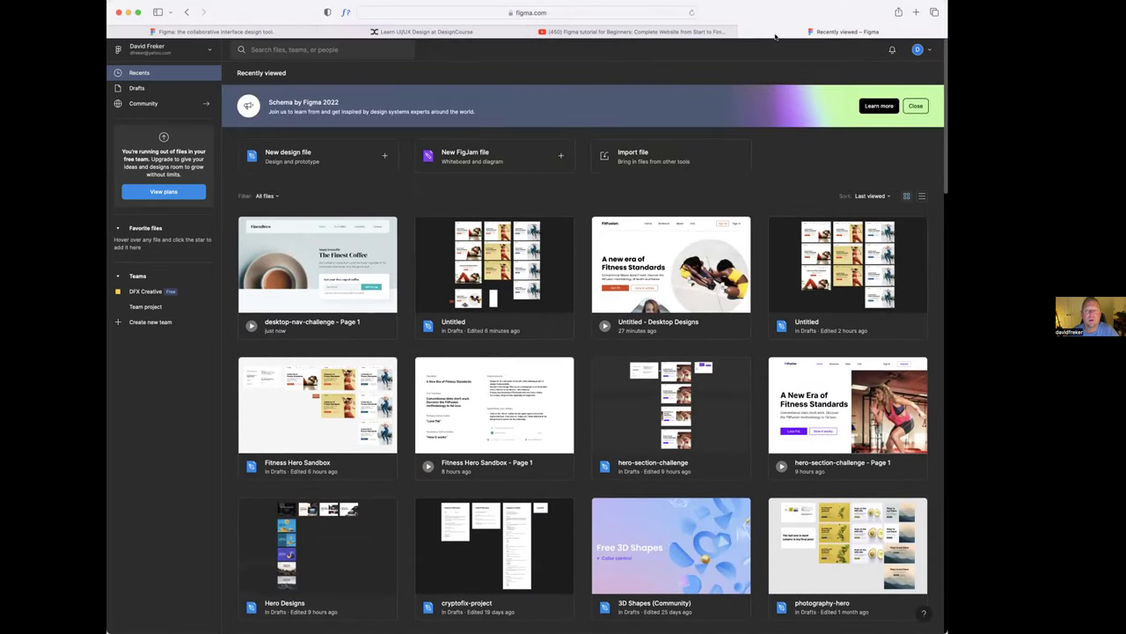
- Revisit the DesignCourse home page and close the browser tab holding Figma's public home page
click(424, 32)
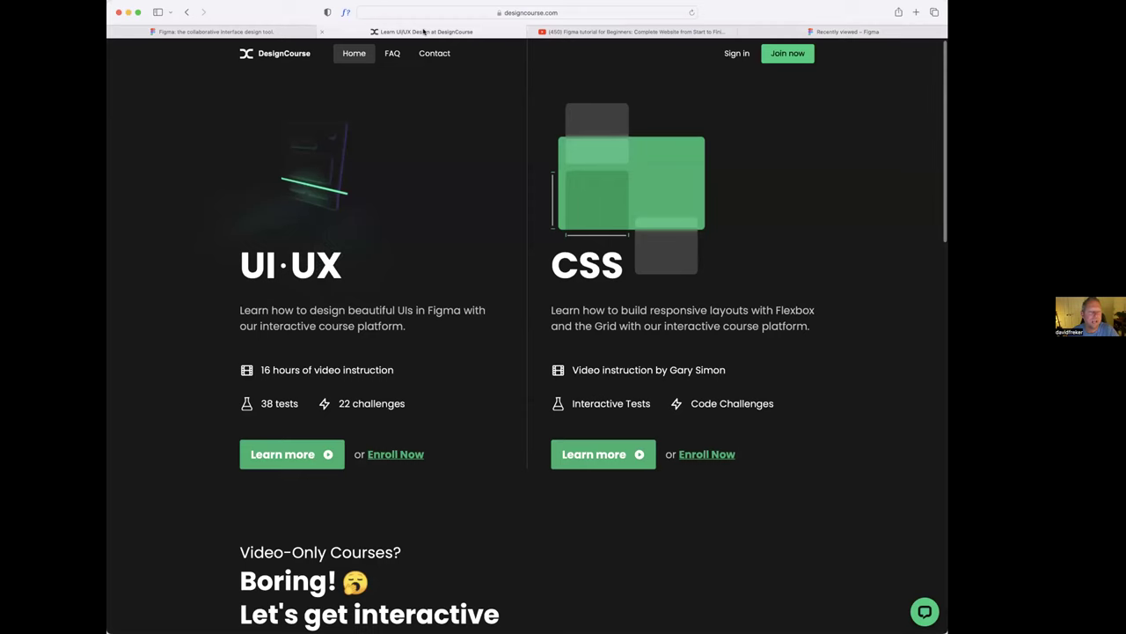
click(288, 32)
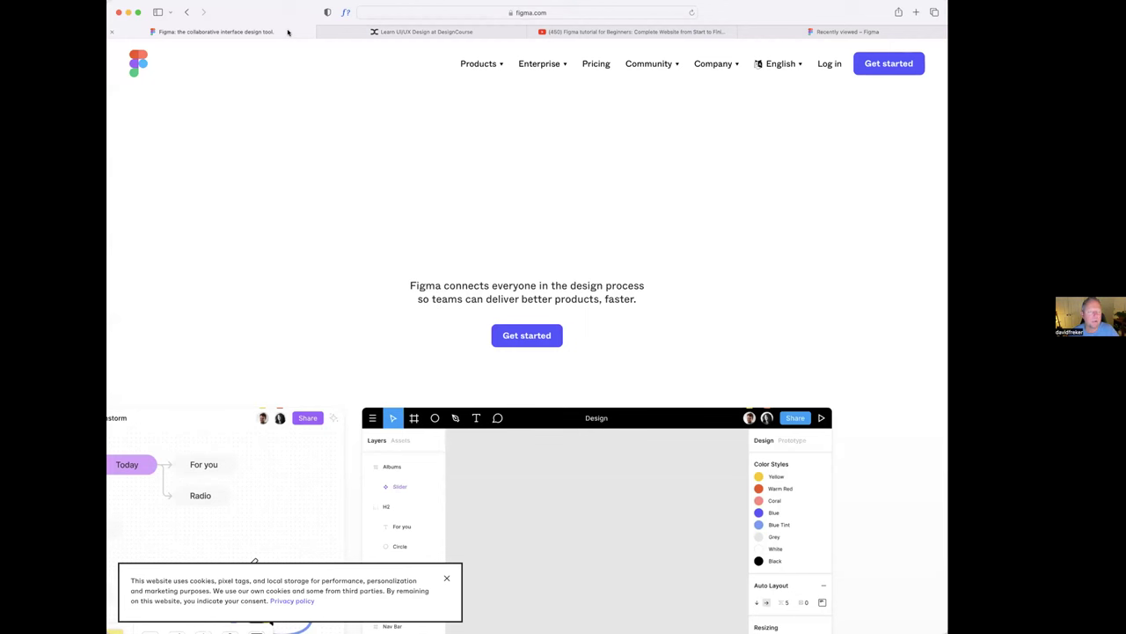
click(111, 31)
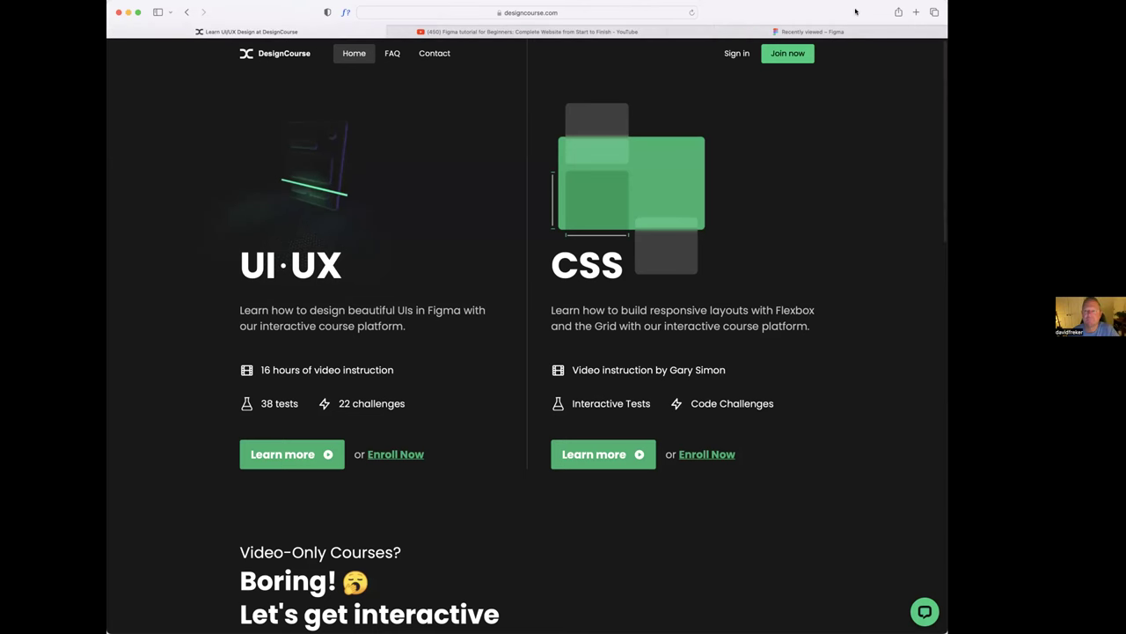